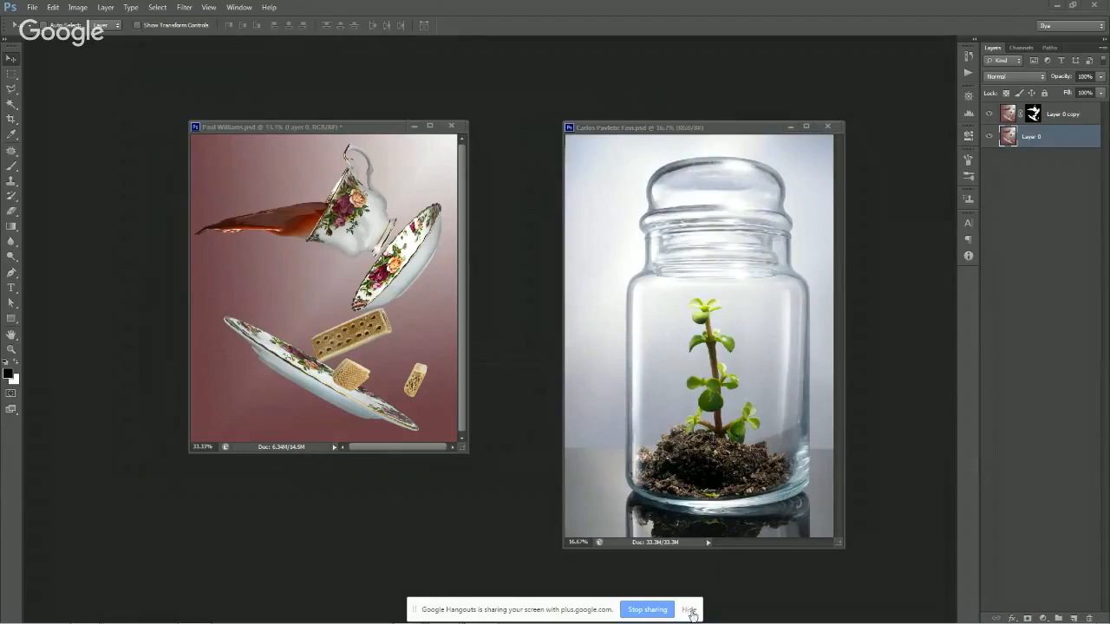
- Arrange the teacup and jar photo windows side by side and switch the jar photo to full-screen view
left_click(688, 610)
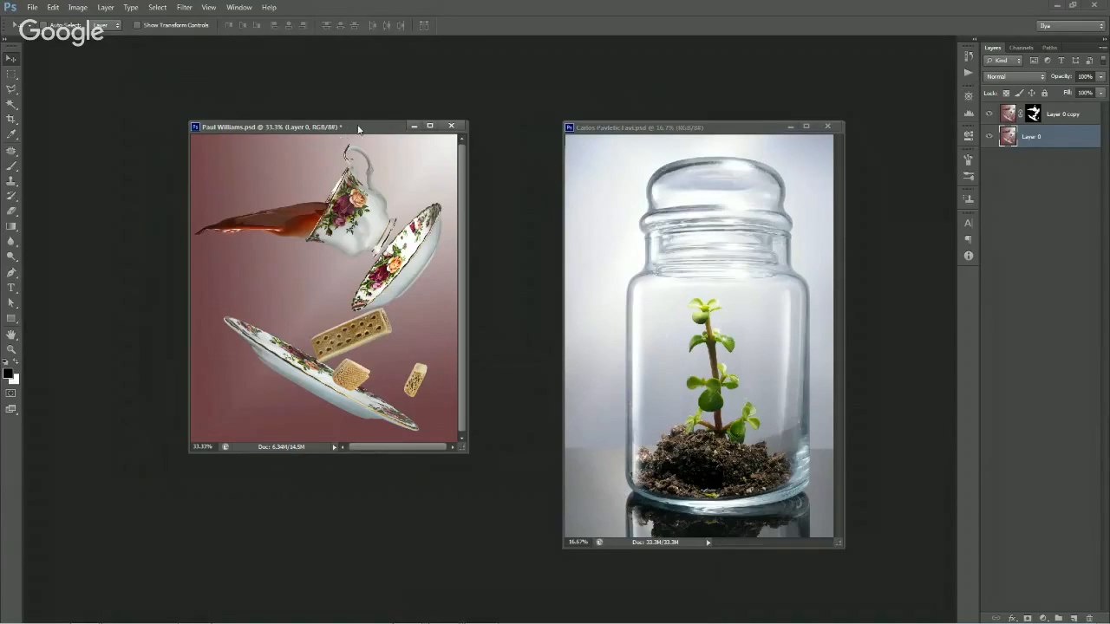
left_click_drag(358, 129, 322, 189)
left_click_drag(688, 131, 614, 132)
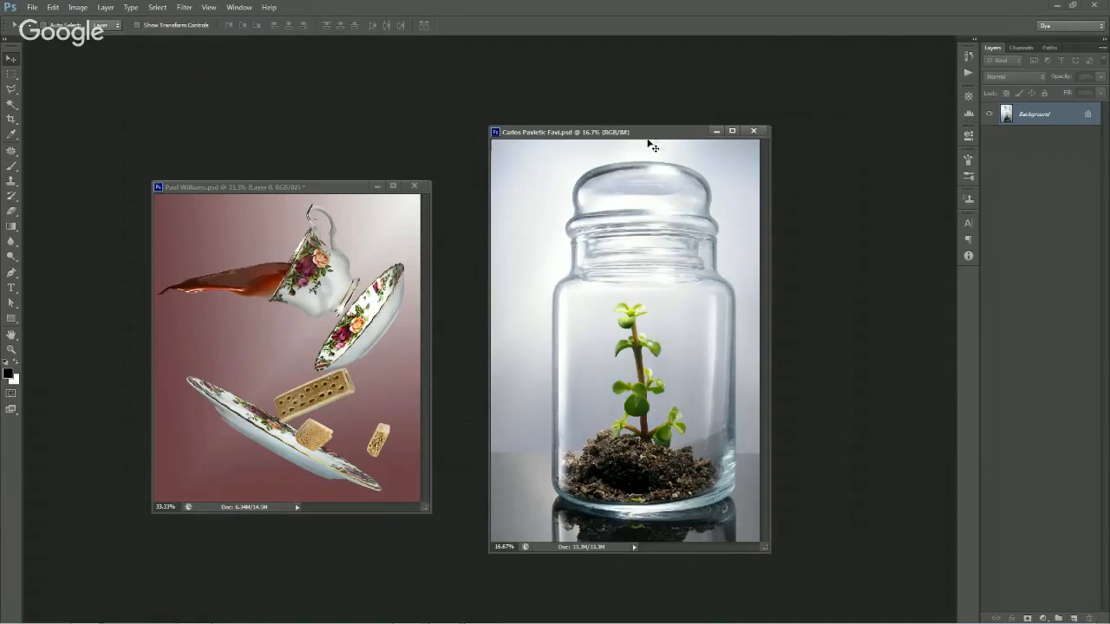
left_click_drag(661, 132, 630, 126)
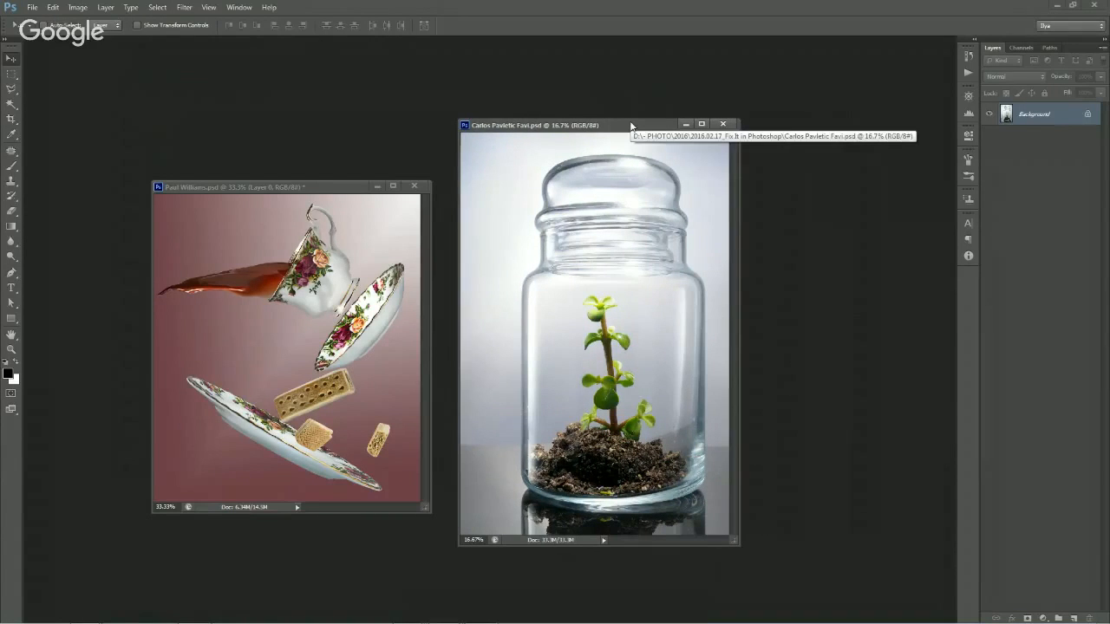
key("f")
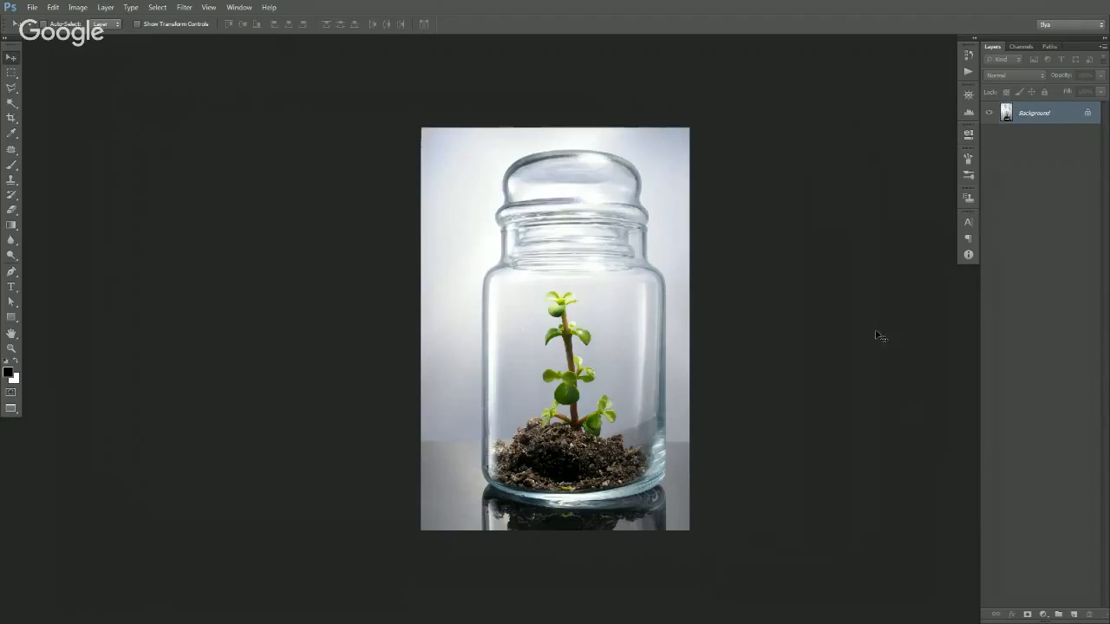
- Convert the jar photo's locked background into a regular editable layer
left_click_drag(698, 304, 672, 287)
double_click(1006, 117)
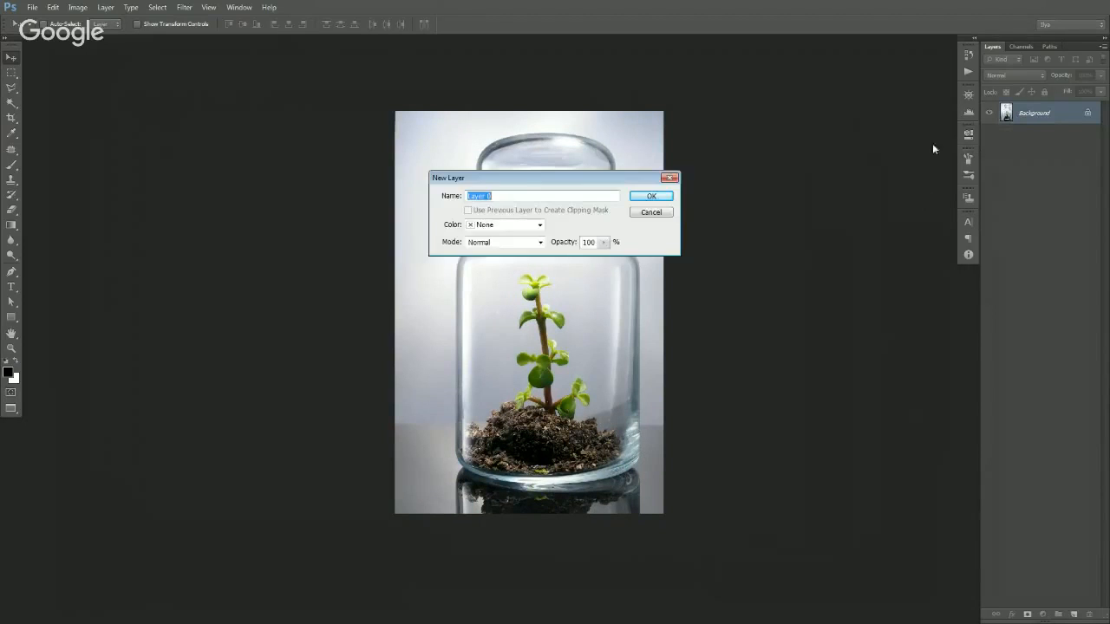
left_click(651, 194)
- Extend the canvas with transparent space on all four sides of the jar photo using the Crop tool
key("c")
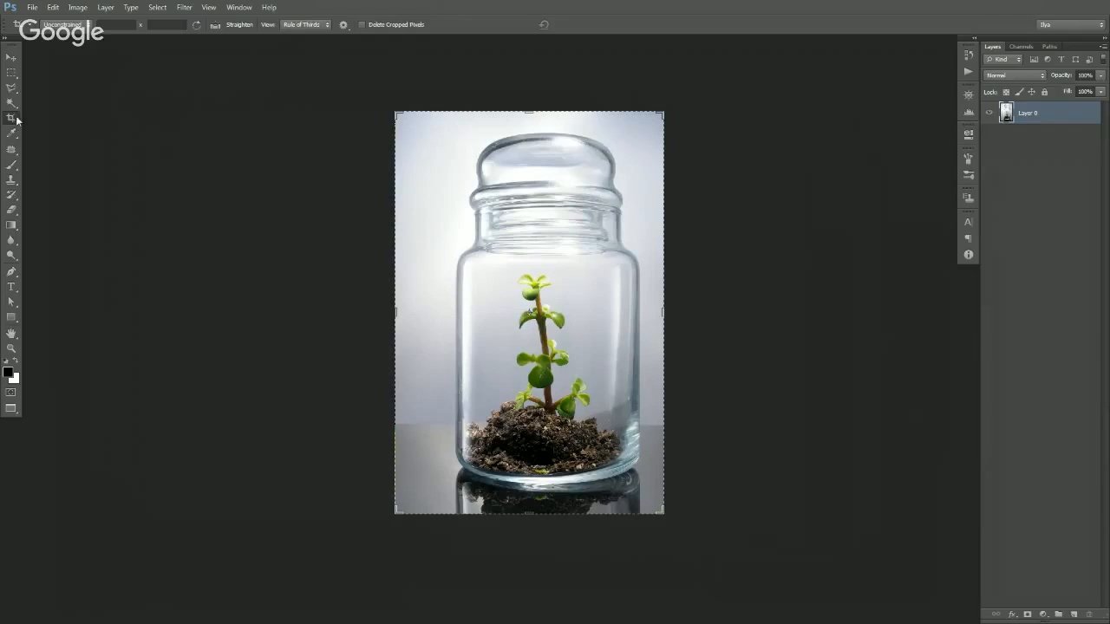
left_click_drag(662, 314, 675, 346)
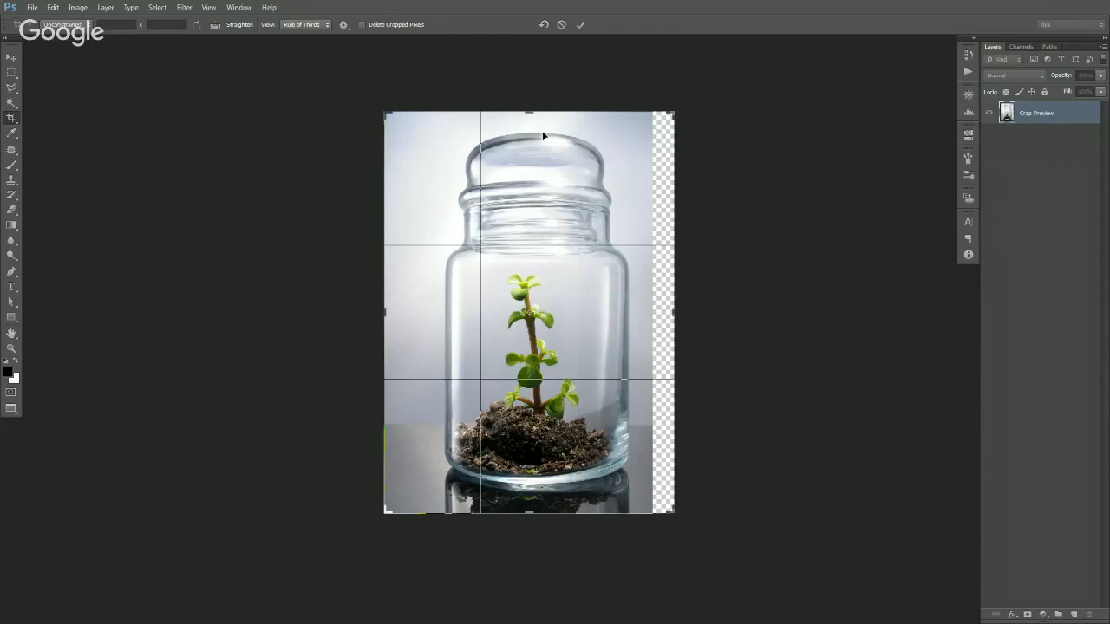
left_click_drag(672, 515, 709, 569)
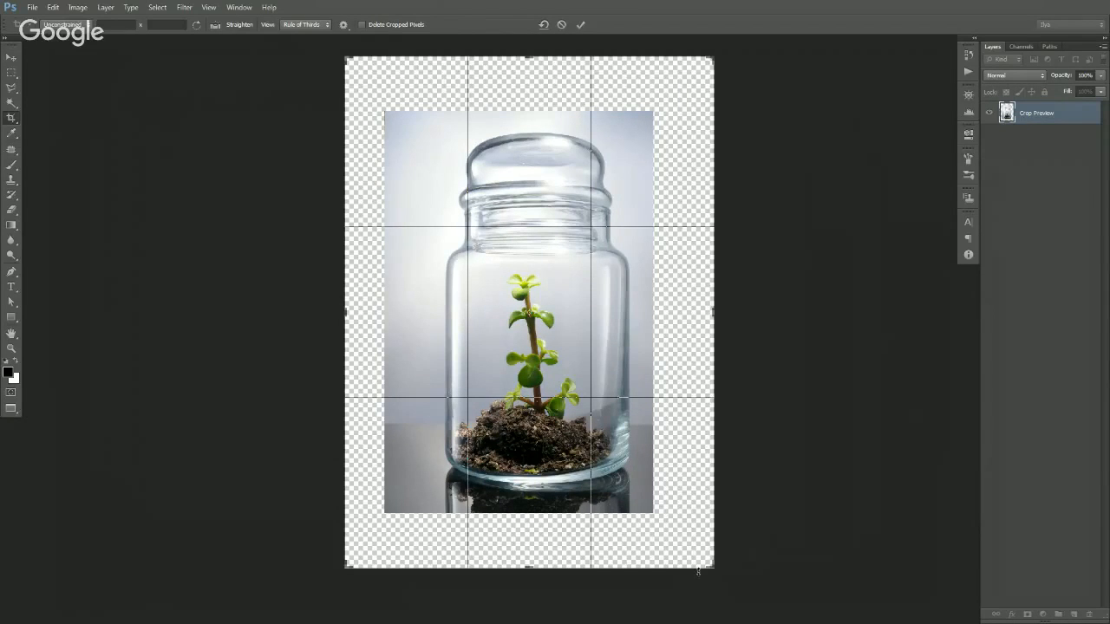
key("Return")
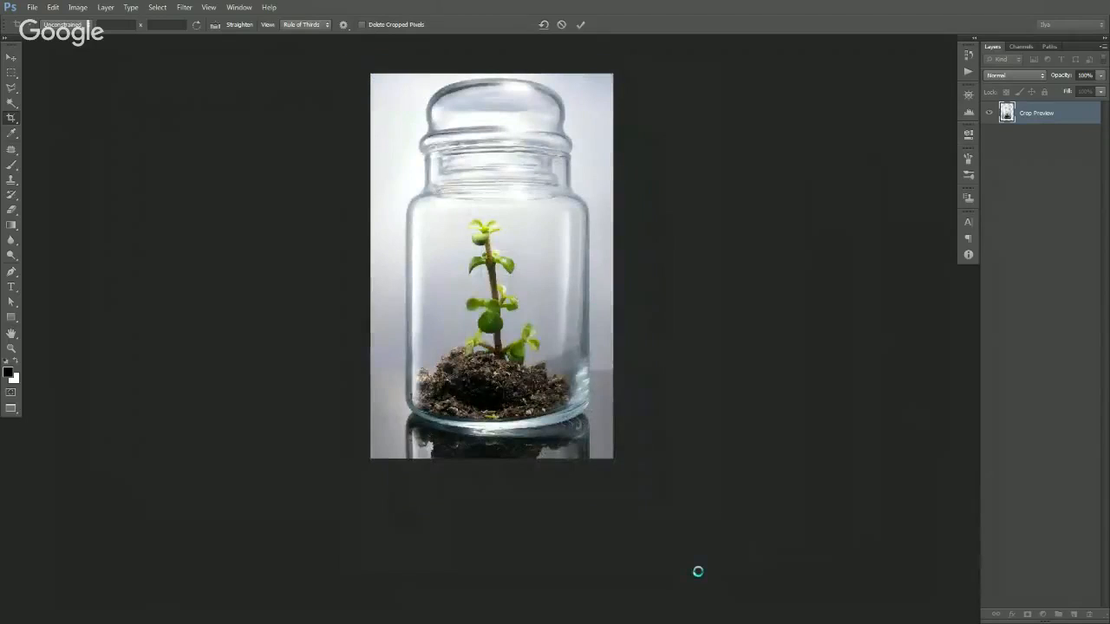
key("v")
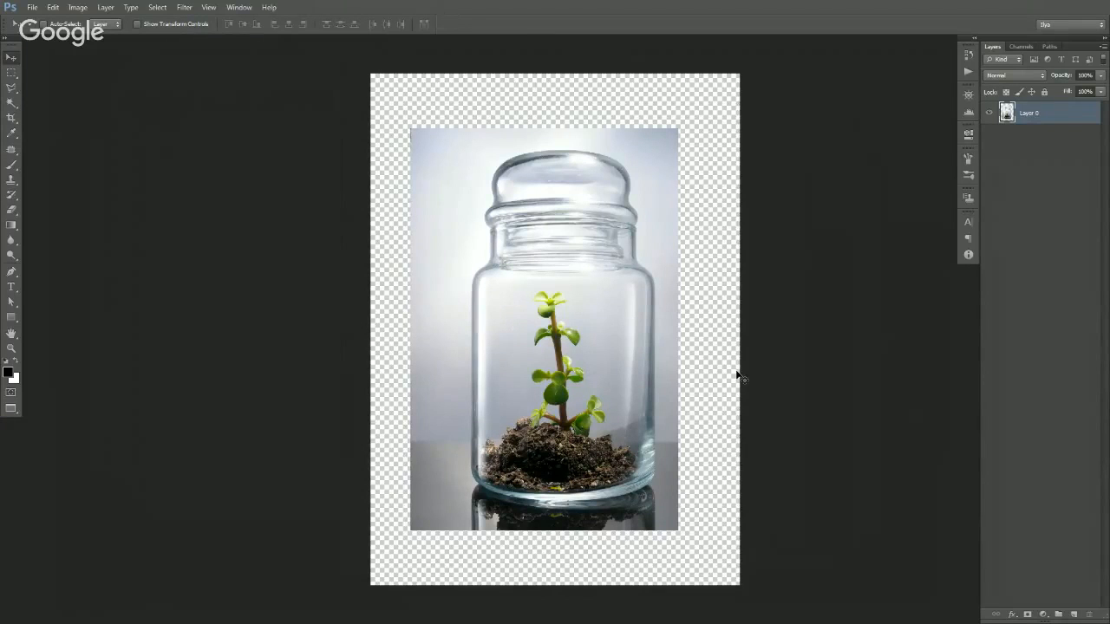
- Load Path 1 as a selection, duplicate the photo layer and mask the copy to the jar outline
left_click(1048, 47)
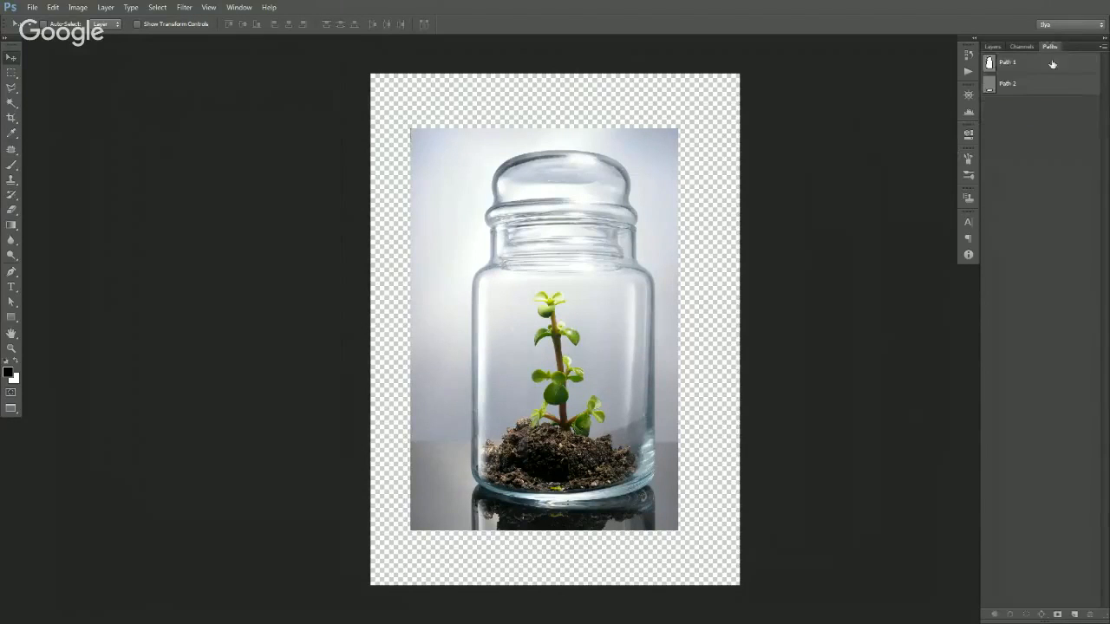
left_click(990, 65, "ctrl")
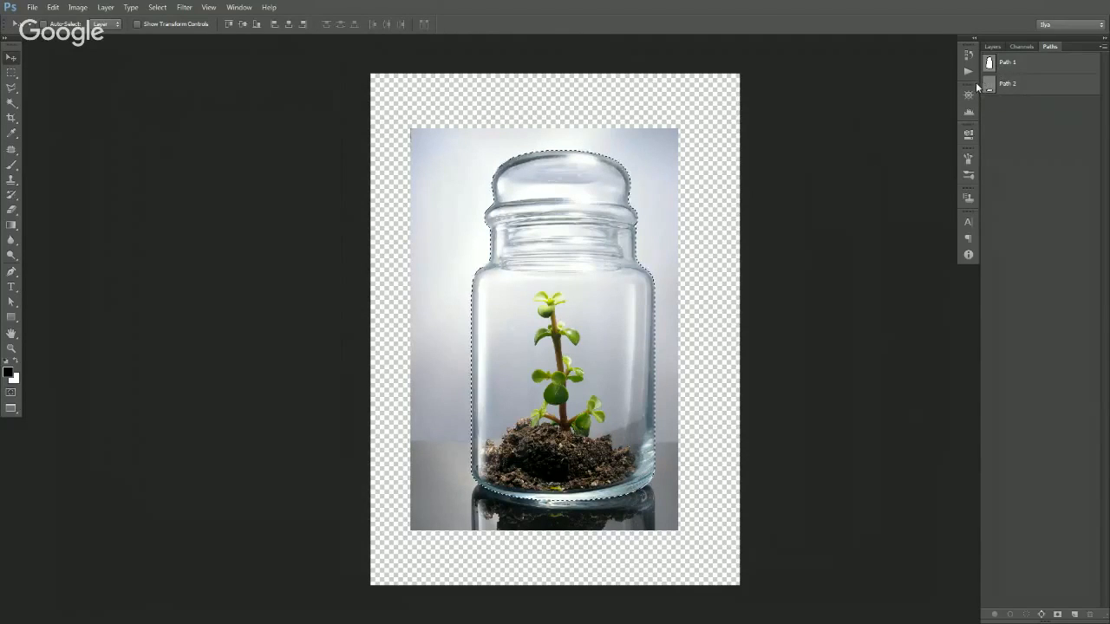
left_click(993, 46)
left_click_drag(1008, 115, 1058, 614)
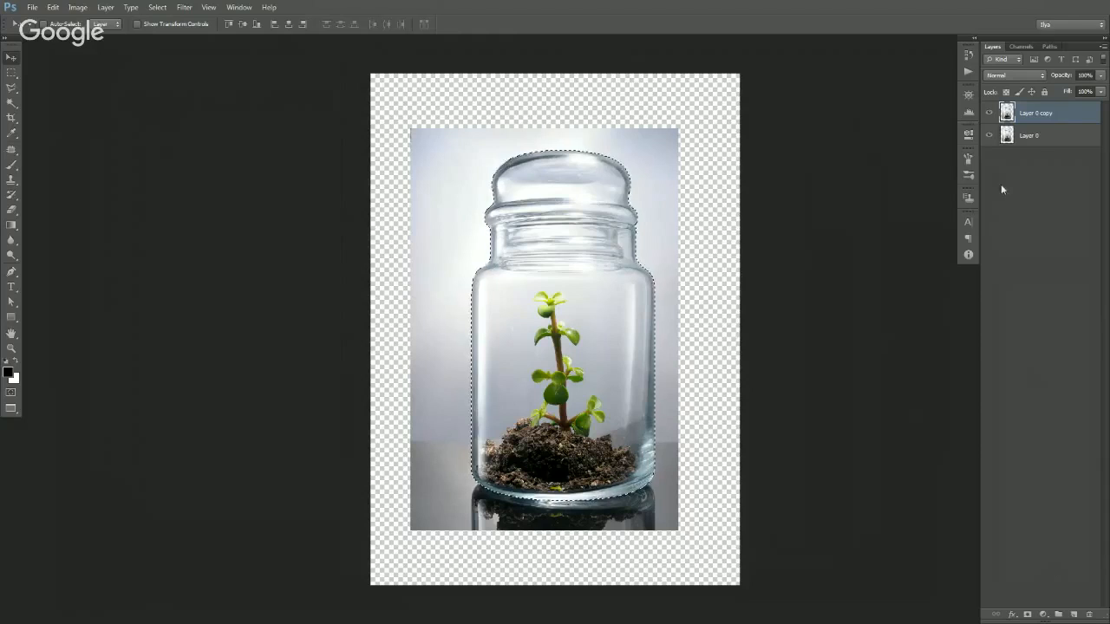
left_click(1027, 615)
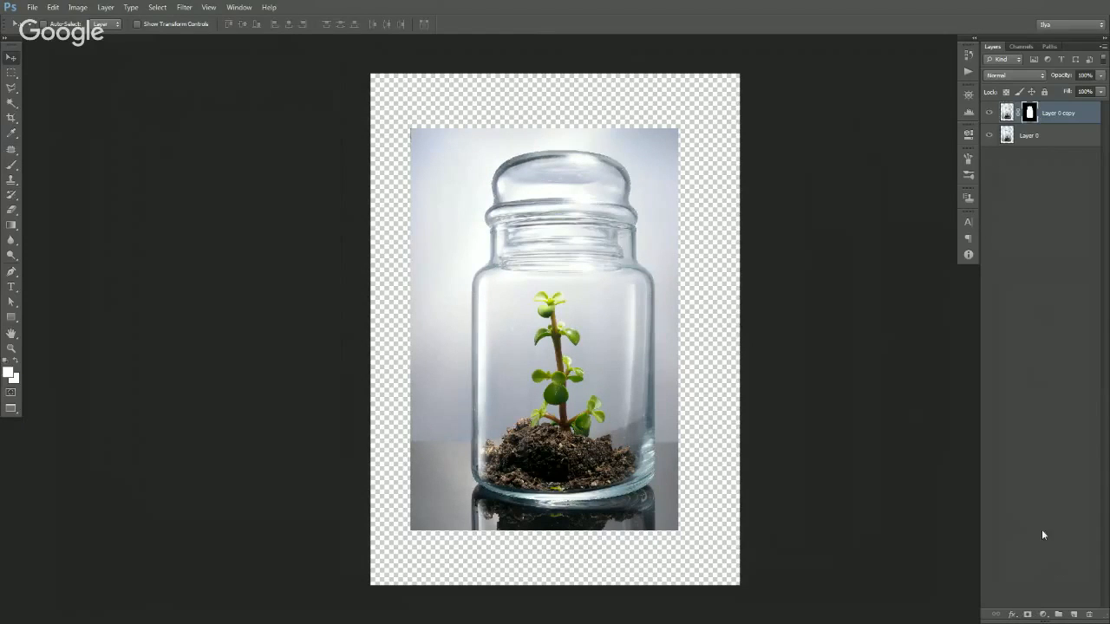
- Mask the original photo layer to the jar's reflection using a selection loaded from Path 2
left_click(1052, 47)
left_click(988, 87, "ctrl")
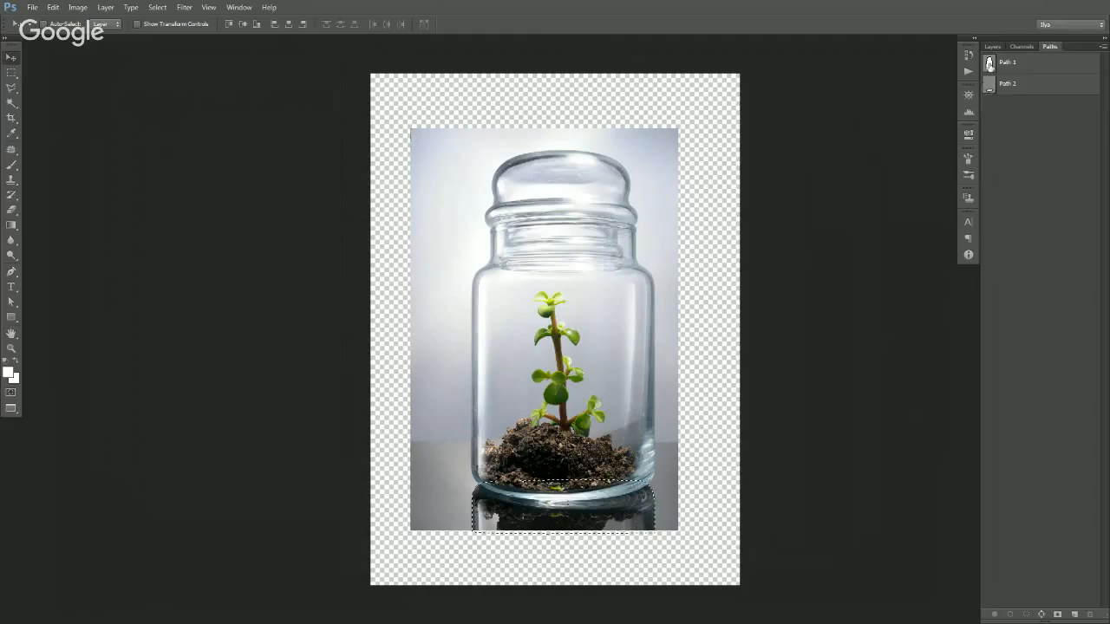
left_click(992, 48)
left_click(1017, 137)
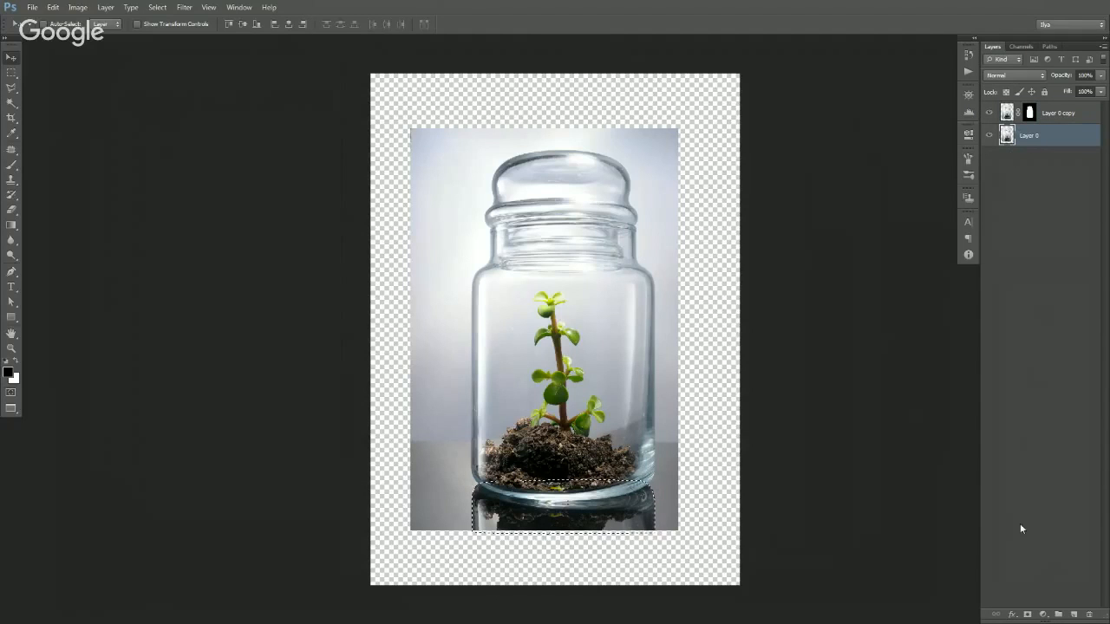
left_click(1026, 614)
- Create a new layer beneath the masked jar layers and fill it with white
key("ctrl+shift+n")
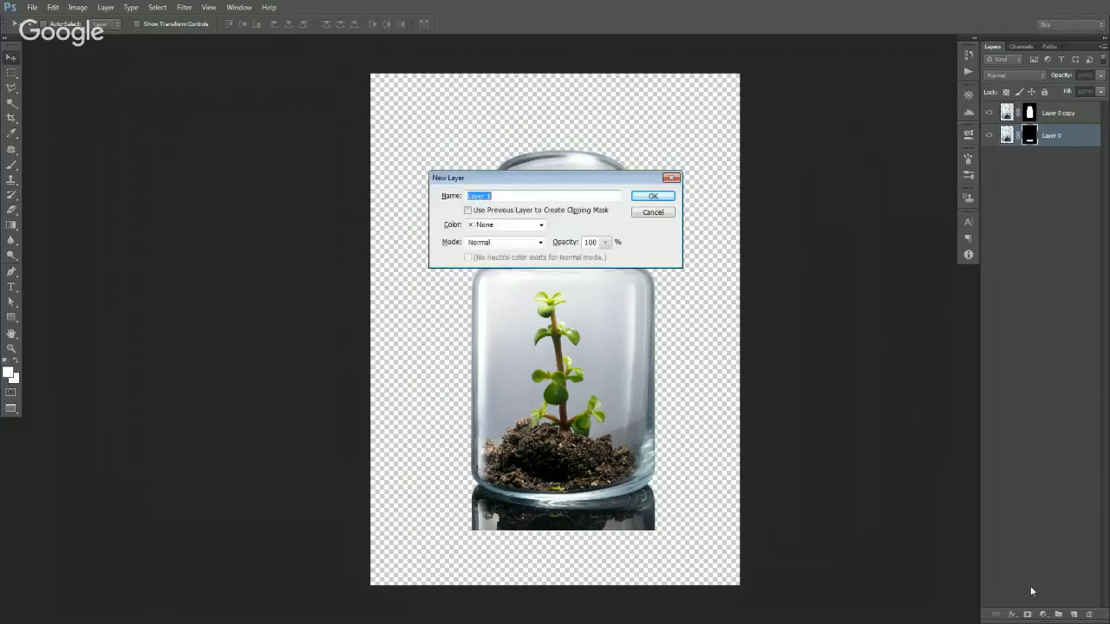
key("Return")
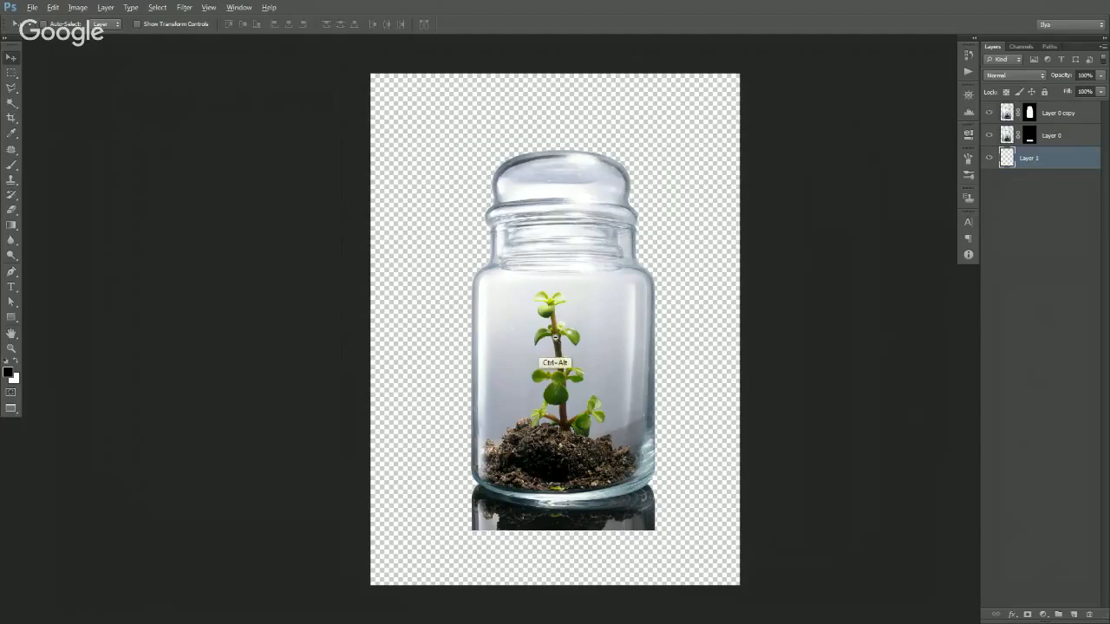
key("ctrl+minus")
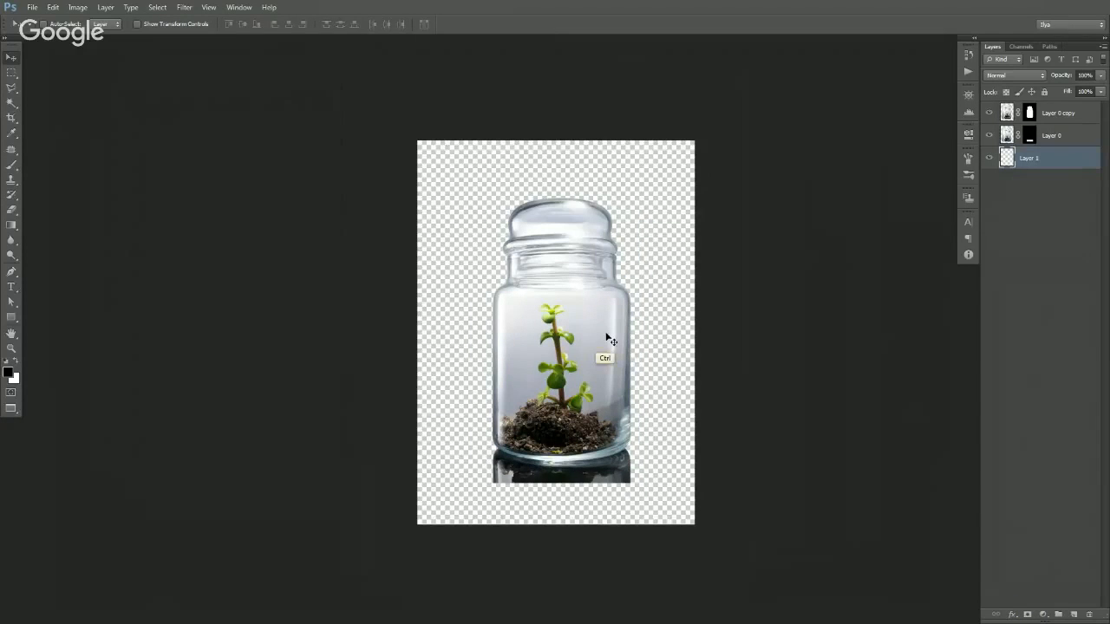
key("ctrl+BackSpace")
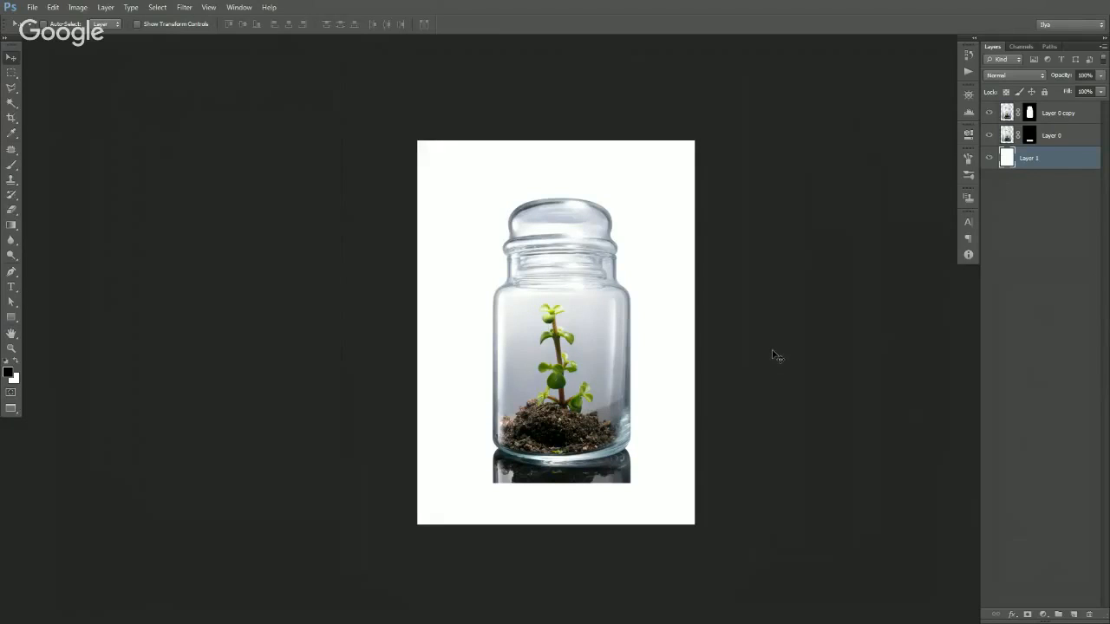
- Disable the jar layer's mask and sample a grey-blue foreground colour from the photo's original backdrop
key("i")
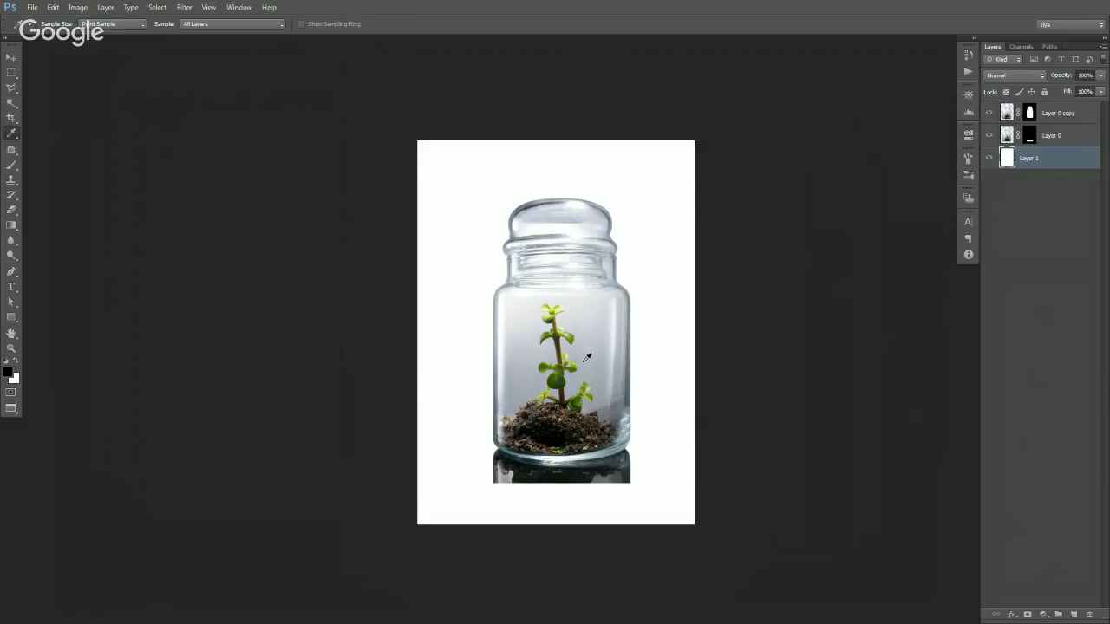
left_click(1028, 116, "shift")
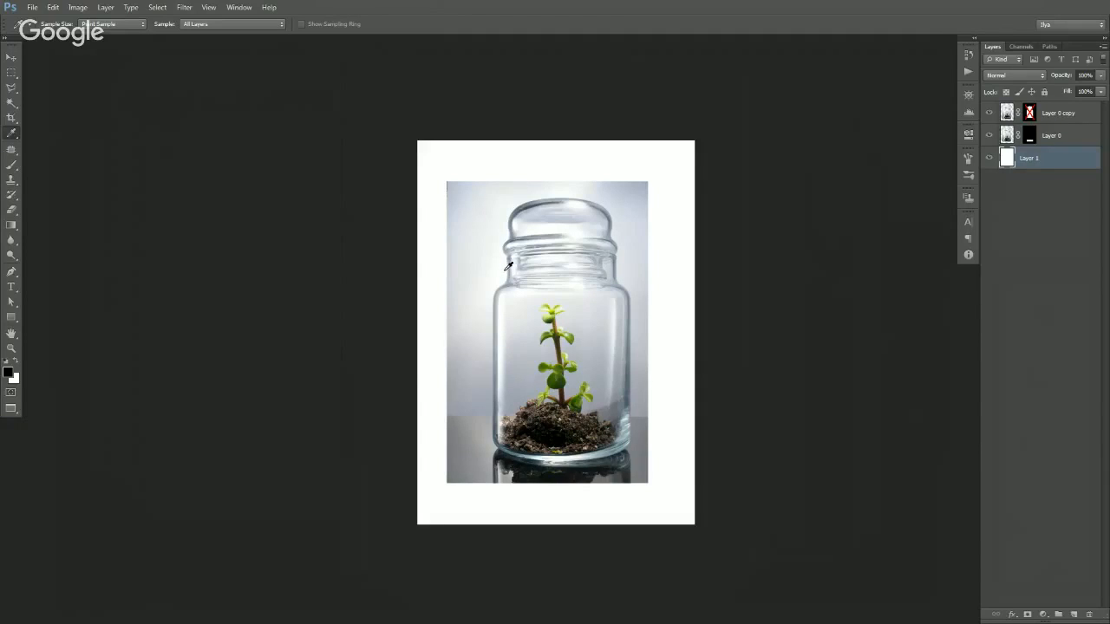
left_click(508, 266)
left_click(648, 181)
- Put the white fill layer into a new group and name the group Background
key("ctrl+g")
double_click(1031, 154)
type("Backgr")
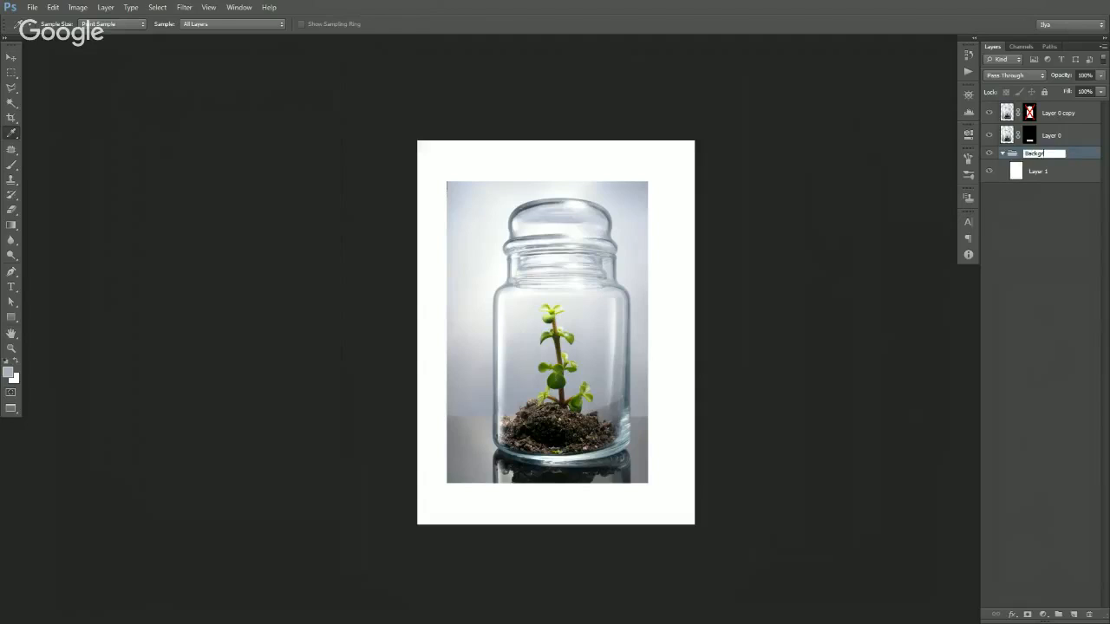
type("ound")
key("Return")
- Fill the layer inside the Background group with the sampled grey-blue and re-enable the jar layer's mask
left_click(1025, 171)
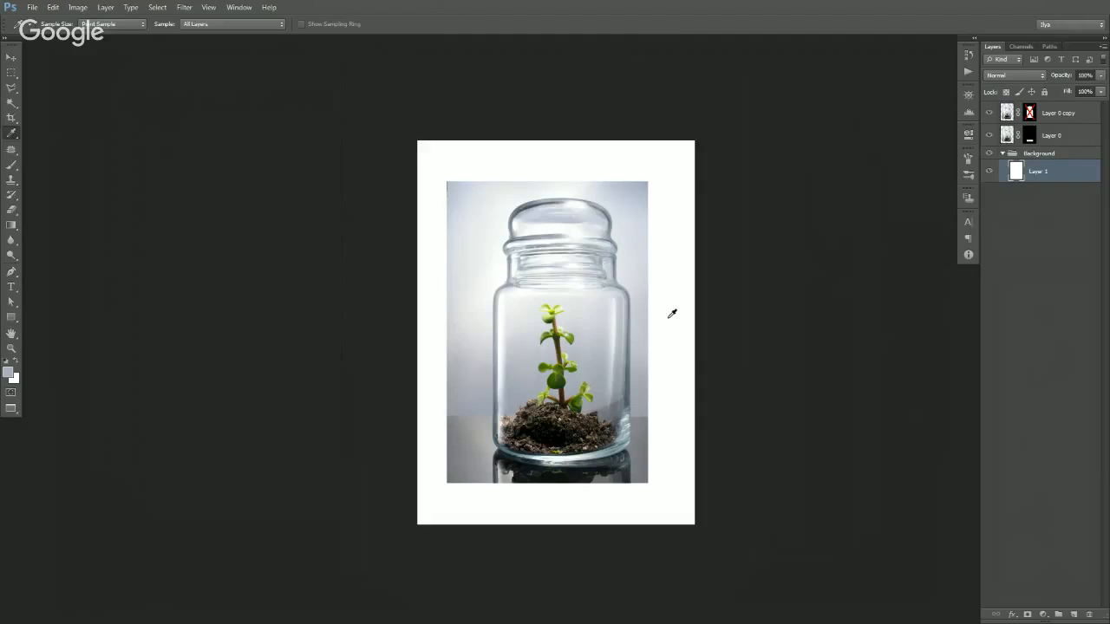
key("alt+BackSpace")
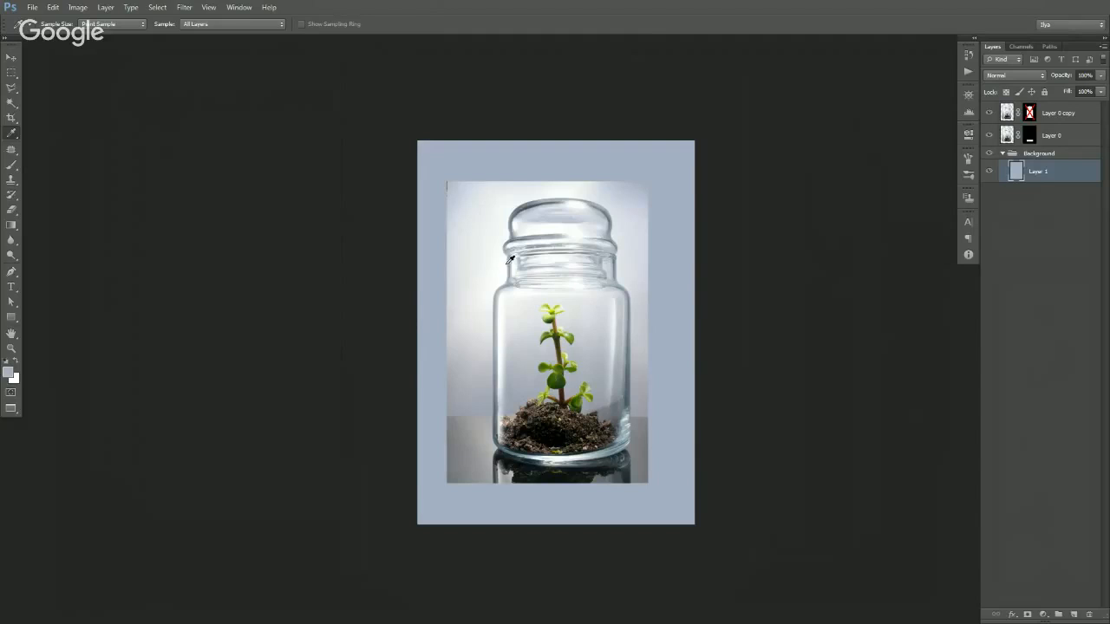
left_click(506, 265)
left_click(1029, 112, "shift")
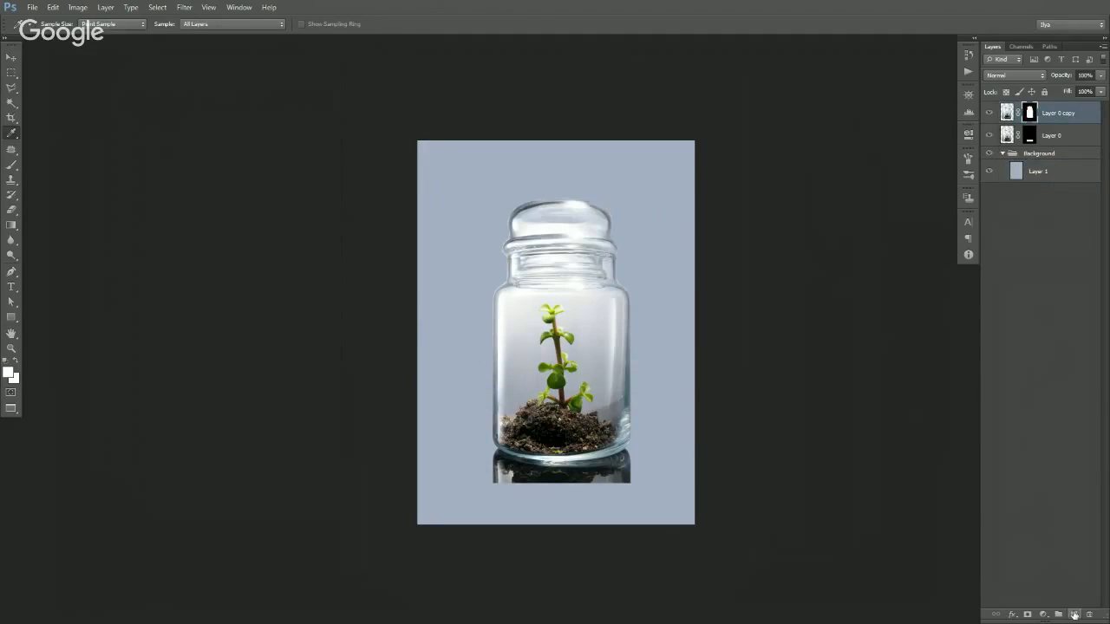
- Add a new layer above the fill in the Background group and paint a large soft white glow behind the jar
left_click(1073, 614)
left_click_drag(1011, 121, 1030, 198)
key("b")
key("bracketright")
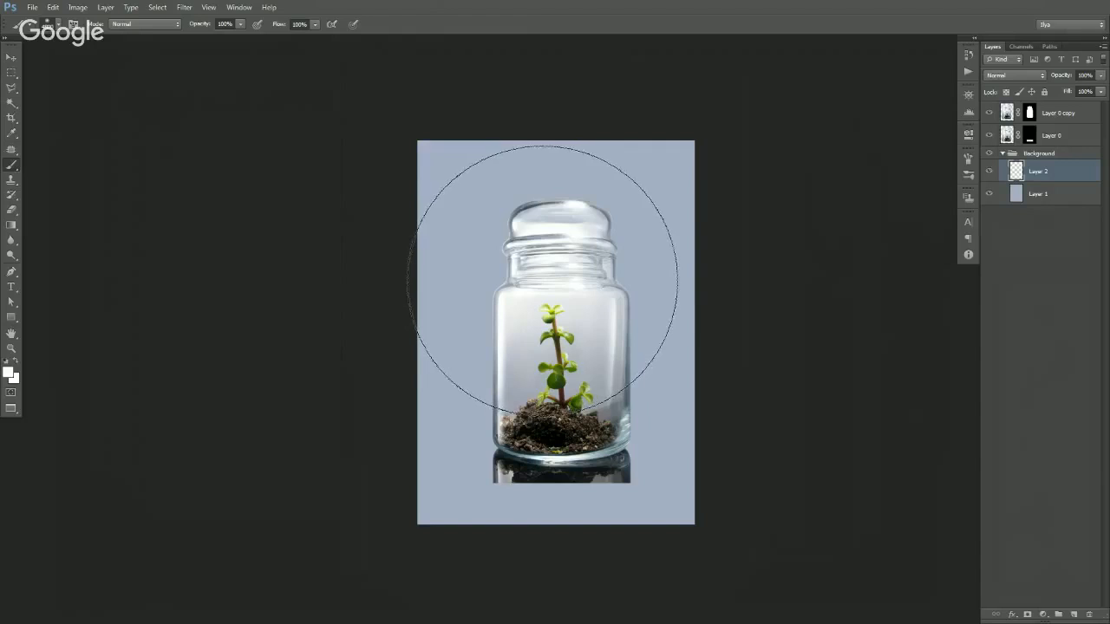
left_click(542, 278)
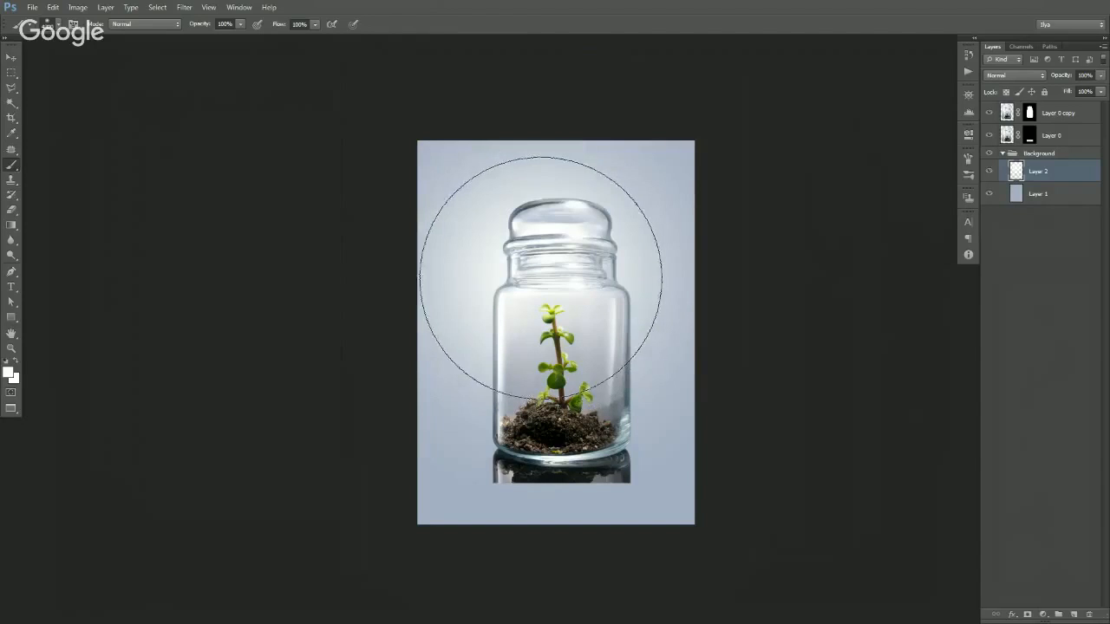
left_click(1029, 115, "shift")
left_click(1029, 116, "shift")
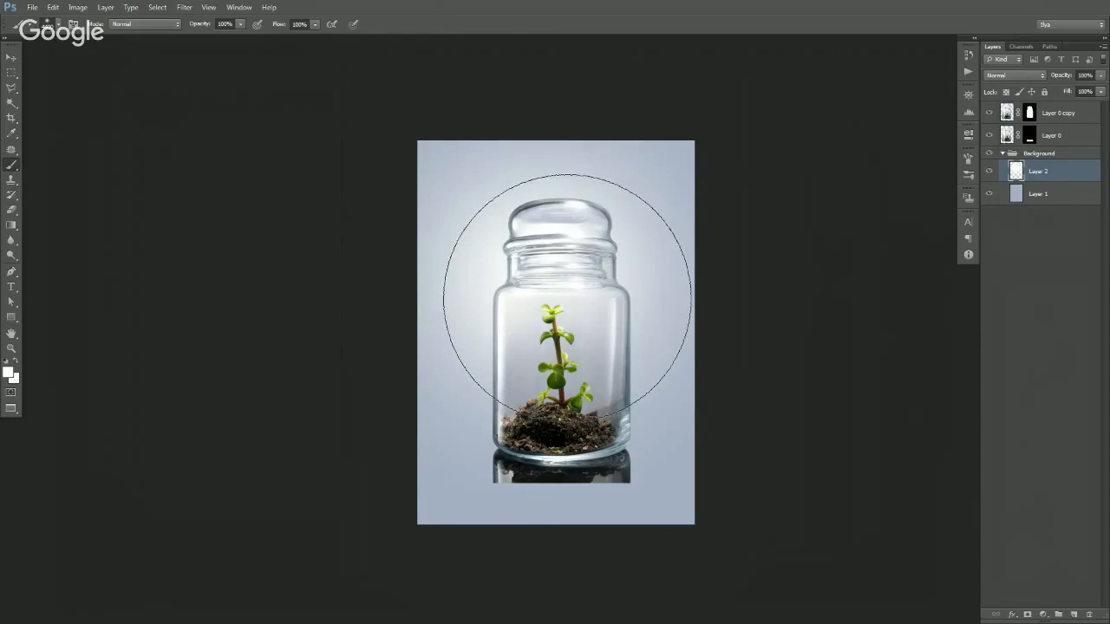
left_click(568, 297)
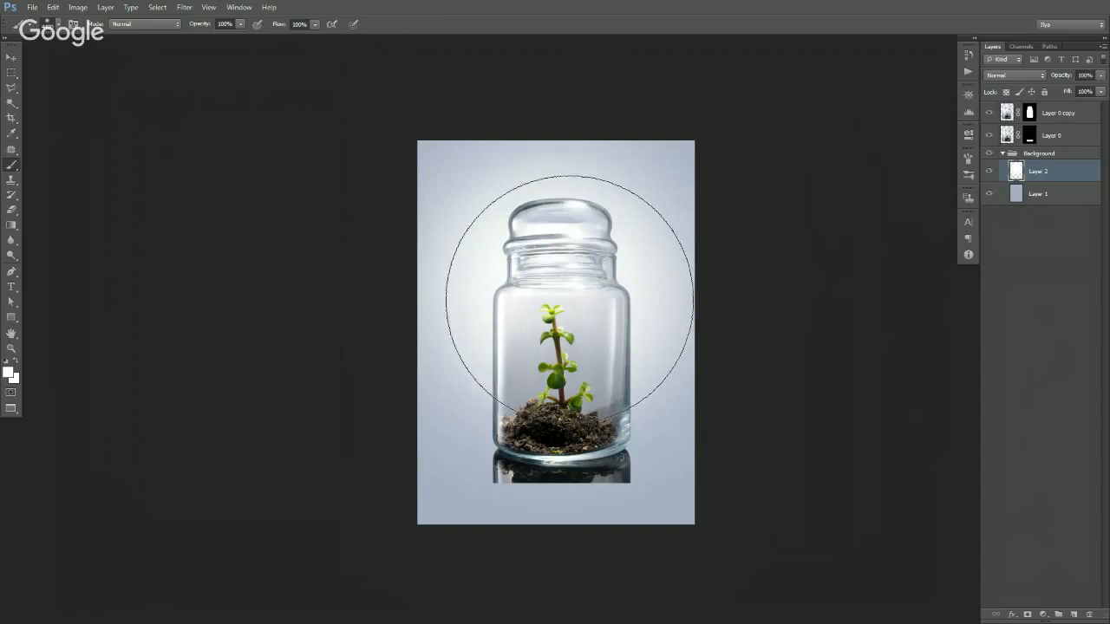
- Add another layer above the glow in Multiply mode and darken the backdrop's upper edges with the grey-blue sampled from its corner
left_click(1073, 614)
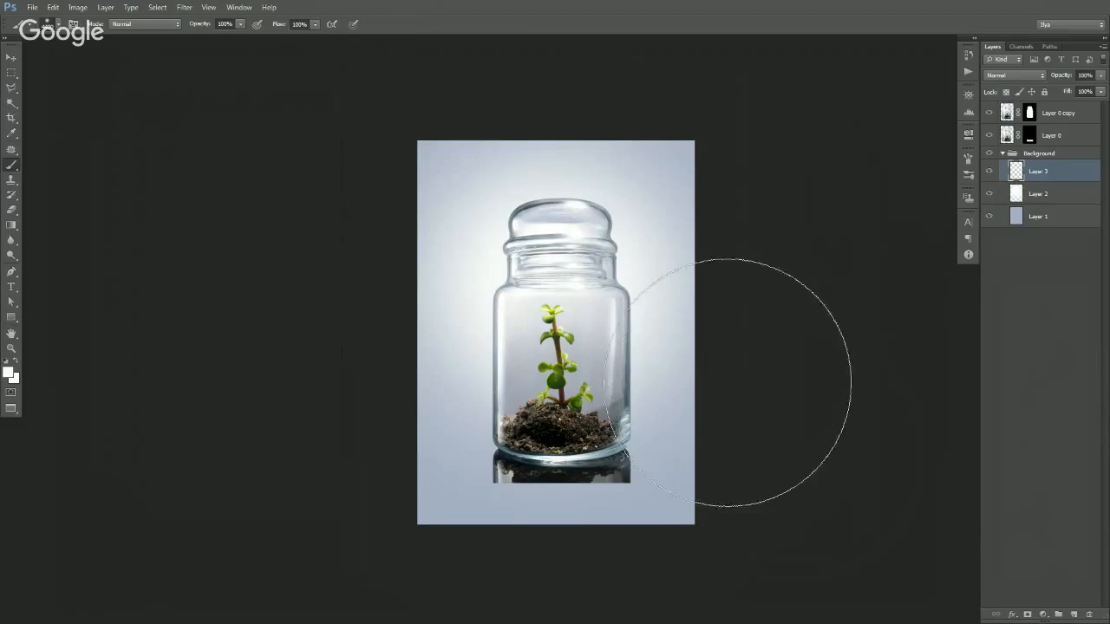
key("i")
left_click(693, 141)
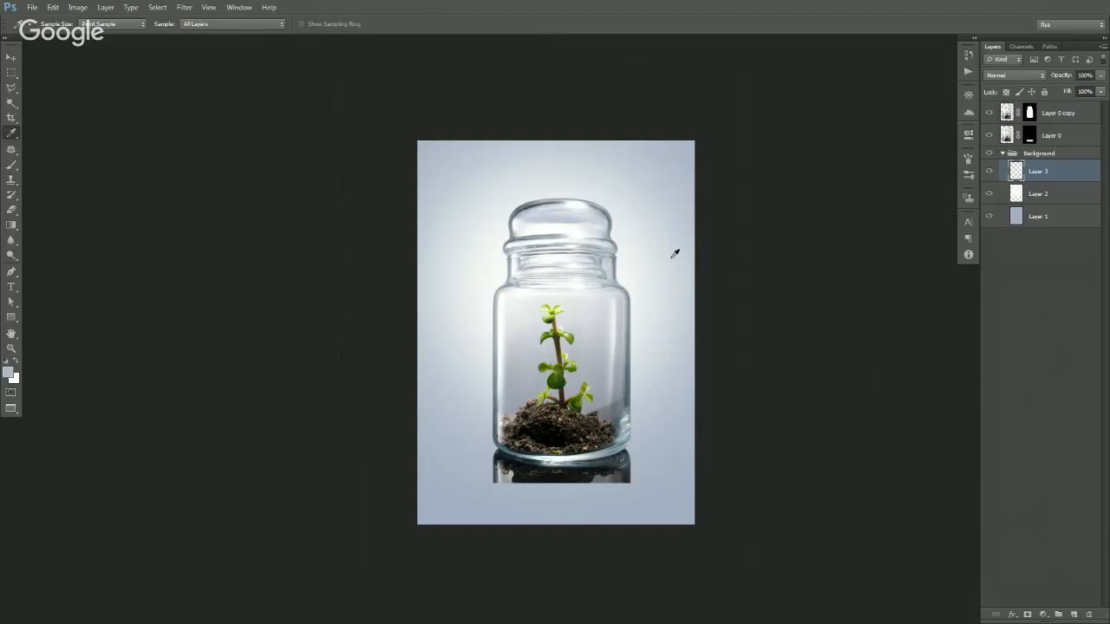
key("b")
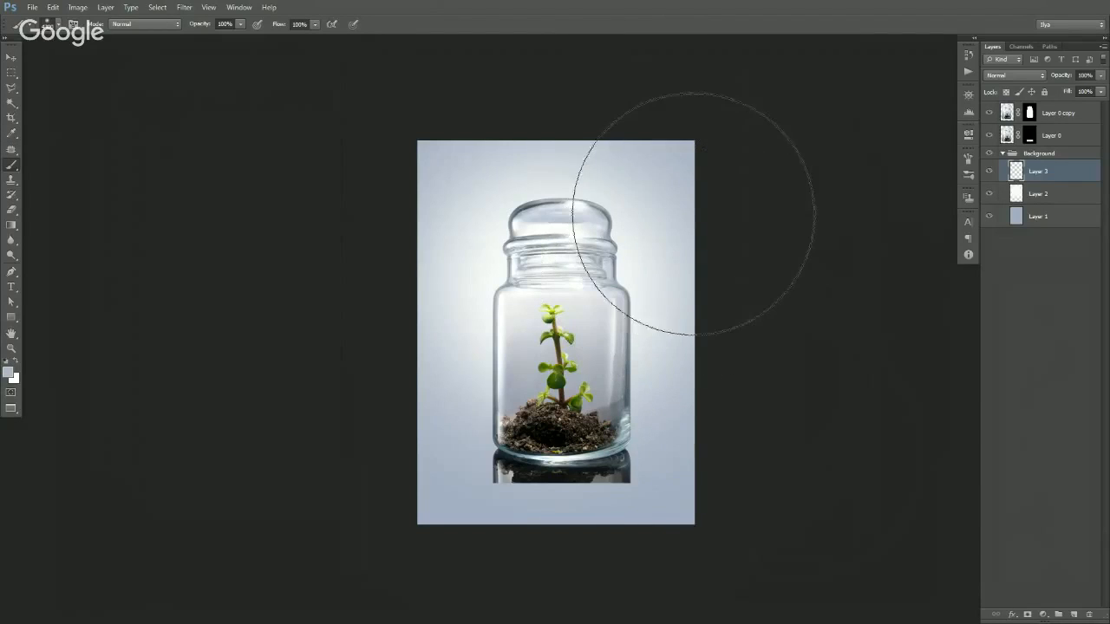
left_click(612, 274, "ctrl+alt")
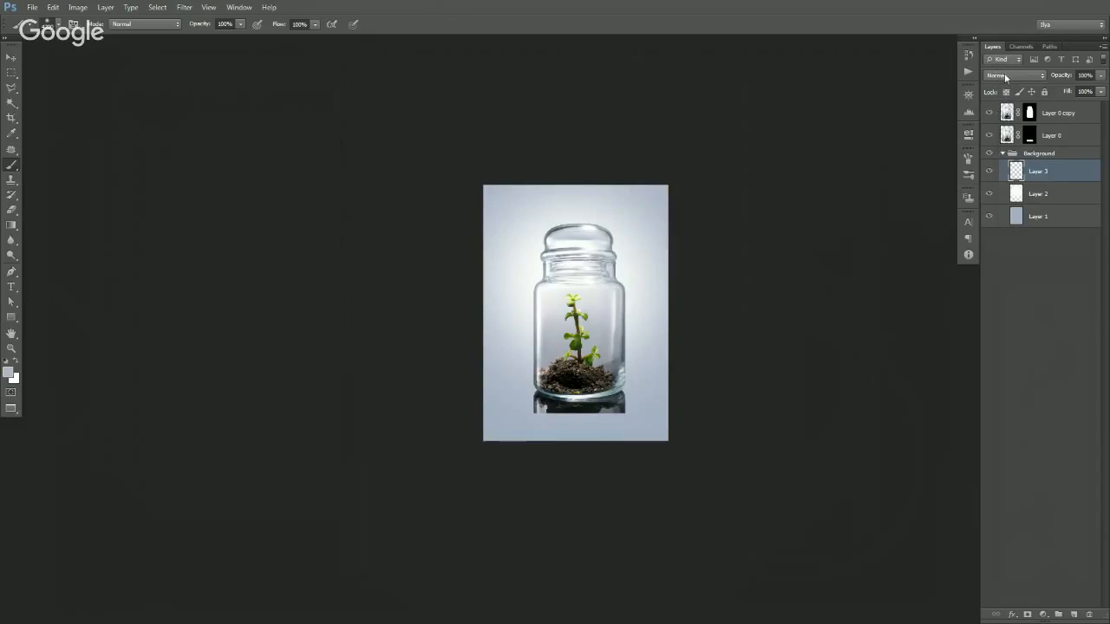
left_click(1004, 77)
left_click(1018, 125)
left_click_drag(623, 237, 620, 265)
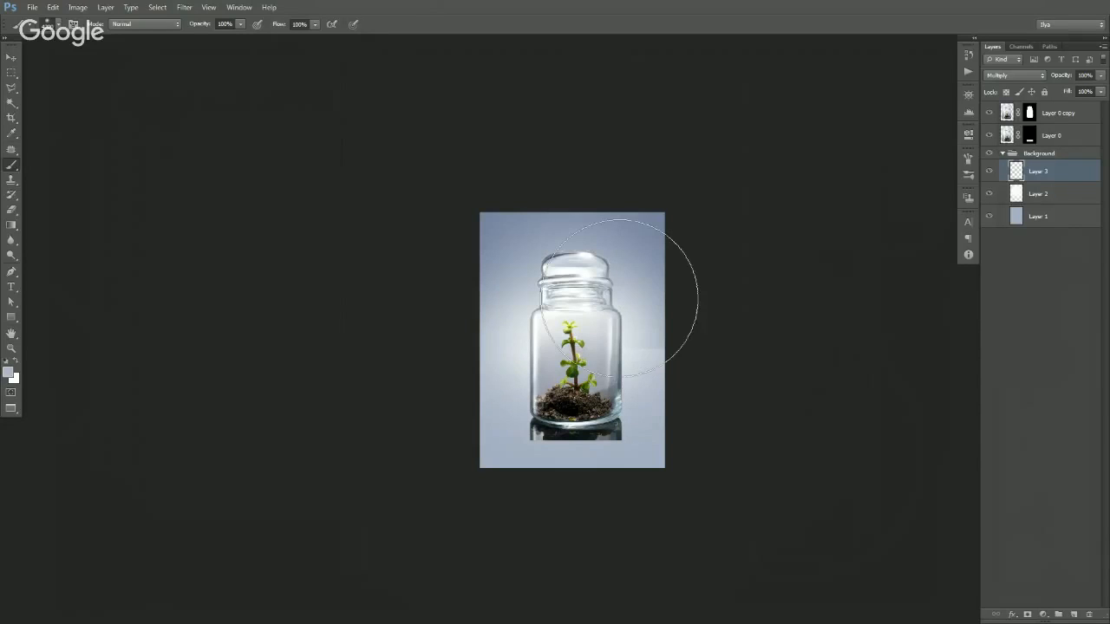
- Warp the Multiply shading layer so its dark areas are pushed outward towards the backdrop's upper corners and side edge
key("v")
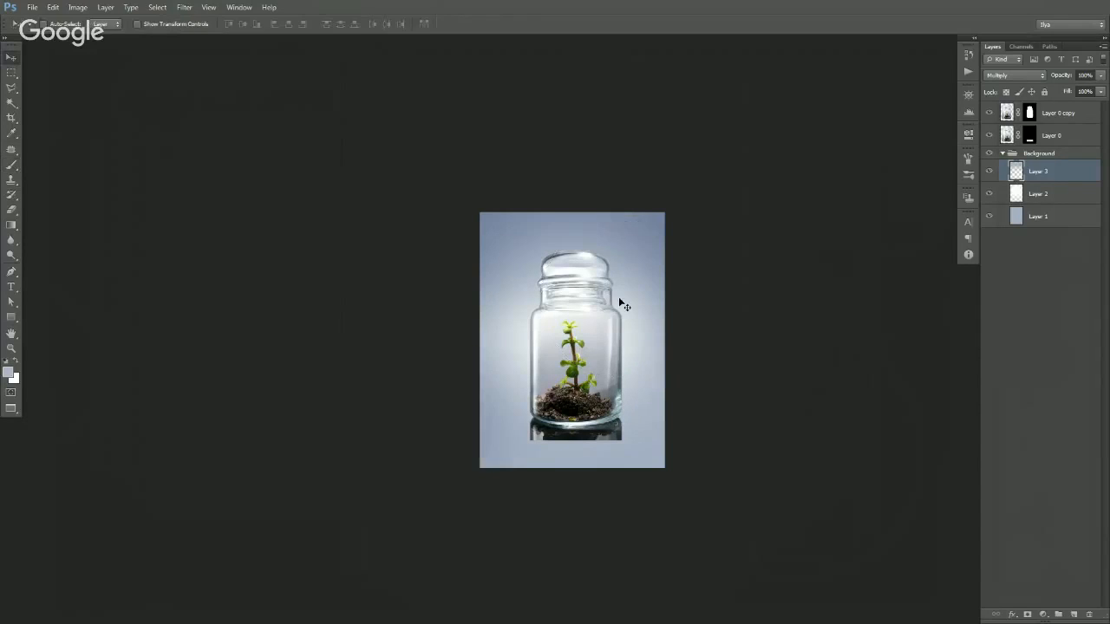
key("ctrl+t")
left_click(564, 265, "ctrl")
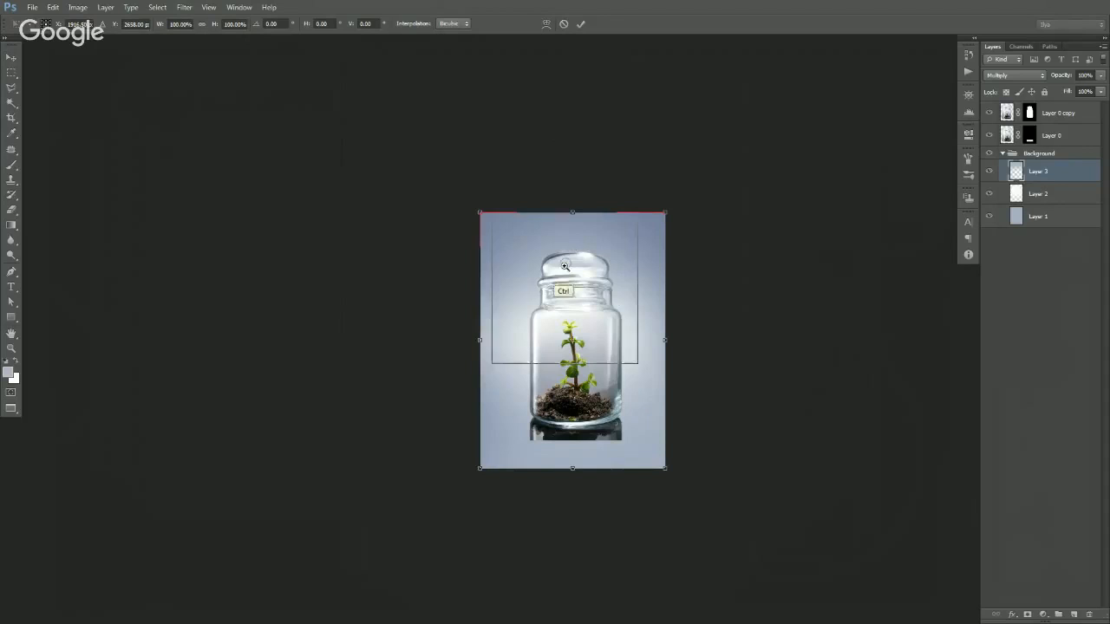
left_click(547, 25)
left_click_drag(597, 294, 622, 251)
left_click_drag(537, 294, 508, 246)
left_click_drag(645, 297, 660, 289)
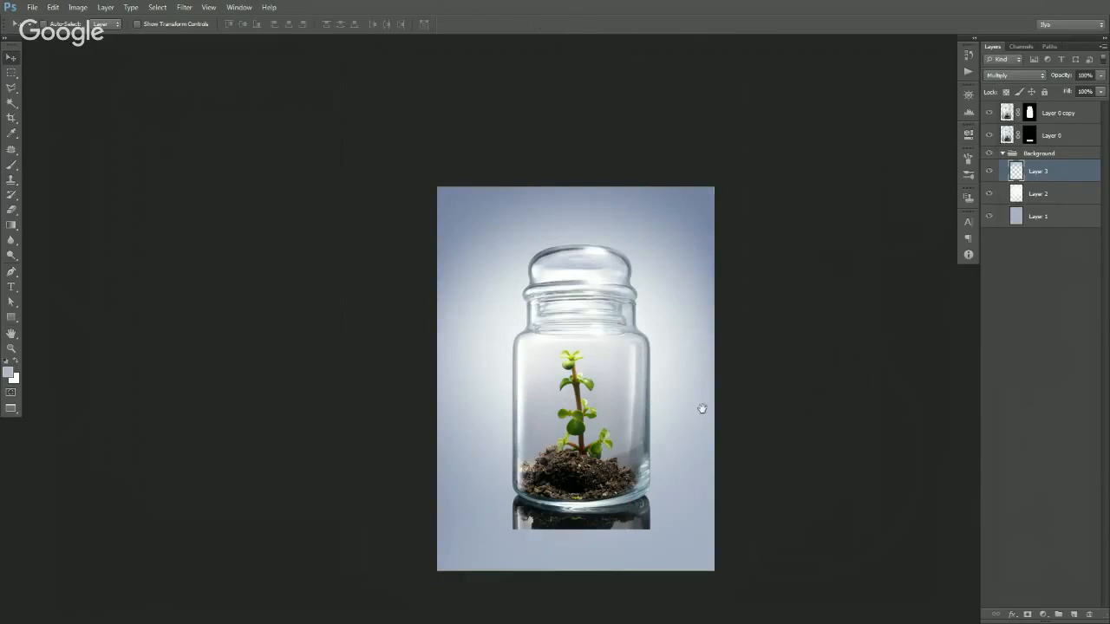
- Temporarily disable the jar layer's mask to compare the new backdrop with the original photo, and re-enable it
left_click_drag(702, 408, 664, 354)
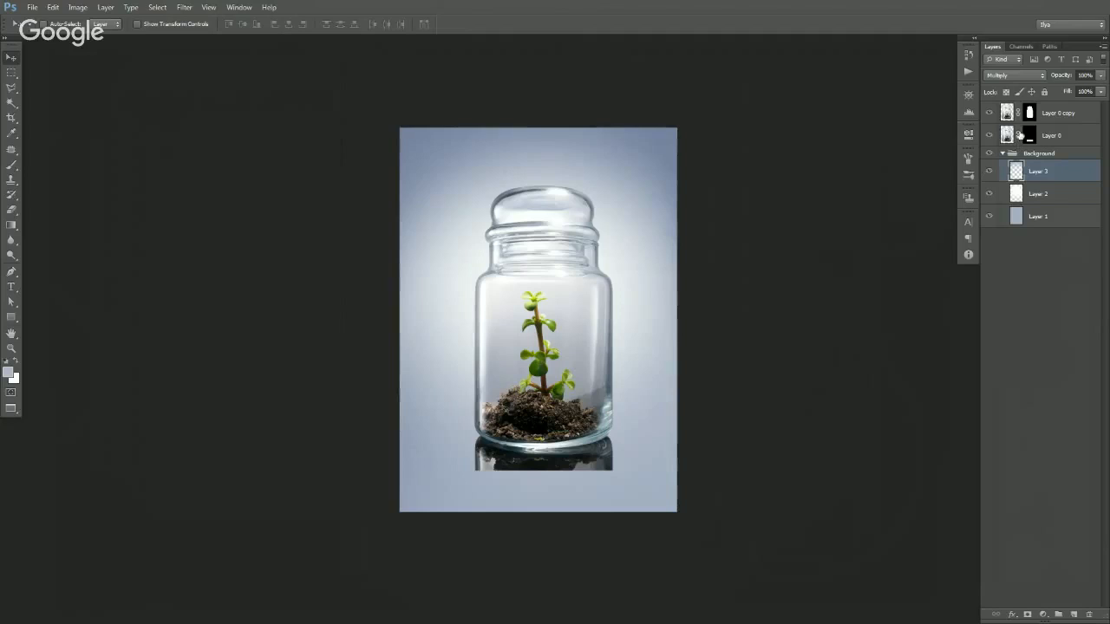
left_click(1029, 113, "shift")
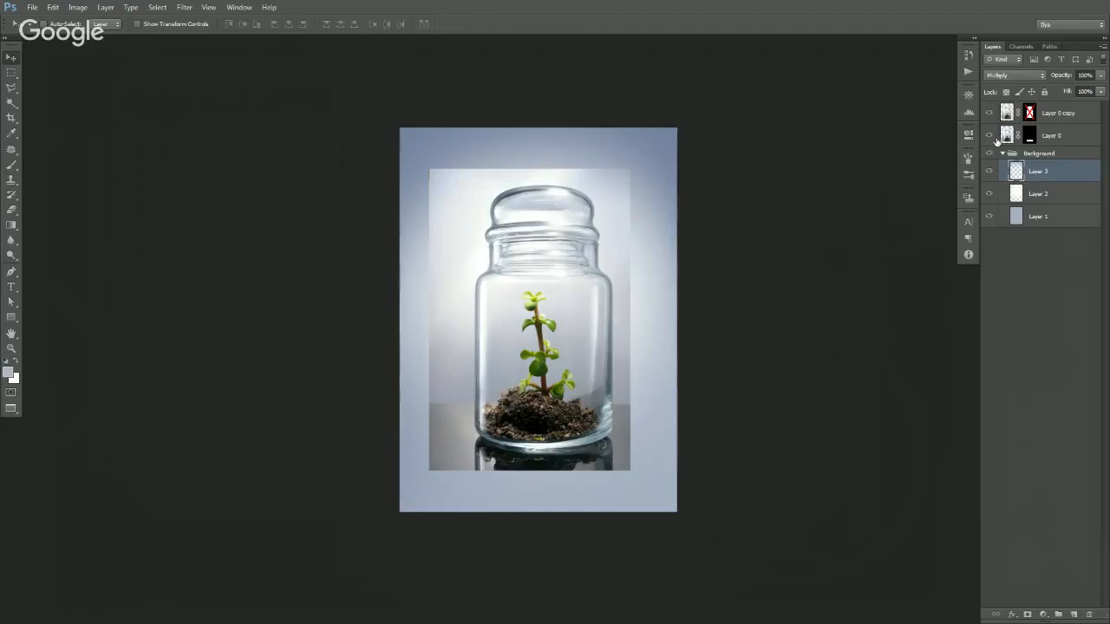
left_click(1029, 113, "shift")
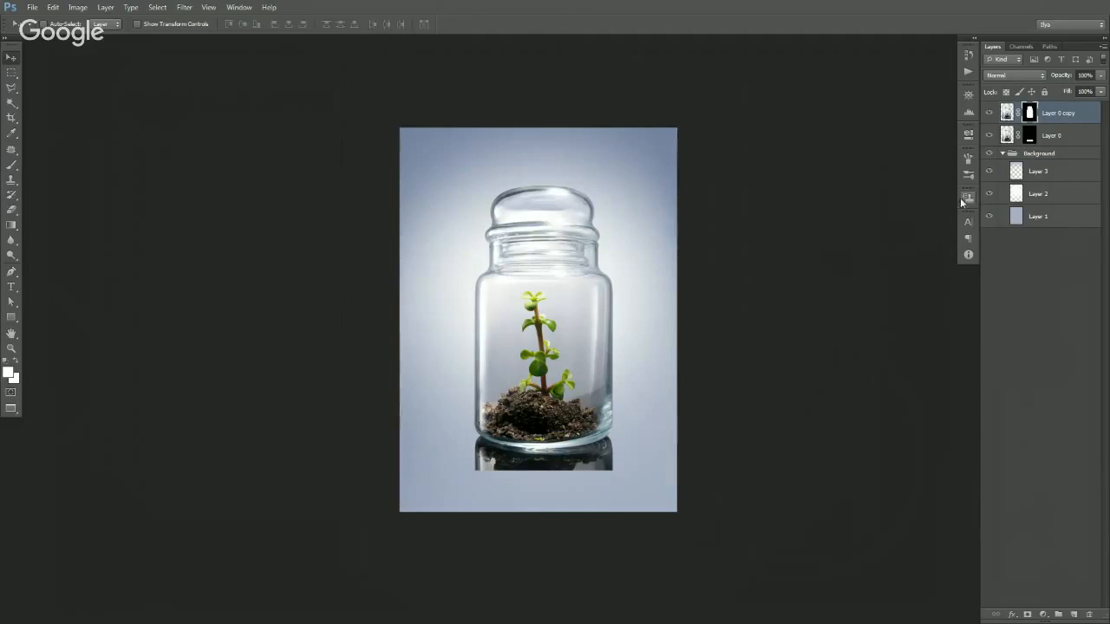
key("ctrl")
scroll(572, 445, "up", 1)
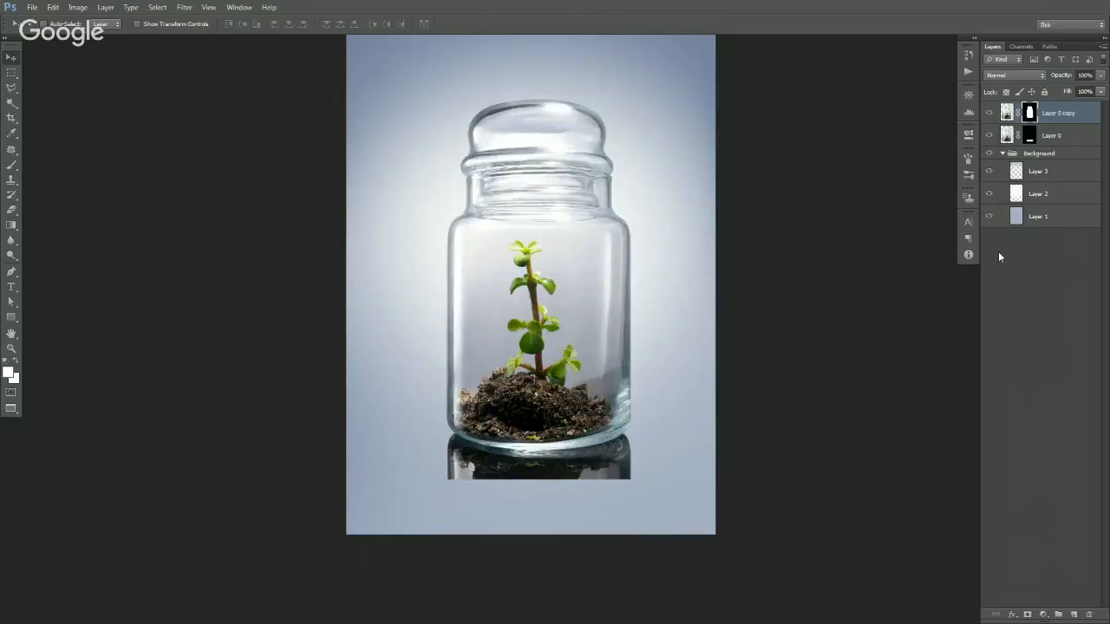
left_click(1029, 112, "shift")
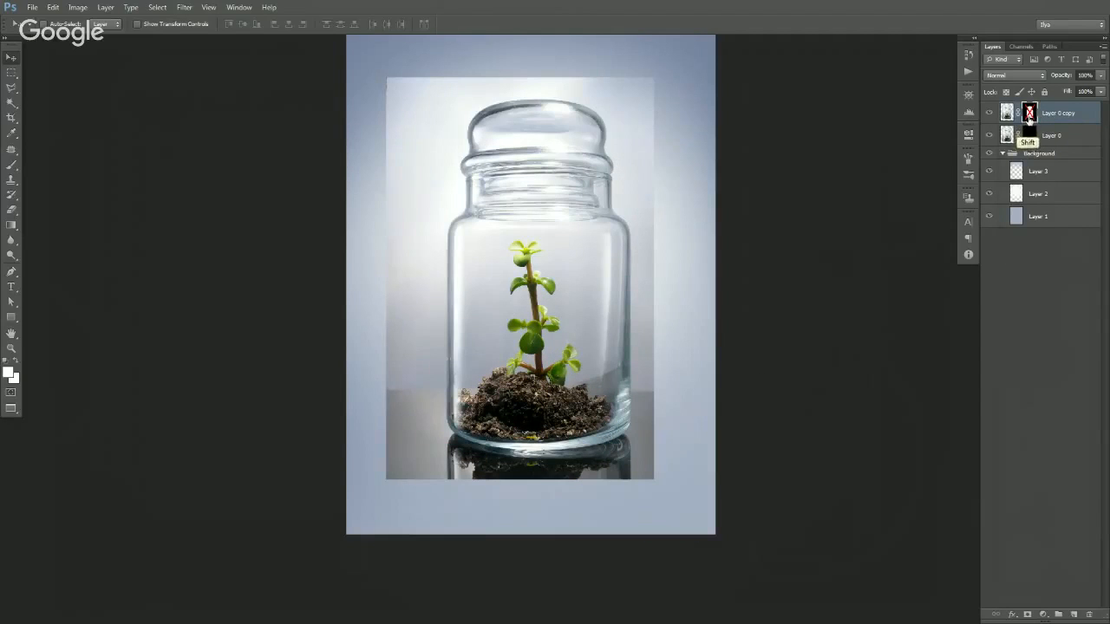
key("i")
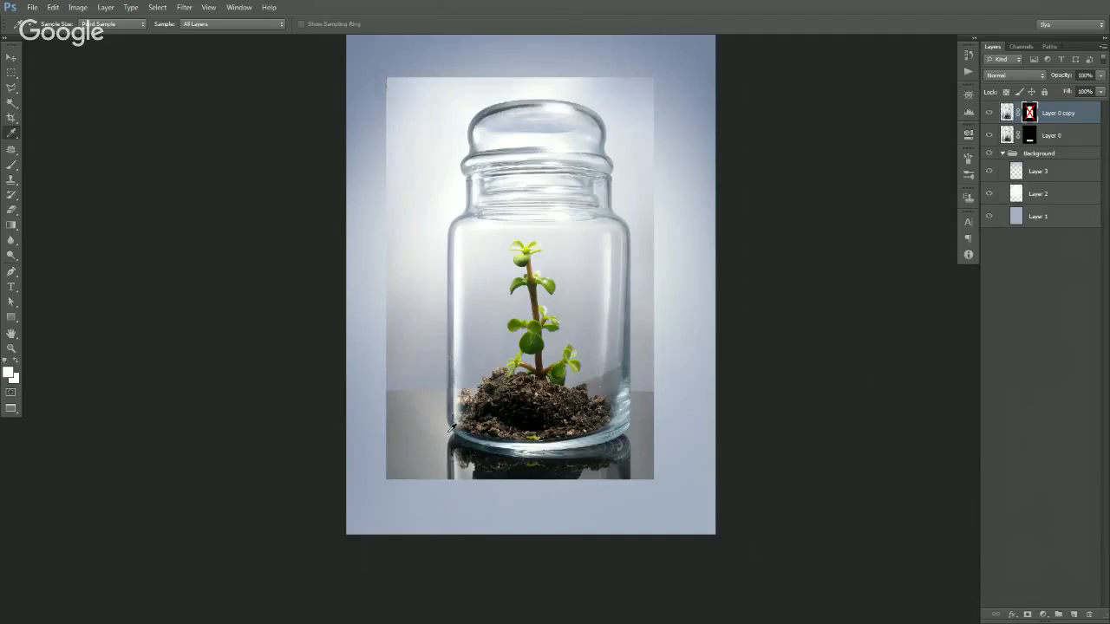
left_click(451, 428)
key("z")
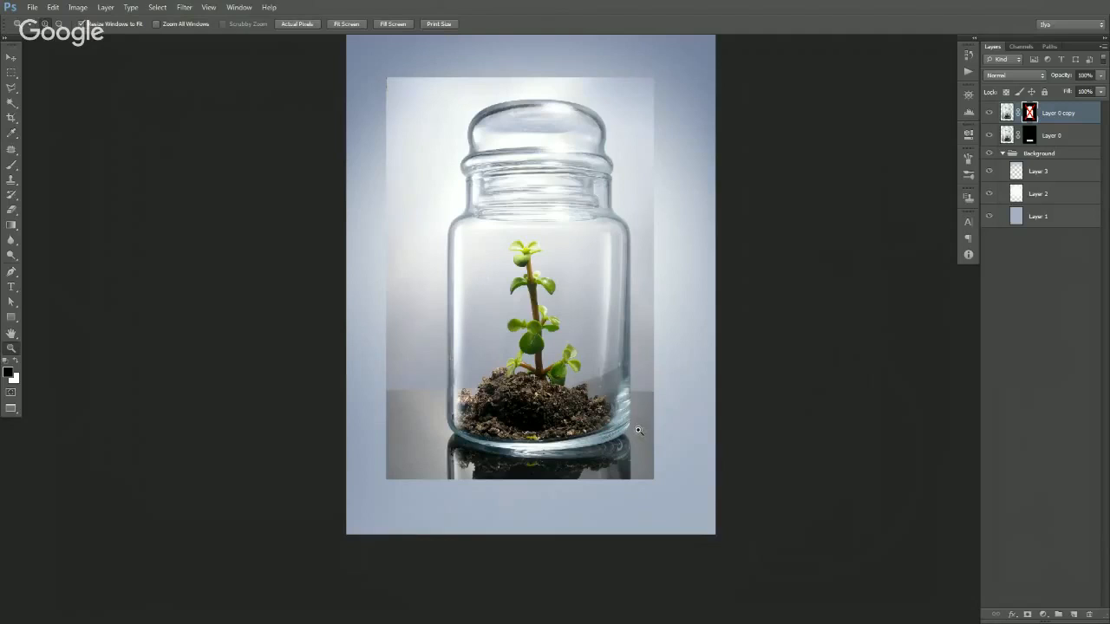
key("i")
key("x")
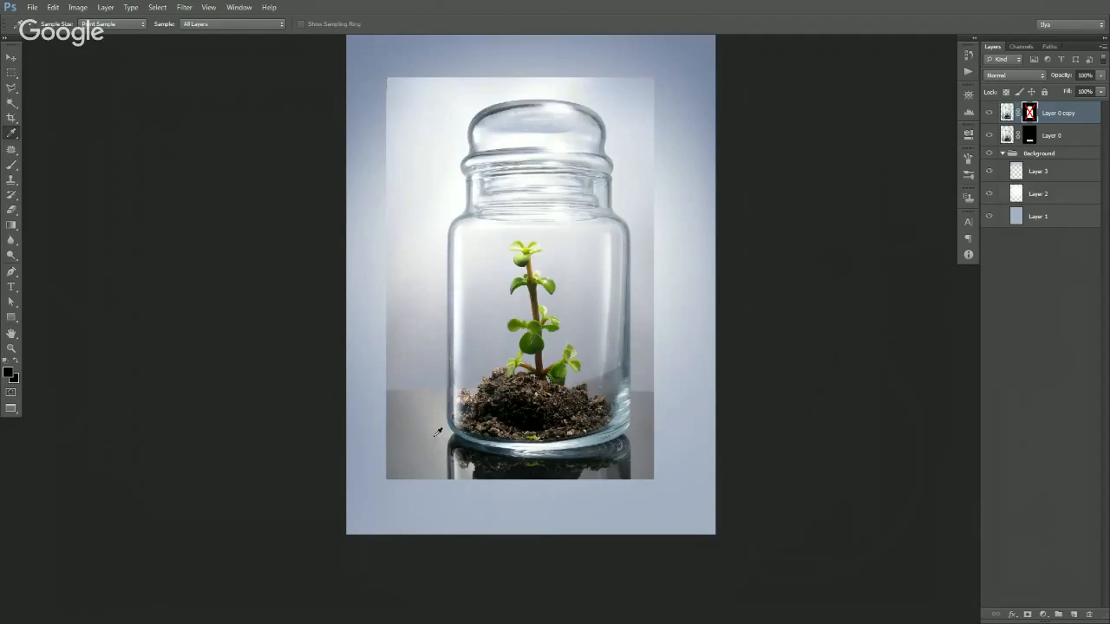
left_click(1029, 113, "shift")
- Add a new layer above the shading layer in the Background group and select a full-width rectangle covering the canvas below the table horizon
left_click(1044, 172)
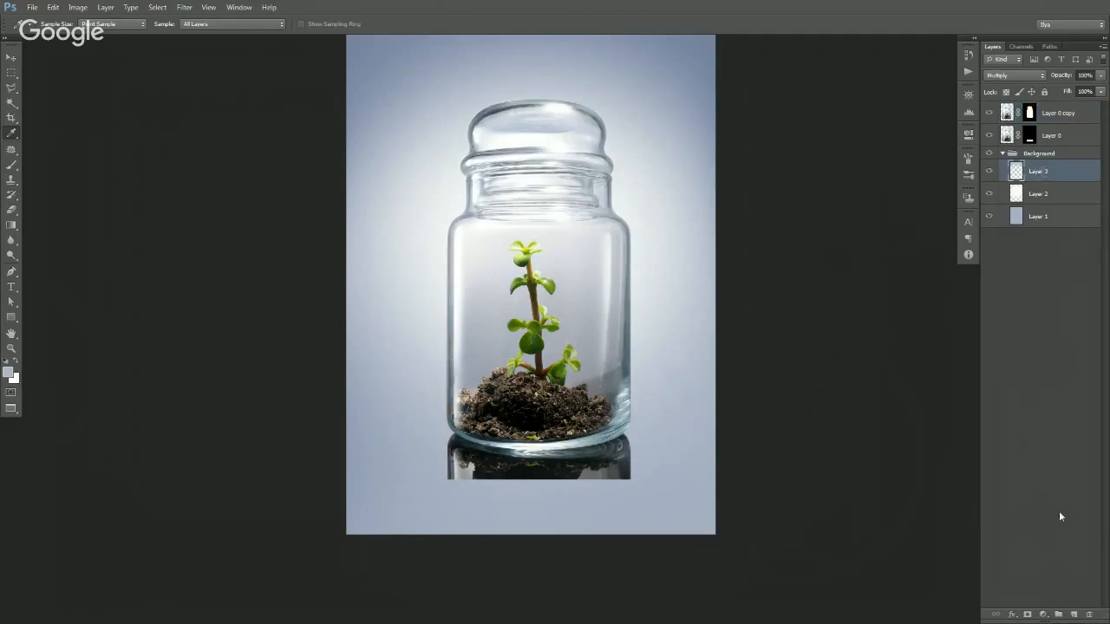
left_click(1073, 613)
key("m")
left_click_drag(742, 550, 269, 402)
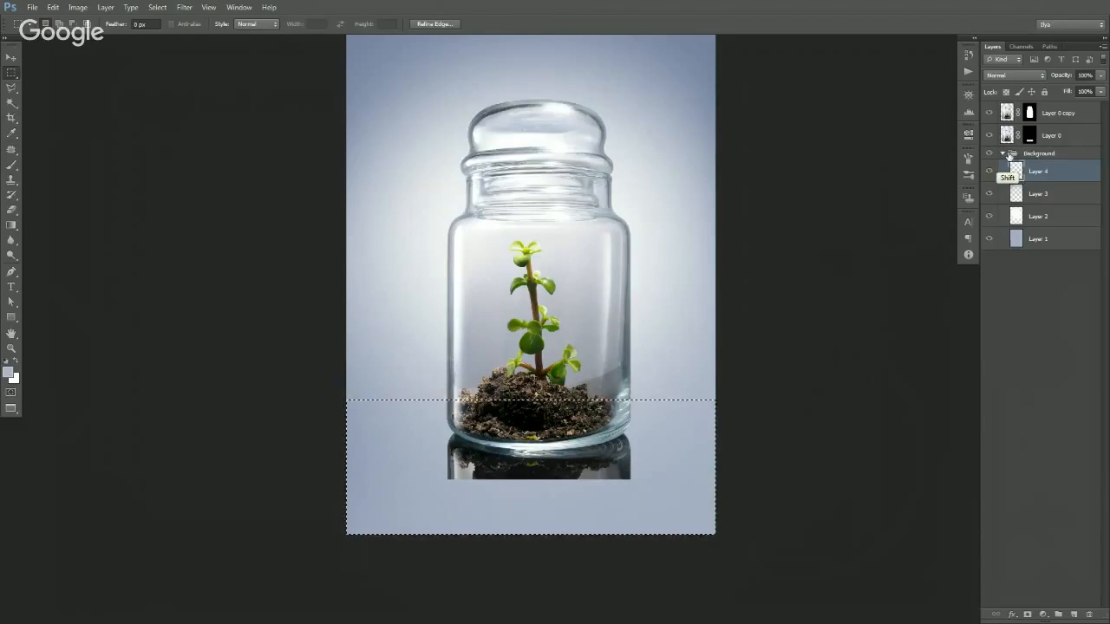
- Sample the original tabletop's dark and light greys with the reflection layer's mask temporarily disabled, and fill the new layer's selection with the dark grey
left_click(1029, 137, "shift")
left_click(1004, 138)
key("i")
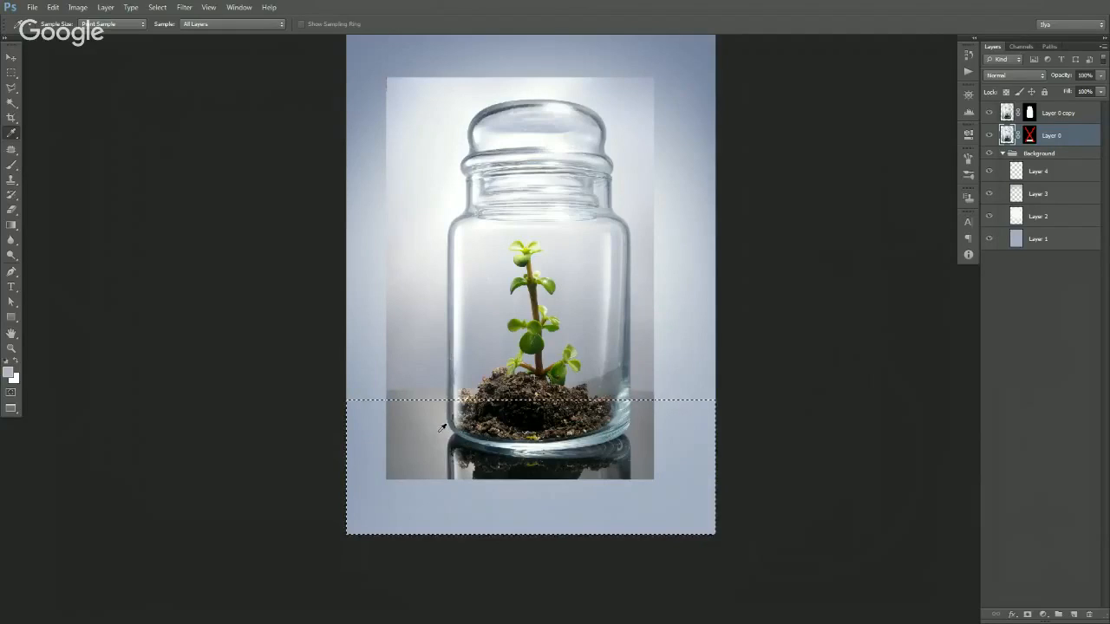
key("d")
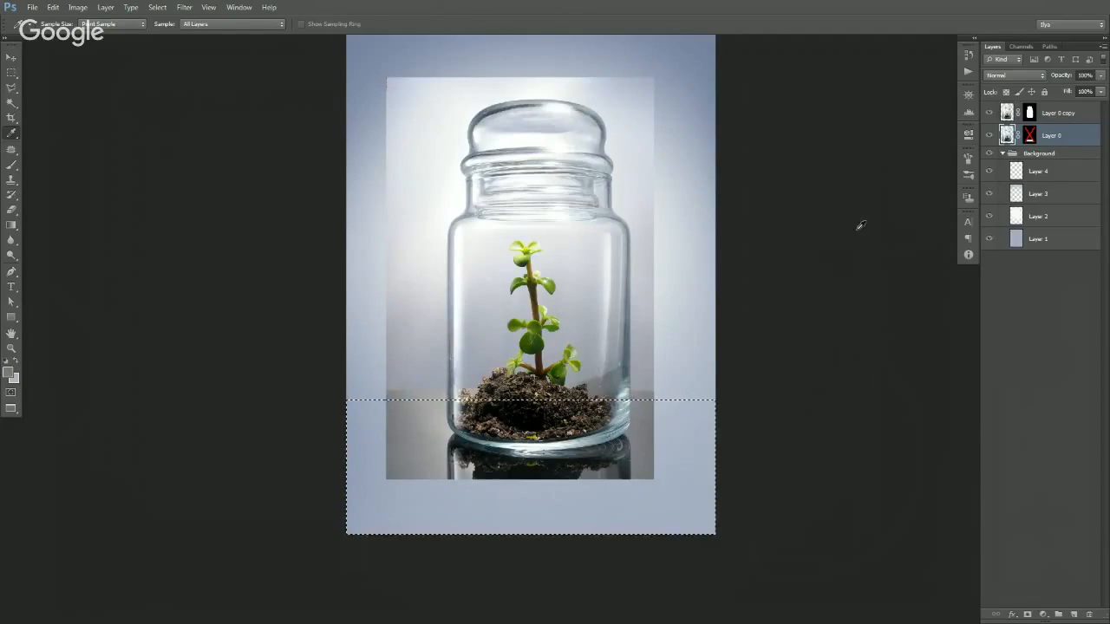
key("v")
left_click(1029, 136, "shift")
left_click(1032, 174)
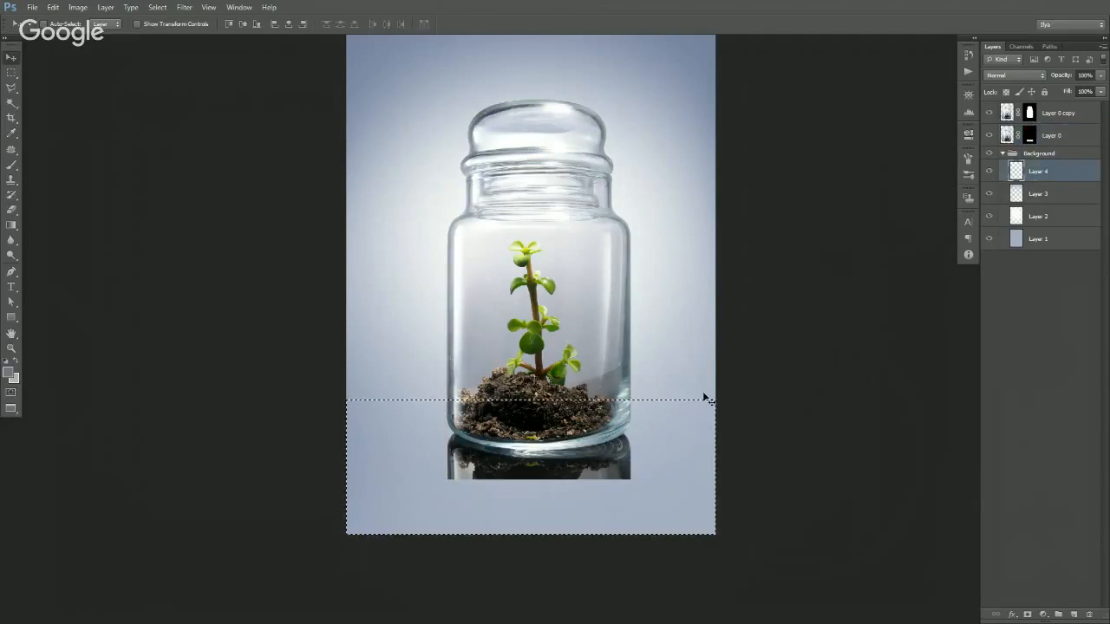
key("alt+BackSpace")
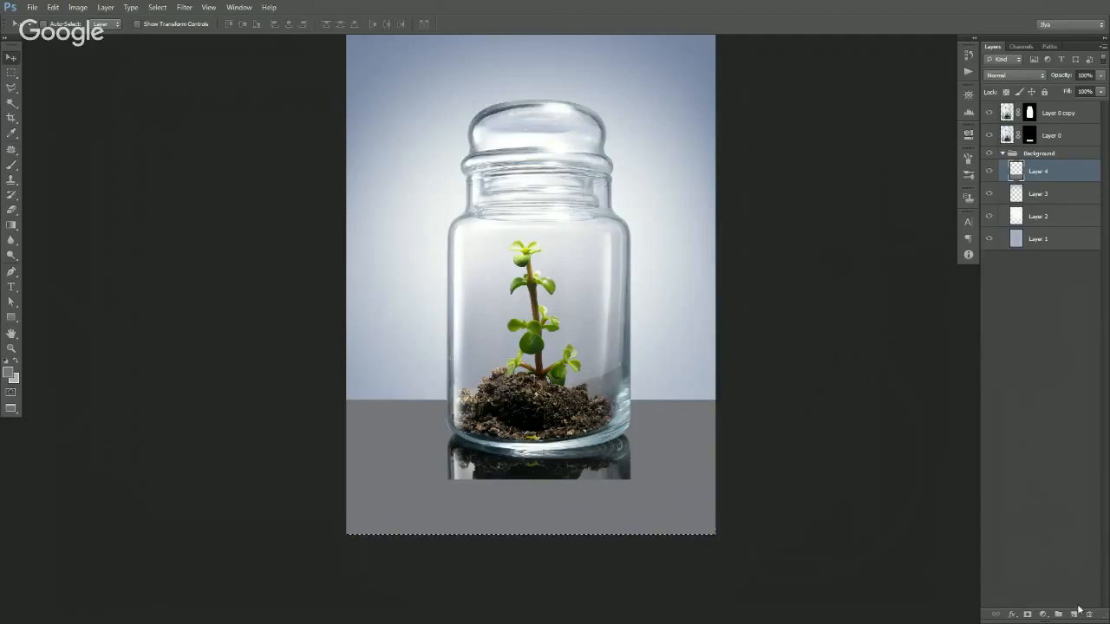
- Add a new layer clipped to the tabletop layer, clear the selection and paint a large soft light-grey highlight beneath the jar
left_click(1073, 614)
key("ctrl+d")
left_click(1019, 182, "alt")
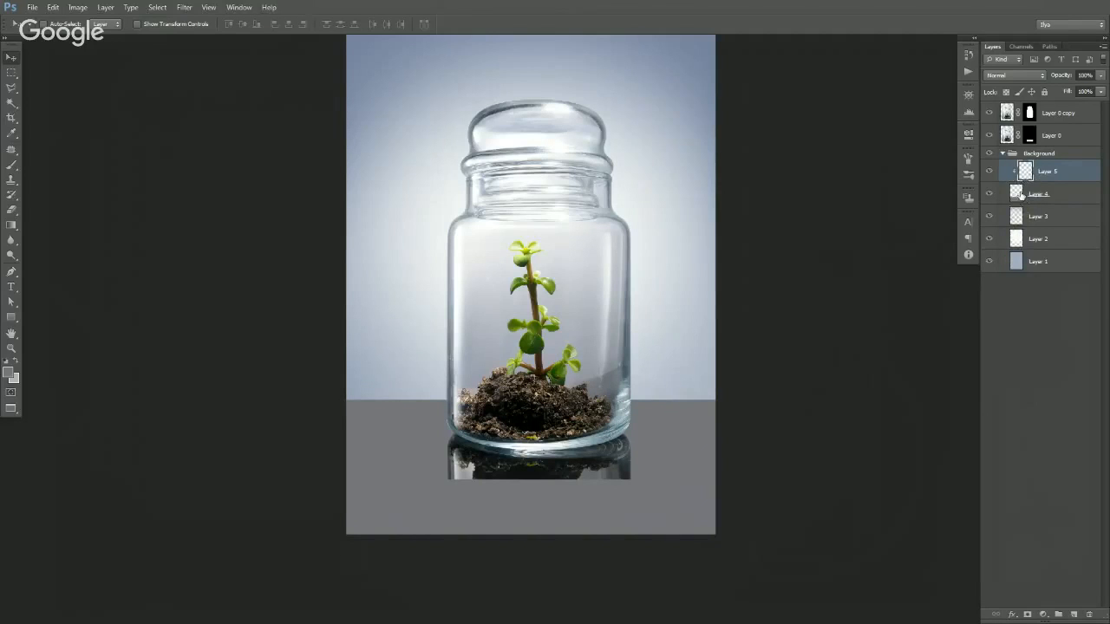
key("b")
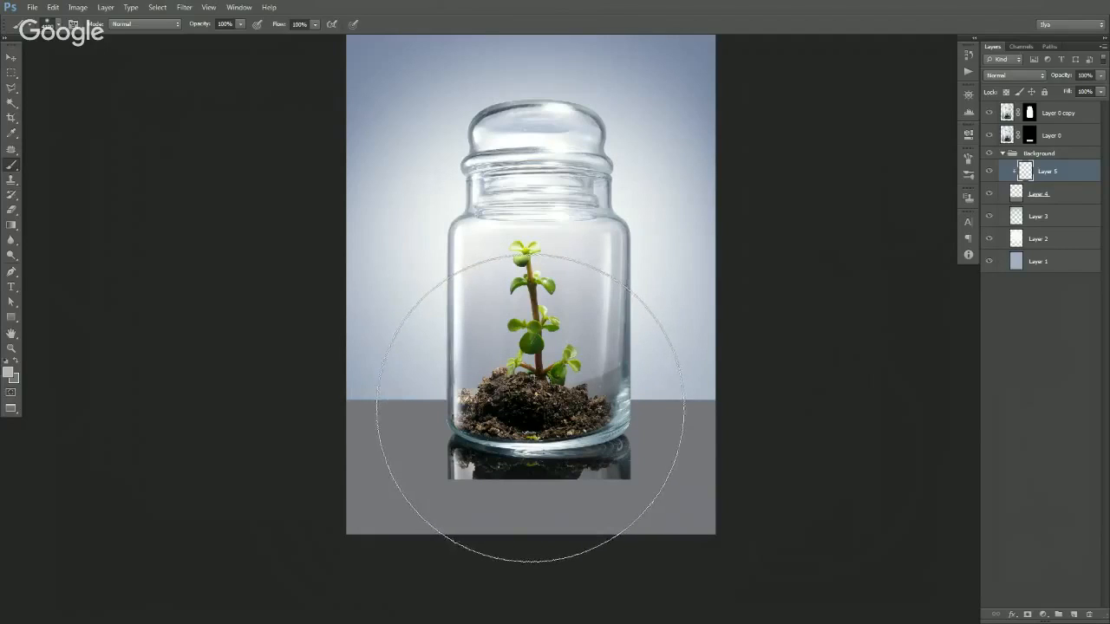
left_click_drag(529, 409, 520, 459)
key("v")
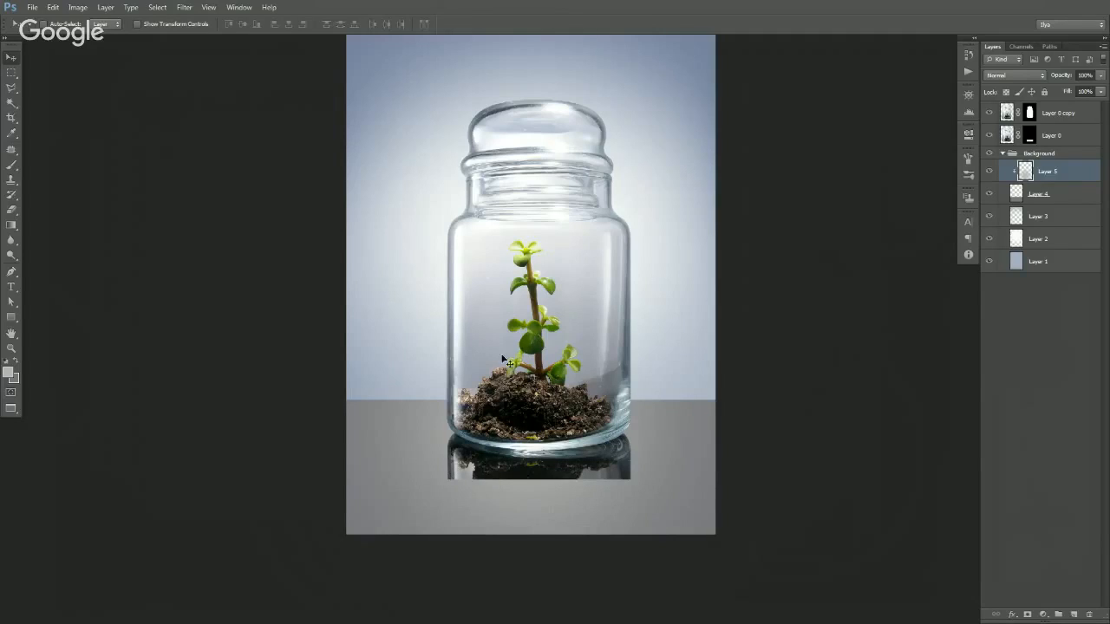
- Duplicate the masked jar layer and apply the layer mask on the duplicate
left_click(1004, 118)
key("ctrl+j")
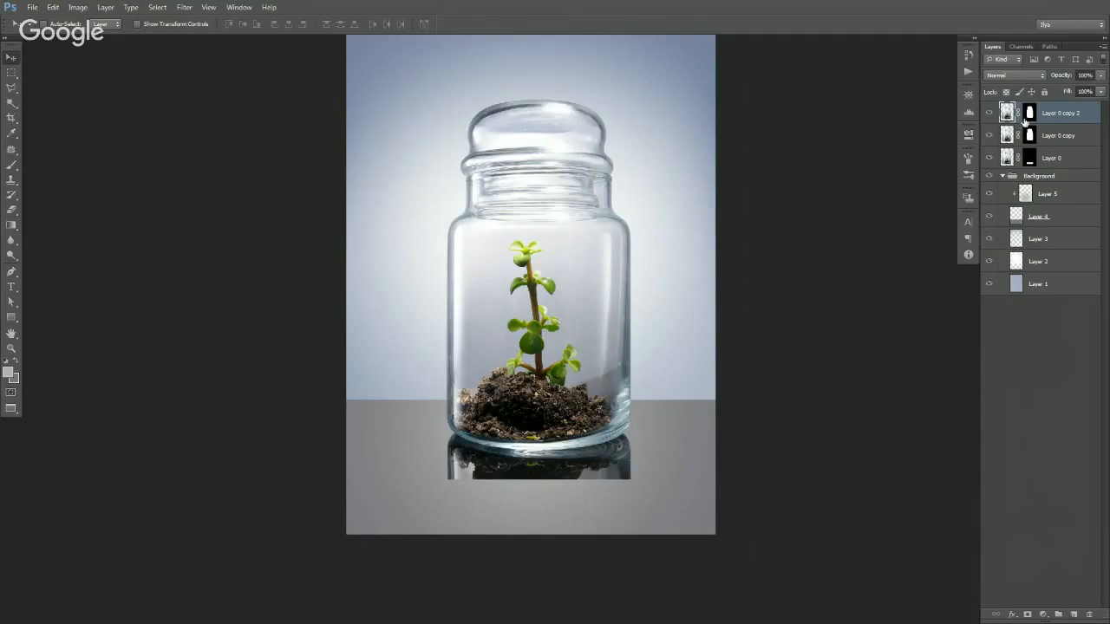
right_click(1028, 118)
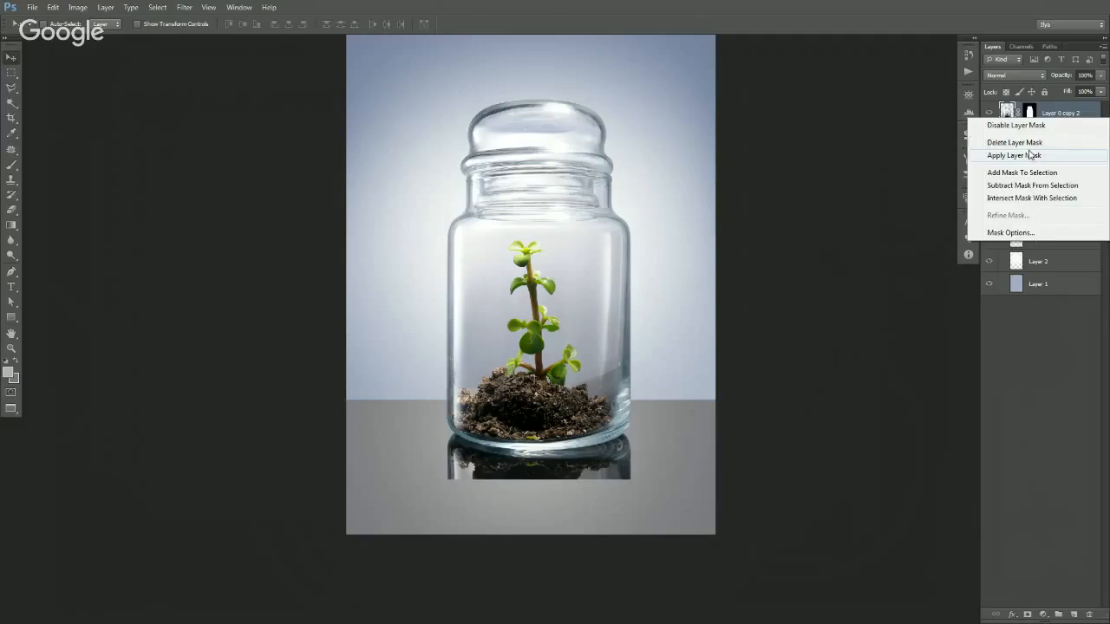
left_click(1030, 156)
- Flip the jar copy vertically and move it down to the jar's base as a mirrored reflection
key("ctrl+t")
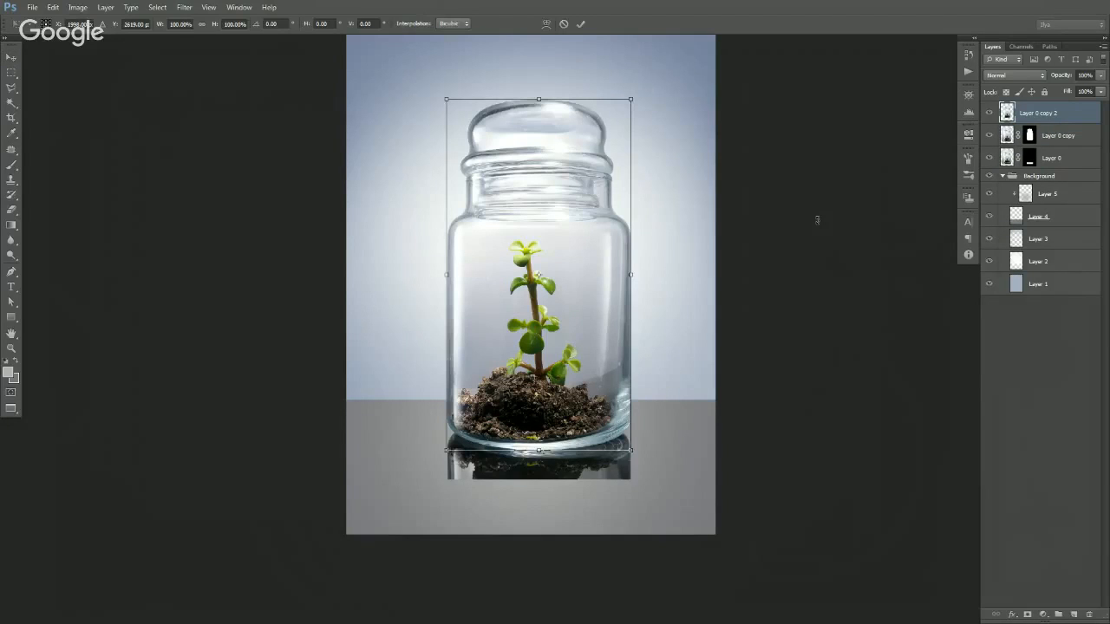
right_click(607, 280)
left_click(651, 468)
left_click_drag(590, 209, 603, 515)
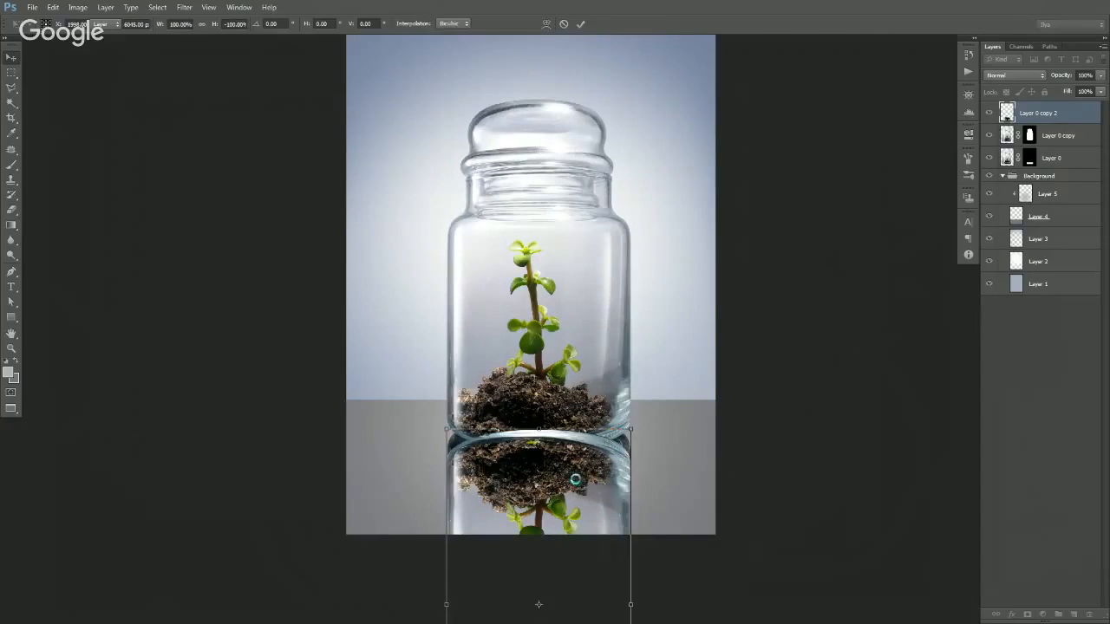
key("Return")
left_click_drag(575, 457, 570, 496)
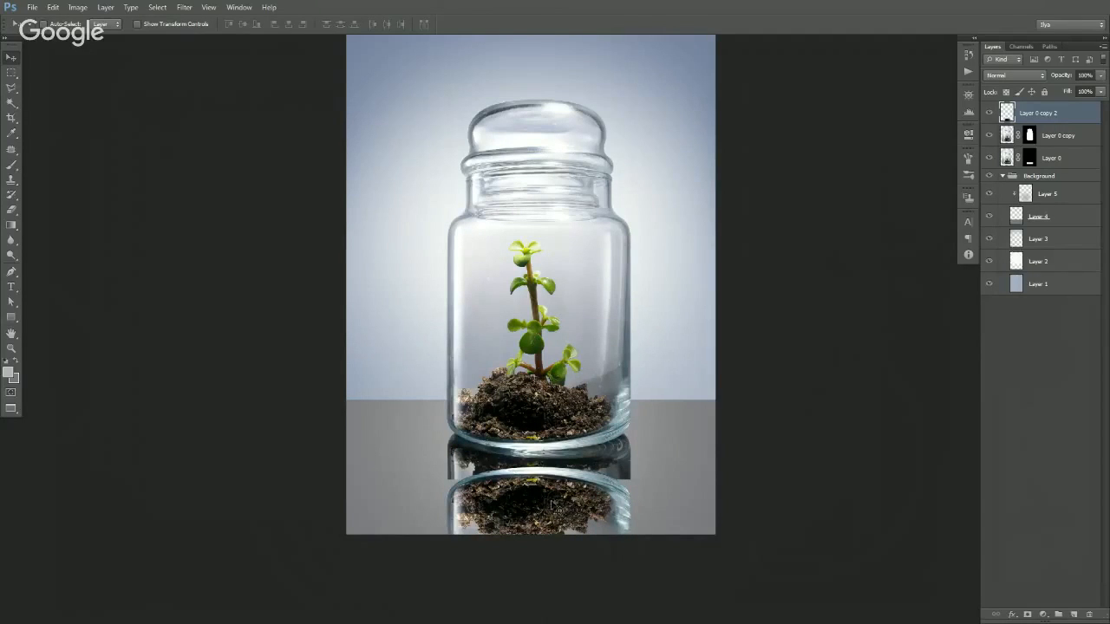
key("ctrl+z")
- Warp the flipped jar copy with the Arch preset at -50% bend and move it down to align with the jar's base
key("ctrl+t")
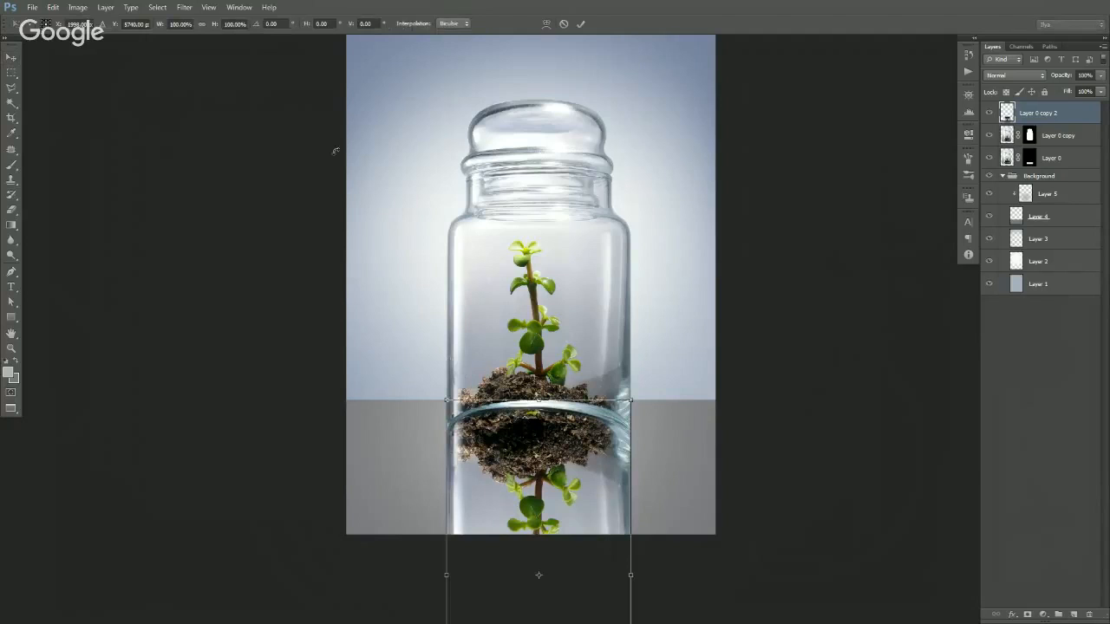
left_click(546, 23)
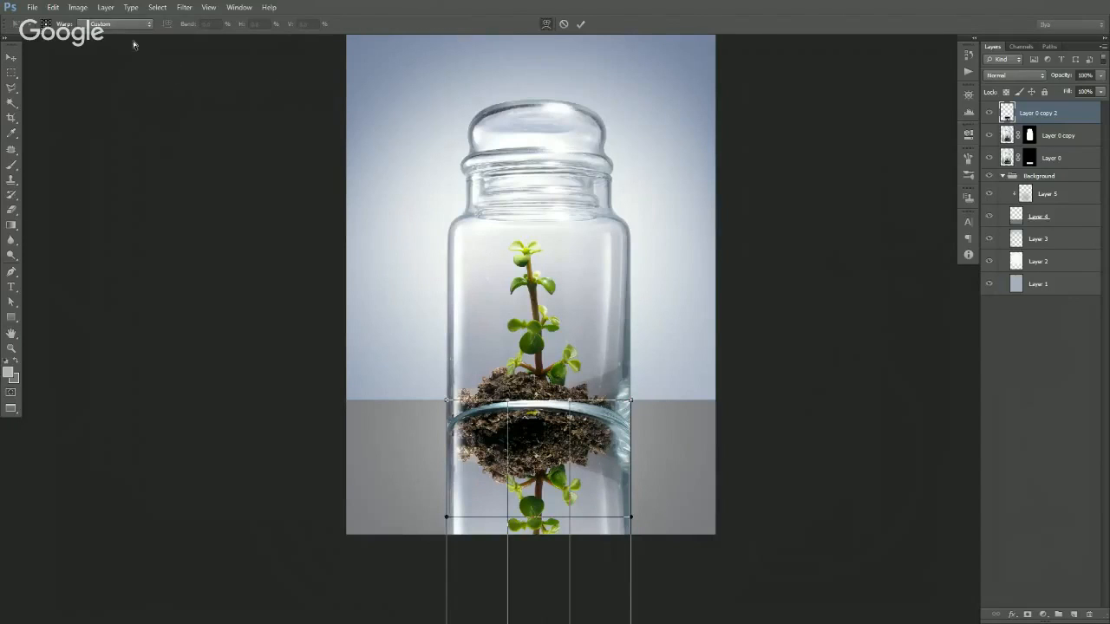
left_click(118, 24)
left_click(120, 110)
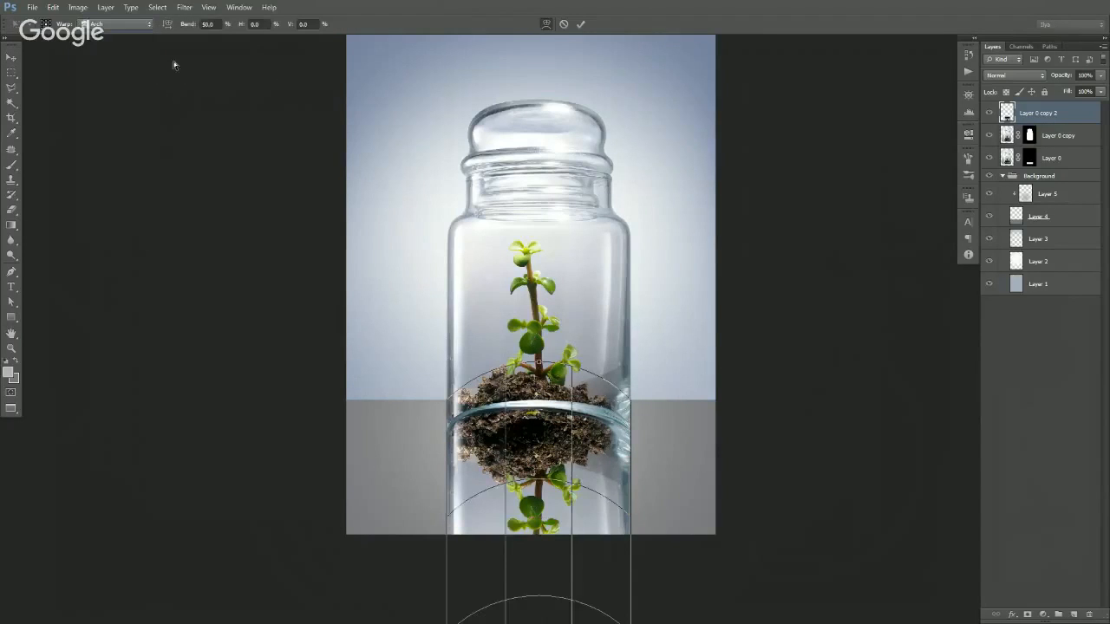
type("-50")
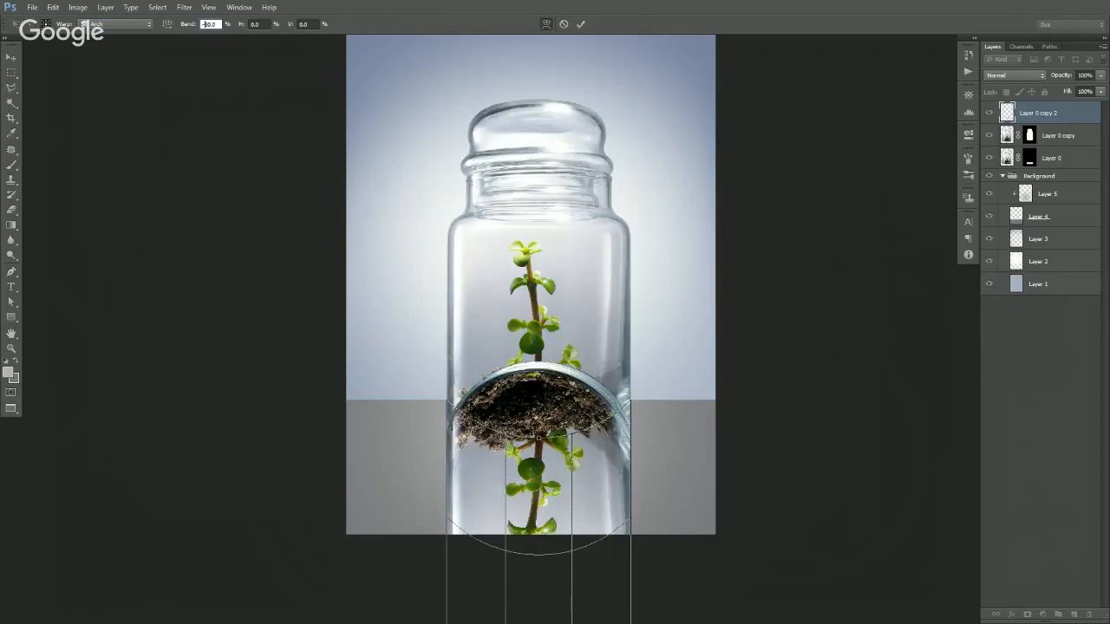
key("Return")
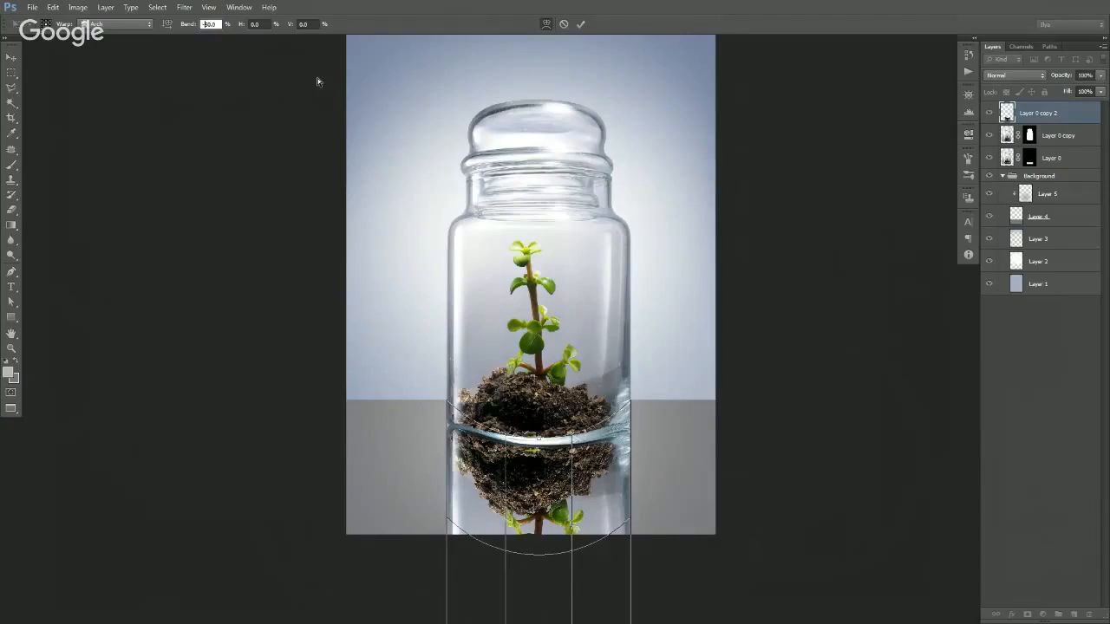
key("Return")
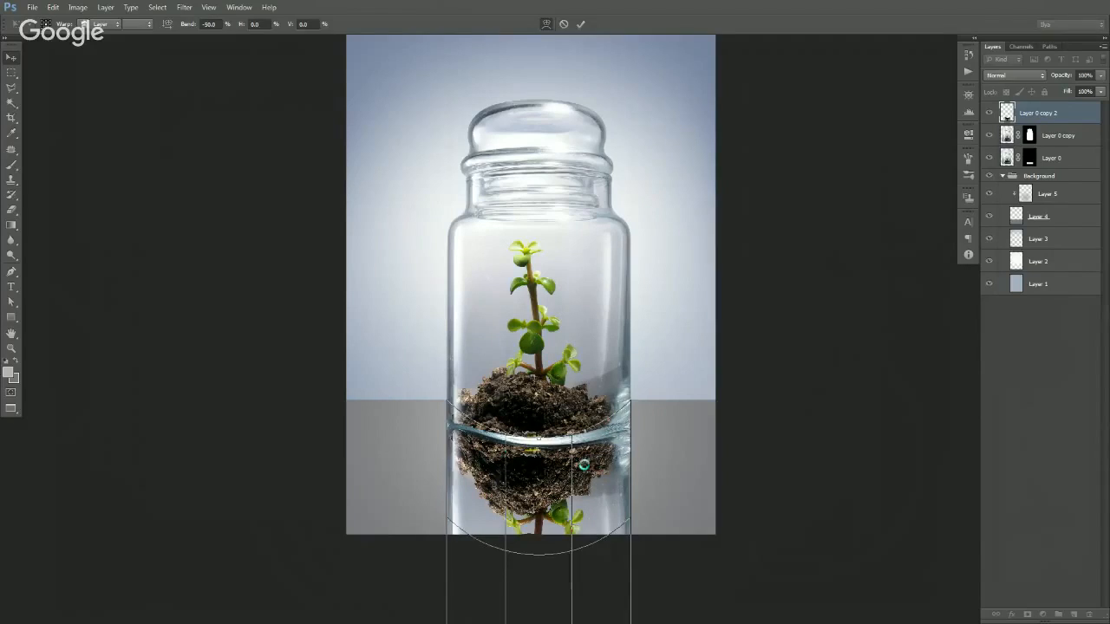
mouse_move(593, 461)
left_mouse_down()
mouse_move(590, 510)
mouse_move(592, 473)
left_mouse_up()
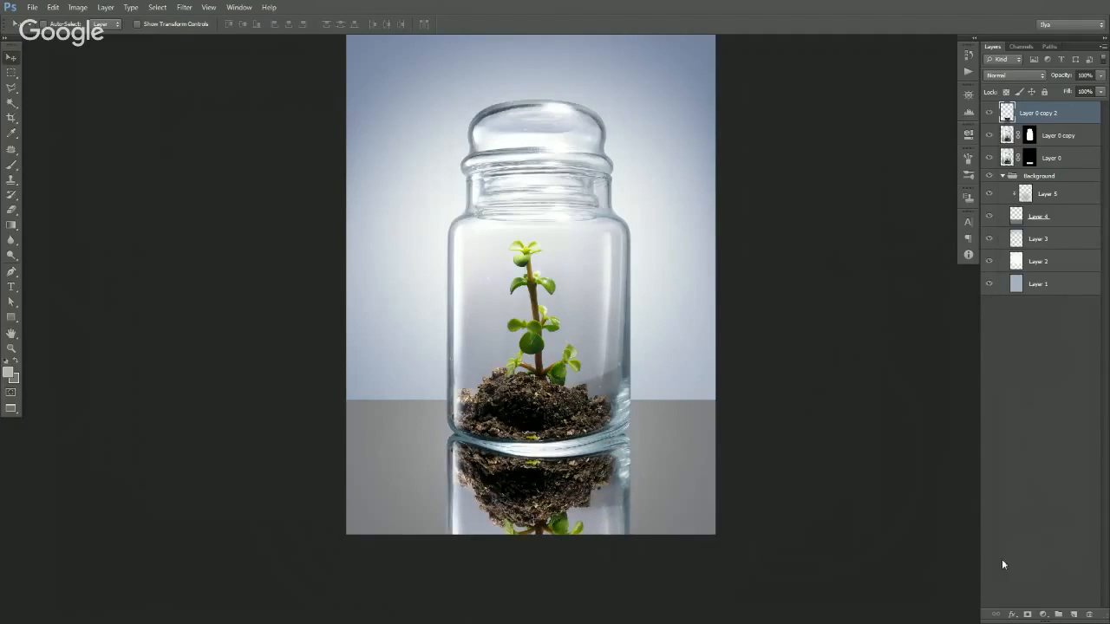
- Add a layer mask to the reflection copy and mask out its upper edge along the jar's curved base with a smaller soft eraser
left_click(1028, 614)
key("e")
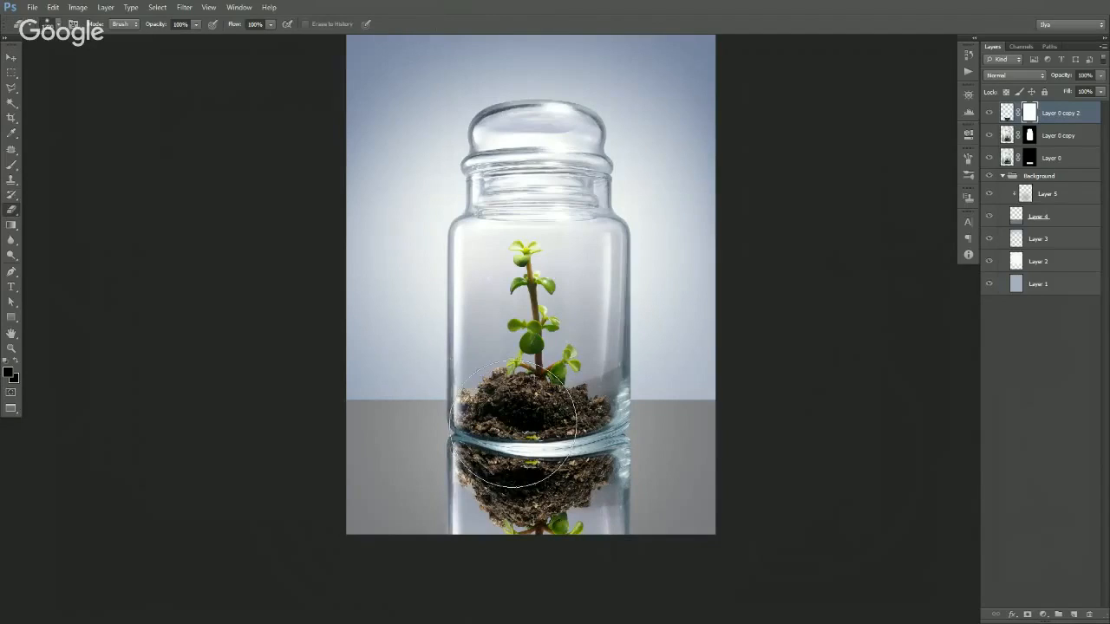
key("x")
key("bracketleft")
key("bracketleft")
key("bracketleft")
key("bracketleft")
key("bracketleft")
key("bracketleft")
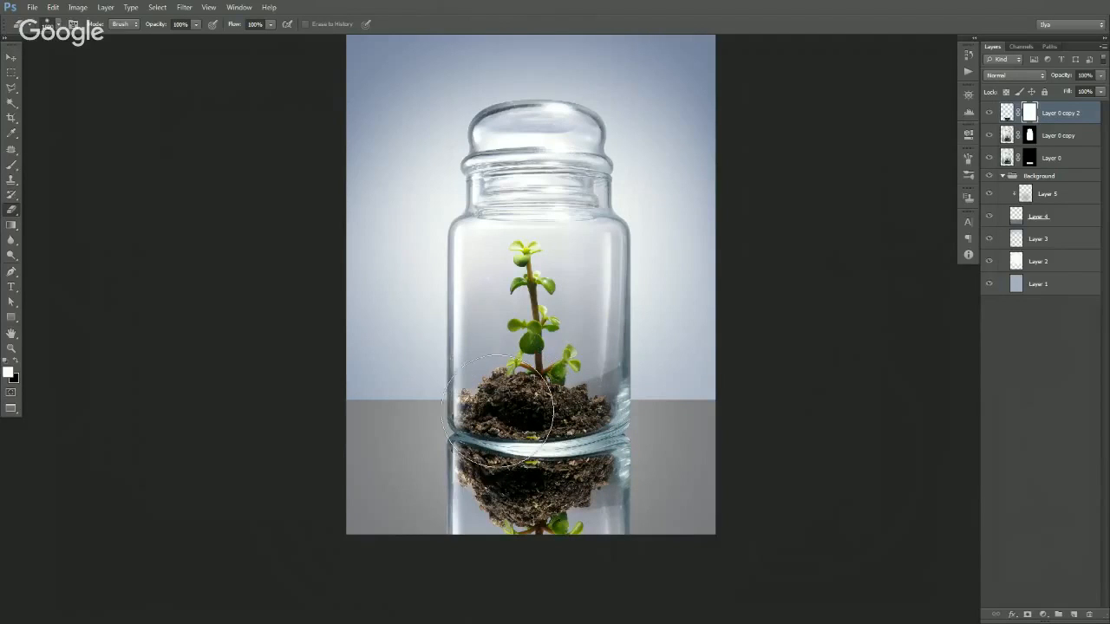
mouse_move(462, 427)
left_mouse_down()
mouse_move(575, 442)
mouse_move(630, 428)
mouse_move(561, 438)
mouse_move(463, 417)
mouse_move(439, 397)
left_mouse_up()
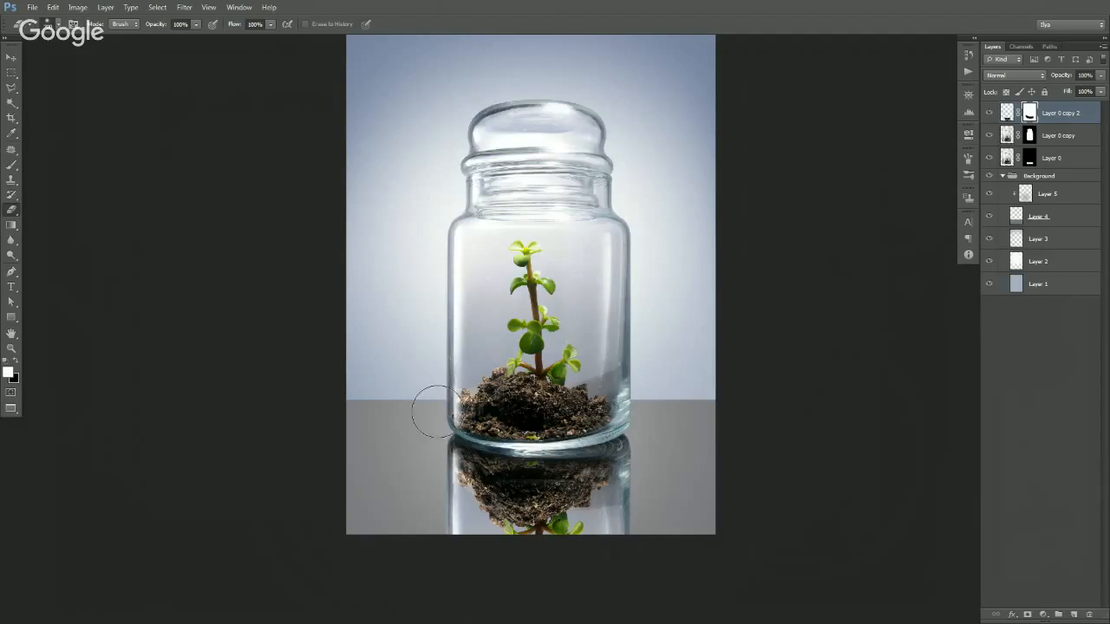
- Create a new layer in the Background group, clipped to the tabletop layer and placed above Layer 5
key("x")
key("v")
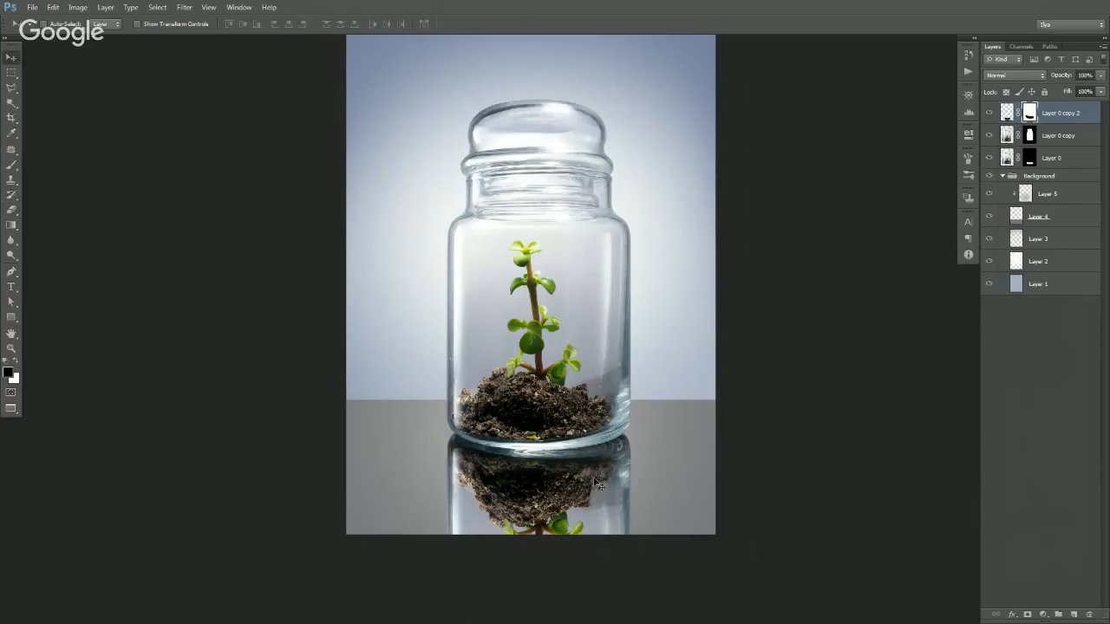
left_click(1017, 218)
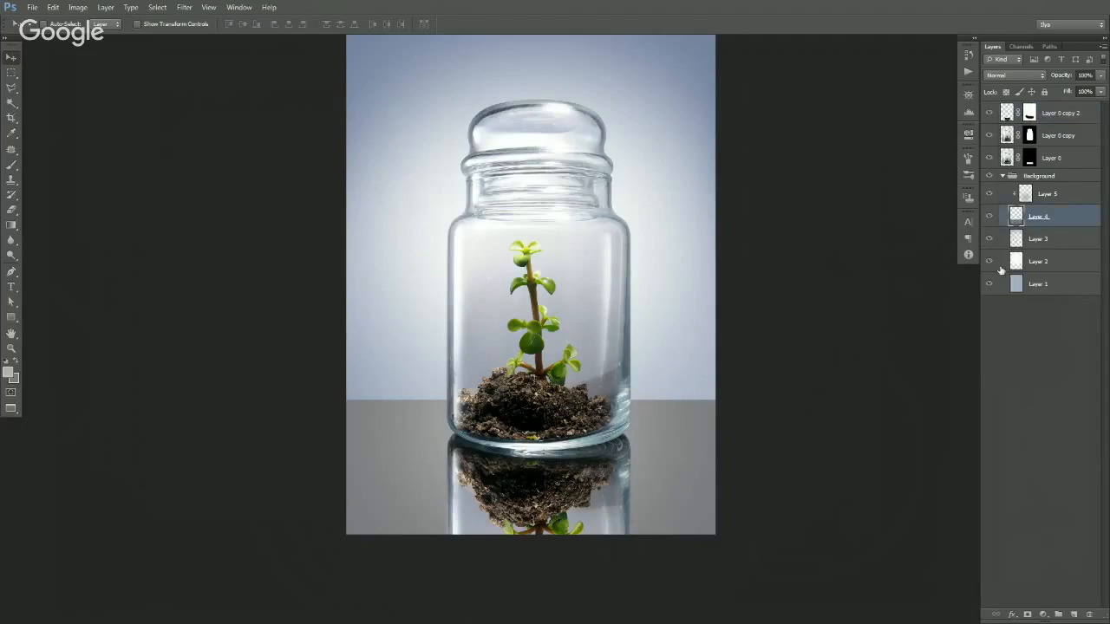
left_click(1073, 614)
left_click_drag(1025, 220, 1025, 193)
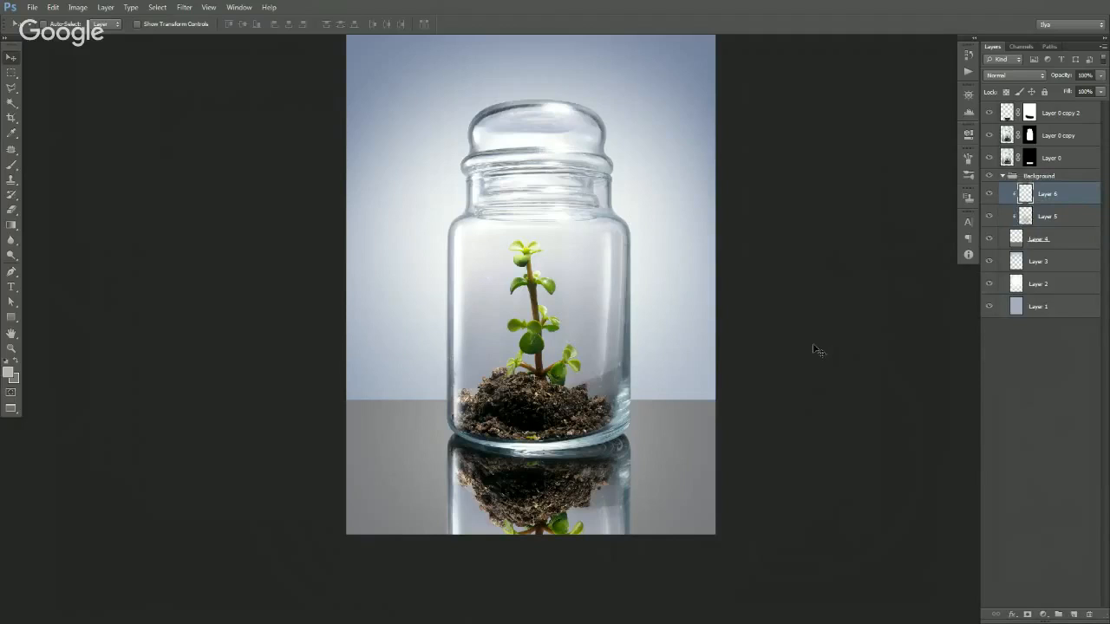
- Cover the tabletop with grey on Layer 6 and set the layer's blend mode to Multiply
key("b")
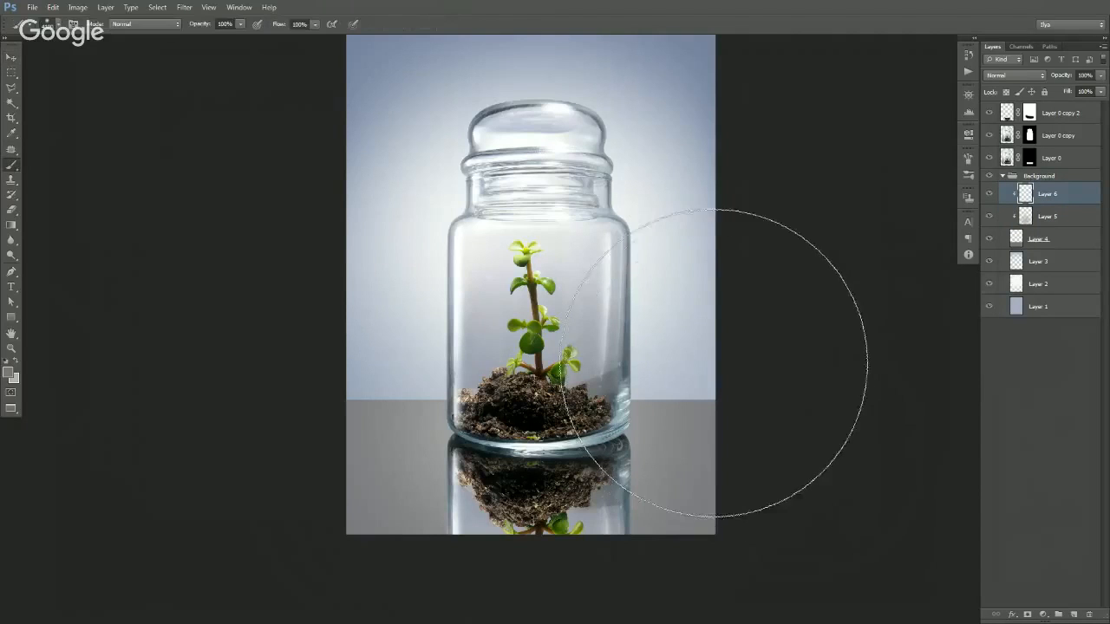
key("bracketleft")
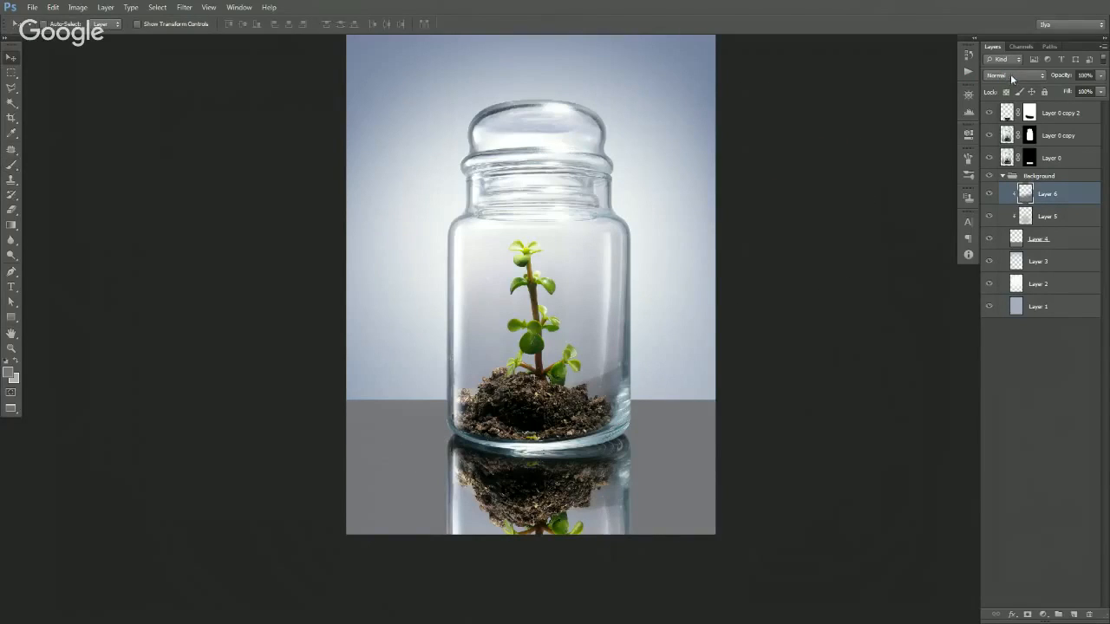
left_click(1010, 75)
left_click(995, 127)
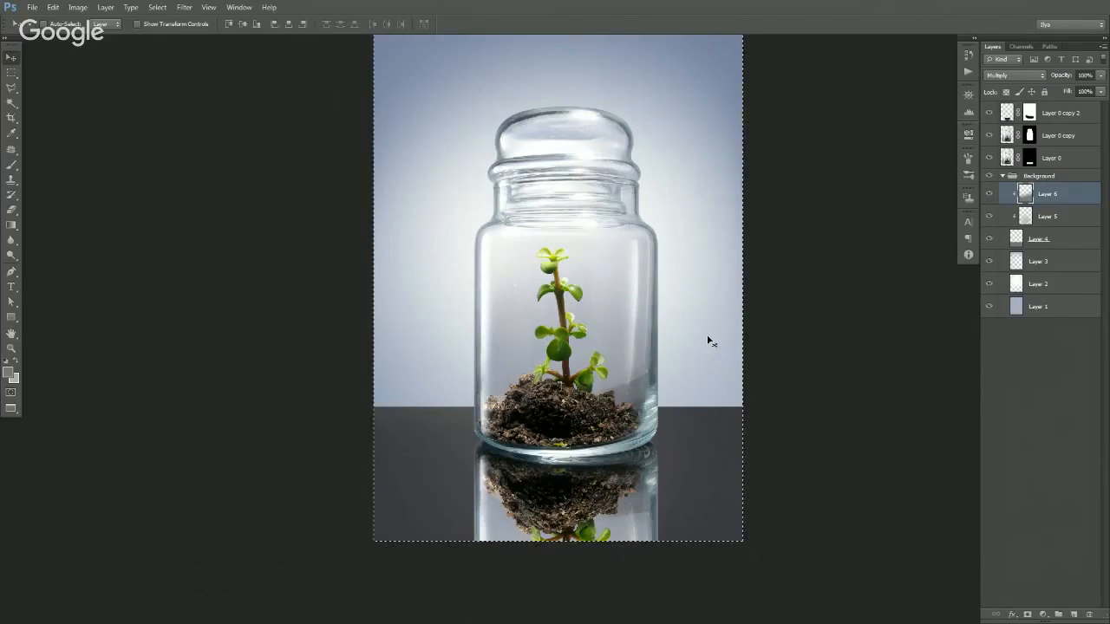
- Erase the middle of Layer 6 around the jar's base with a large soft eraser to lighten the tabletop there
key("e")
key("]")
key("]")
key("]")
key("]")
key("]")
key("]")
key("]")
key("]")
key("]")
key("]")
key("]")
key("]")
key("]")
key("]")
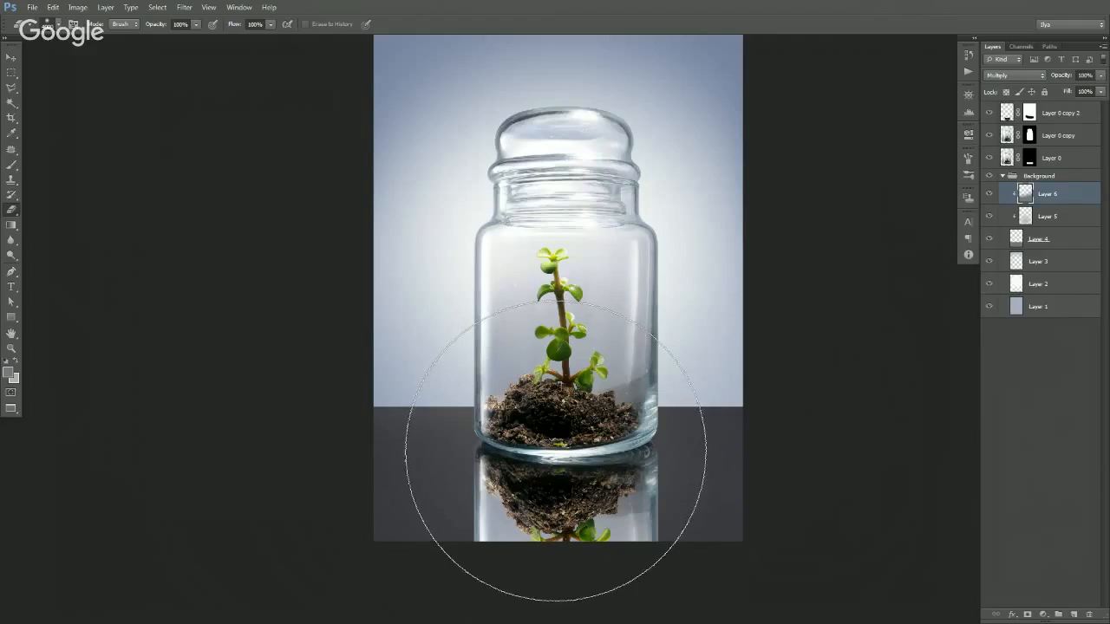
left_click(555, 442)
key("[")
key("[")
key("[")
key("[")
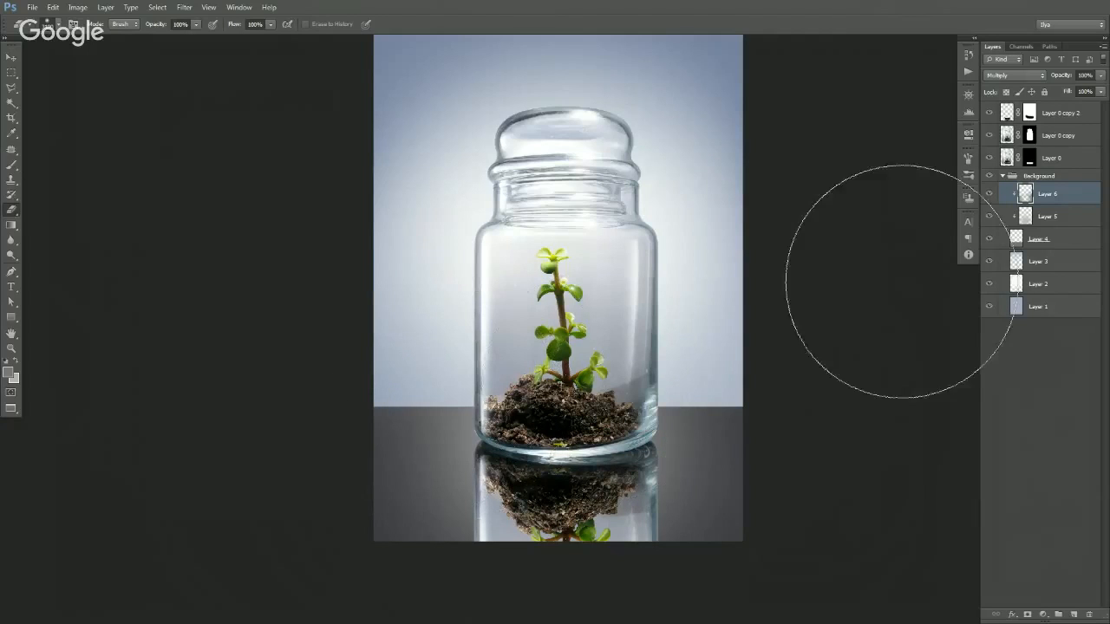
key("v")
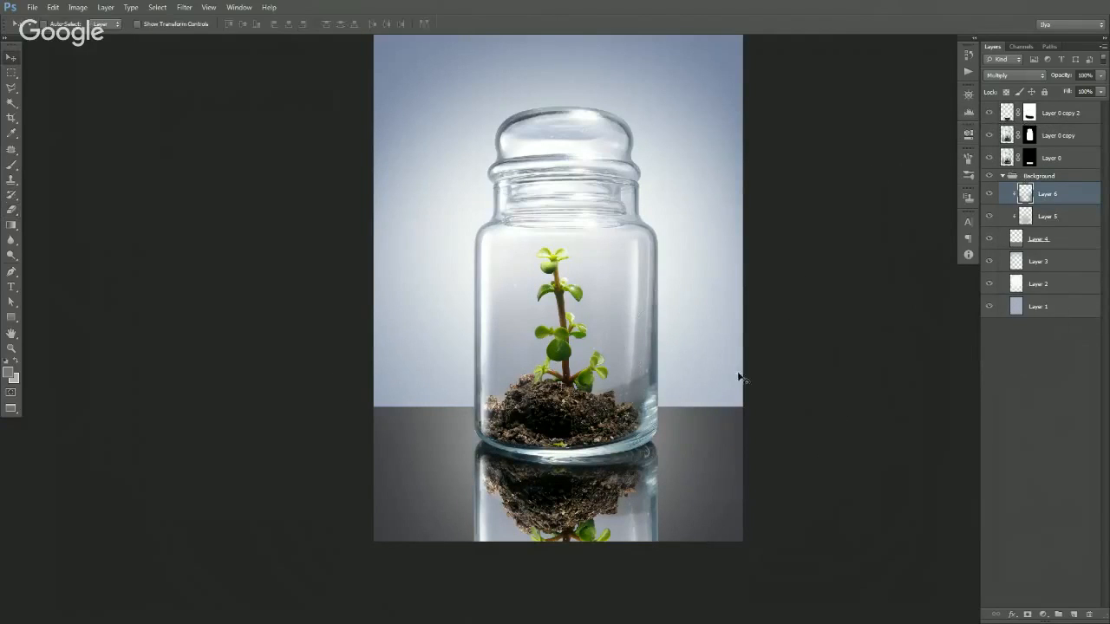
- Soften the tabletop's horizon edge by applying a stronger Gaussian Blur to Layer 4
left_click(1017, 247)
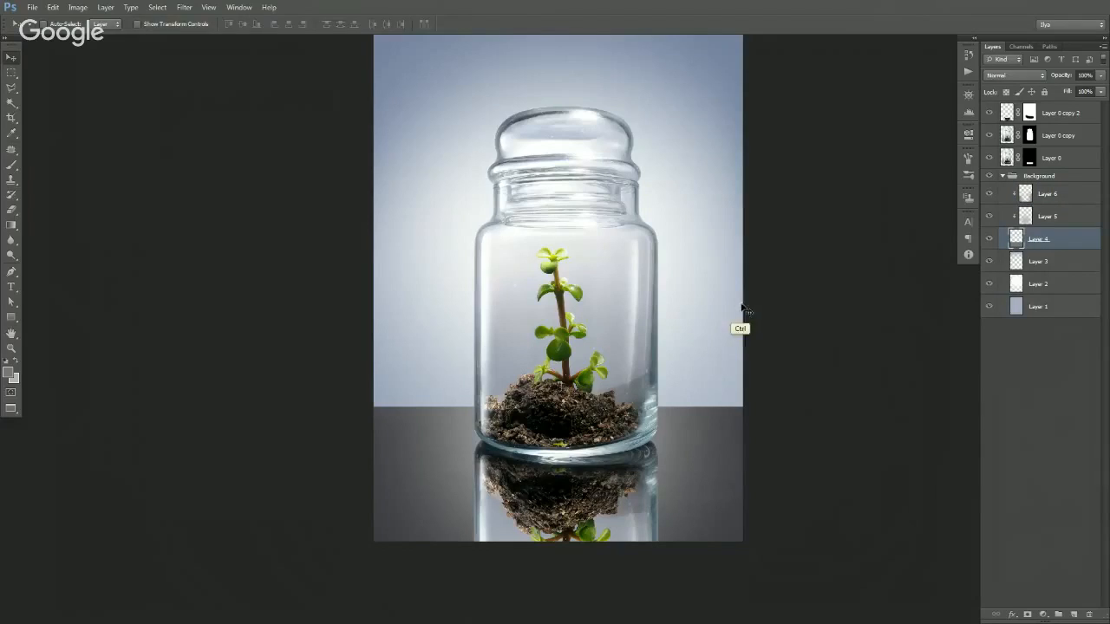
key("ctrl+alt+f")
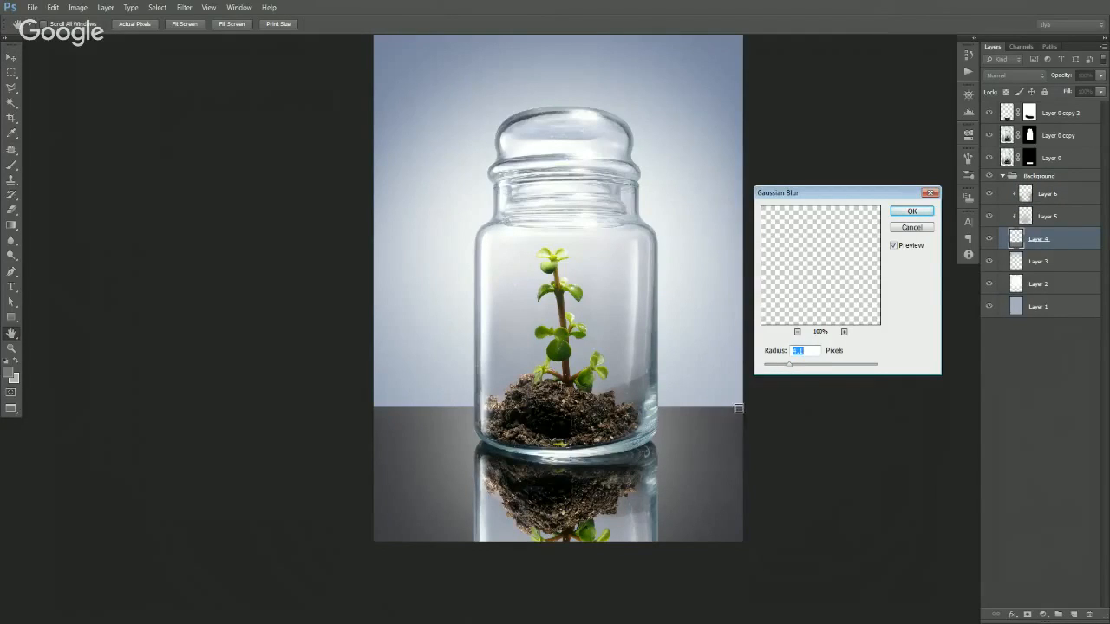
left_click_drag(794, 371, 808, 368)
left_click(909, 214)
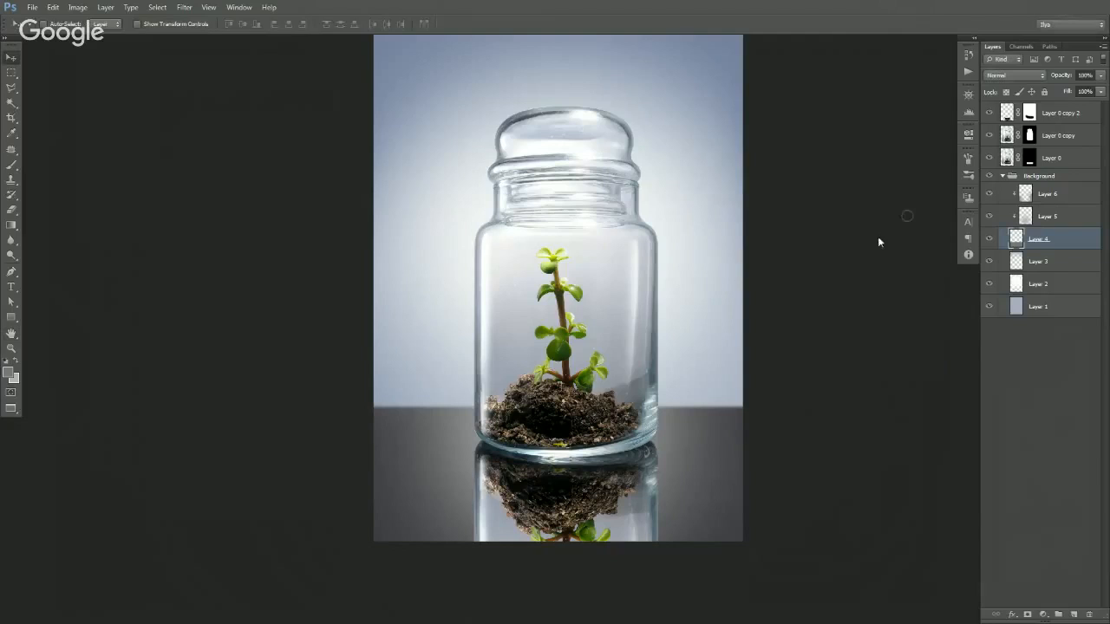
scroll(621, 371, "down", 1)
left_click(623, 370, "ctrl+alt")
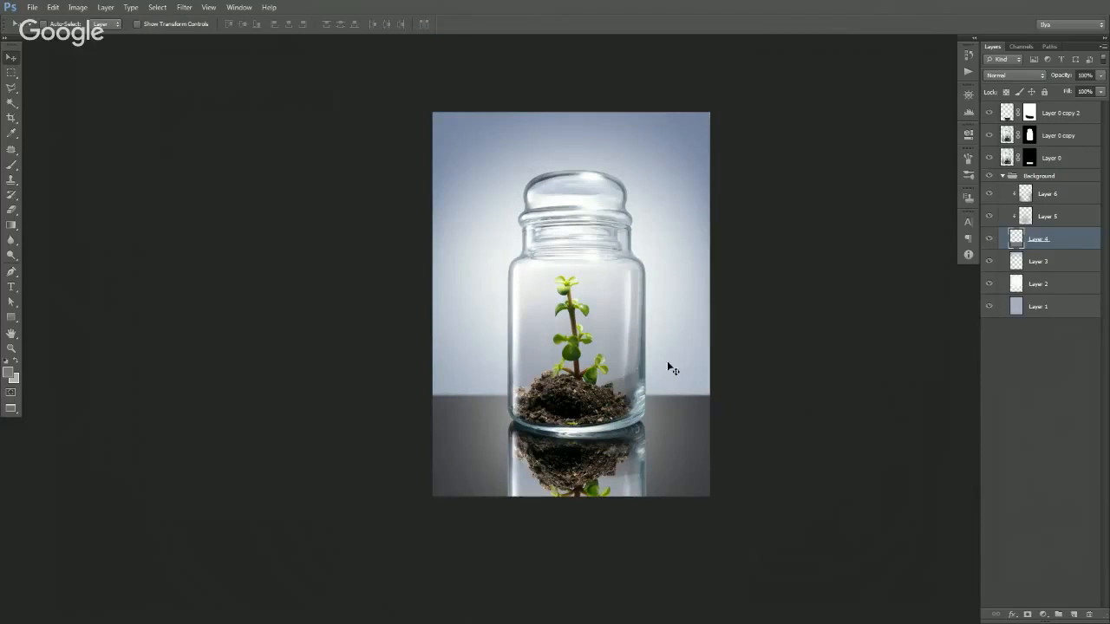
left_click_drag(683, 363, 694, 379)
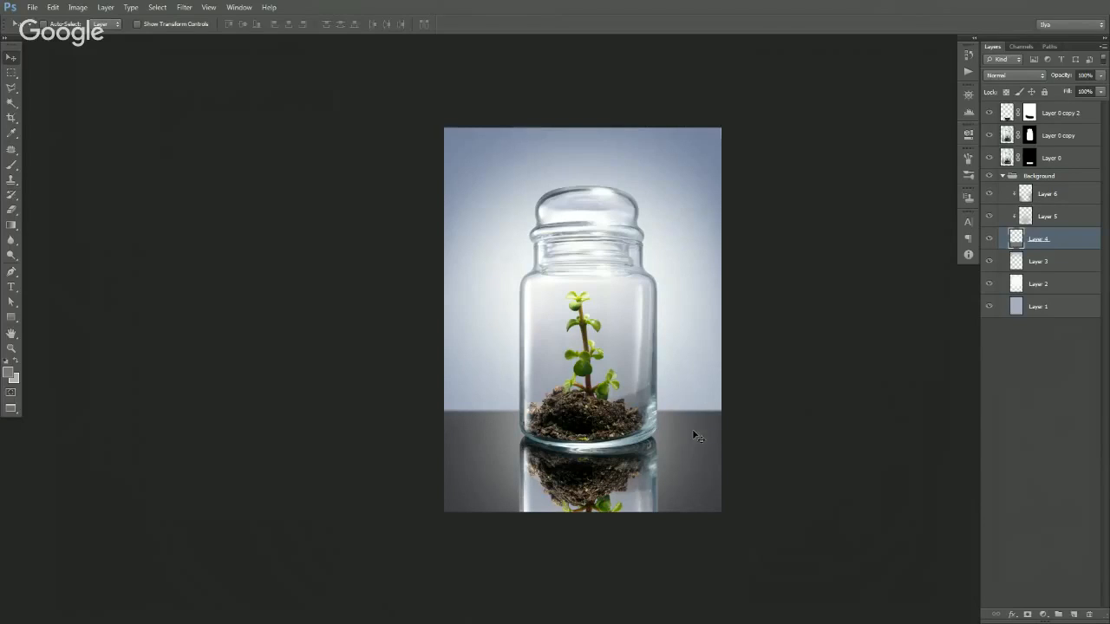
- Add a clipped Curves adjustment above Layer 6 and raise its Blue curve from input 123 to output 133
left_click(1074, 612)
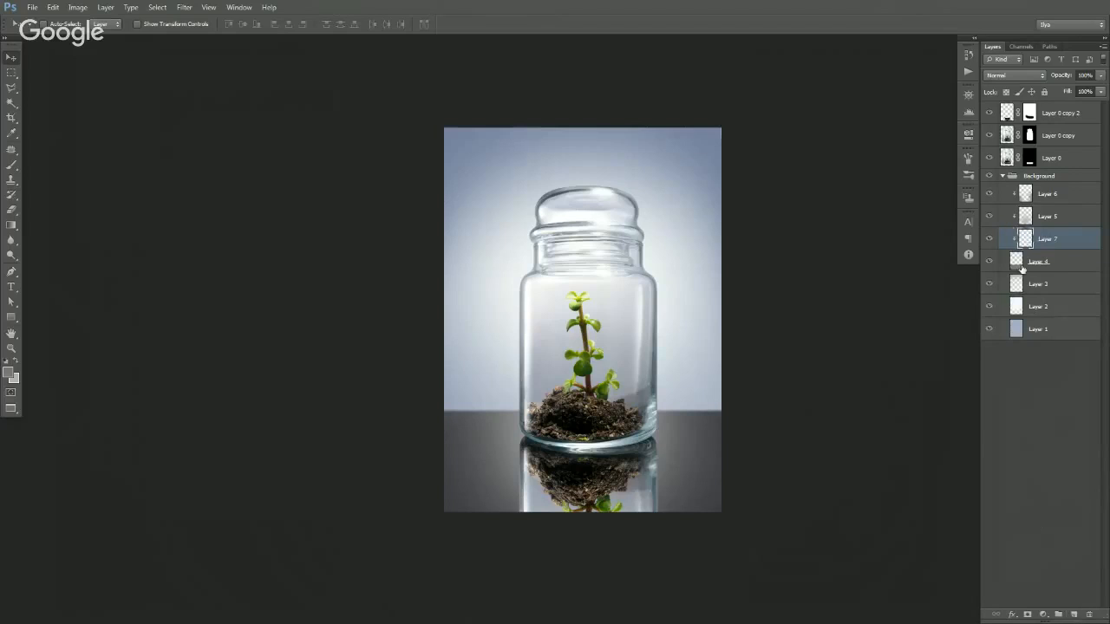
key("Delete")
left_click(1036, 201)
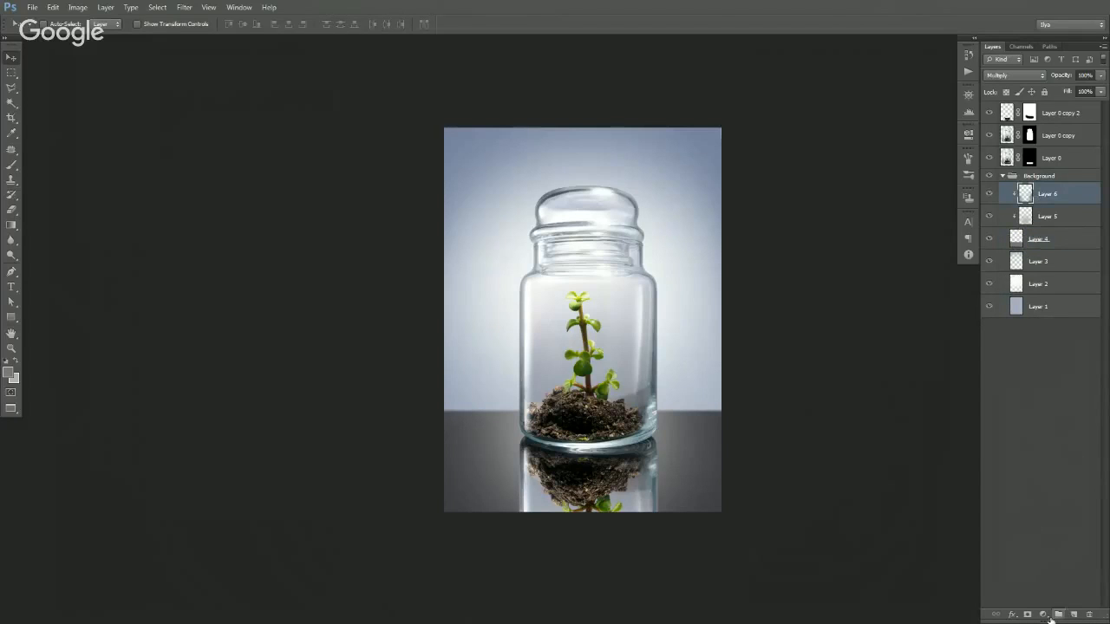
left_click(1044, 615)
left_click(1025, 430)
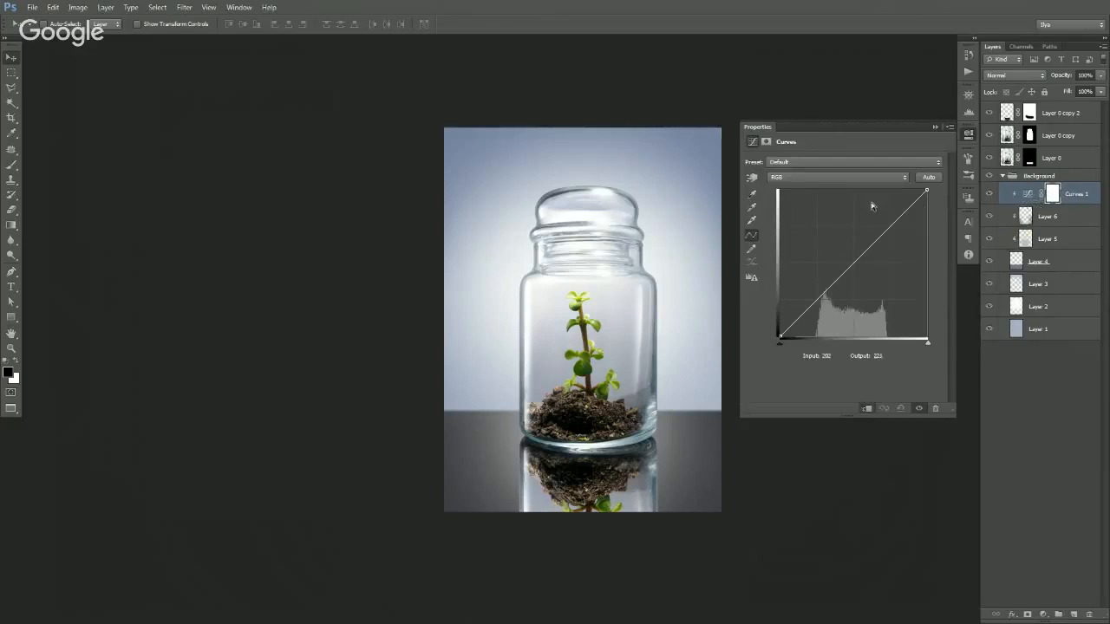
left_click(804, 178)
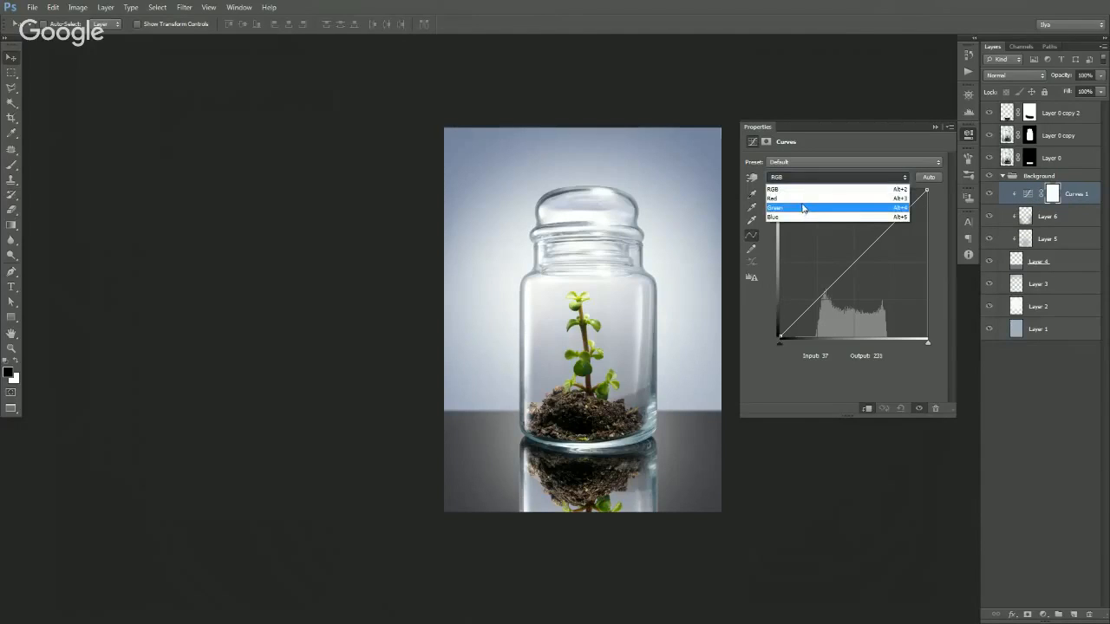
left_click(803, 217)
left_click_drag(853, 262, 852, 259)
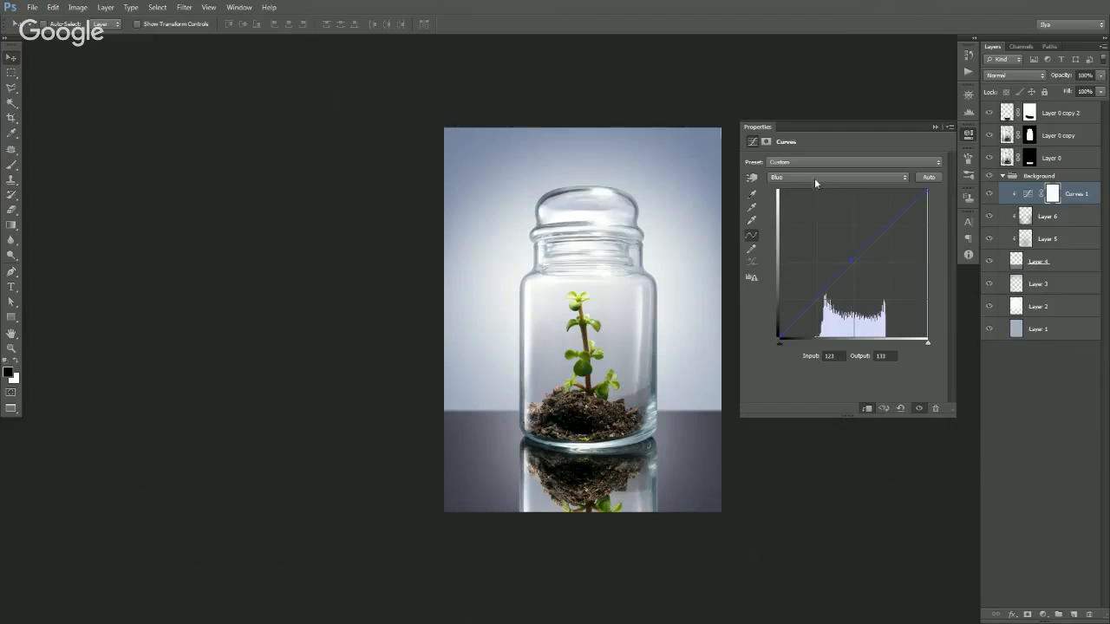
- Raise the Green curve's midtones slightly and lower the Red curve's midtones slightly in the Curves adjustment
left_click(814, 177)
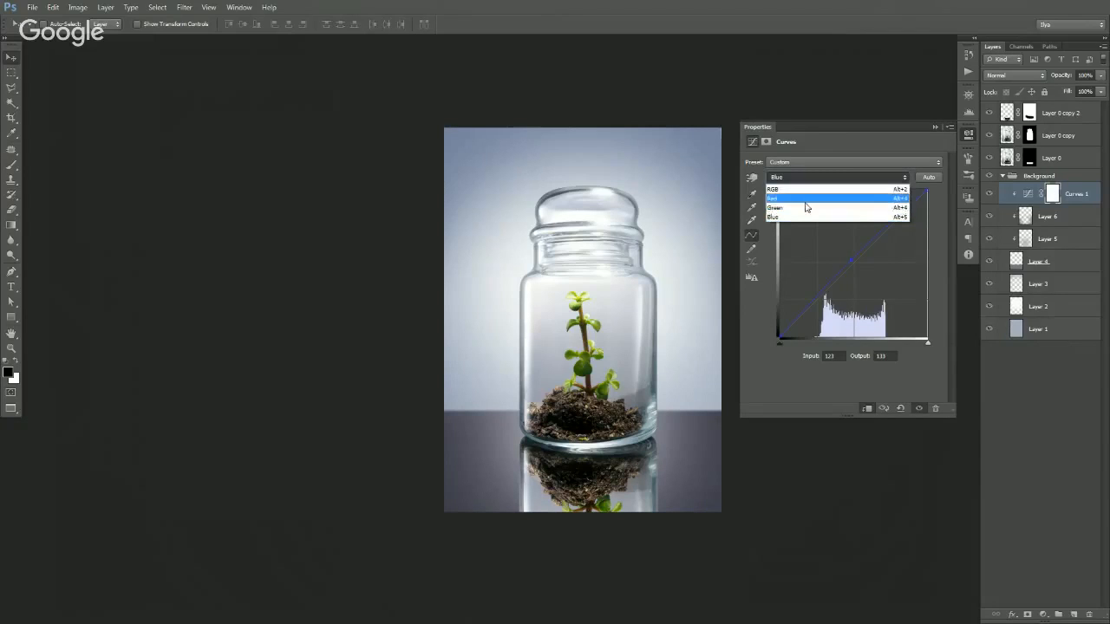
left_click(805, 208)
left_click_drag(850, 264, 850, 260)
left_click(813, 178)
left_click(807, 194)
left_click(856, 266)
- Push the Blue curve's midpoint a little further to give the tabletop a stronger blue tint
left_click(801, 177)
left_click(822, 223)
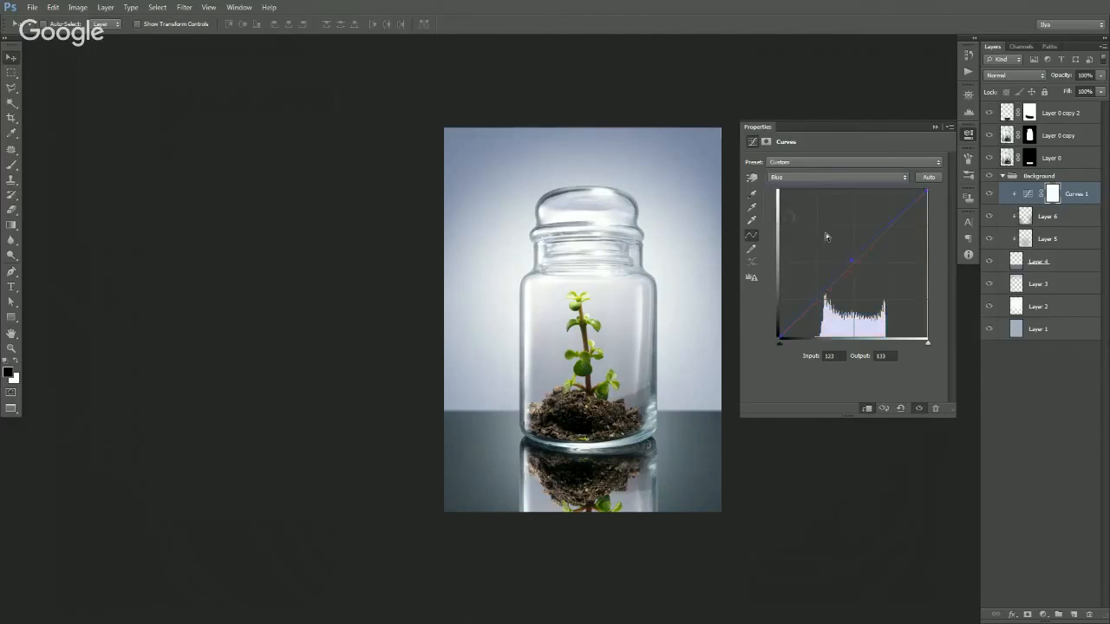
left_click_drag(849, 260, 845, 261)
left_click(968, 134)
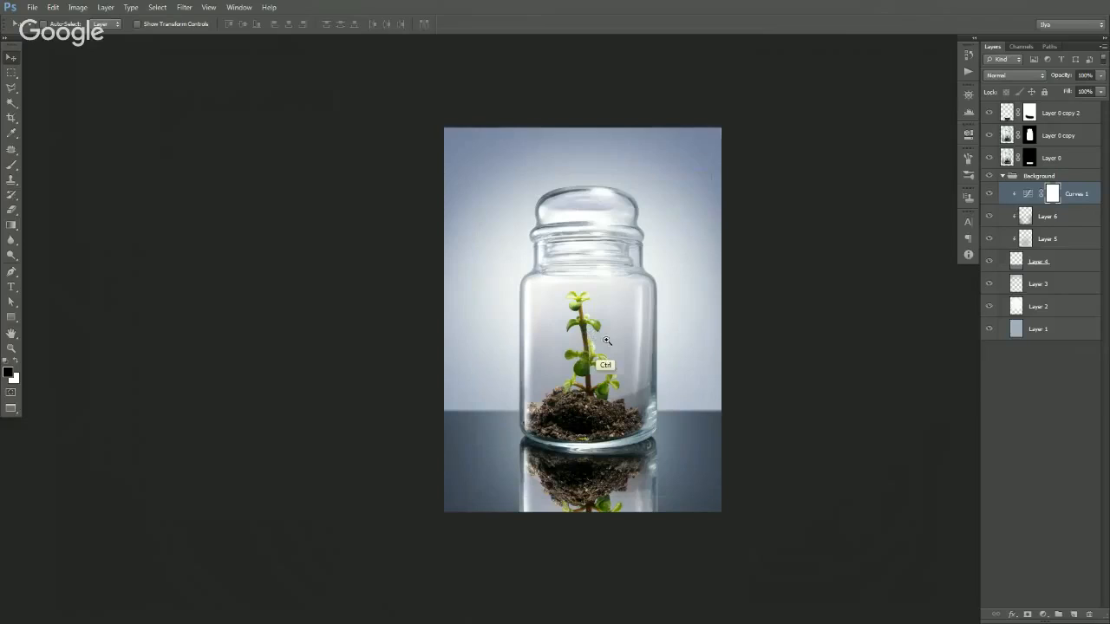
- Remove the pale scratch from the plant's large round leaf on Layer 0 copy with the Patch tool
key("ctrl+plus")
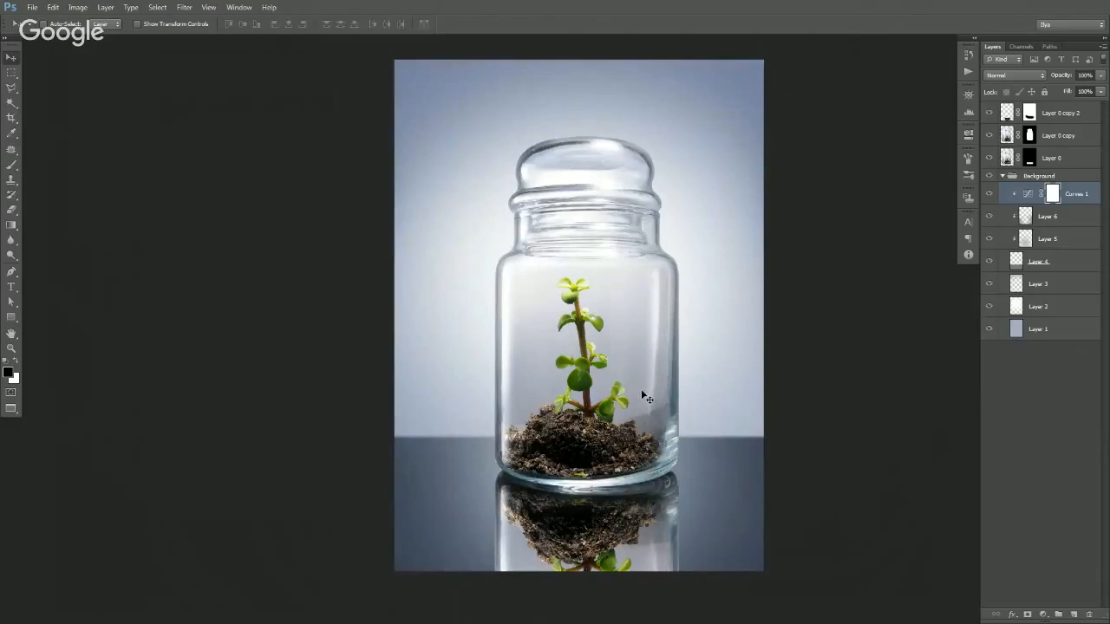
key("ctrl")
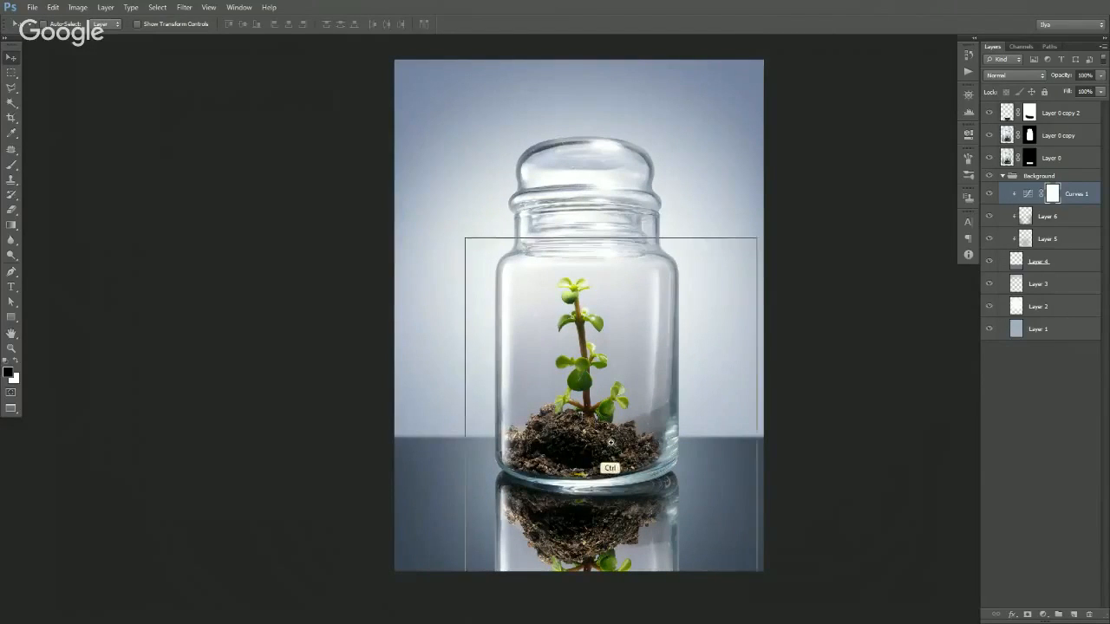
left_click(610, 442, "ctrl")
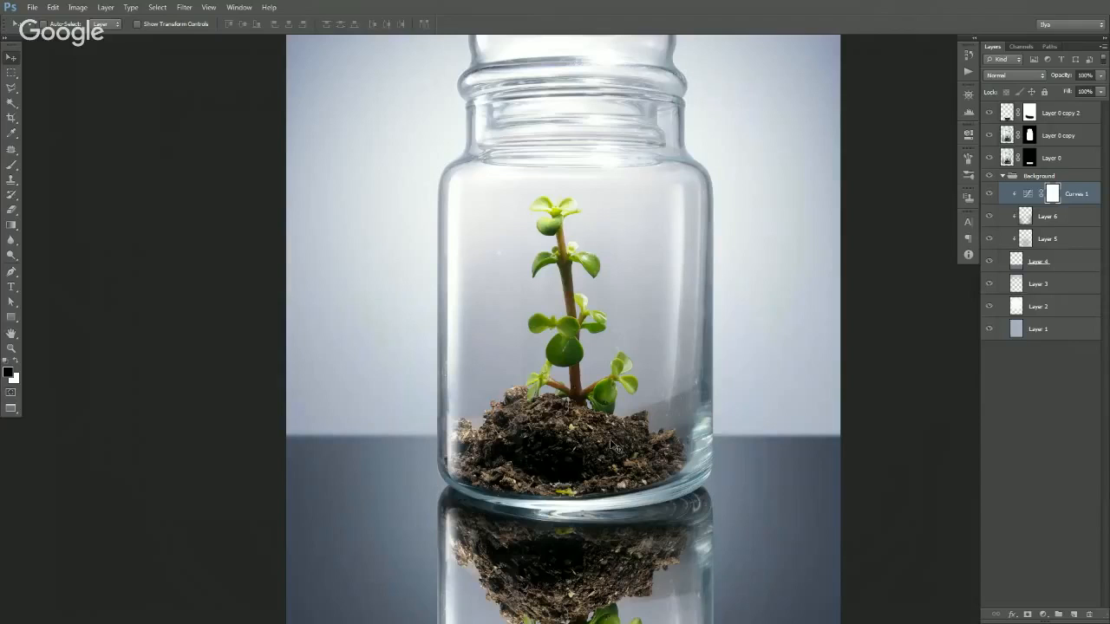
left_click(570, 366, "ctrl")
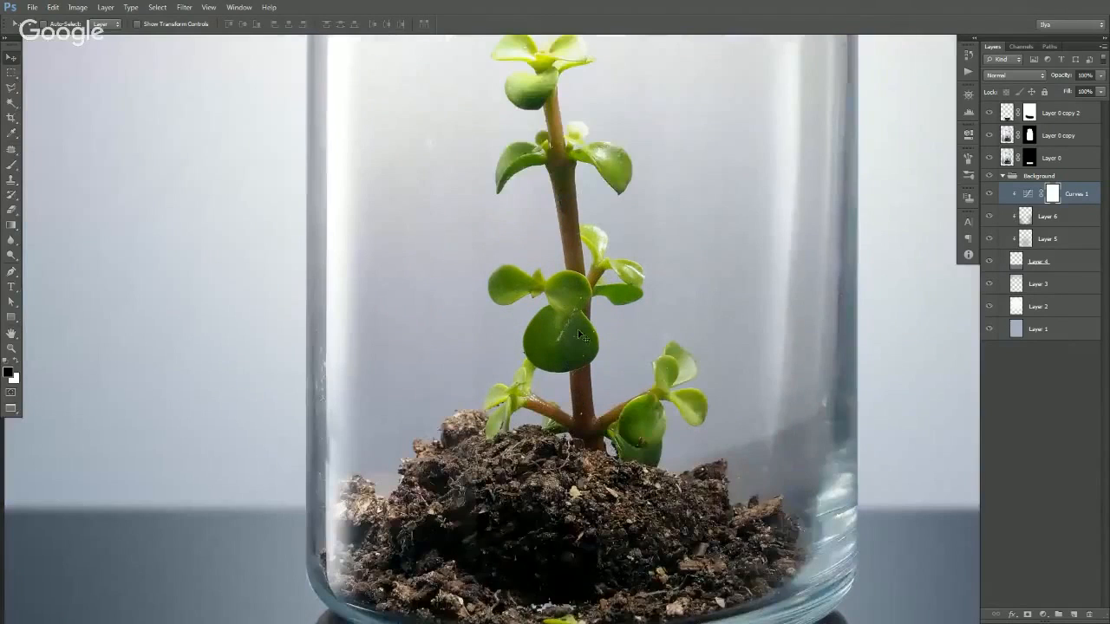
left_click(568, 341, "ctrl")
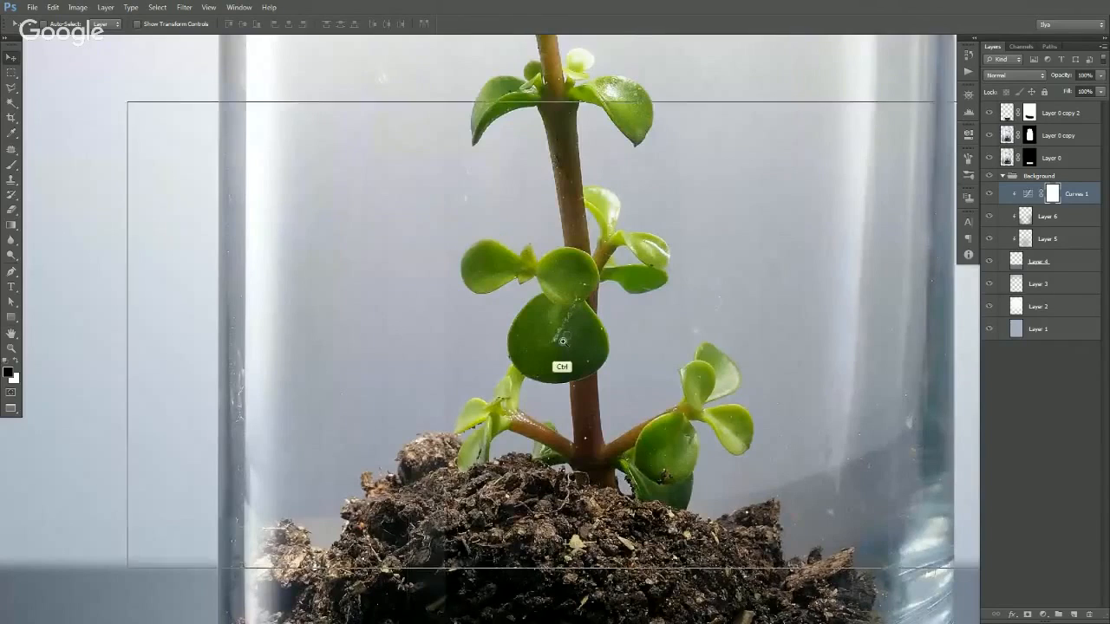
left_click(569, 341, "ctrl")
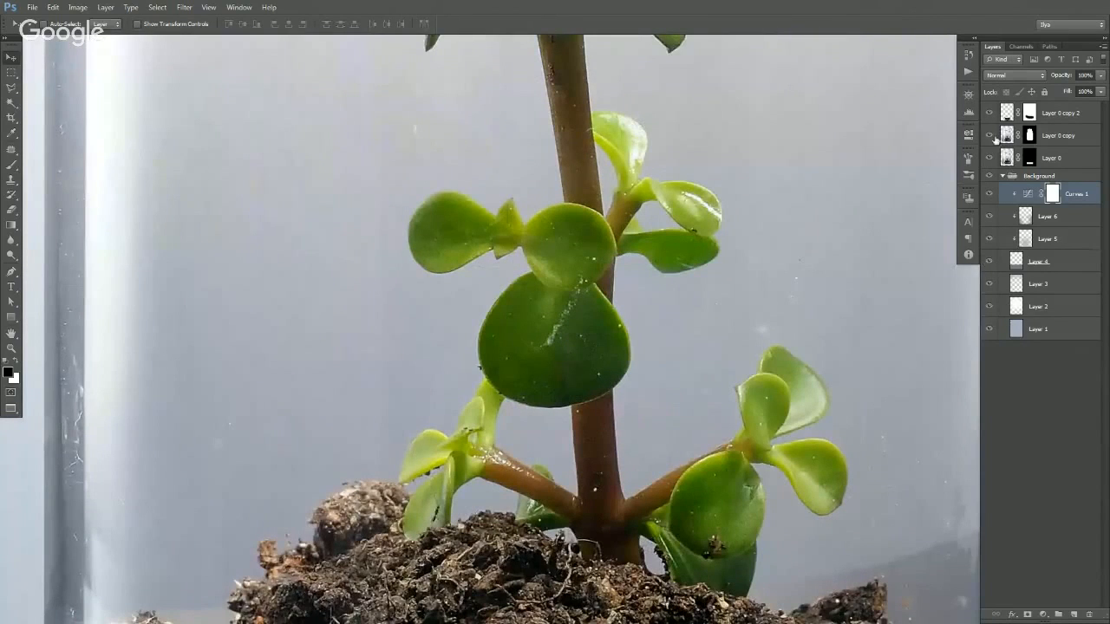
left_click(1006, 136)
left_click(988, 136)
left_click(988, 136)
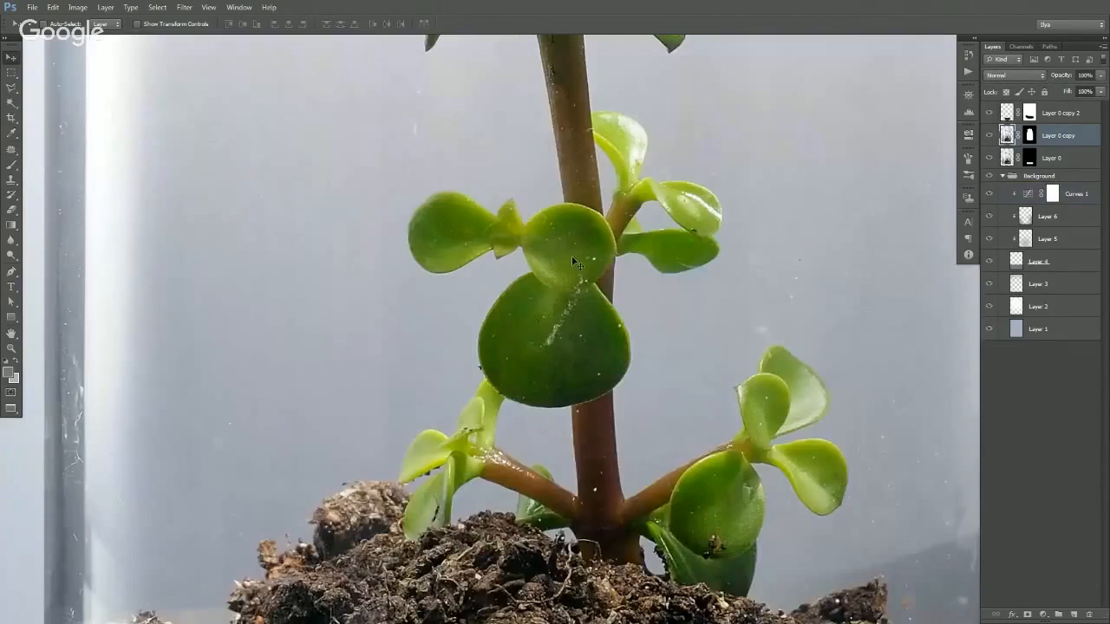
left_click(11, 151)
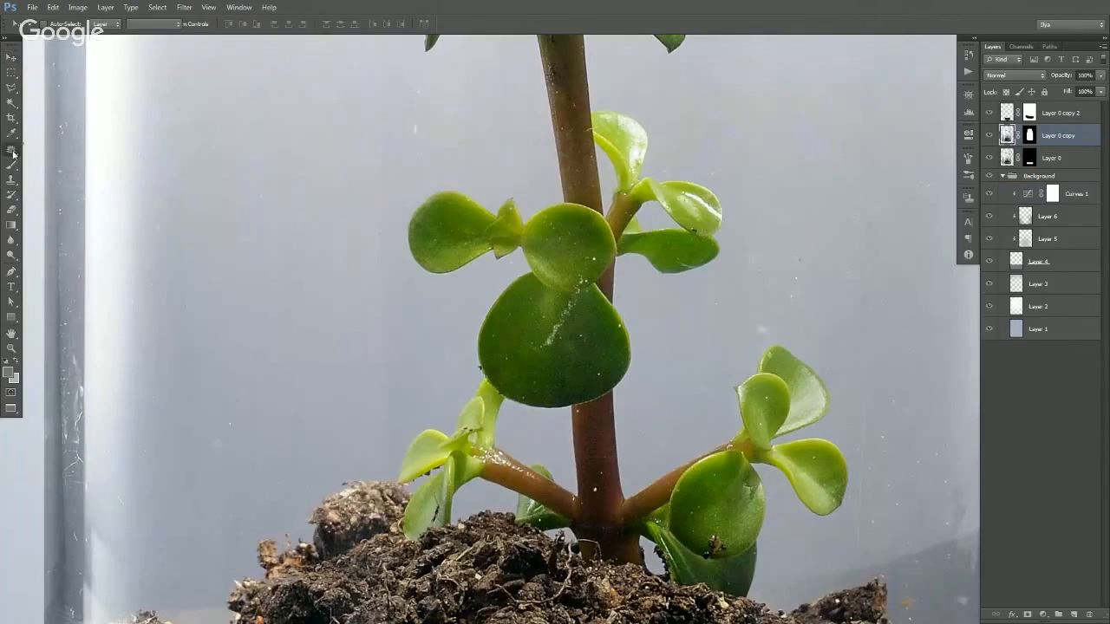
left_click(59, 170)
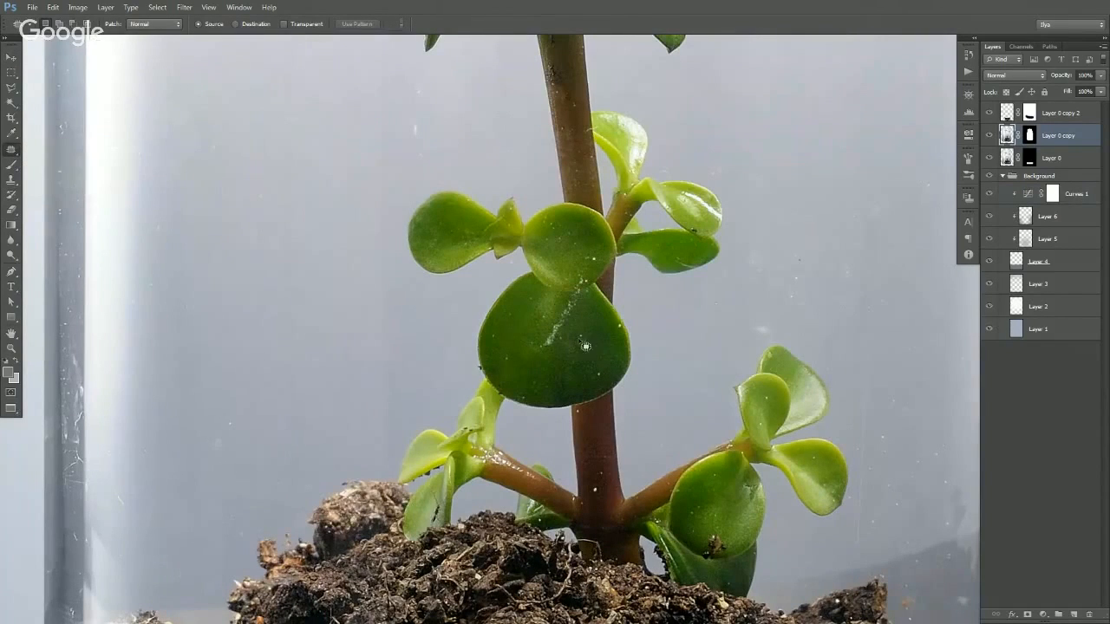
mouse_move(575, 336)
left_mouse_down()
mouse_move(583, 294)
mouse_move(541, 348)
left_mouse_up()
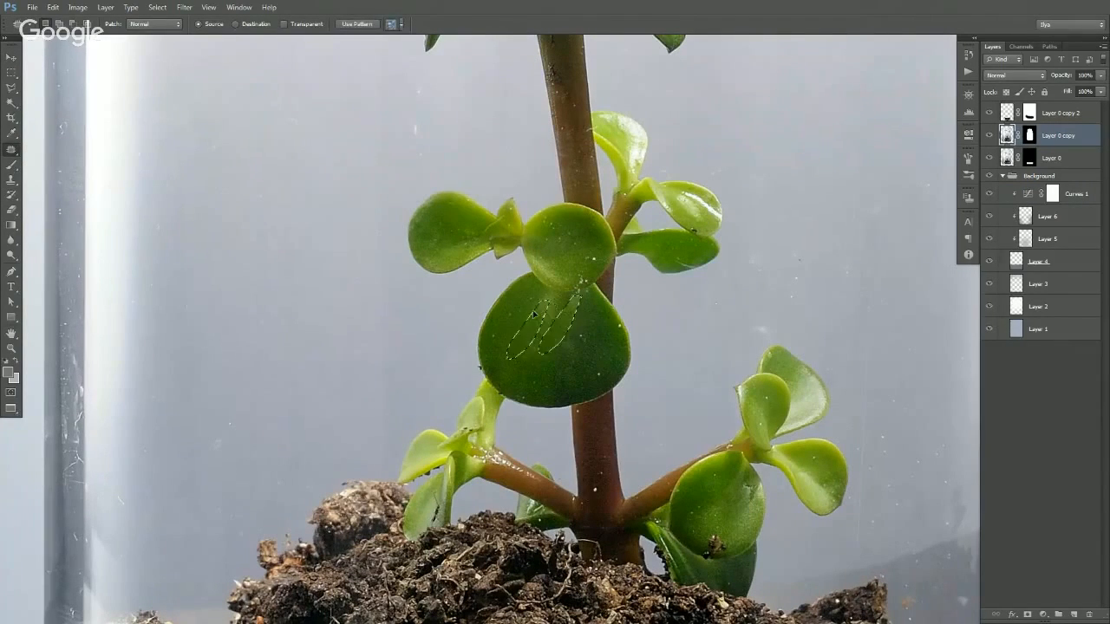
key("ctrl+d")
- Patch out the small specks on the central leaves and the brown spot on the lower-right leaf
left_click_drag(588, 285, 583, 281)
left_click_drag(583, 281, 590, 259)
key("ctrl+d")
left_click_drag(593, 379, 601, 374)
left_click_drag(600, 374, 616, 350)
key("ctrl+d")
left_click_drag(767, 492, 722, 369)
left_click_drag(663, 416, 665, 411)
left_click_drag(666, 416, 657, 404)
key("ctrl+d")
- Patch out the scratches along the lower edge of the blue-grey band in the jar's glass lid
left_click_drag(684, 260, 663, 455)
left_click_drag(621, 230, 622, 459)
left_click_drag(600, 205, 612, 452)
left_click_drag(551, 63, 569, 428)
left_click_drag(546, 318, 543, 418)
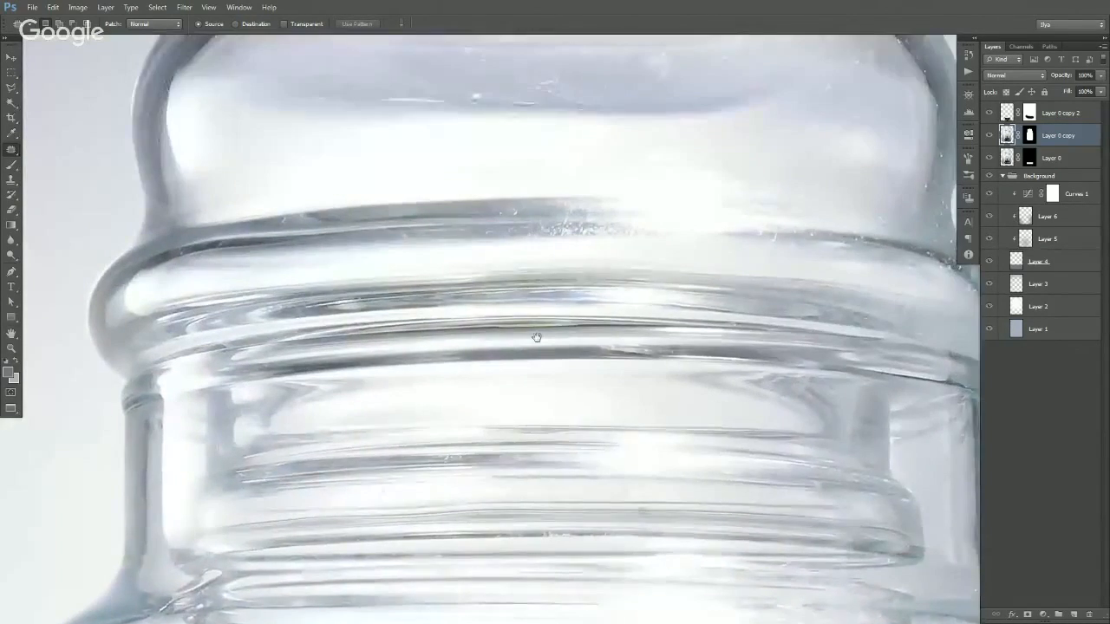
left_click_drag(535, 339, 523, 403)
left_click_drag(458, 212, 456, 257)
mouse_move(459, 198)
left_mouse_down()
mouse_move(335, 189)
mouse_move(330, 210)
mouse_move(316, 197)
left_mouse_up()
key("ctrl+d")
left_click_drag(328, 203, 297, 211)
key("ctrl+d")
mouse_move(372, 193)
left_mouse_down()
mouse_move(457, 224)
mouse_move(396, 199)
mouse_move(299, 227)
left_mouse_up()
key("ctrl+d")
- Patch out the remaining marks in the middle and upper-left part of the lid's blue-grey band
mouse_move(489, 196)
left_mouse_down()
mouse_move(533, 209)
mouse_move(491, 198)
left_mouse_up()
left_click_drag(511, 206, 435, 203)
key("ctrl+d")
mouse_move(254, 123)
left_mouse_down()
mouse_move(293, 127)
mouse_move(275, 115)
left_mouse_up()
left_click_drag(271, 133, 257, 156)
key("ctrl+d")
mouse_move(495, 171)
left_mouse_down()
mouse_move(557, 215)
mouse_move(571, 168)
left_mouse_up()
left_click_drag(540, 195, 379, 225)
key("ctrl+d")
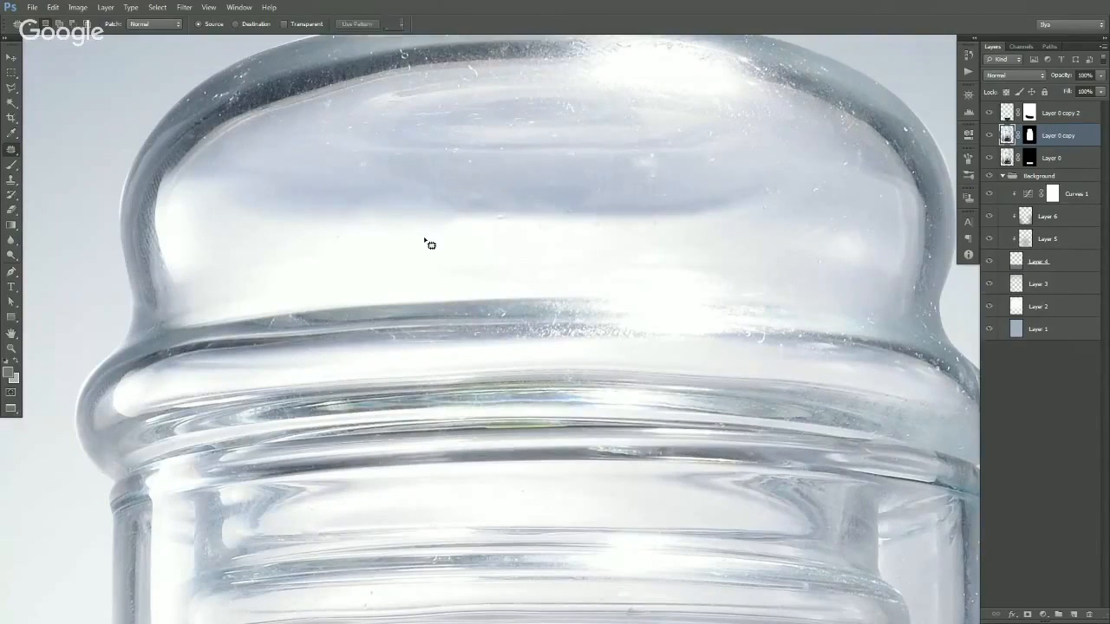
key("v")
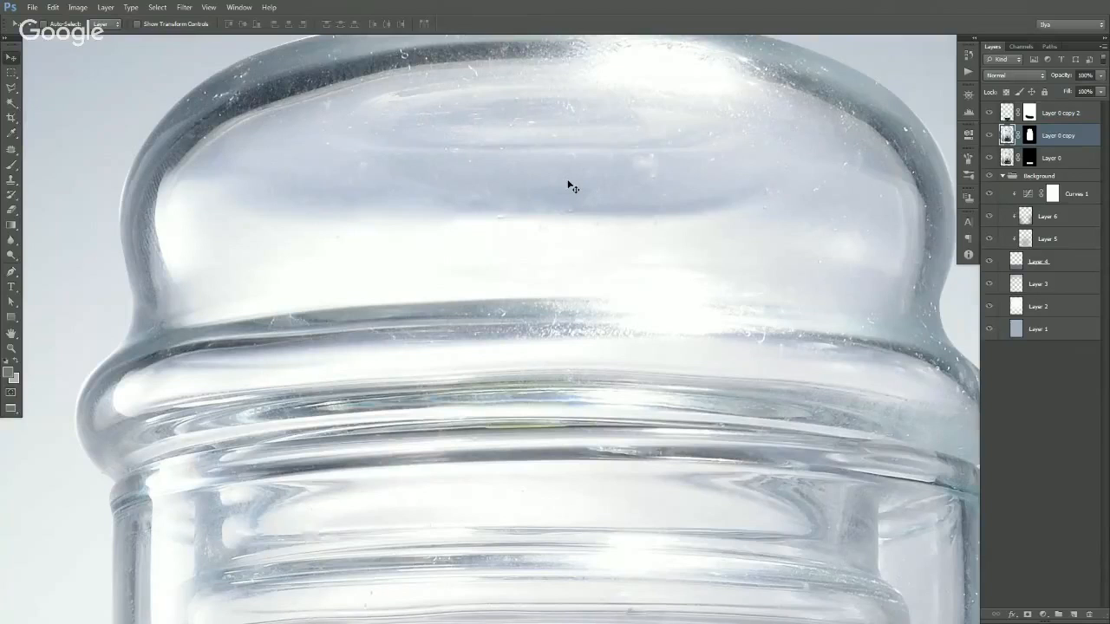
left_click(595, 333, "ctrl+alt")
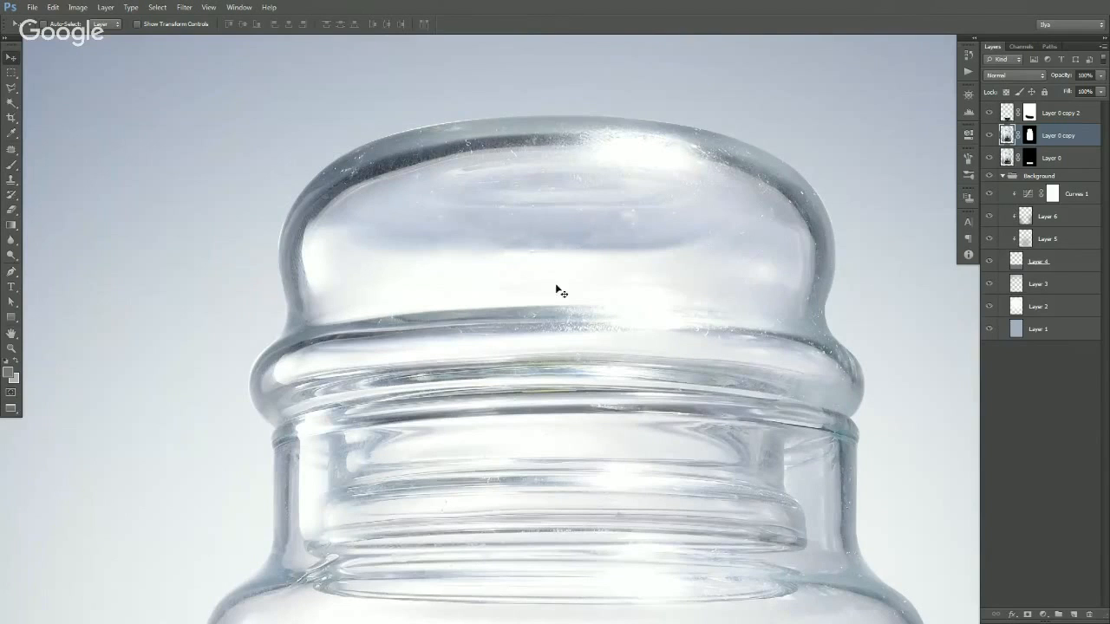
left_click(602, 338, "ctrl+alt")
left_click_drag(767, 359, 697, 358)
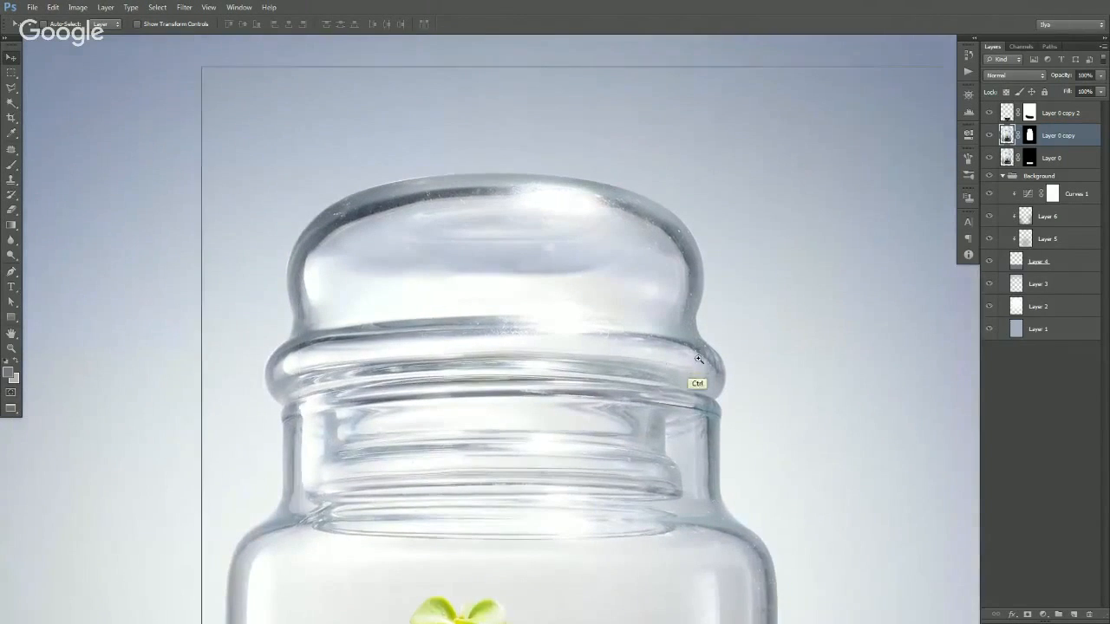
left_click(698, 358, "ctrl")
left_click(691, 366, "ctrl")
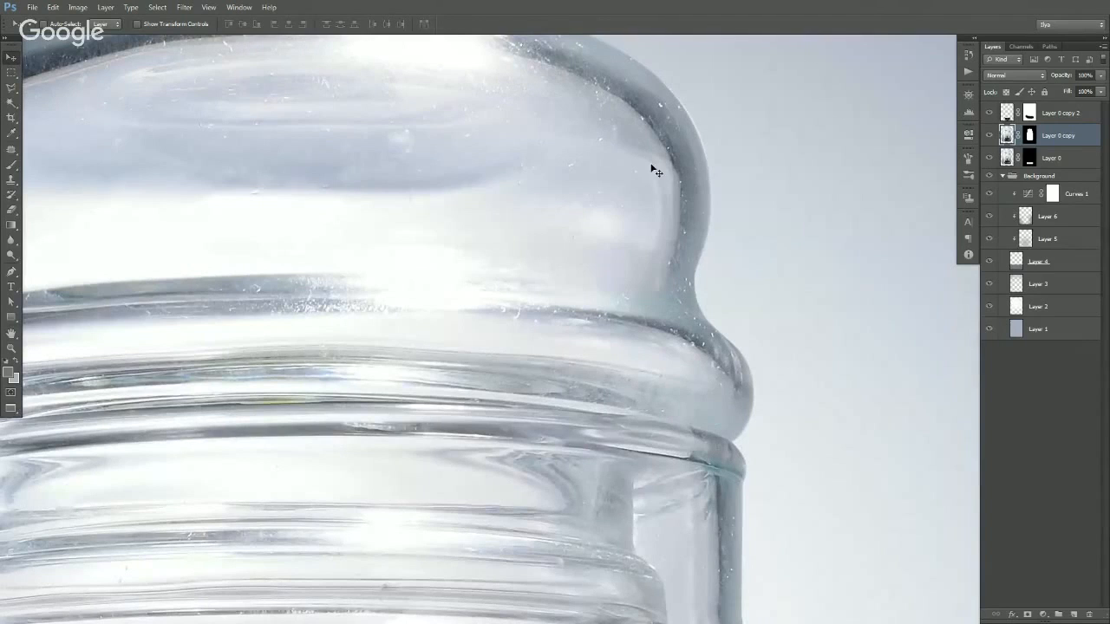
key("m")
left_click_drag(824, 75, 494, 403)
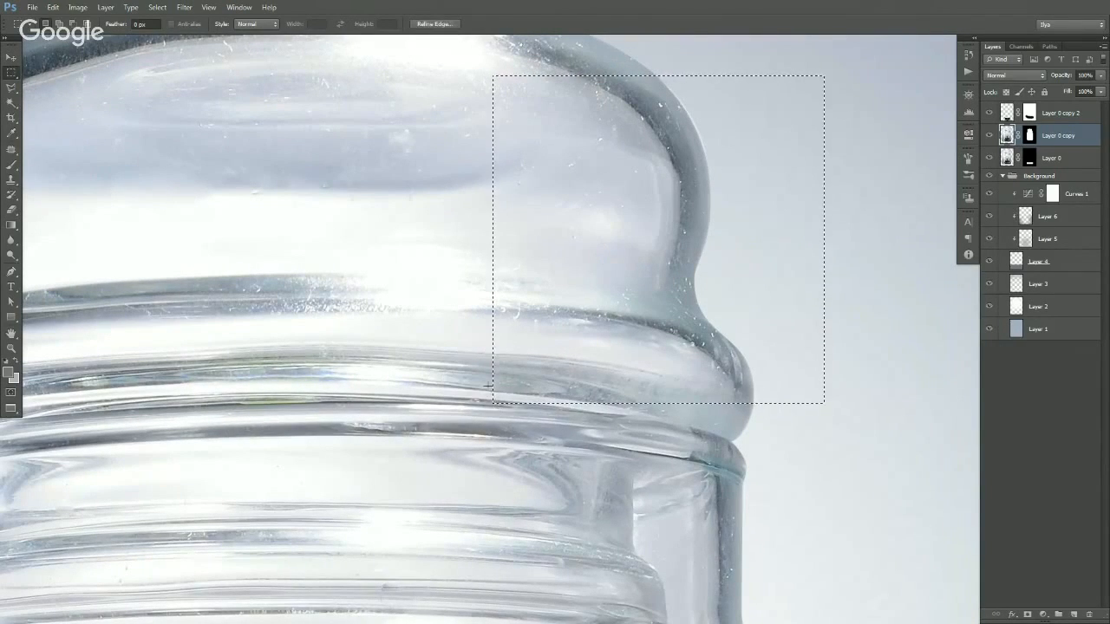
left_click(184, 7)
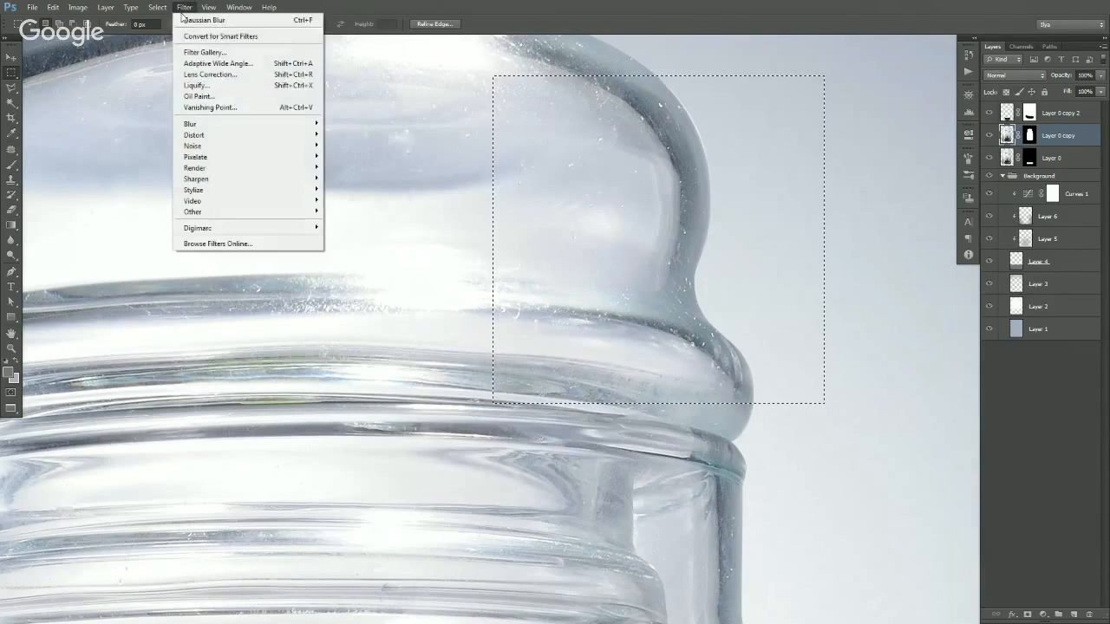
mouse_move(183, 7)
mouse_move(237, 146)
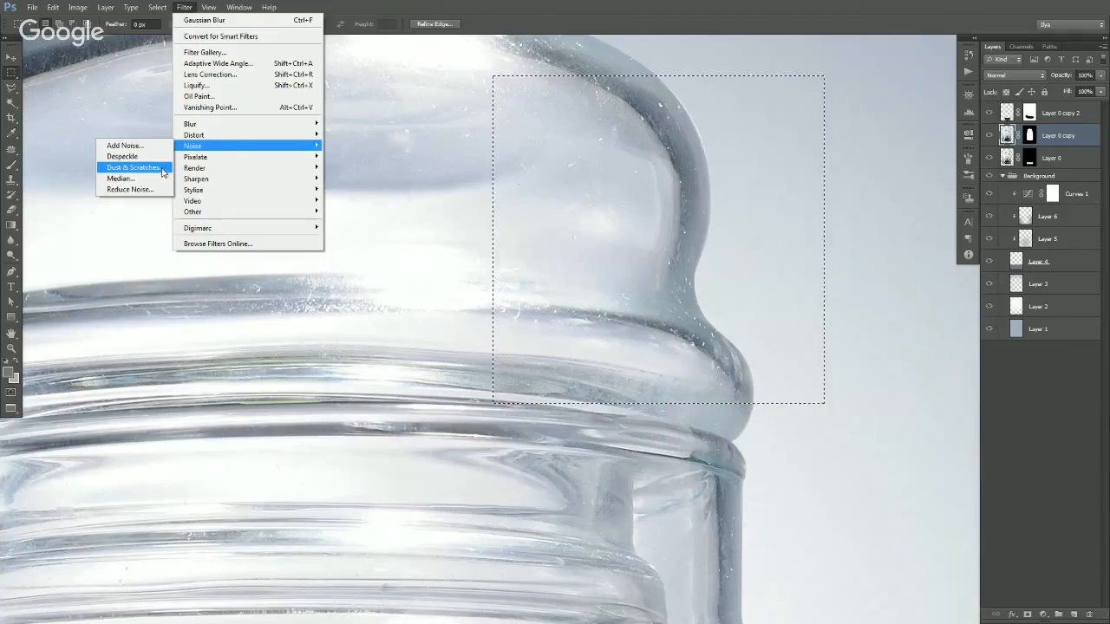
left_click(400, 7)
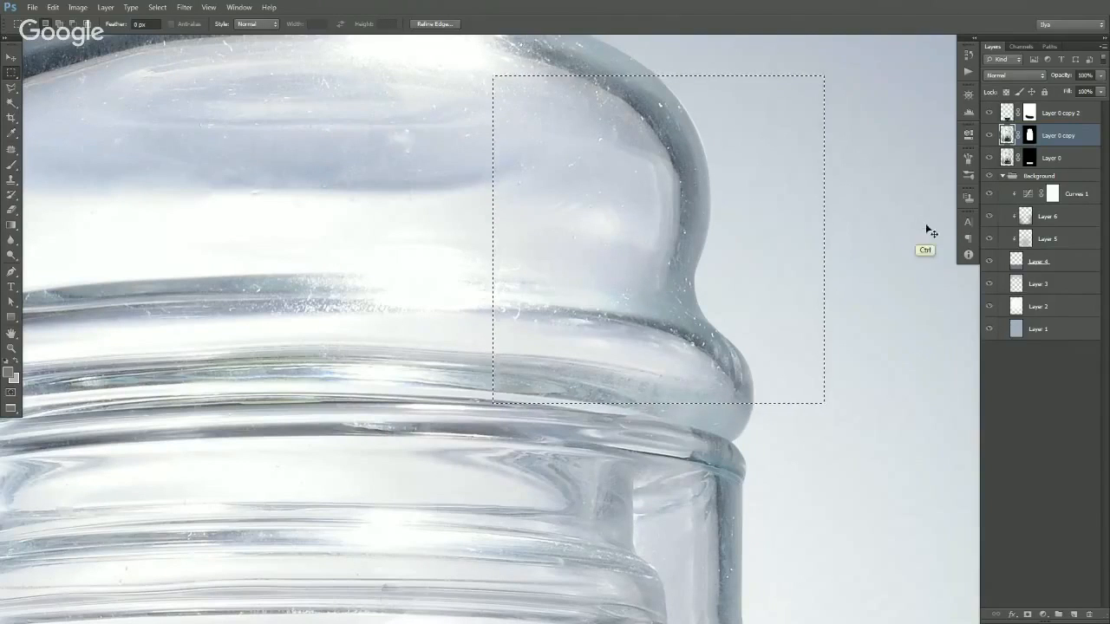
key("ctrl+d")
key("v")
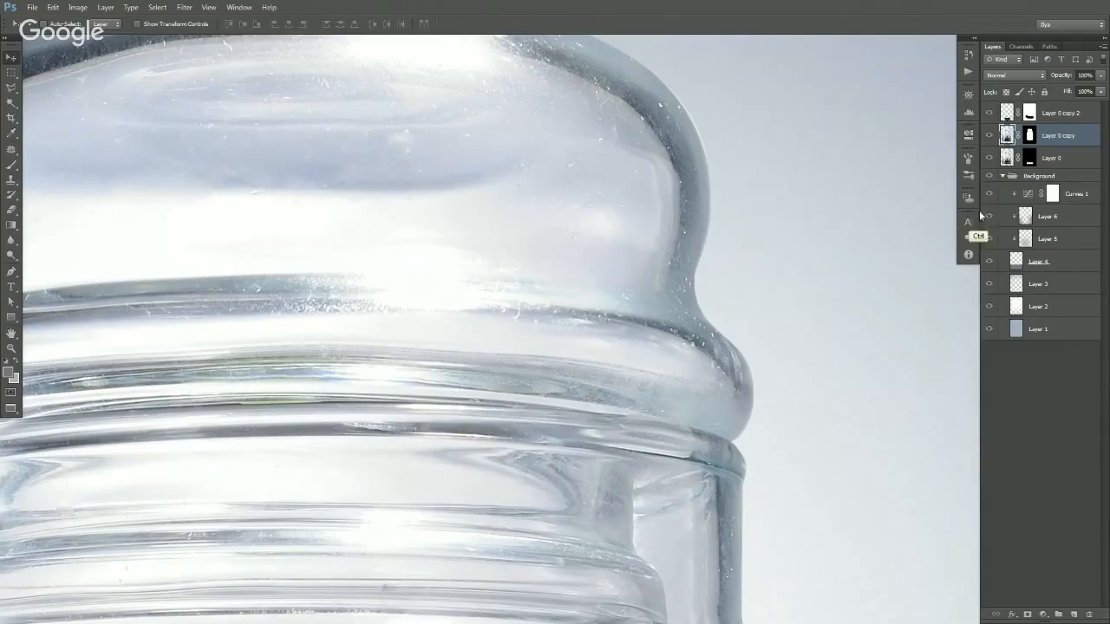
- Duplicate Layer 0 copy as a clipped layer and apply Dust & Scratches to it with a 5-pixel radius and a slightly raised threshold
left_click_drag(1010, 137, 1073, 614)
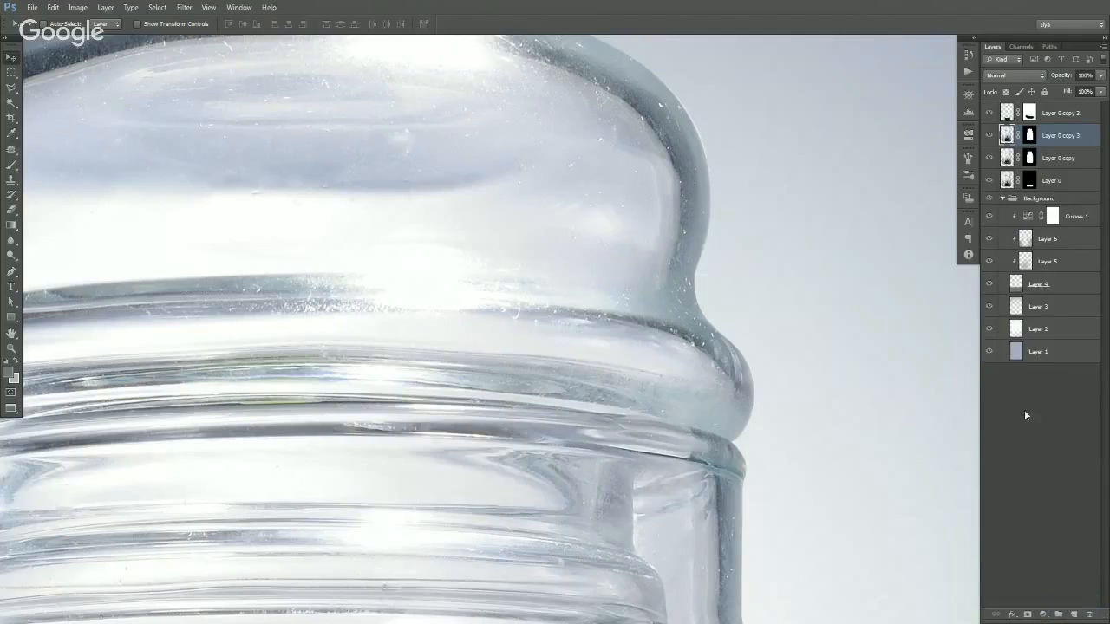
left_click(1013, 147, "alt")
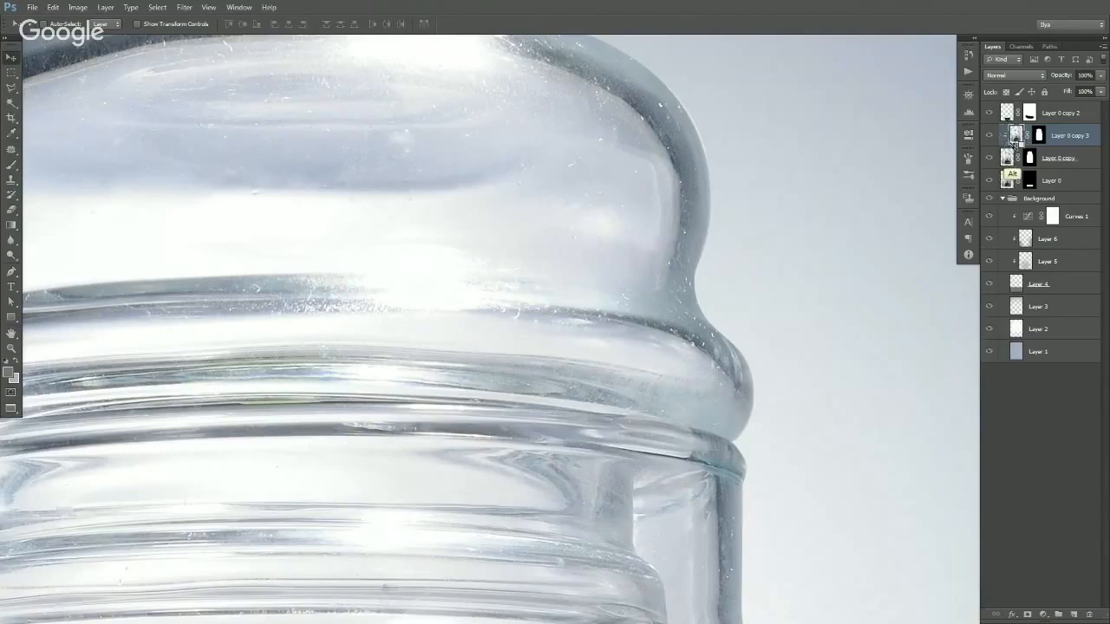
left_click(184, 7)
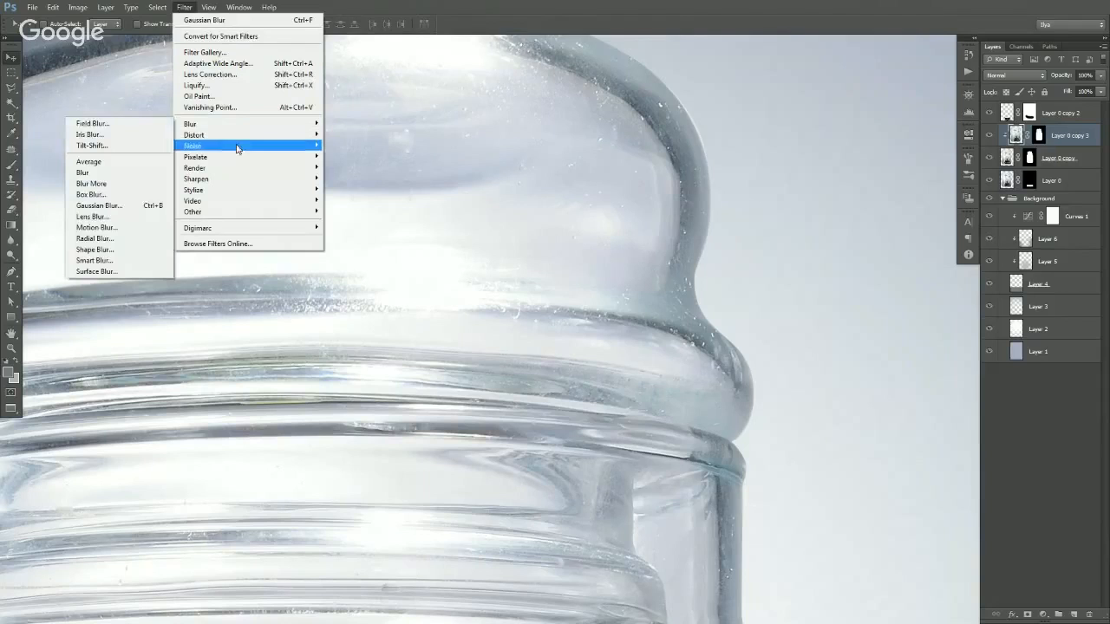
mouse_move(232, 152)
left_click(132, 167)
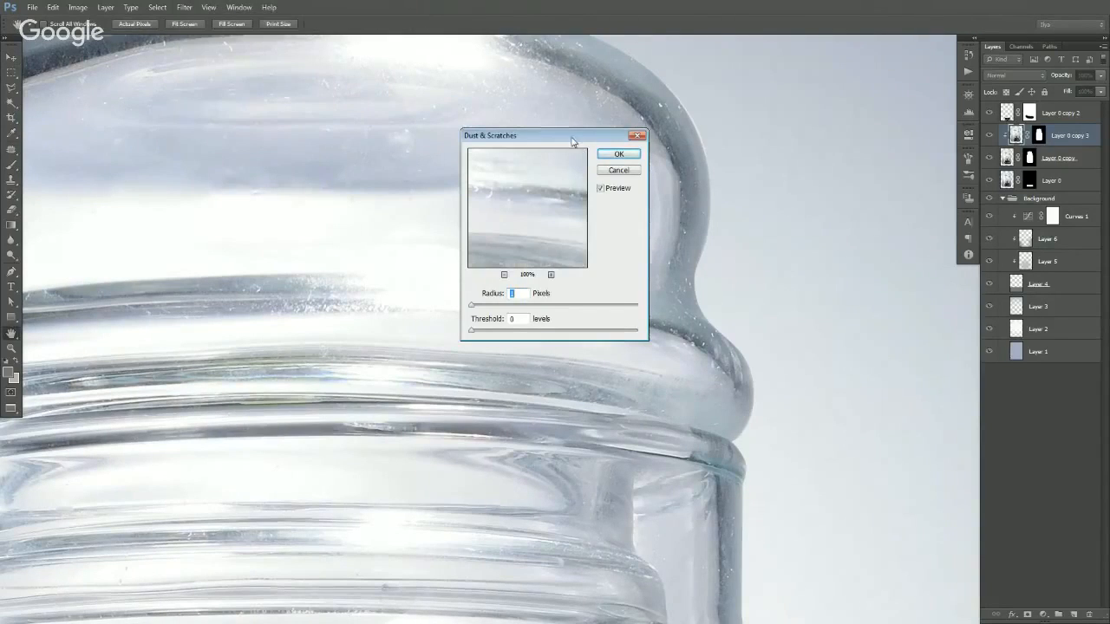
left_click_drag(564, 135, 497, 116)
left_click_drag(413, 292, 408, 289)
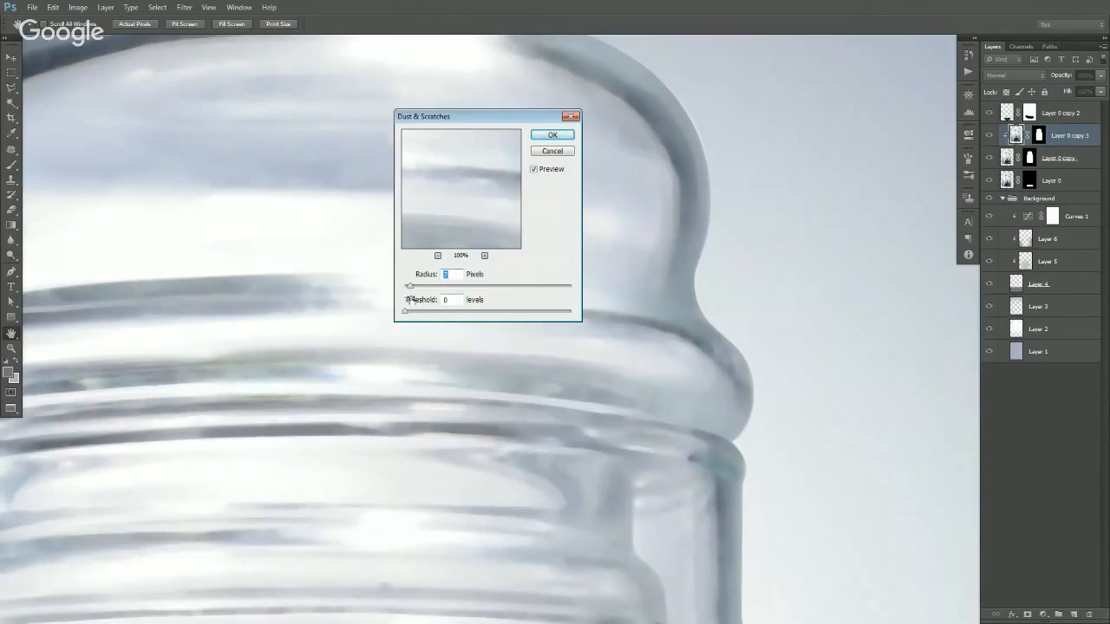
left_click_drag(410, 287, 409, 287)
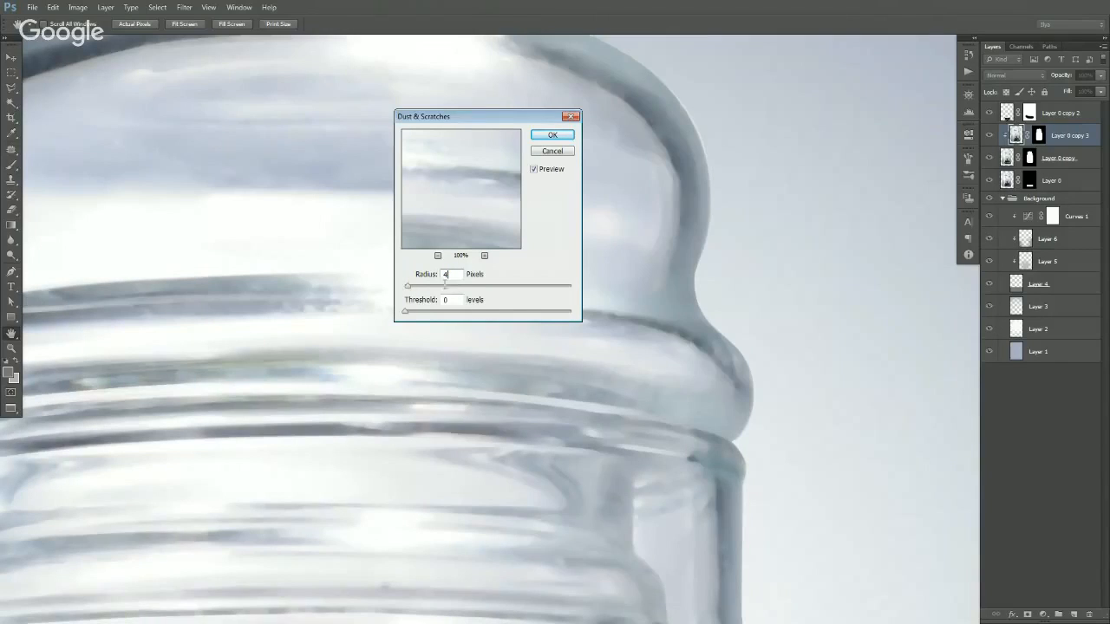
left_click(411, 286)
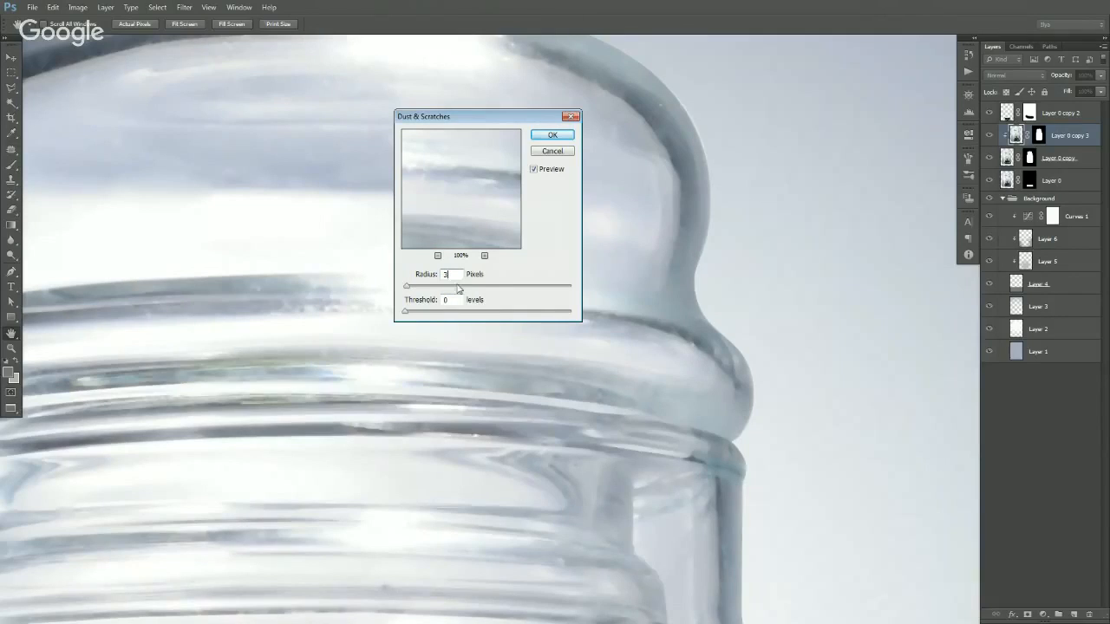
left_click(448, 274)
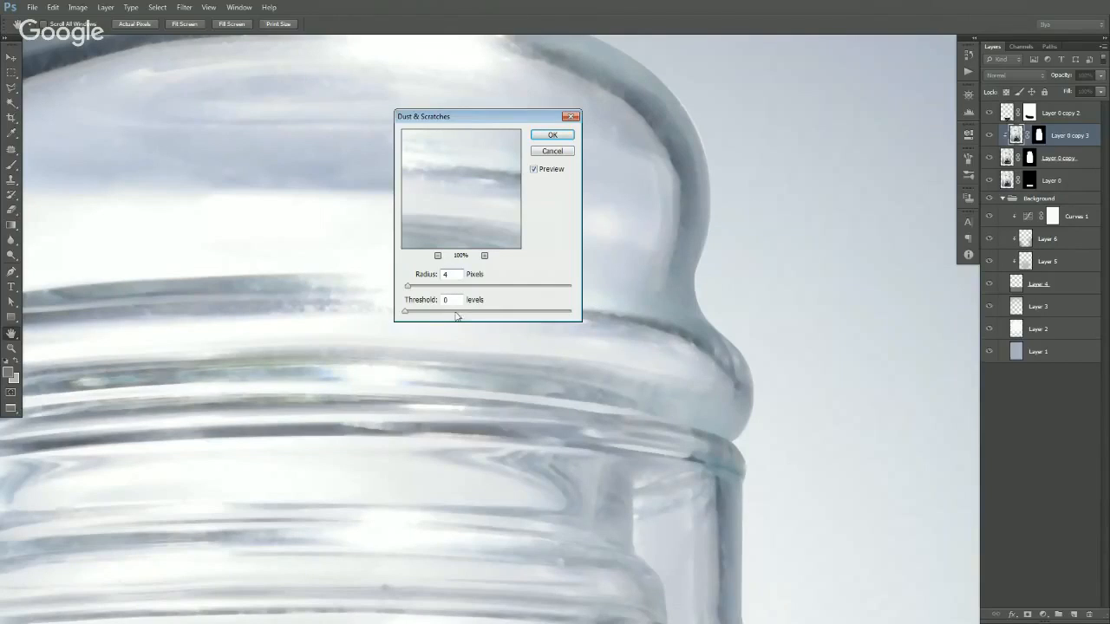
left_click_drag(404, 313, 411, 313)
left_click_drag(455, 275, 428, 276)
type("5")
left_click(552, 136)
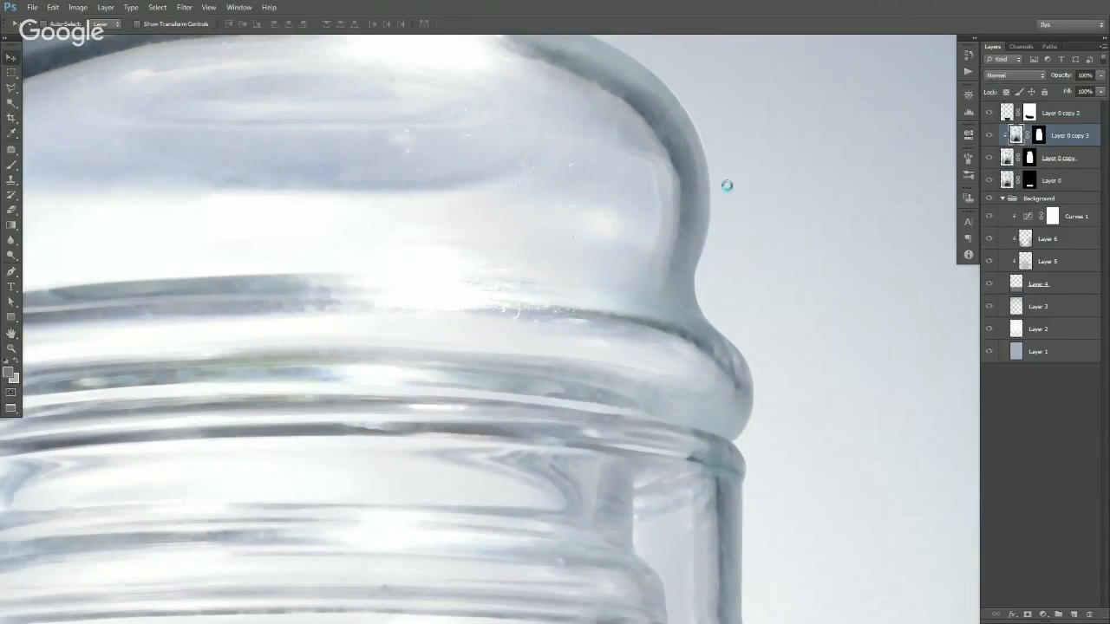
- Invert the mask of Layer 0 copy 3 and reveal the filtered glass along the lid's right edge using a small eraser
left_click(1038, 136)
key("ctrl+i")
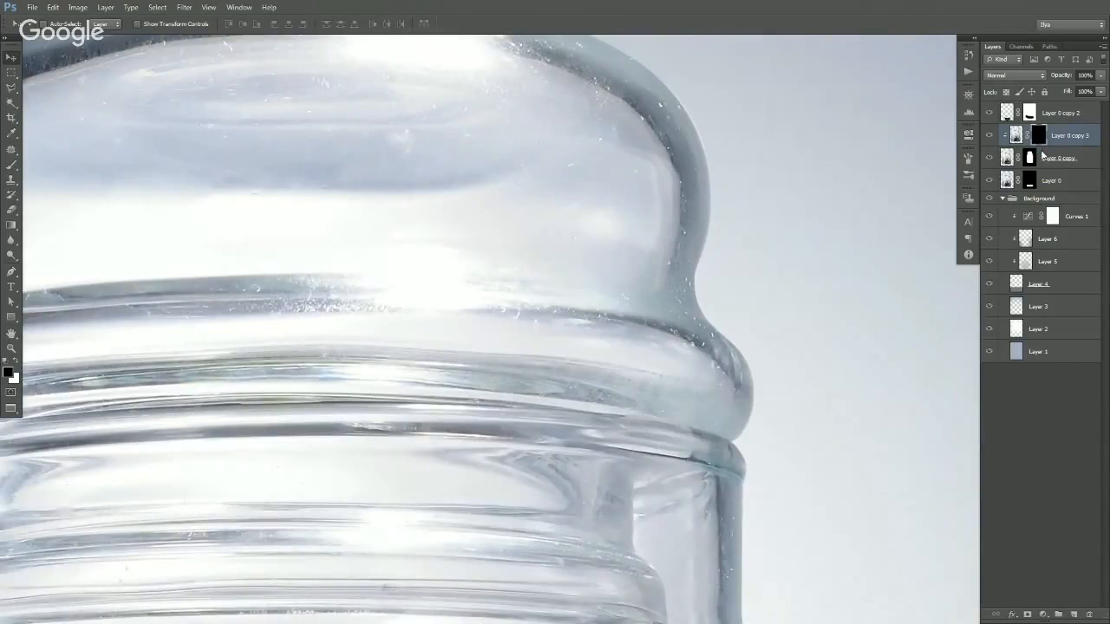
key("e")
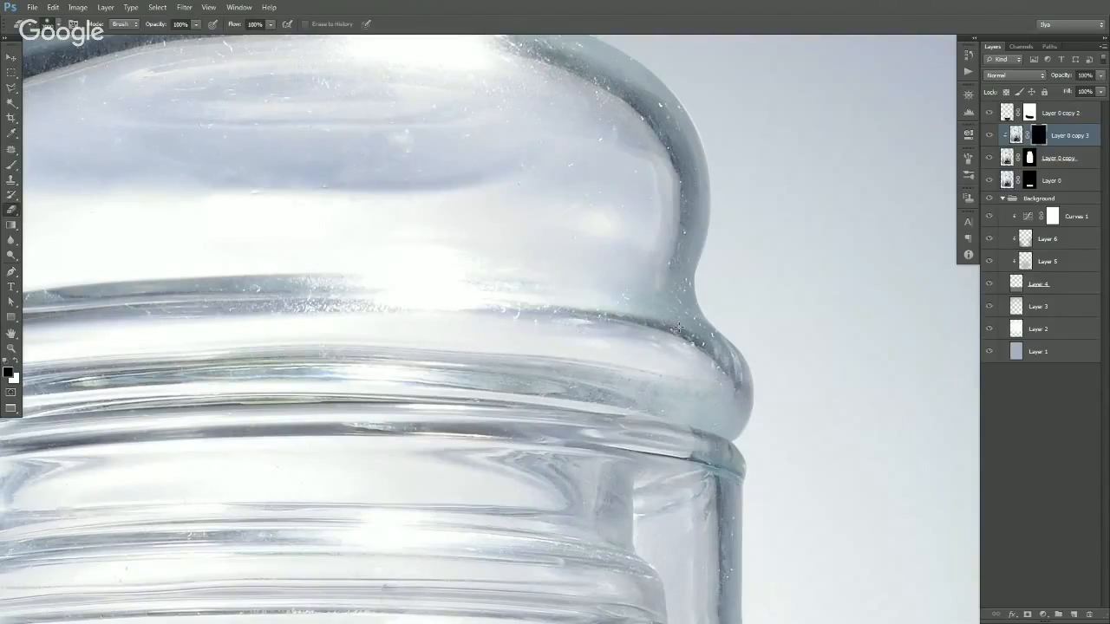
key("bracketleft")
key("bracketleft")
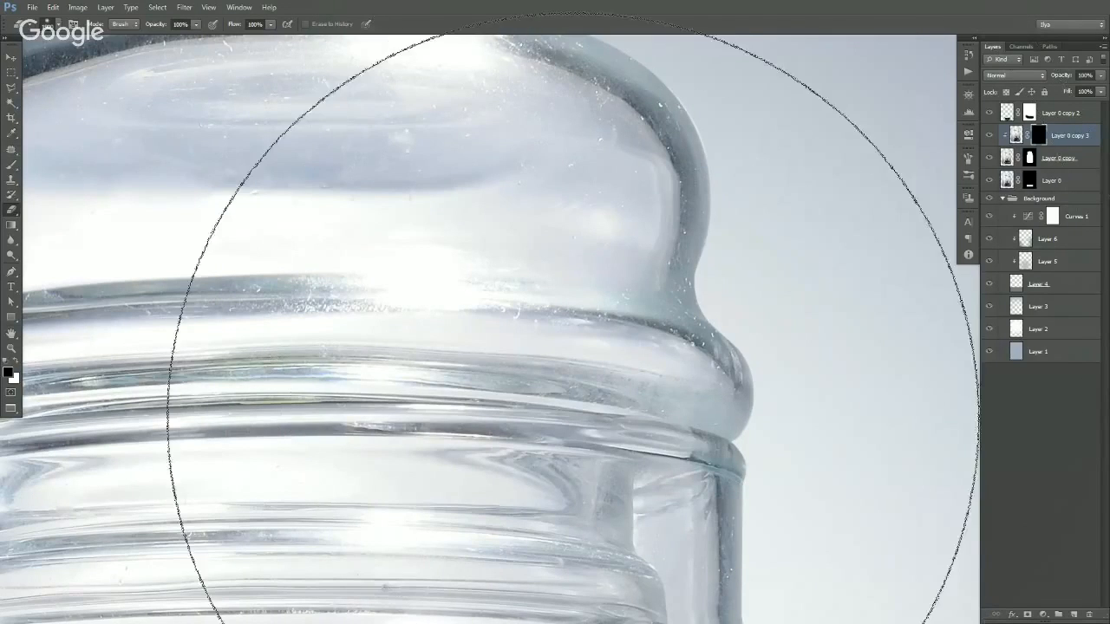
key("bracketleft")
key("bracketleft")
key("bracketleft")
key("bracketleft")
key("bracketleft")
key("bracketleft")
key("bracketleft")
key("bracketleft")
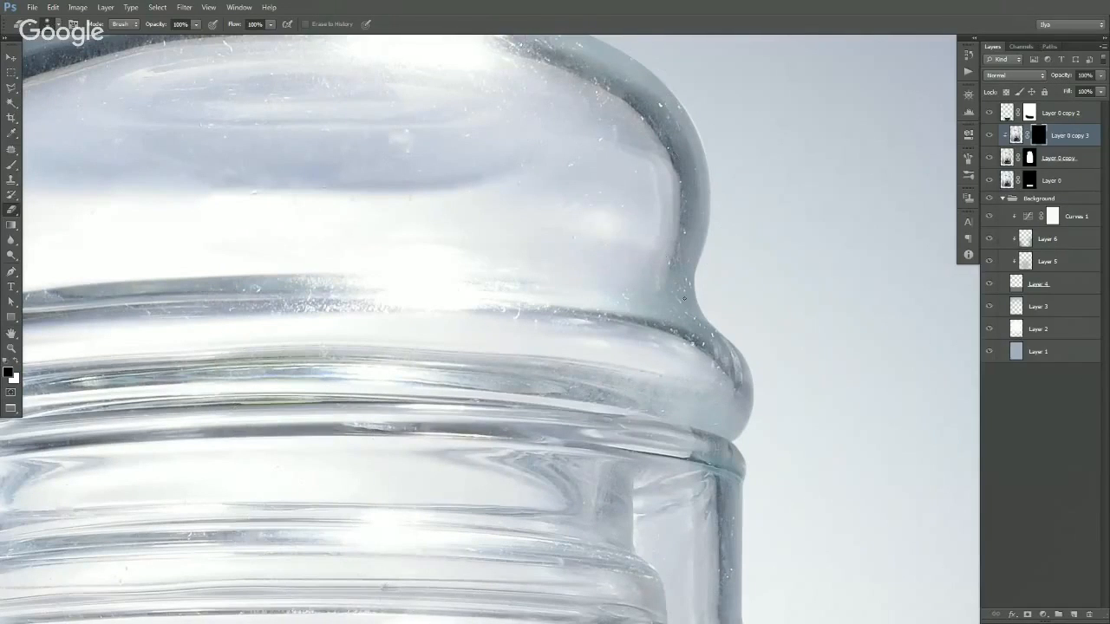
key("x")
key("x")
left_click(1036, 137, "shift")
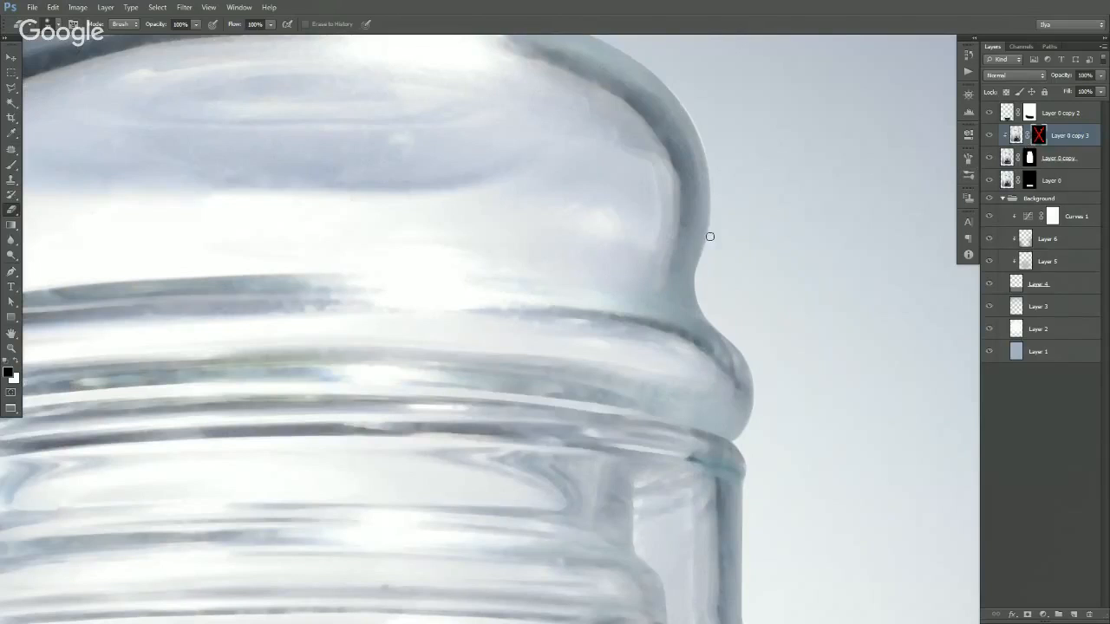
left_click(1038, 139, "shift")
left_click_drag(662, 276, 754, 372)
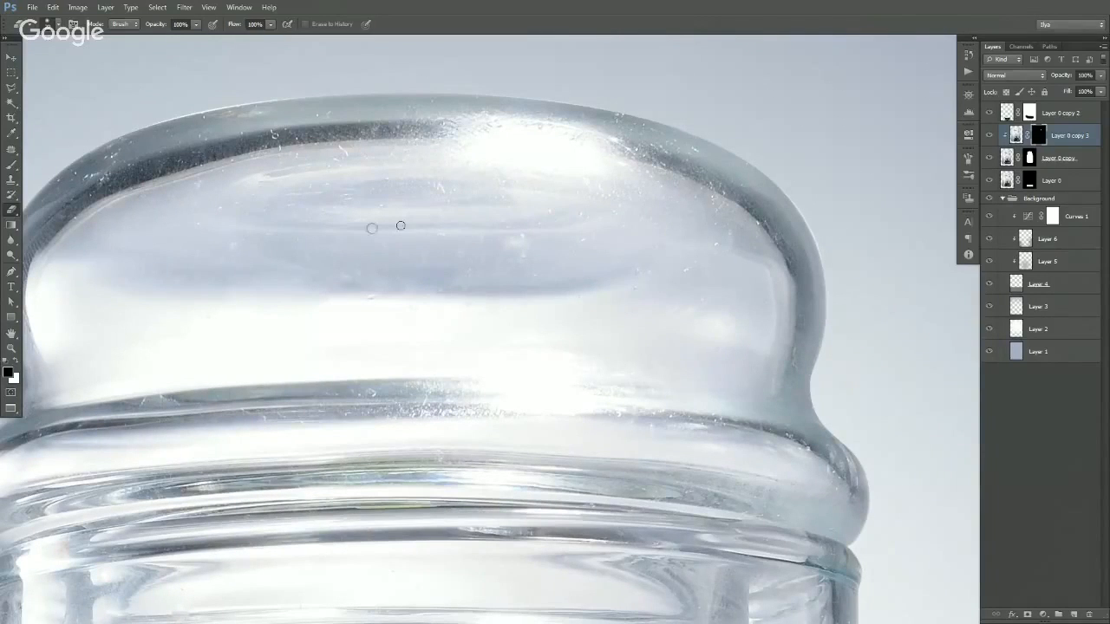
- Add a Curves adjustment above Layer 0 copy 2, pulling the white point in slightly and lifting the midtones from input 90 to output 147
left_click(514, 327, "ctrl+alt")
left_click(518, 359, "ctrl+alt")
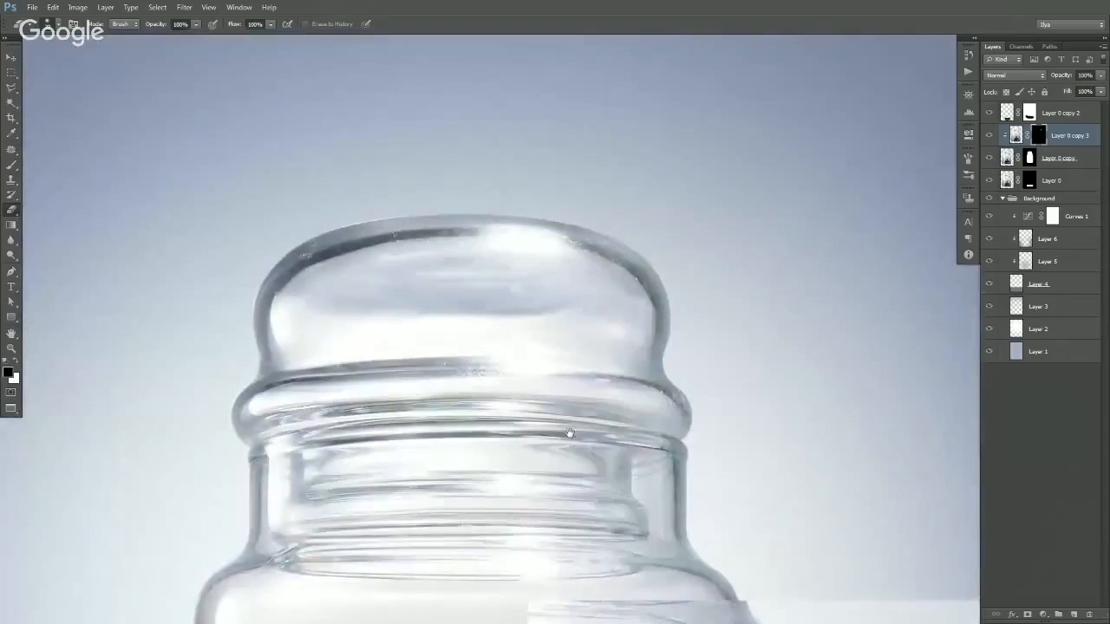
left_click(572, 421, "ctrl+alt")
left_click(587, 481, "ctrl+alt")
left_click(608, 476, "ctrl+alt")
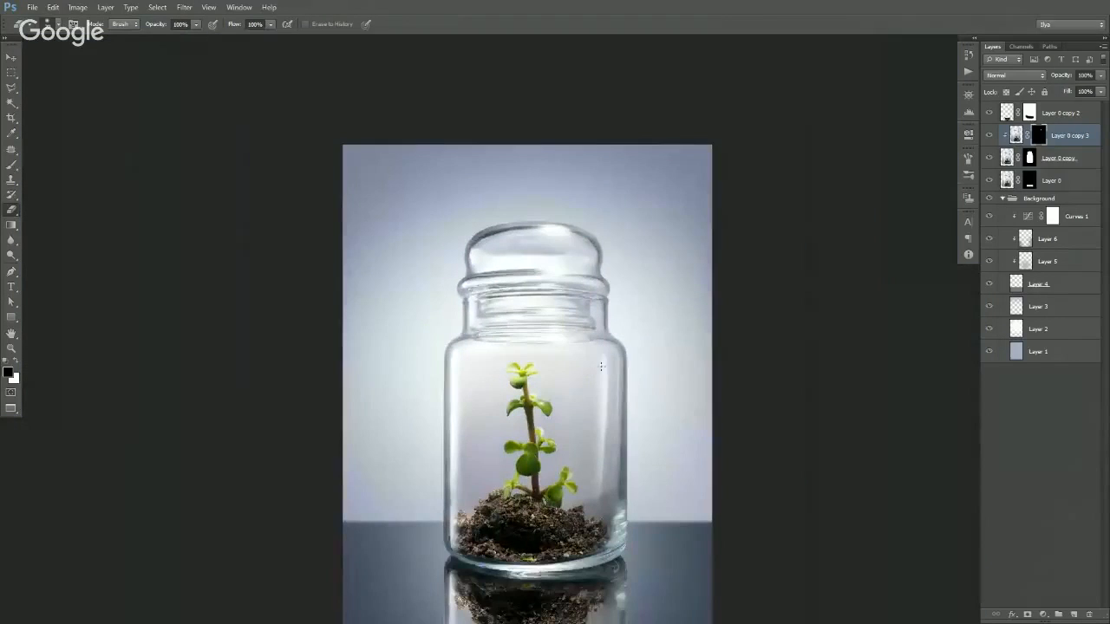
key("v")
left_click_drag(601, 389, 618, 332)
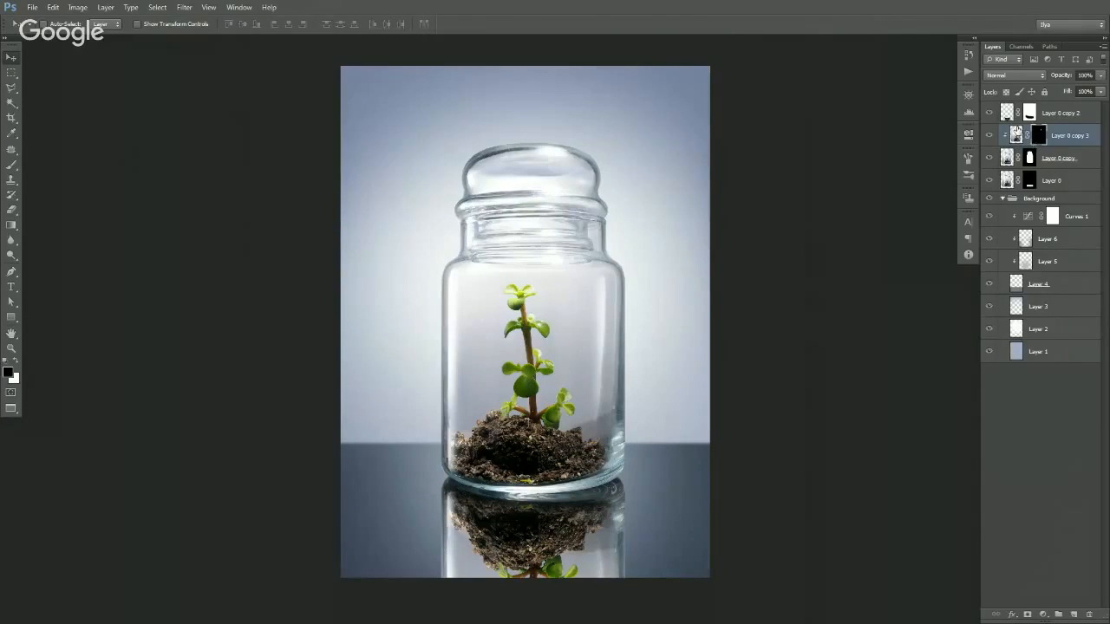
left_click(1052, 115)
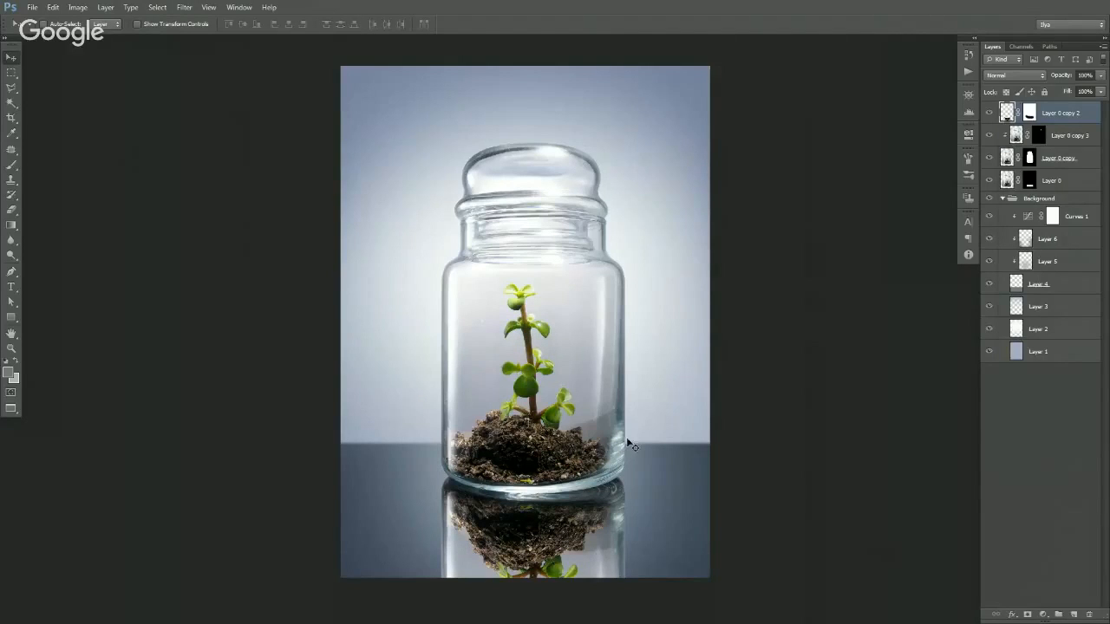
left_click(1043, 615)
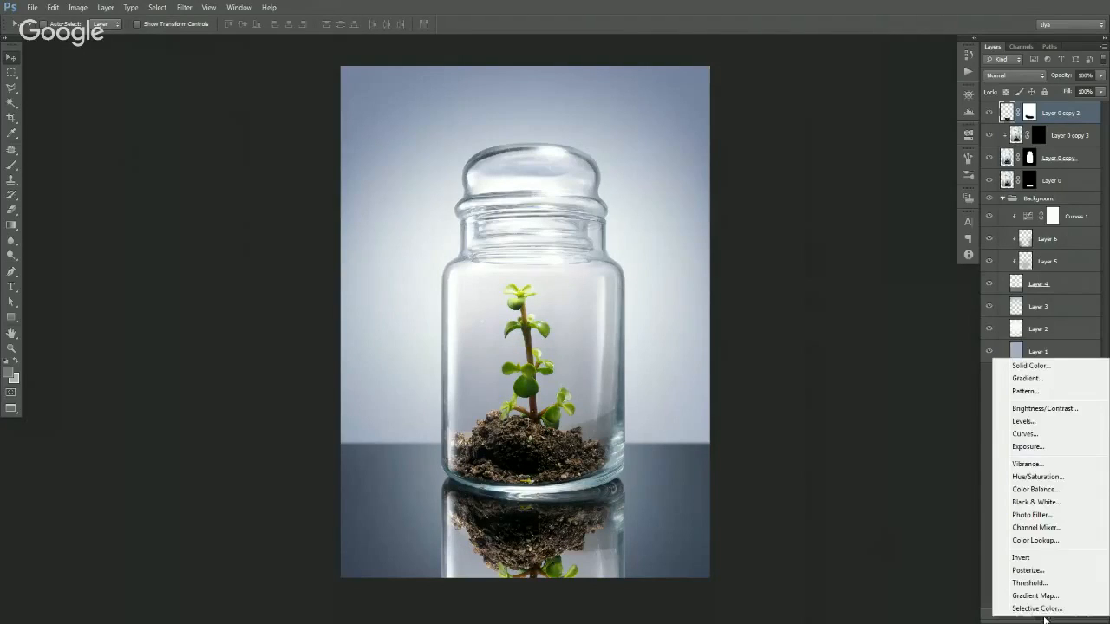
left_click(1023, 435)
left_click_drag(926, 189, 920, 191)
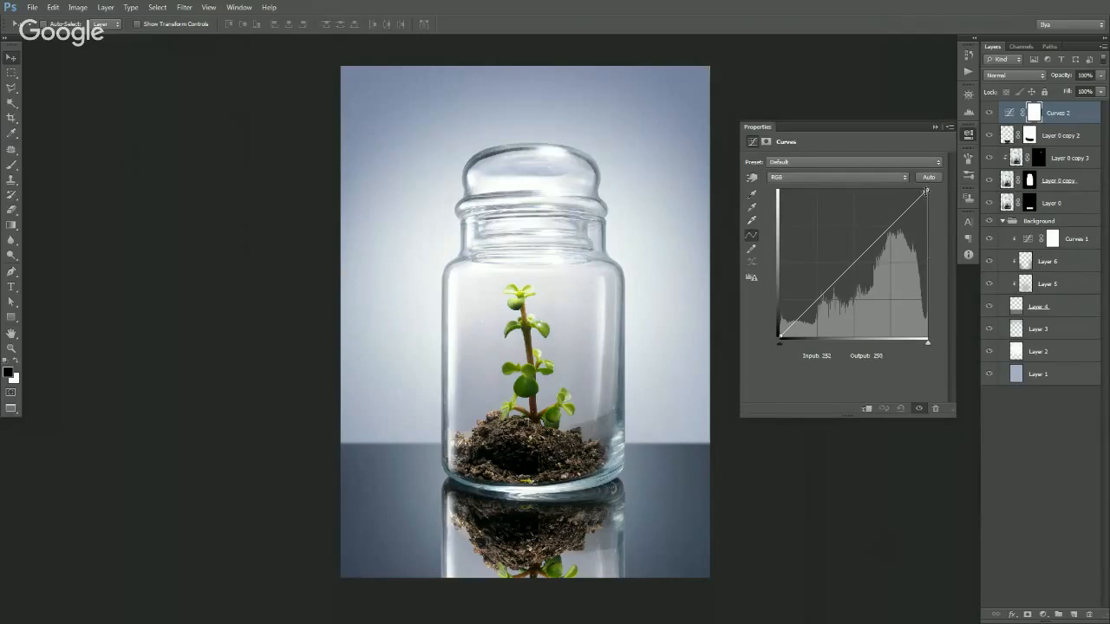
left_click_drag(834, 280, 830, 252)
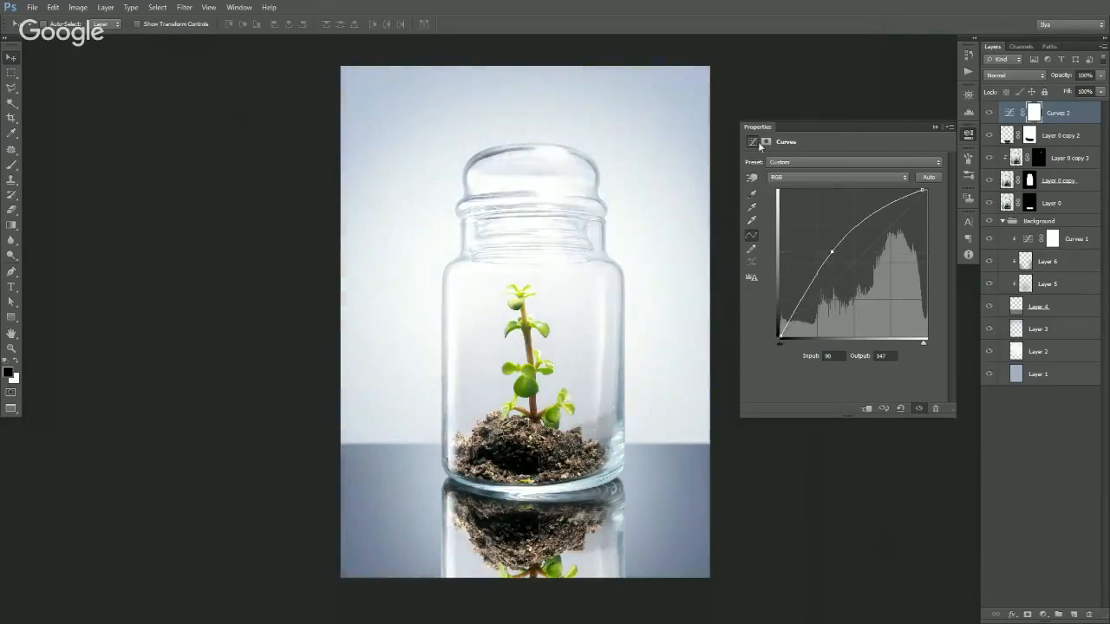
left_click(968, 134)
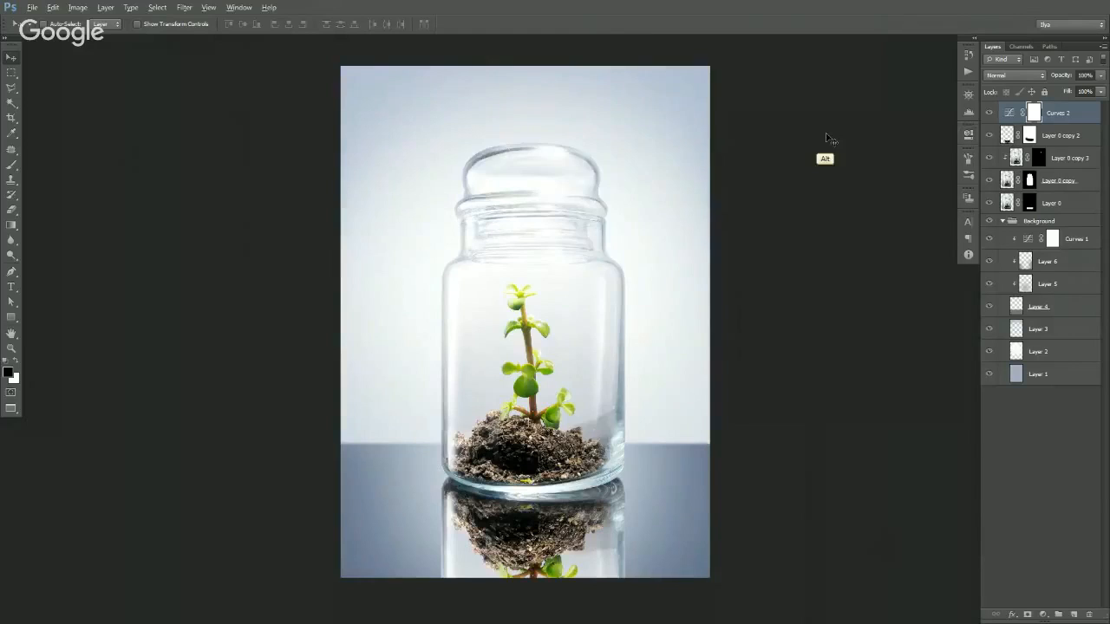
- Invert the Curves 2 mask and reveal the brightening over the plant and soil with a large soft eraser
key("ctrl+i")
left_click(12, 210)
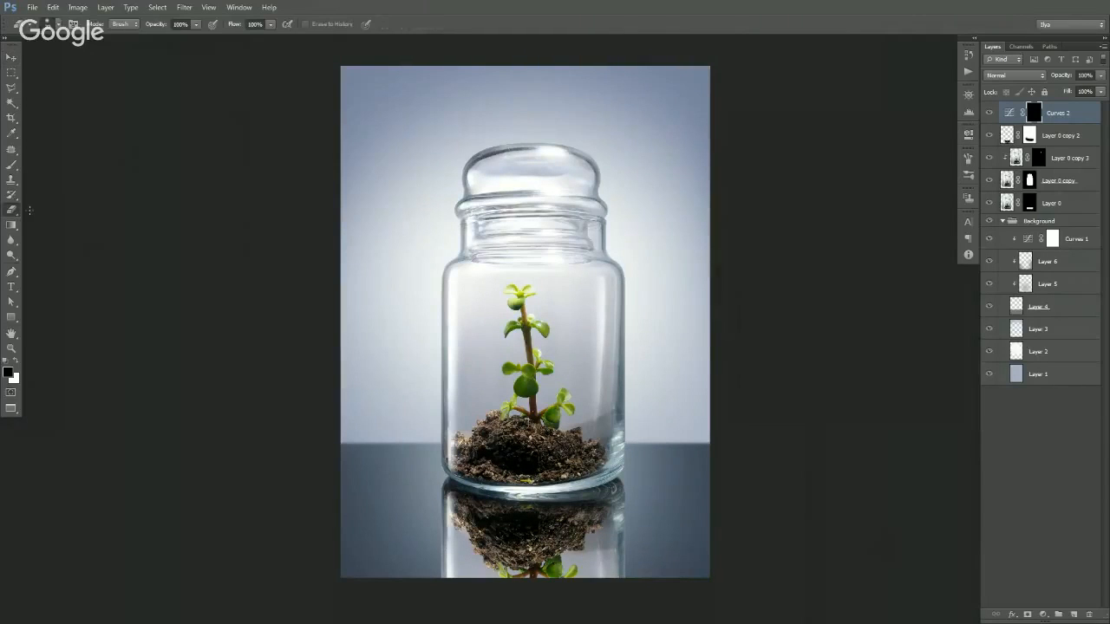
key("bracketright")
key("bracketright")
key("bracketright")
key("bracketright")
key("bracketright")
key("bracketright")
key("bracketright")
key("bracketright")
key("bracketright")
key("bracketright")
key("bracketright")
key("bracketright")
key("bracketright")
key("bracketright")
key("bracketright")
key("bracketright")
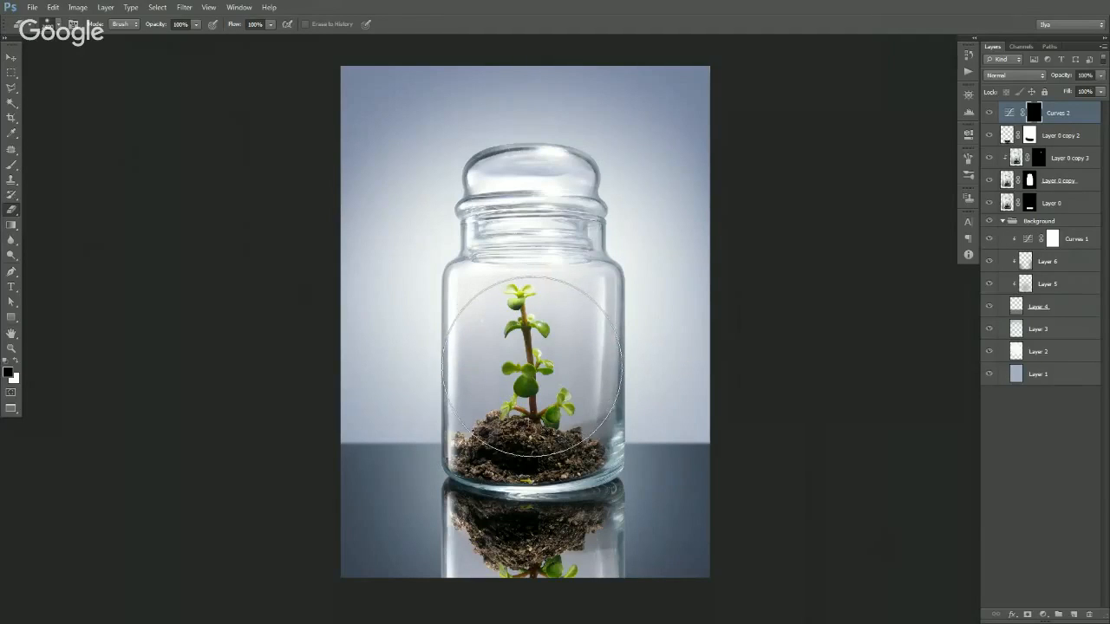
left_click(535, 370)
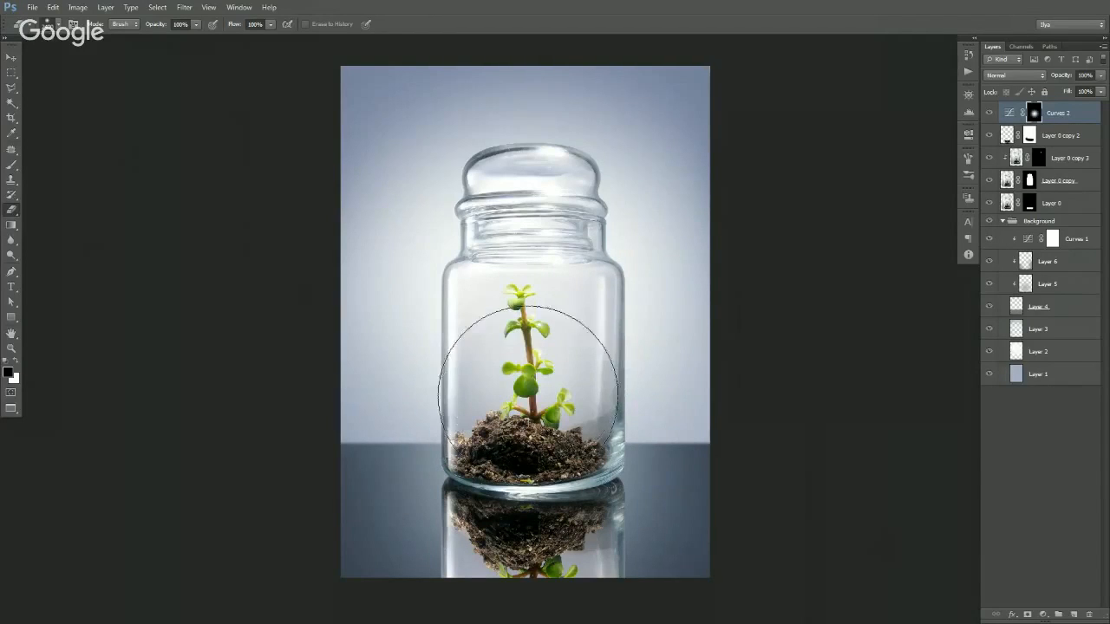
left_click(524, 434)
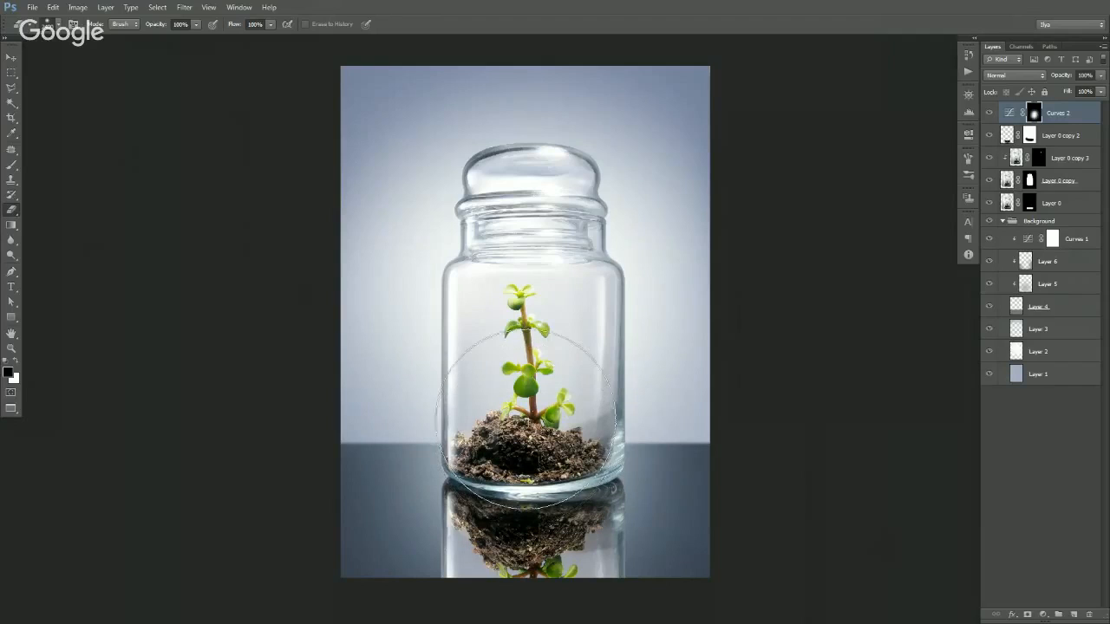
- Compare the image with and without Curves 2, and add a monochrome Channel Mixer adjustment above it
key("v")
left_click(988, 121)
left_click(988, 122)
scroll(546, 355, "down", 1)
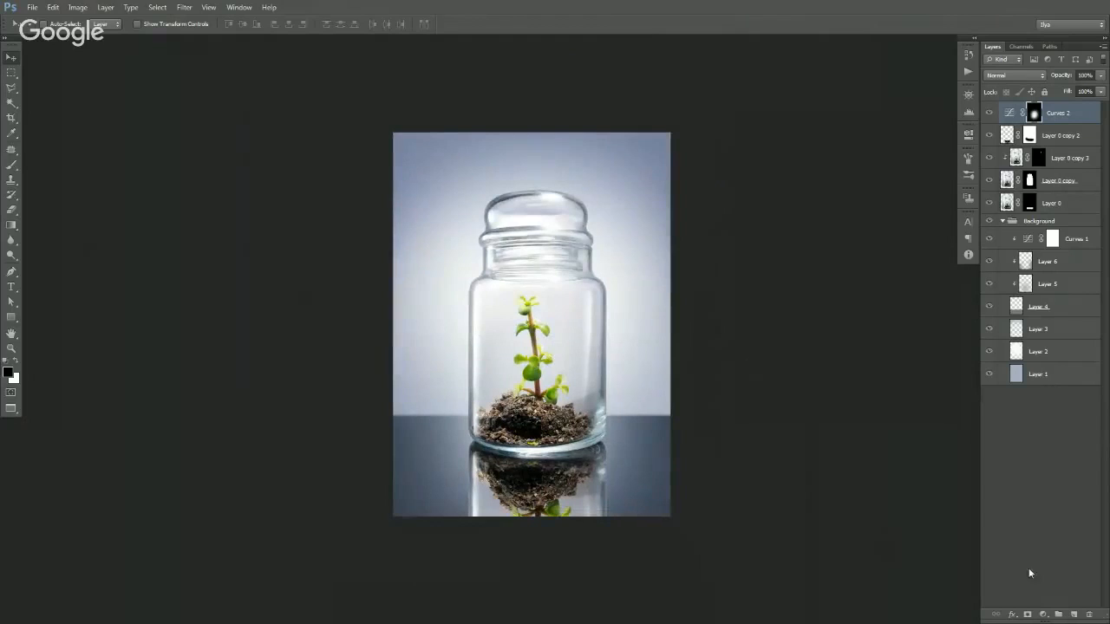
left_click(1042, 614)
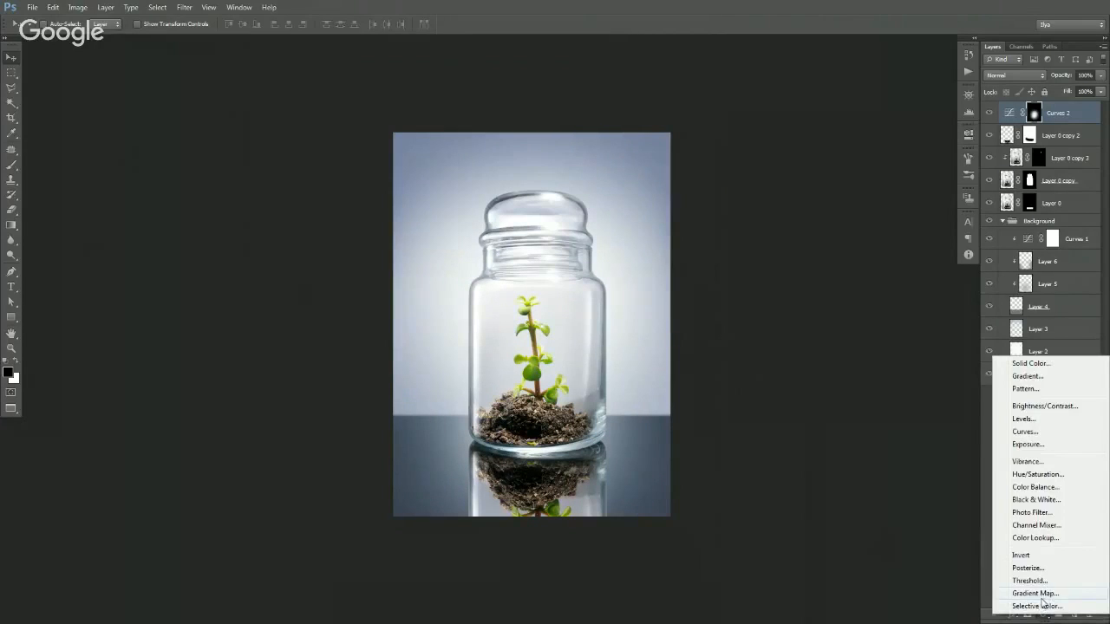
left_click(1056, 525)
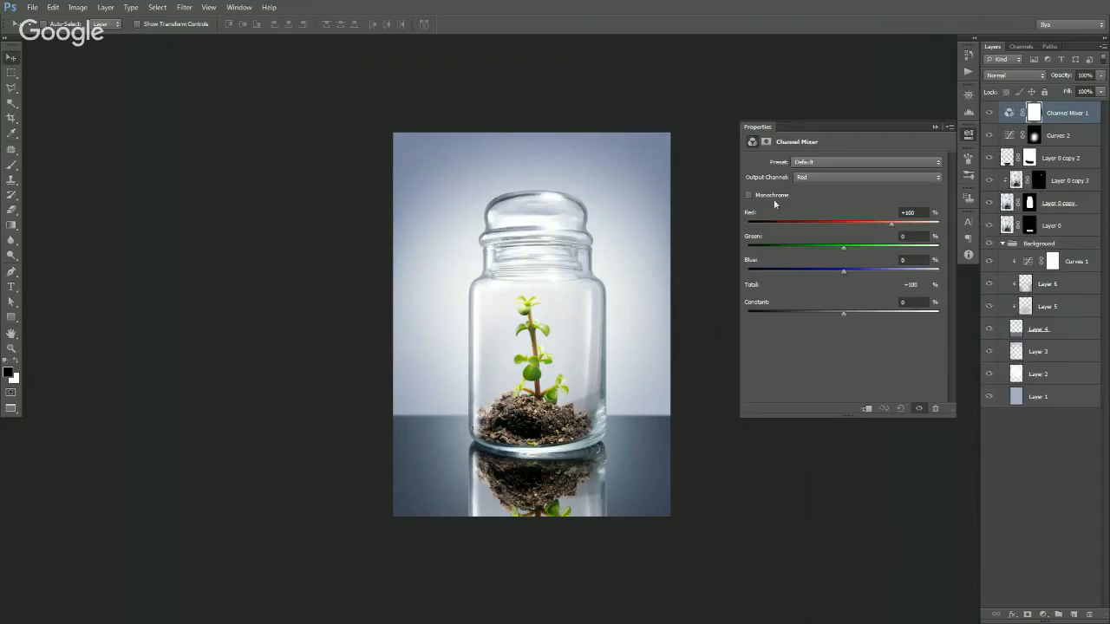
left_click(771, 199)
left_click(969, 135)
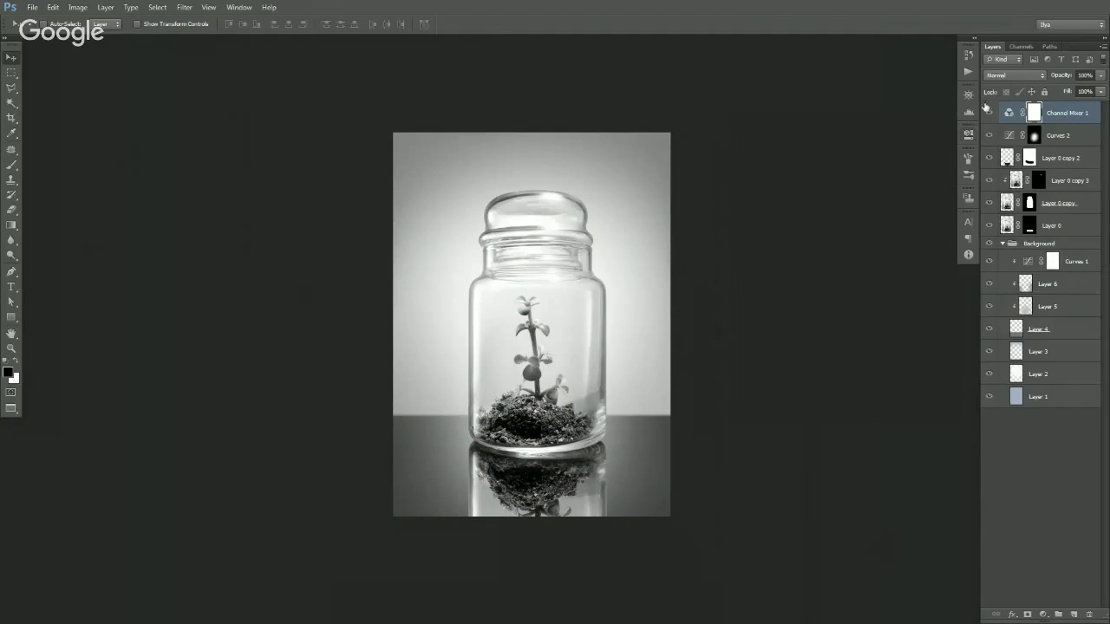
- Set the Channel Mixer layer to Overlay at 28% fill and compare the image with and without it
left_click(1015, 76)
left_click(1004, 227)
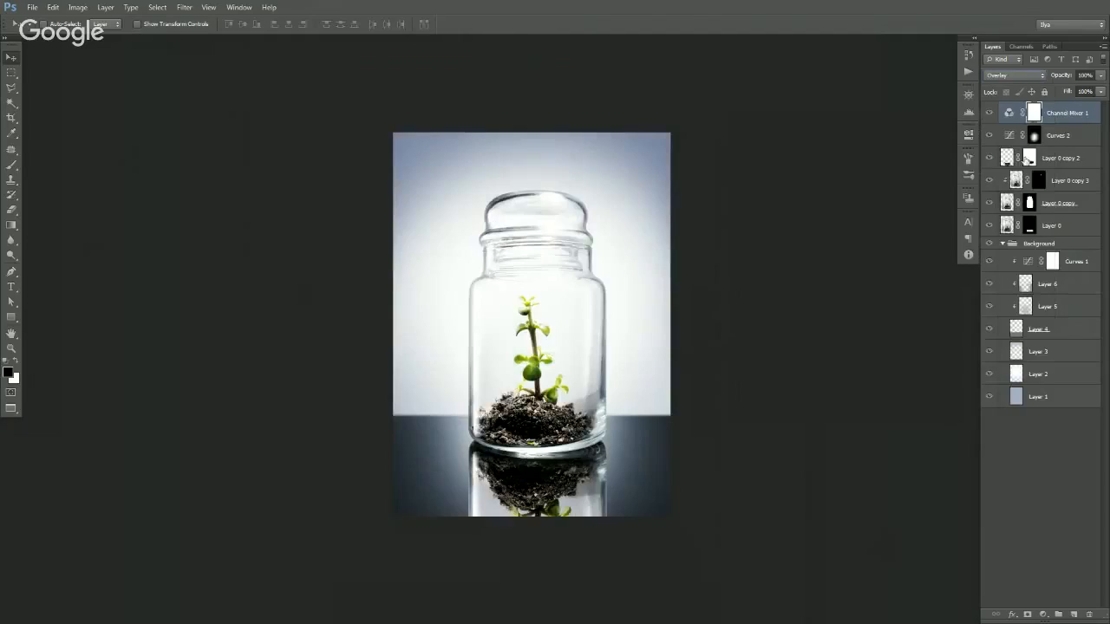
left_click(1100, 92)
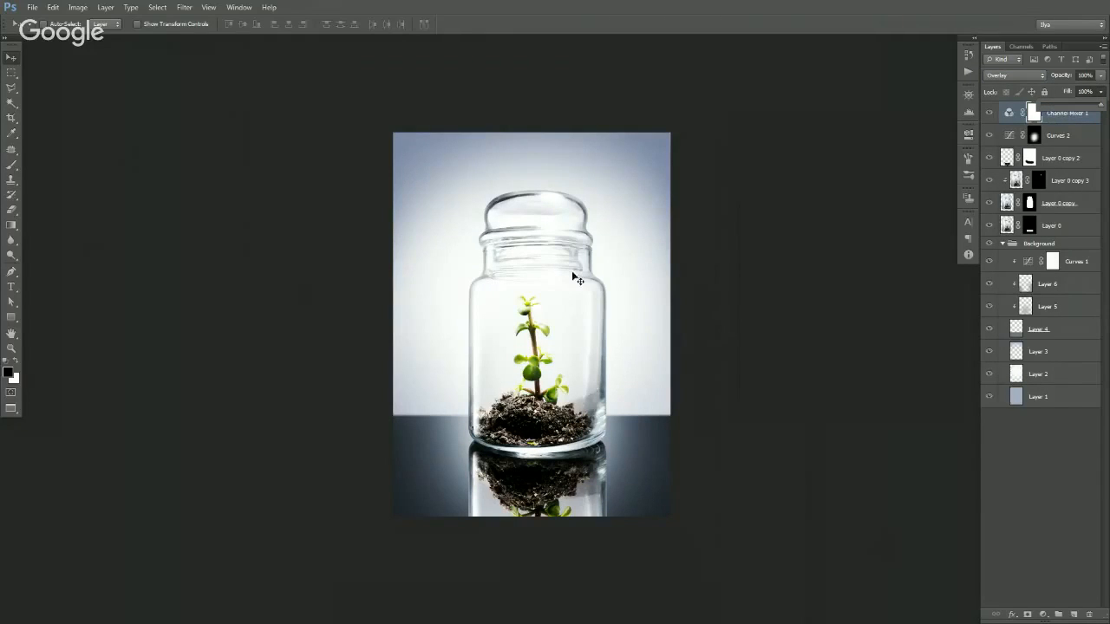
left_click(1063, 106)
left_click_drag(1061, 105, 1057, 106)
left_click(1017, 117)
left_click(989, 114)
left_click(989, 114)
left_click(989, 114)
left_click(989, 114)
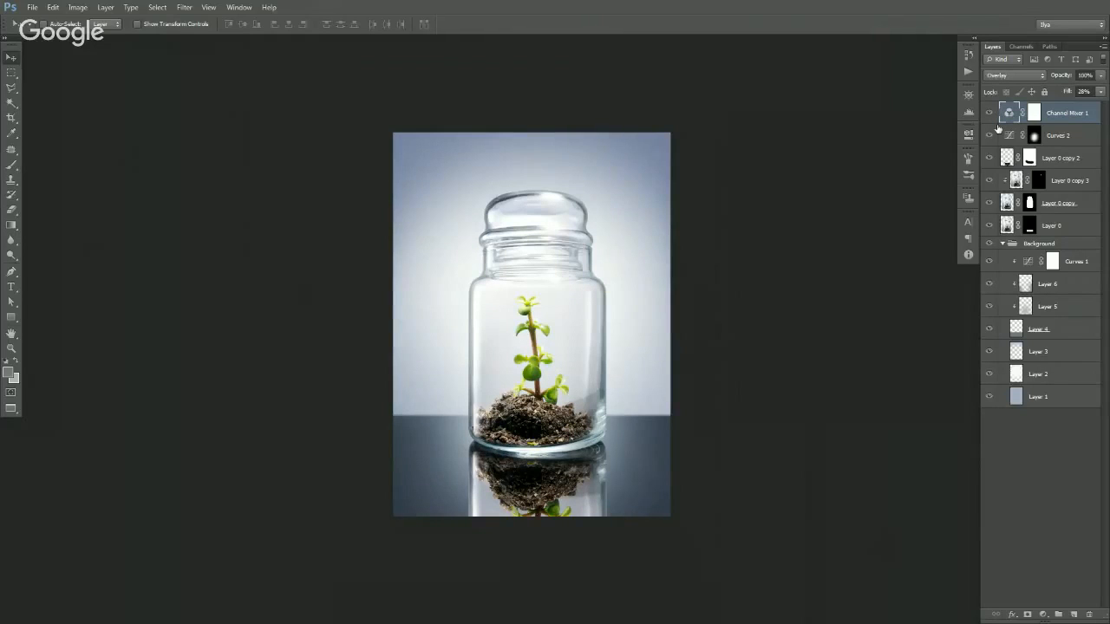
- Select the jar's glass interior around the plant with the Magic Wand, adding the shaded areas above the soil and along the right edge
left_click(564, 354, "ctrl+alt")
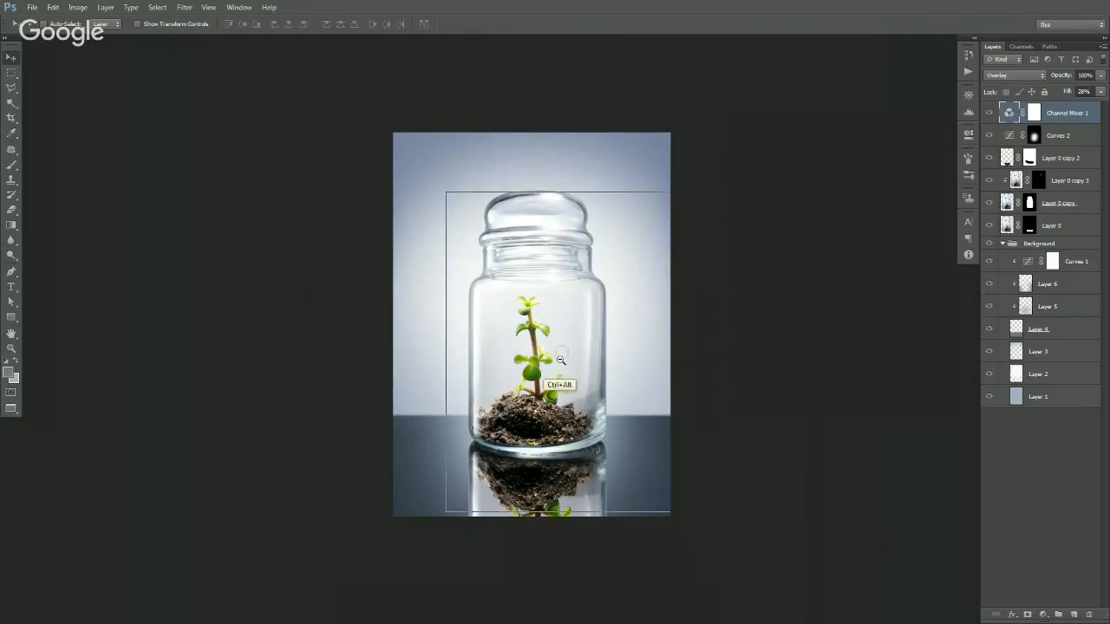
left_click_drag(569, 381, 581, 419)
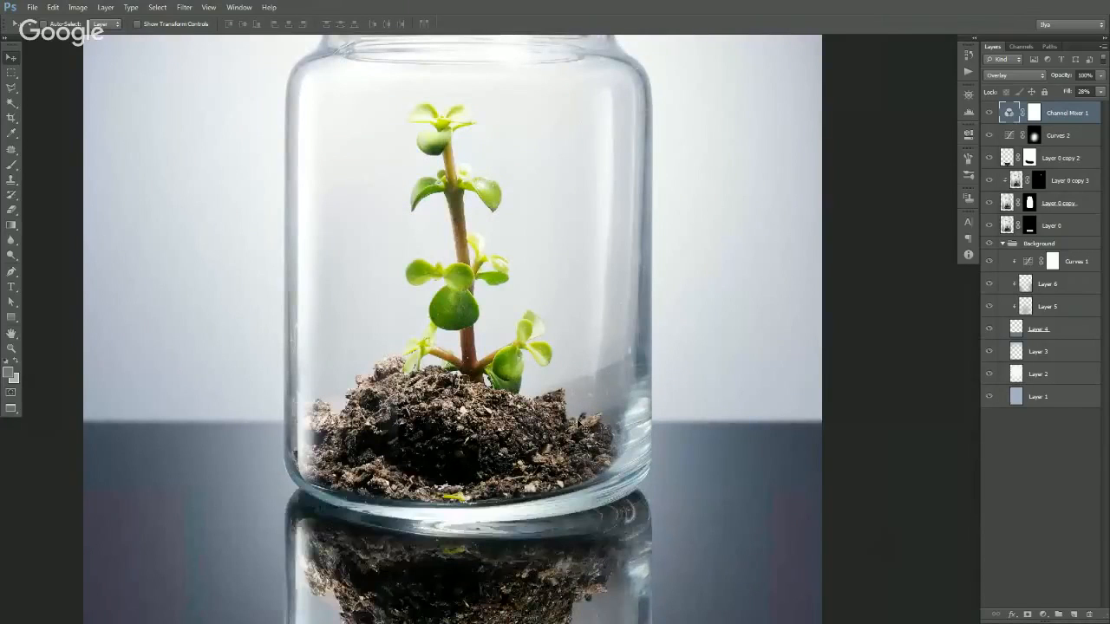
scroll(587, 408, "up", 3)
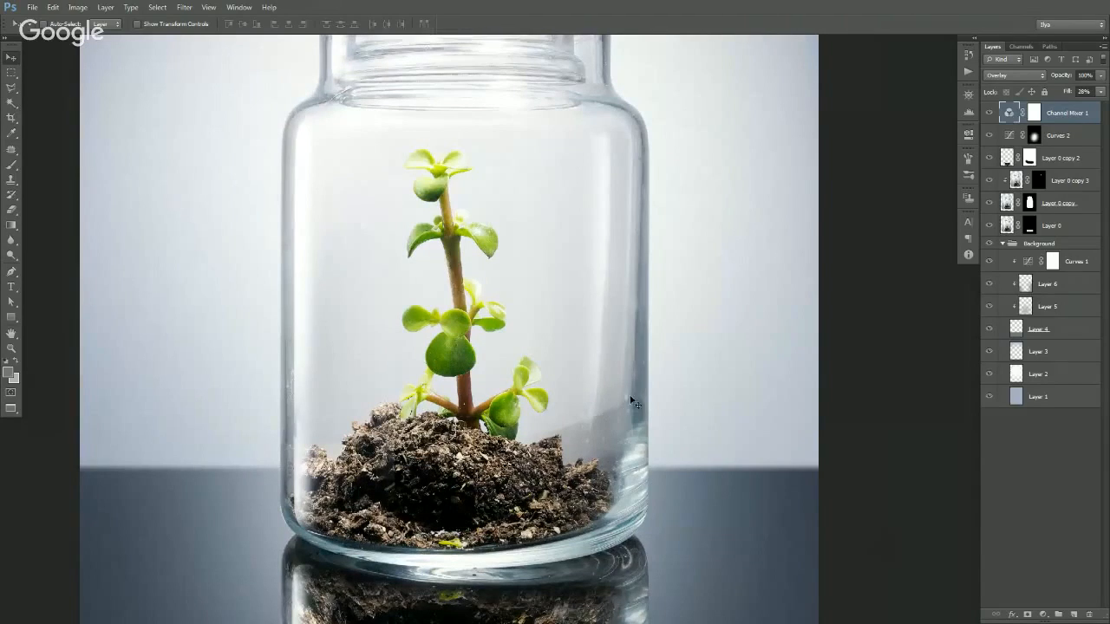
scroll(582, 459, "up", 1)
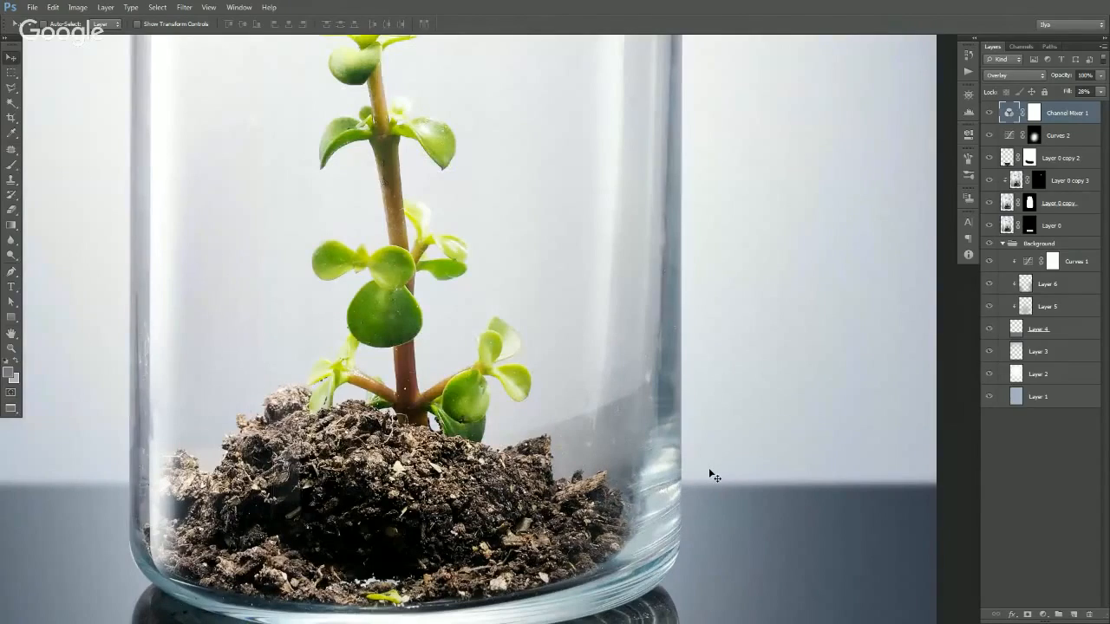
scroll(637, 440, "up", 1)
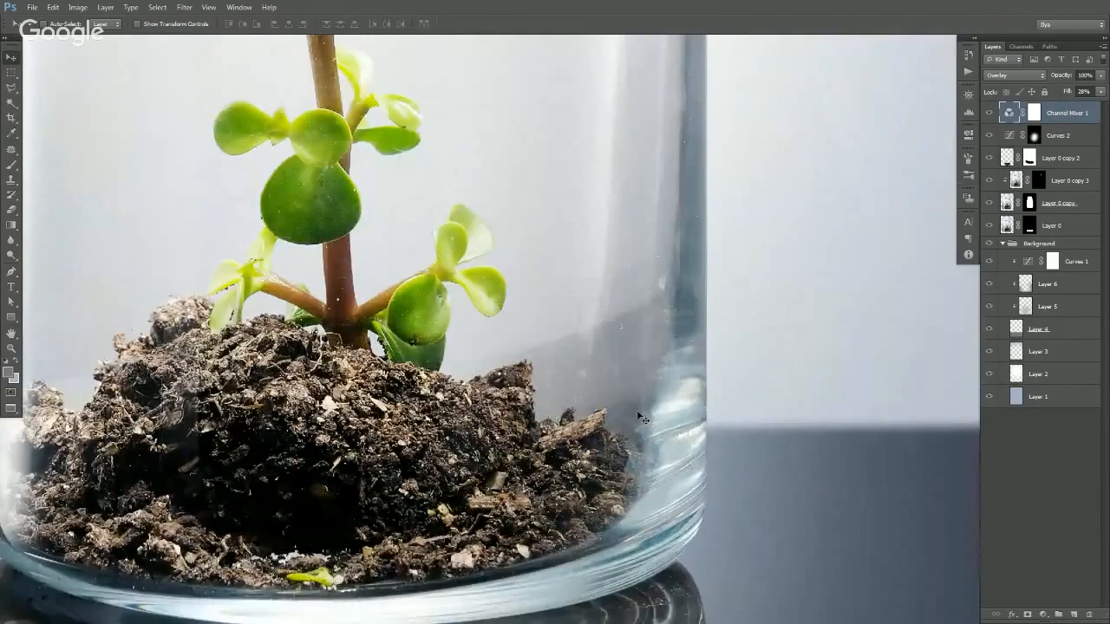
key("w")
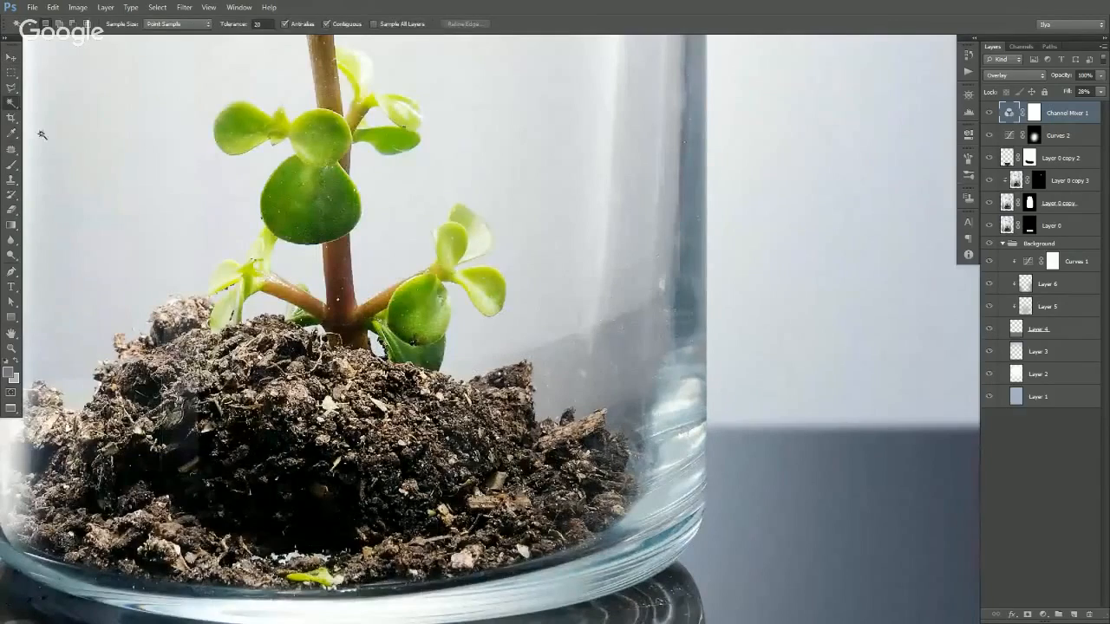
right_click(10, 108)
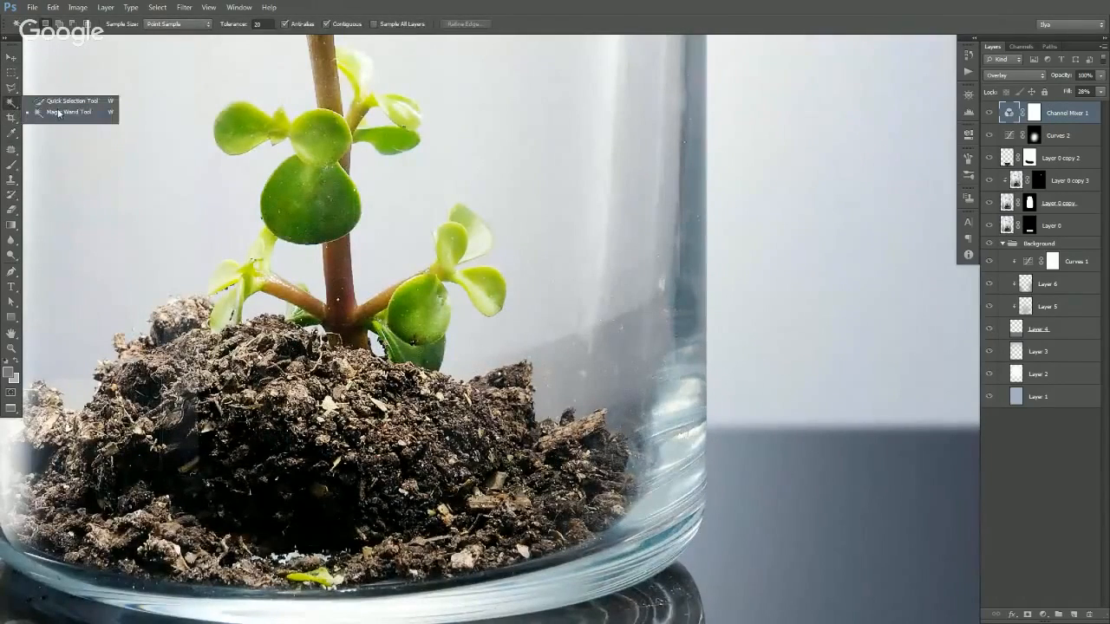
left_click(58, 112)
left_click(563, 394)
left_click(612, 403, "shift")
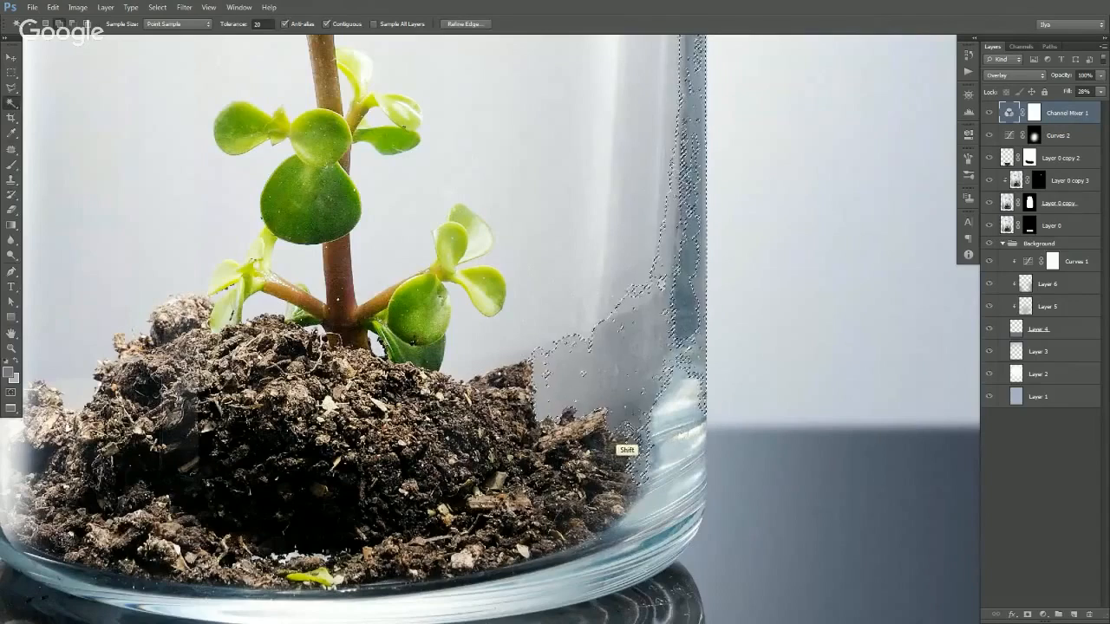
left_click(517, 355, "shift")
left_click(598, 258, "shift")
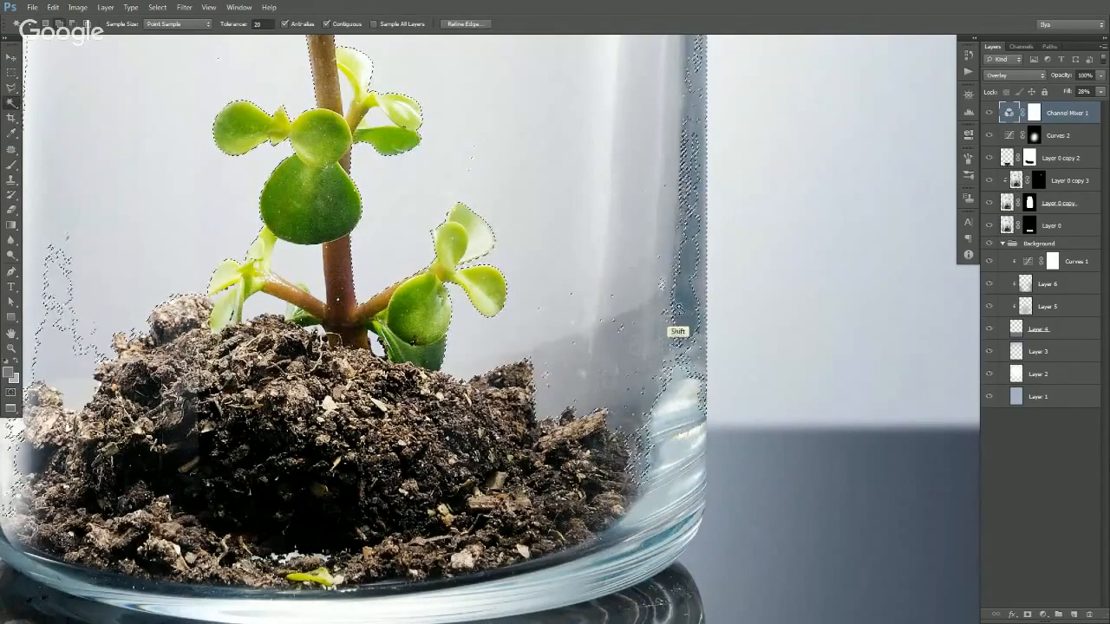
left_click(681, 328, "shift")
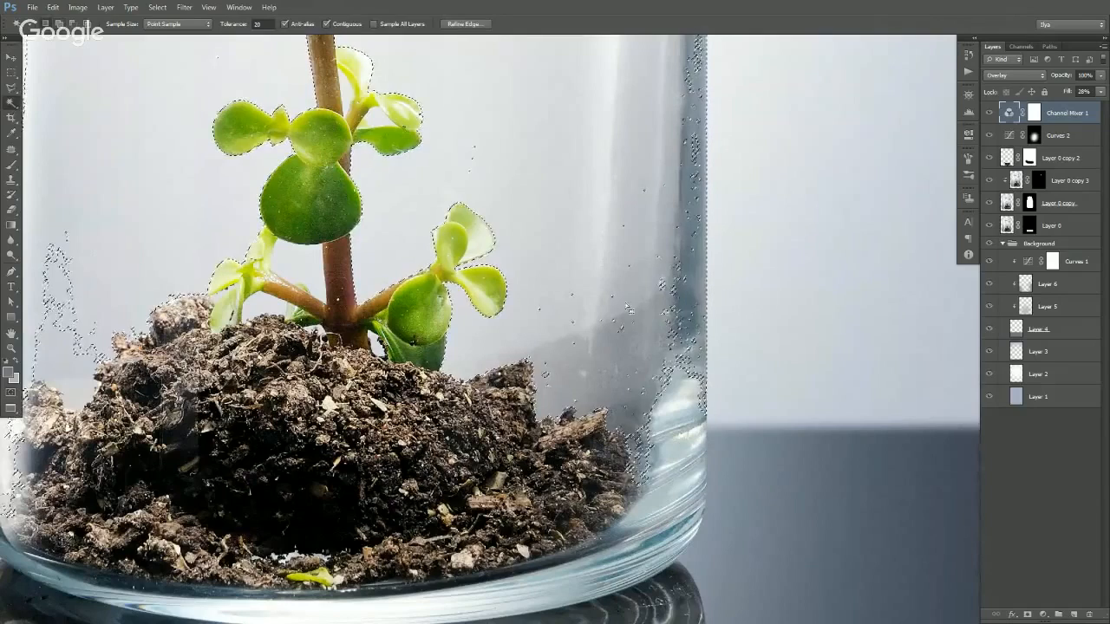
- Add the missed specks in the glass just above the soil's right side to the selection with a freehand Lasso
key("l")
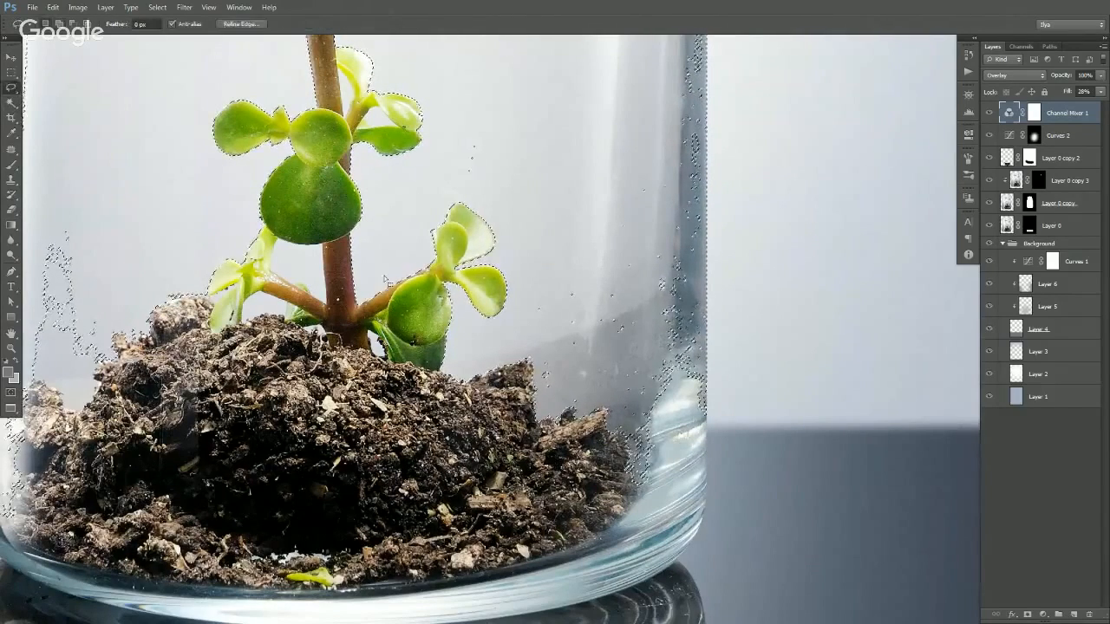
left_click(6, 91)
left_click(62, 90)
mouse_move(525, 280)
left_mouse_down()
mouse_move(545, 409)
mouse_move(564, 394)
mouse_move(565, 412)
mouse_move(604, 406)
left_mouse_up()
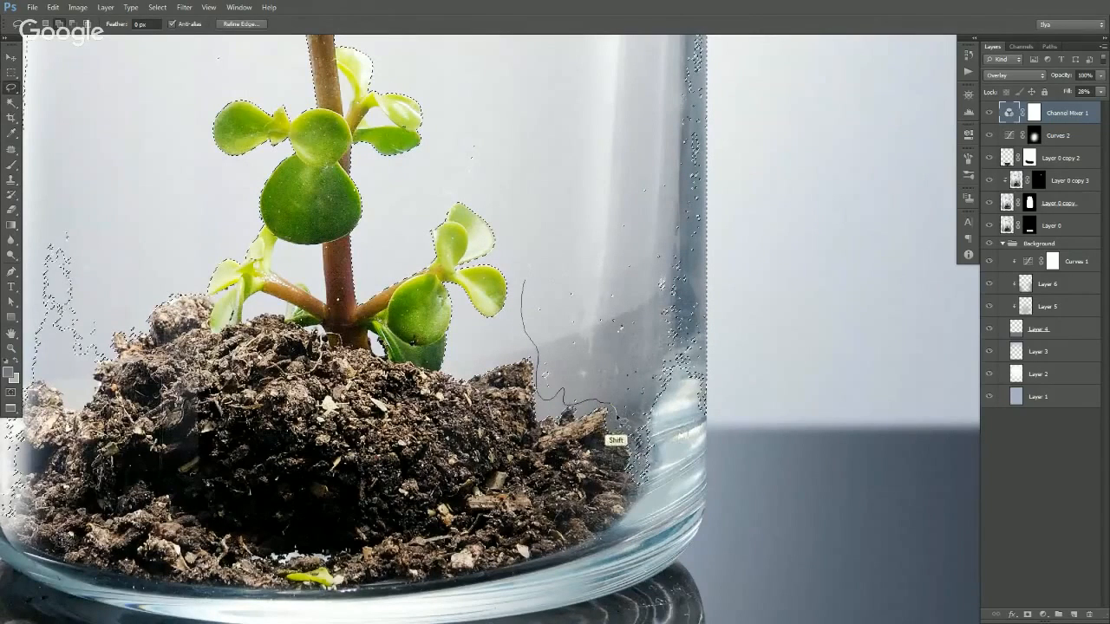
mouse_move(683, 419)
left_mouse_down()
mouse_move(700, 397)
mouse_move(705, 308)
mouse_move(691, 91)
mouse_move(615, 83)
mouse_move(537, 152)
mouse_move(558, 327)
left_mouse_up()
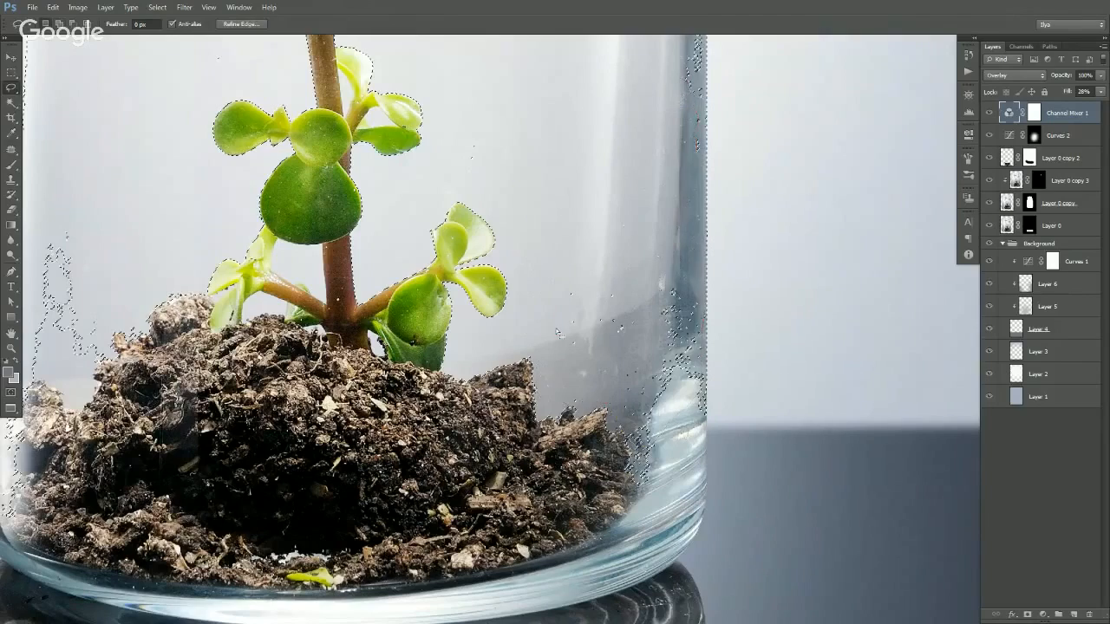
left_click(560, 336, "ctrl+alt")
mouse_move(514, 201)
left_mouse_down()
mouse_move(488, 193)
mouse_move(531, 175)
mouse_move(518, 210)
left_mouse_up()
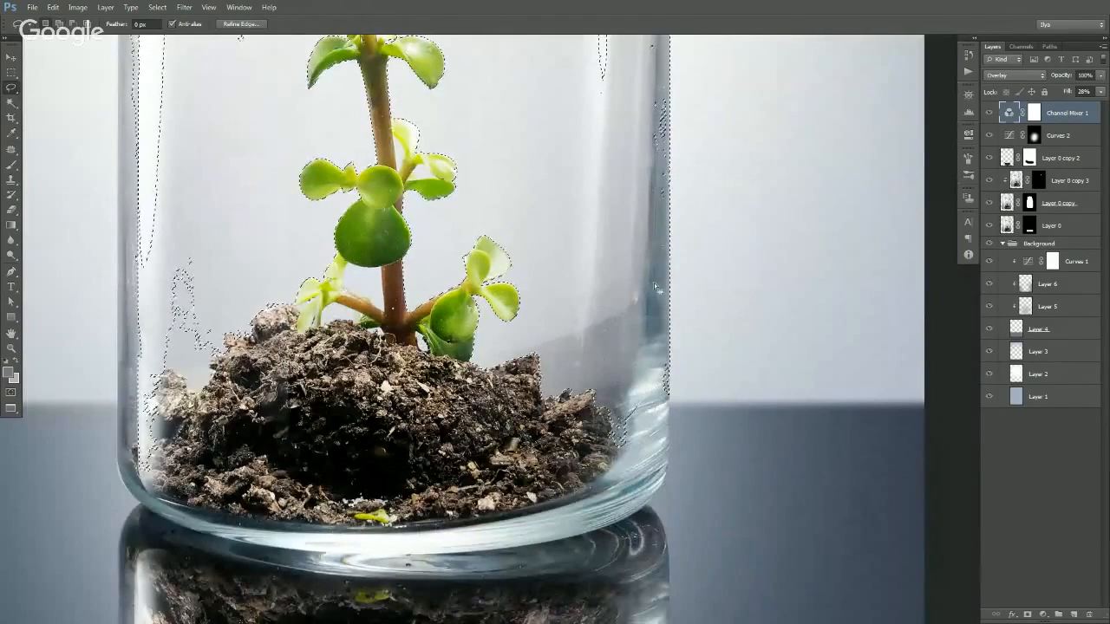
- Add the unselected patches along the upper right side of the glass to the selection with the Polygonal Lasso
key("v")
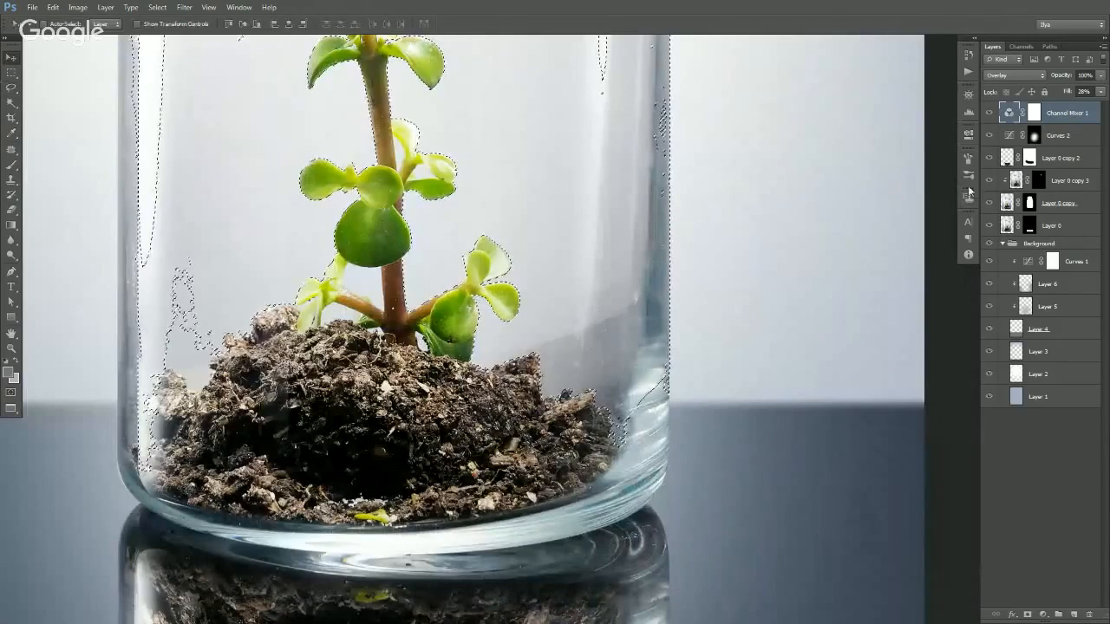
key("l")
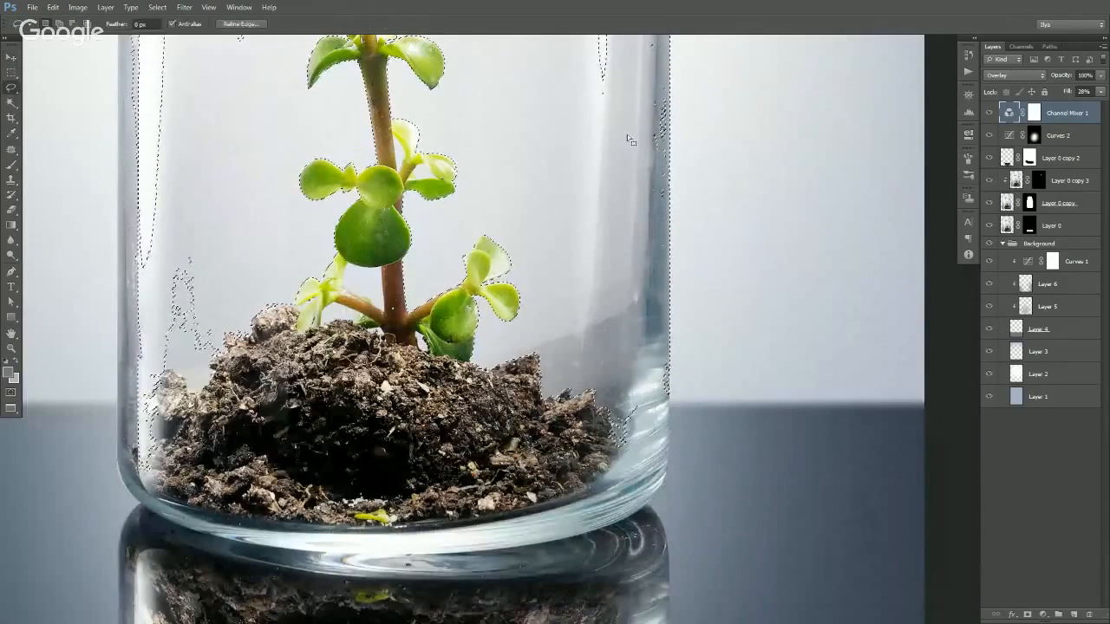
key("shift+l")
left_click(579, 233, "shift")
left_click(666, 230)
left_click(668, 65)
left_click(573, 79)
left_click(553, 148)
double_click(559, 168)
key("v")
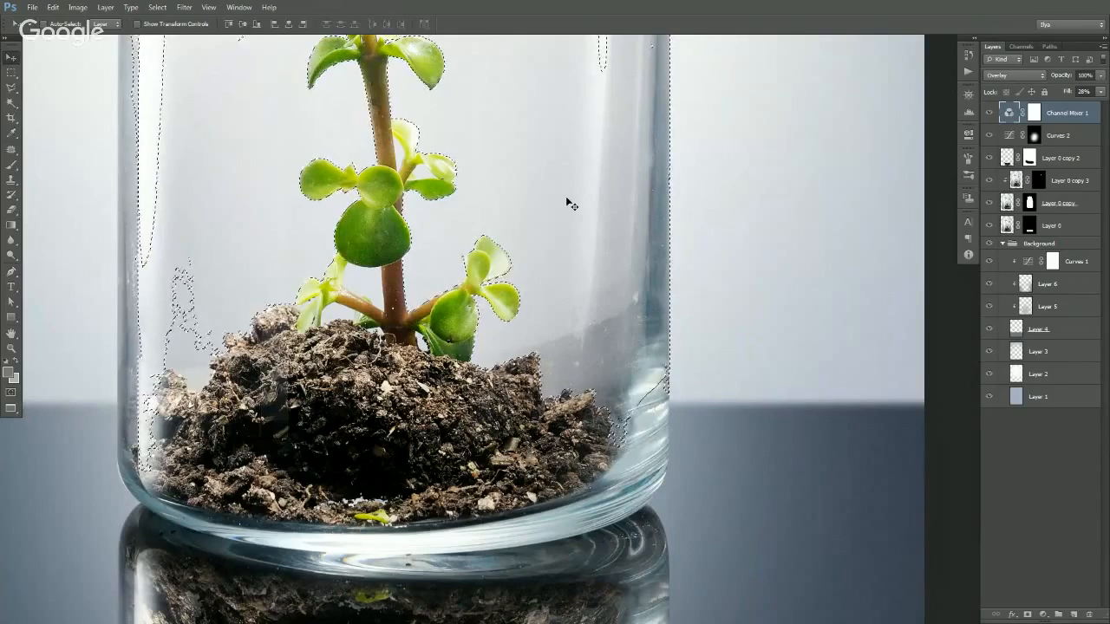
left_click_drag(699, 362, 721, 422)
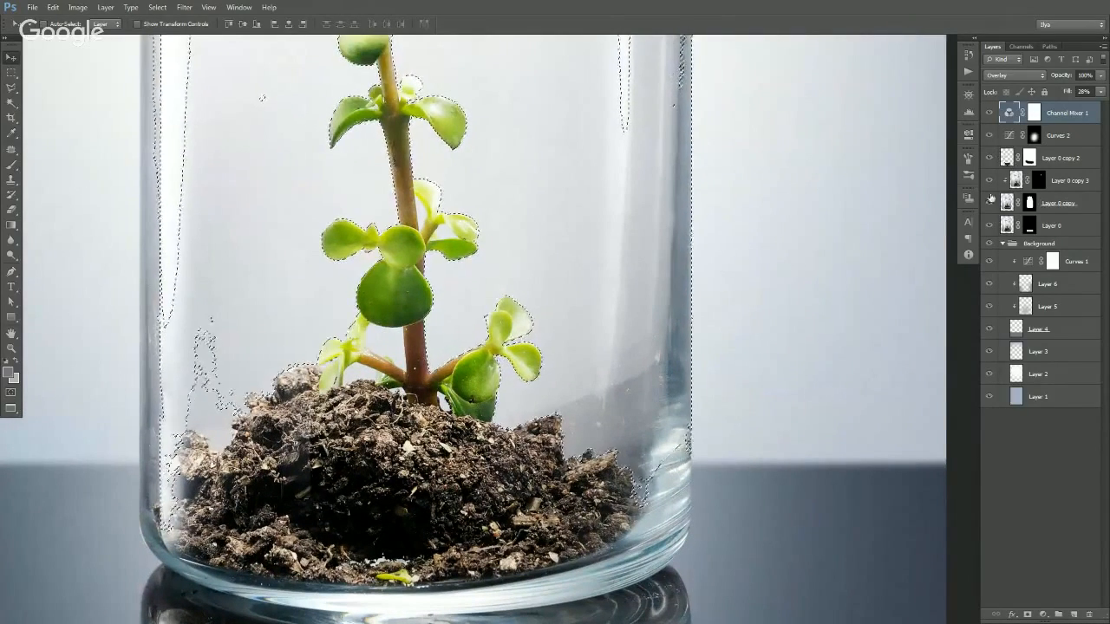
- Duplicate Layer 0 copy as a clipped layer and replace the duplicate's mask with one made from the glass selection
left_click(1016, 181)
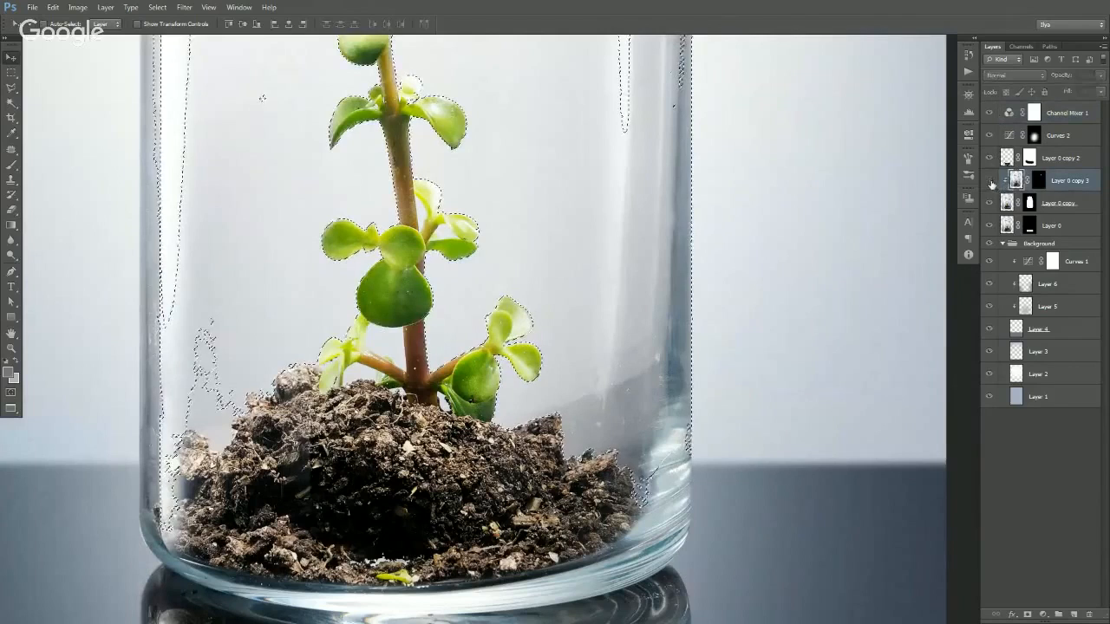
left_click(1006, 202)
left_click_drag(1005, 202, 1075, 613)
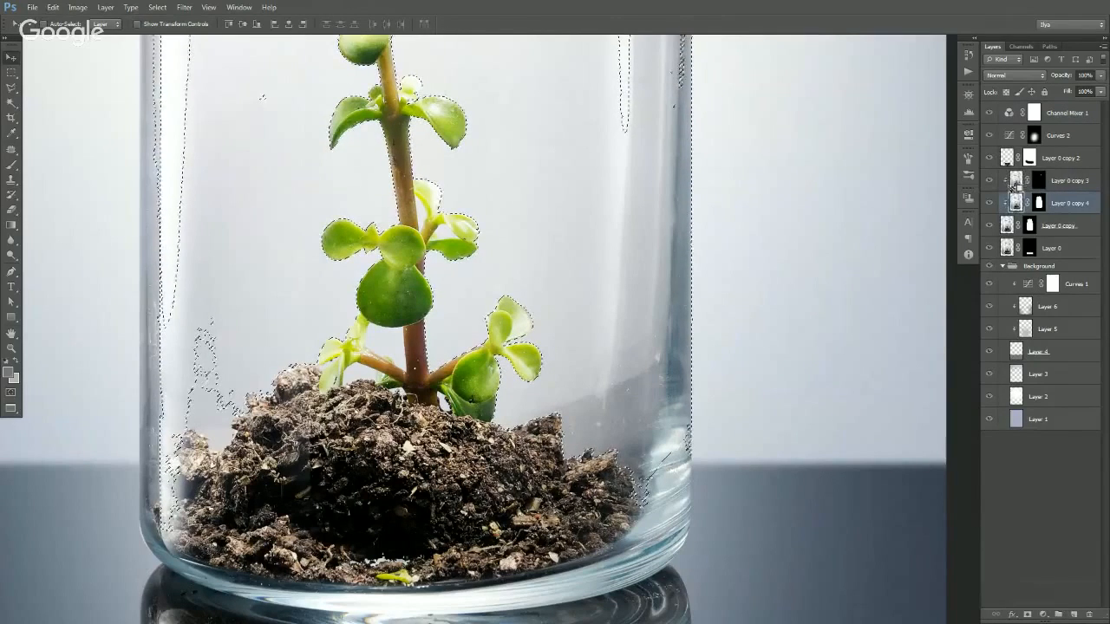
left_click(1037, 203)
right_click(1037, 204)
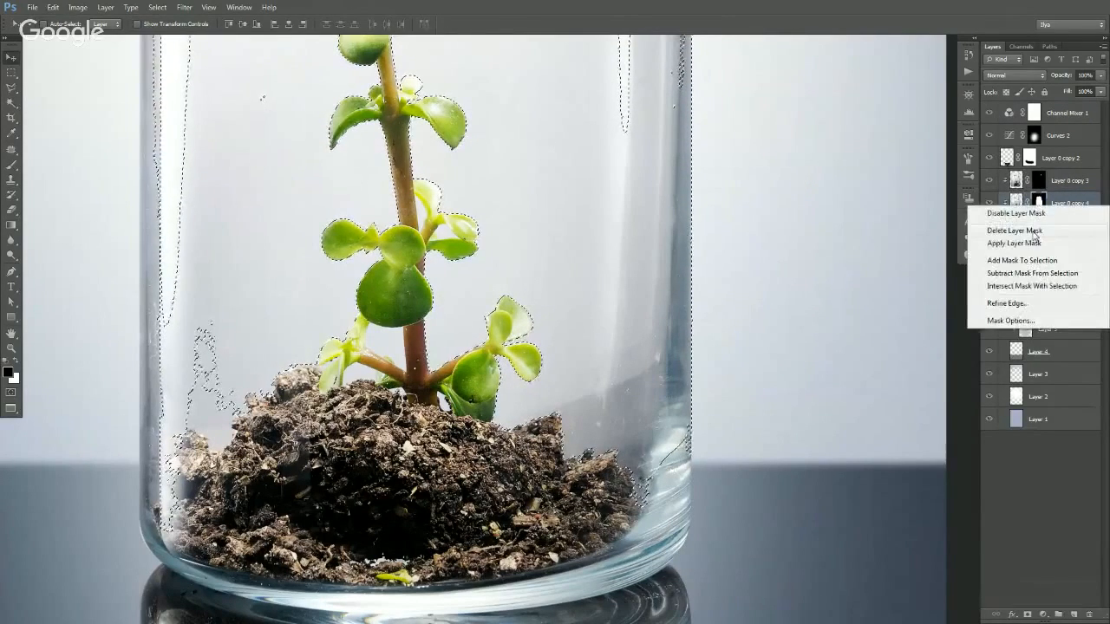
left_click(1035, 230)
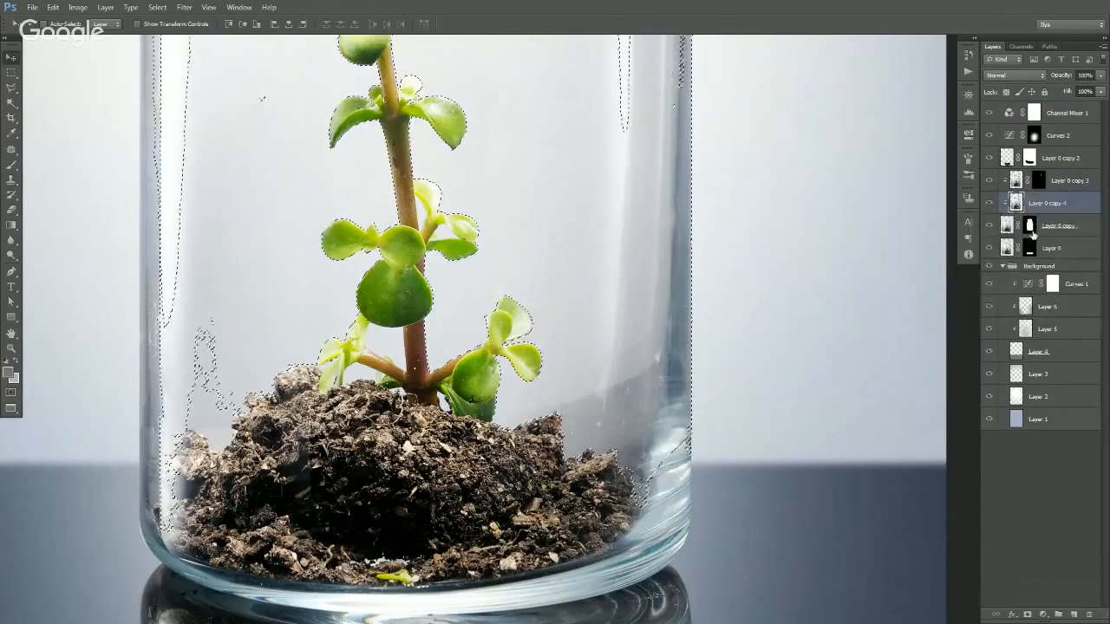
left_click(1027, 614)
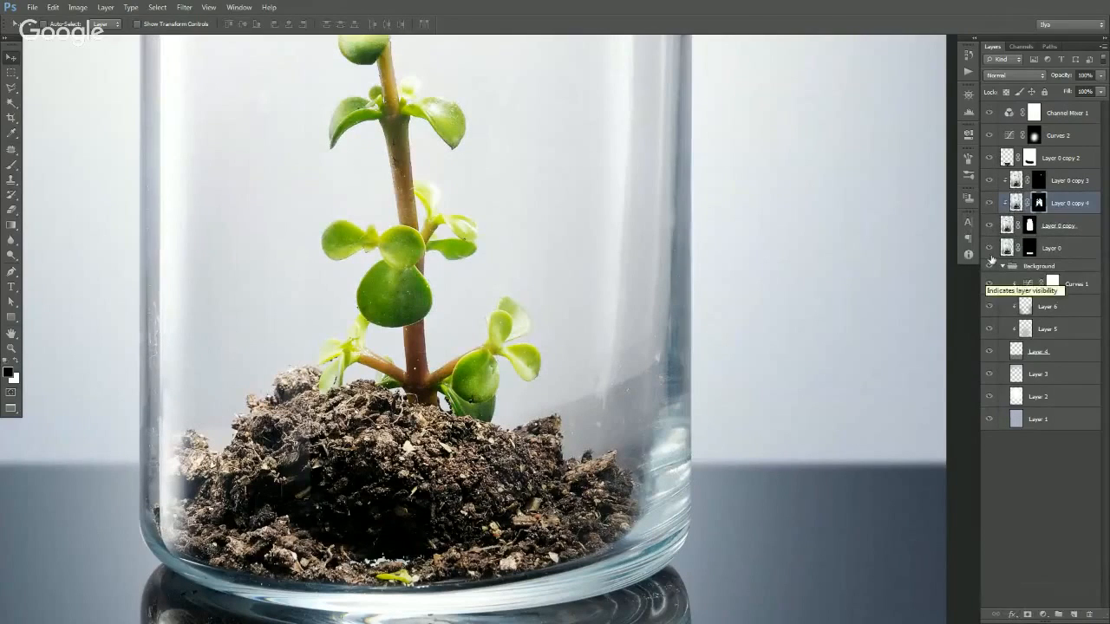
- Target the image of Layer 0 copy 4 instead of its mask and bring the layer to the top of the stack
left_click(1037, 206)
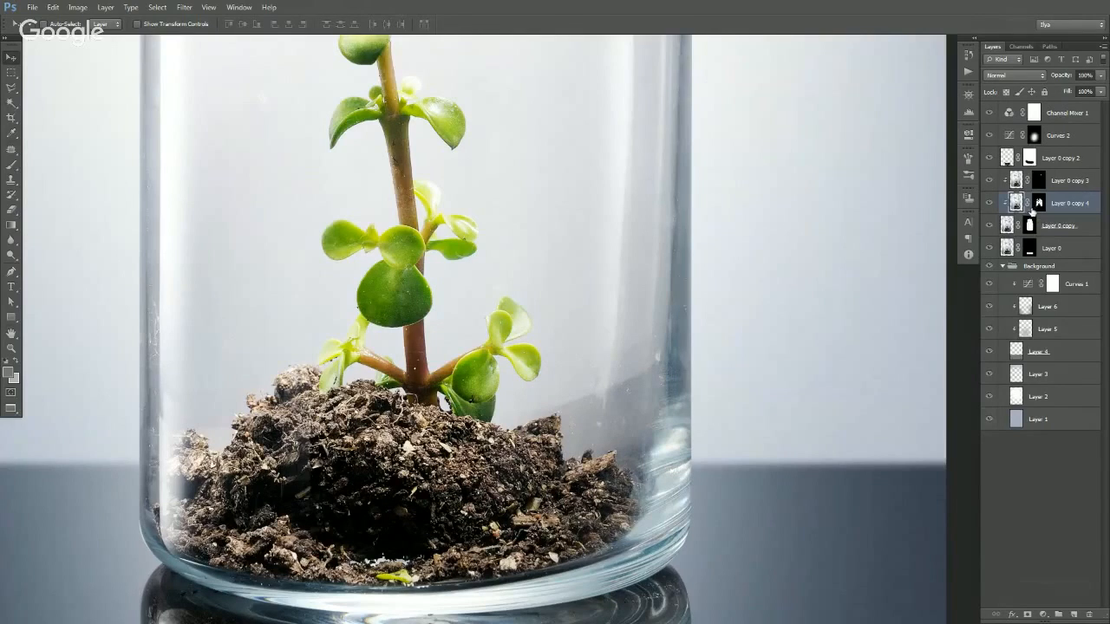
key("m")
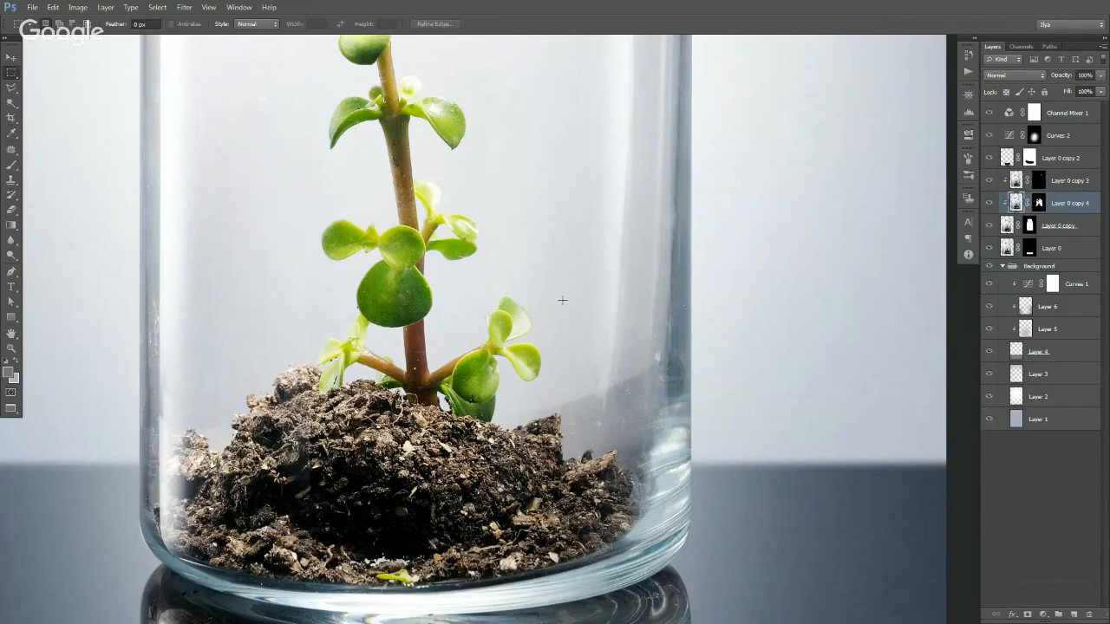
left_click_drag(562, 175, 555, 255)
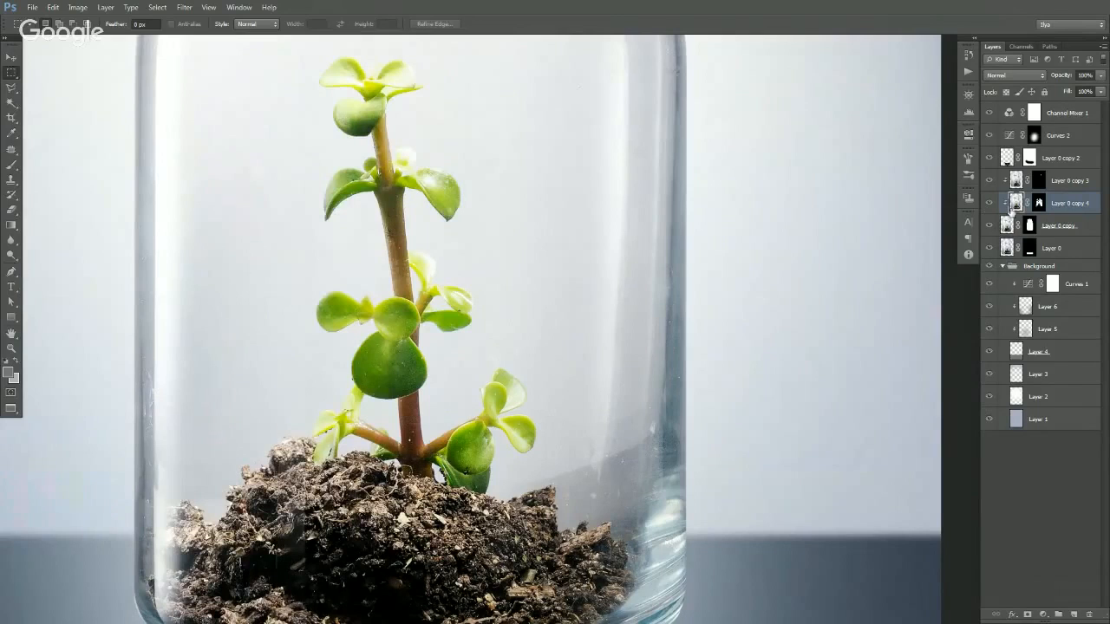
key("v")
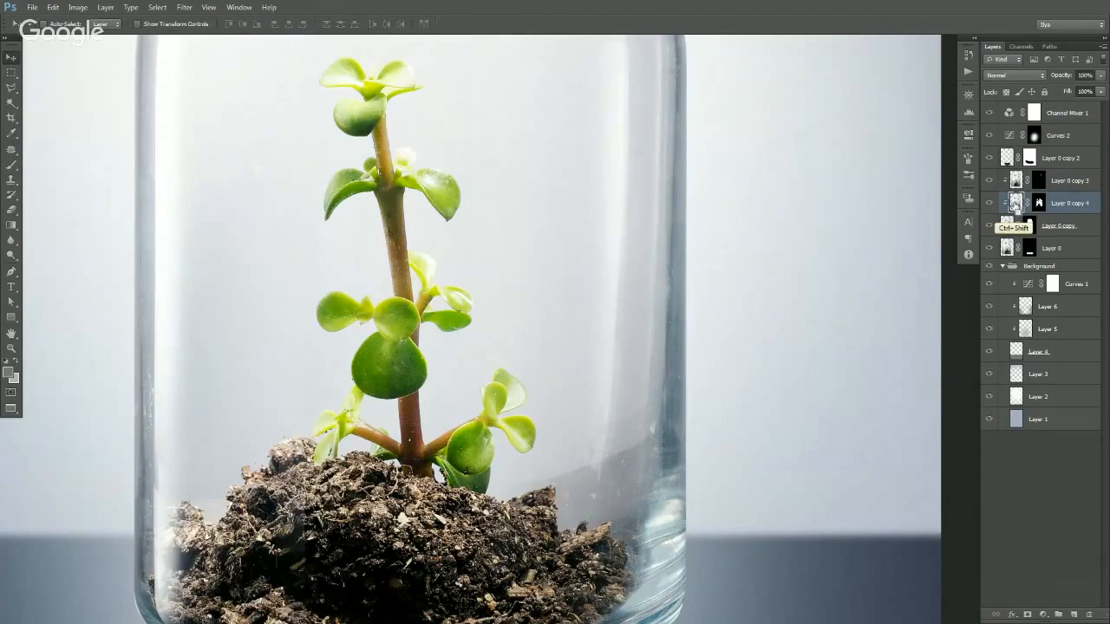
key("ctrl+shift+bracketright")
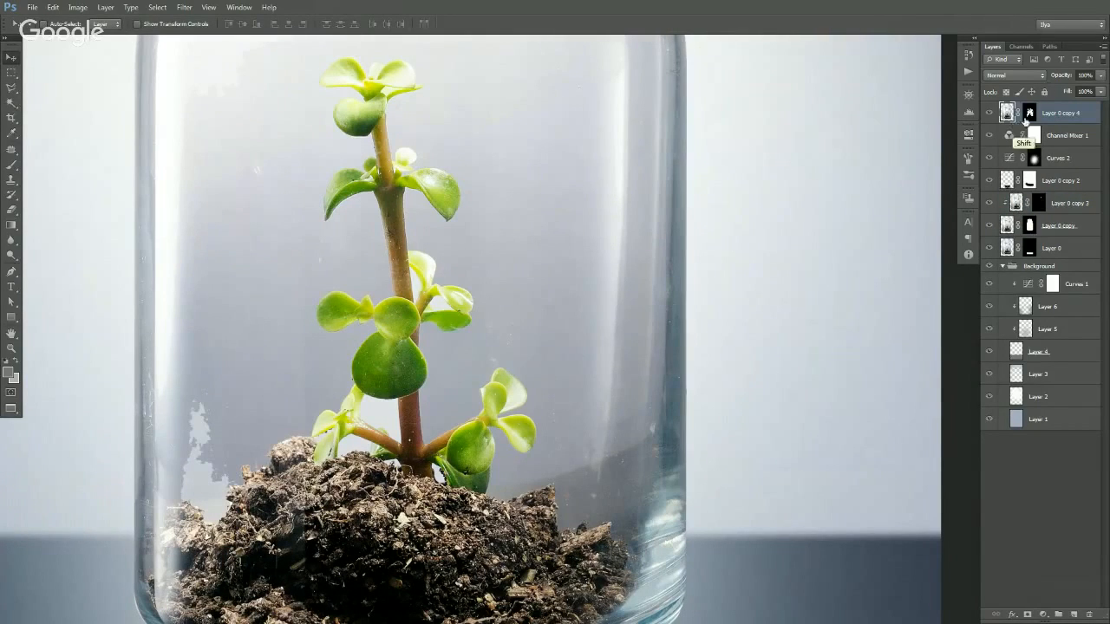
- Clone clean glass over the large green leaf low on the plant's right side with the Clone Stamp
left_click_drag(584, 370, 612, 315)
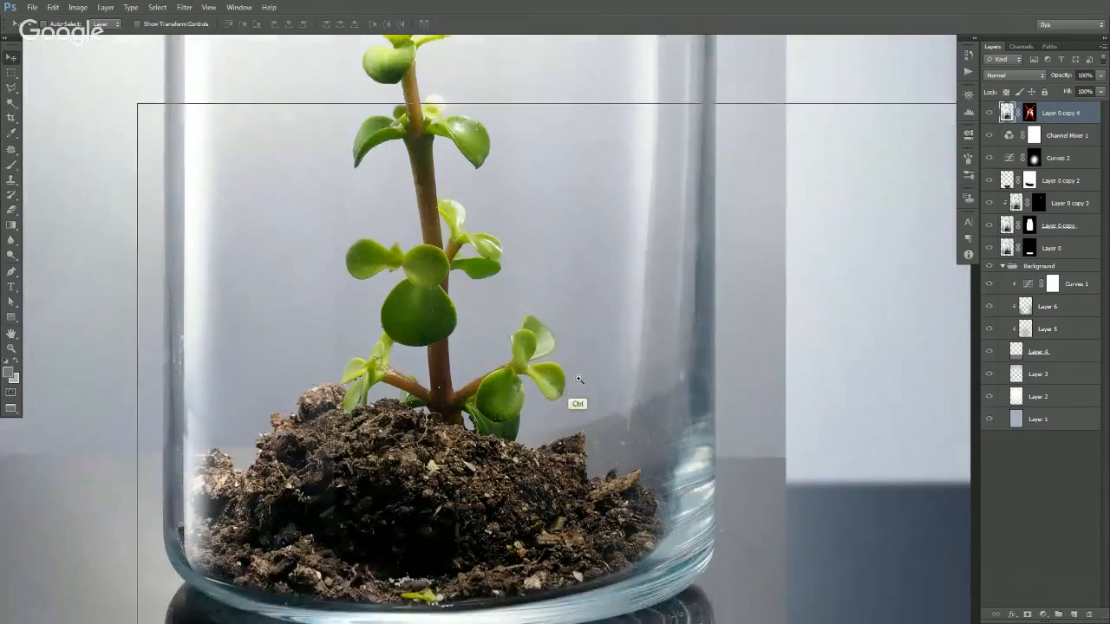
left_click(574, 366, "ctrl")
key("s")
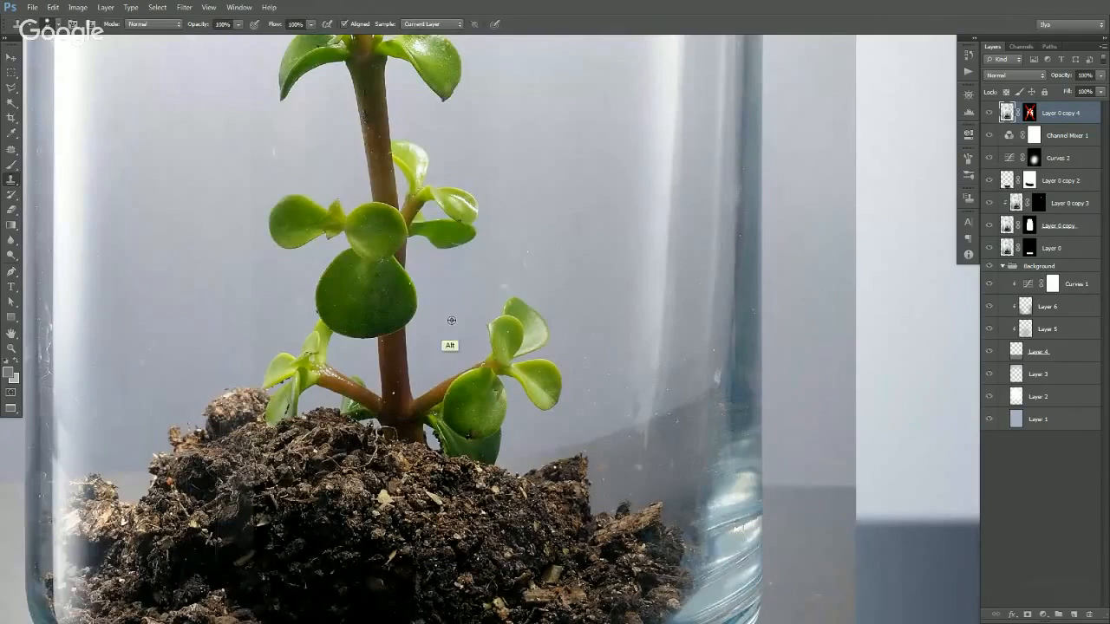
mouse_move(465, 380)
left_mouse_down()
mouse_move(465, 392)
mouse_move(453, 370)
left_mouse_up()
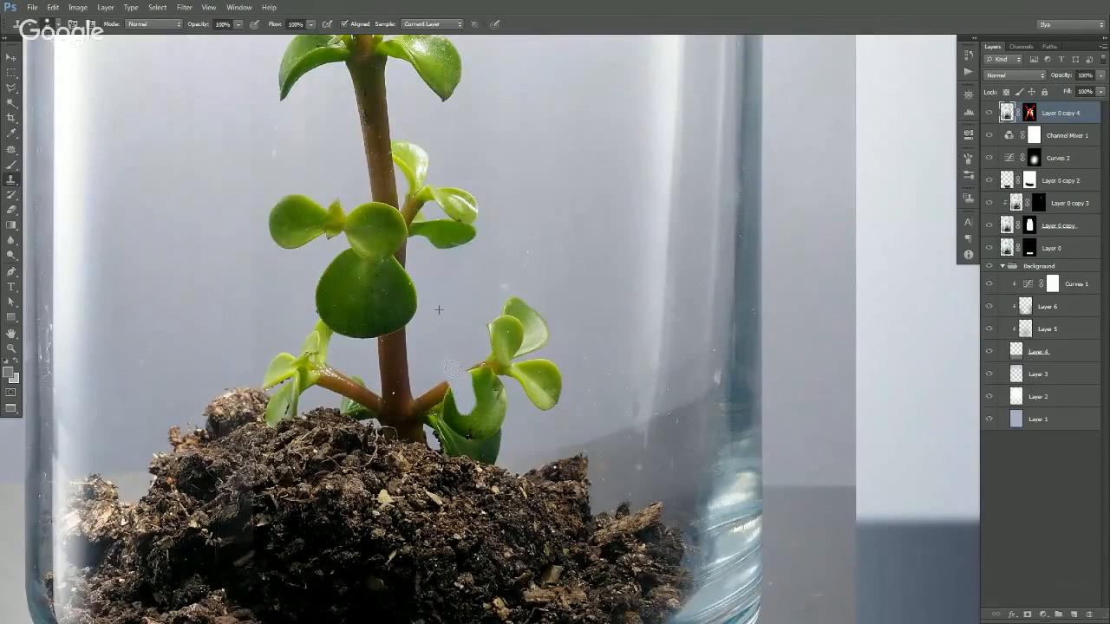
key("ctrl+z")
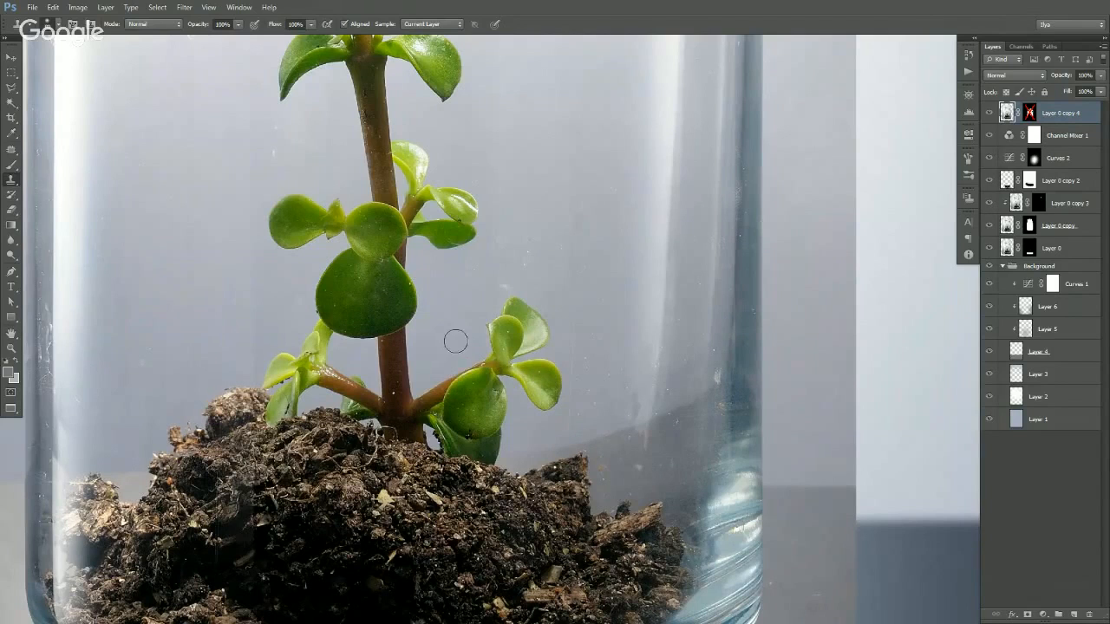
mouse_move(452, 339)
left_mouse_down()
mouse_move(487, 449)
mouse_move(486, 422)
left_mouse_up()
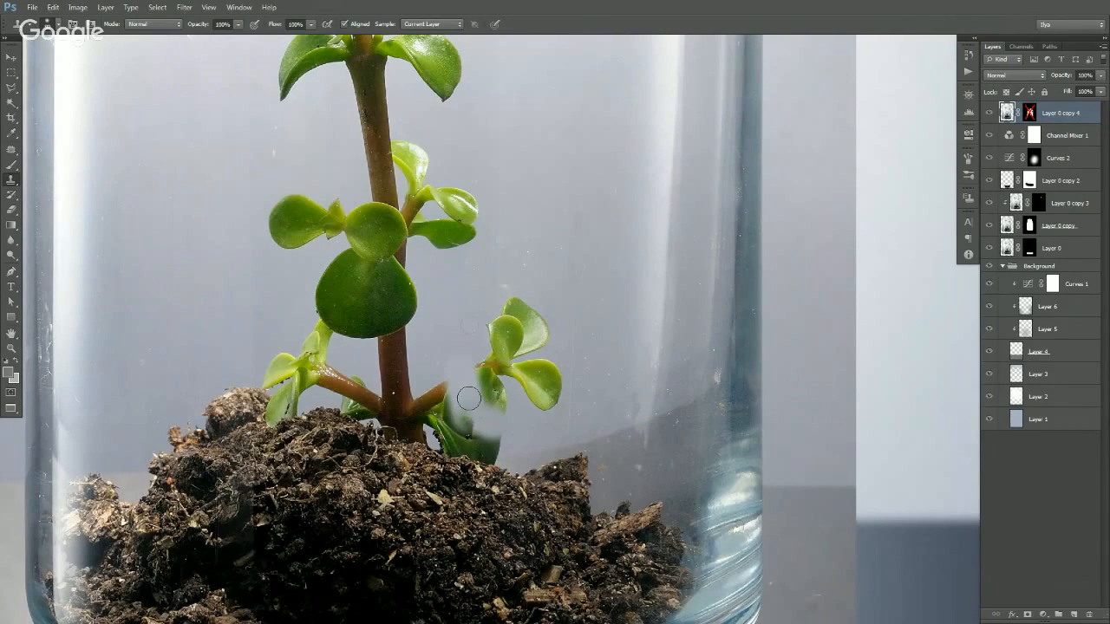
- Try to replace the whole right-hand leaf cluster with clean glass from higher up using the Patch tool
key("j")
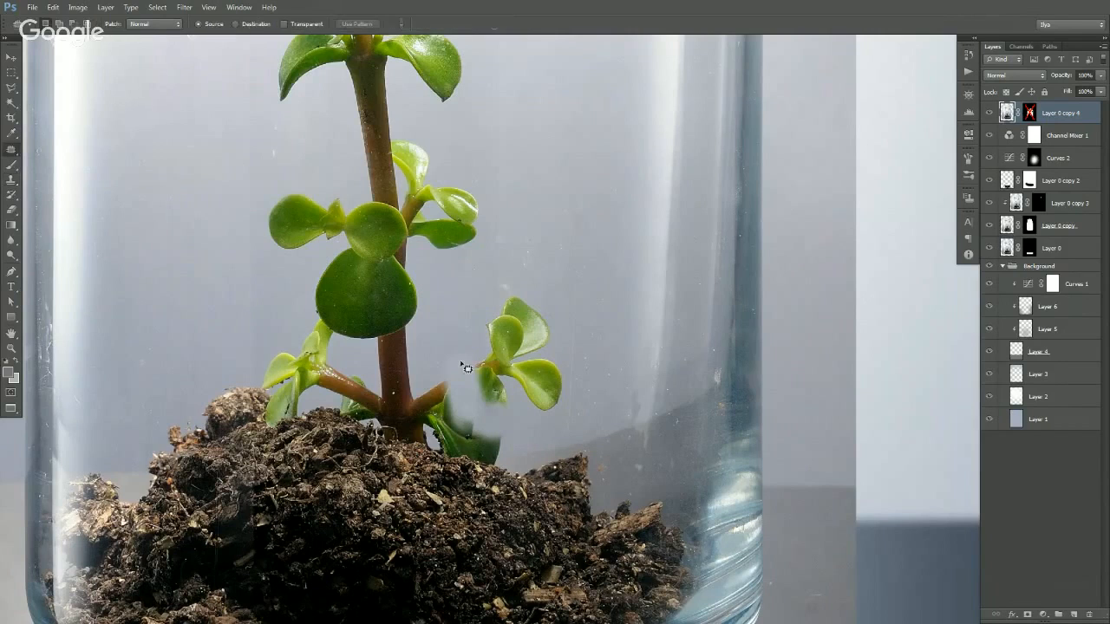
mouse_move(460, 360)
left_mouse_down()
mouse_move(527, 436)
mouse_move(555, 431)
mouse_move(569, 390)
mouse_move(556, 306)
mouse_move(503, 289)
left_mouse_up()
left_click_drag(507, 408, 539, 198)
key("ctrl")
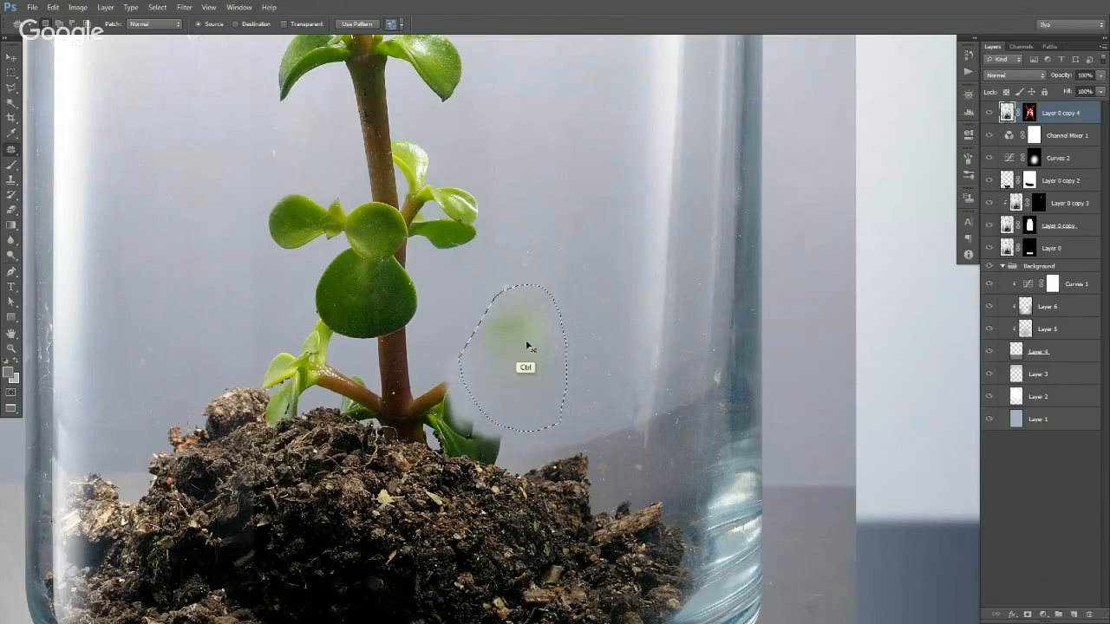
key("ctrl+z")
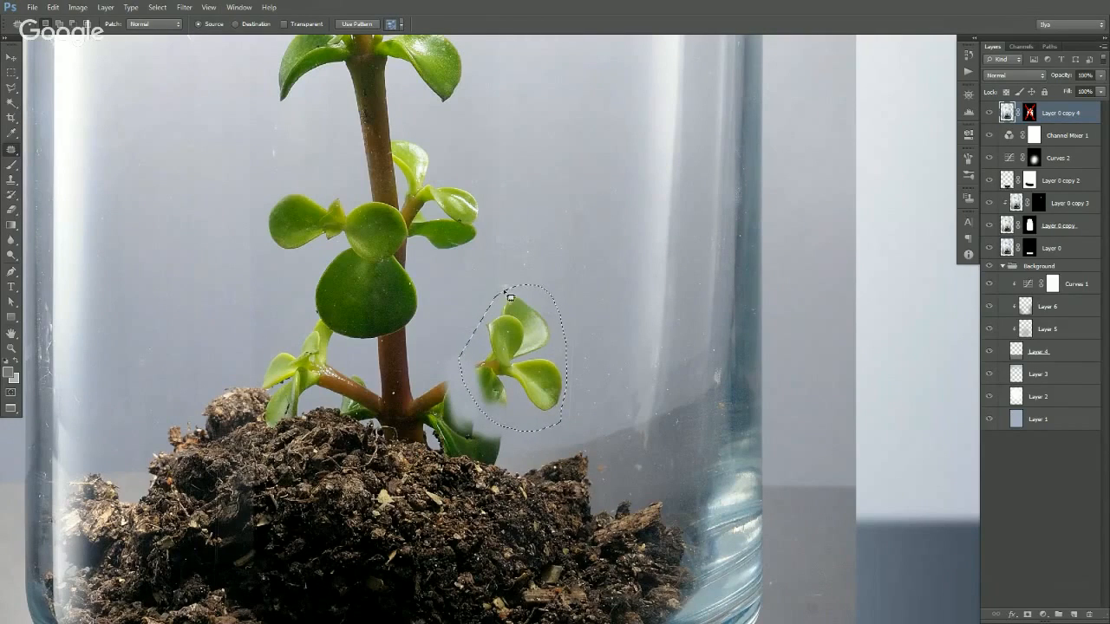
left_click_drag(488, 379, 557, 184)
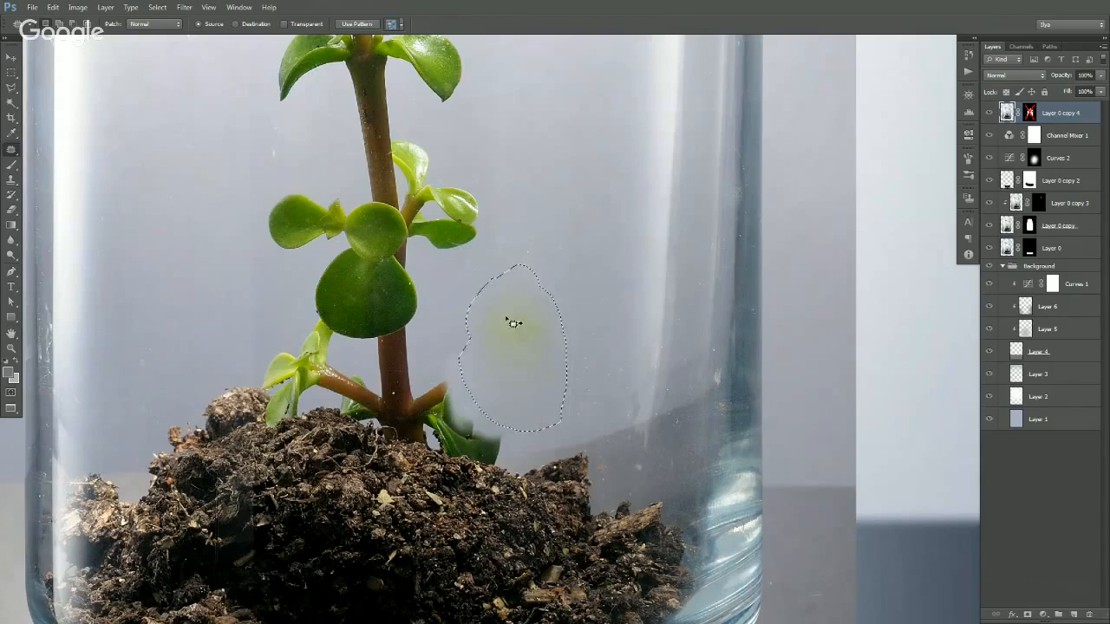
key("ctrl+d")
key("ctrl+alt+z")
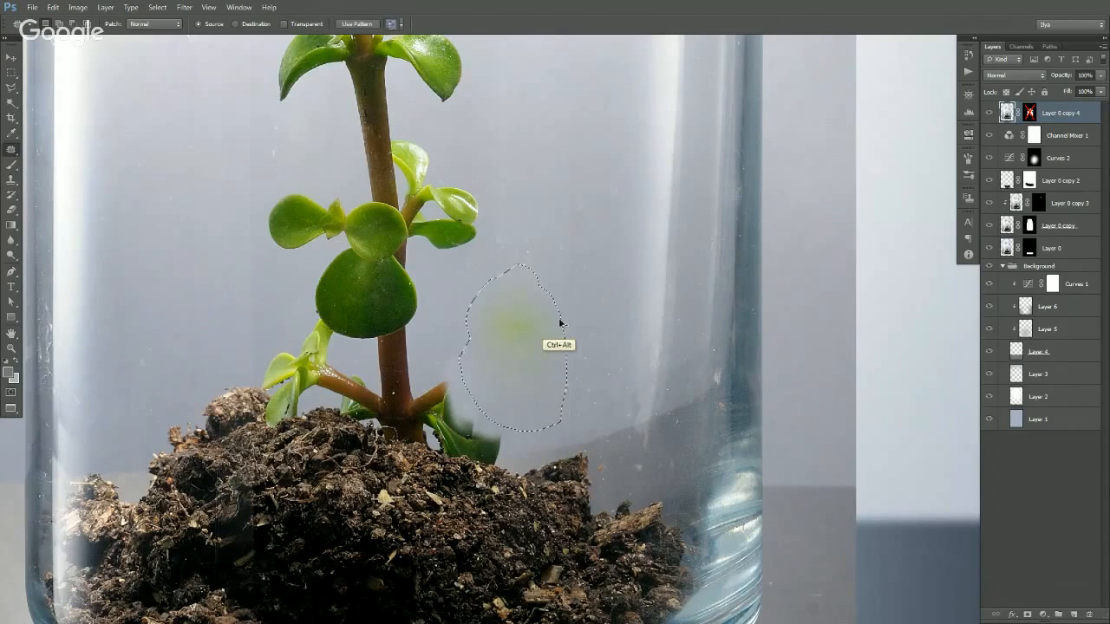
key("ctrl+alt+z")
key("ctrl+d")
- Clone clean glass across the middle of the right-hand leaf cluster to separate its upper and lower leaves
key("s")
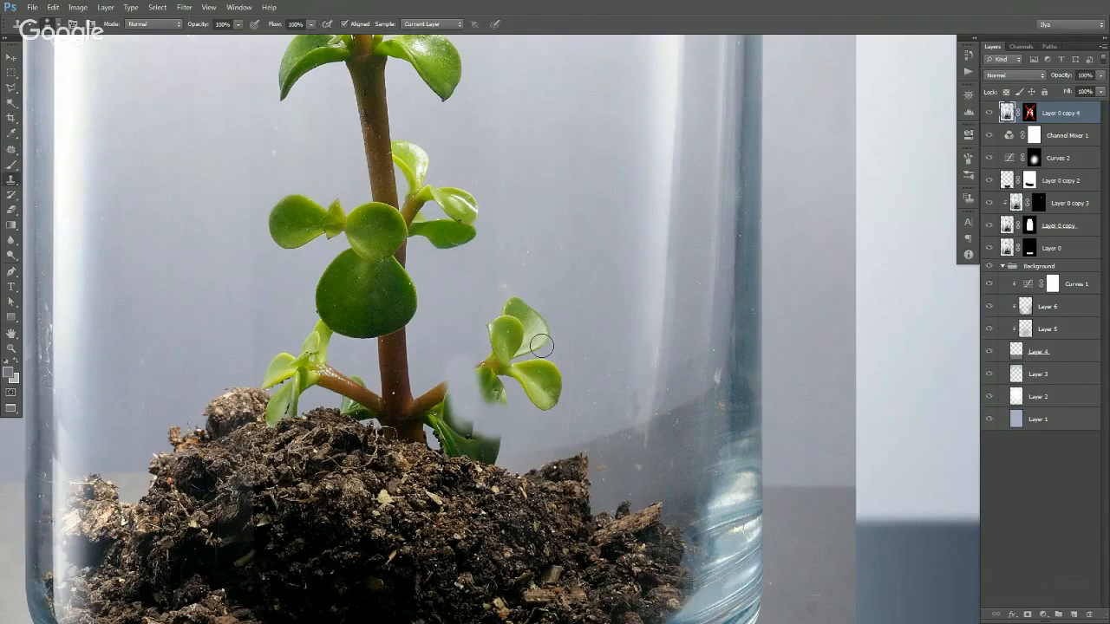
left_click(486, 289, "alt")
left_click_drag(500, 353, 487, 358)
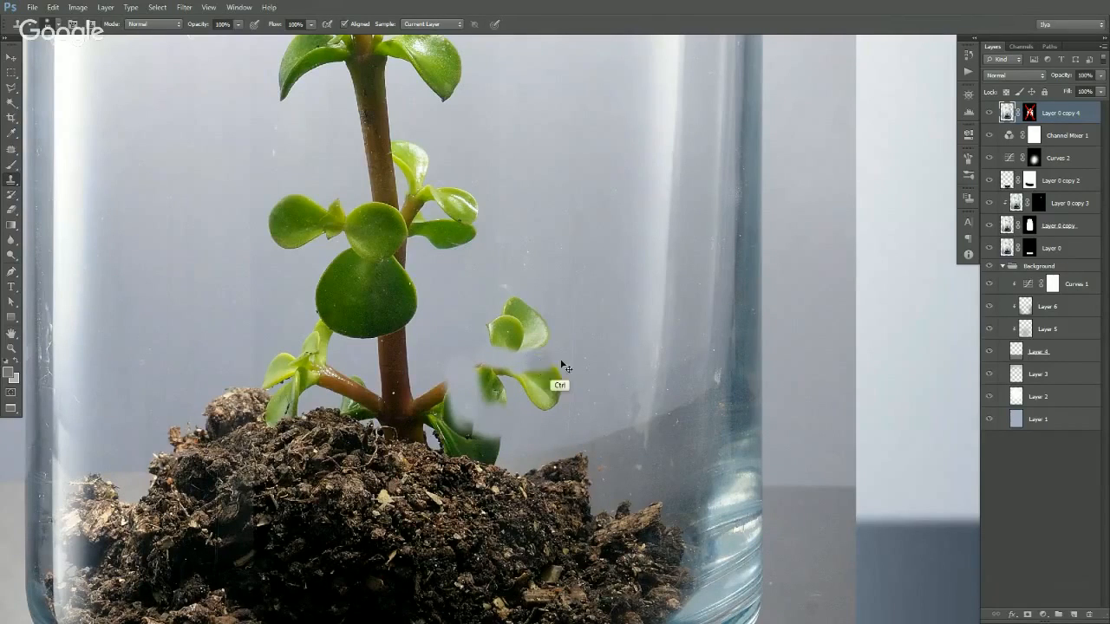
left_click(564, 337, "alt")
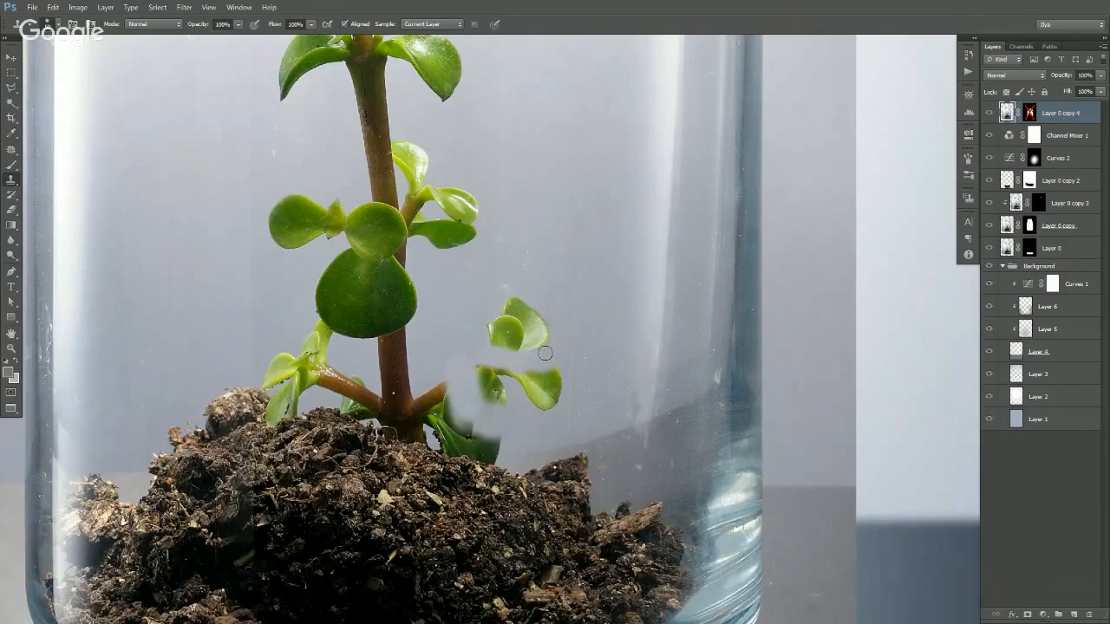
- Patch out the upper and lower leaves of the right-hand cluster separately, sampling clean glass from above them
key("j")
mouse_move(562, 355)
left_mouse_down()
mouse_move(473, 338)
mouse_move(533, 178)
left_mouse_up()
key("ctrl+d")
mouse_move(467, 376)
left_mouse_down()
mouse_move(486, 417)
mouse_move(556, 431)
left_mouse_up()
left_click_drag(577, 382, 574, 386)
left_click_drag(544, 395, 560, 173)
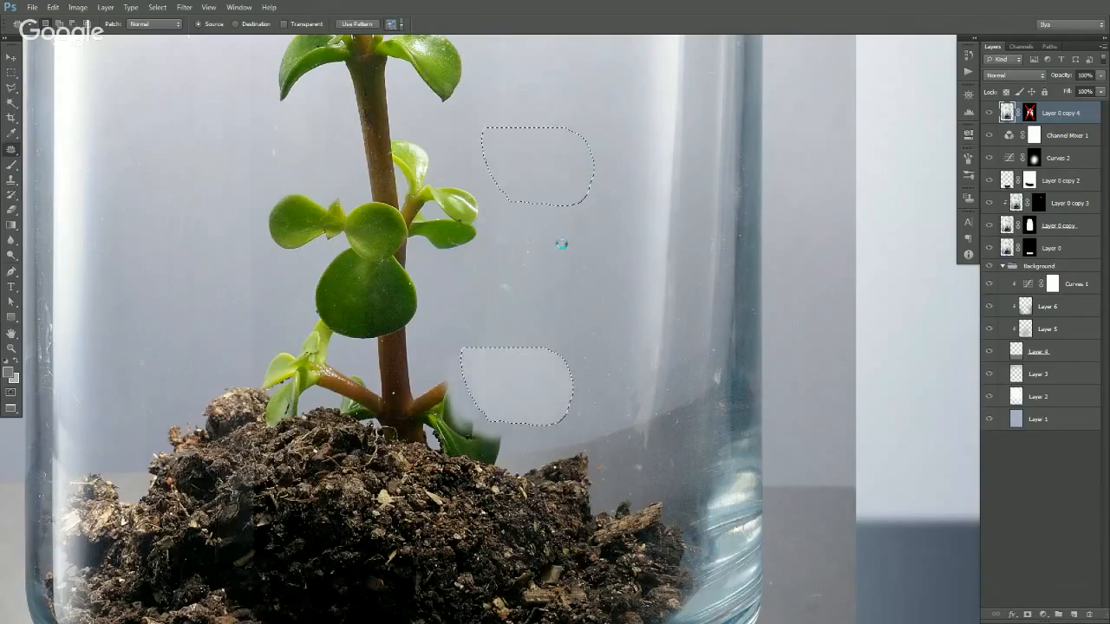
key("ctrl+d")
- Clone glass over the remaining leaf and branch just above the soil on the plant's right side
scroll(555, 373, "down", 2)
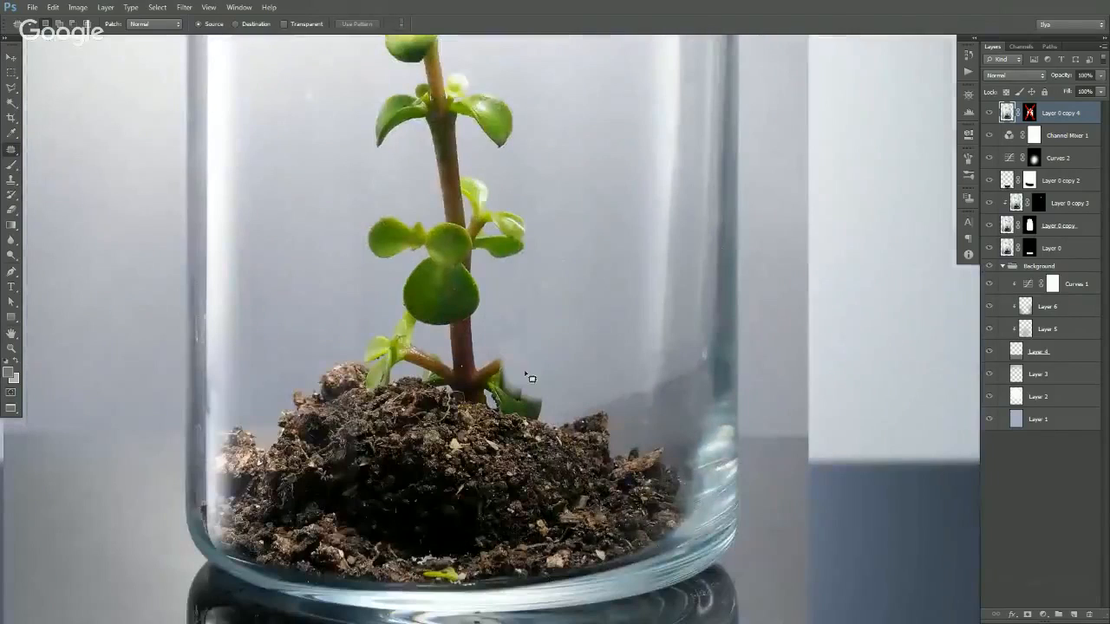
key("s")
left_click(503, 329, "alt")
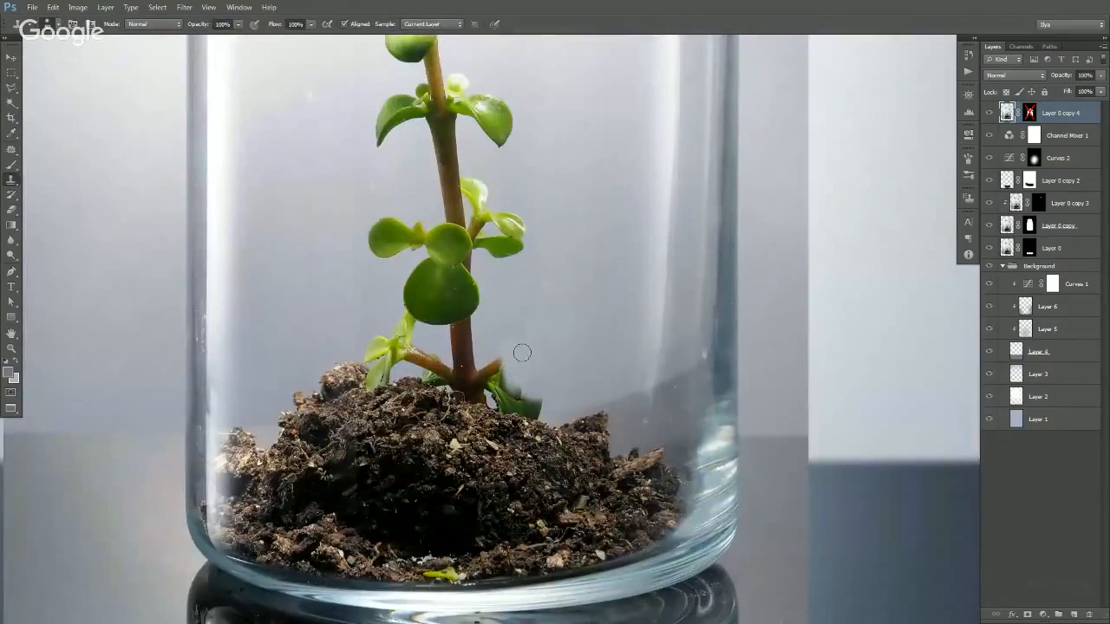
mouse_move(514, 363)
left_mouse_down()
mouse_move(528, 407)
mouse_move(510, 365)
mouse_move(491, 379)
left_mouse_up()
- Select a tall rectangle of the cleaned glass right of the plant and copy it to a new layer
left_click_drag(629, 369, 596, 423)
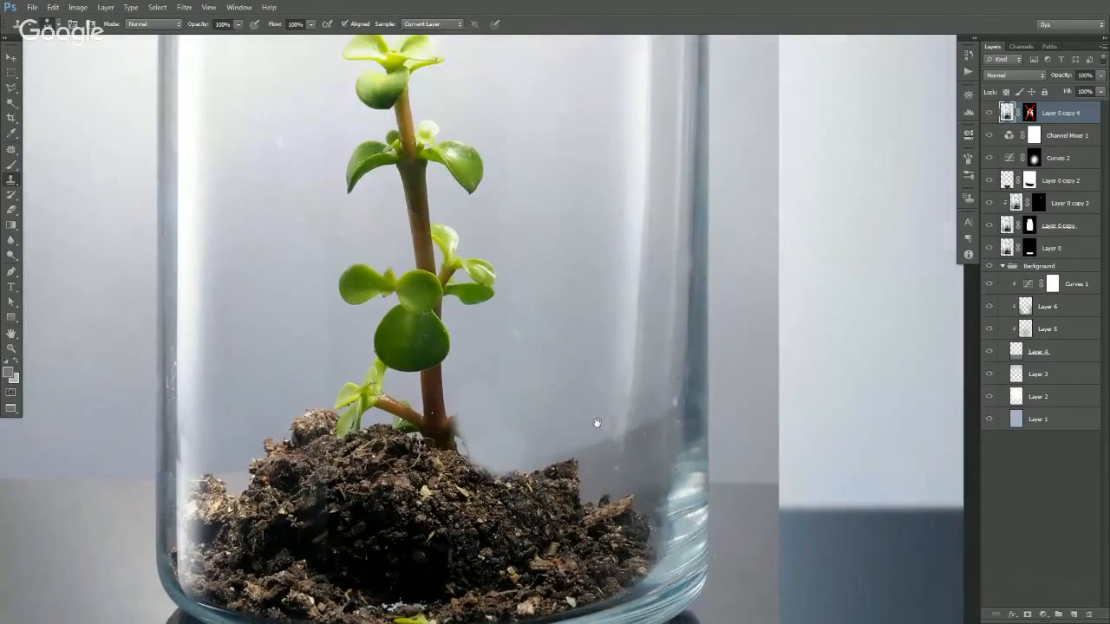
key("m")
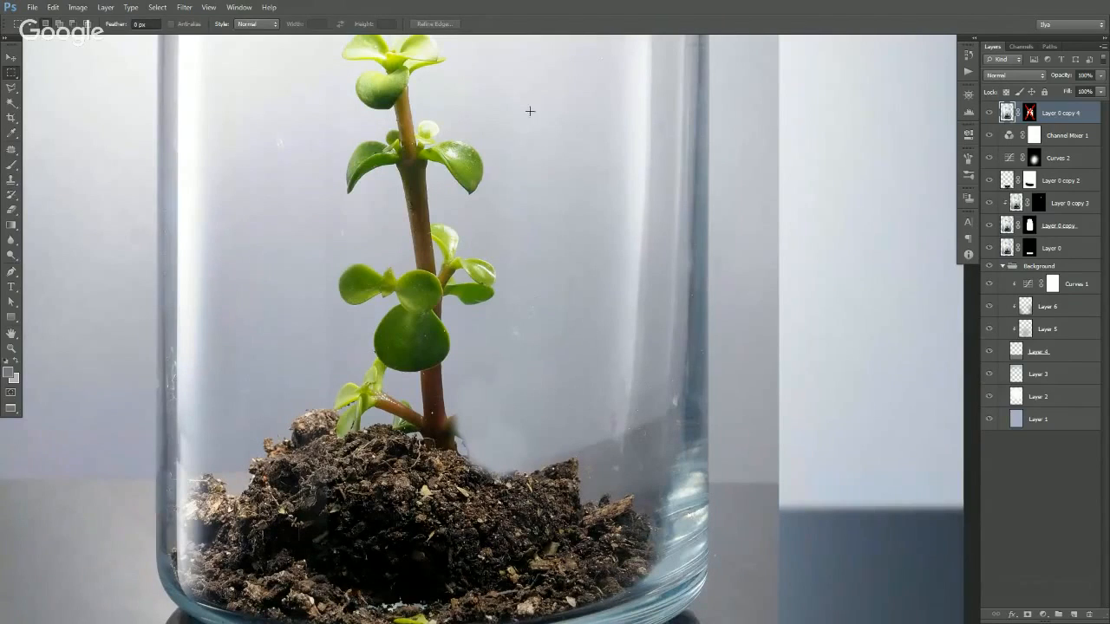
scroll(546, 184, "up", 3)
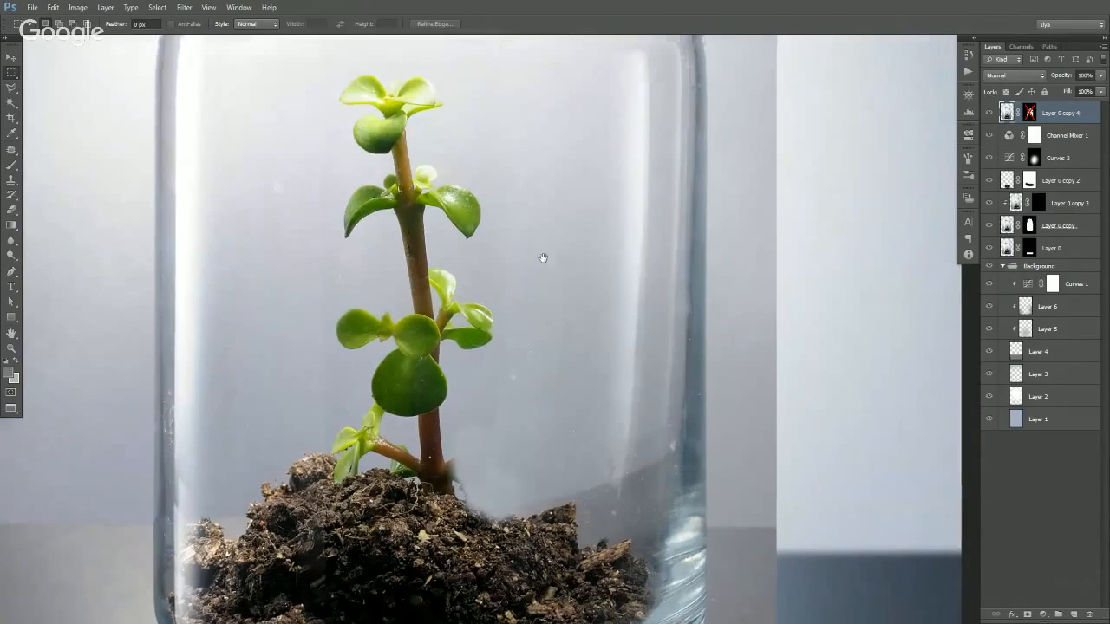
left_click_drag(497, 198, 703, 575)
key("v")
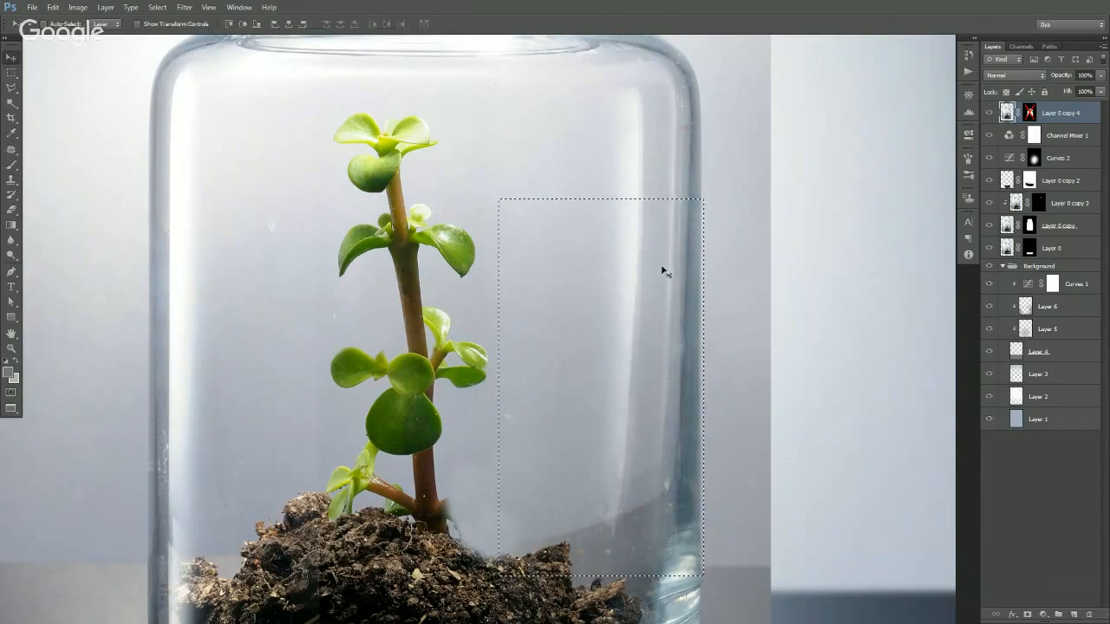
key("ctrl+shift+alt+n")
- Load the mask of Layer 0 copy 4 as a selection and use it to mask Layer 7
left_click(1030, 137, "ctrl")
left_click_drag(696, 386, 746, 304)
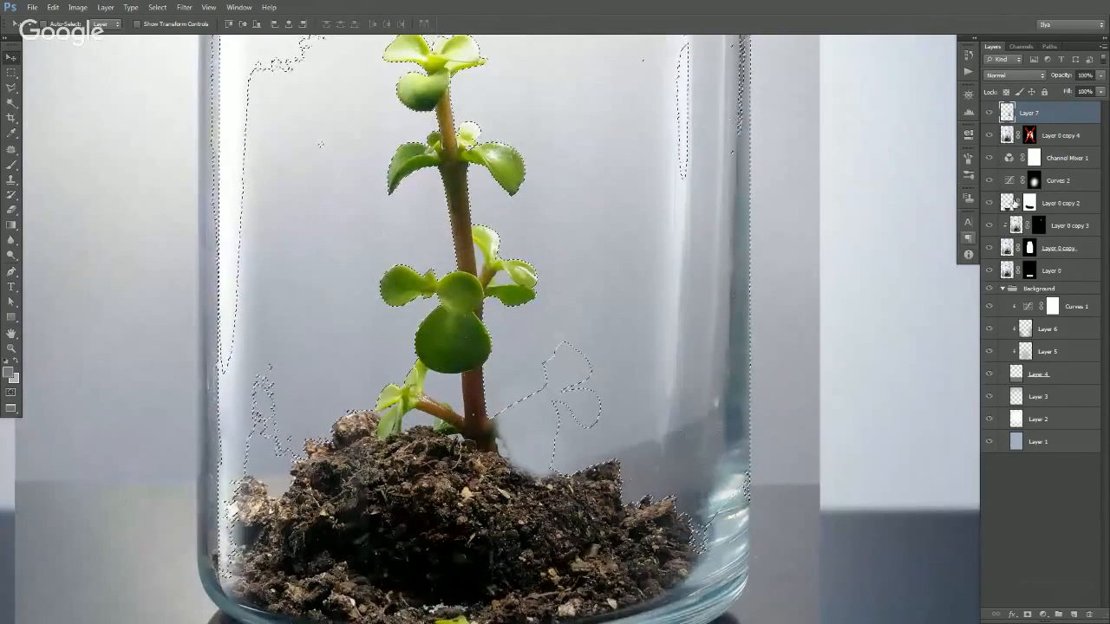
left_click(1026, 612)
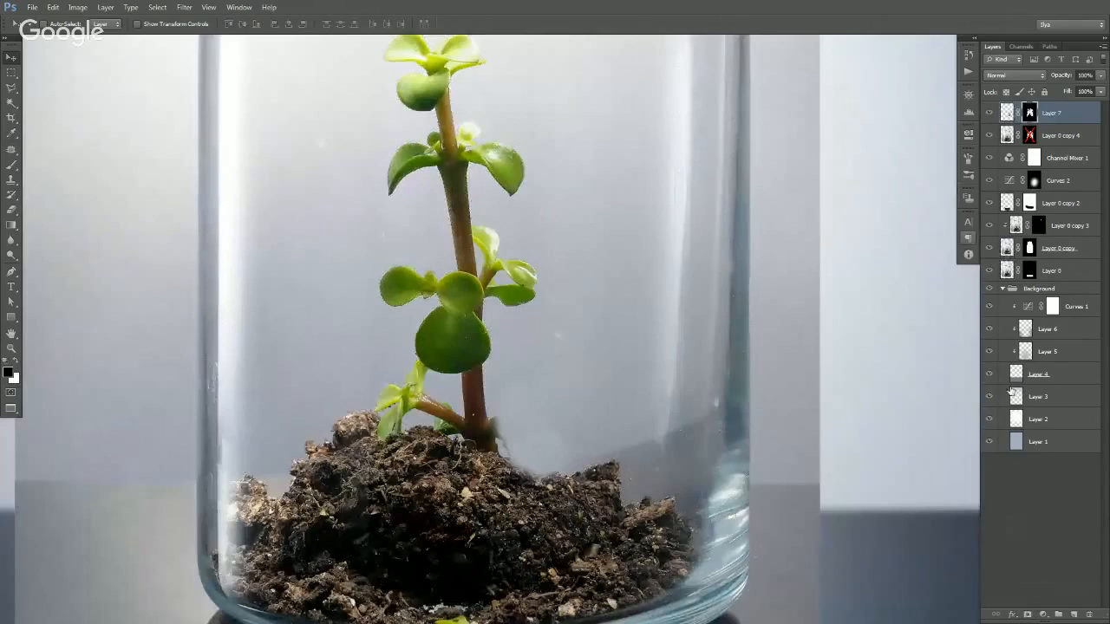
- Hide Layer 0 copy 4 and place Layer 7 as a clipped layer directly above Layer 0 copy
left_click(989, 136)
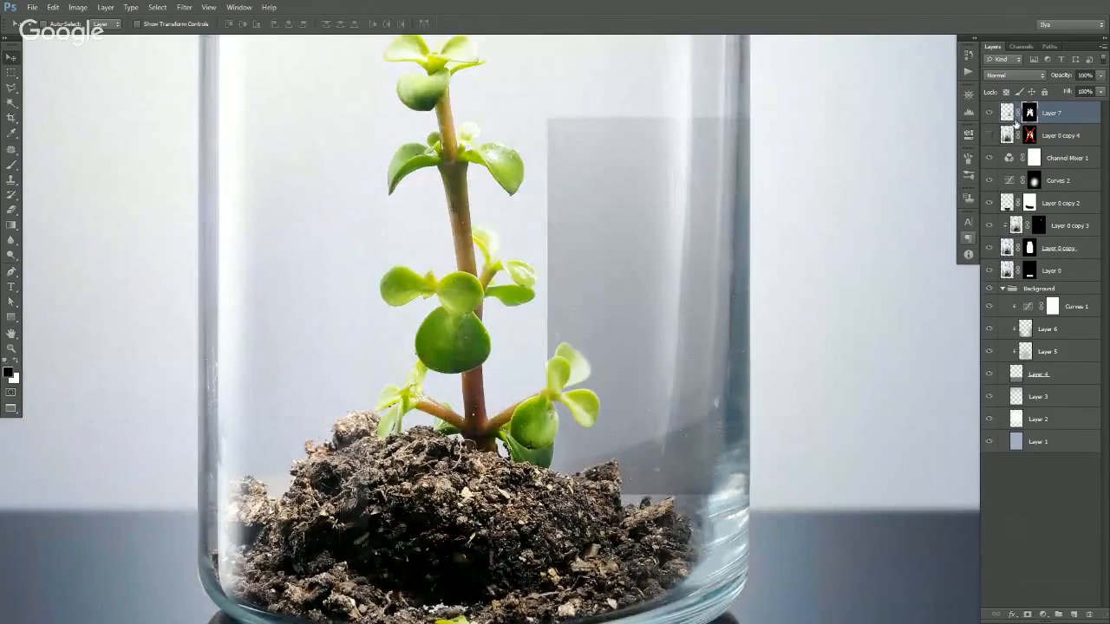
left_click_drag(1010, 115, 1018, 247)
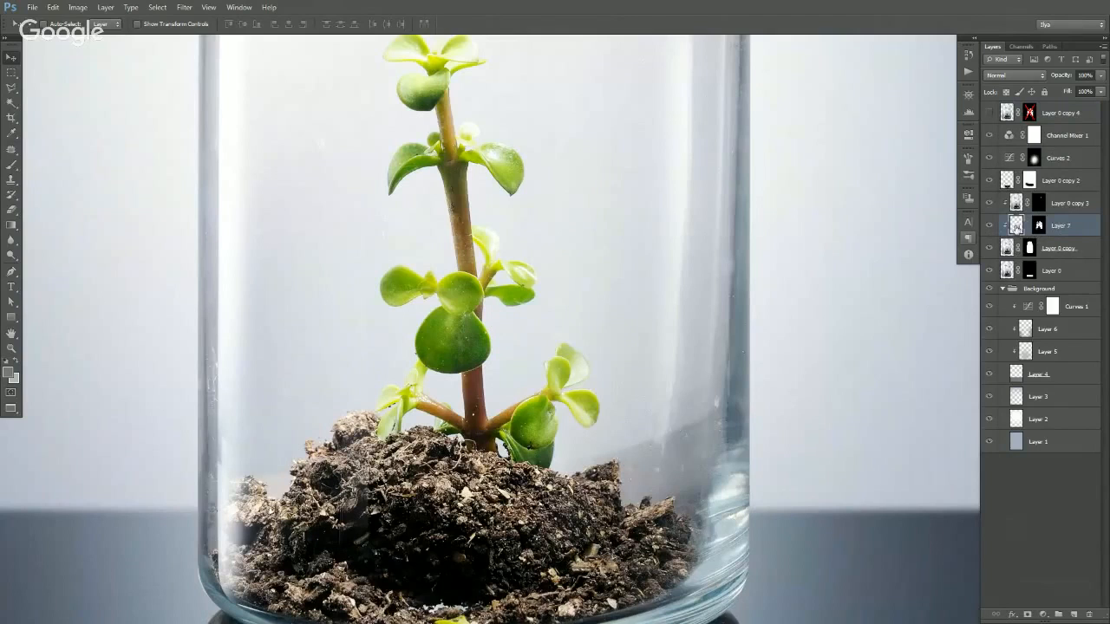
- Stretch Layer 7's glass strip downward to about 137% height so it reaches the base of the jar
key("ctrl+t")
left_click_drag(770, 424, 799, 329)
left_click_drag(699, 390, 699, 530)
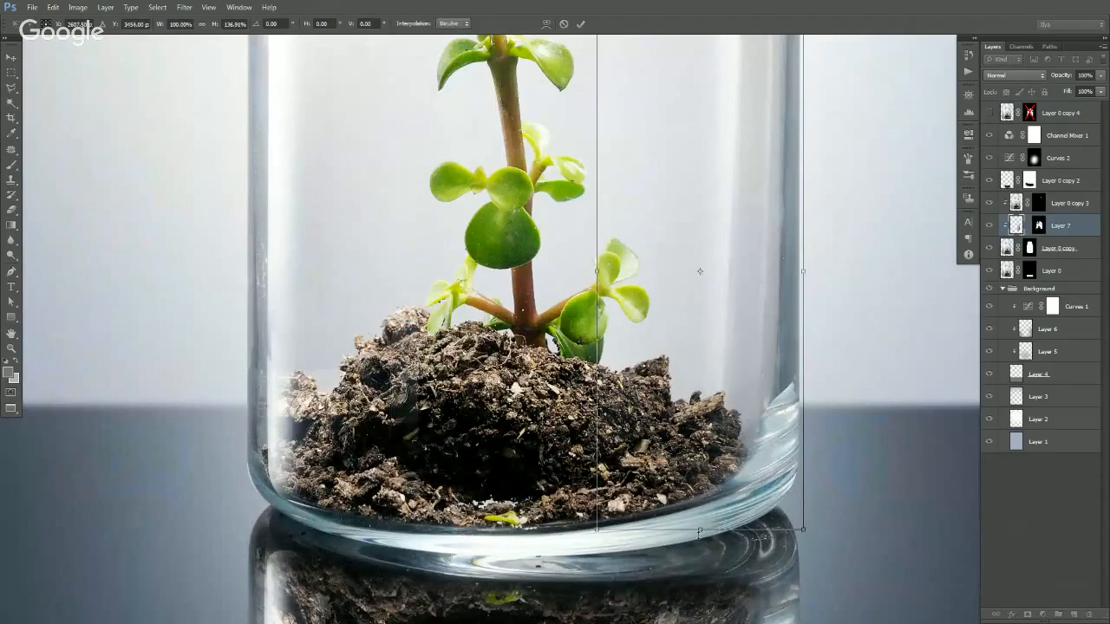
key("Return")
- Erase on Layer 7's mask at the glass's lower right corner to bring back the original base highlights
left_click_drag(809, 316, 805, 445)
left_click(1034, 231)
key("e")
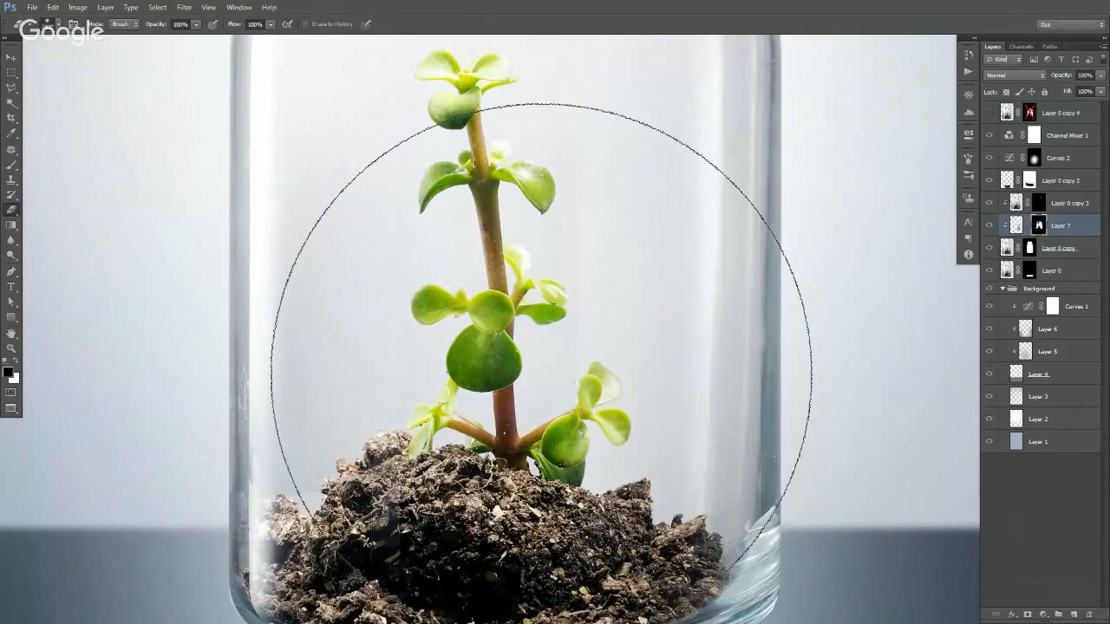
key("bracketleft")
key("bracketleft")
key("bracketleft")
key("bracketleft")
key("bracketleft")
key("bracketleft")
key("bracketleft")
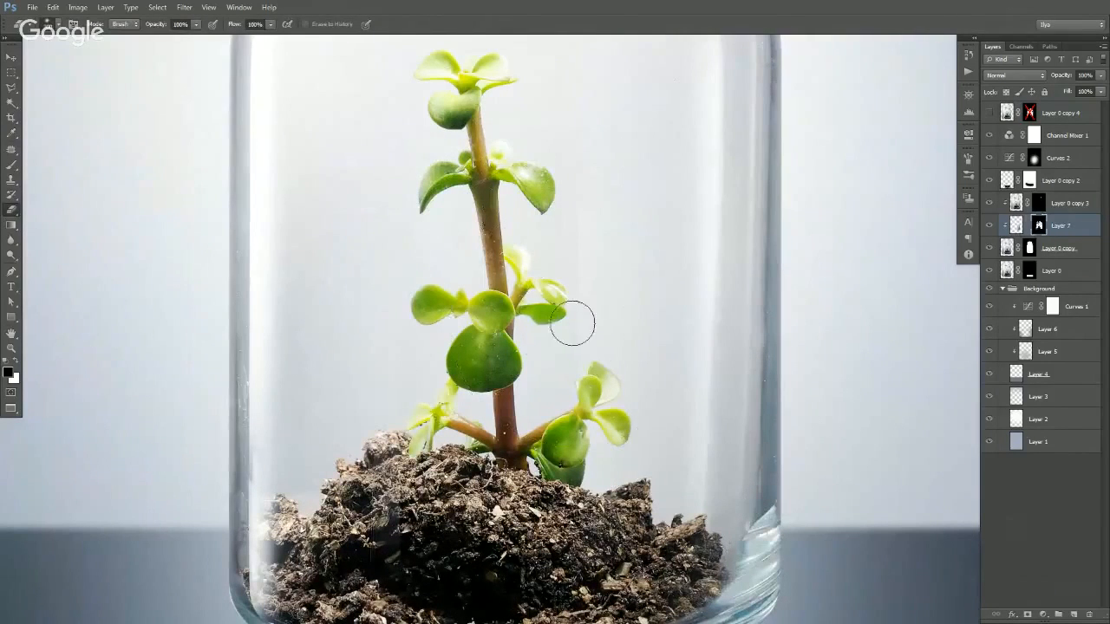
key("bracketright")
key("bracketright")
key("bracketright")
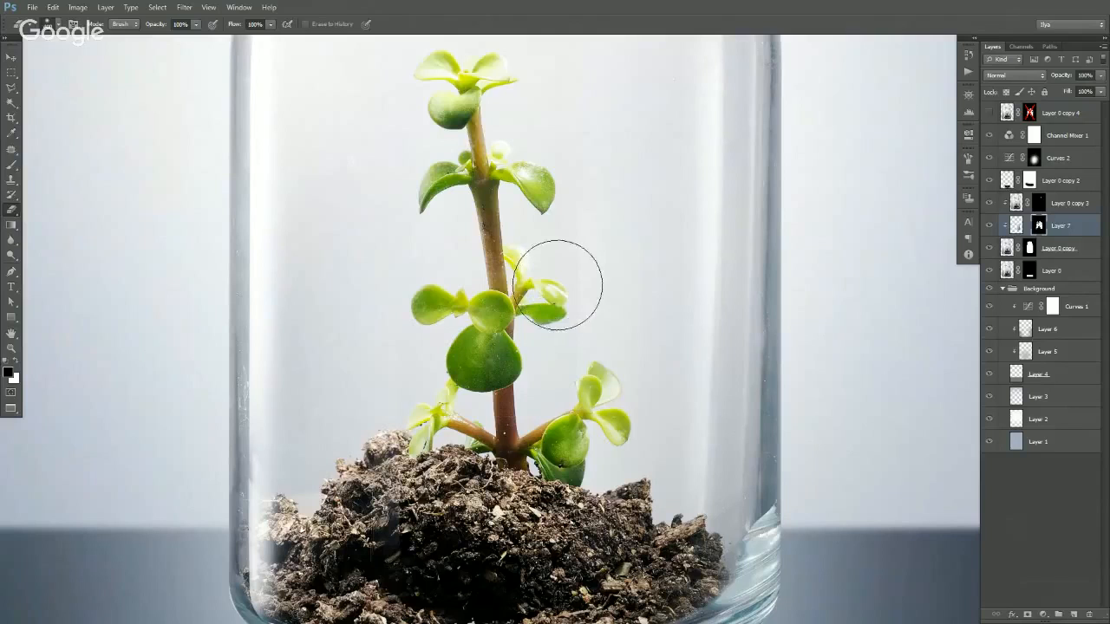
key("x")
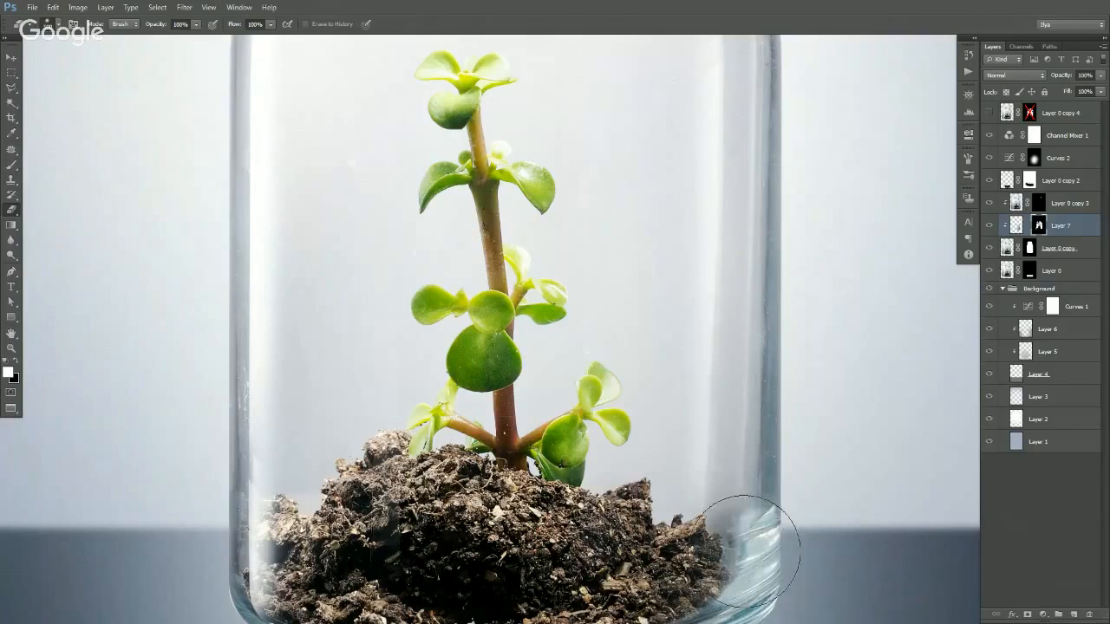
- Compare the jar with and without Layer 7, both close up and zoomed out
key("v")
left_click(990, 229)
left_click(990, 229)
left_click(702, 379, "ctrl+alt")
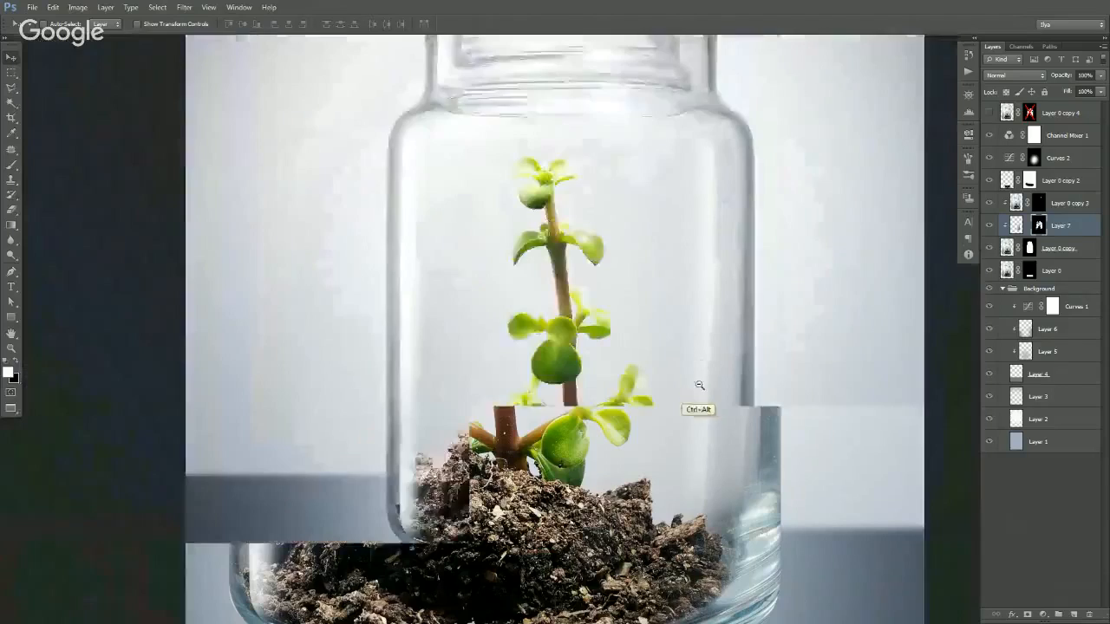
left_click(704, 384, "ctrl+alt")
left_click_drag(710, 389, 704, 374)
left_click(989, 229)
left_click(989, 229)
left_click(988, 229)
left_click(988, 229)
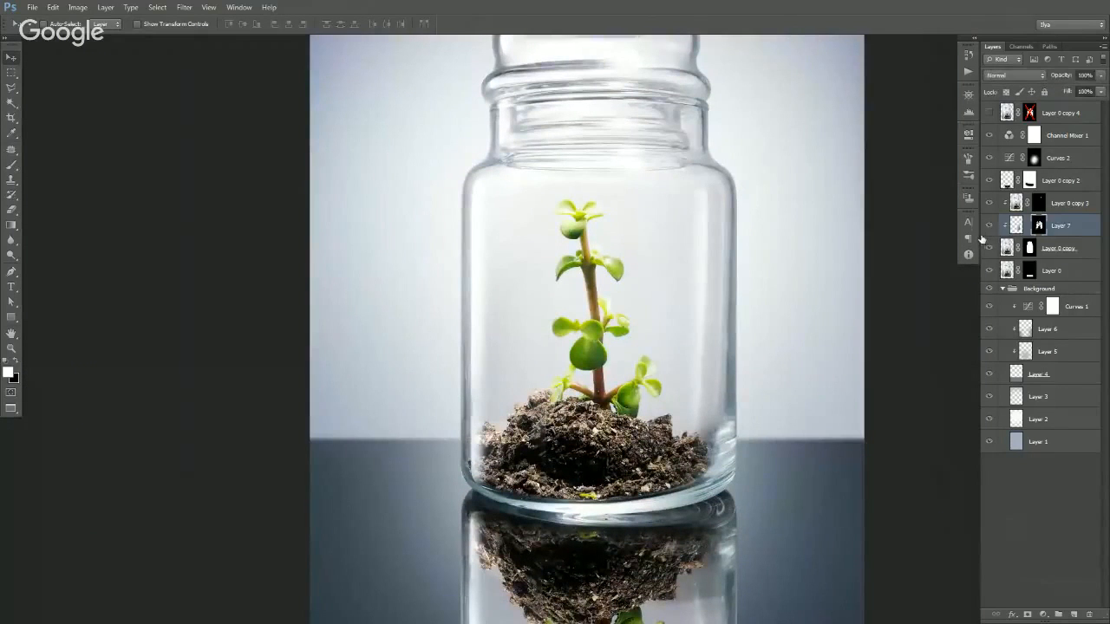
- Stretch Layer 7's glass strip slightly farther down and compare the jar with and without it
left_click(724, 338, "ctrl+alt")
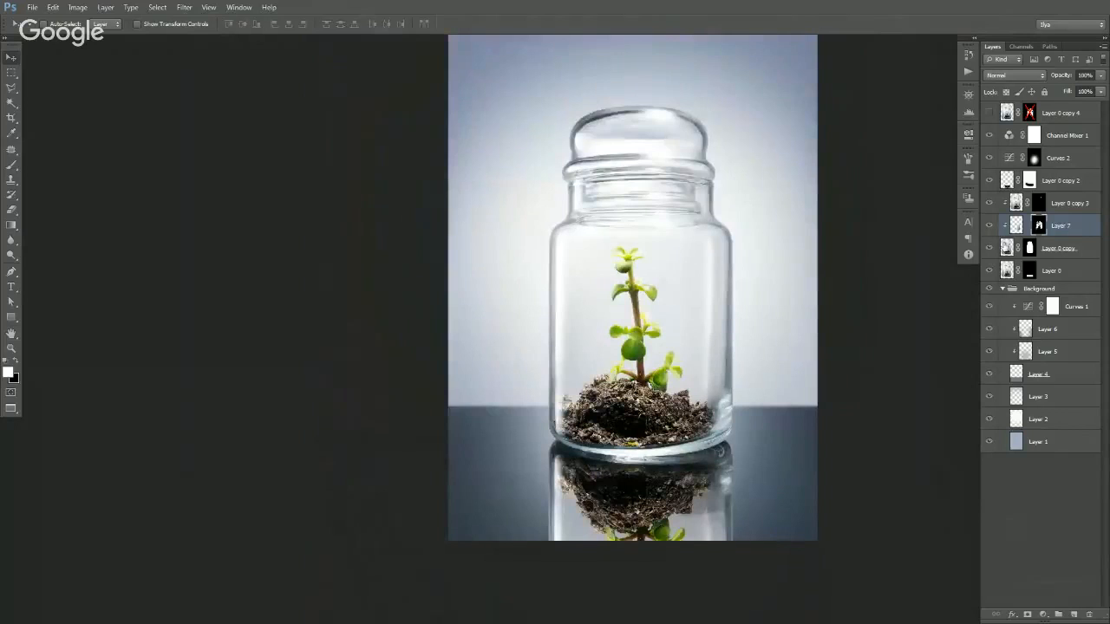
key("ctrl+t")
left_click_drag(698, 447, 699, 471)
key("Return")
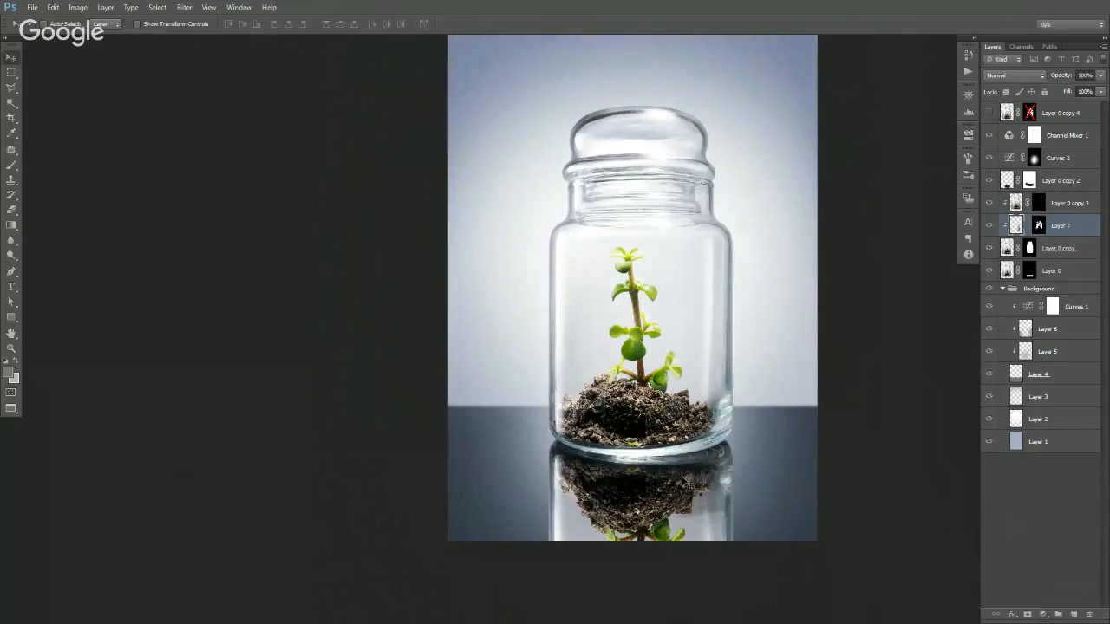
left_click(992, 229)
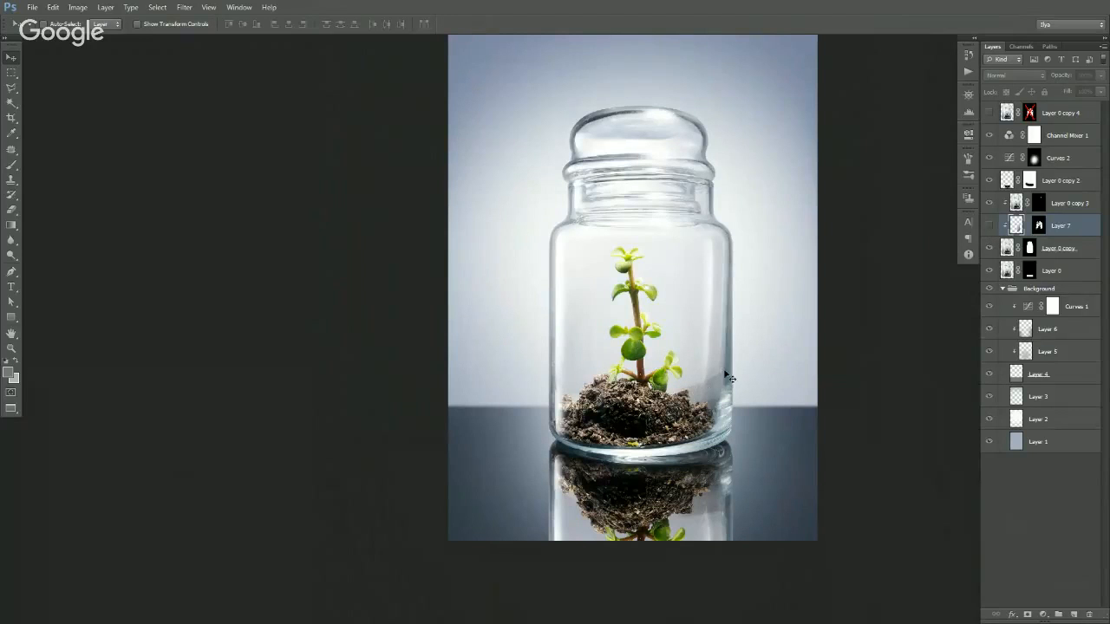
left_click(989, 226)
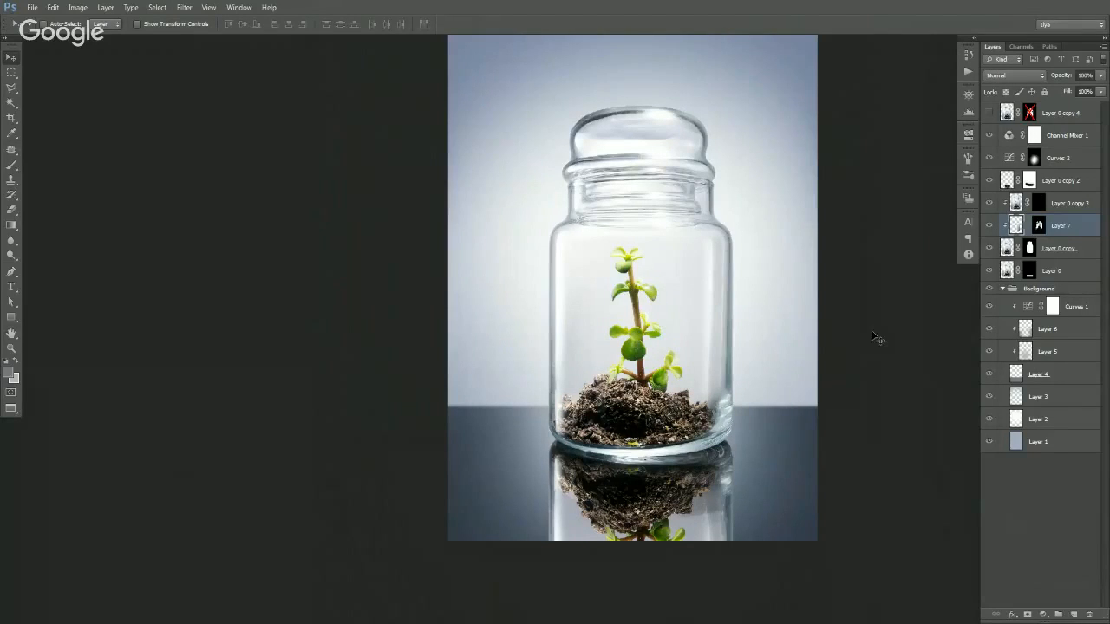
- Examine the whole jar, its glass base and the soil both zoomed out and close up
left_click(663, 409, "ctrl+alt")
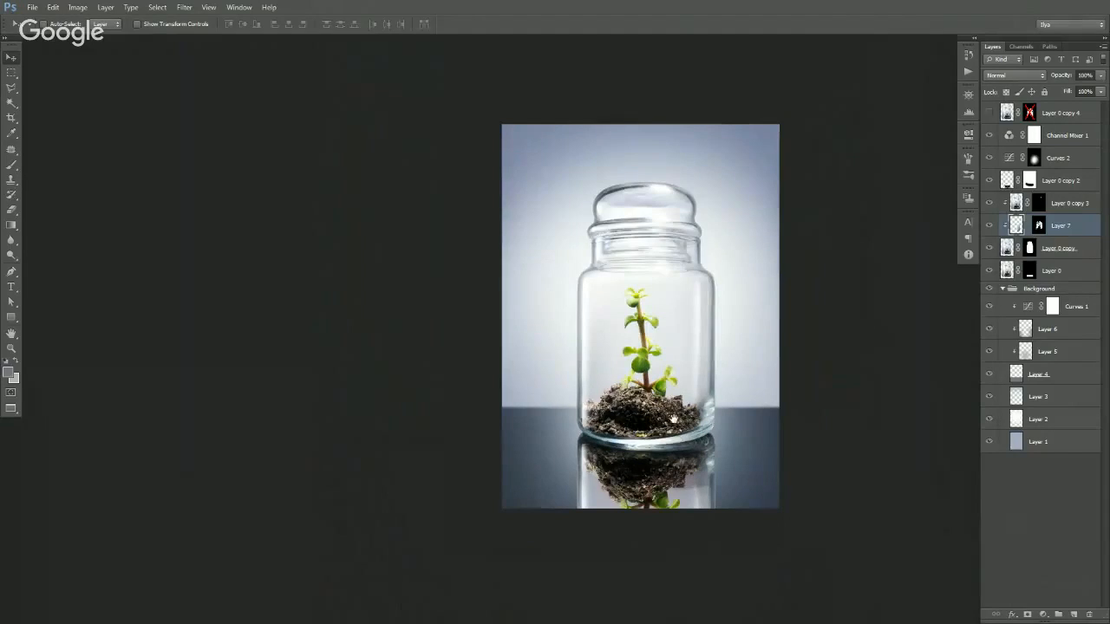
left_click(674, 418, "ctrl")
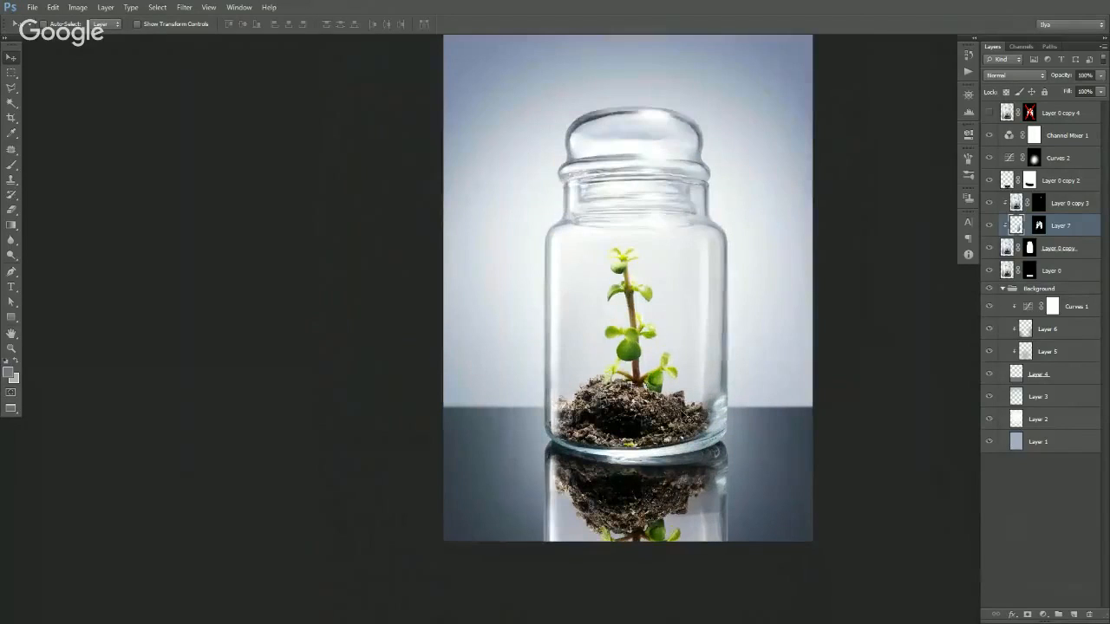
left_click(600, 450, "ctrl")
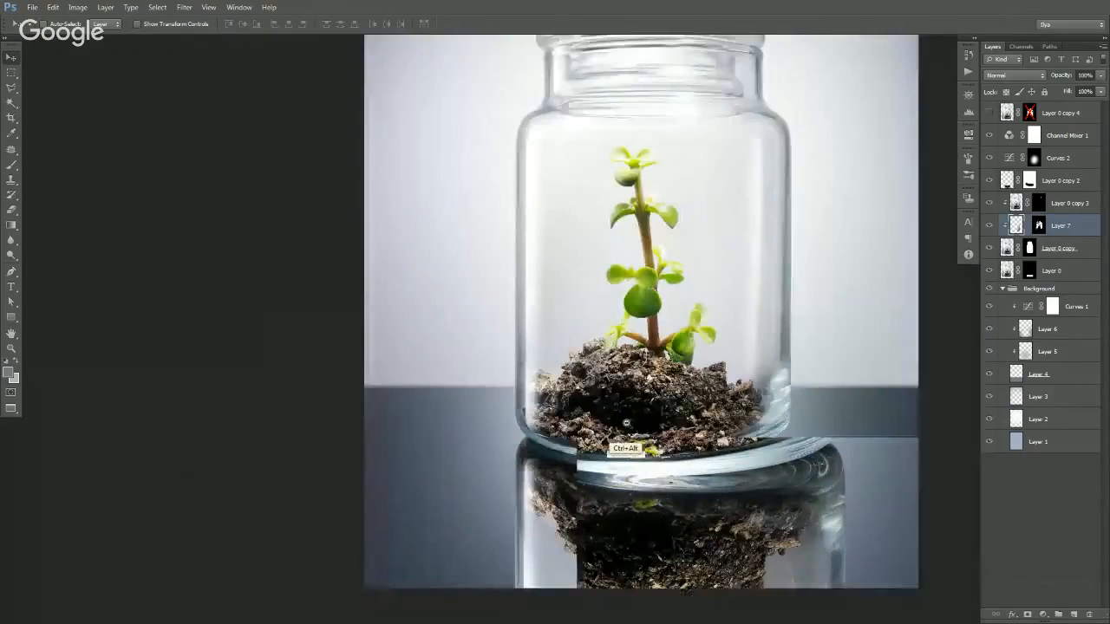
left_click(626, 423, "ctrl+alt")
left_click(630, 423, "ctrl+alt")
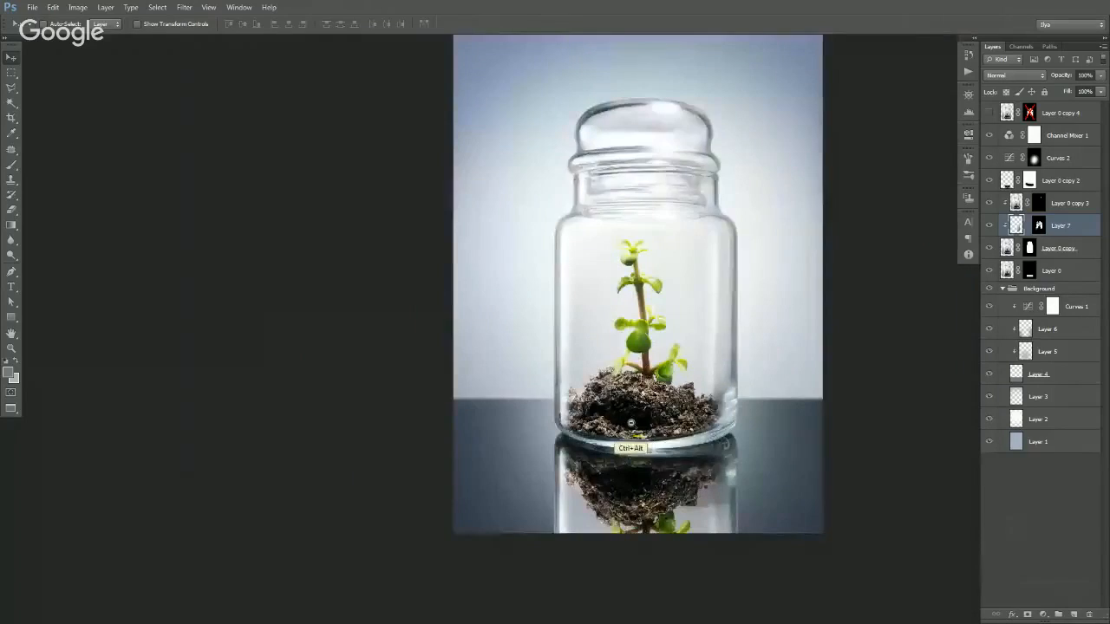
left_click(631, 423, "ctrl+alt")
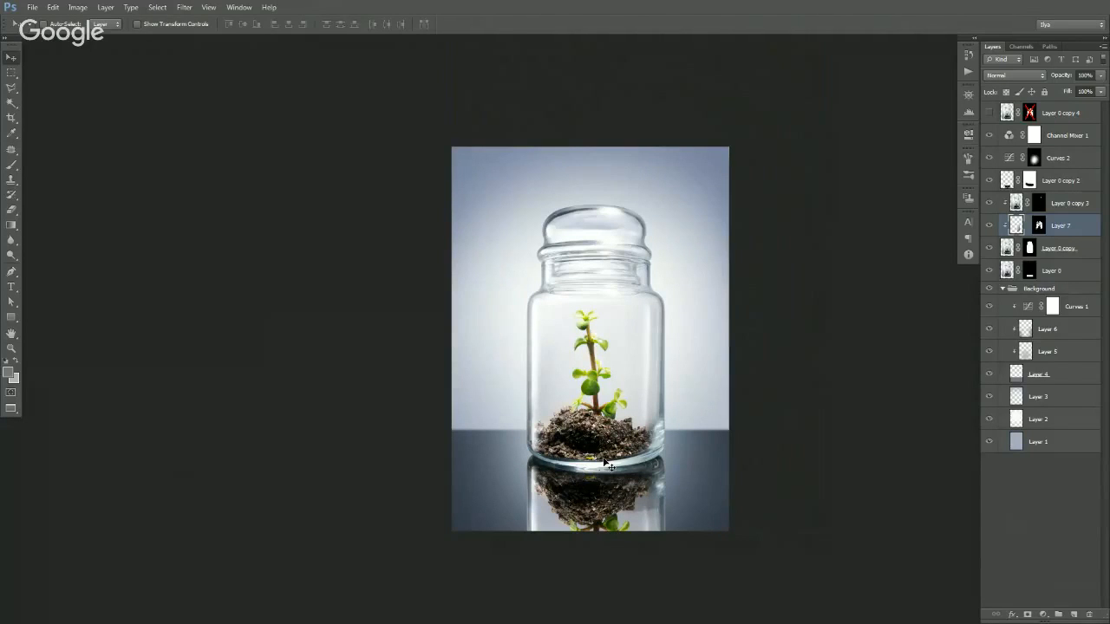
left_click(602, 455)
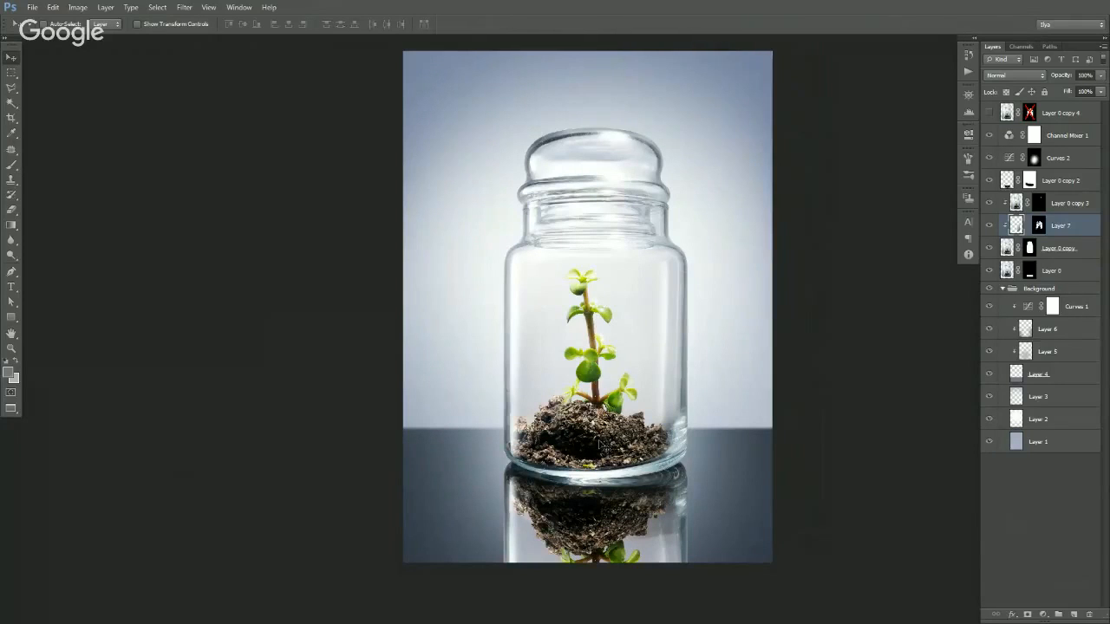
left_click(604, 405)
left_click_drag(610, 369, 605, 396)
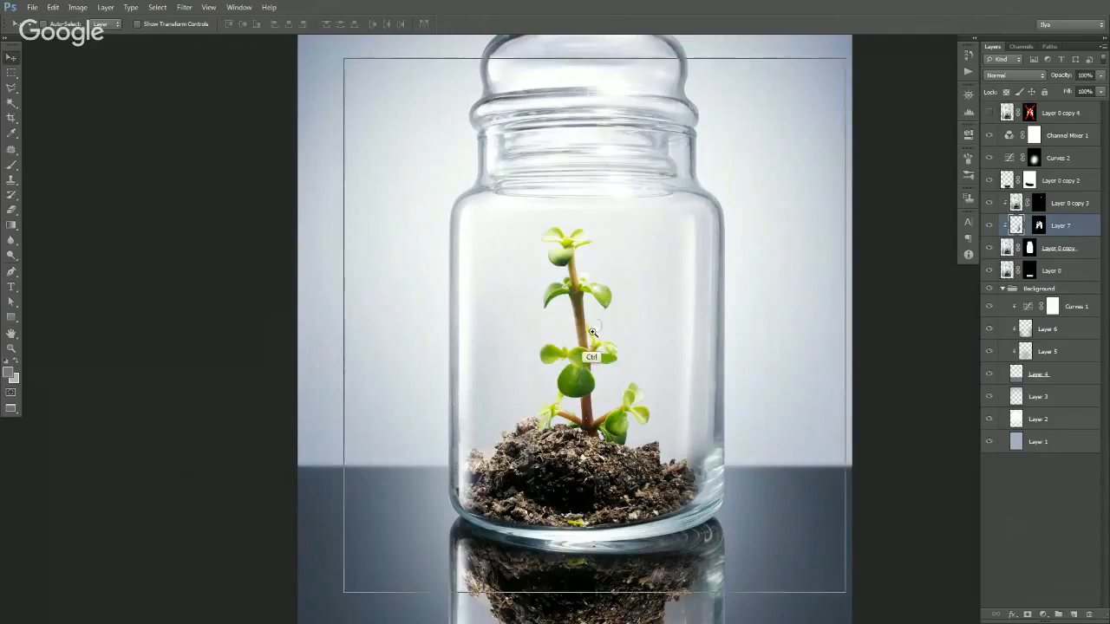
- Outline loose polygonal selections around the second-tier leaves on both sides of the plant's stem
scroll(599, 337, "up", 3)
key("l")
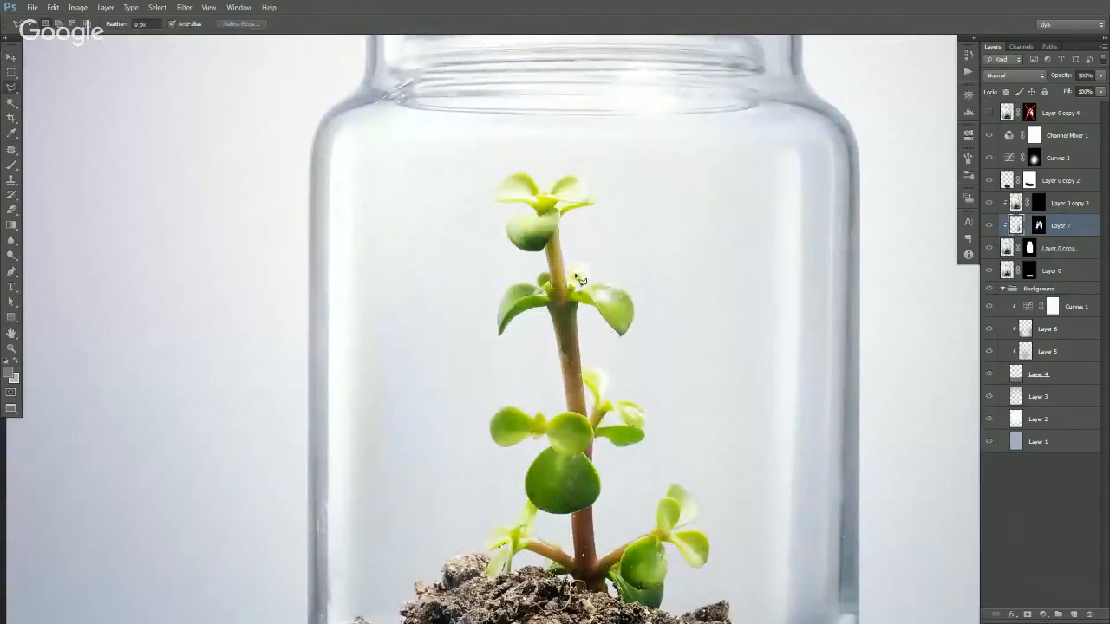
left_click(568, 252)
left_click(578, 304)
left_click(594, 339)
left_click(631, 356)
double_click(641, 254)
left_click(464, 282, "shift")
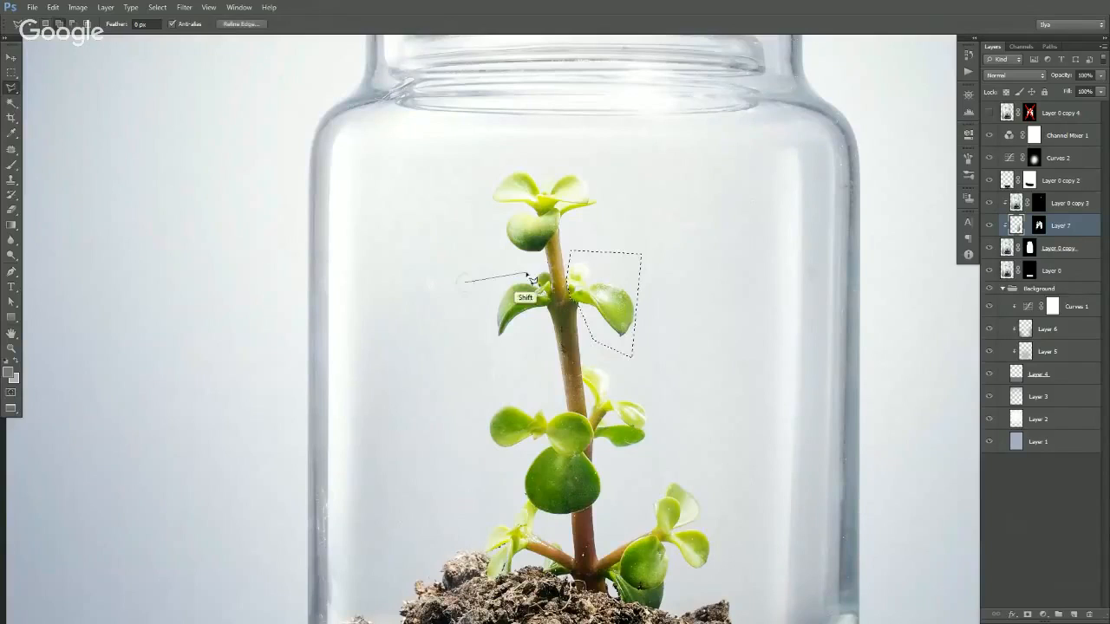
left_click(550, 301)
left_click(517, 365)
double_click(459, 339)
- Subtract the plain background from both selections using Layer 0 copy, leaving only the leaves selected
key("w")
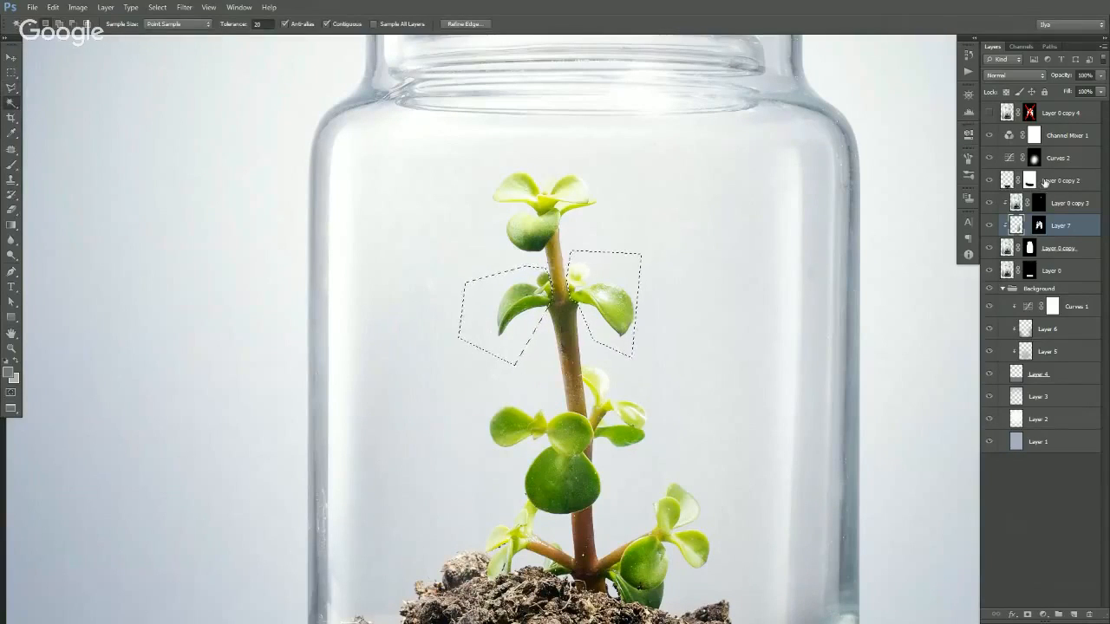
left_click(1010, 249)
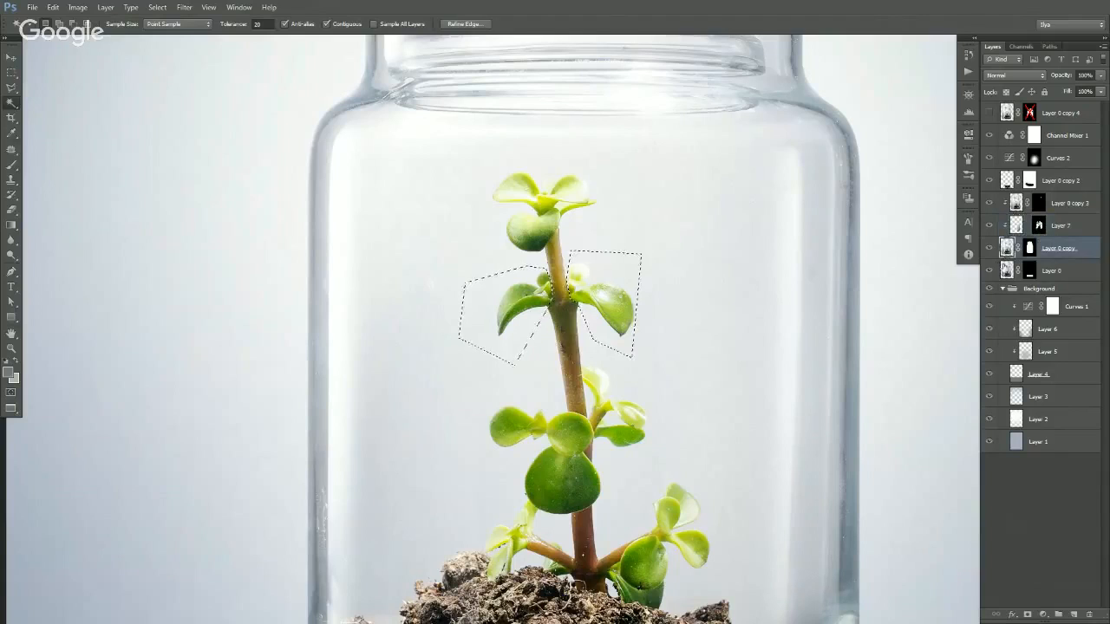
left_click(626, 274, "alt")
left_click(476, 298, "alt")
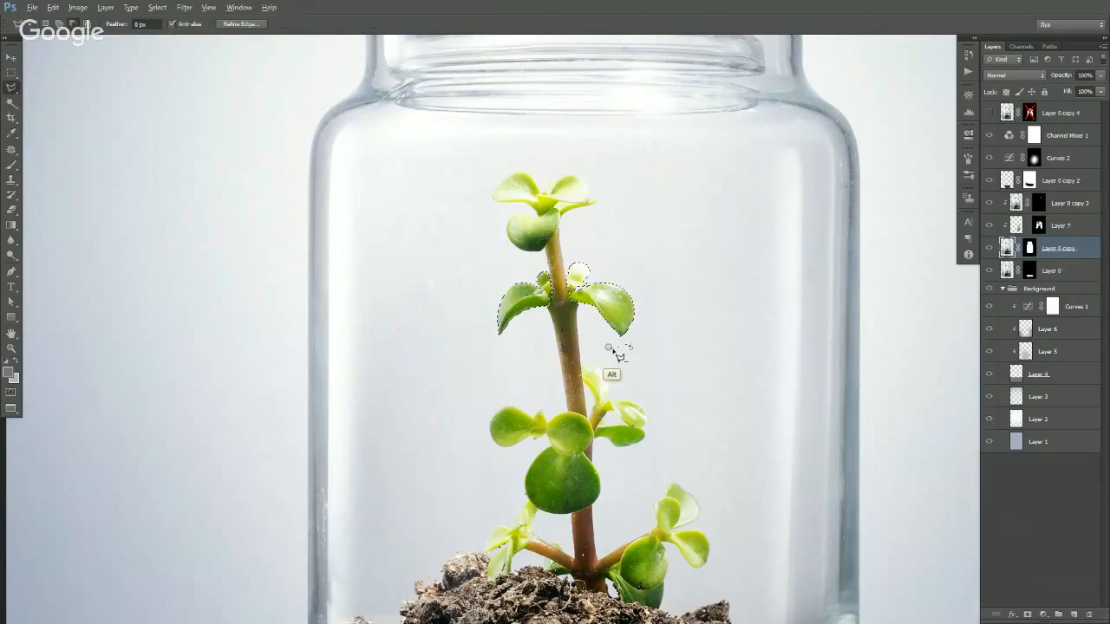
- Copy the selected leaves from Layer 0 copy to a new layer and clip it to the jar layer
key("v")
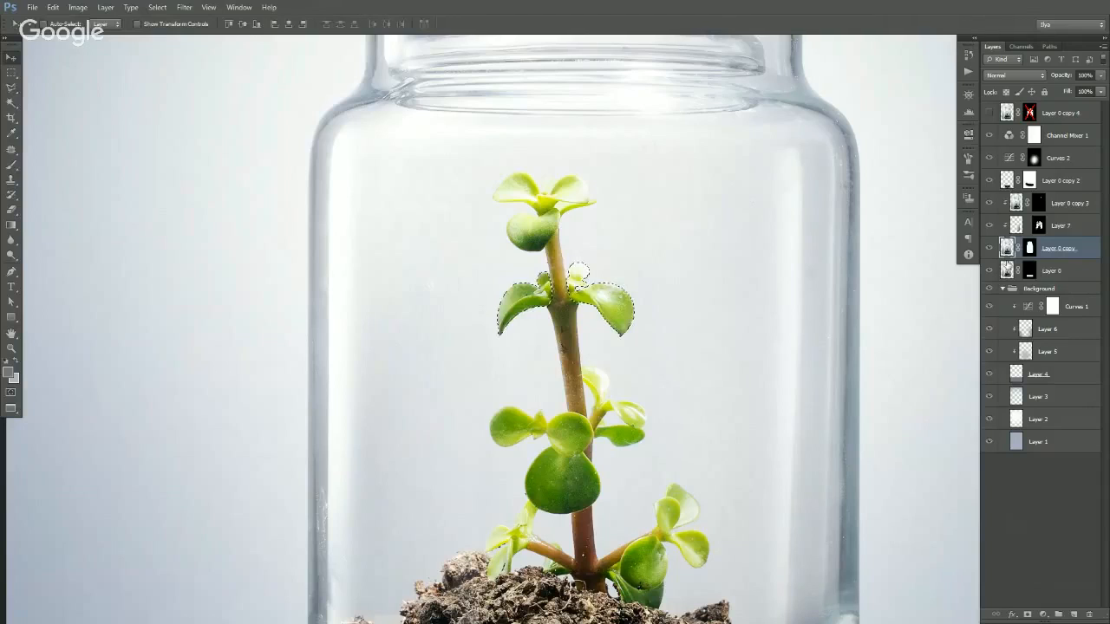
key("ctrl+j")
left_click(1011, 259, "alt")
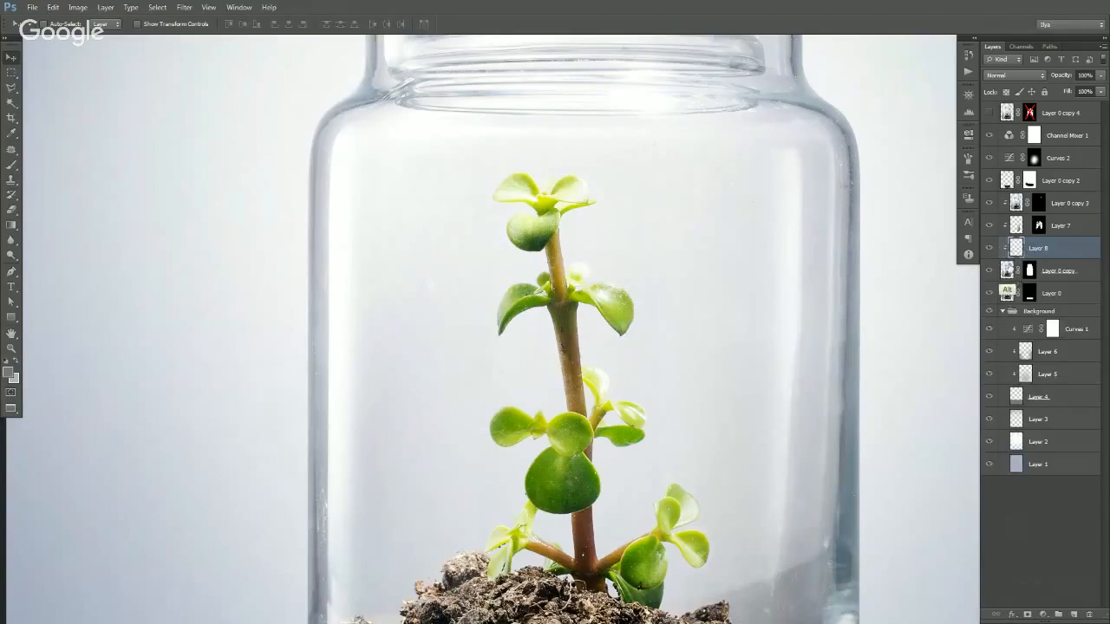
- Separate the leaves right of the stem from Layer 8 onto their own layer, clipped to the jar layer
key("m")
left_click_drag(680, 375, 568, 247)
key("v")
key("ctrl+j")
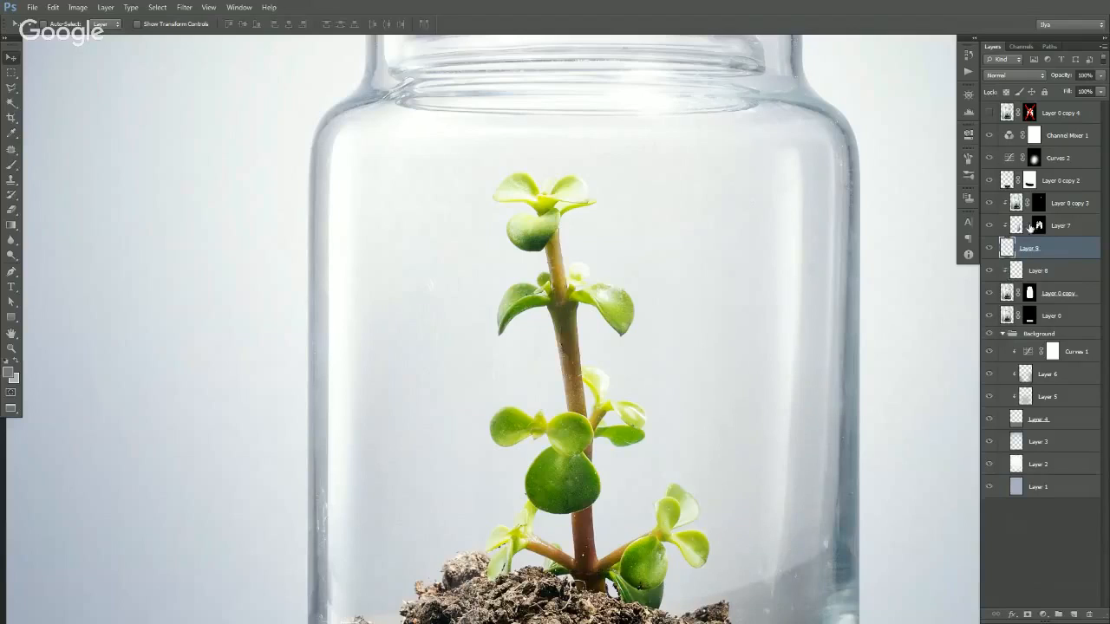
left_click(1036, 259, "alt")
- Enlarge the right-hand leaves on Layer 9 to about 144% and nudge them against the stem
key("ctrl+t")
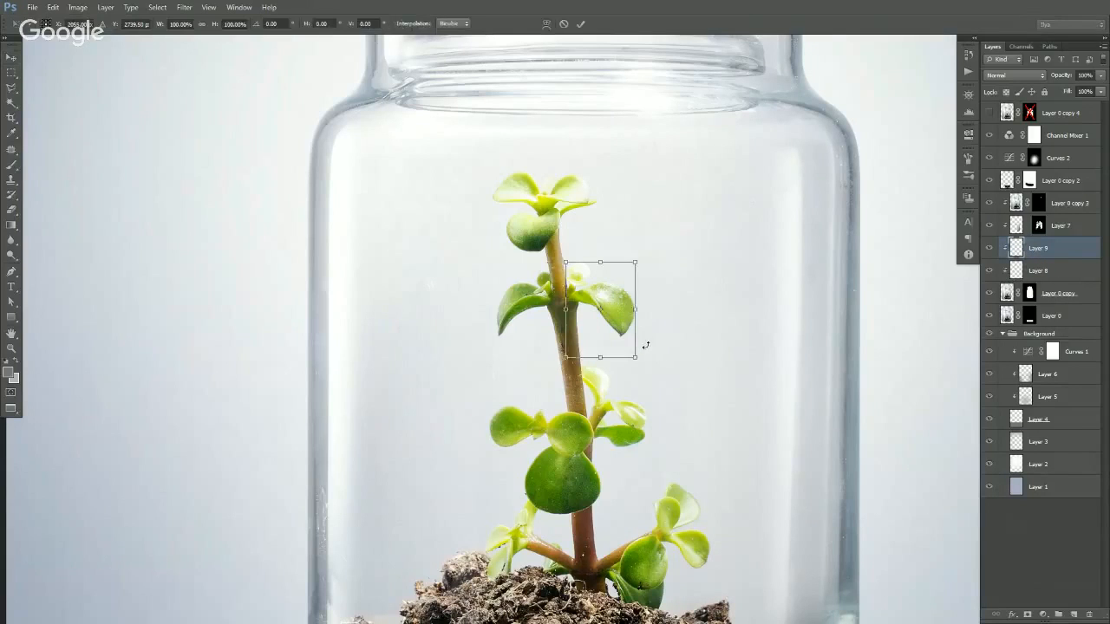
left_click_drag(635, 357, 642, 367)
left_click_drag(646, 268, 652, 252)
left_click_drag(649, 367, 660, 386)
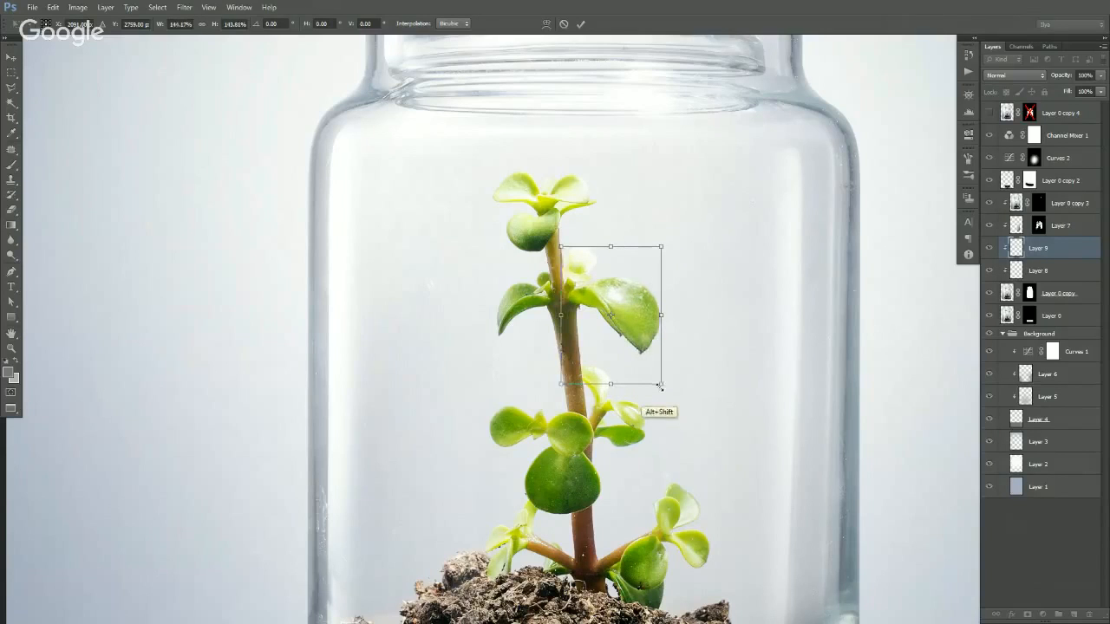
key("Return")
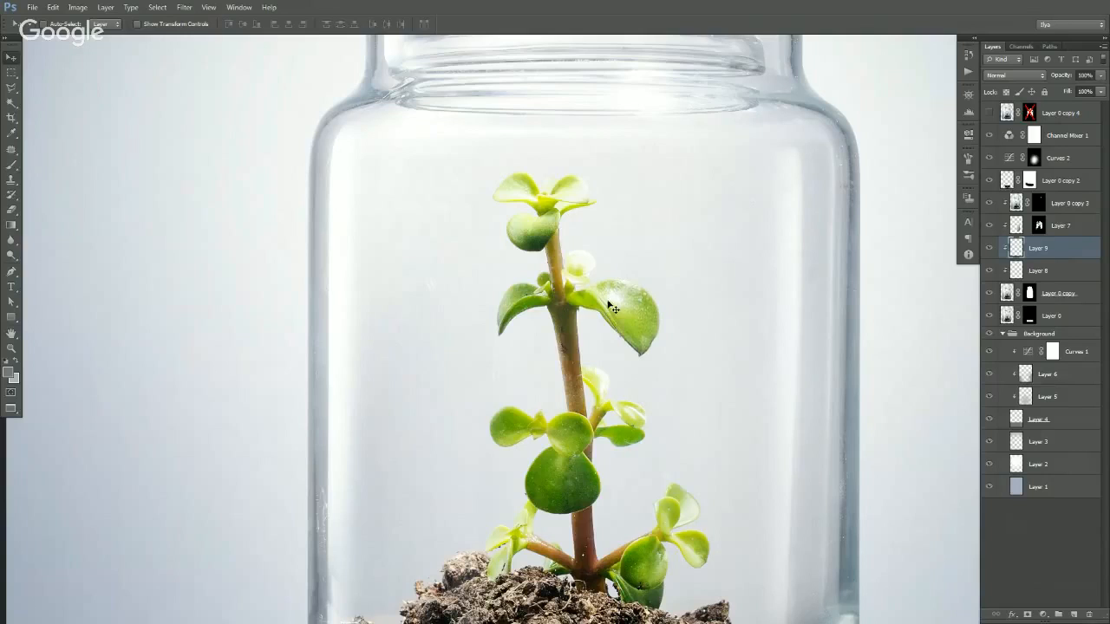
left_click_drag(623, 299, 624, 302)
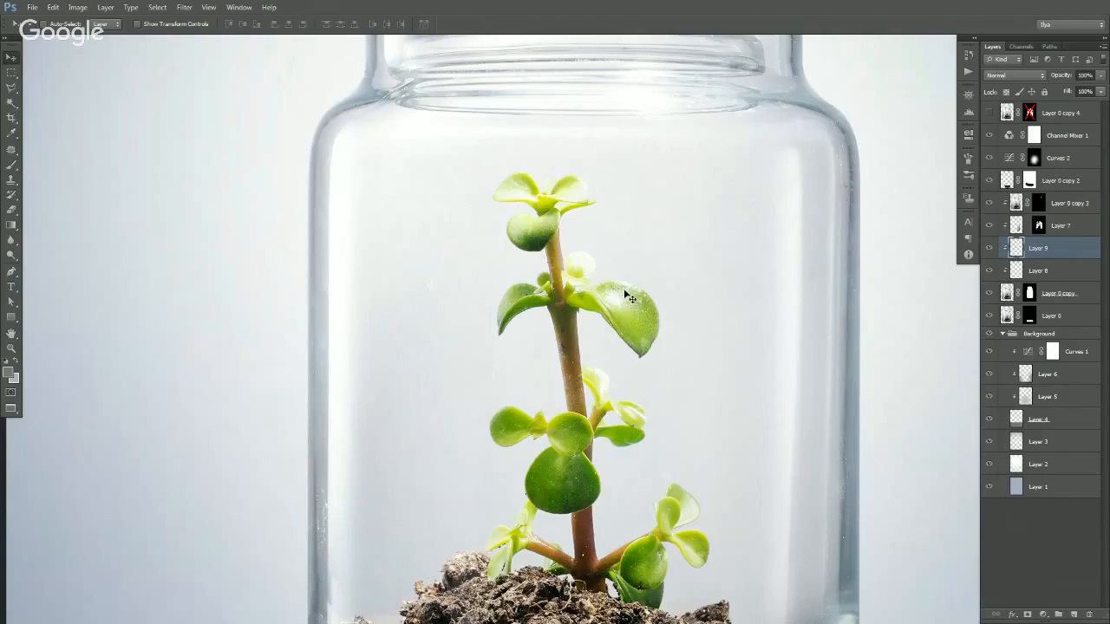
- Enlarge the left-hand leaf on Layer 8 outward from the stem and check the plant at jar scale
left_click(1016, 269)
key("ctrl+t")
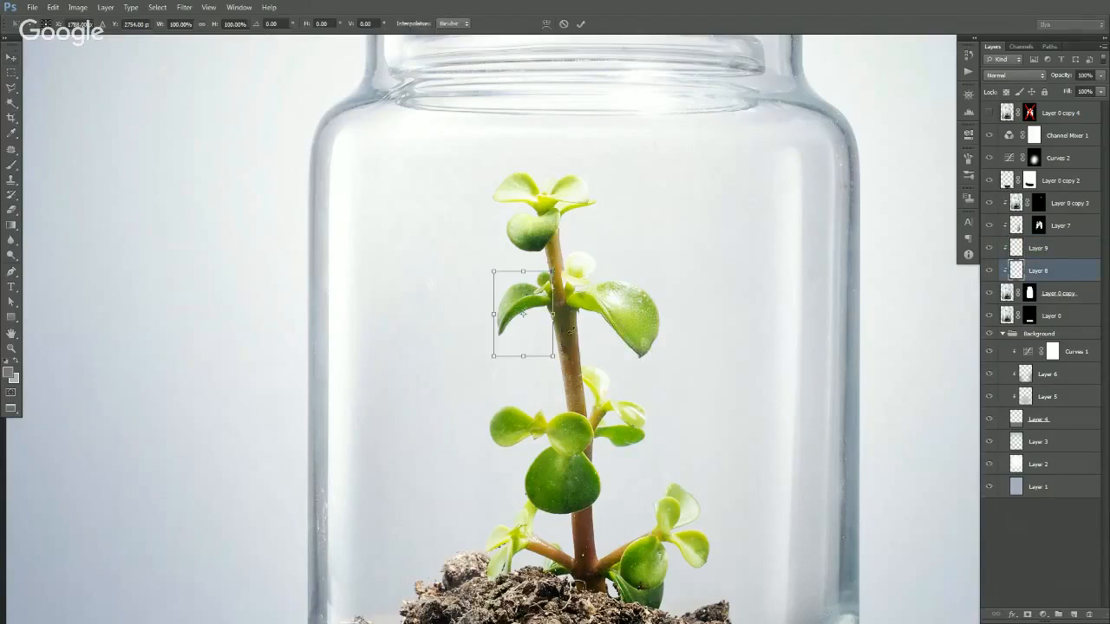
left_click_drag(495, 356, 482, 371)
key("Return")
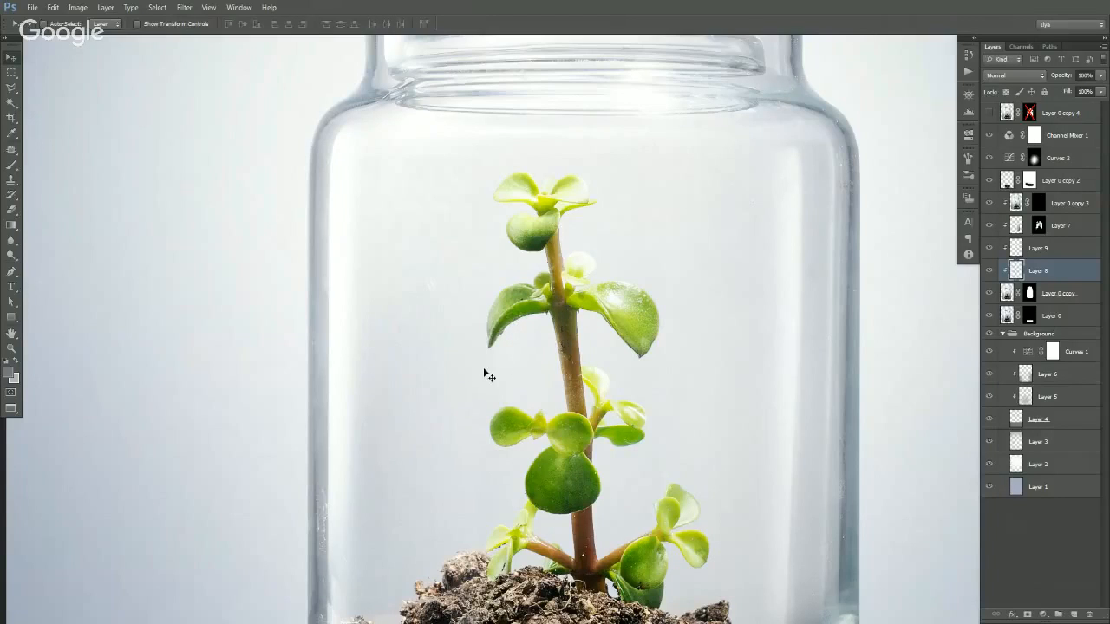
left_click(554, 331, "ctrl+alt")
left_click(555, 360, "ctrl+alt")
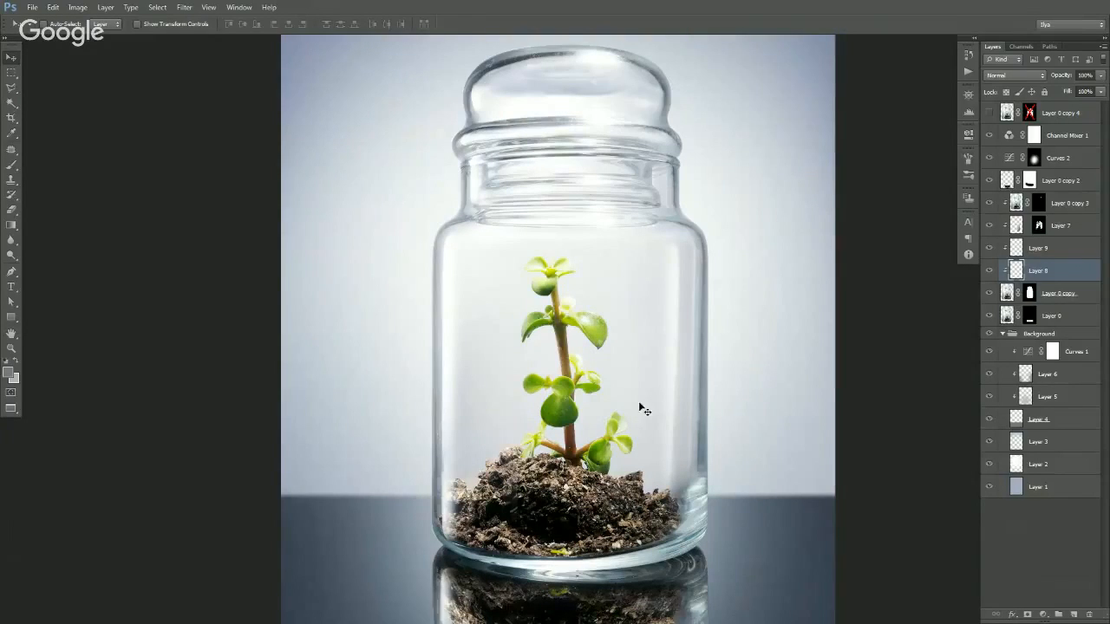
left_click_drag(623, 373, 655, 395)
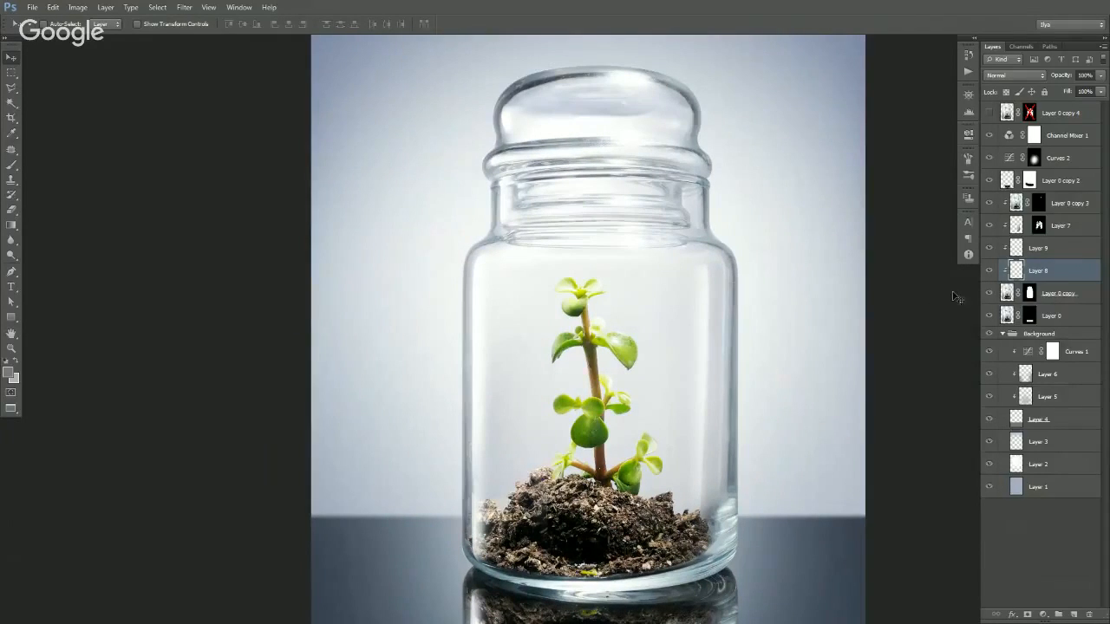
- Duplicate Layer 9's leaves and place the copy lower on the stem, above the third leaf tier
left_click_drag(618, 375, 623, 408)
key("ctrl+z")
left_click(1034, 252)
left_click_drag(577, 380, 588, 387)
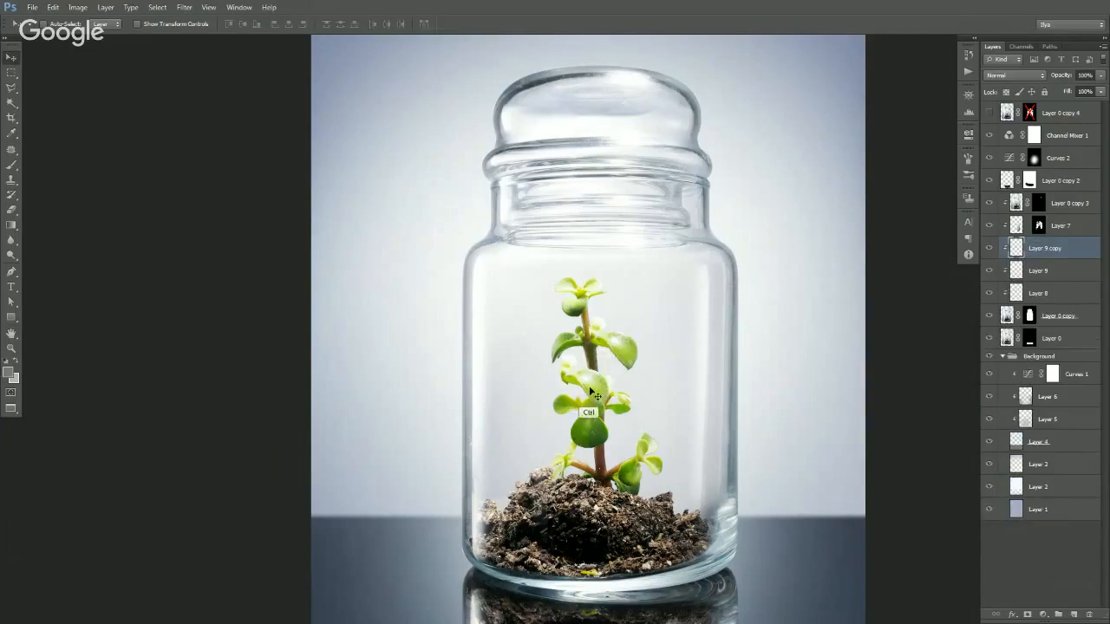
- Flip the duplicated leaves horizontally, shrink them slightly and fit them against the left side of the stem
key("ctrl+t")
right_click(595, 377)
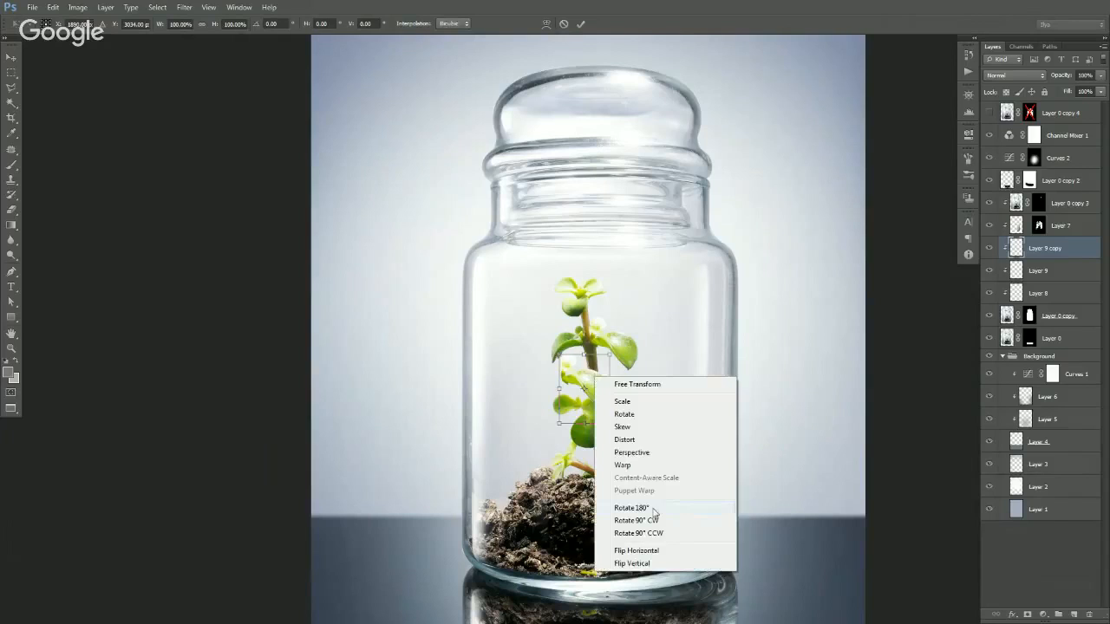
left_click(656, 553)
left_click_drag(594, 407, 566, 395)
key("Return")
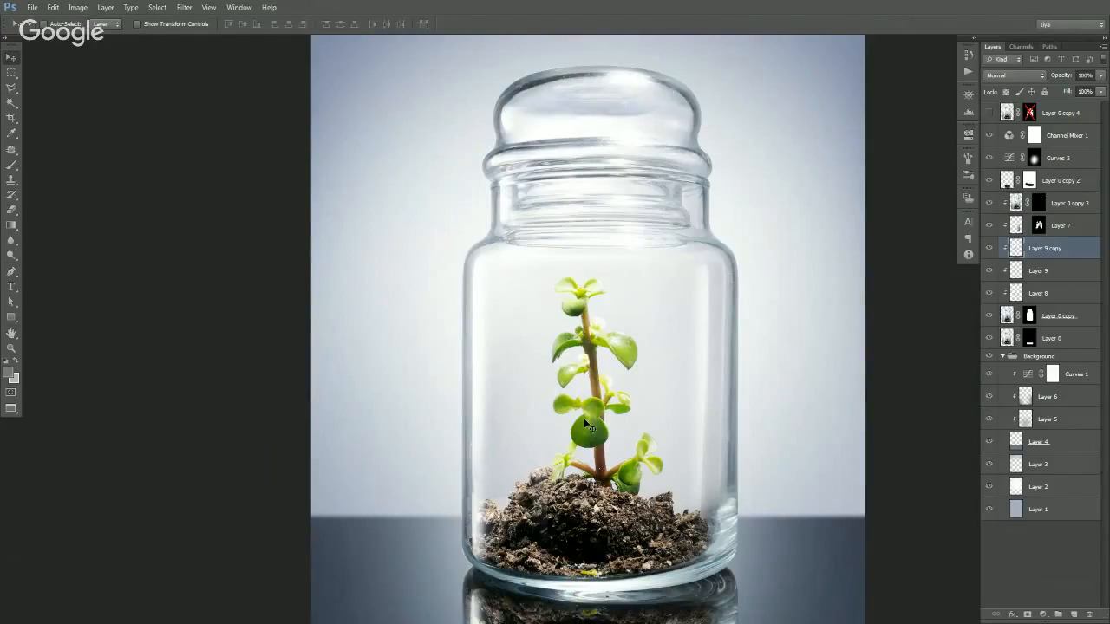
key("ctrl+t")
left_click_drag(557, 398, 566, 393)
key("Return")
- Darken the duplicated leaves with a Curves adjustment, input 155 and output 115, and check the whole jar
key("ctrl+m")
left_click_drag(952, 396, 932, 391)
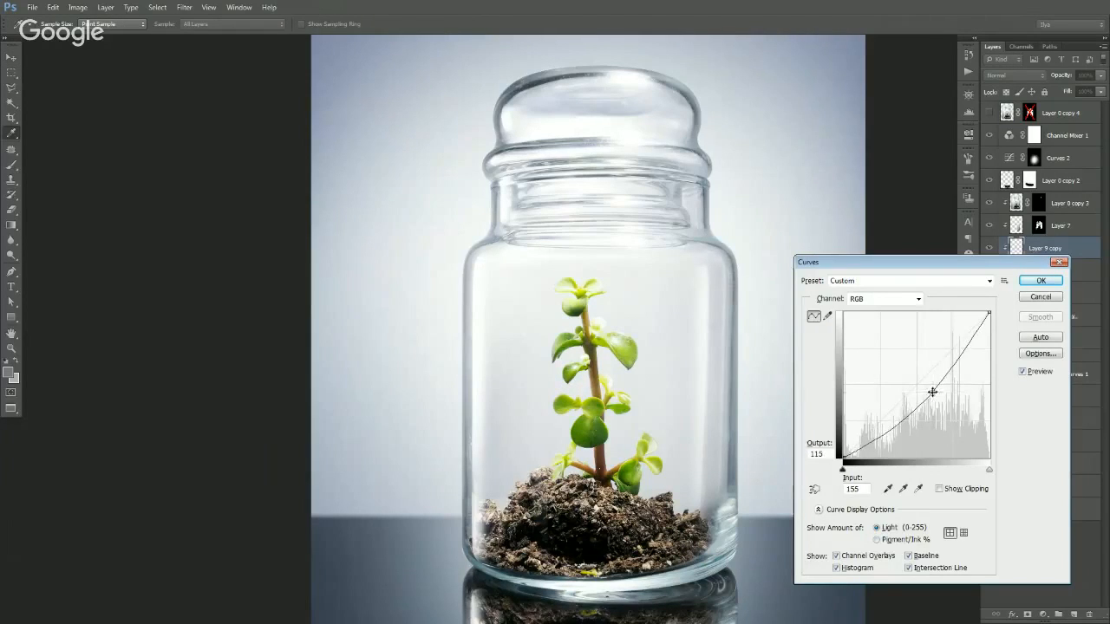
left_click(1041, 280)
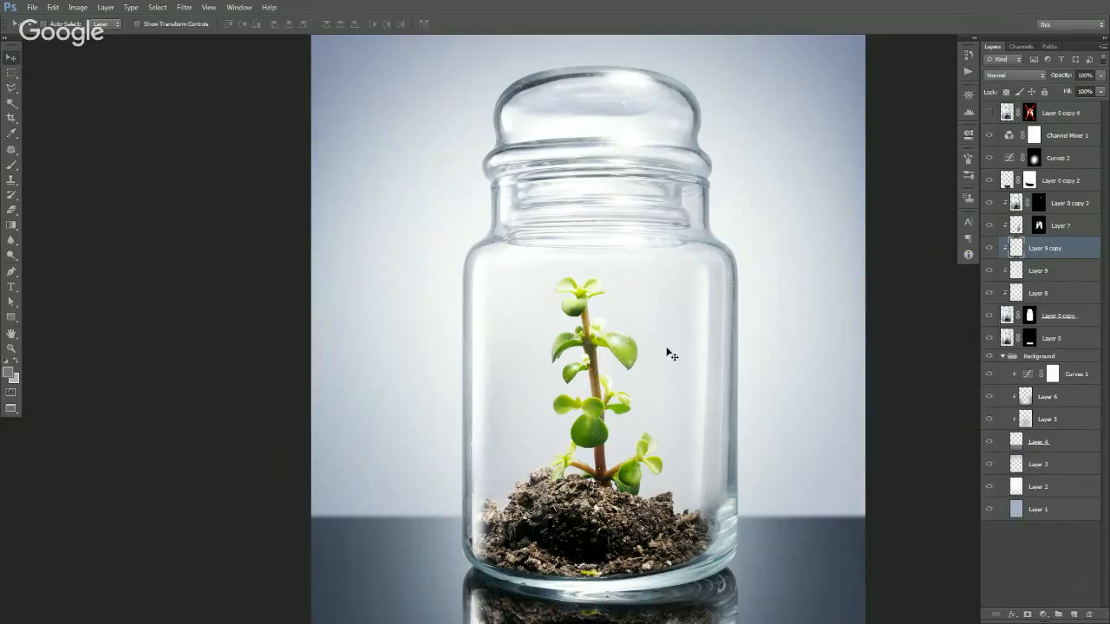
left_click_drag(668, 351, 686, 351)
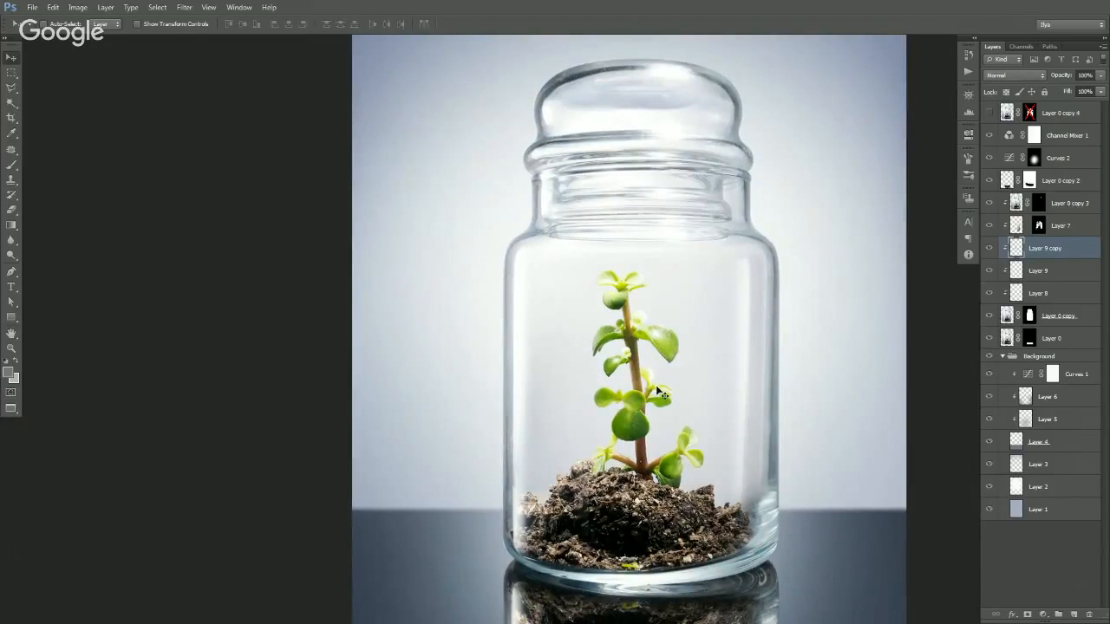
left_click(661, 417, "ctrl+alt")
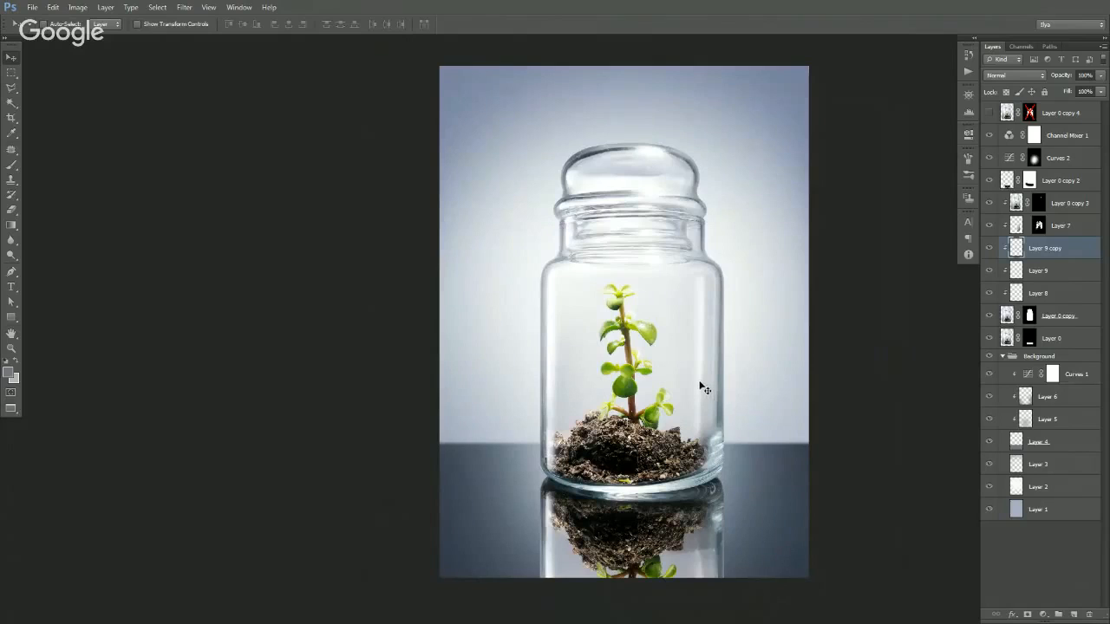
- Patch the yellow leaf fragment at the jar's bottom edge on Layer 0 copy with nearby soil texture
left_click(633, 494, "ctrl")
left_click(635, 496, "ctrl")
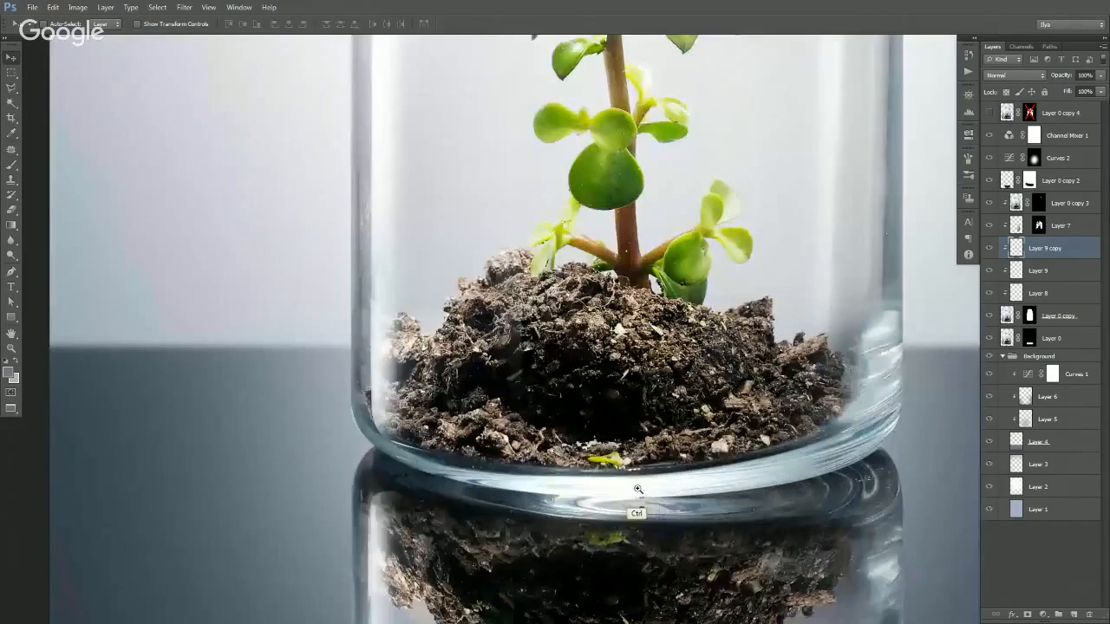
left_click(638, 488, "ctrl")
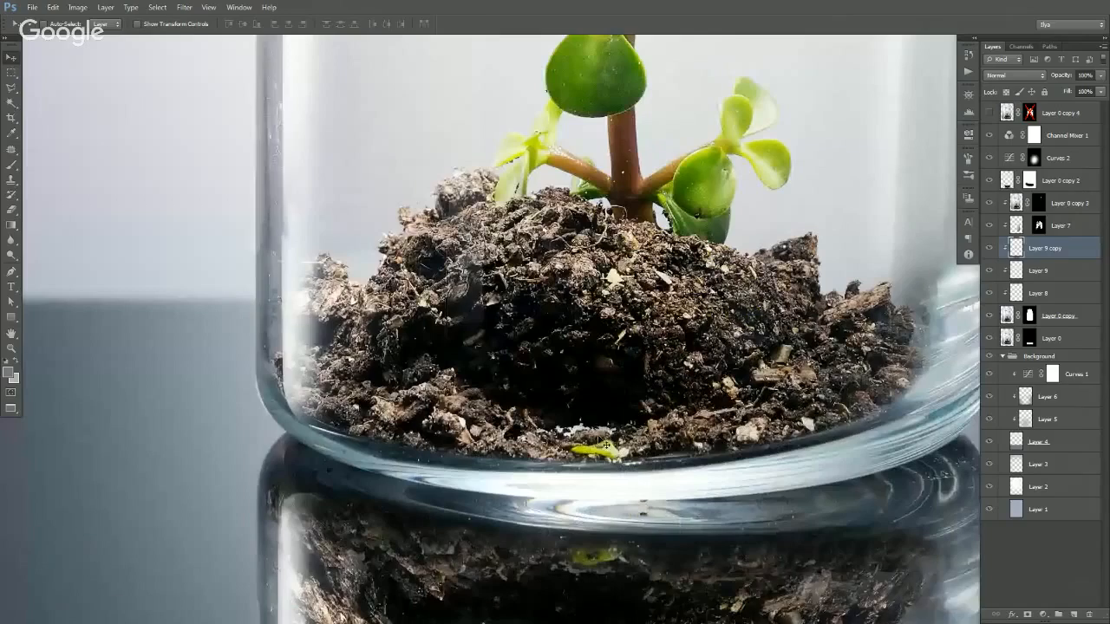
key("j")
left_click(1003, 319)
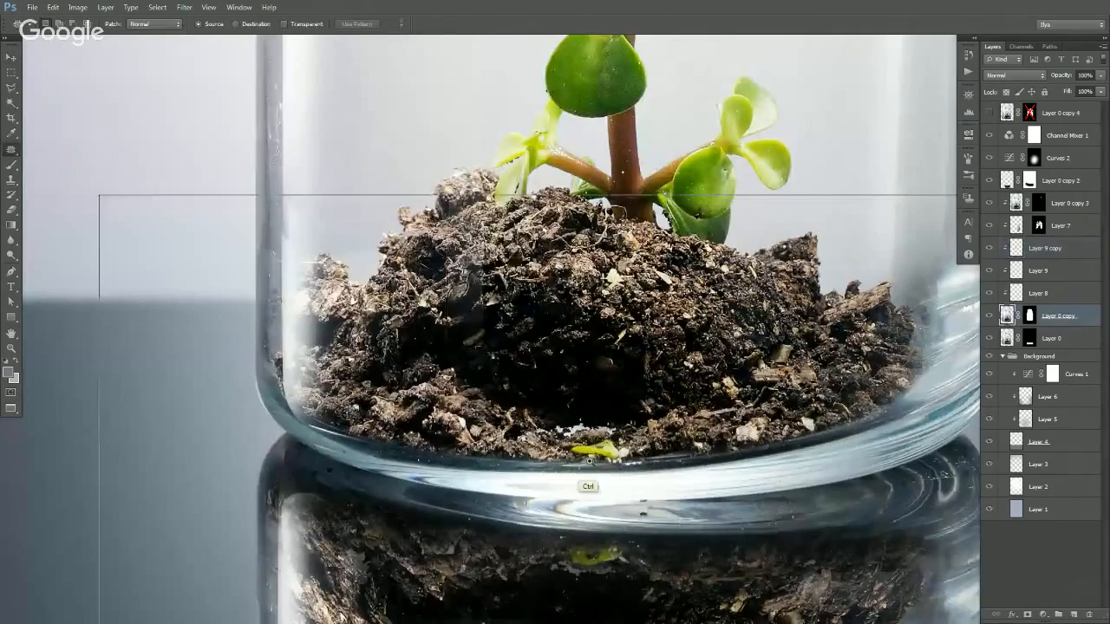
left_click(567, 445, "ctrl")
mouse_move(565, 445)
left_mouse_down()
mouse_move(638, 466)
mouse_move(638, 443)
mouse_move(607, 440)
left_mouse_up()
left_click_drag(607, 442, 490, 445)
key("ctrl+d")
left_click(631, 434, "ctrl+alt")
left_click(631, 437, "ctrl+alt")
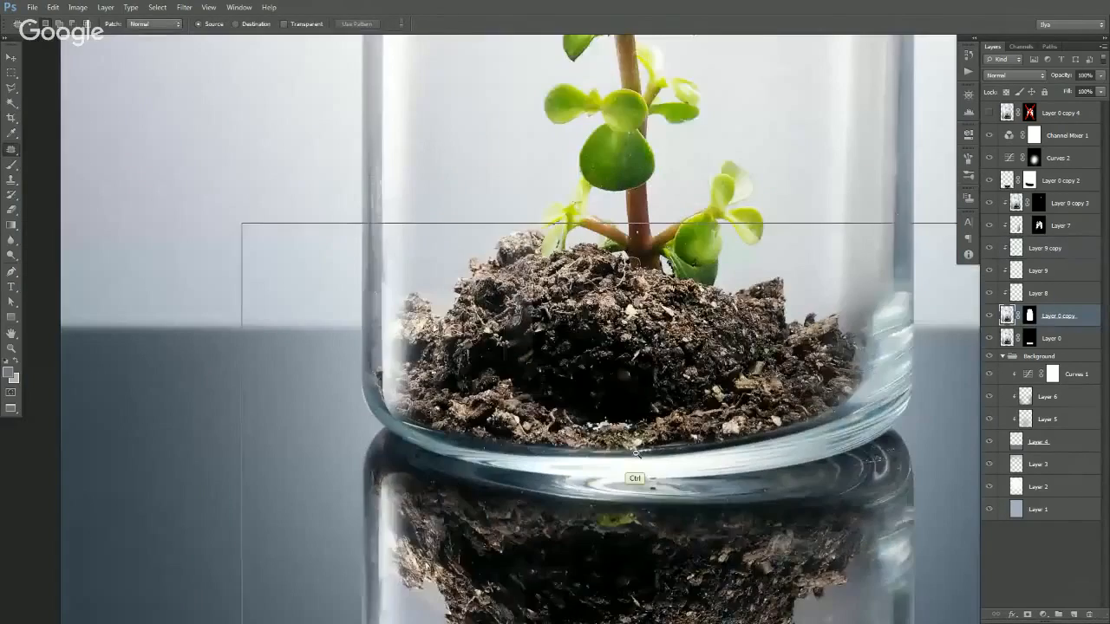
left_click(629, 425, "ctrl+alt")
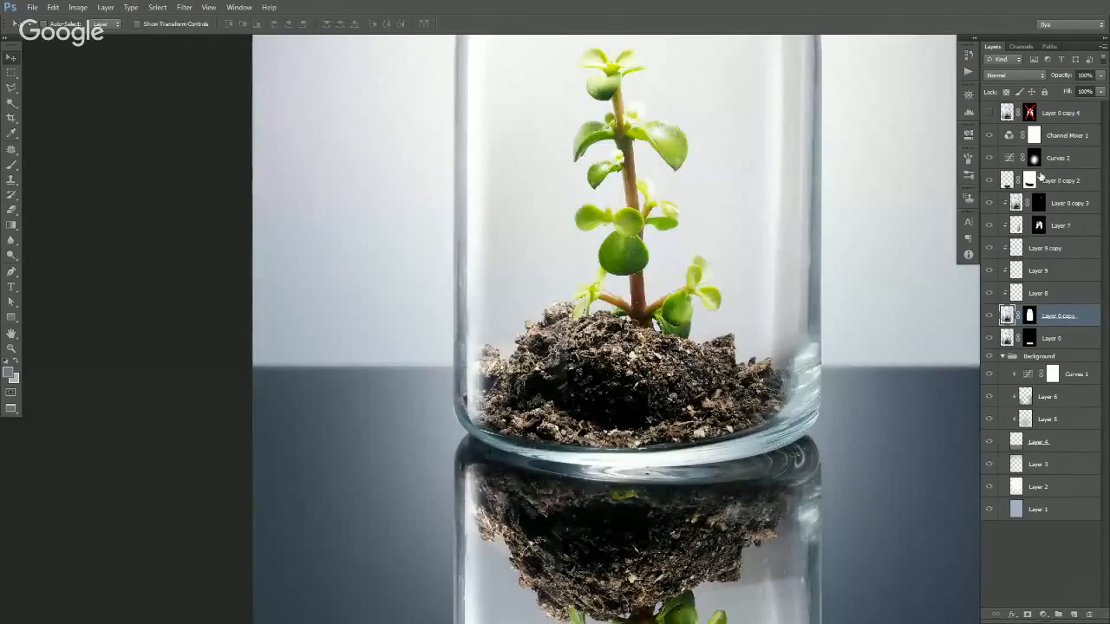
- Erase the Channel Mixer 1 mask over the dark hollow in the soil and check the effect of Curves 2
left_click(1031, 141)
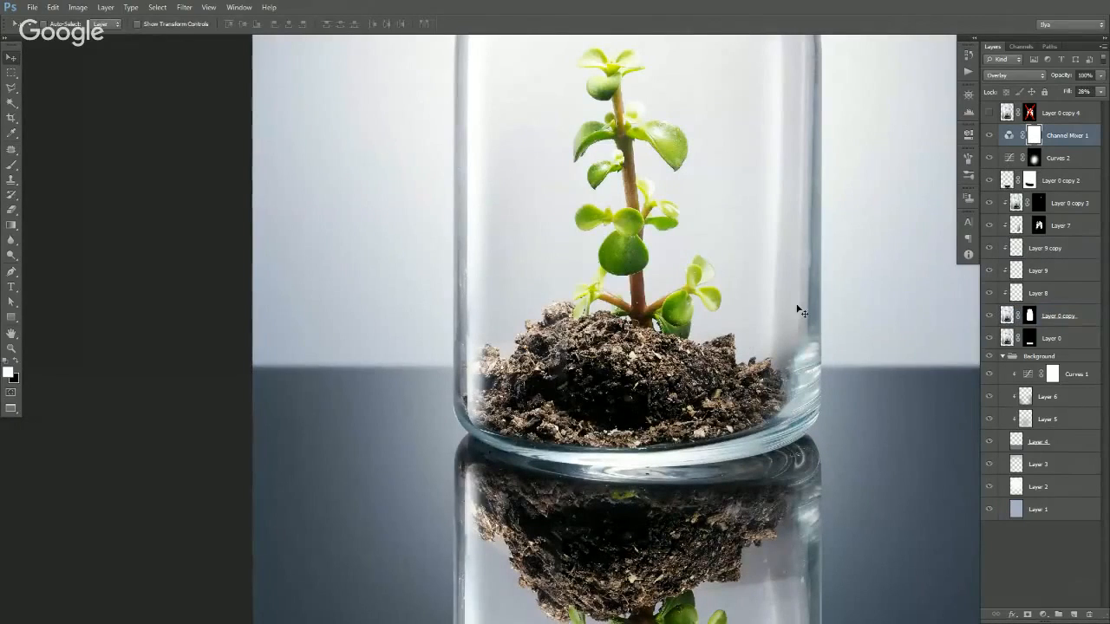
key("e")
left_click(596, 410, "ctrl")
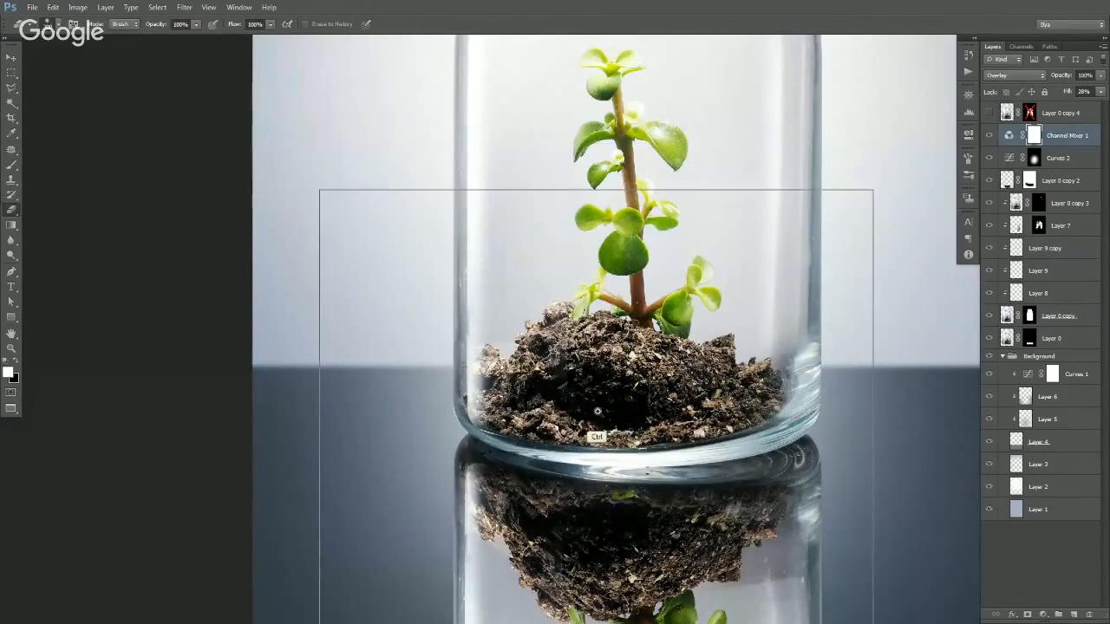
key("x")
key("x")
mouse_move(612, 401)
left_mouse_down()
mouse_move(646, 403)
mouse_move(634, 408)
left_mouse_up()
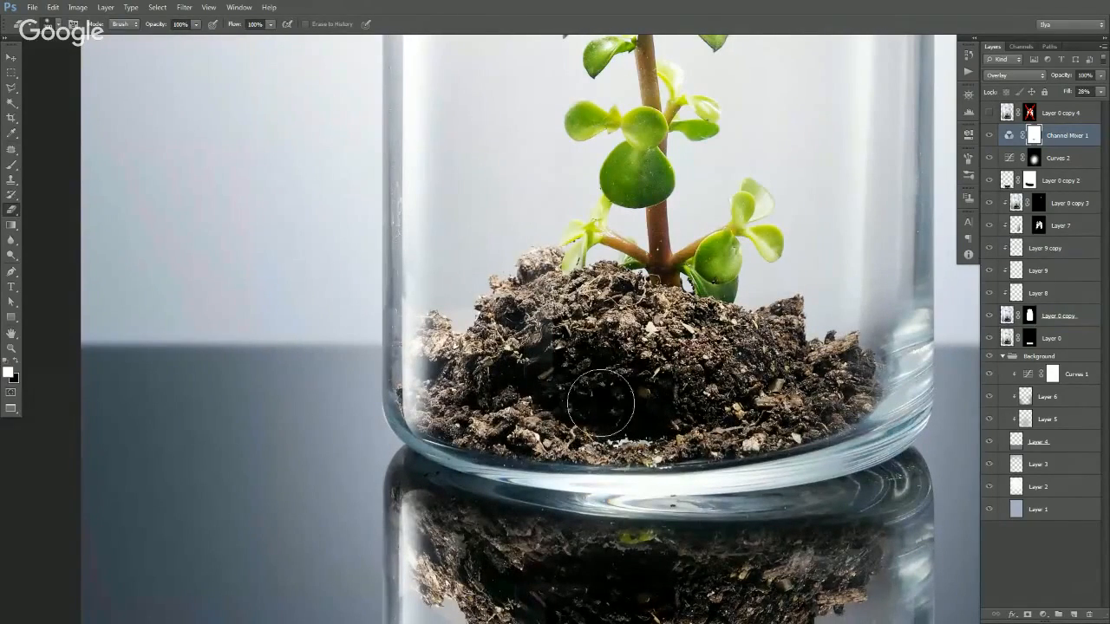
left_click(989, 158)
left_click(988, 159)
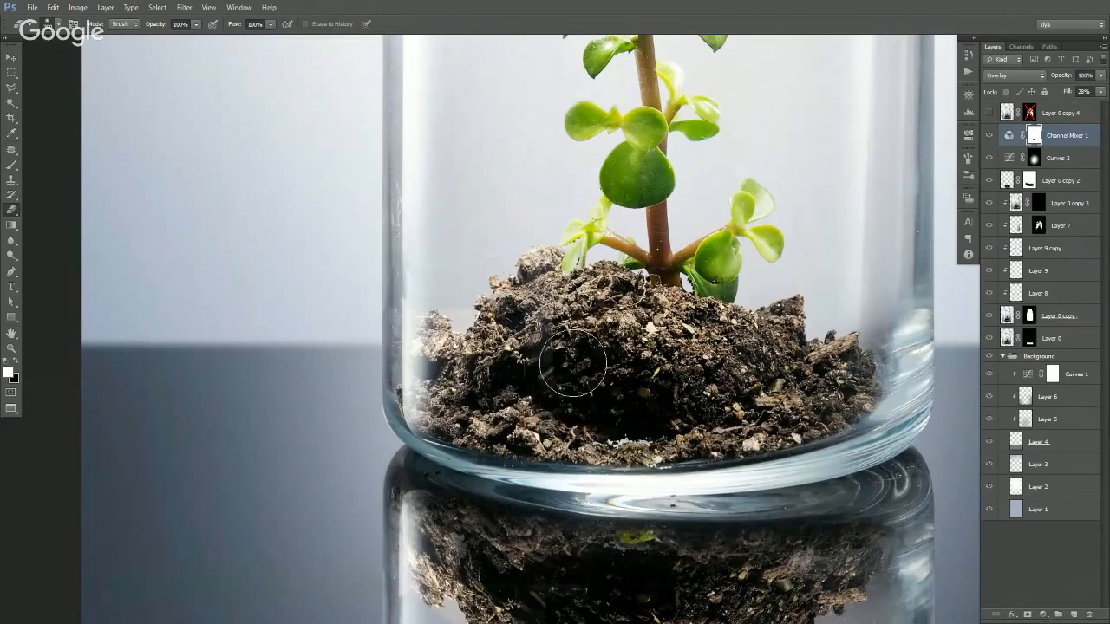
- Copy a soil patch of about 37 × 30 mm from Layer 0 copy to a new layer above Layer 0 copy 3, covering the dark hollow
key("m")
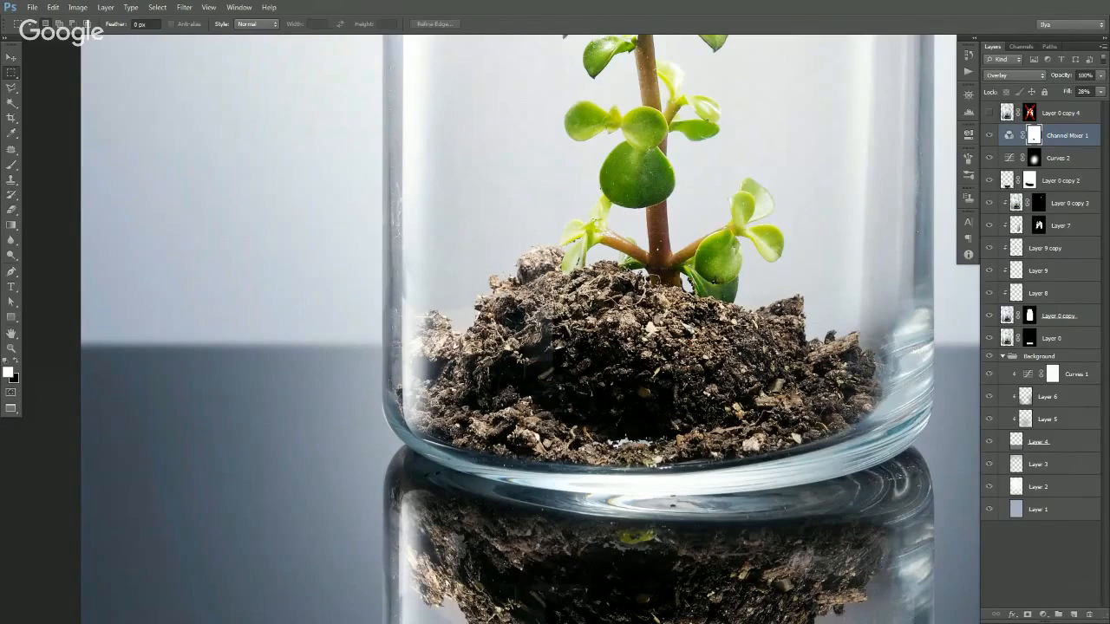
left_click_drag(675, 319, 808, 423)
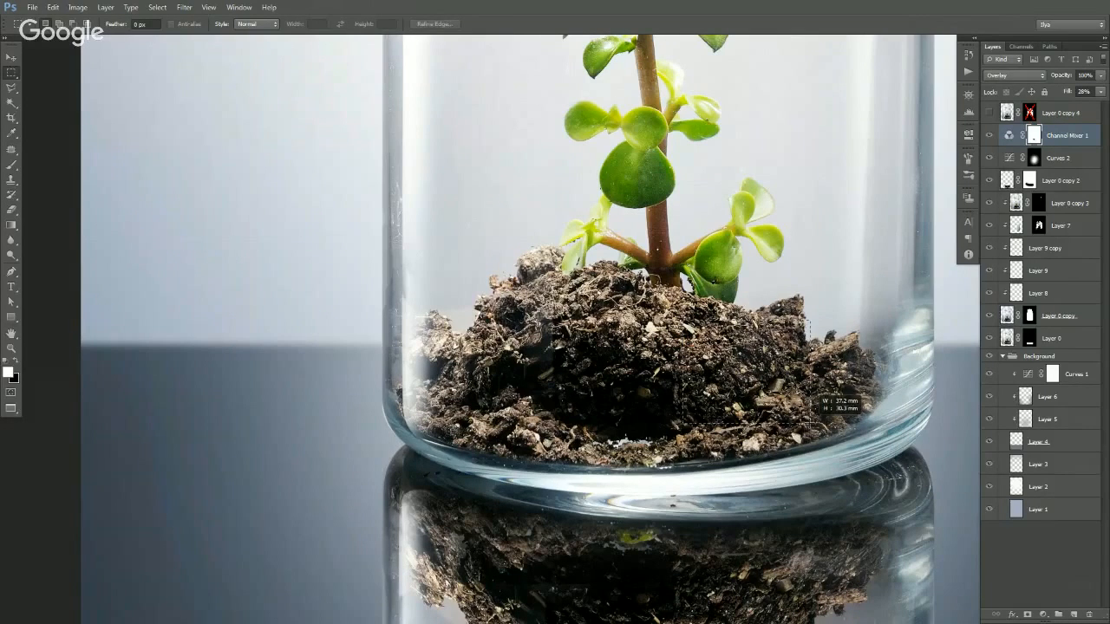
key("v")
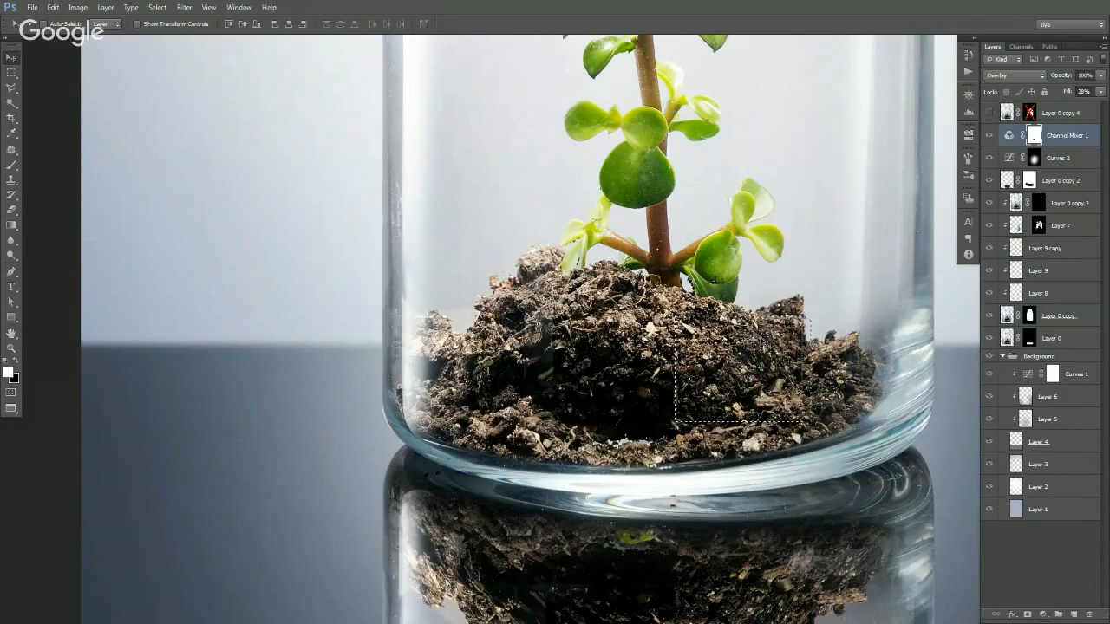
scroll(767, 356, "up", 2)
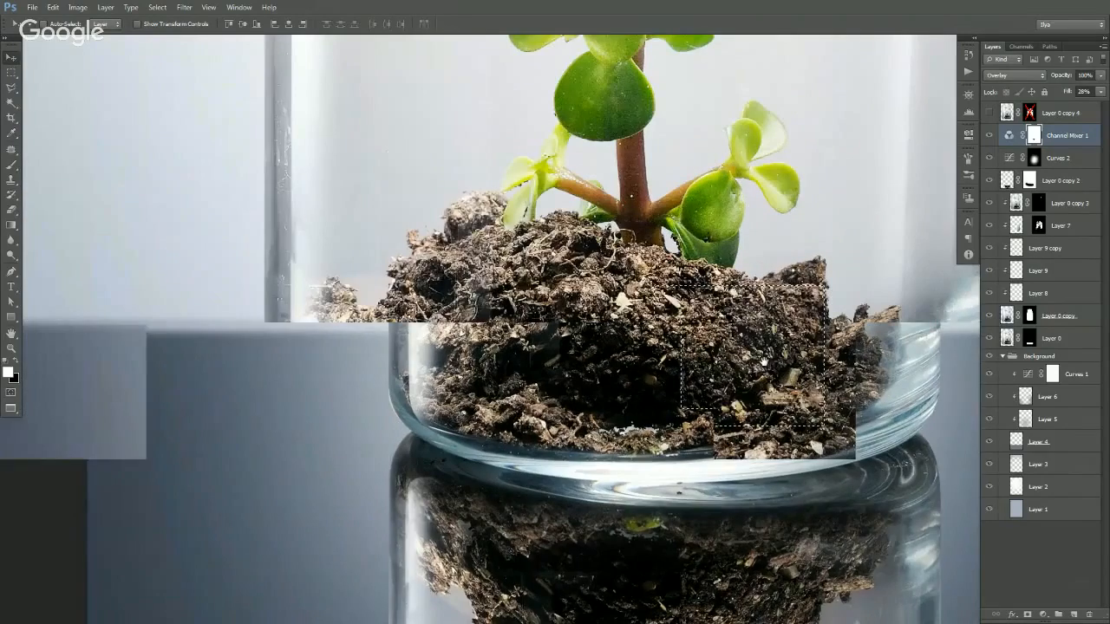
left_click(1013, 315)
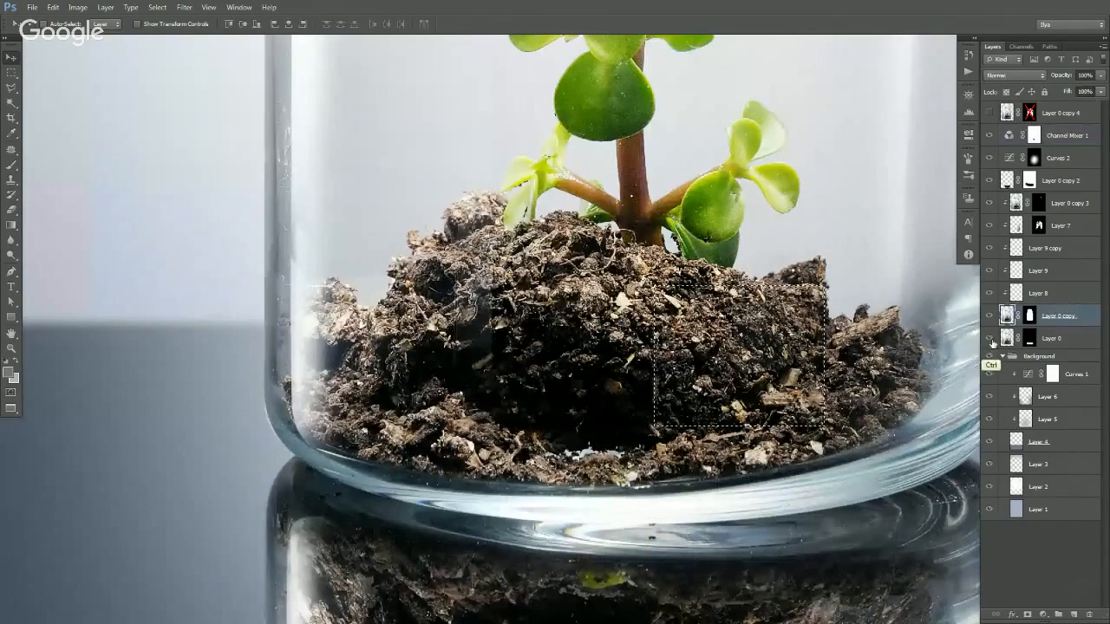
key("ctrl+j")
left_click_drag(1021, 320, 1024, 193)
left_click_drag(754, 347, 566, 380)
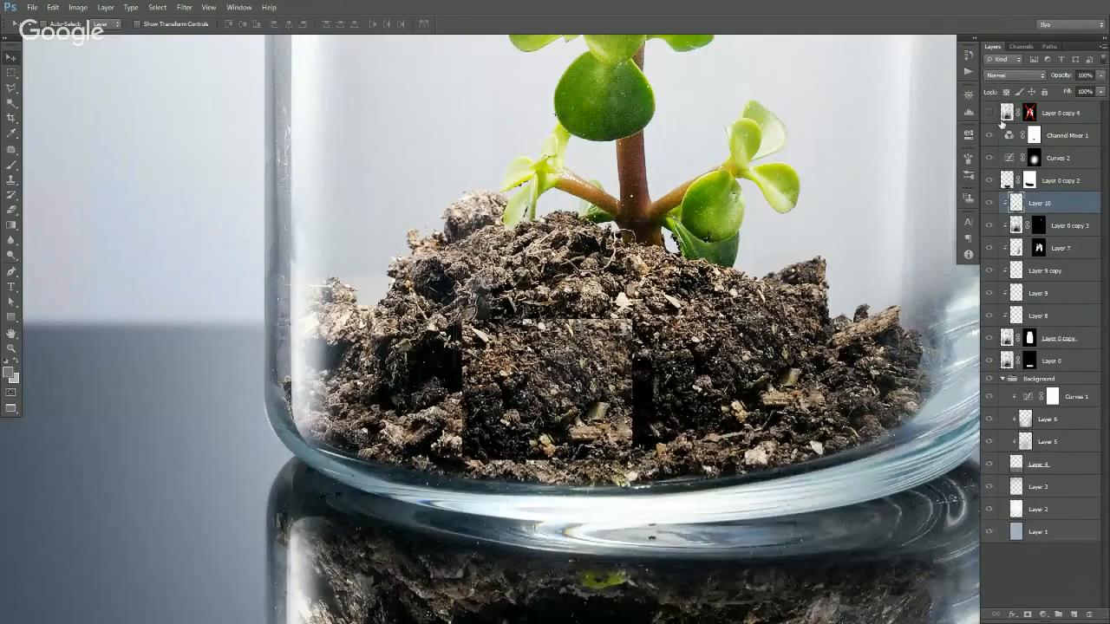
- Reduce the soil patch layer's fill to 27% and erase its hard edges to blend it into the soil
left_click(1100, 91)
left_click_drag(1104, 102, 1068, 106)
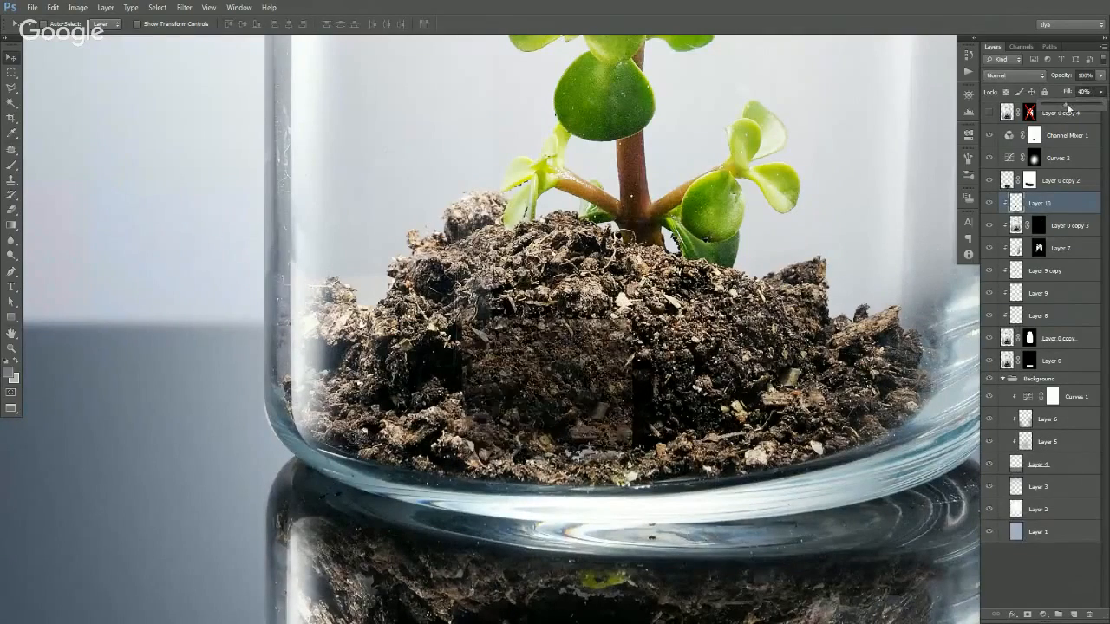
left_click_drag(739, 298, 777, 308)
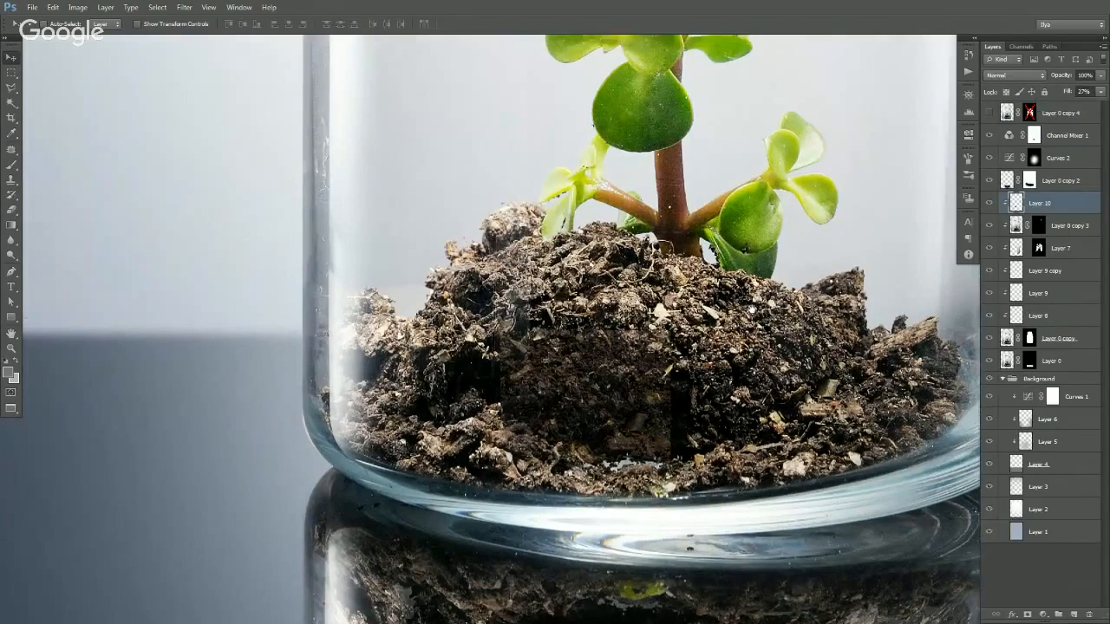
key("e")
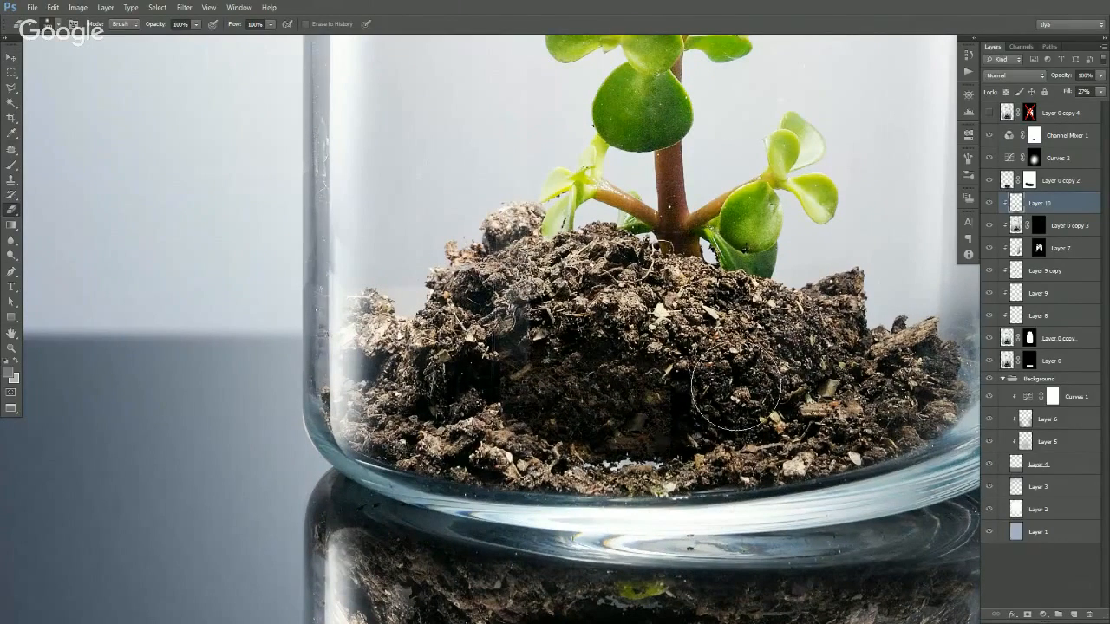
- Duplicate the blended soil patch, offset the copy over the dark hollow, compare the result and leave the copy hidden
key("v")
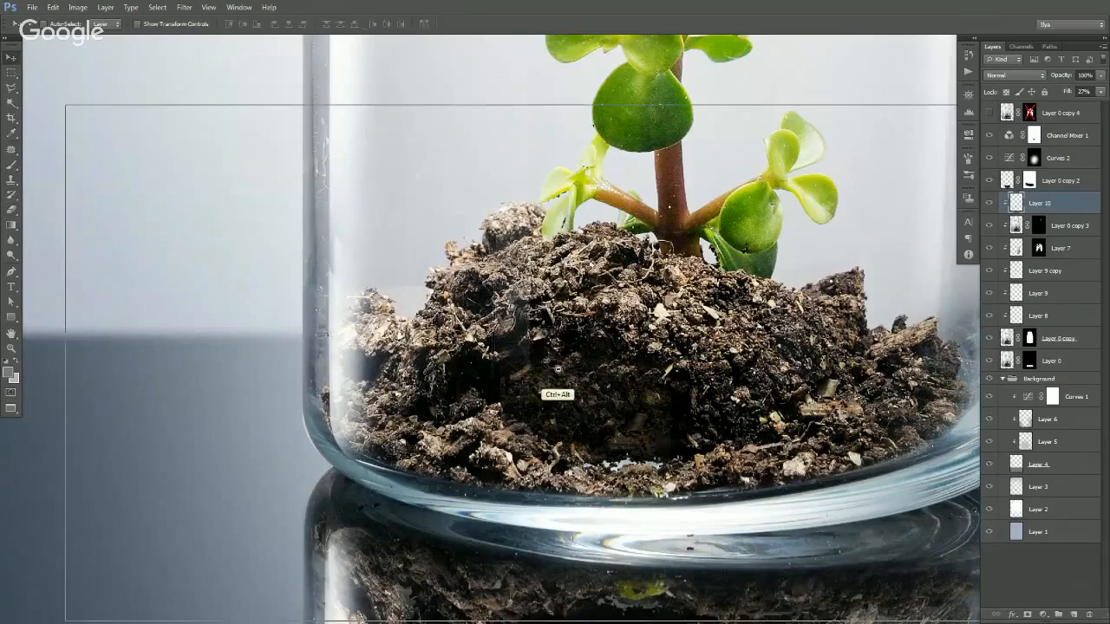
left_click(548, 365, "ctrl+alt")
mouse_move(616, 397)
left_mouse_down()
mouse_move(637, 409)
mouse_move(542, 438)
mouse_move(600, 411)
left_mouse_up()
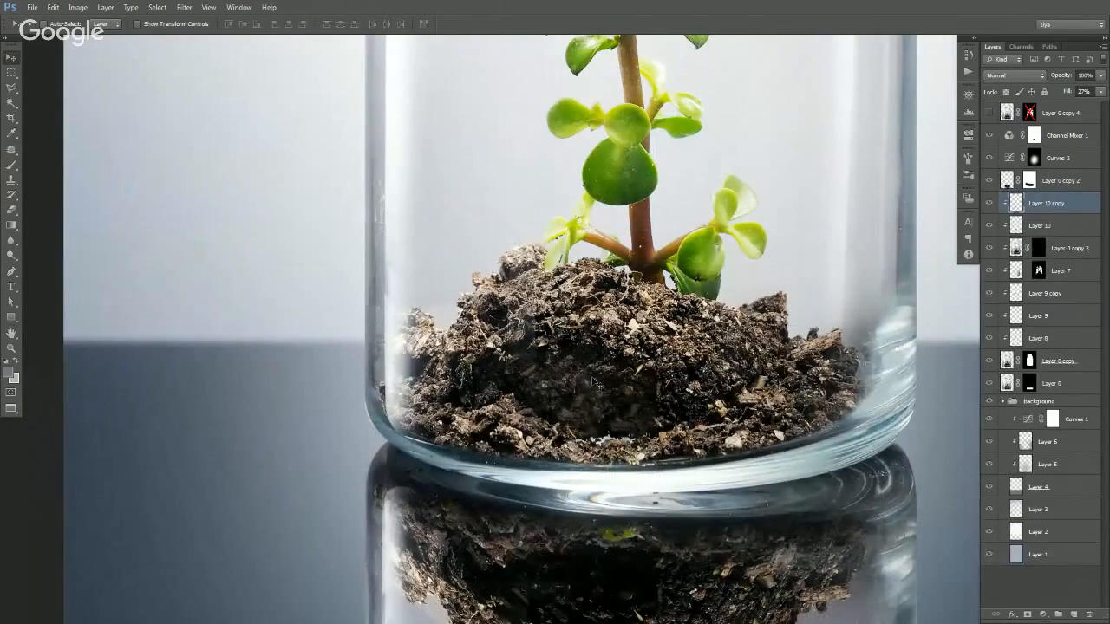
left_click(988, 205)
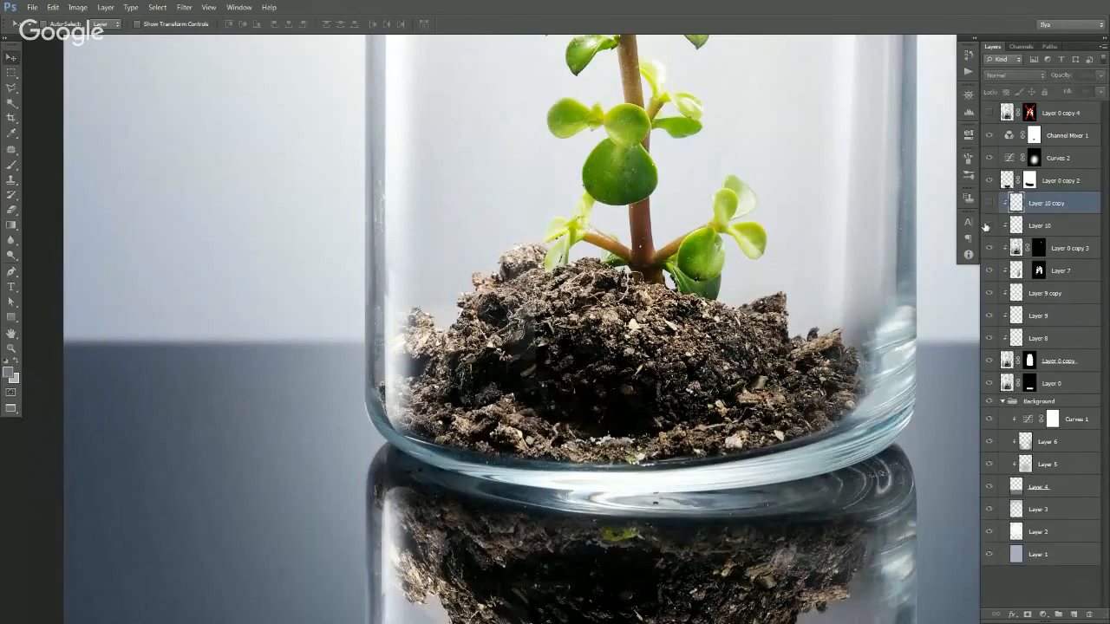
left_click(988, 202)
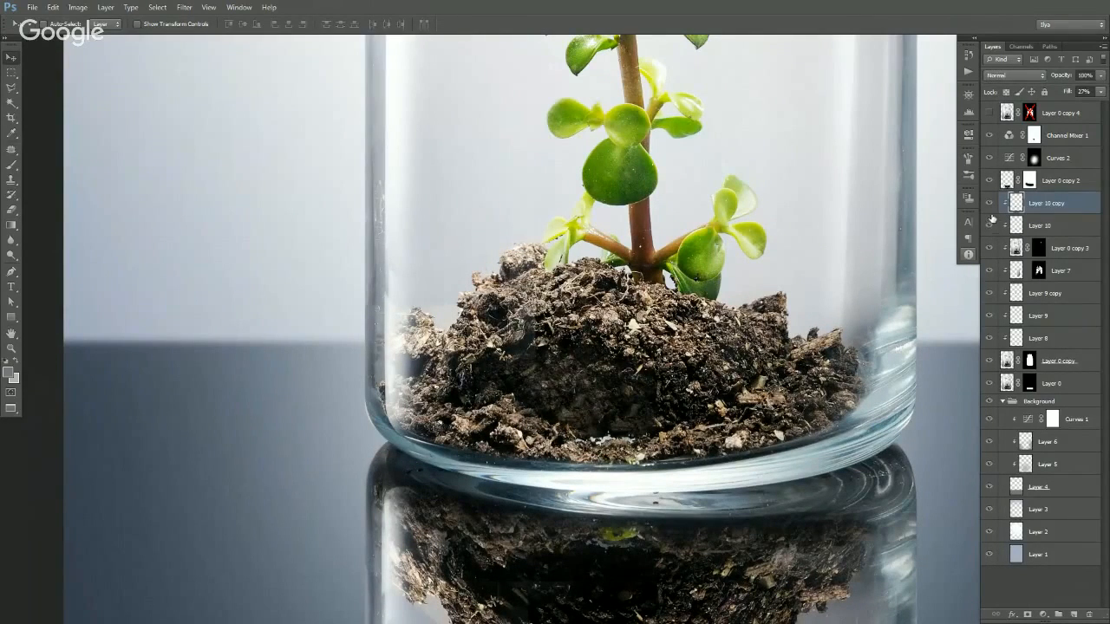
left_click(988, 203)
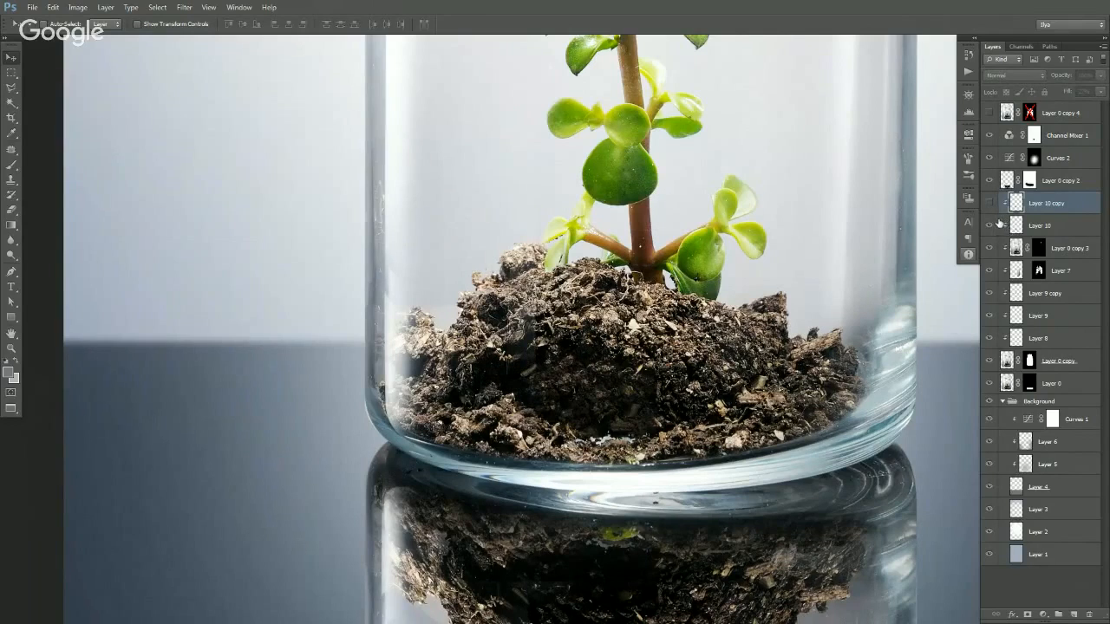
- Set Layer 10's fill to 46% and try the darkening blend modes before settling on Screen
left_click(1030, 226)
left_click(1101, 92)
left_click_drag(1078, 108, 1071, 109)
left_click(1013, 78)
left_click(1010, 79)
key("Down")
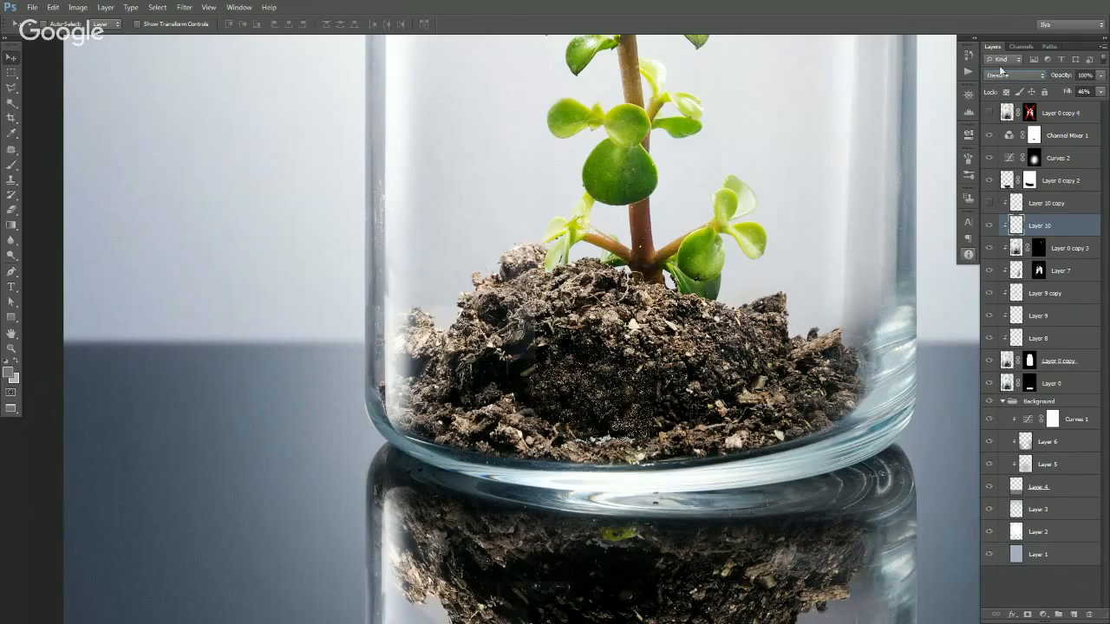
key("Down")
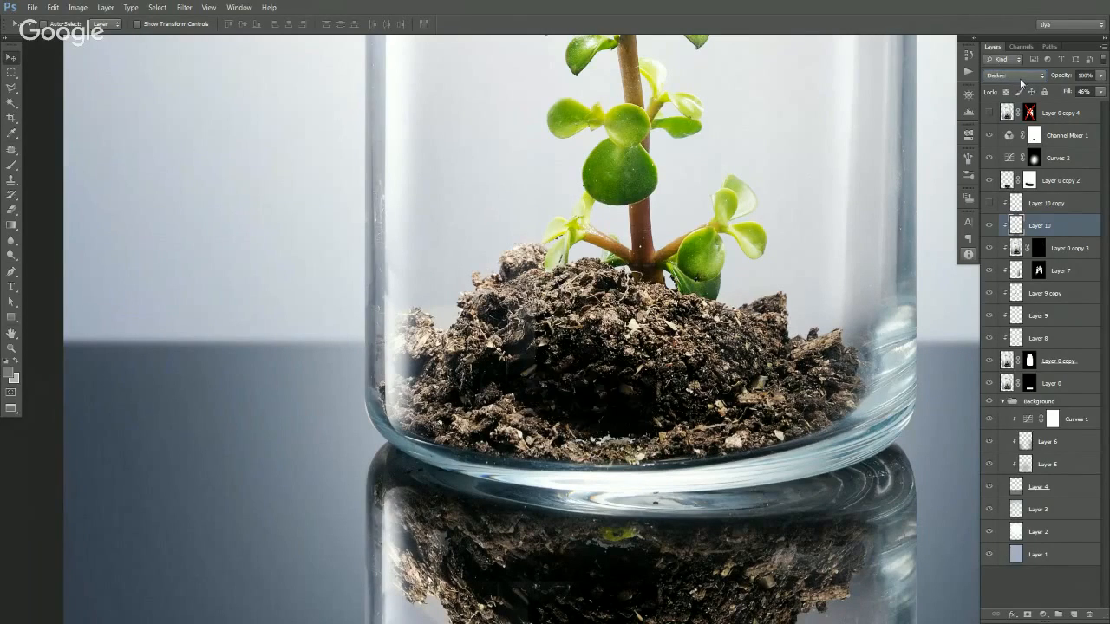
key("Down")
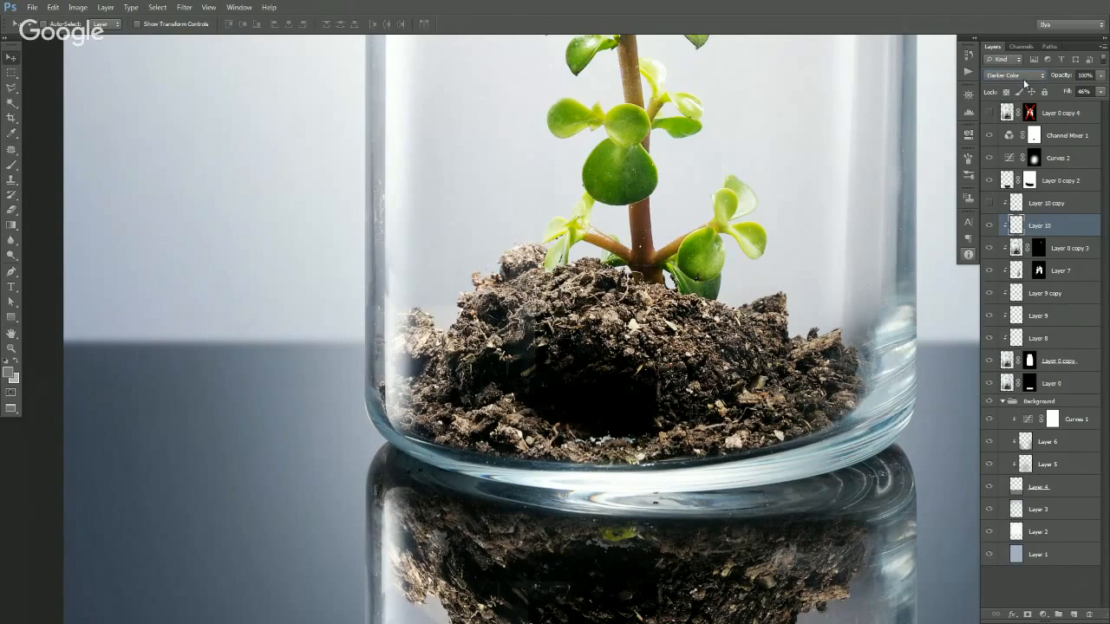
key("Down")
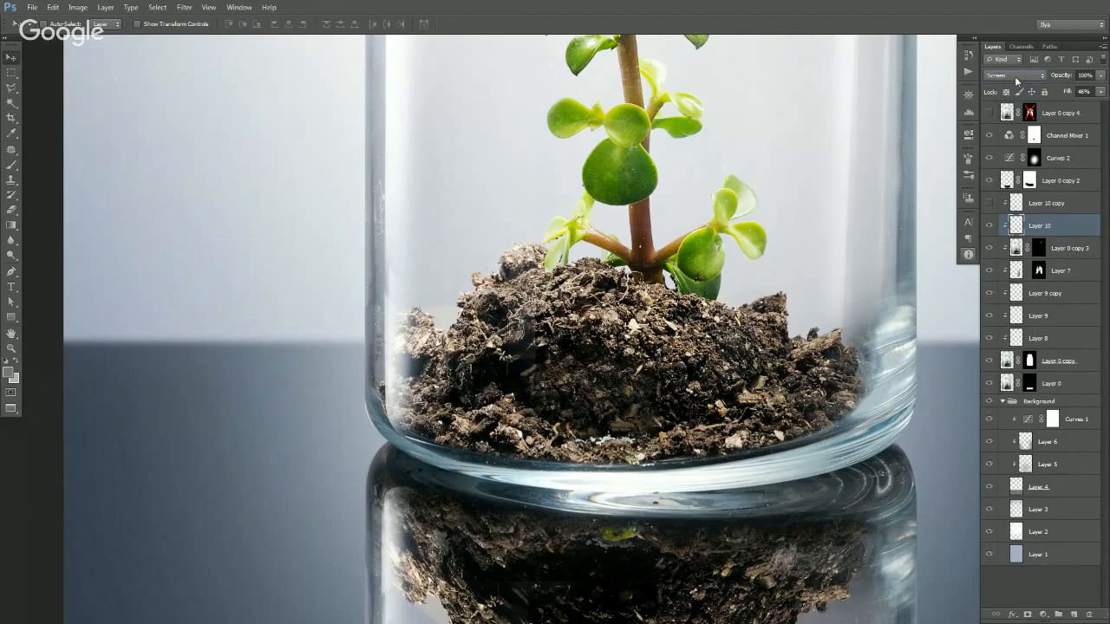
- Compare the soil with and without Layer 10, and erase the patch's remaining visible edge
left_click(985, 228)
left_click(985, 229)
left_click(988, 226)
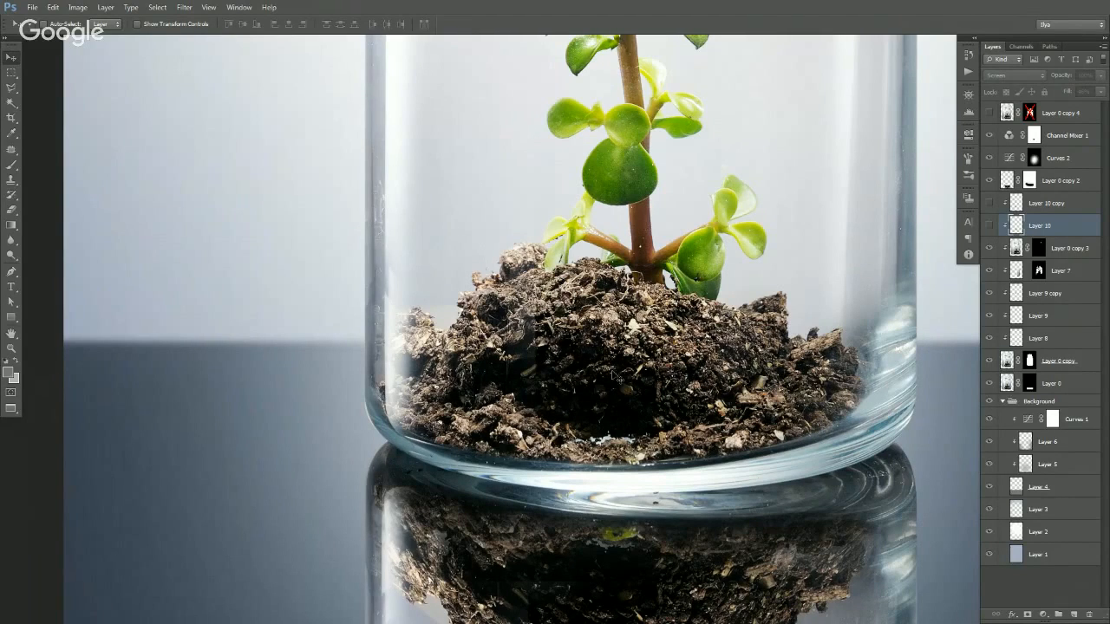
left_click(989, 226)
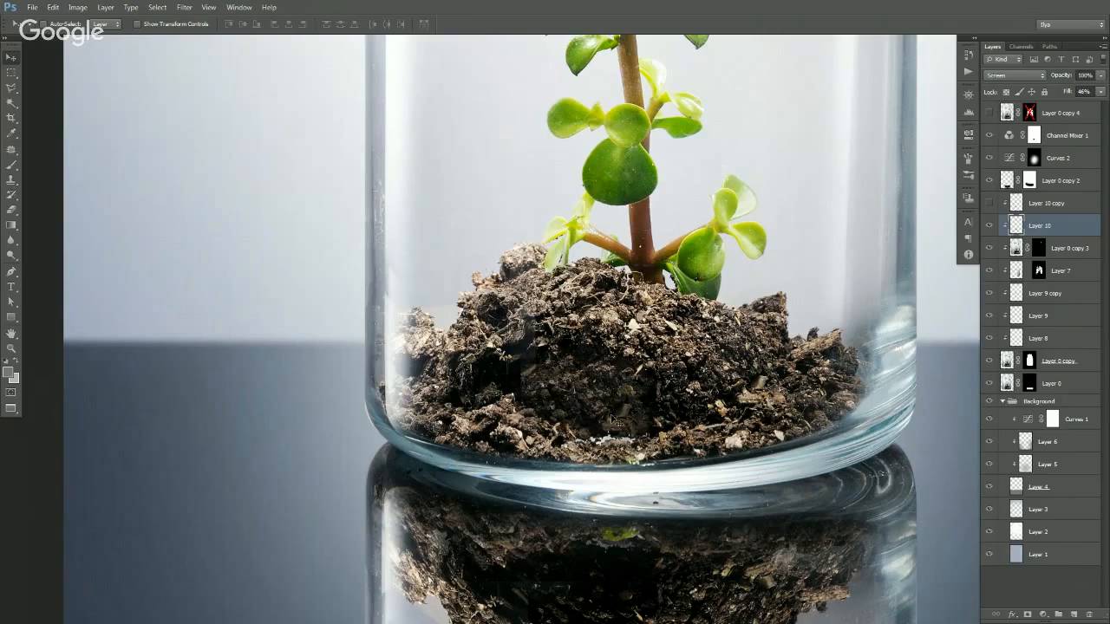
key("e")
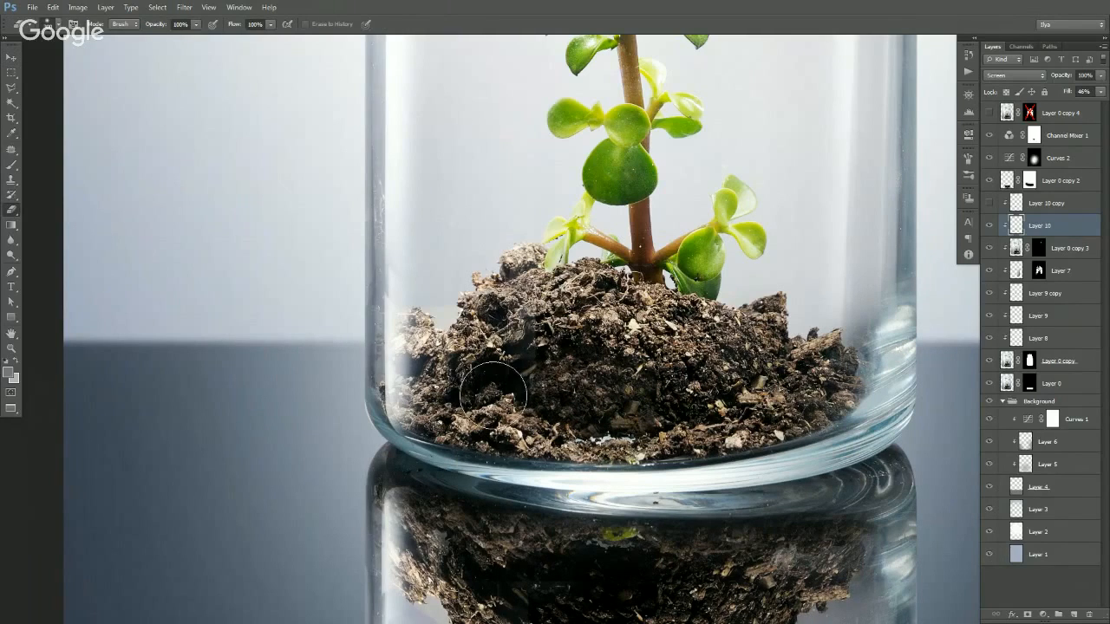
key("v")
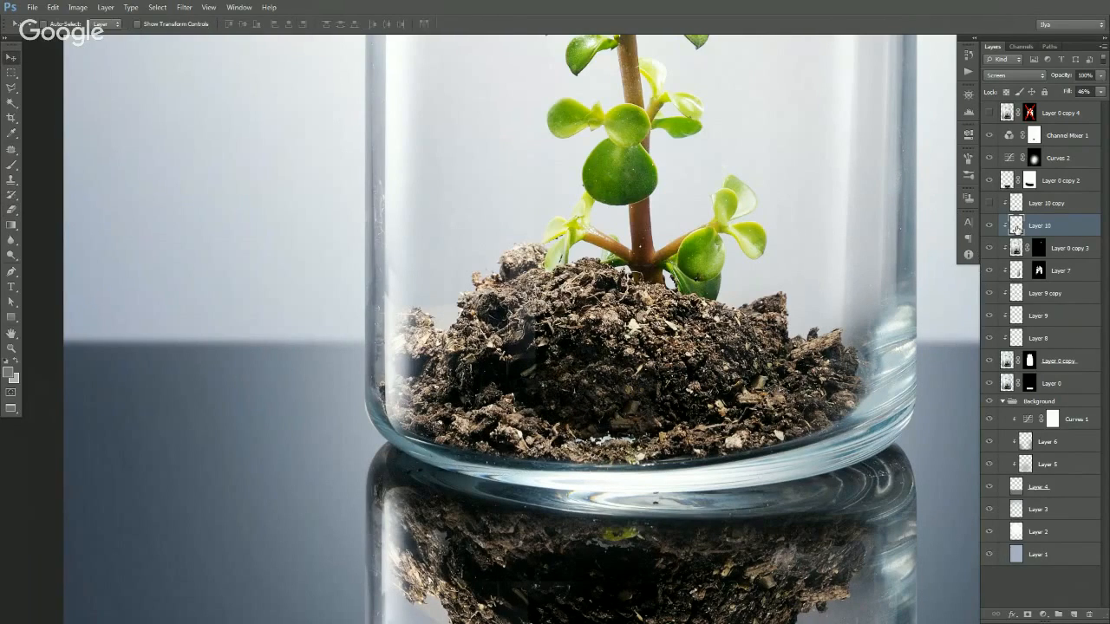
- Show Layer 10 copy again and set its blend mode to Screen
left_click(1015, 207)
left_click(989, 204)
left_click(1014, 76)
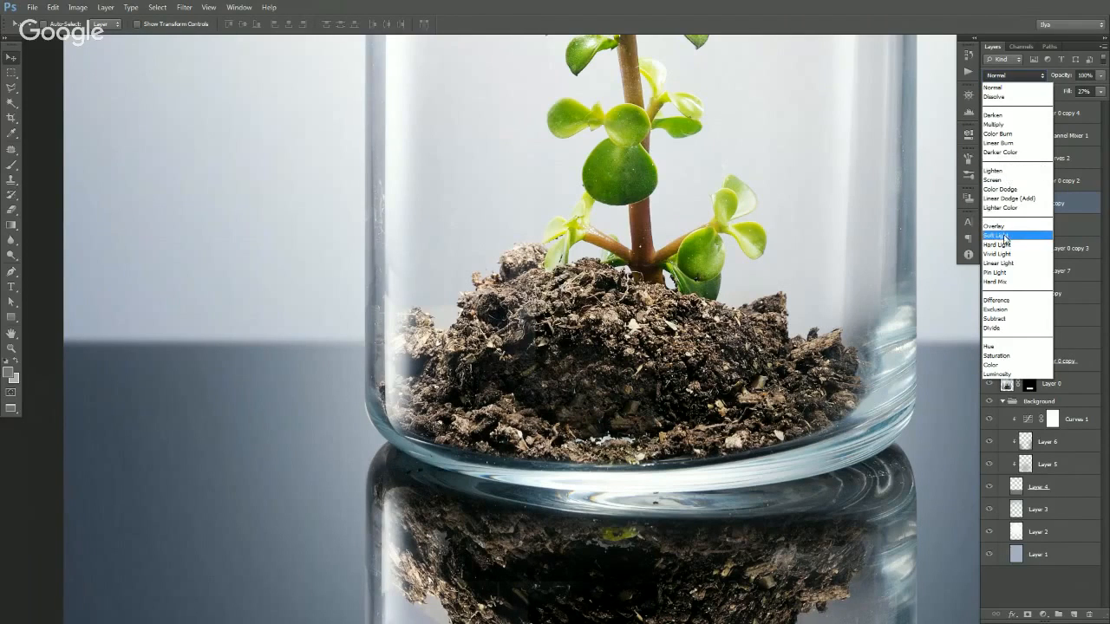
left_click(992, 180)
left_click_drag(653, 358, 621, 359)
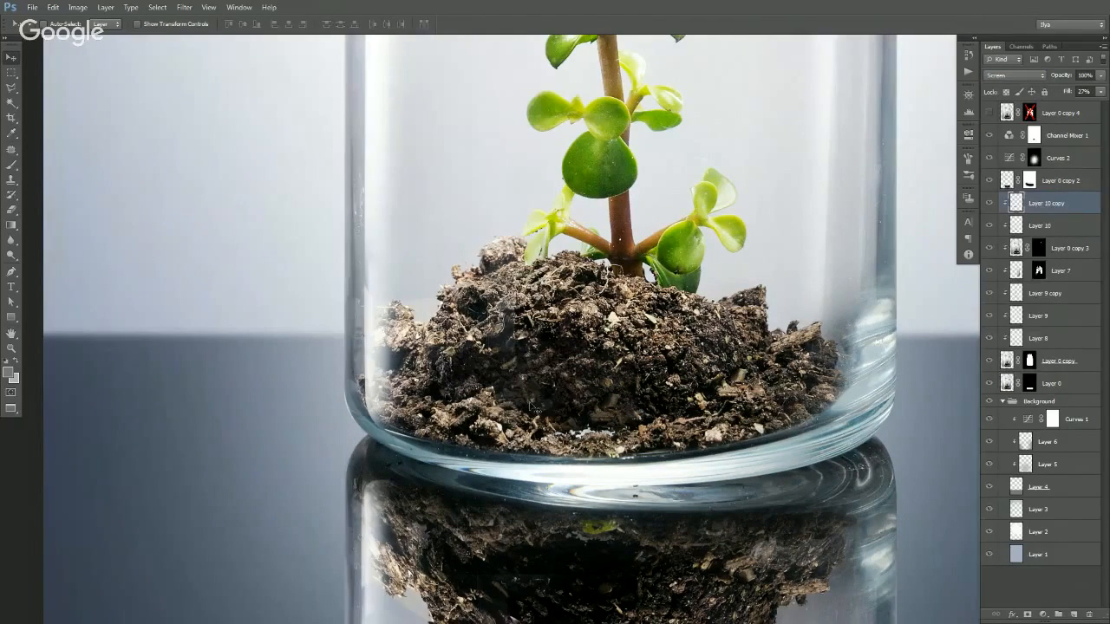
- Review the whole jar composite at several zoom levels, checking the plant, soil and reflection
scroll(563, 407, "down", 3)
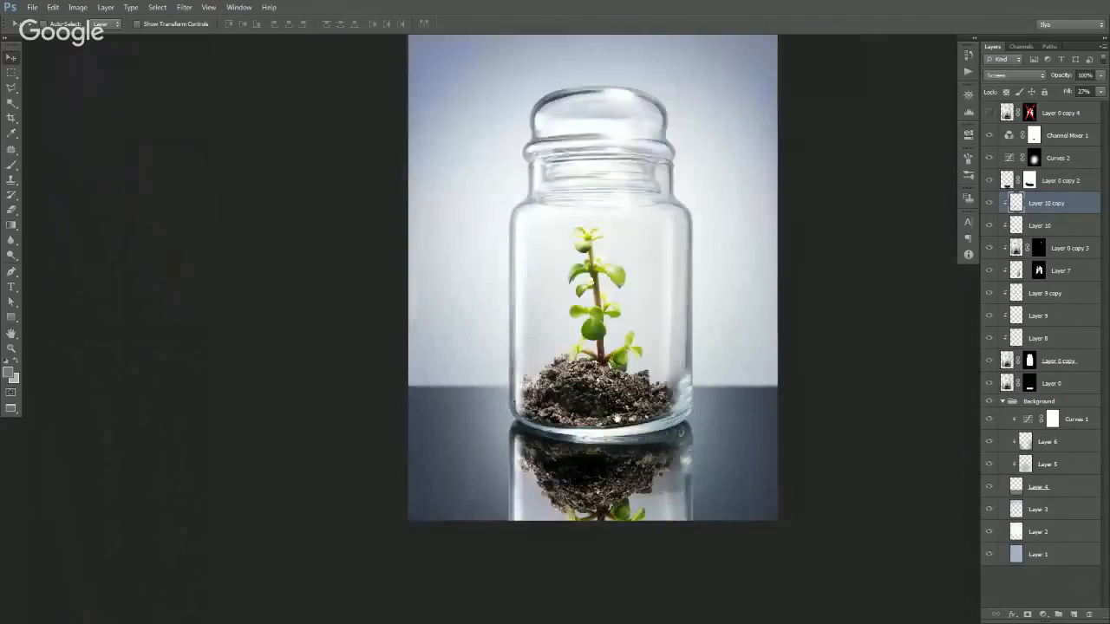
left_click_drag(616, 417, 598, 437)
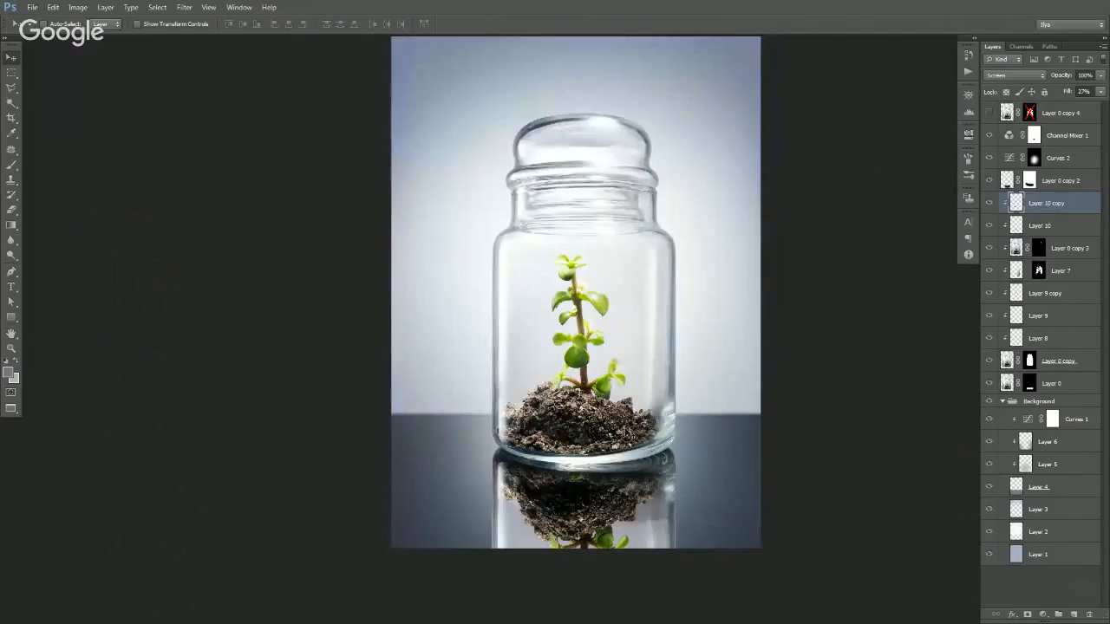
scroll(593, 336, "up", 1)
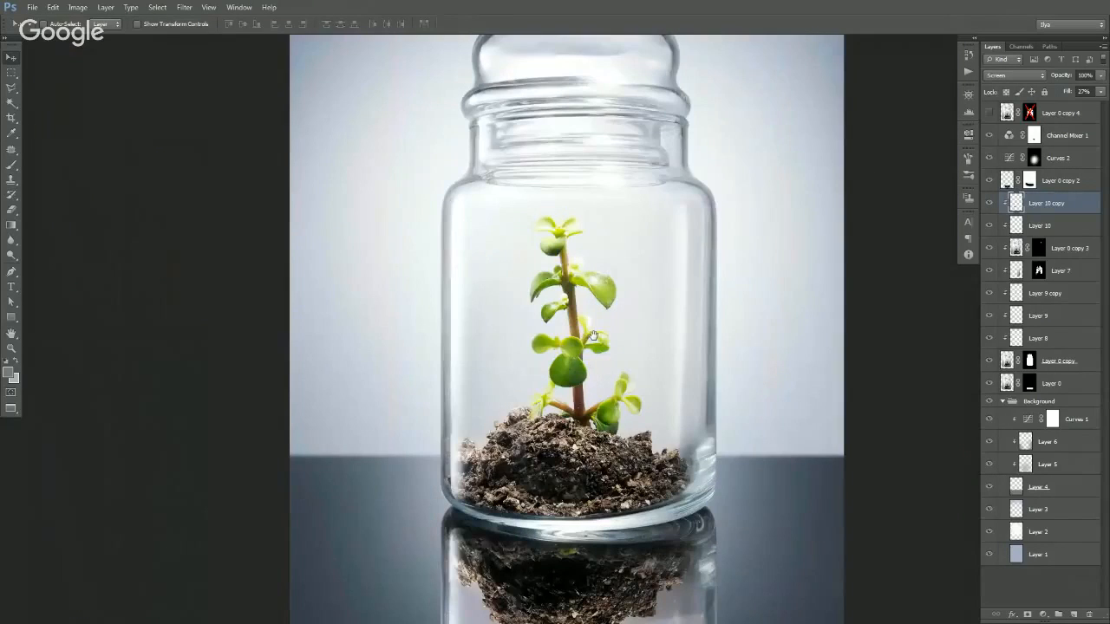
scroll(598, 344, "down", 2)
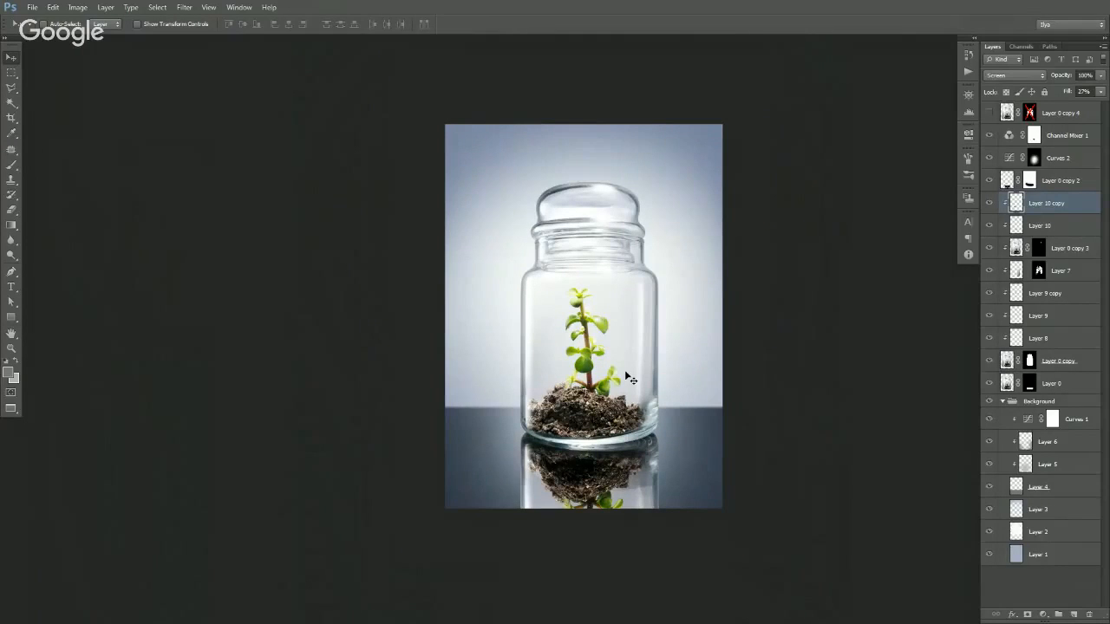
scroll(580, 391, "up", 1)
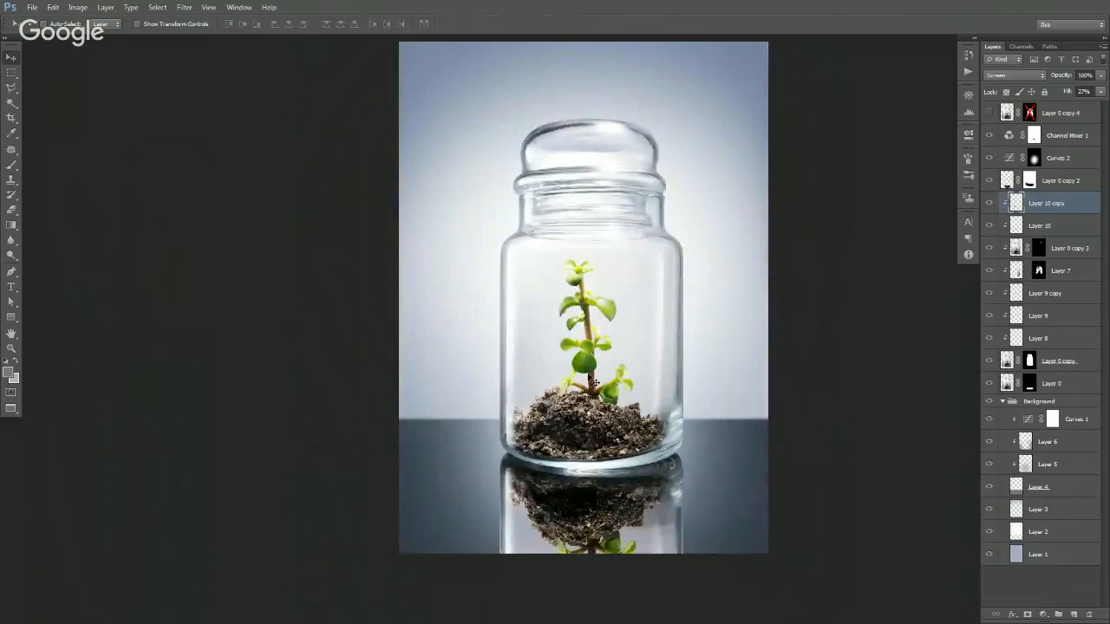
key("m")
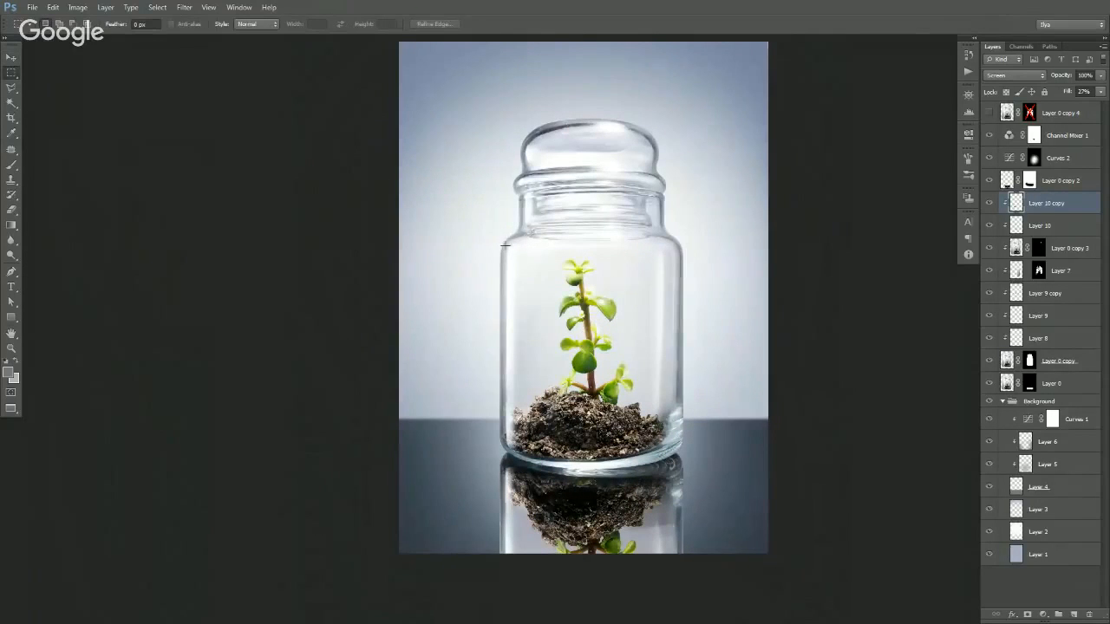
left_click_drag(500, 249, 683, 460)
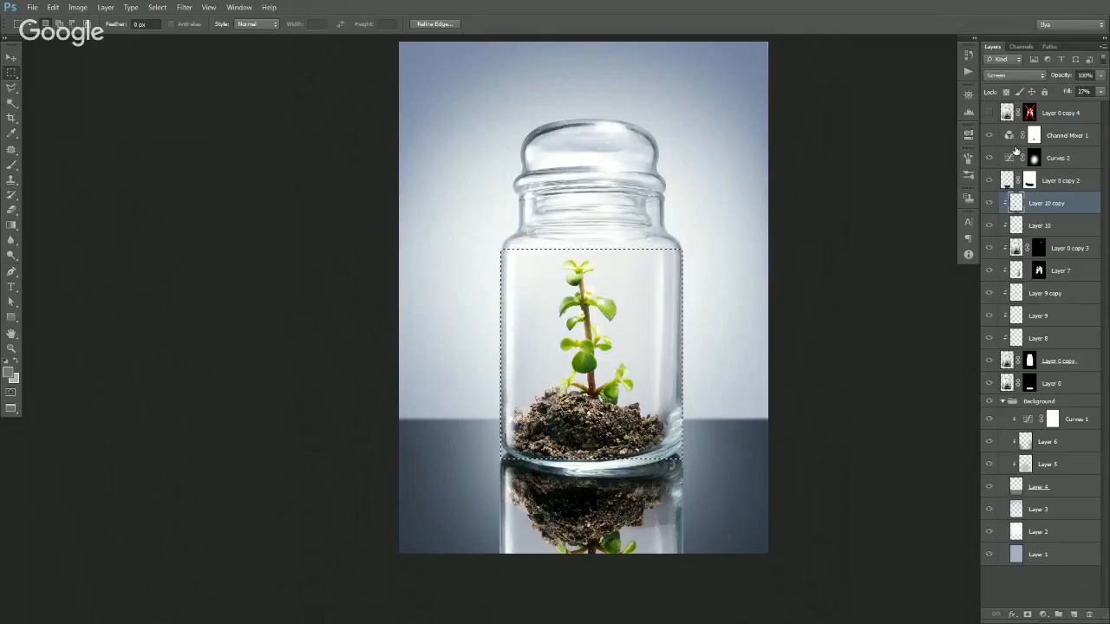
left_click(1045, 137)
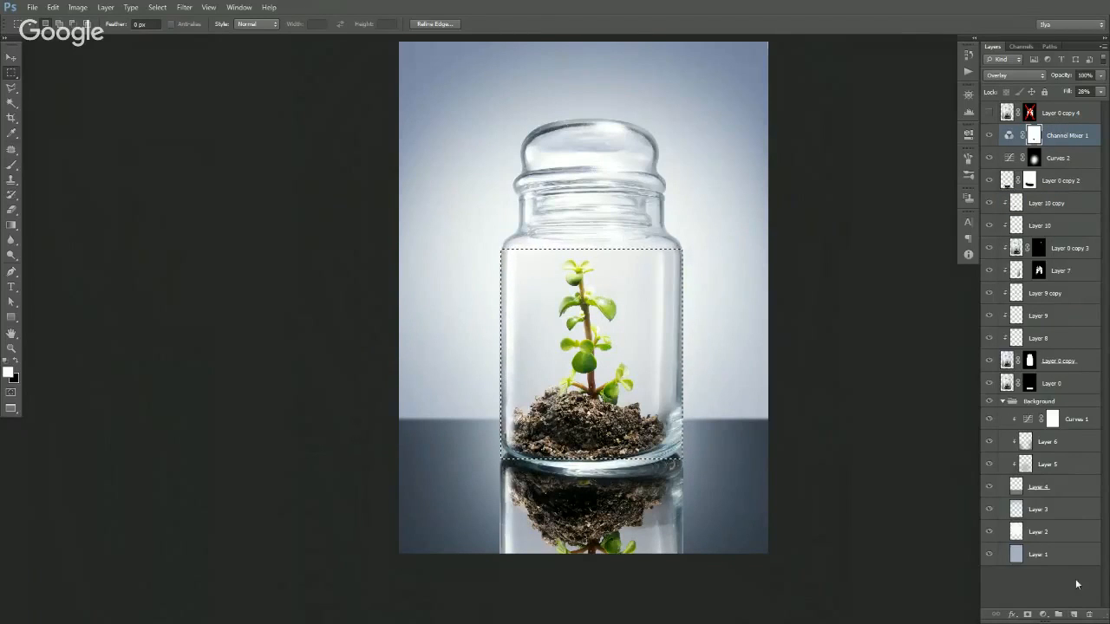
left_click(1073, 613)
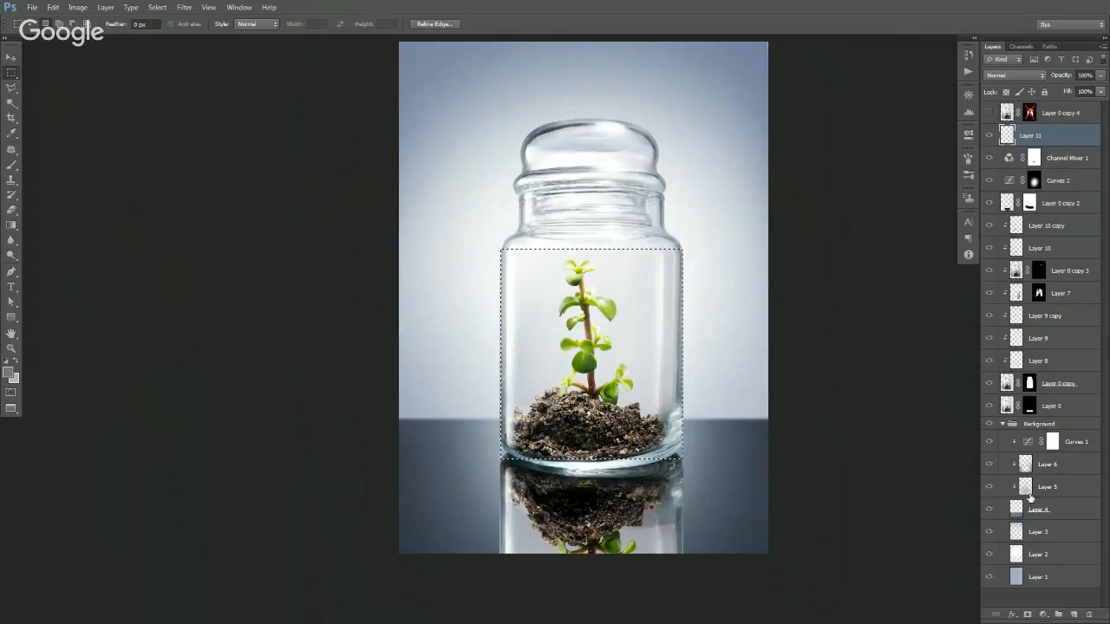
key("ctrl+z")
key("ctrl+d")
key("v")
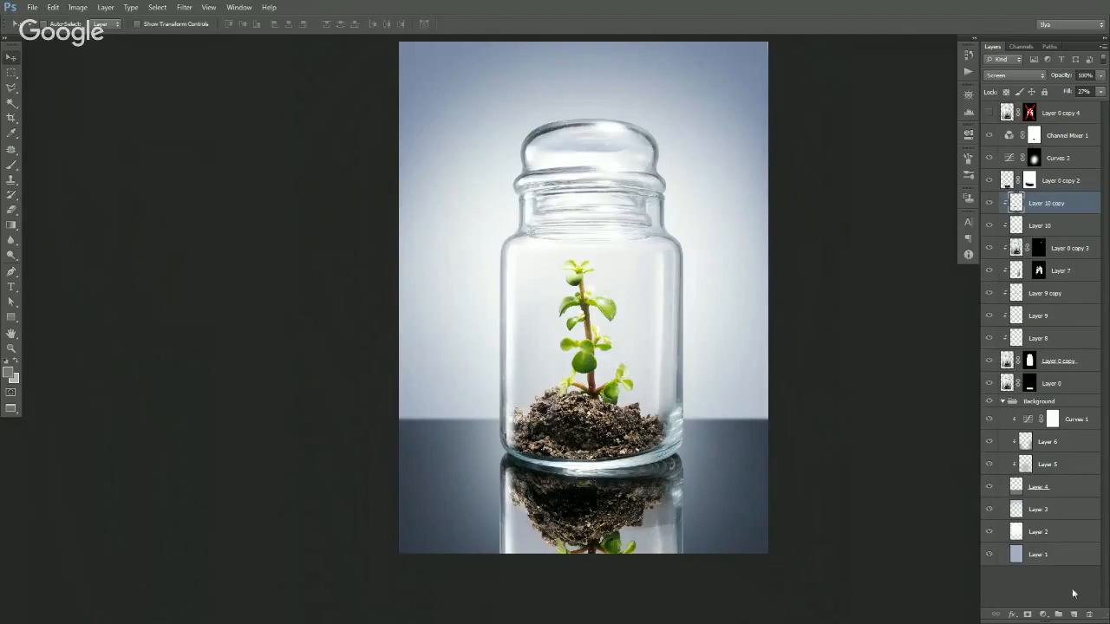
left_click(1073, 614)
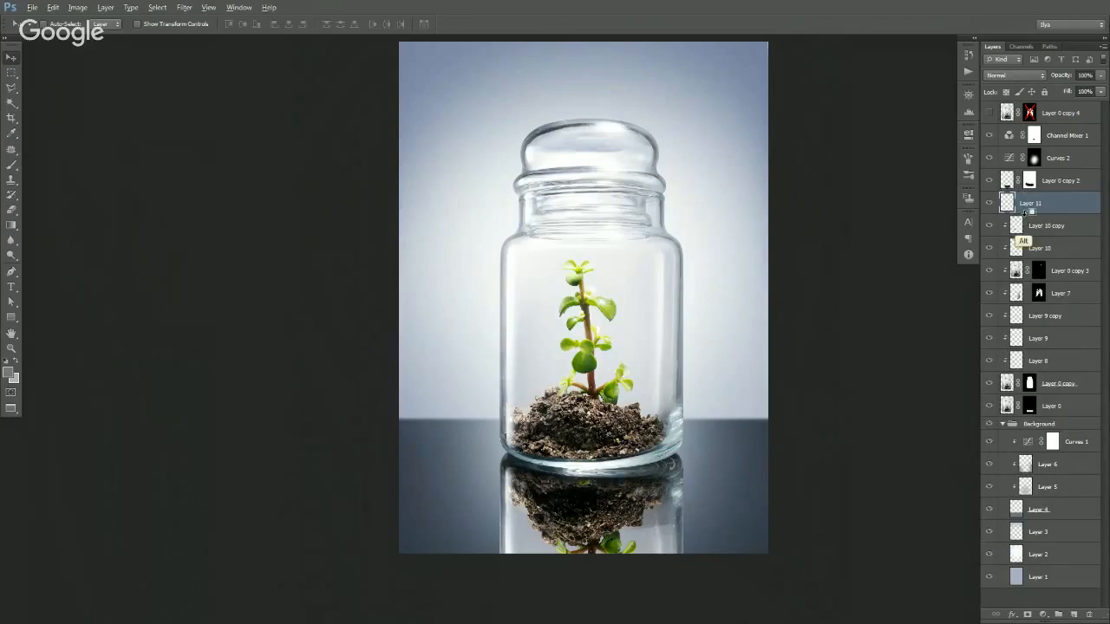
left_click(1008, 215, "alt")
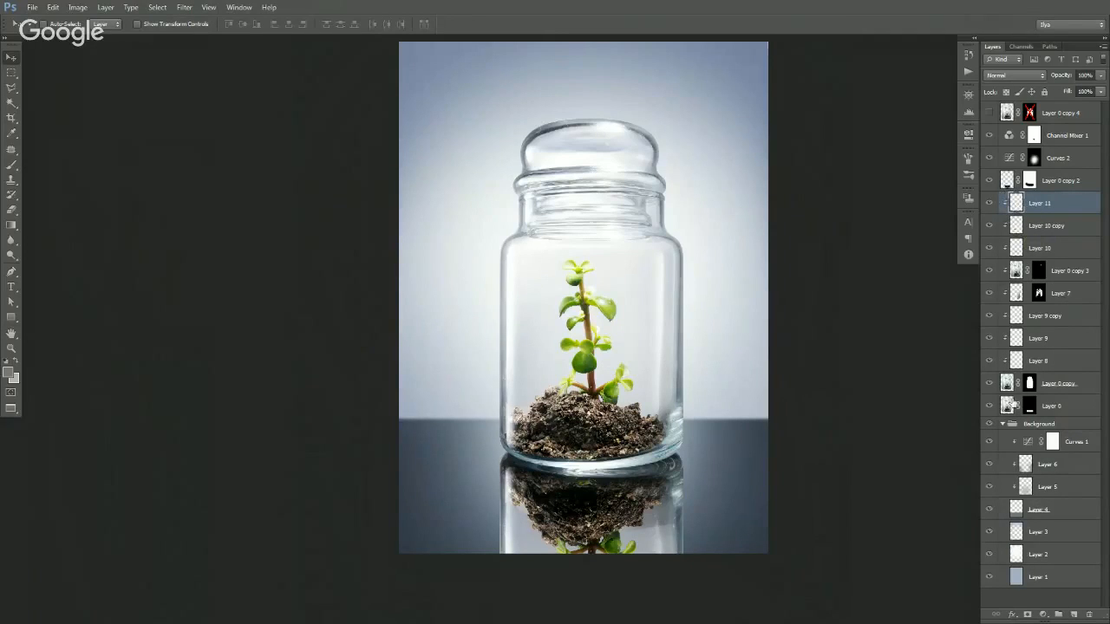
left_click_drag(569, 392, 573, 381)
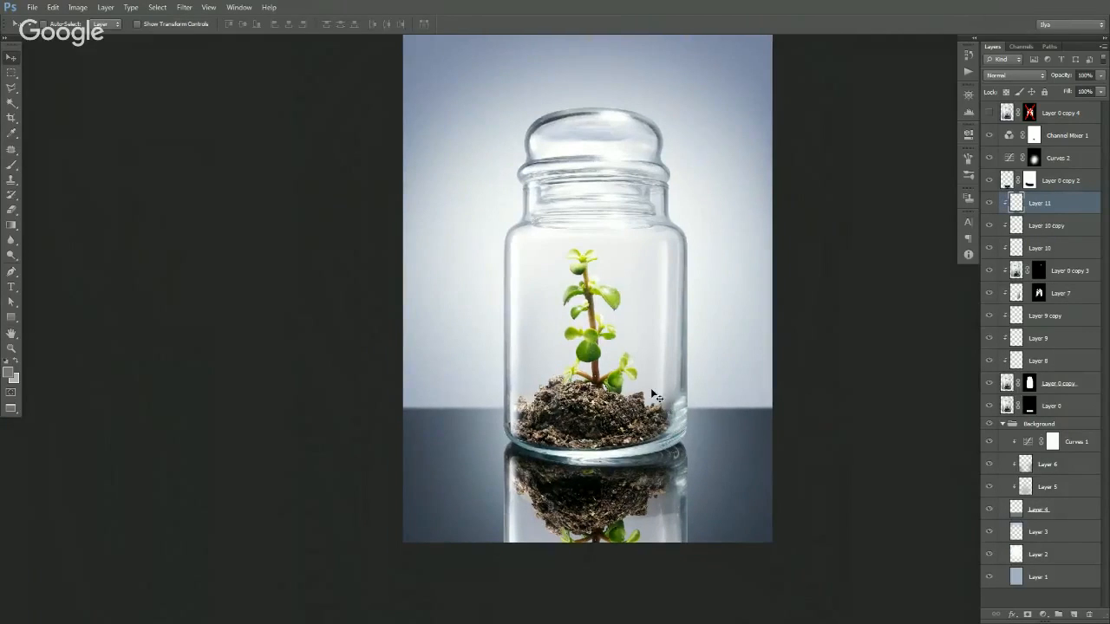
key("i")
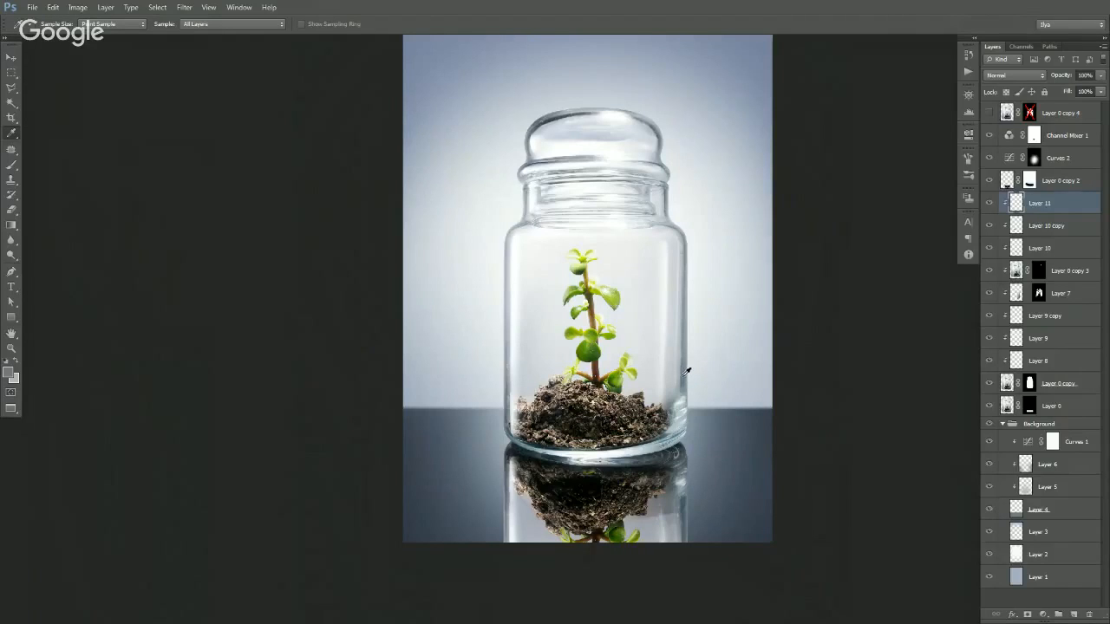
key("v")
left_click_drag(1090, 577, 1088, 614)
- Add a clipped Curves adjustment above Layer 10 copy, bend the curve to input 157, output 108, and invert its mask
left_click(1042, 614)
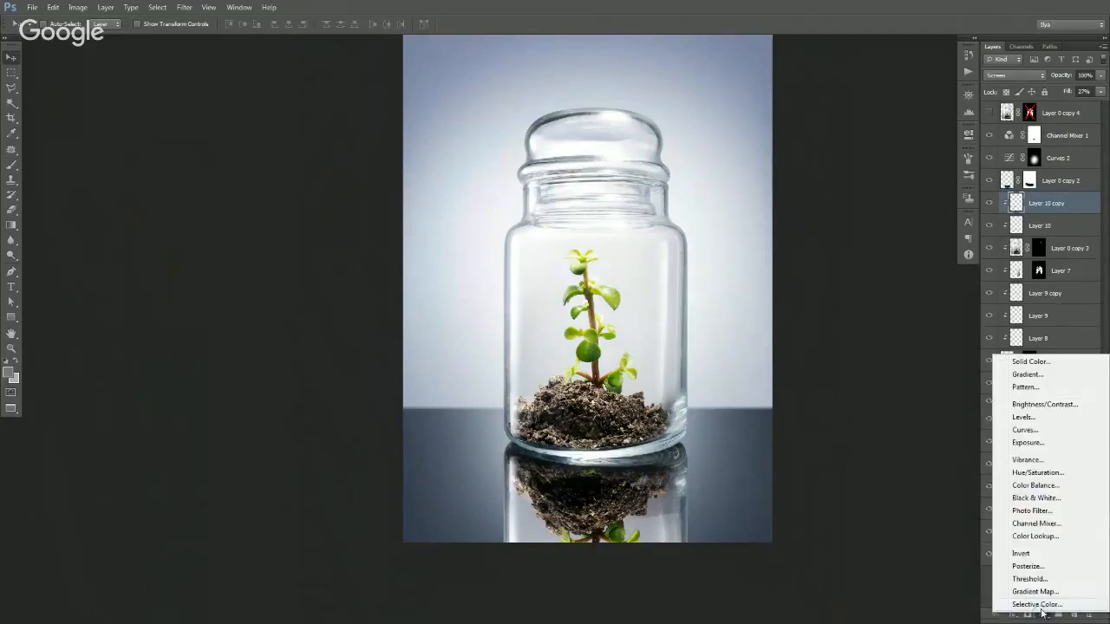
left_click(1026, 430)
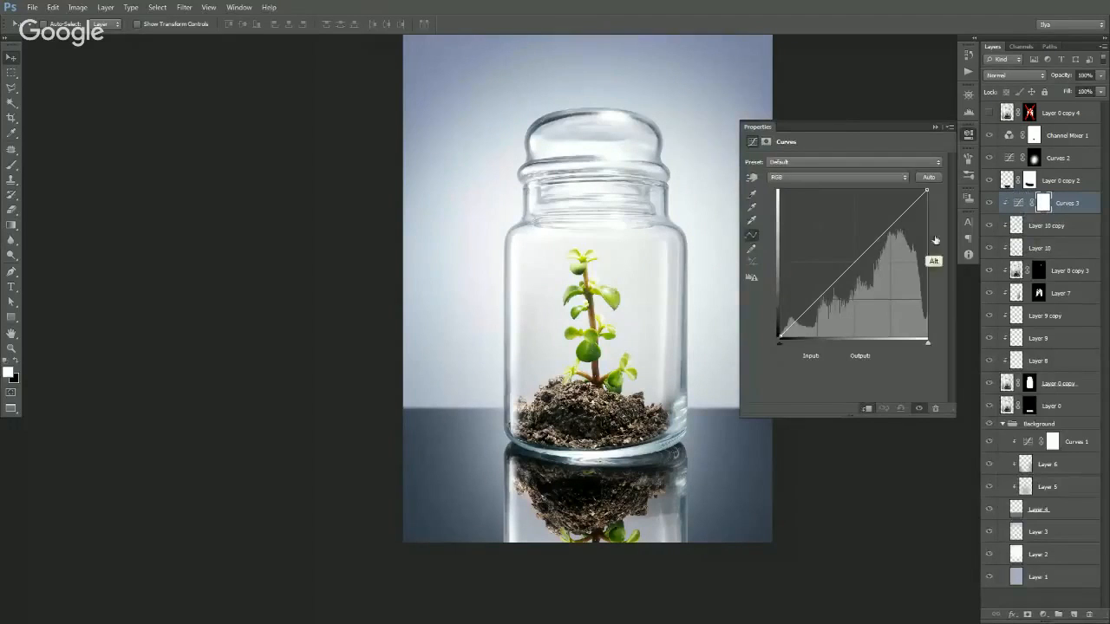
left_click_drag(870, 247, 871, 274)
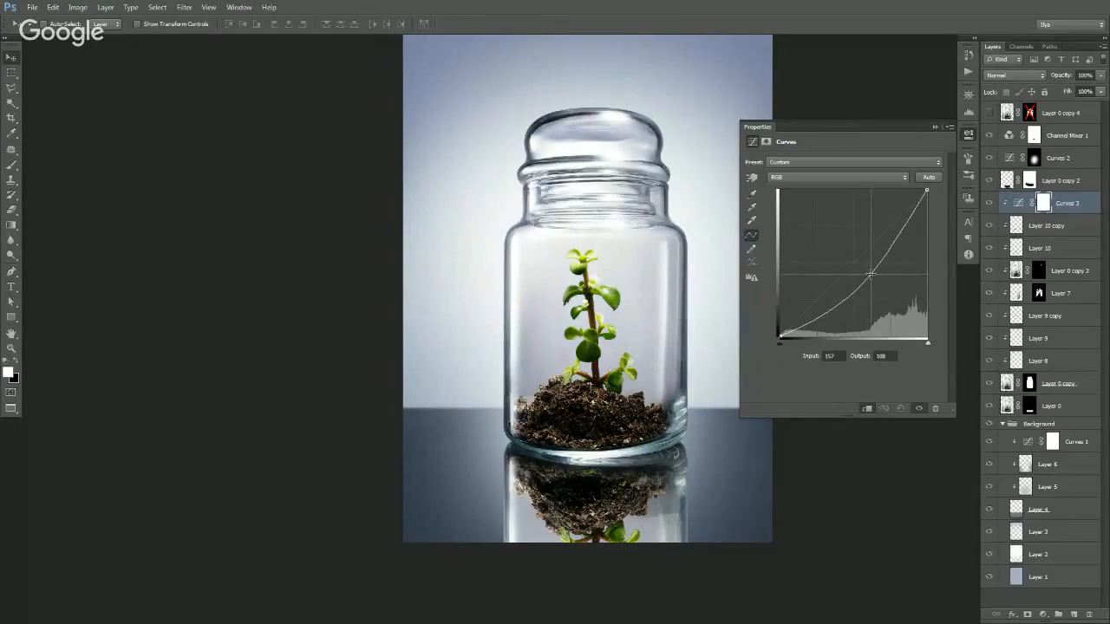
double_click(765, 130)
key("ctrl+i")
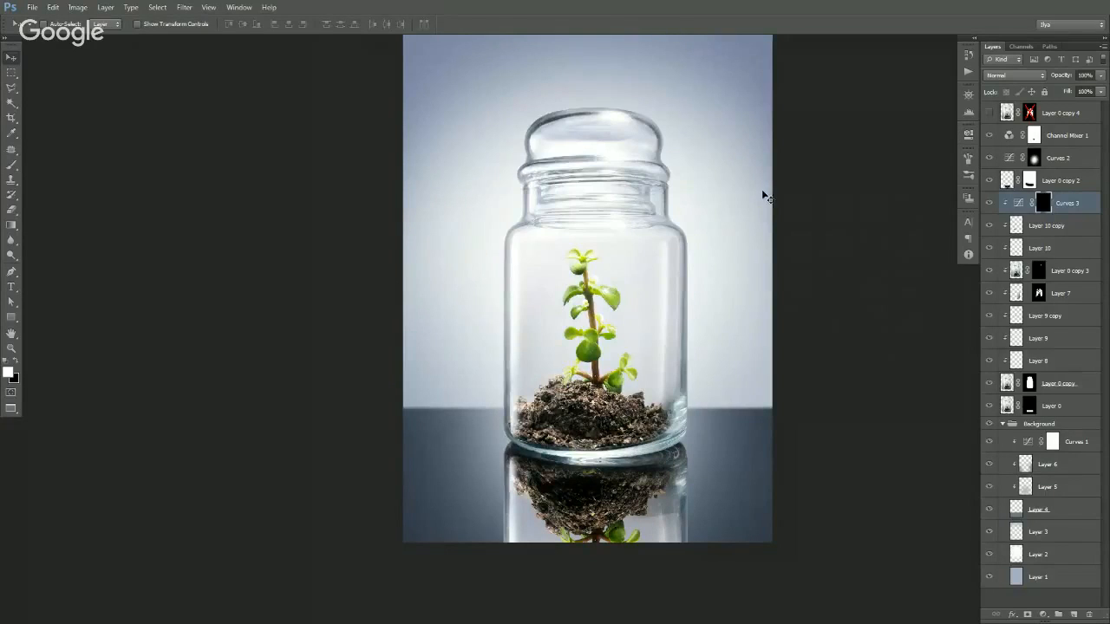
- Reveal the Curves darkening along both sides of the jar with soft vertical mask strokes, and compare with the adjustment hidden
key("e")
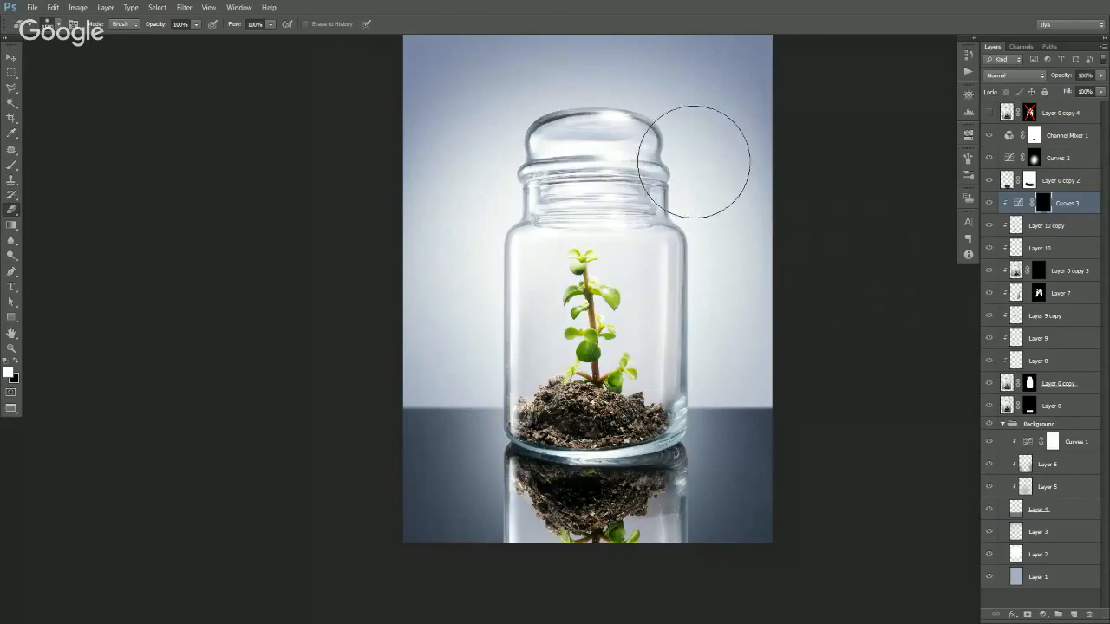
scroll(676, 200, "down", 1)
key("x")
left_click_drag(688, 139, 708, 468)
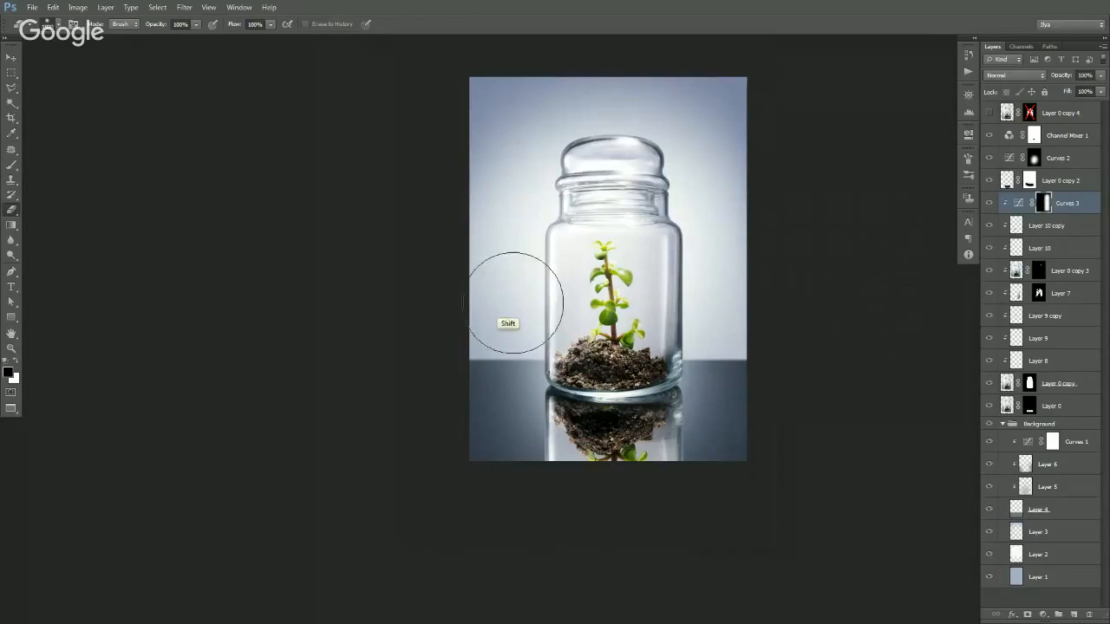
mouse_move(520, 155)
left_mouse_down()
mouse_move(515, 283)
mouse_move(493, 385)
mouse_move(536, 469)
left_mouse_up()
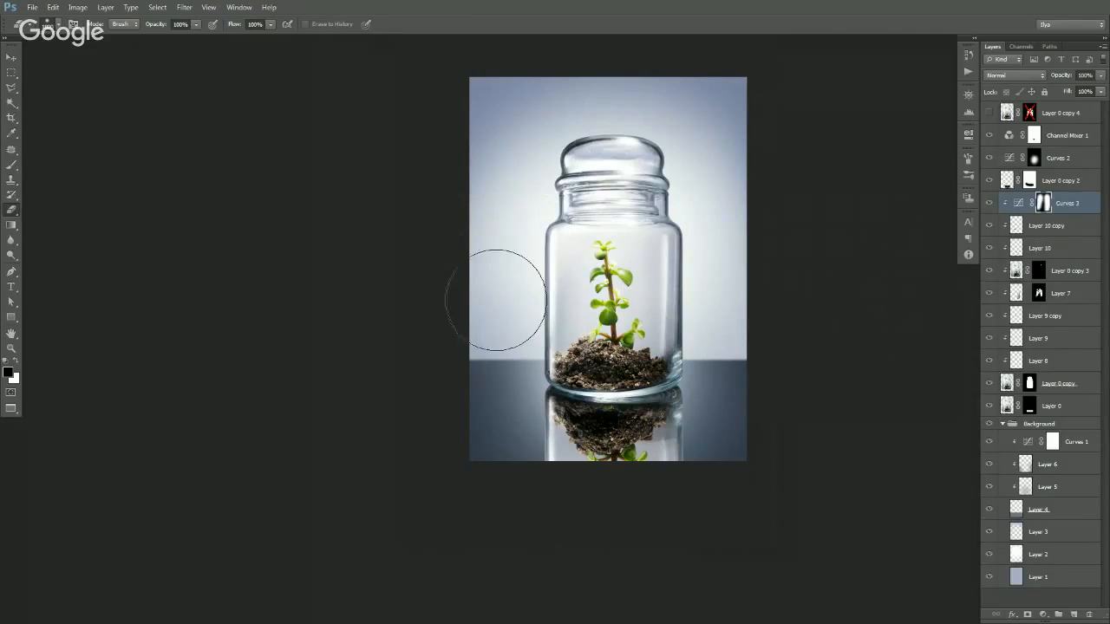
left_click(989, 208)
left_click(989, 208)
key("x")
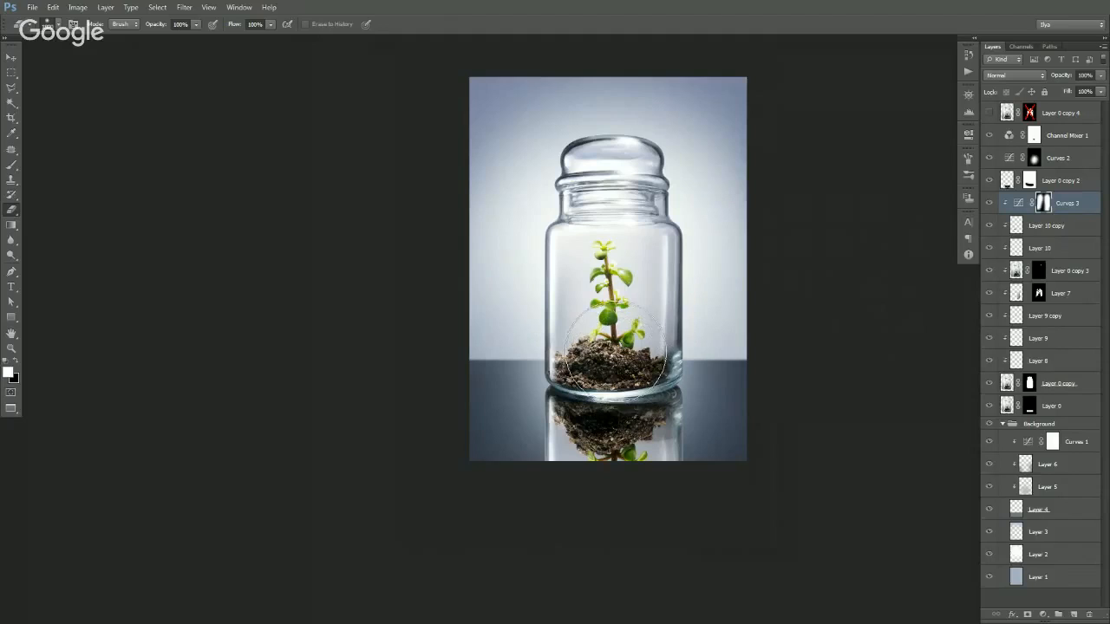
- Leave full-screen view, duplicate the layered jar document, and place the copy beside the original at 12.5% zoom
key("v")
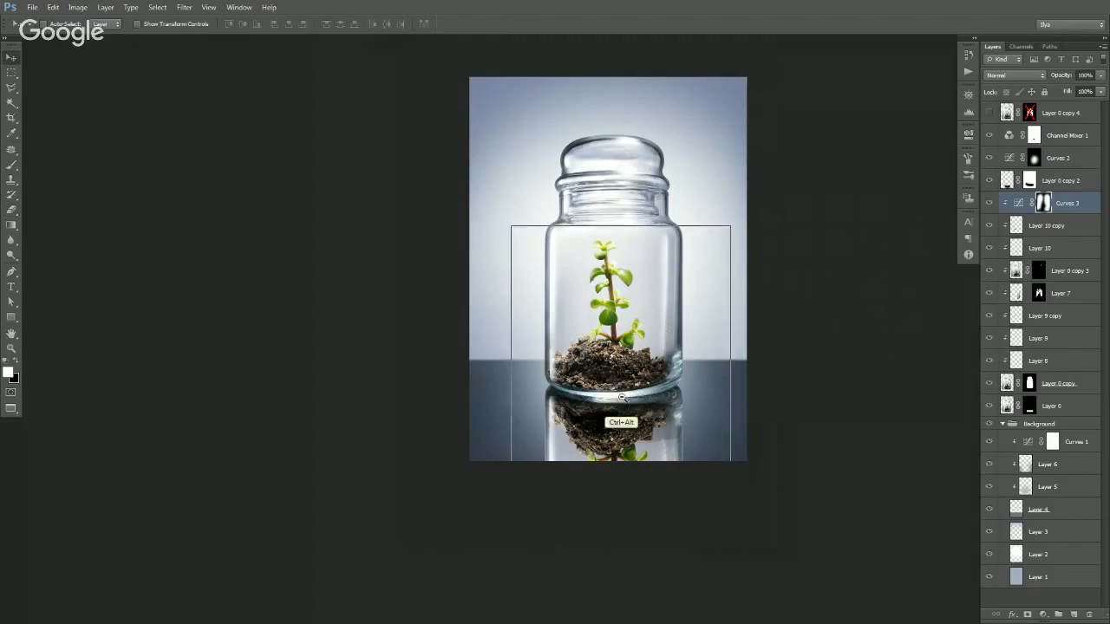
left_click(621, 397, "ctrl+alt")
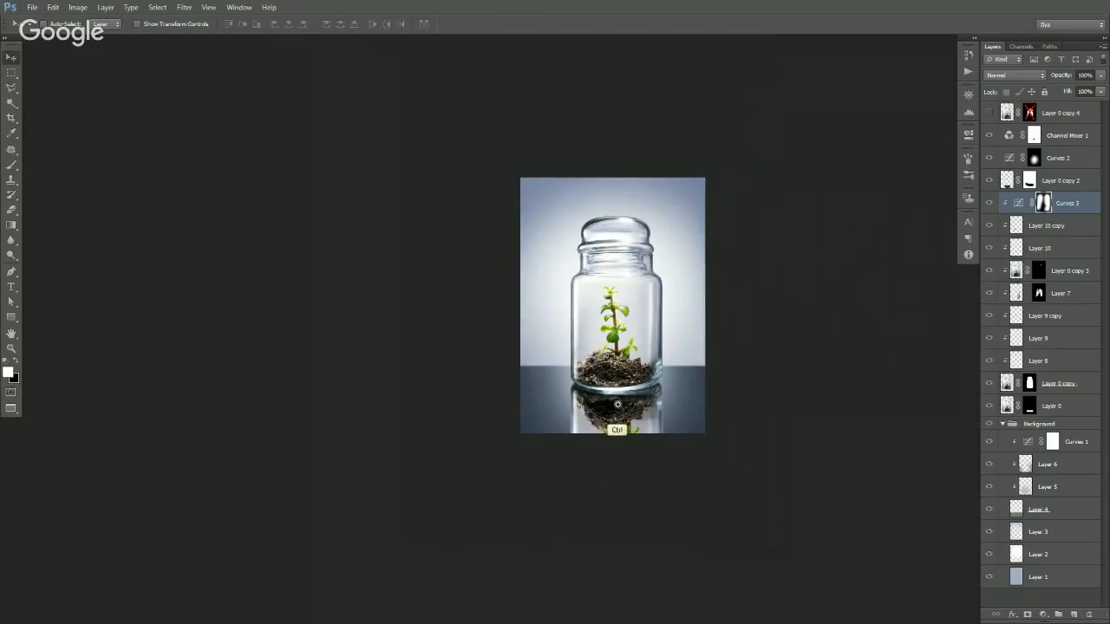
left_click(580, 277, "ctrl")
key("f")
key("f")
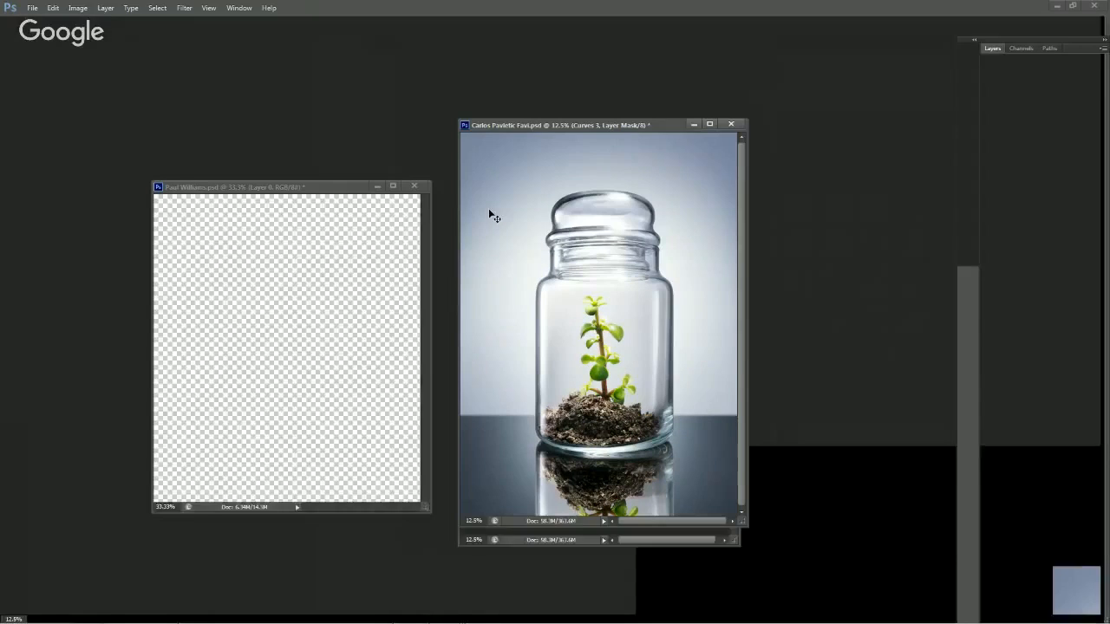
left_click(77, 8)
left_click(173, 161)
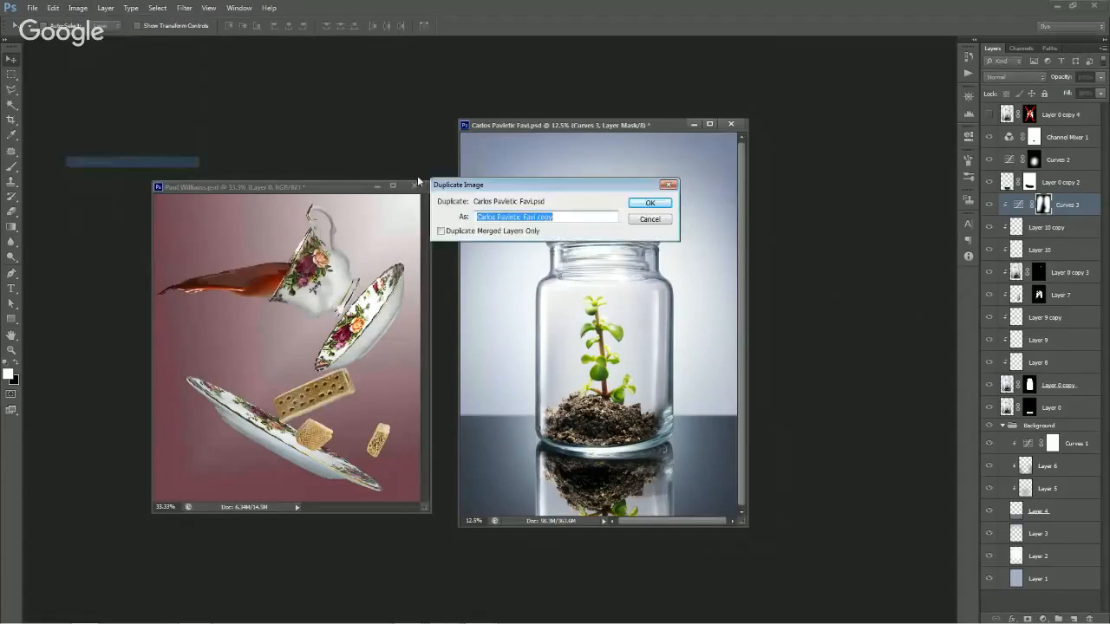
key("Return")
left_click(280, 166, "ctrl+alt")
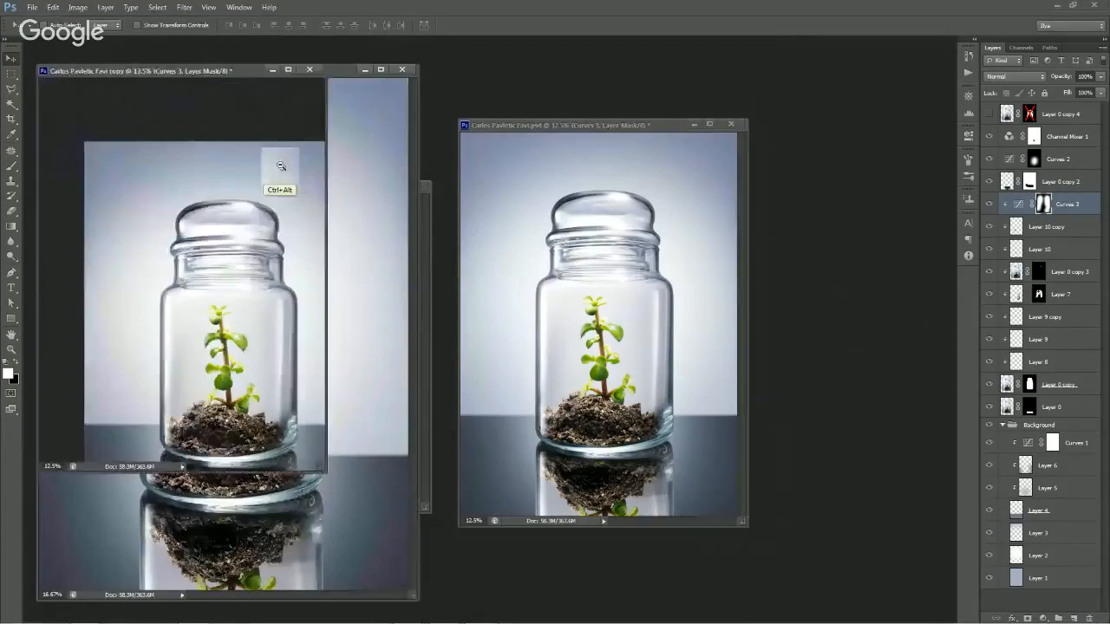
left_click_drag(192, 76, 308, 131)
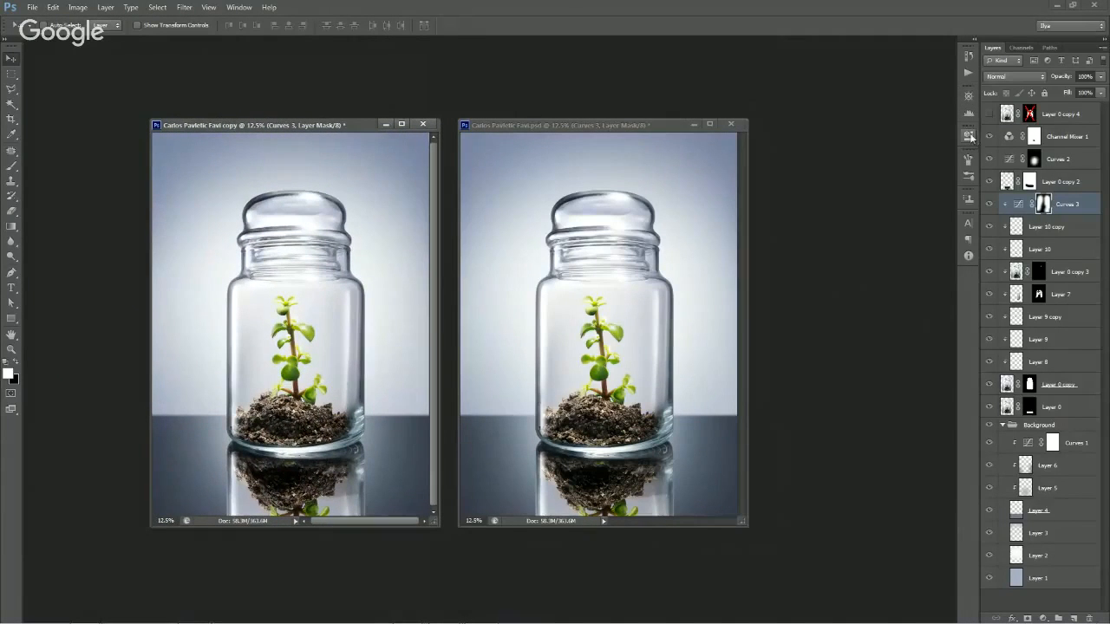
- Revert the original jar document to its opening history snapshot, keeping the duplicate in its edited state
left_click(969, 55)
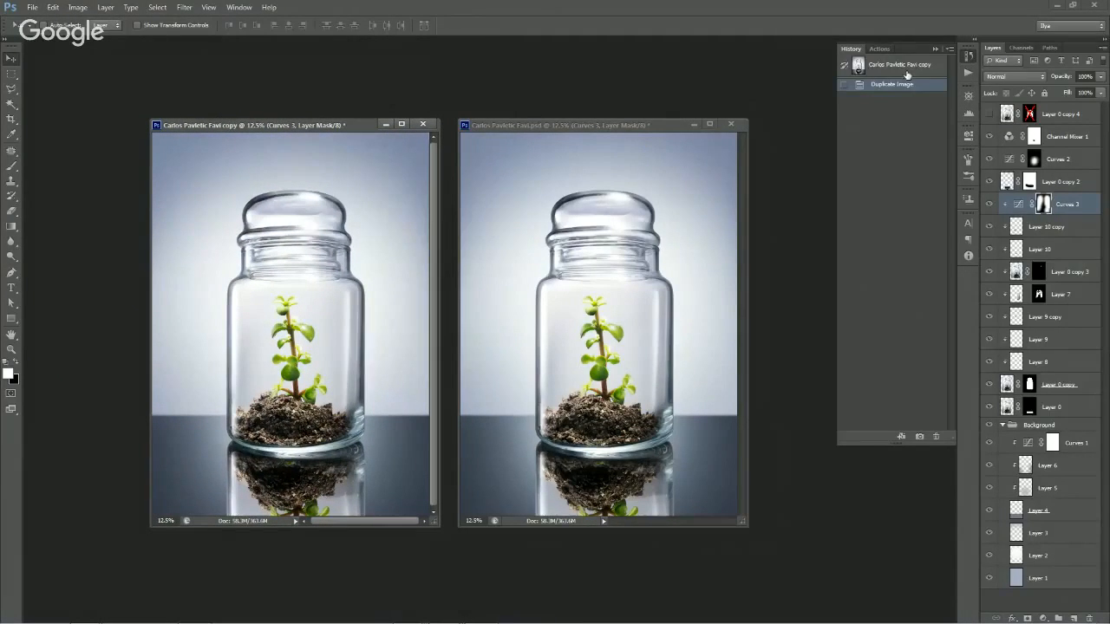
left_click(893, 68)
left_click(889, 87)
left_click(646, 128)
left_click(913, 75)
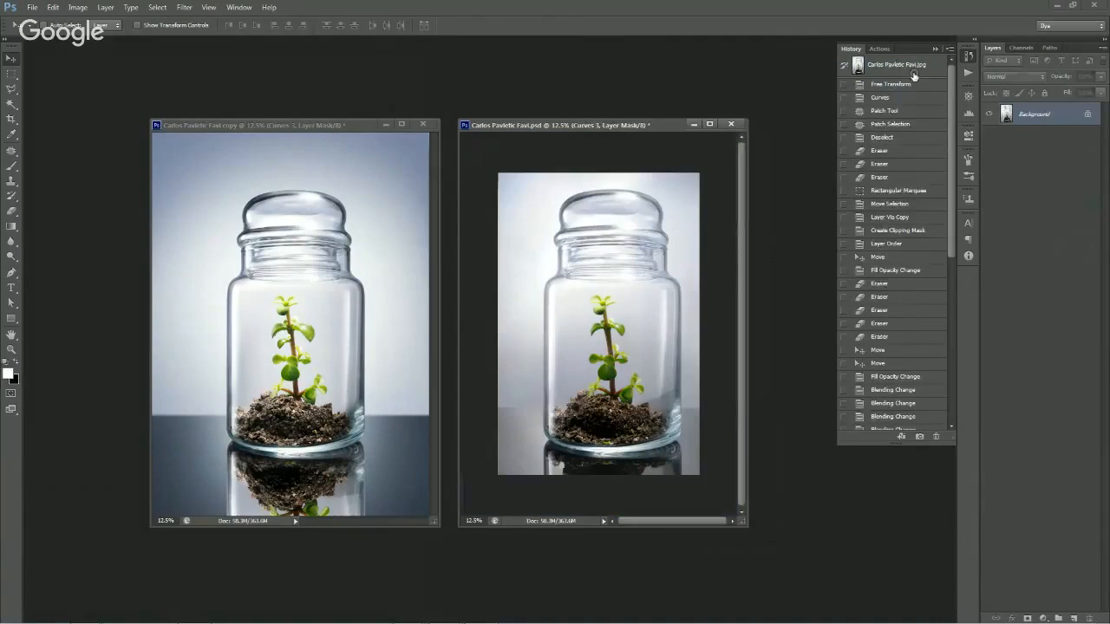
left_click(646, 121)
double_click(849, 50)
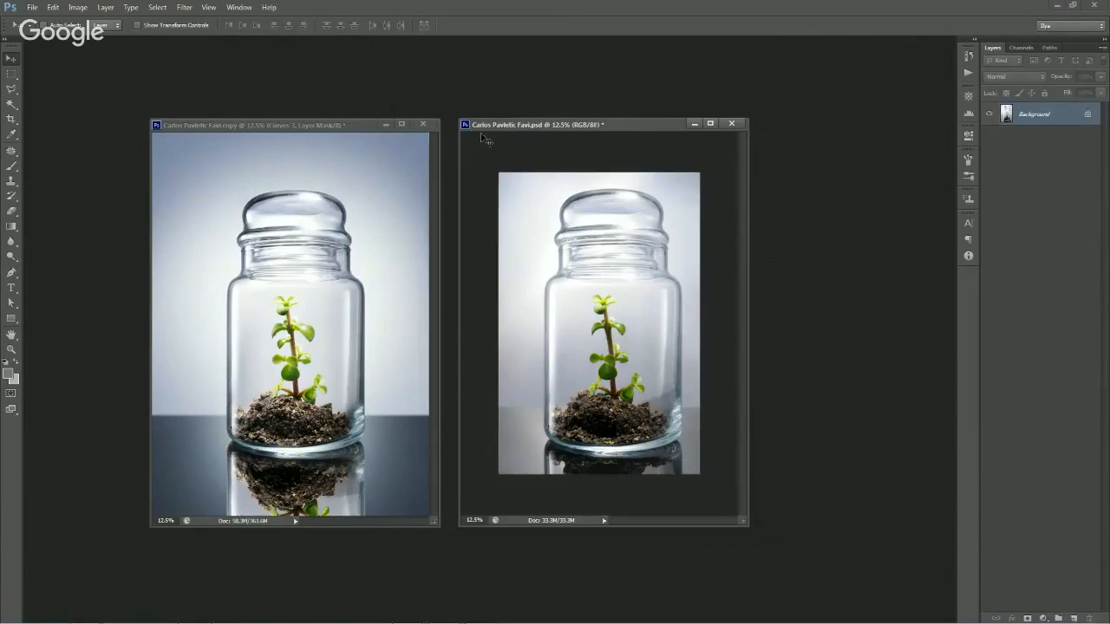
- Align the edited copy and the reverted original side by side to compare the jar before and after
left_click_drag(555, 128, 532, 135)
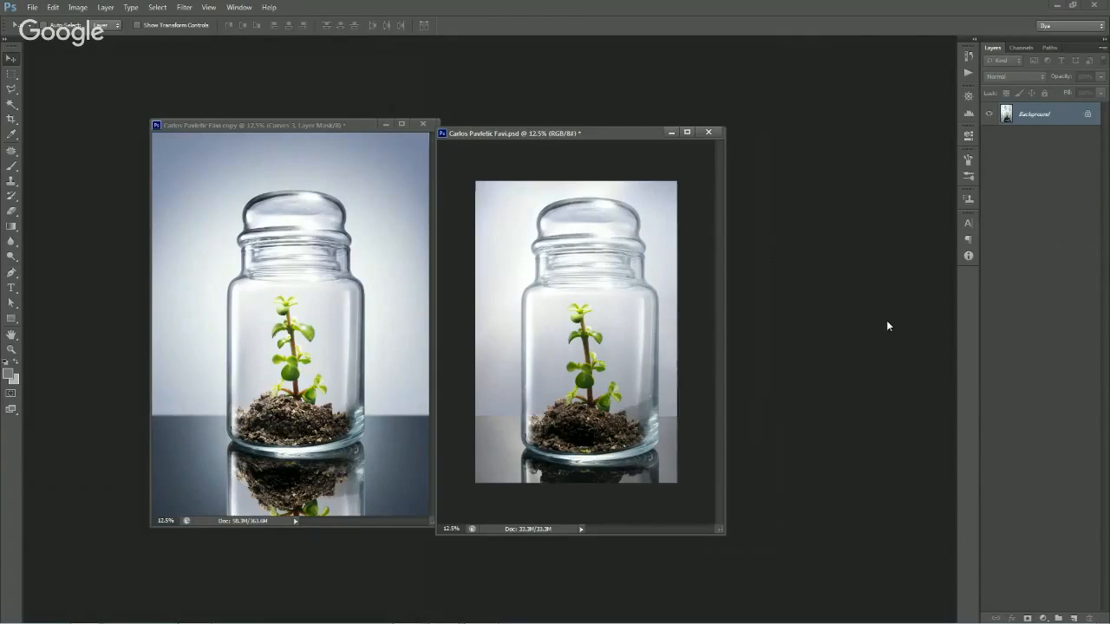
mouse_move(350, 138)
left_mouse_down()
mouse_move(338, 130)
mouse_move(344, 146)
left_mouse_up()
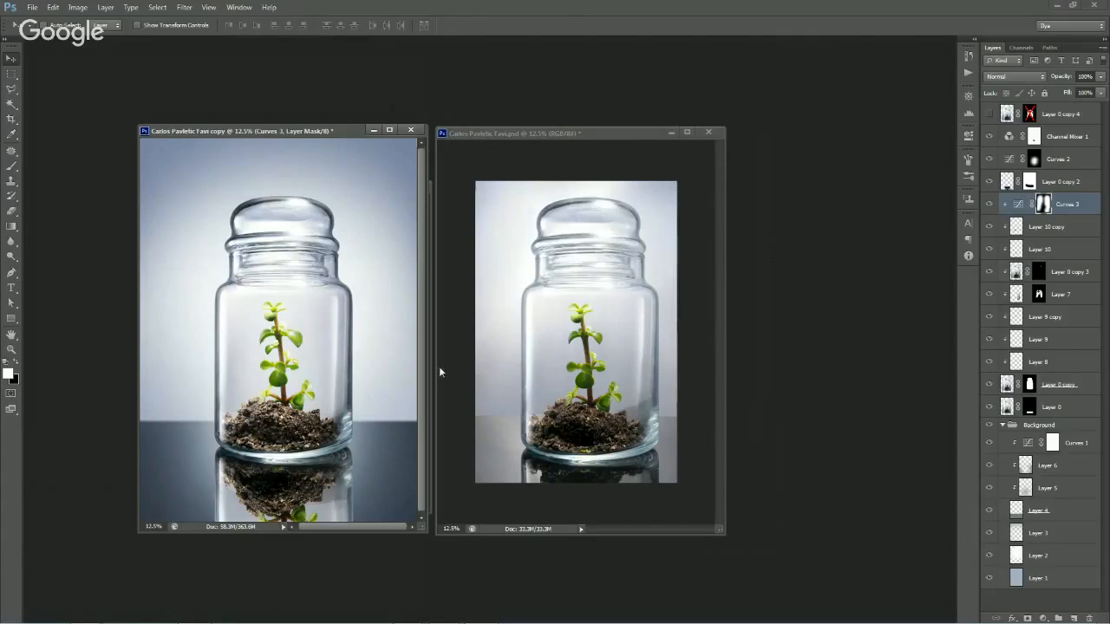
left_click_drag(332, 133, 338, 132)
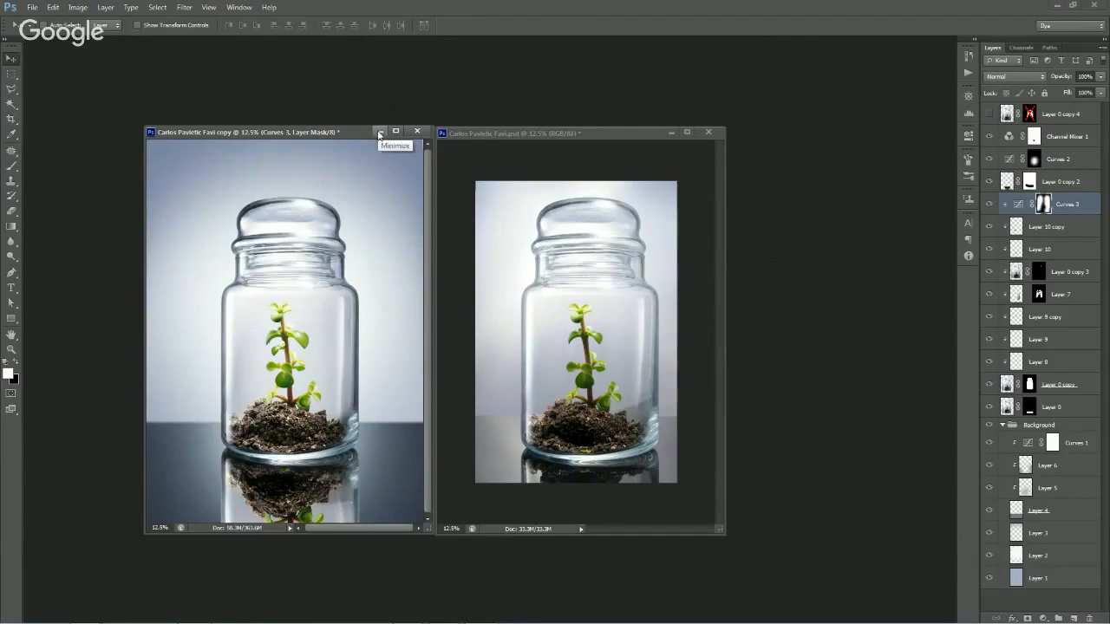
- Minimize the edited jar copy, and start closing the reverted original but cancel at the save prompt
left_click(379, 132)
left_click_drag(605, 128, 637, 131)
left_click(742, 134)
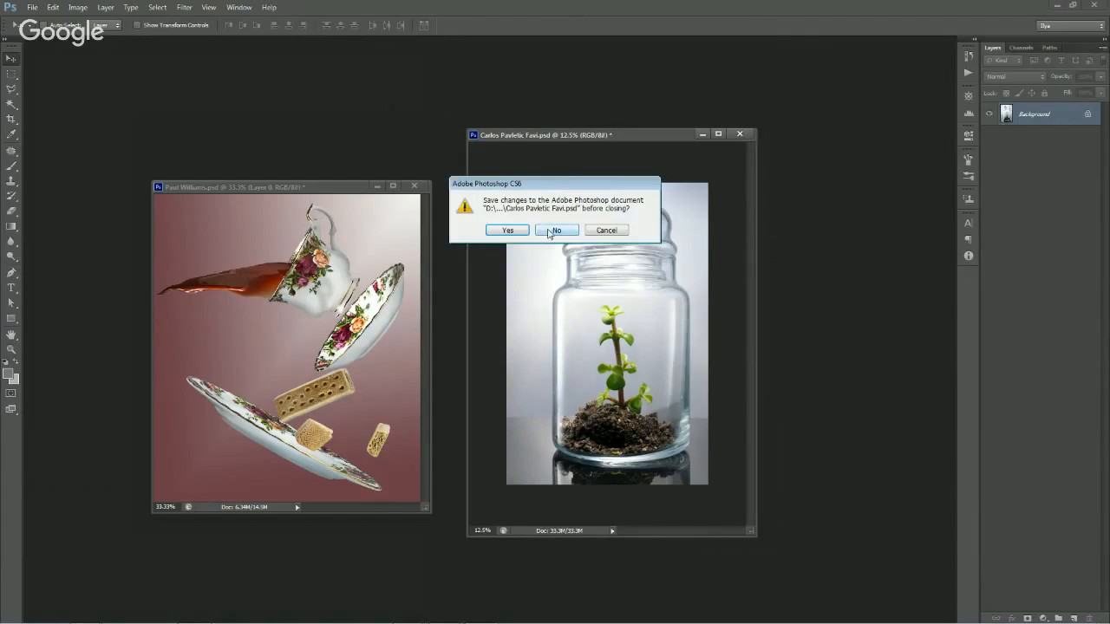
left_click(611, 231)
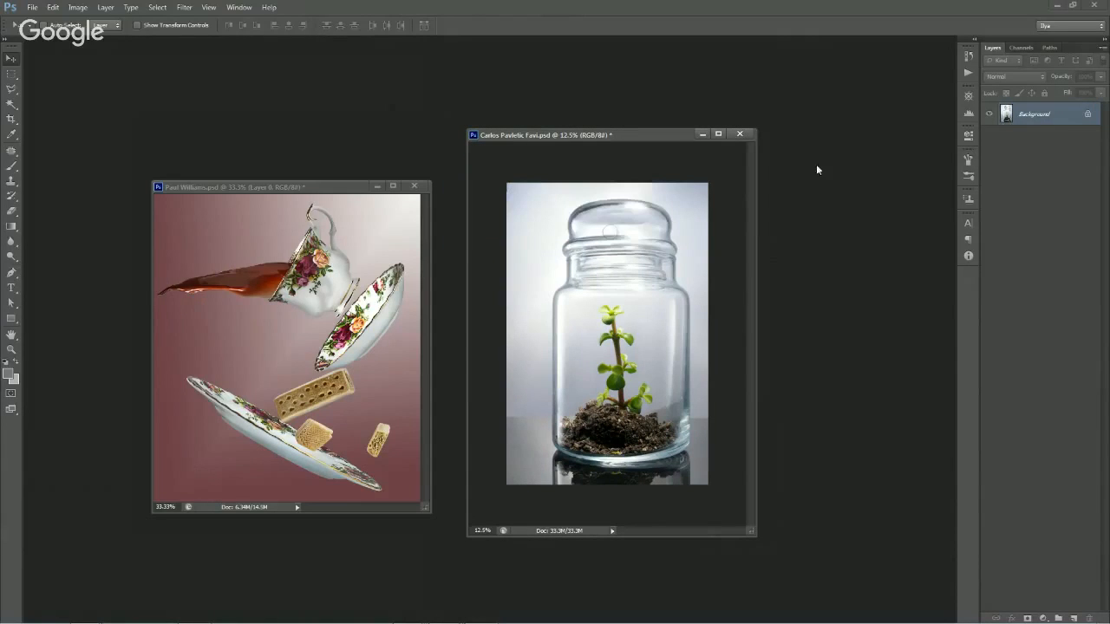
- Restore the original jar document to its latest Eraser history state, and minimize its window
left_click(968, 56)
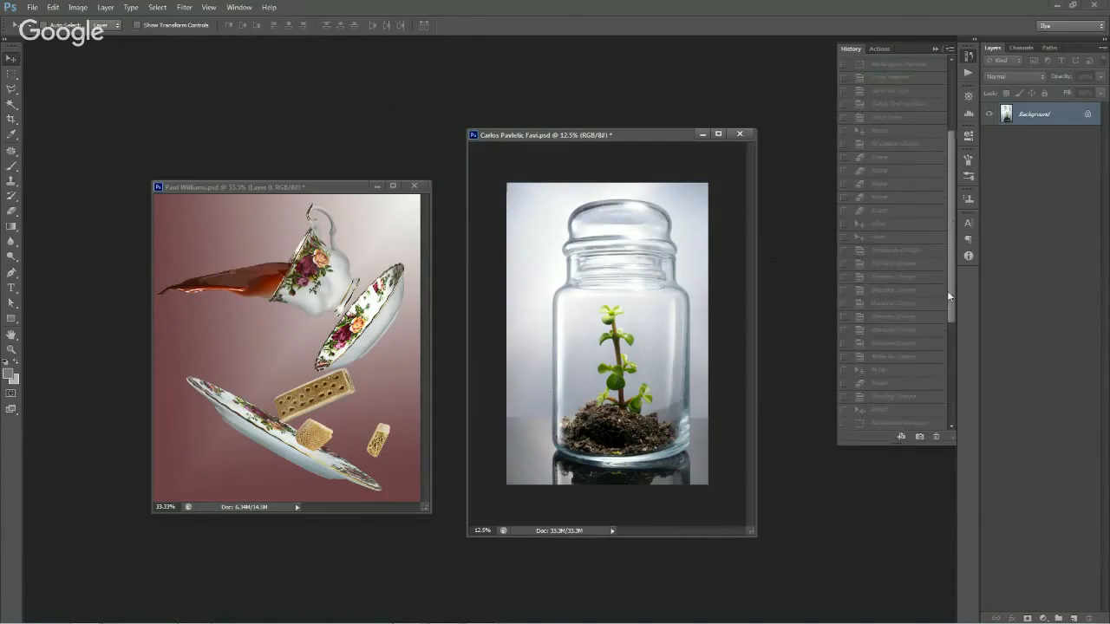
left_click(884, 424)
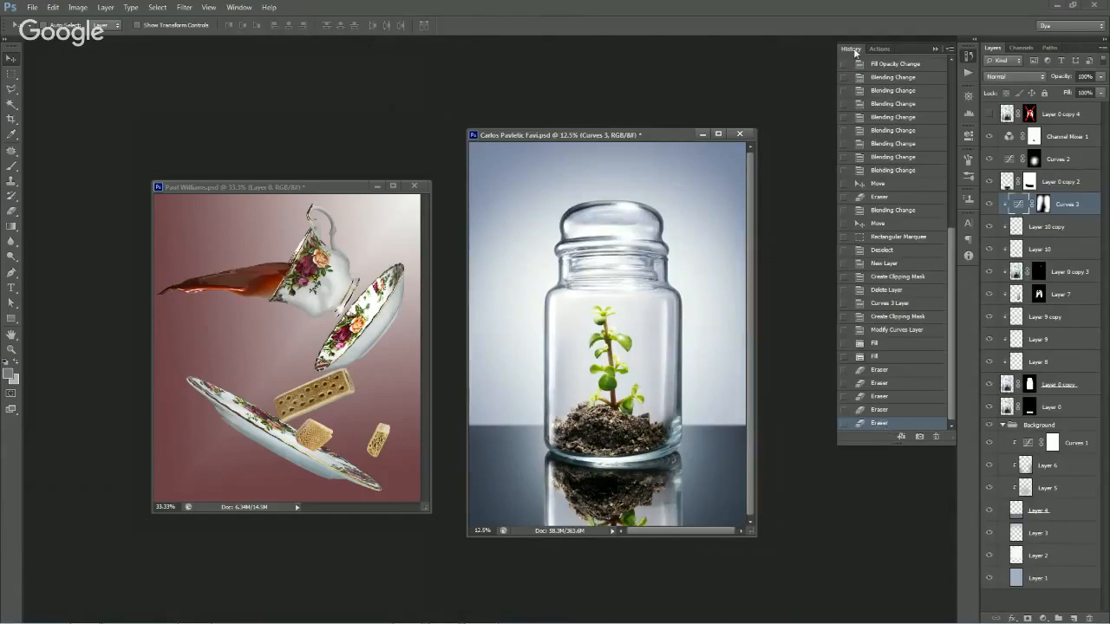
left_click(853, 49)
left_click_drag(643, 137, 698, 141)
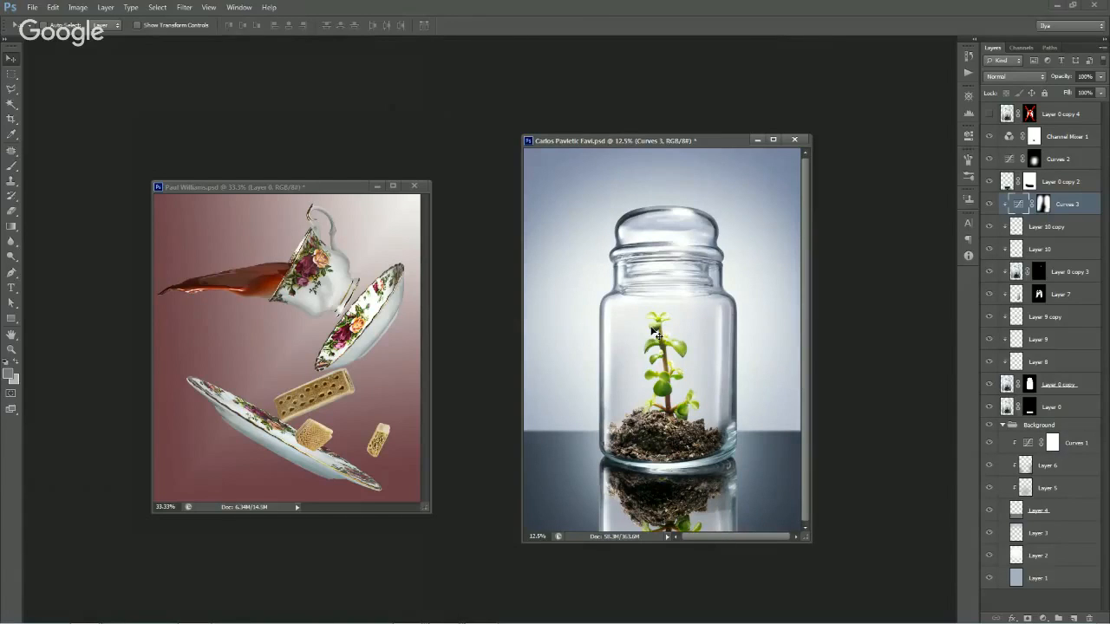
left_click_drag(699, 142, 652, 137)
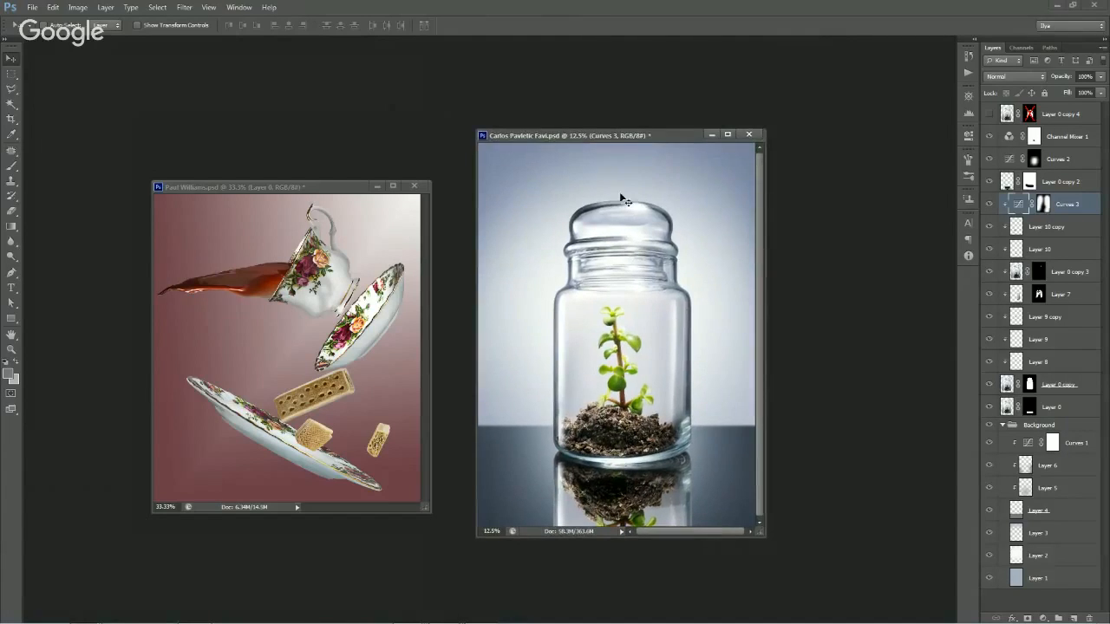
left_click(711, 134)
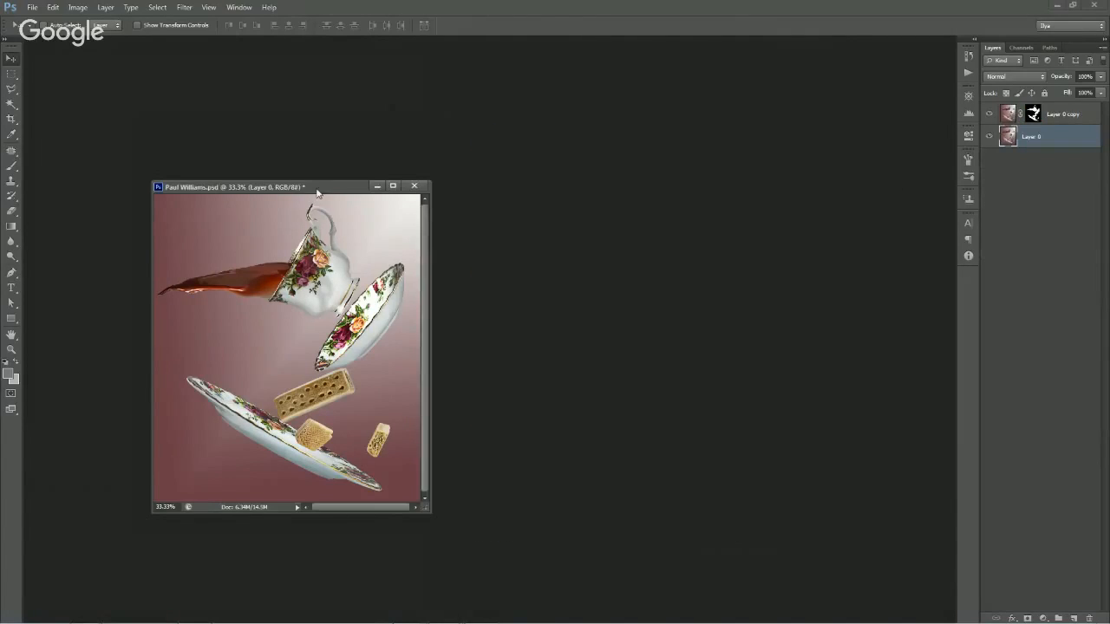
- Centre the flying teacup document in the workspace and show it enlarged in full-screen view with the menu bar
left_click_drag(317, 192, 406, 183)
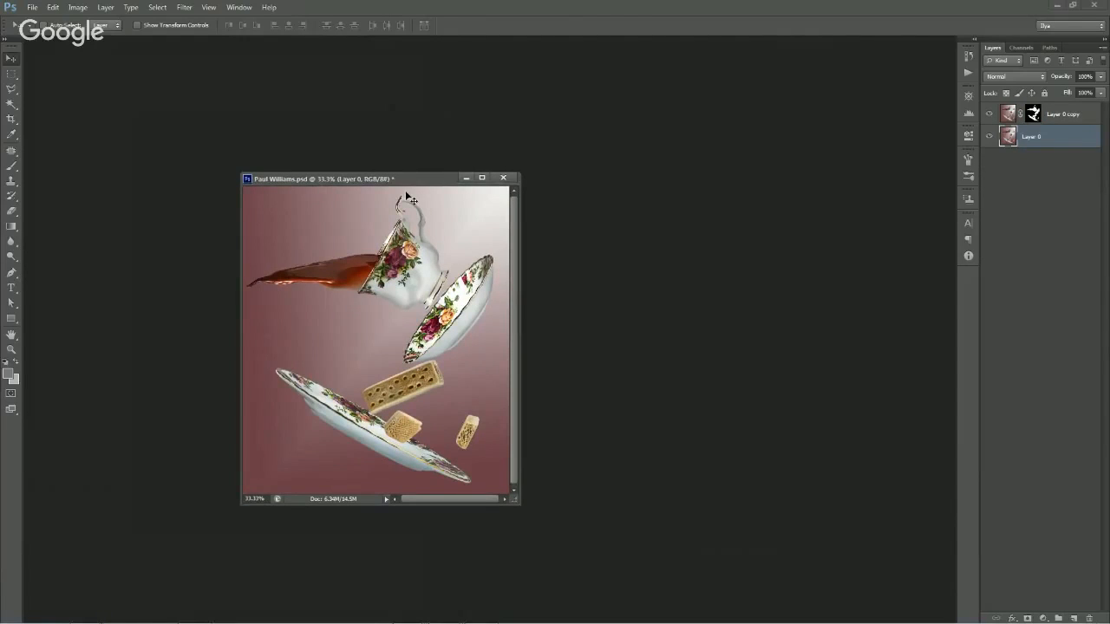
left_click_drag(410, 199, 479, 198)
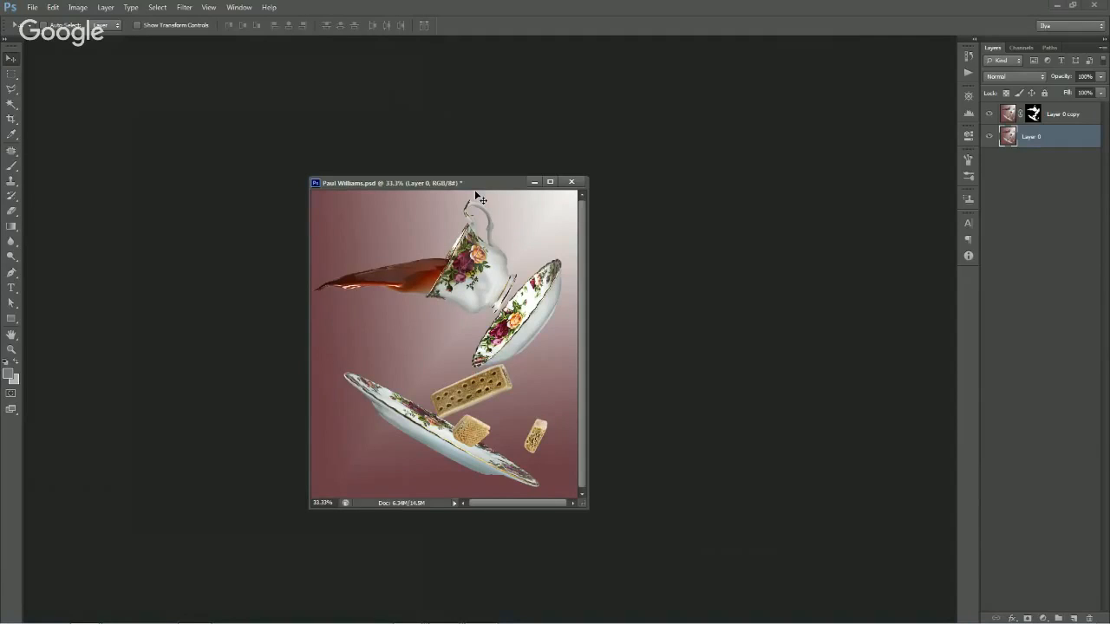
key("f")
scroll(600, 383, "up", 1)
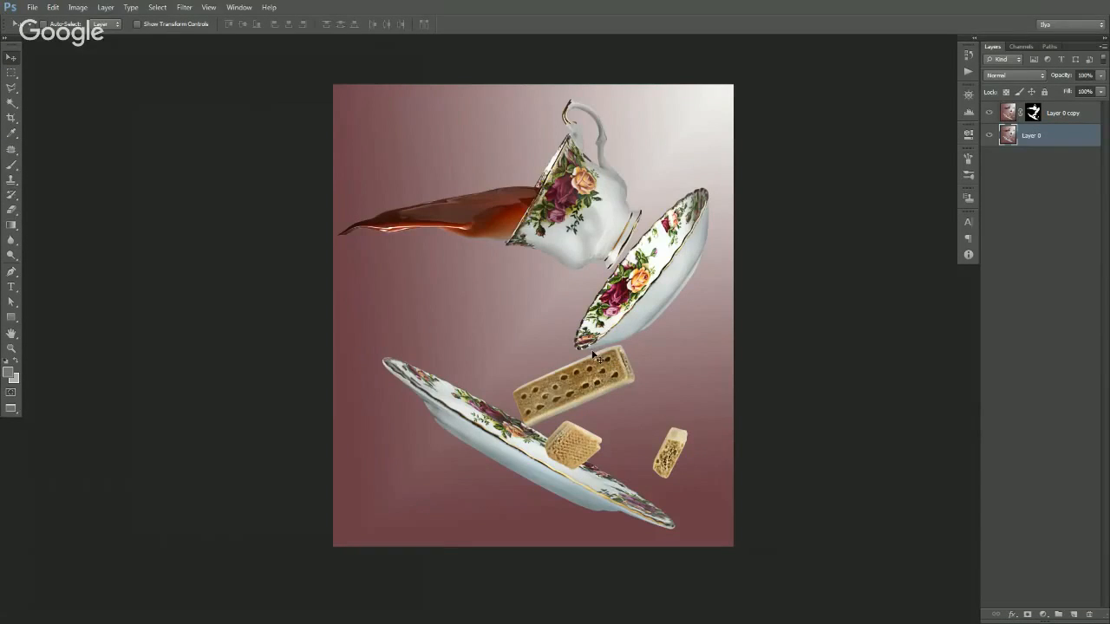
- Extend the teacup image's crop frame beyond its upper and lower edges, keeping the full width and Delete Cropped Pixels off
left_click(501, 323, "ctrl+alt")
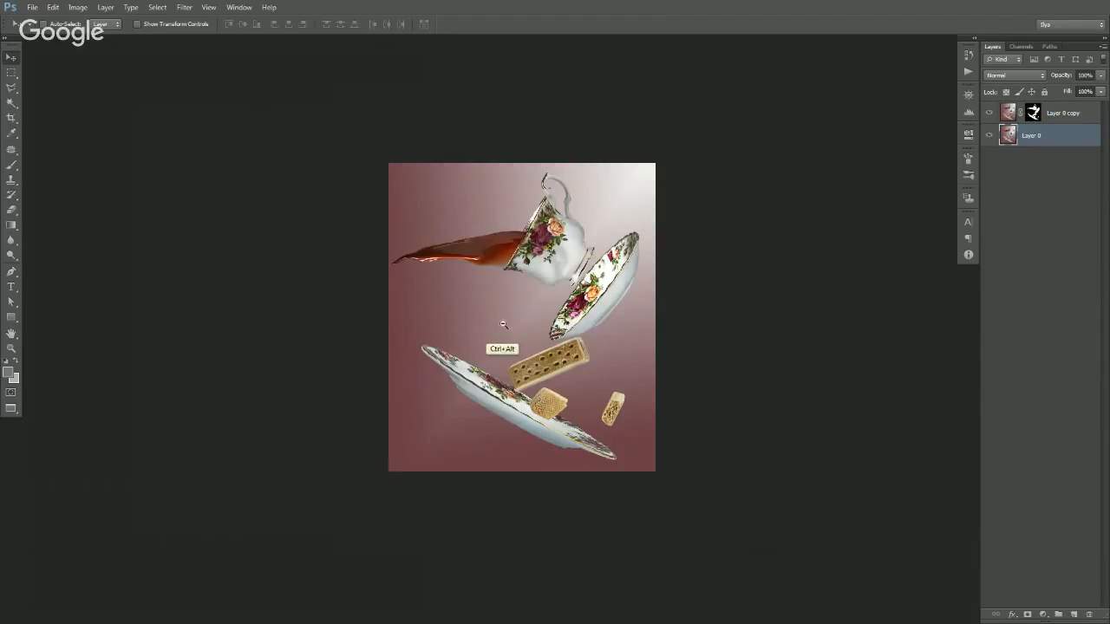
left_click(502, 323, "ctrl+alt")
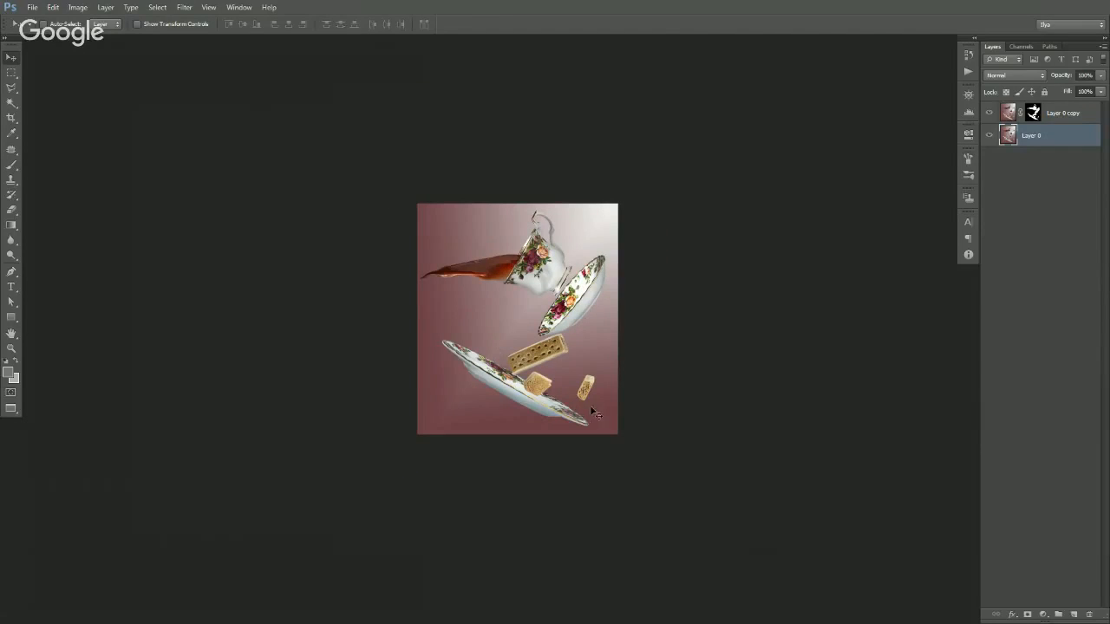
key("c")
left_click_drag(519, 434, 518, 460)
left_click_drag(518, 188, 518, 179)
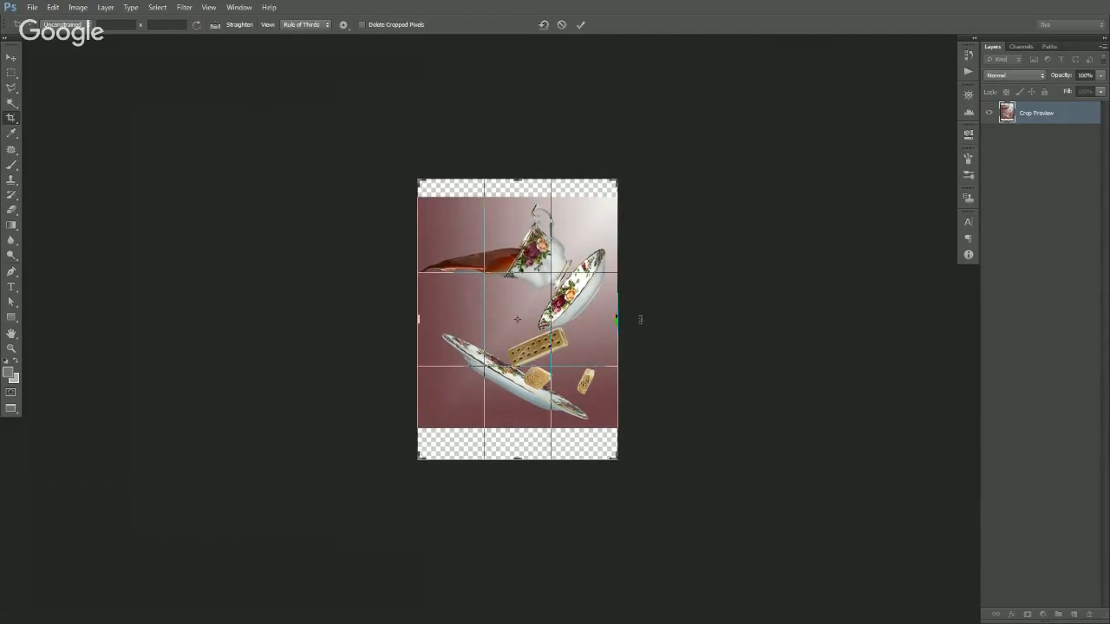
- Extend the canvas beyond the photo's right edge with the Crop tool, leaving a transparent strip there
left_click_drag(616, 319, 638, 308)
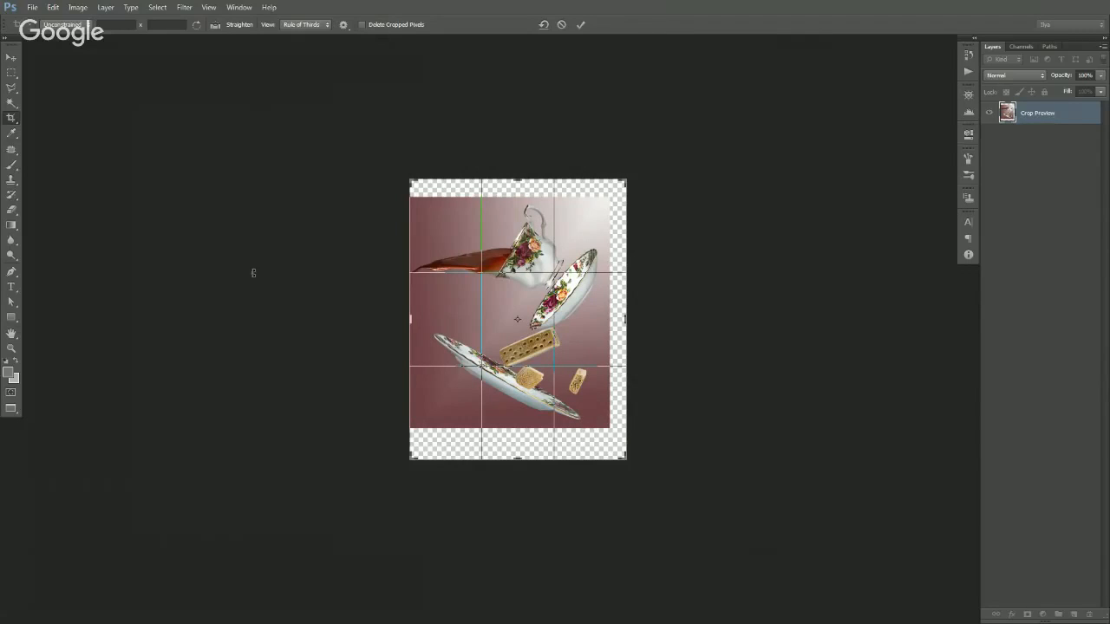
key("Return")
key("v")
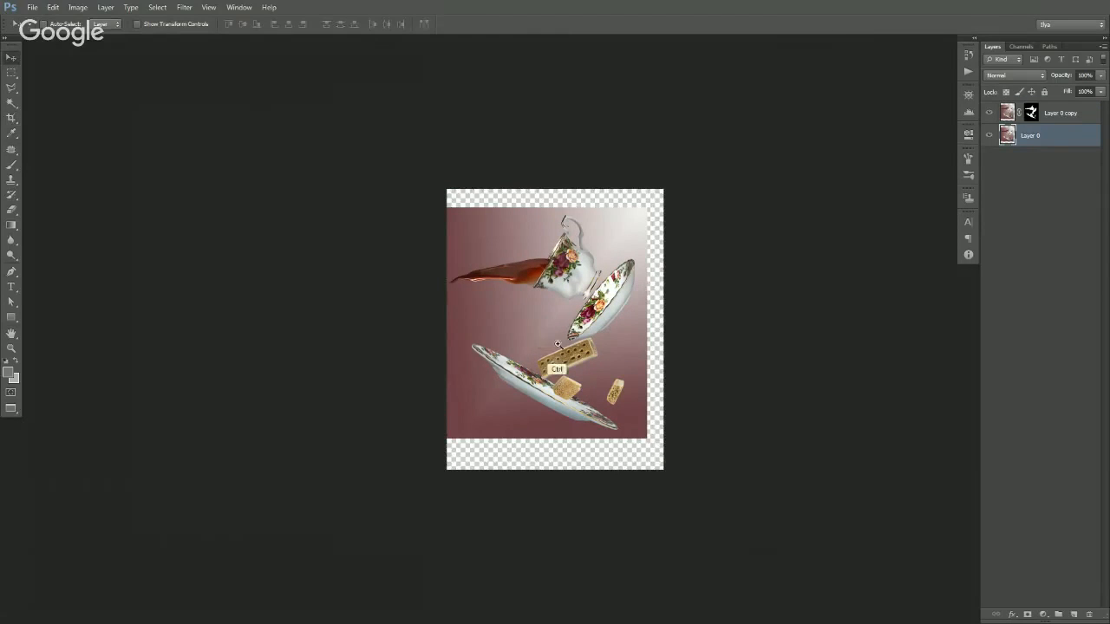
key("ctrl+plus")
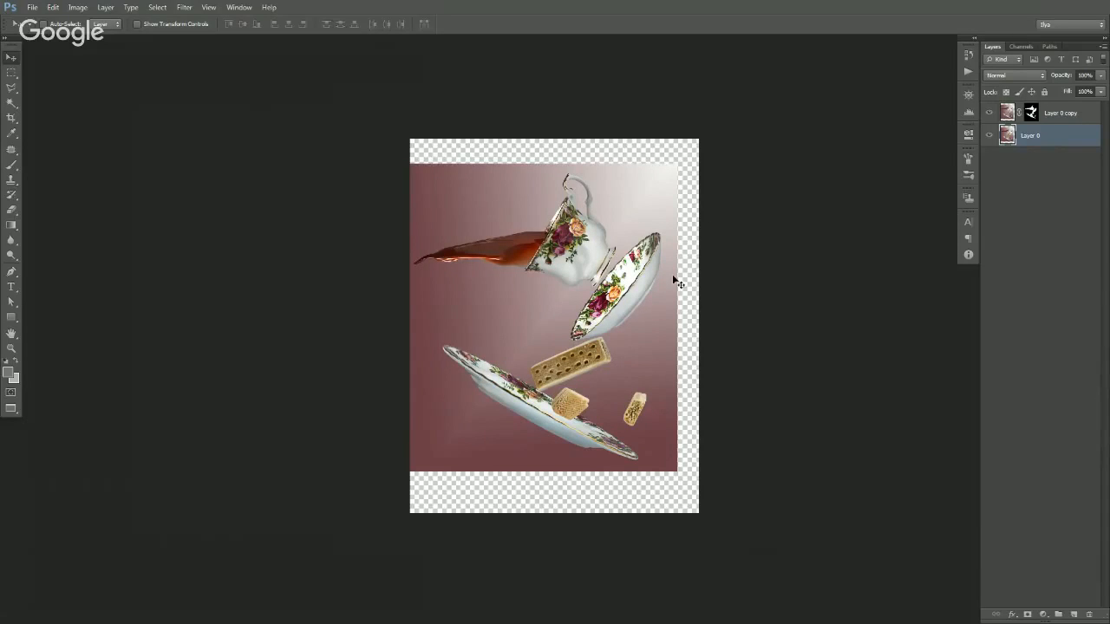
- Add a new empty layer at the bottom of the layer stack and hide Layer 0
left_click(1074, 615)
key("ctrl+shift+bracketleft")
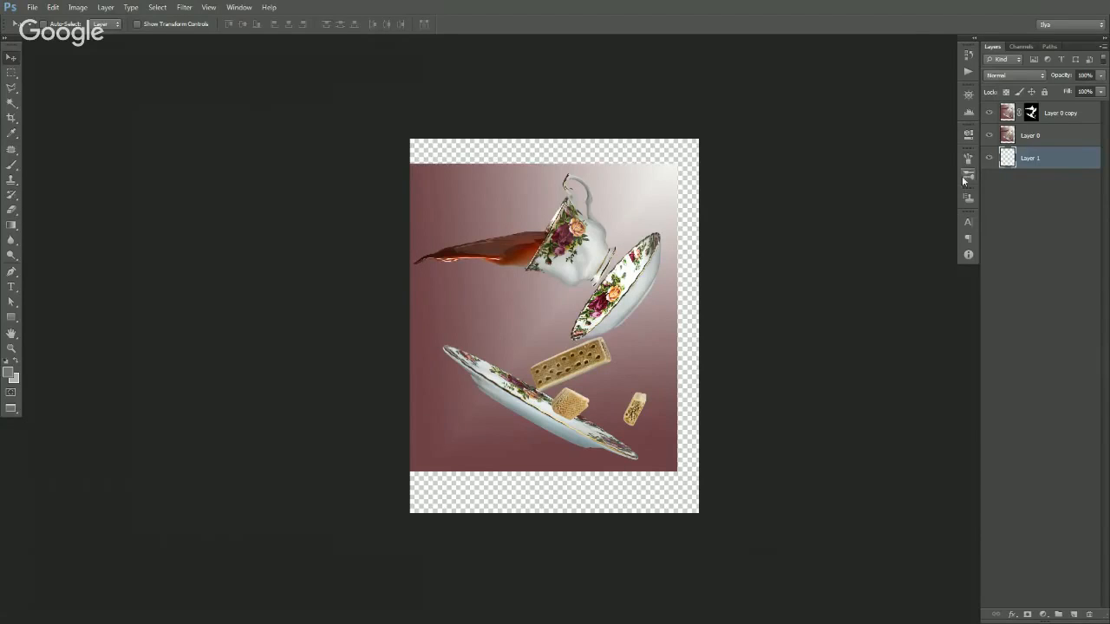
left_click(989, 136)
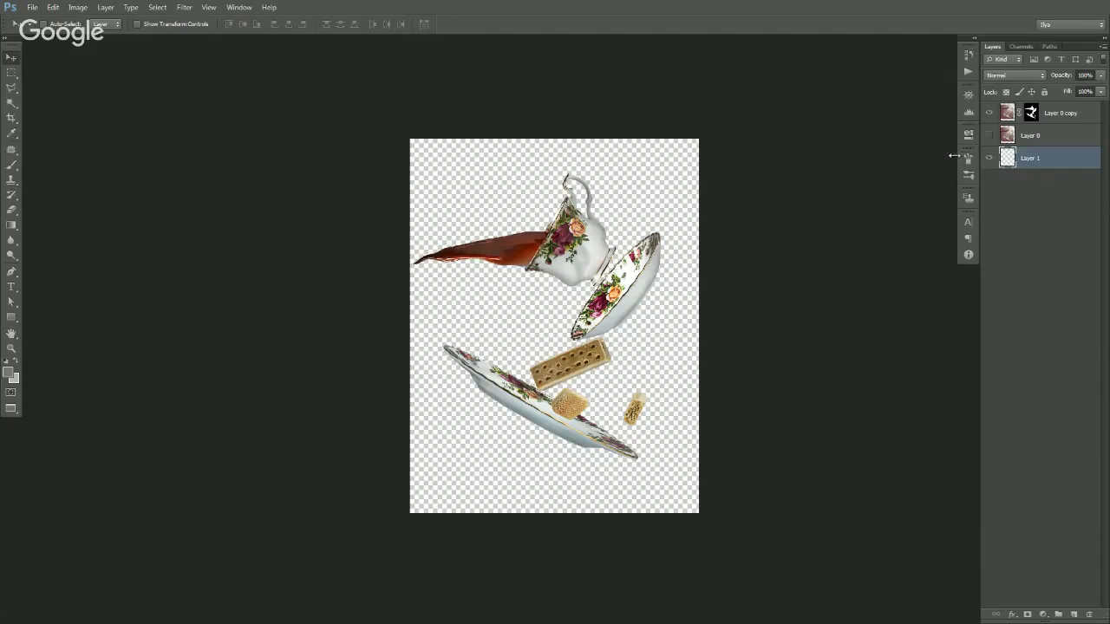
- Sample a light grey from the white porcelain of the cup and fill the bottom layer with it
key("i")
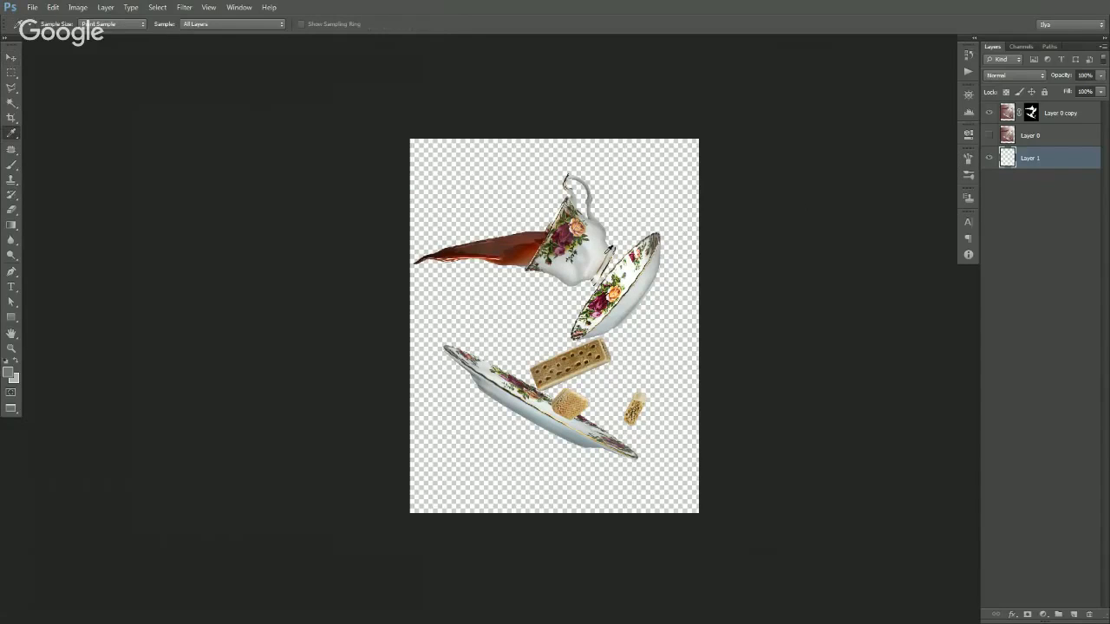
left_click(592, 245)
left_click(588, 249)
left_click(587, 247)
key("v")
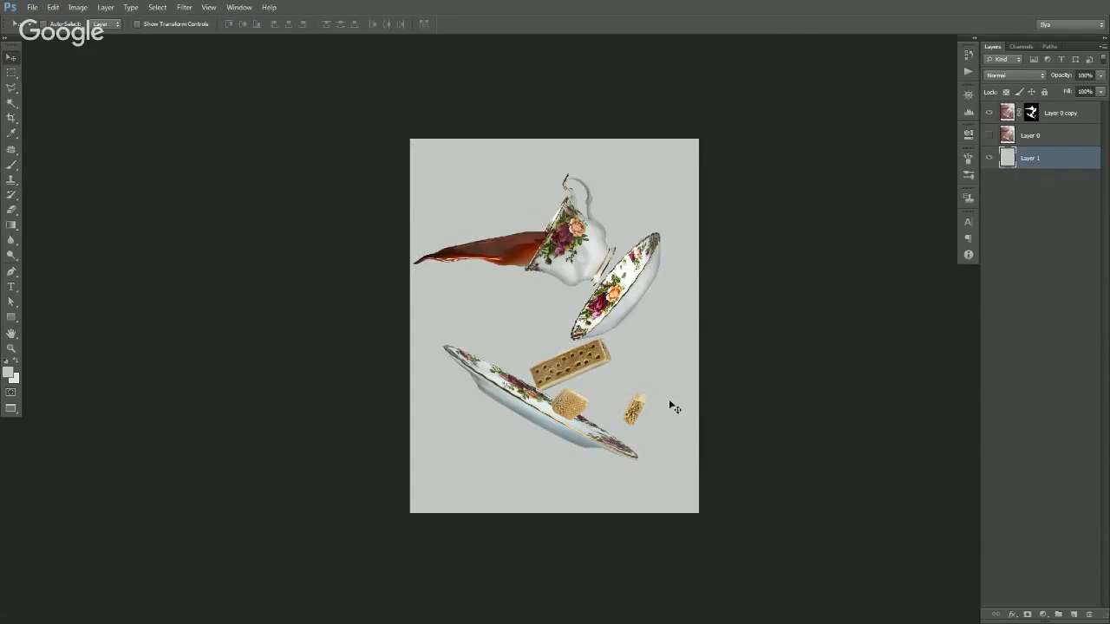
- Add a layer above the grey fill and paint a large, soft off-white glow in the centre behind the cup and saucers
left_click(1073, 614)
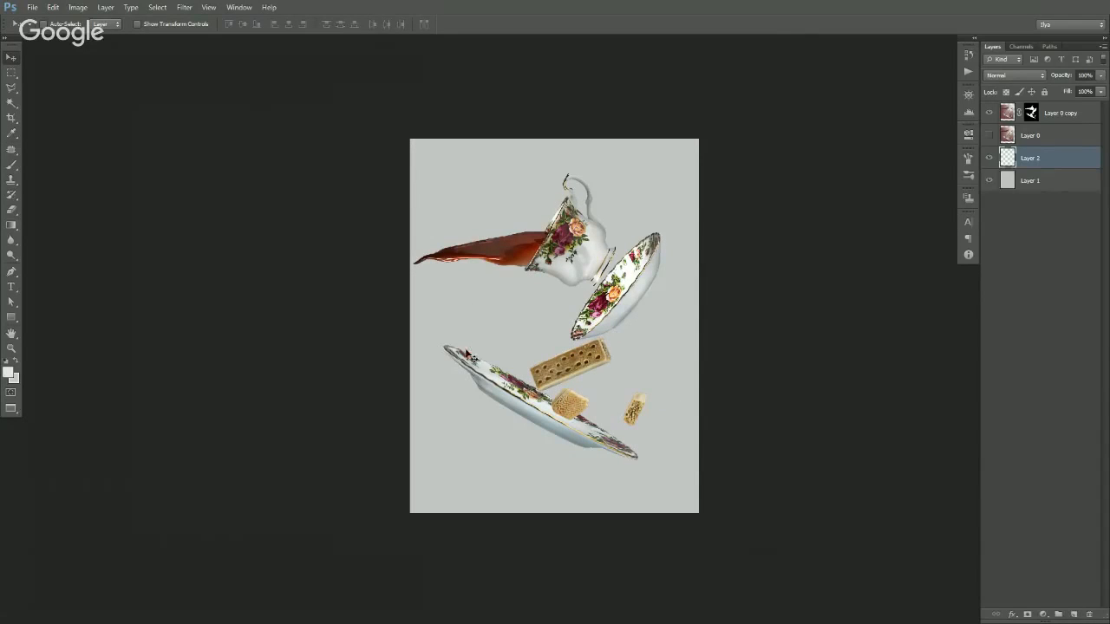
key("b")
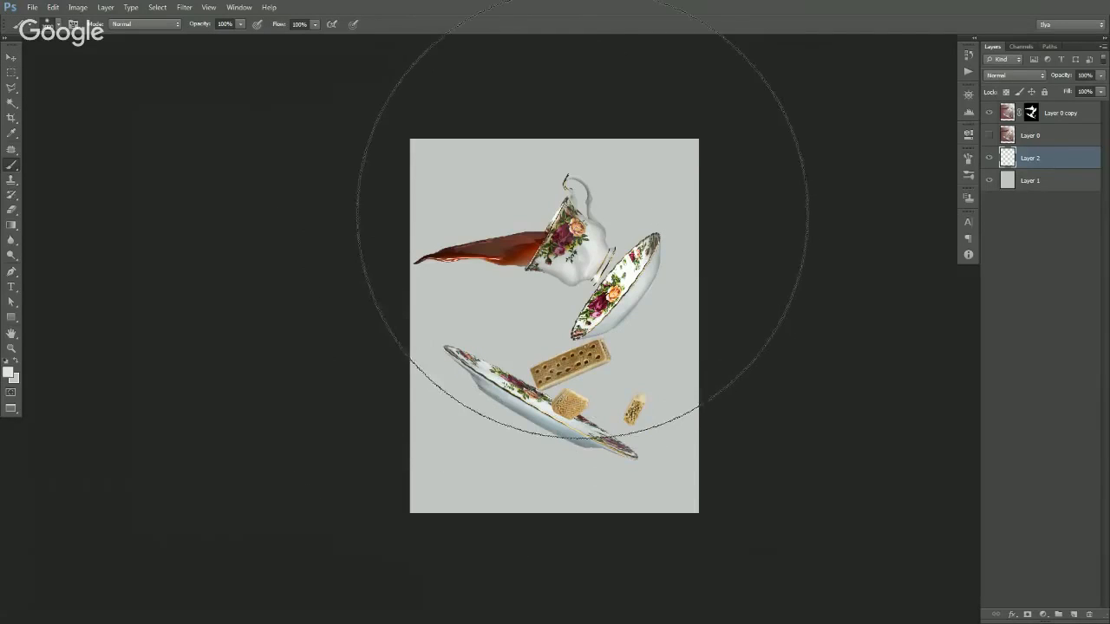
key("i")
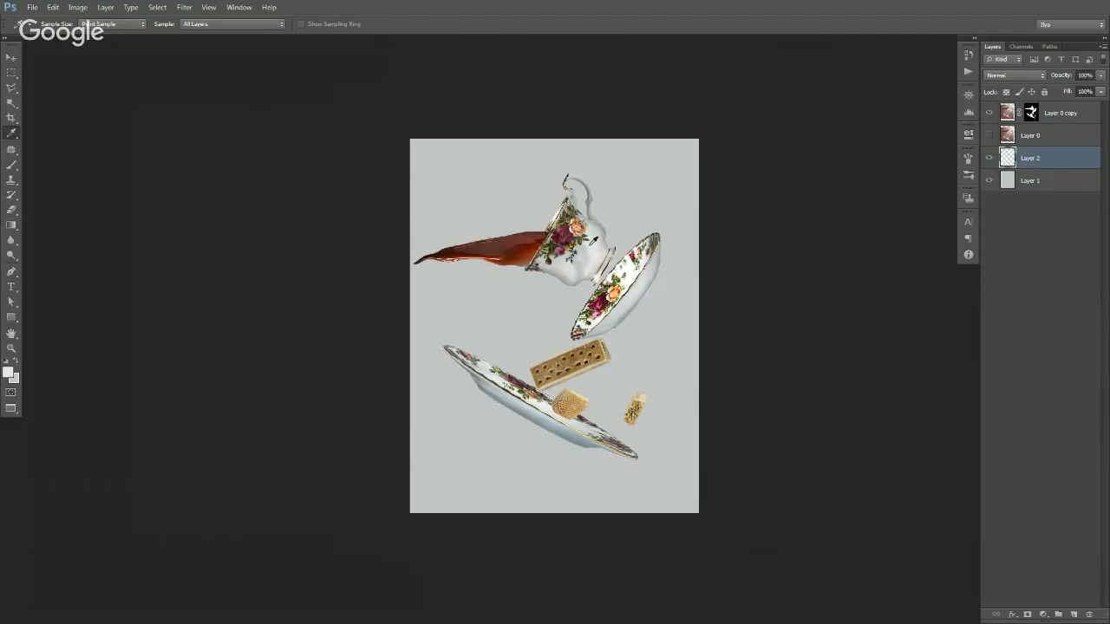
key("b")
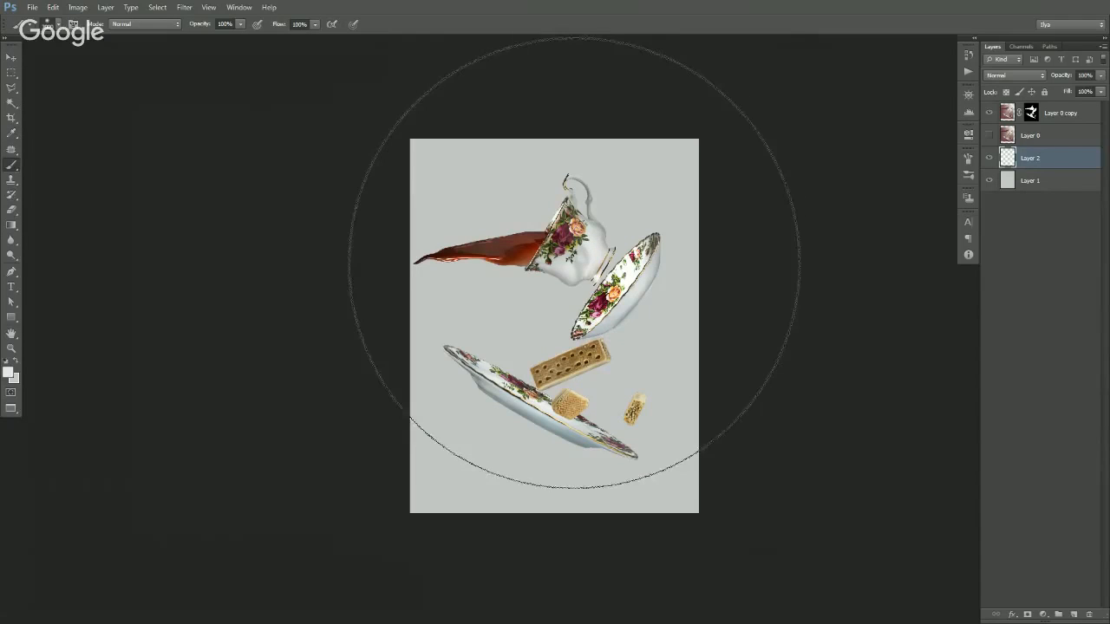
key("bracketleft")
key("bracketleft")
key("bracketleft")
key("bracketleft")
key("bracketleft")
key("bracketleft")
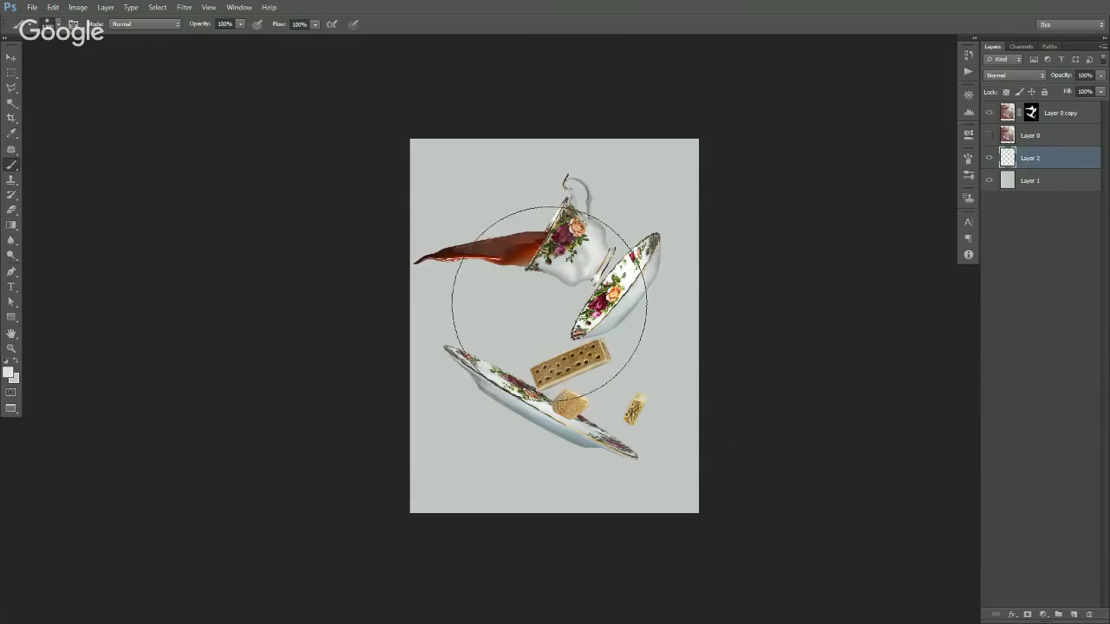
left_click(554, 297)
key("bracketright")
key("bracketright")
key("bracketright")
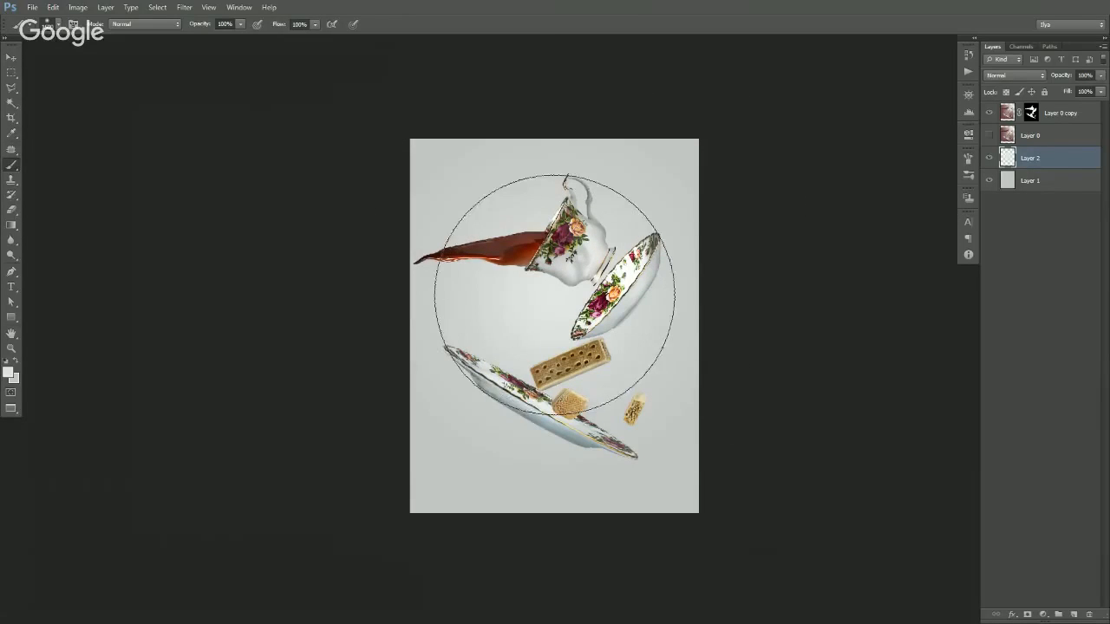
left_click(555, 297)
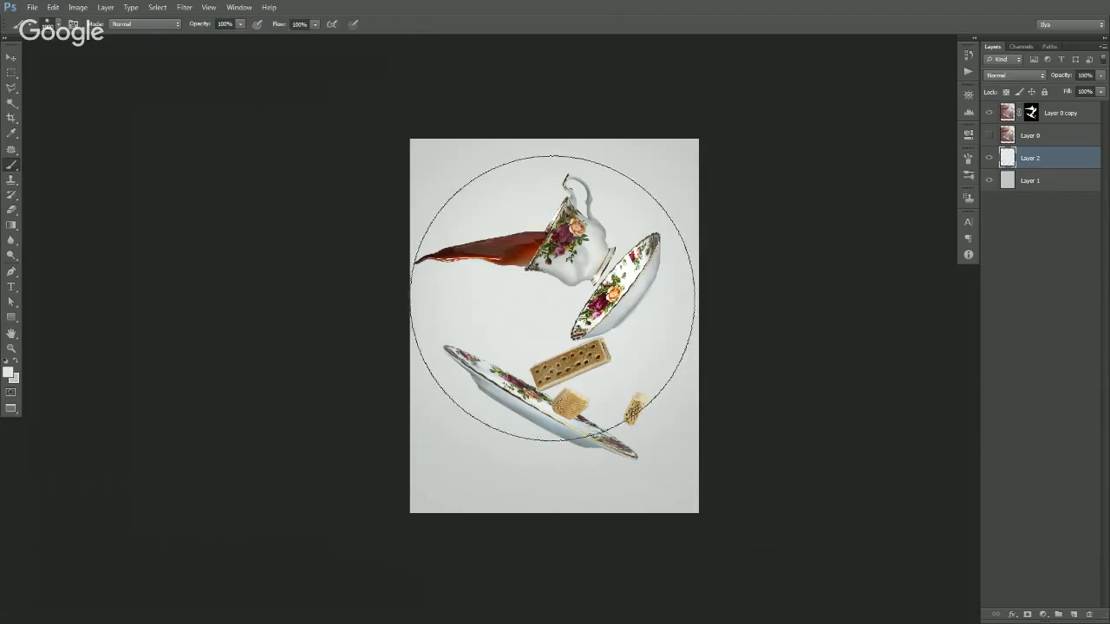
key("v")
- Add another layer above the glow and paint soft grey shading along the bottom edge and lower corners of the background
left_click(1074, 615)
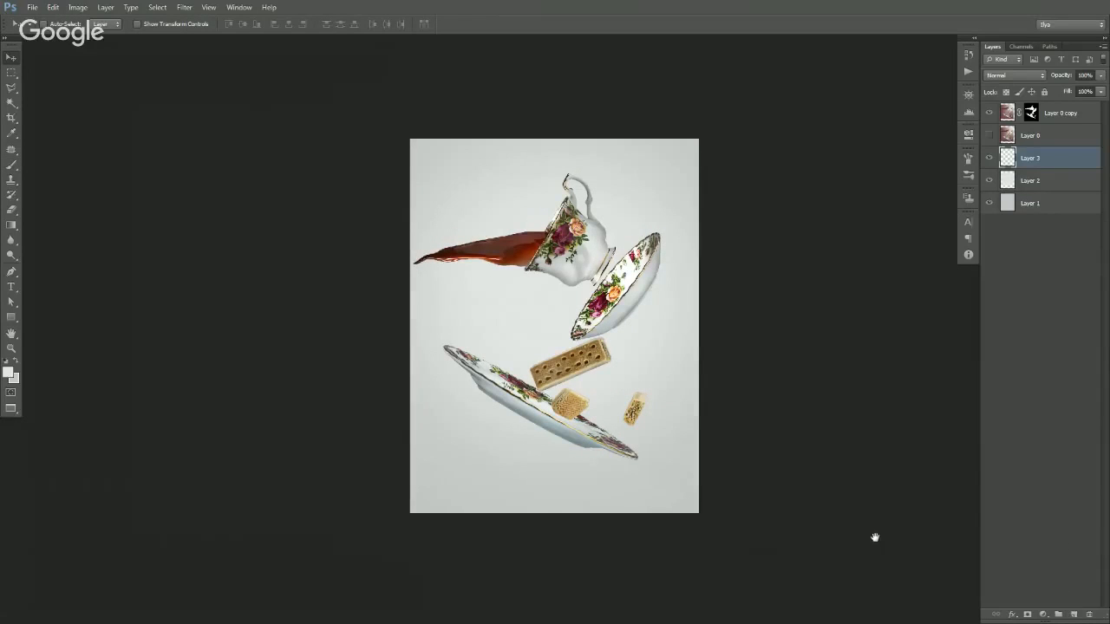
scroll(728, 486, "down", 2)
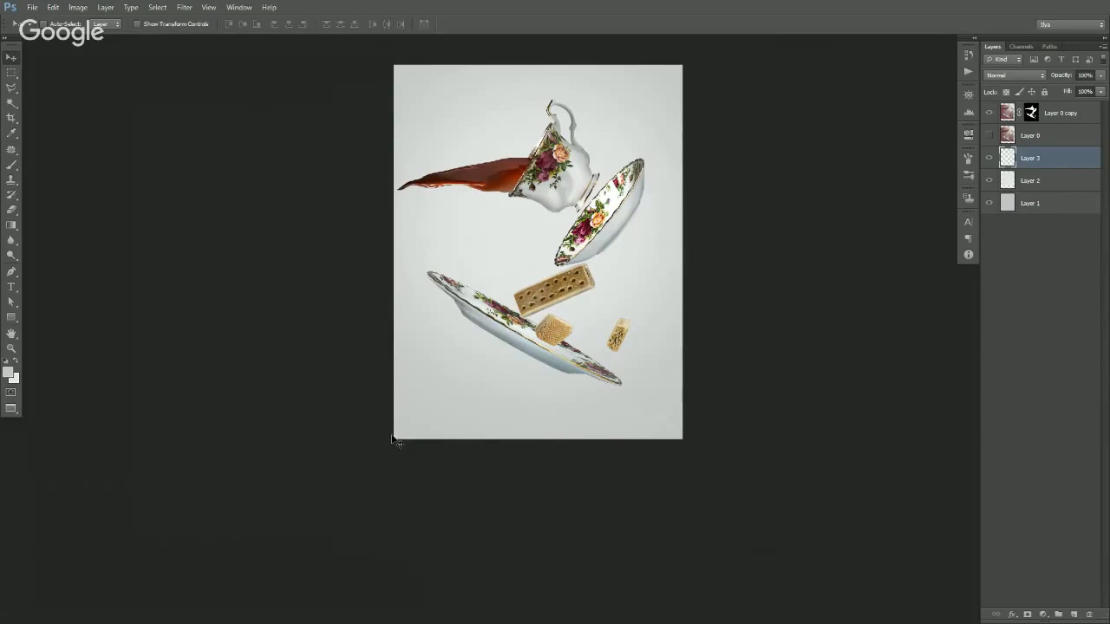
key("b")
key("bracketleft")
key("bracketleft")
key("bracketleft")
key("bracketleft")
key("bracketleft")
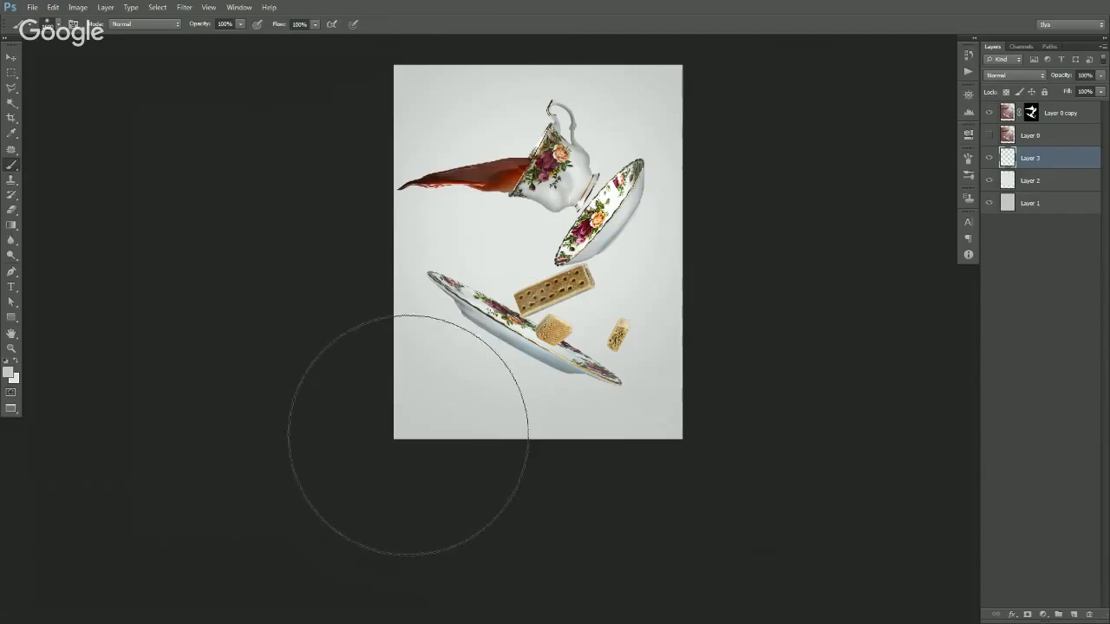
key("bracketright")
key("bracketright")
key("bracketright")
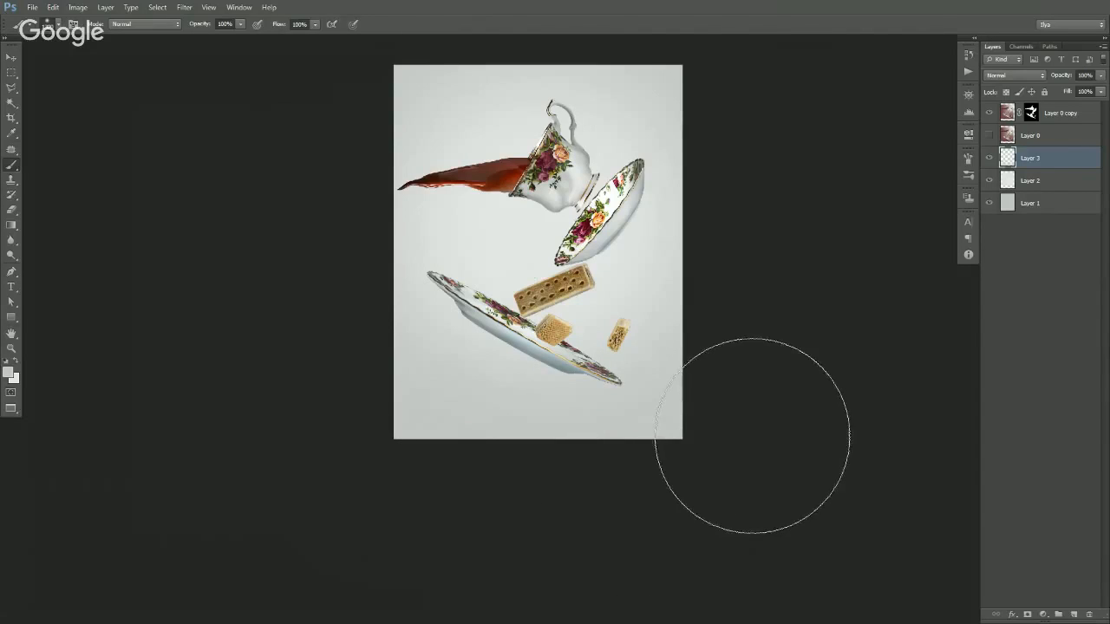
key("v")
- Set the shading layer's blend mode to Multiply and darken it with an RGB curve point at input 151, output 115
left_click(1004, 76)
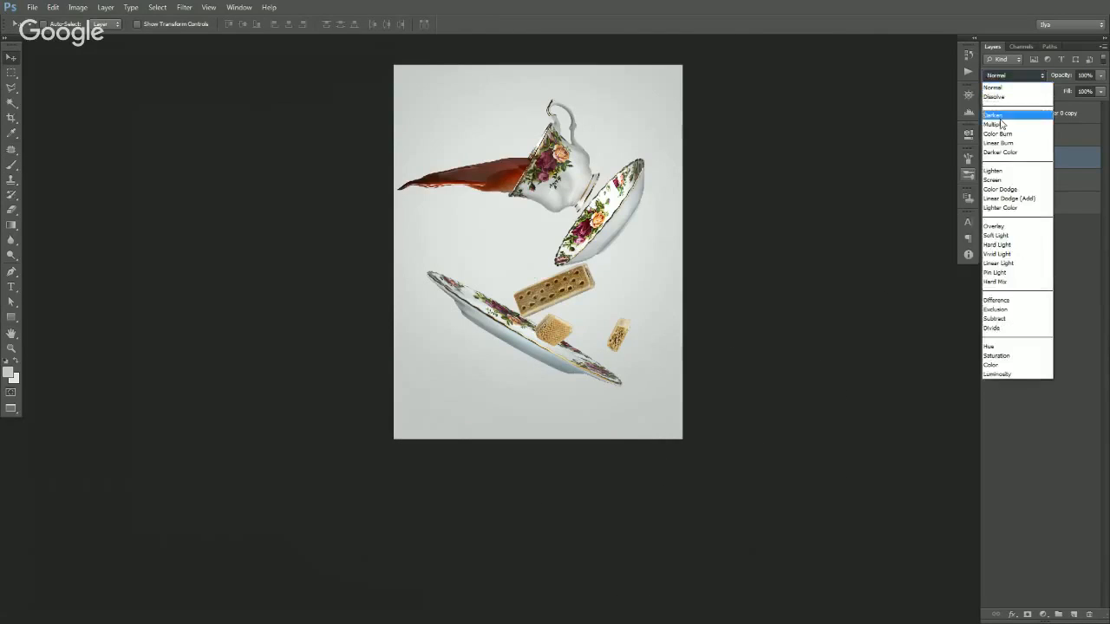
left_click(993, 124)
left_click_drag(615, 436, 612, 445)
key("ctrl+m")
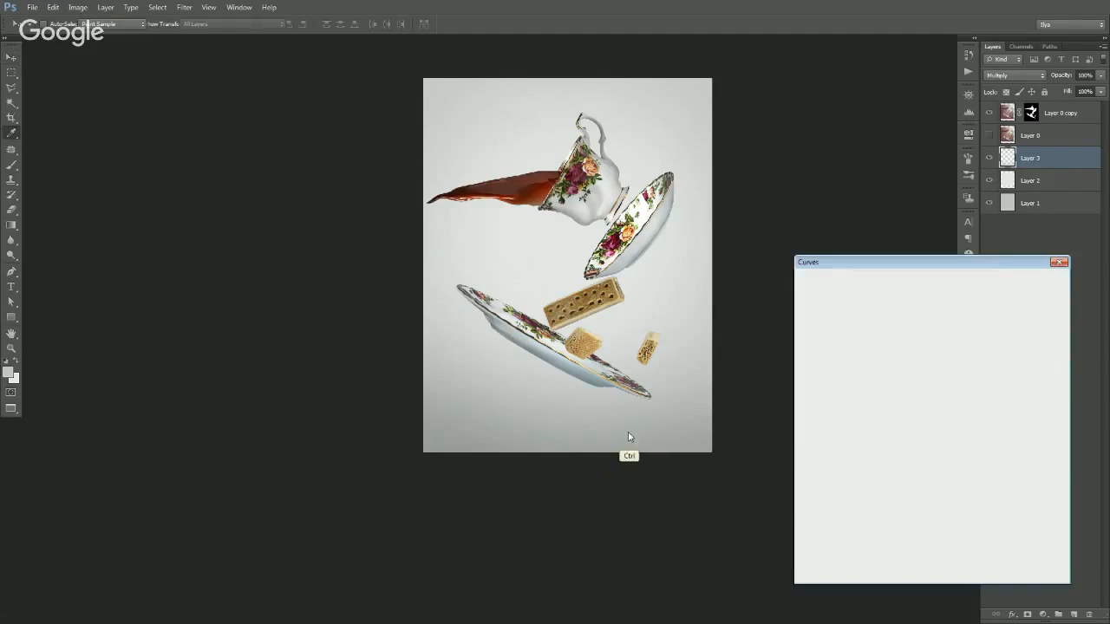
left_click_drag(929, 371, 928, 392)
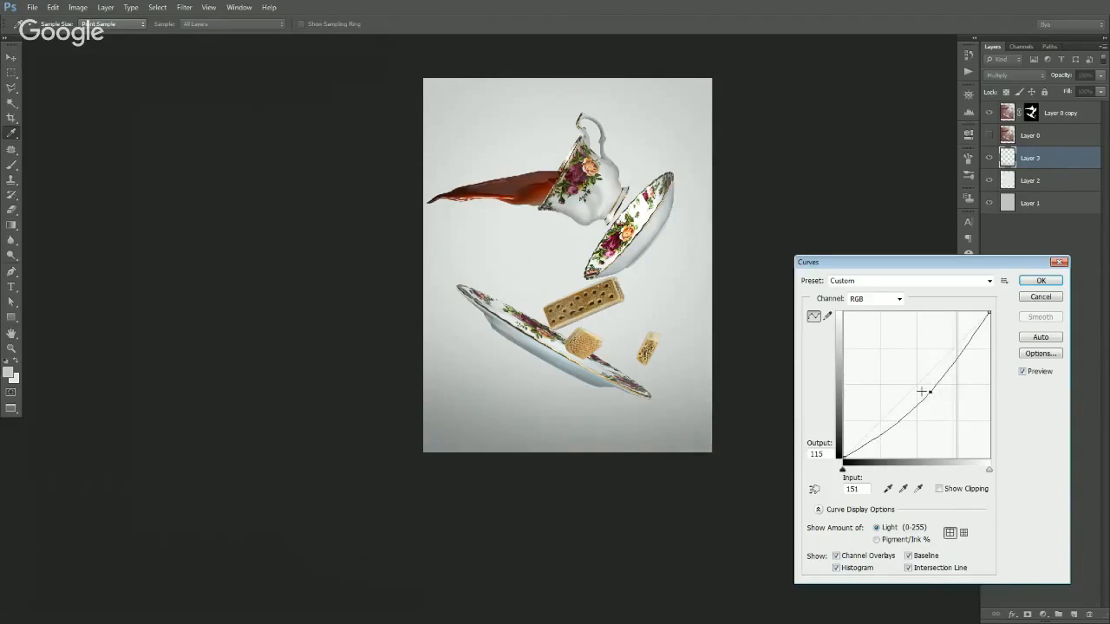
key("Return")
- Add a layer above the shading and paint a large, soft pure-white highlight in the centre of the background
left_click(1073, 612)
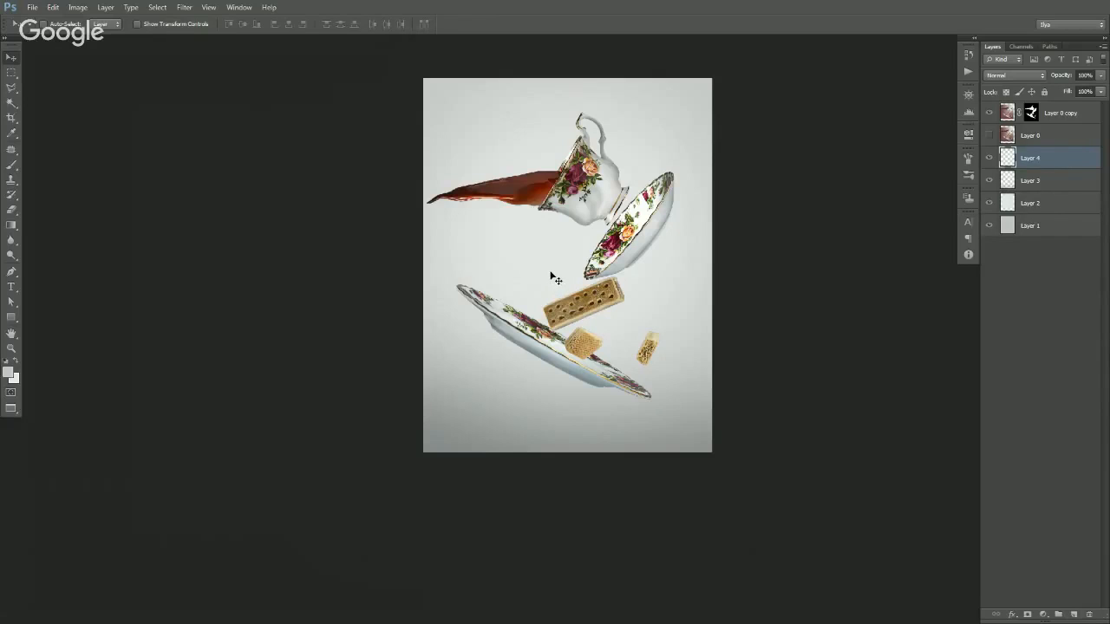
key("d")
key("x")
key("b")
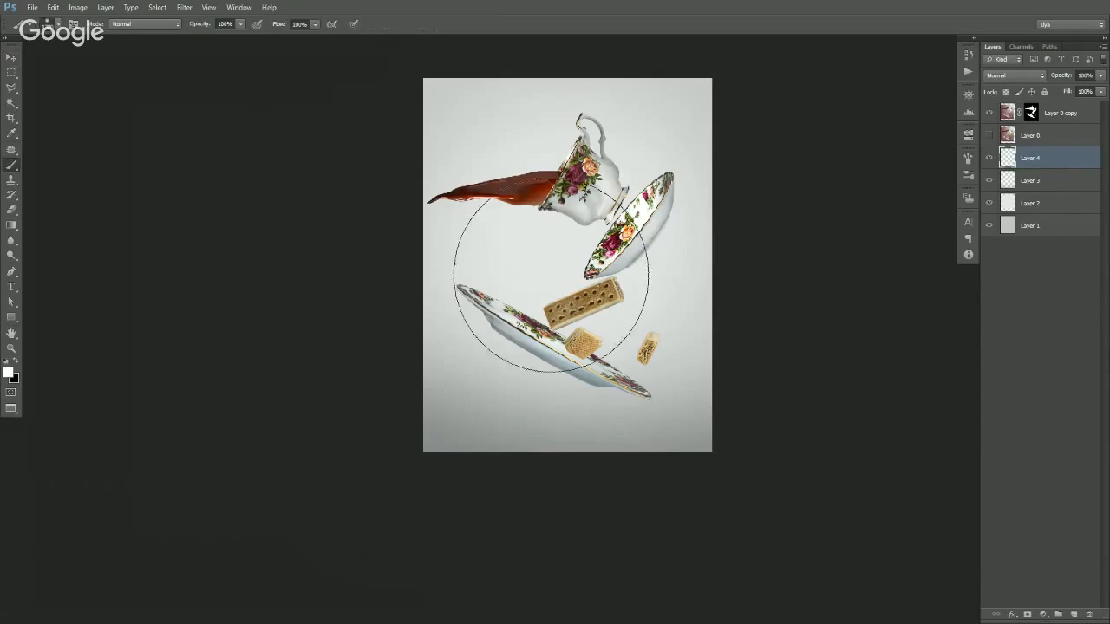
key("bracketright")
key("bracketright")
key("bracketright")
key("bracketright")
key("bracketright")
left_click(573, 259)
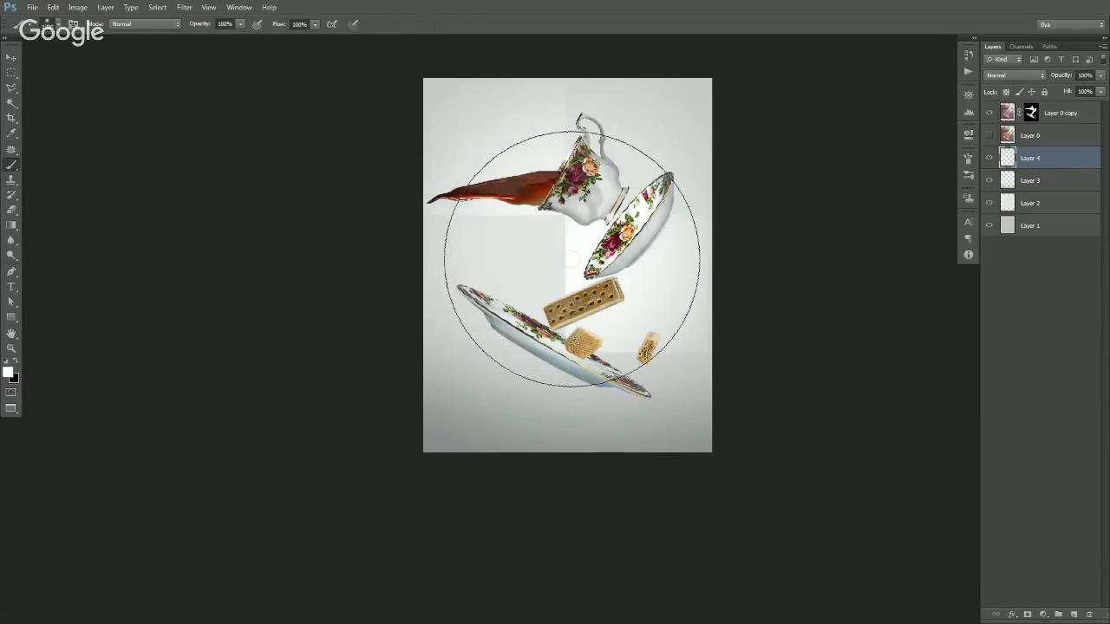
key("v")
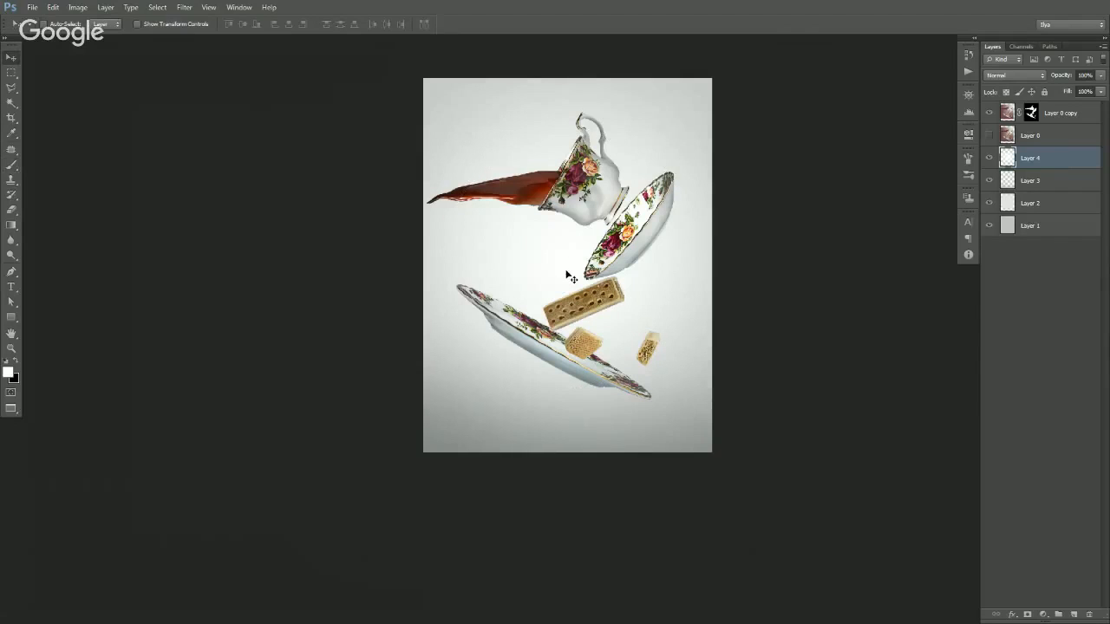
- Examine the cut-out edges of the tea stream and cup against the new background
left_click(535, 233, "ctrl")
left_click_drag(495, 196, 639, 291)
left_click(498, 241, "ctrl")
left_click(498, 242, "ctrl")
left_click(495, 244, "ctrl")
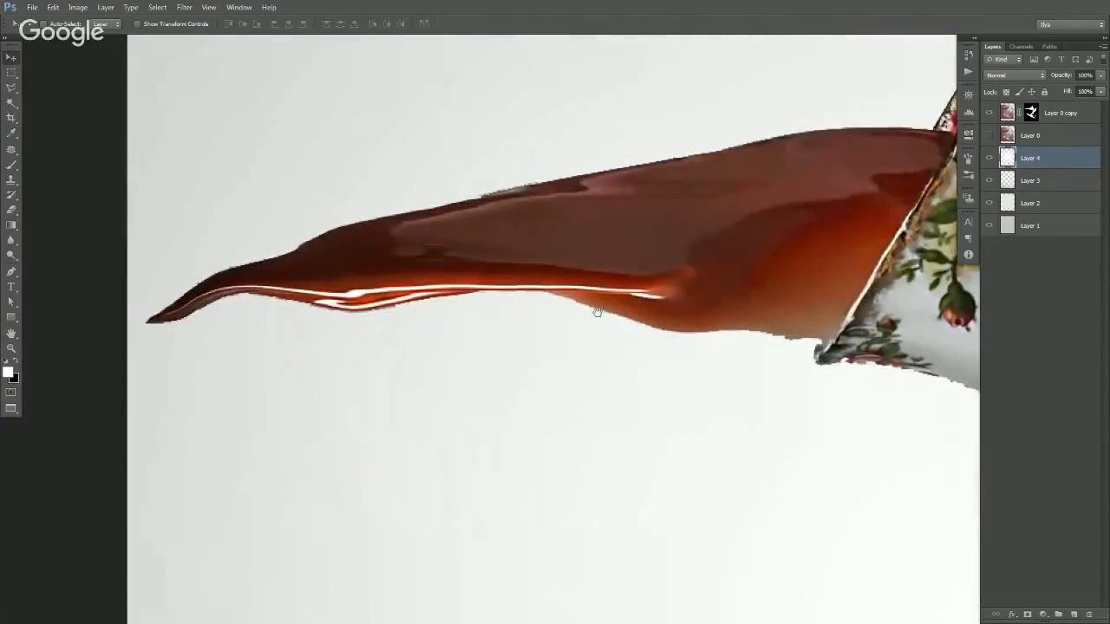
left_click(587, 321, "ctrl+alt")
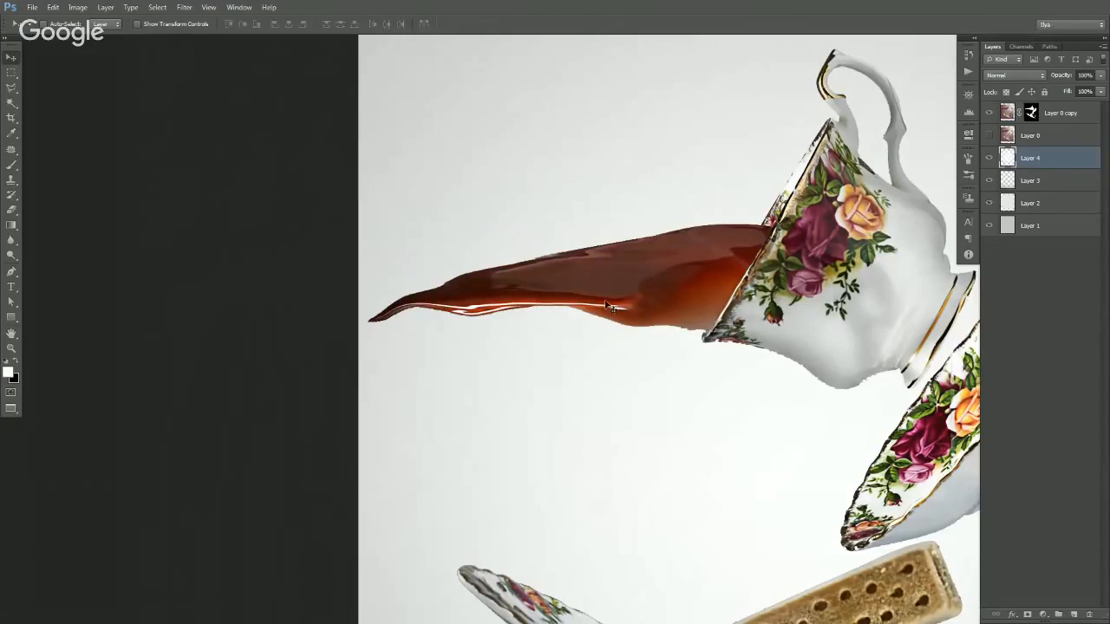
left_click(591, 324, "ctrl+alt")
left_click_drag(586, 332, 562, 342)
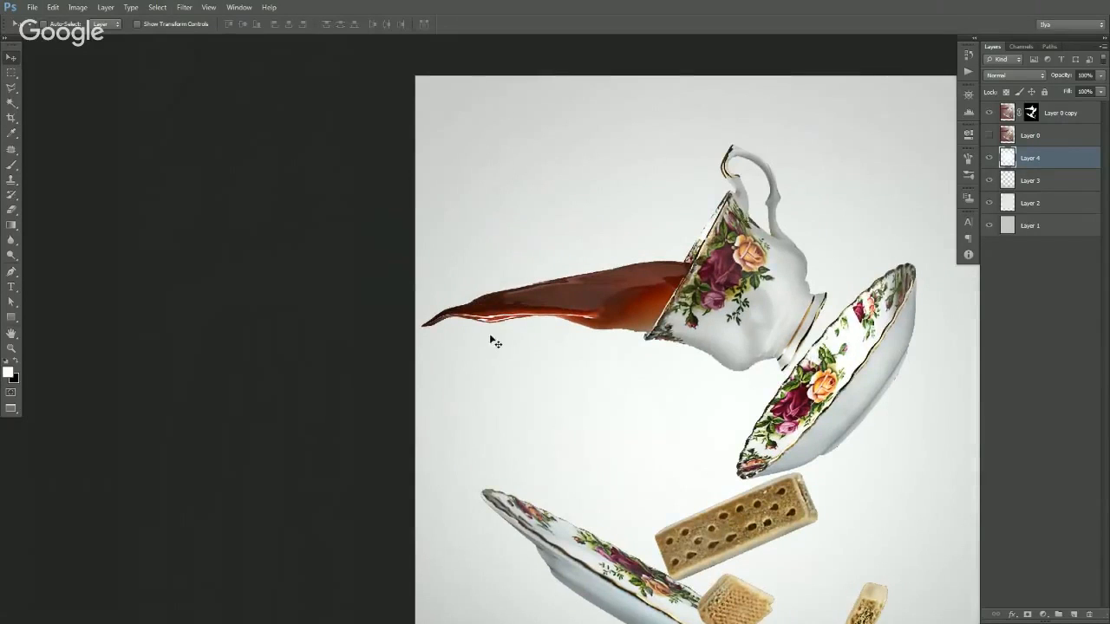
- Add a layer above Layer 0 copy and sketch a thin black splash curve over the tea stream, starting at the cup's rim
left_click(1058, 121)
left_click(1074, 613)
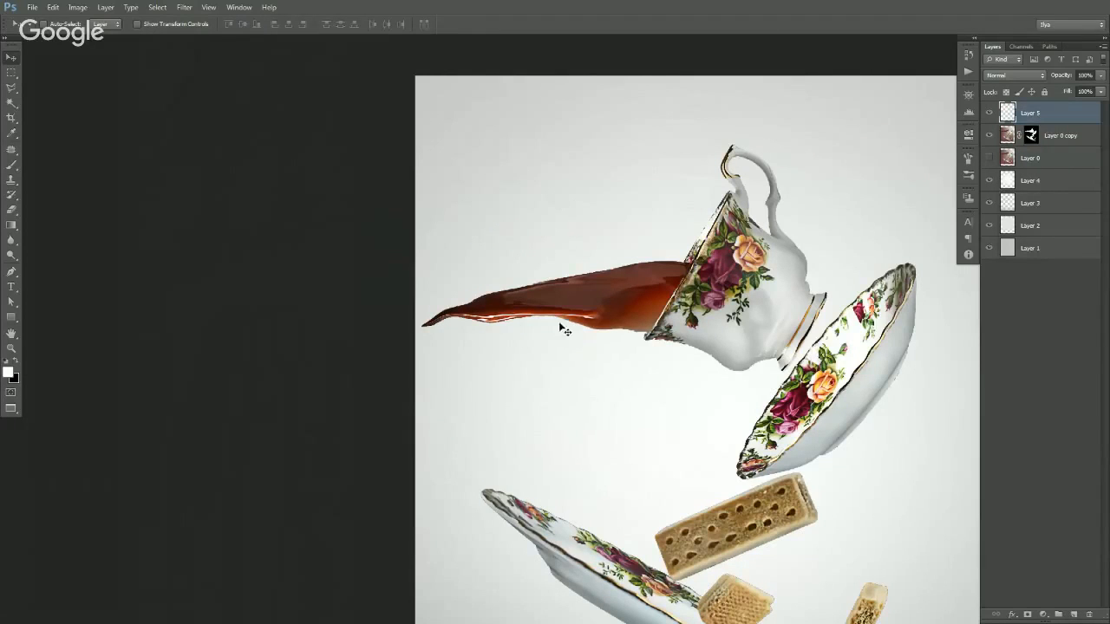
key("b")
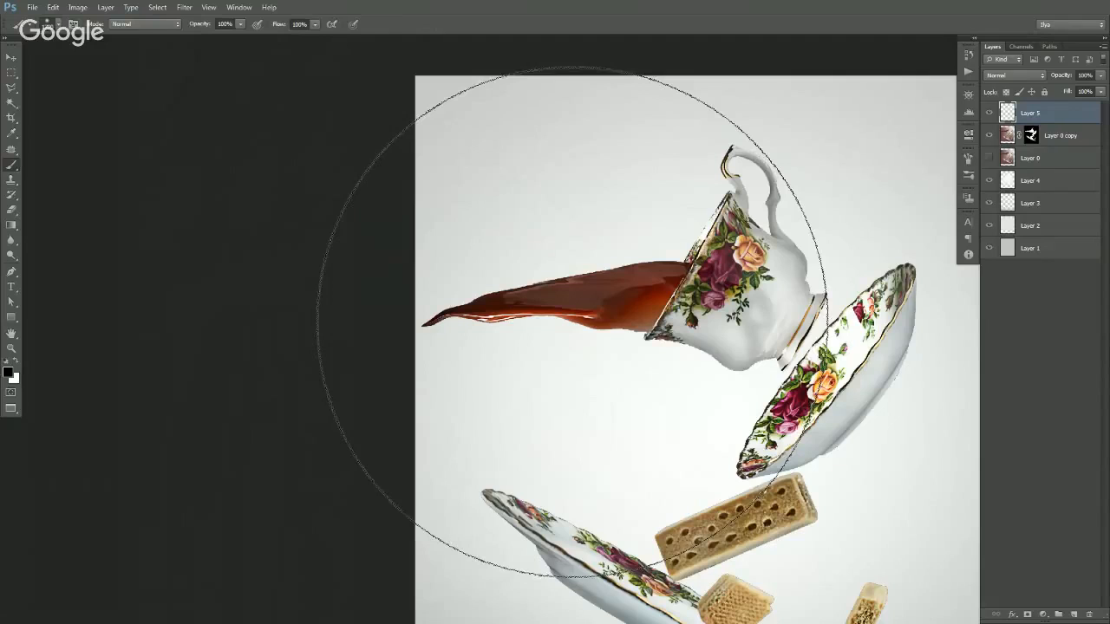
key("bracketleft")
key("bracketleft")
key("bracketleft")
key("bracketleft")
key("bracketleft")
key("bracketleft")
key("bracketleft")
key("bracketleft")
key("bracketleft")
key("bracketleft")
key("bracketleft")
key("bracketleft")
key("bracketleft")
key("bracketleft")
key("bracketleft")
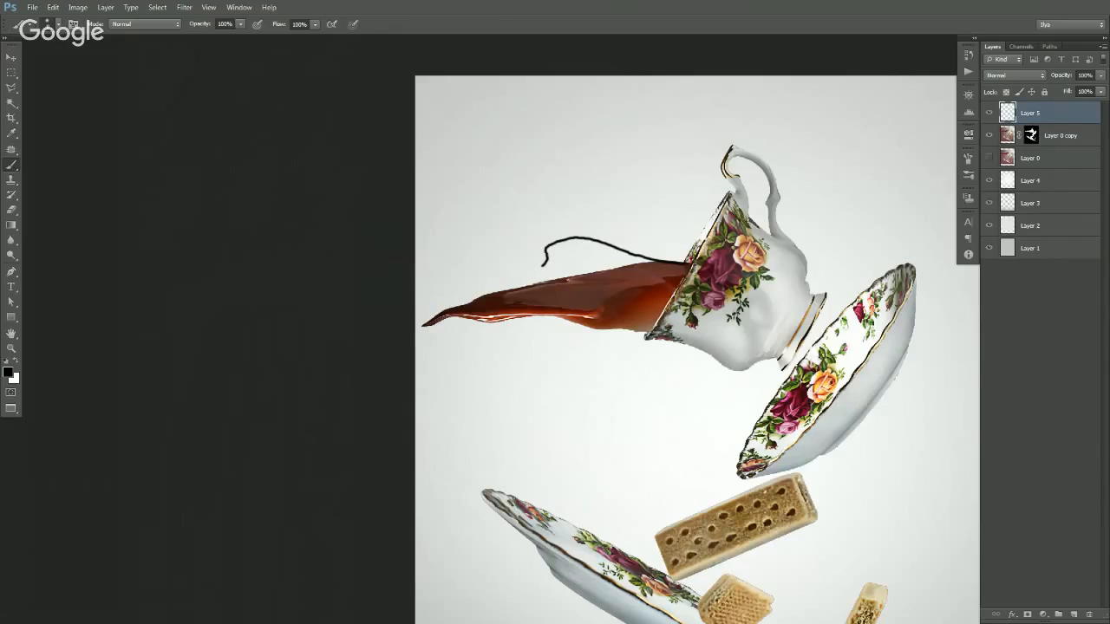
left_click_drag(548, 265, 566, 269)
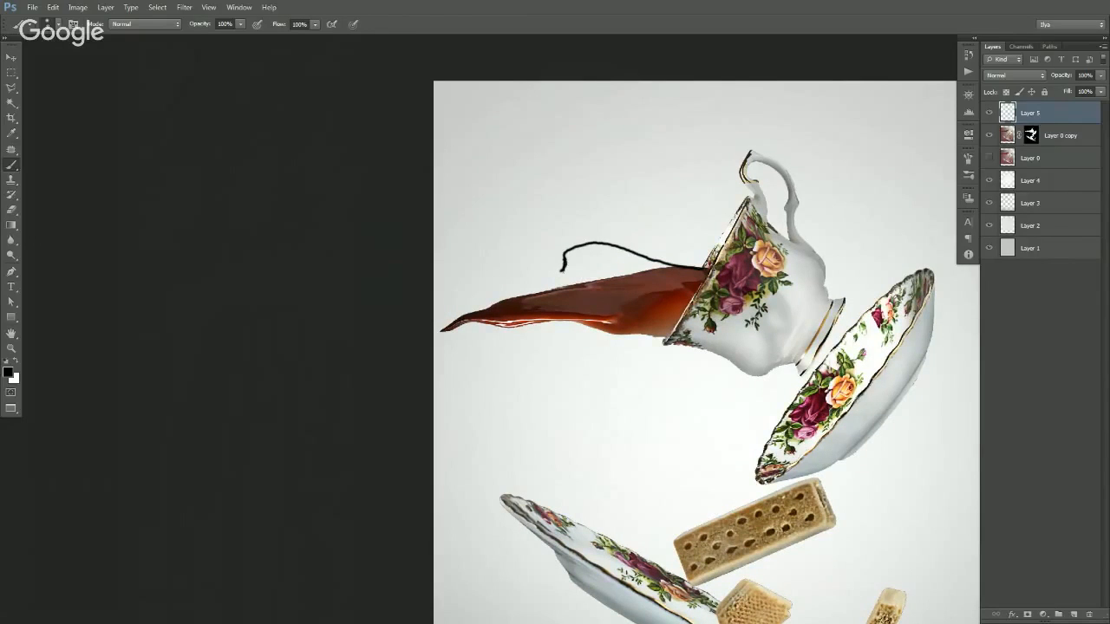
- Sketch the remaining black splash outlines around the tea stream's tip and underside, plus small droplets around them
left_click_drag(544, 284, 513, 296)
left_click_drag(455, 322, 509, 327)
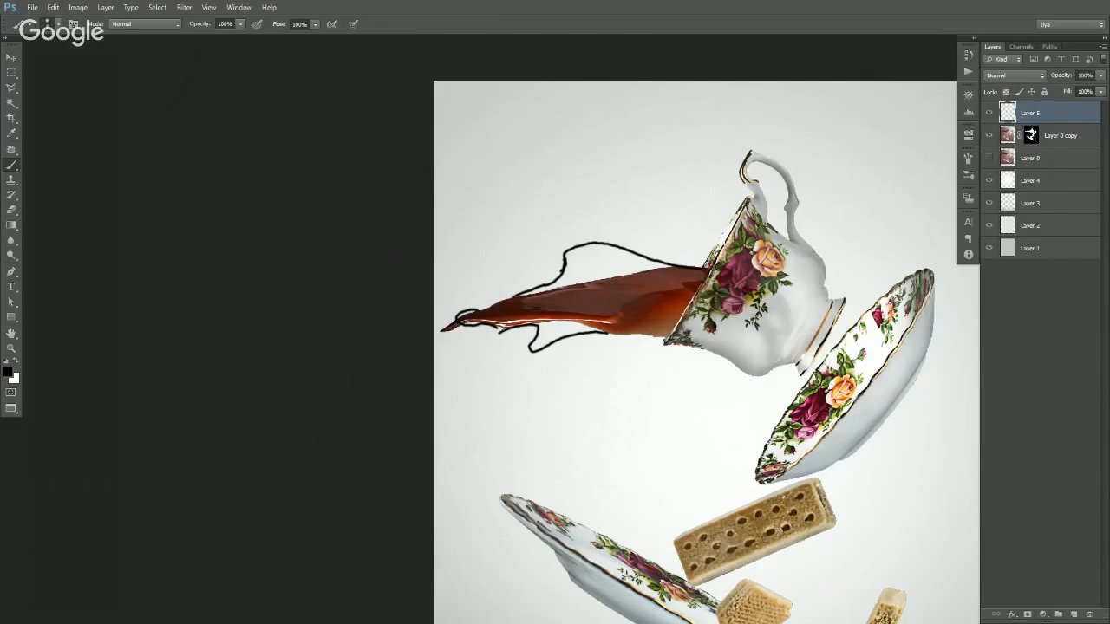
left_click_drag(493, 331, 473, 340)
left_click(559, 368, "ctrl+alt")
left_click(562, 376, "ctrl+alt")
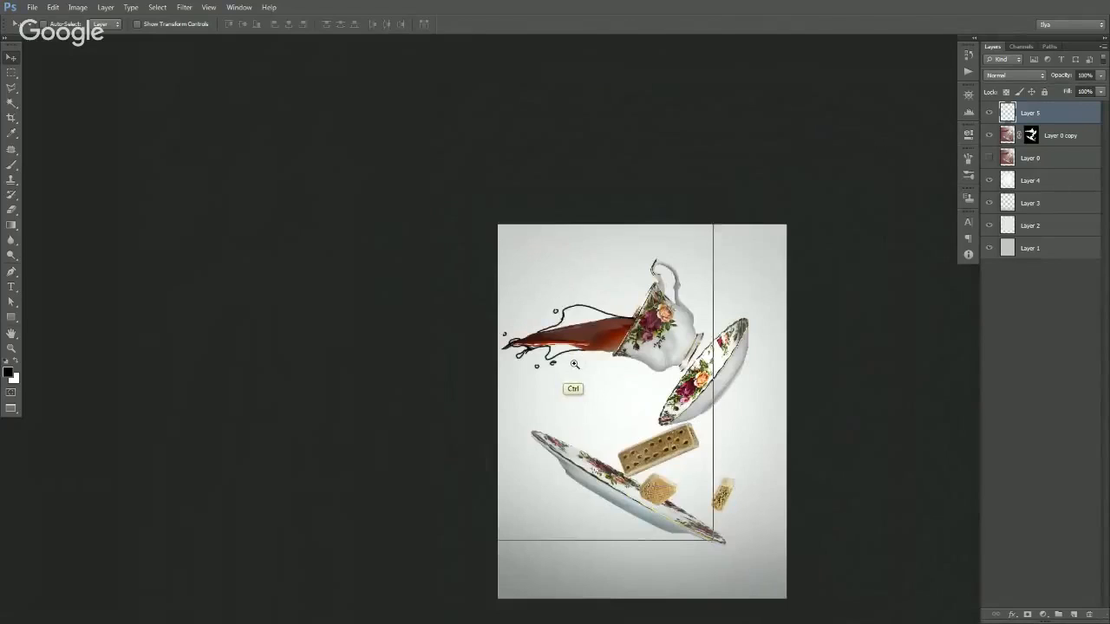
left_click(575, 367, "ctrl")
left_click(576, 366, "ctrl")
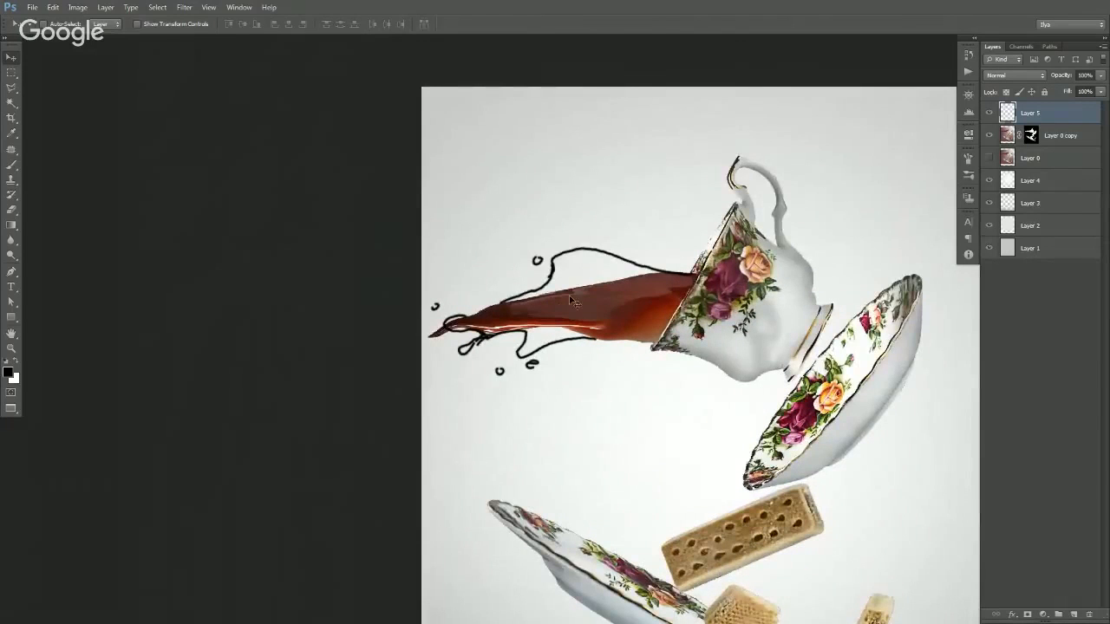
- Select the tea stream with overlapping rectangular selections stopping at the cup's rim, and copy that area of Layer 0 copy to a new layer
key("m")
left_click_drag(422, 232, 641, 431)
left_click_drag(600, 235, 679, 303)
left_click_drag(595, 278, 657, 329)
left_click_drag(602, 299, 646, 366)
key("v")
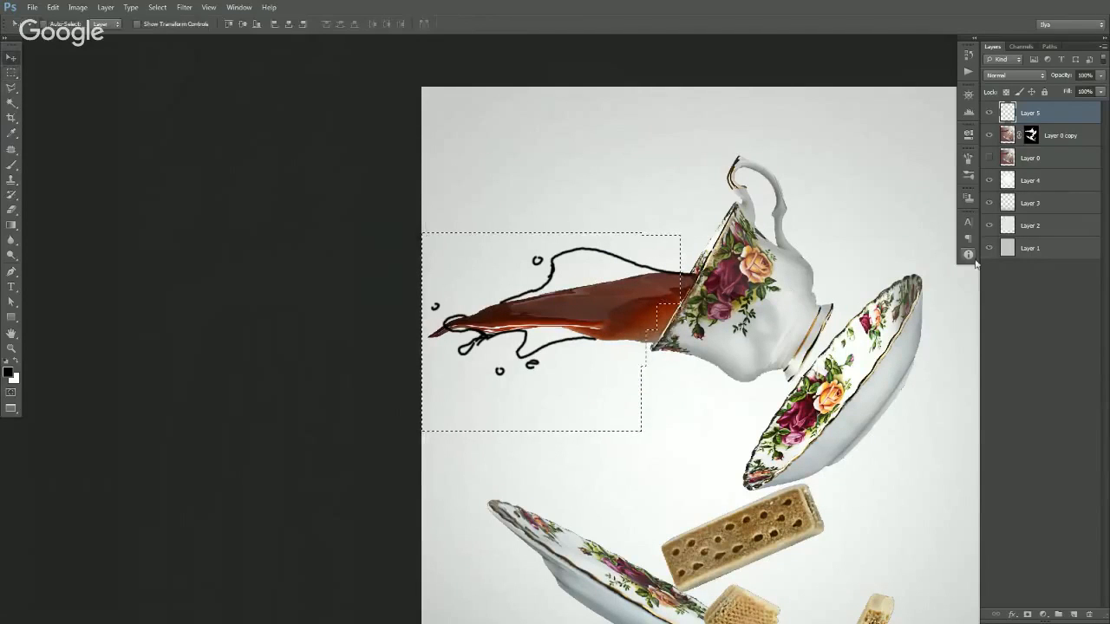
left_click(1005, 139)
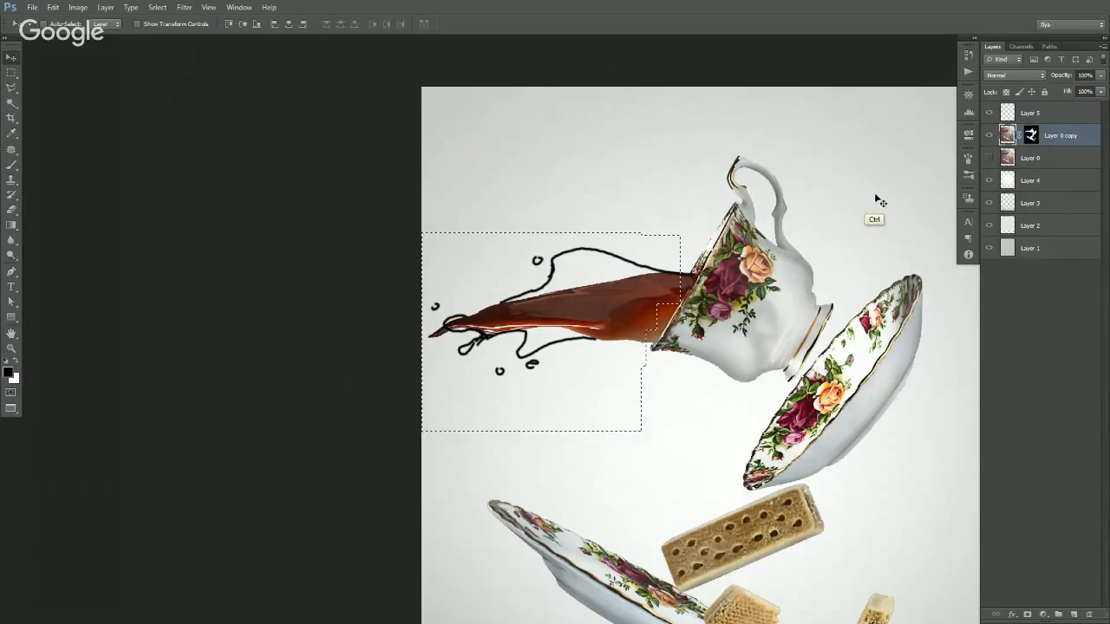
key("ctrl+j")
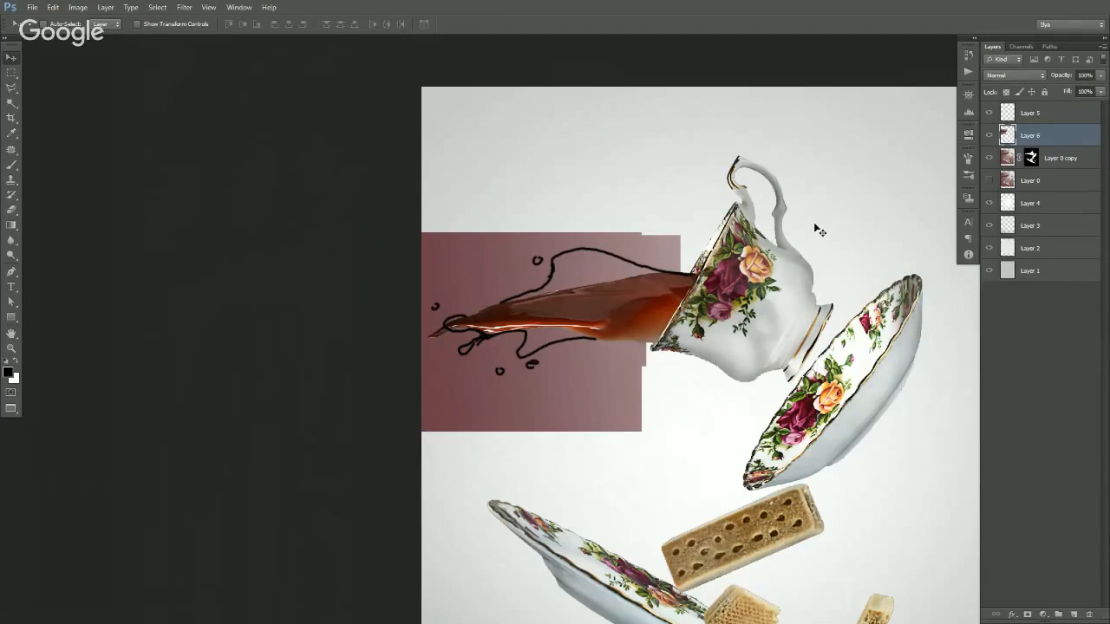
- Mask the copied tea area with the existing cut-out shape and apply the mask permanently to Layer 6
left_click(1011, 185, "ctrl")
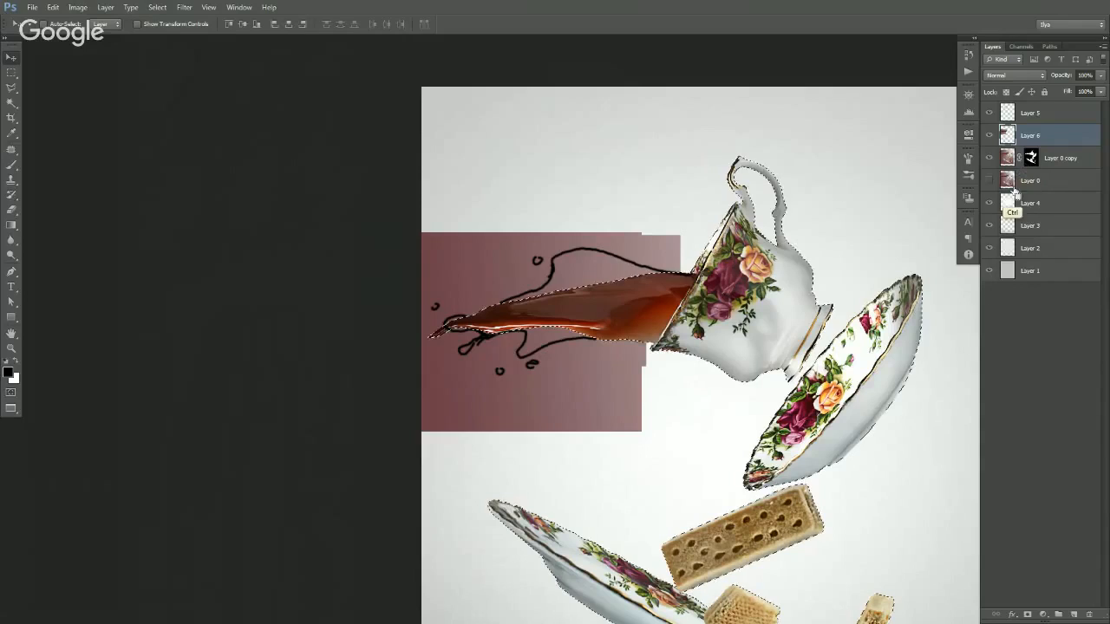
left_click(1027, 614)
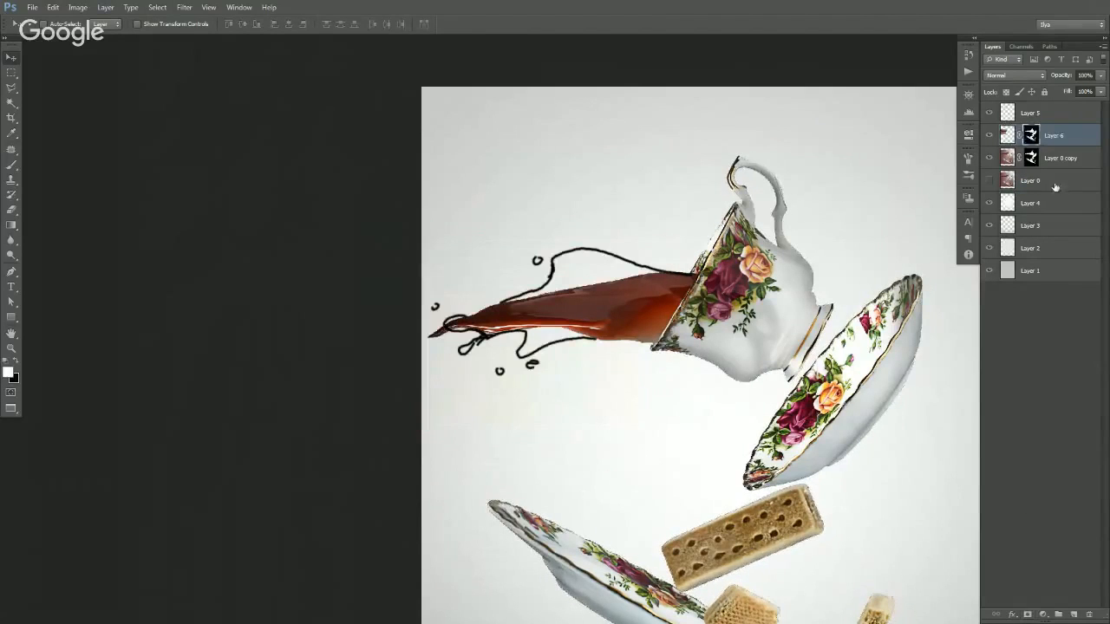
right_click(1026, 137)
left_click(1034, 178)
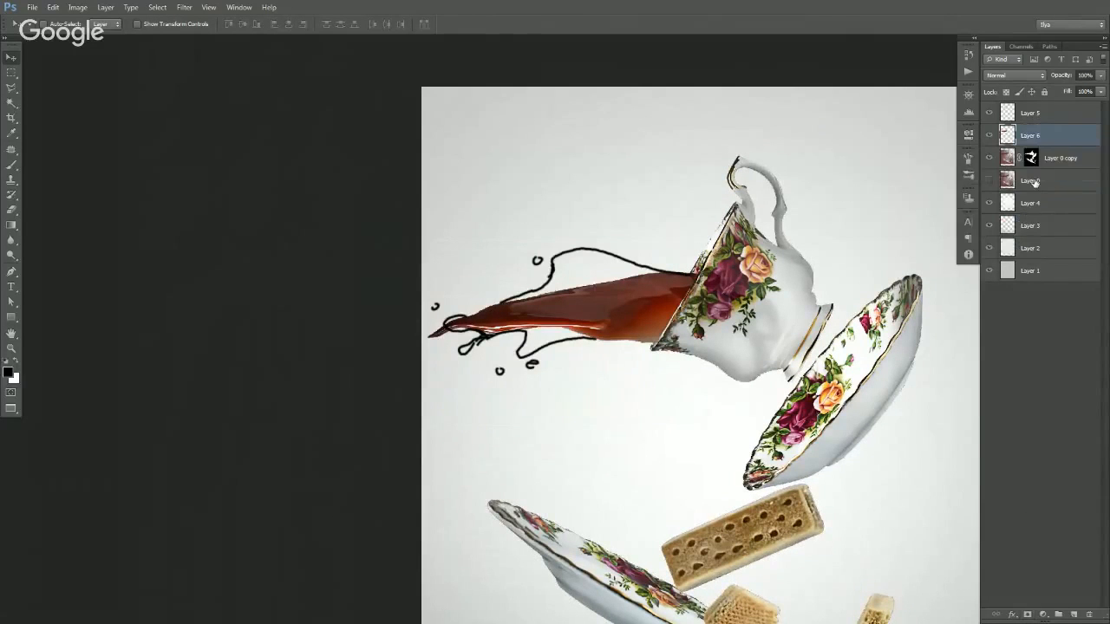
- Duplicate the cut-out tea stream on Layer 6 and hide the original Layer 6
key("ctrl+j")
left_click(989, 158)
key("ctrl+t")
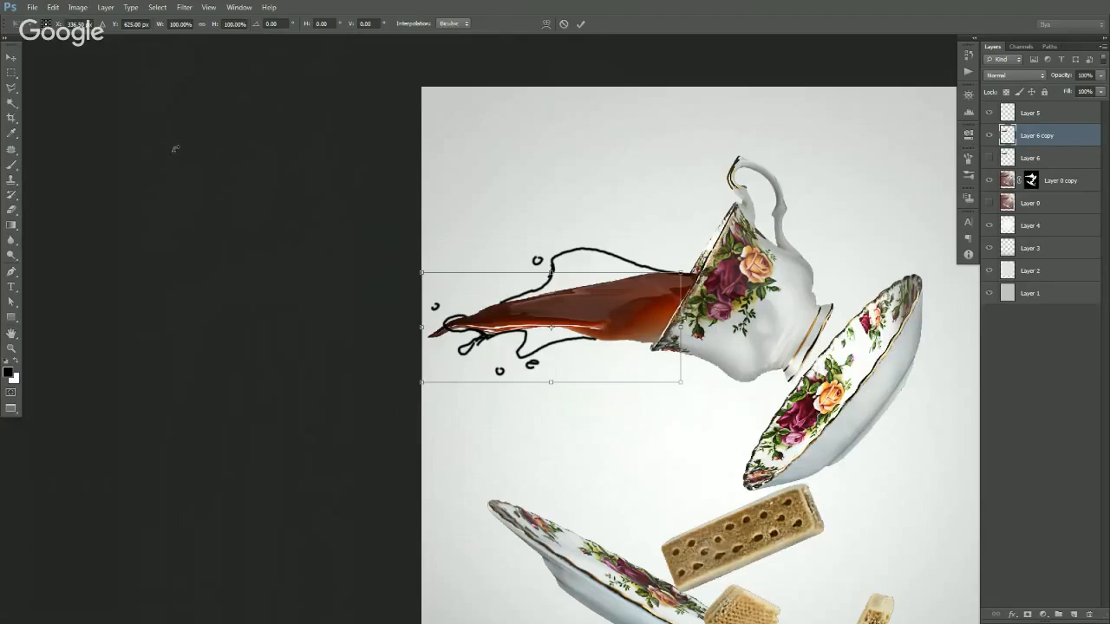
key("Return")
- Start Puppet Warp on Layer 6 copy, hide the mesh, and place pins along the tea stream
left_click(53, 7)
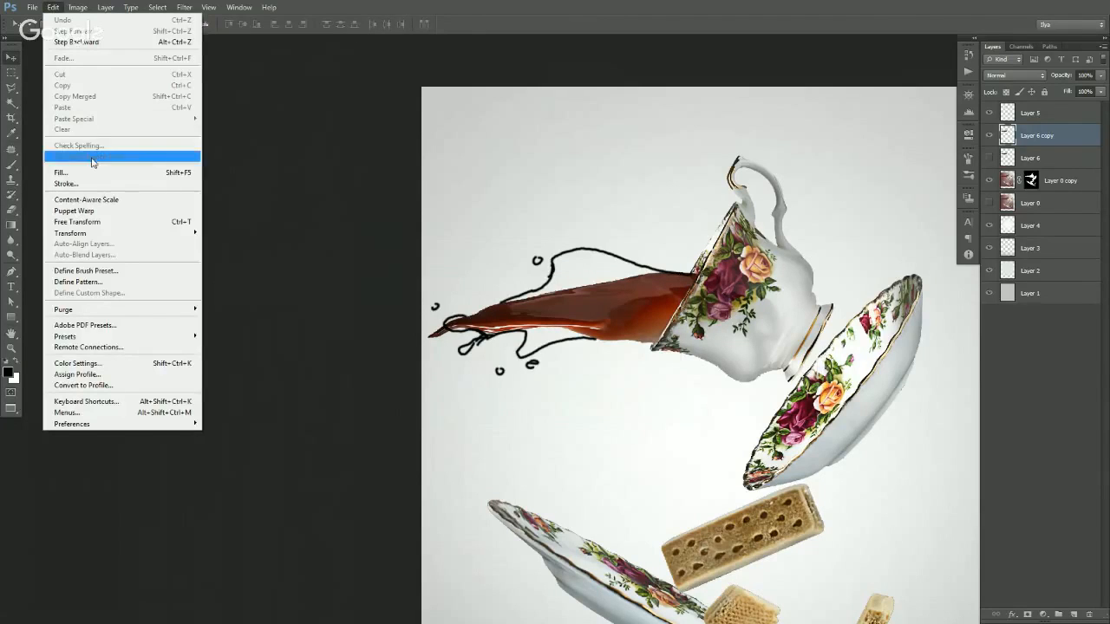
left_click(75, 211)
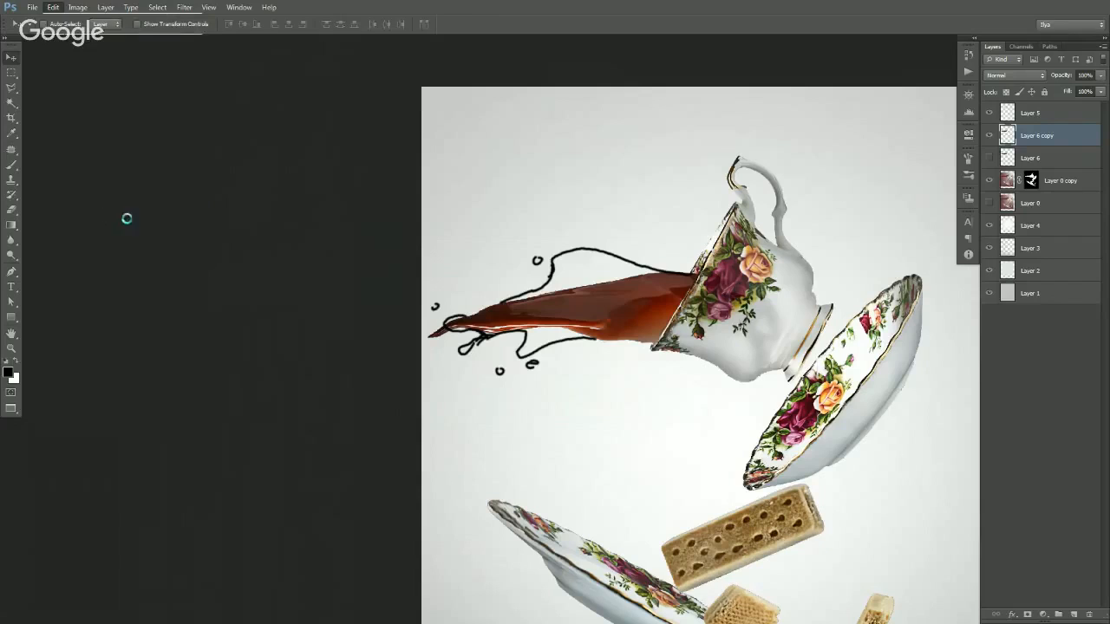
left_click(588, 290)
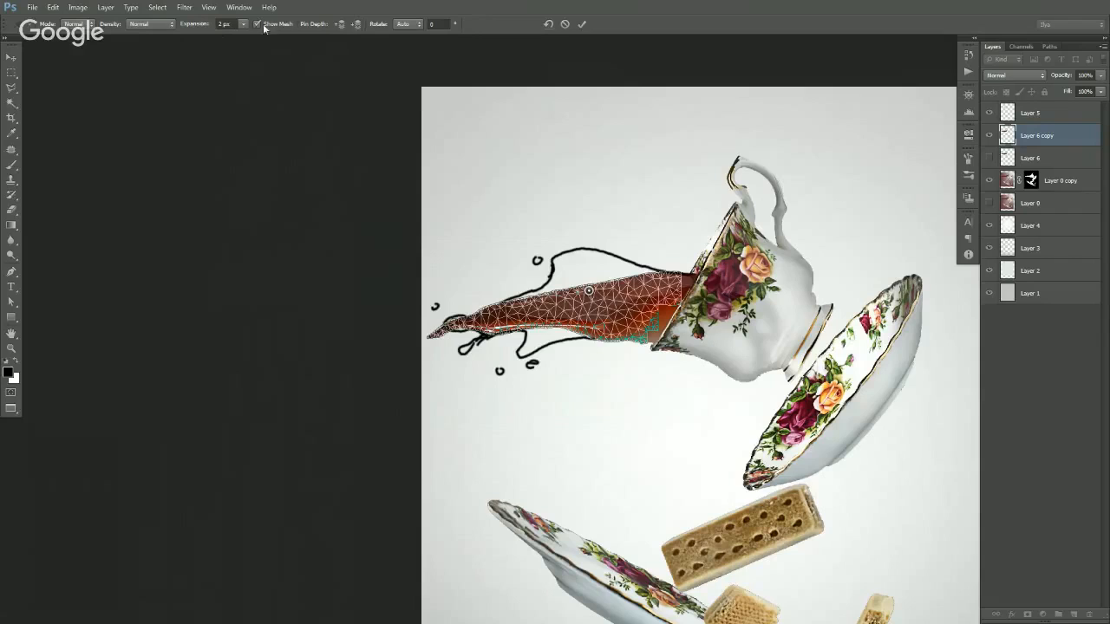
left_click(257, 24)
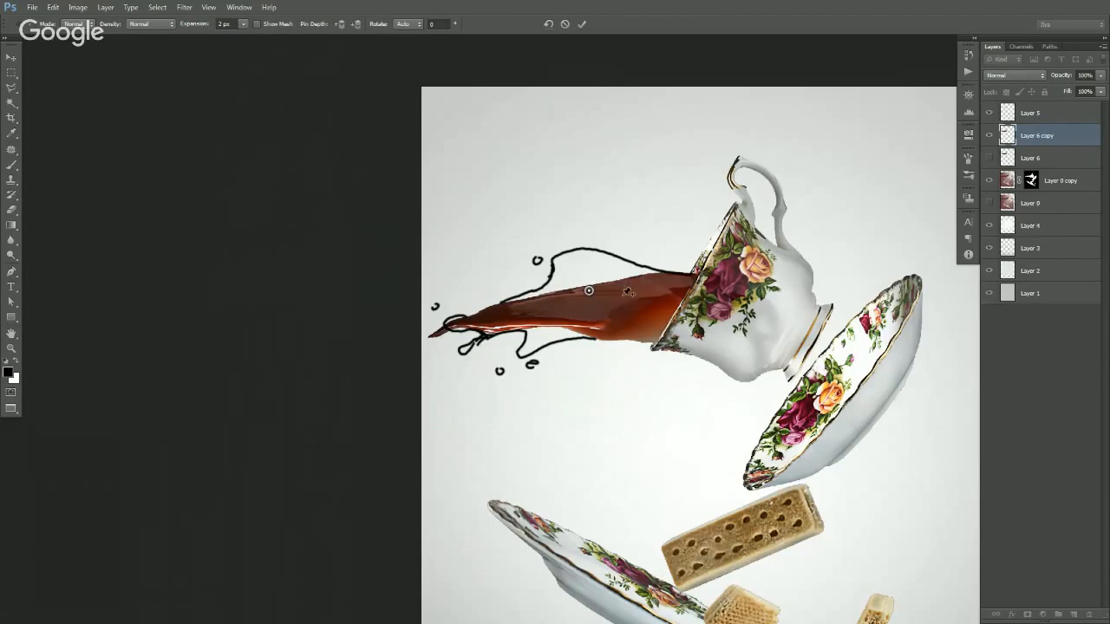
left_click(657, 281)
left_click(638, 312)
left_click(551, 317)
left_click(525, 306)
- Pull the tea stream's upper edge up with the pins so it fills the large sketched splash curve
left_click_drag(589, 291, 622, 264)
left_click(620, 275)
left_click(558, 279)
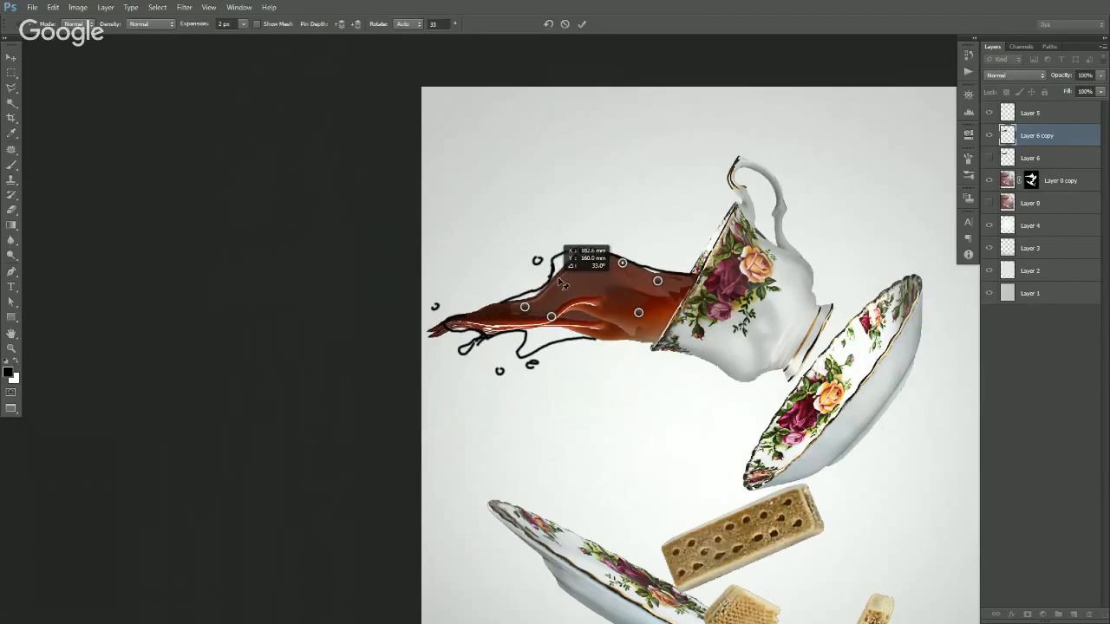
left_click_drag(557, 279, 595, 263)
left_click(571, 256)
left_click(558, 262)
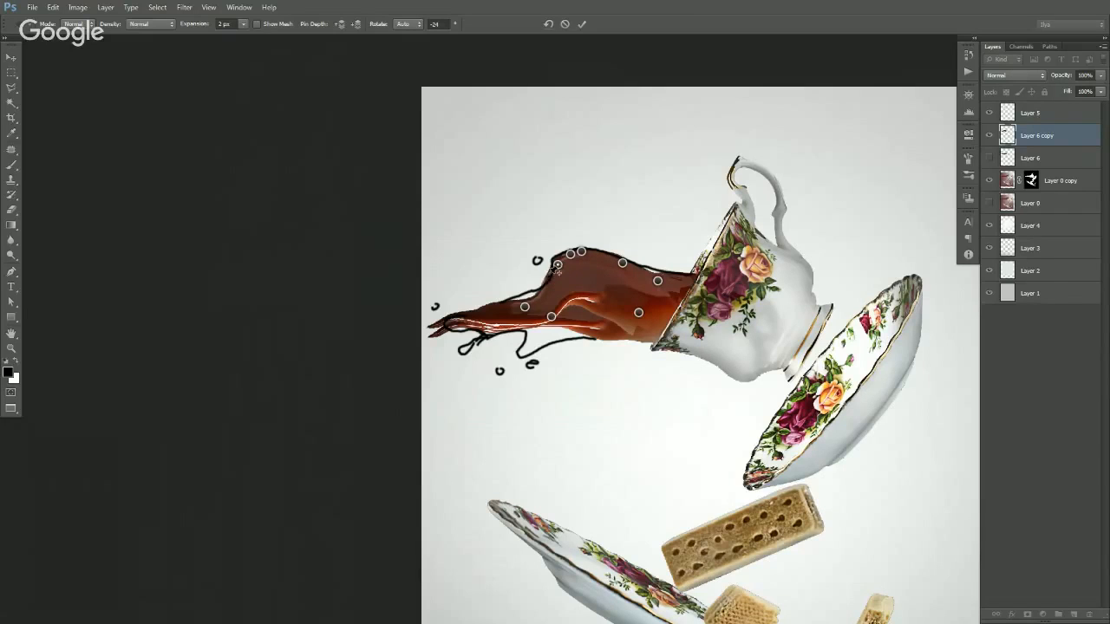
- Add pins near the stream's tip and bend the narrow part to follow the sketched outline
left_click(529, 307)
left_click(565, 236)
left_click_drag(525, 306, 471, 332)
left_click(475, 302)
left_click(475, 310)
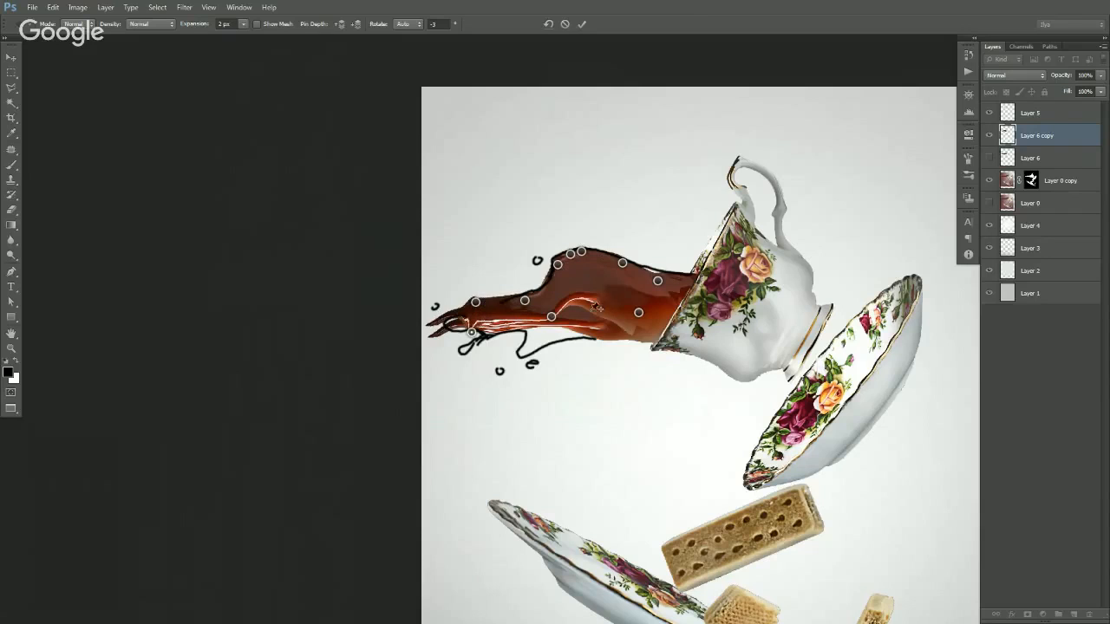
- Pull the stream's underside down to the sketched lower splash, rotate the pin at the waist to -34°, and apply the warp
left_click_drag(552, 317, 523, 359)
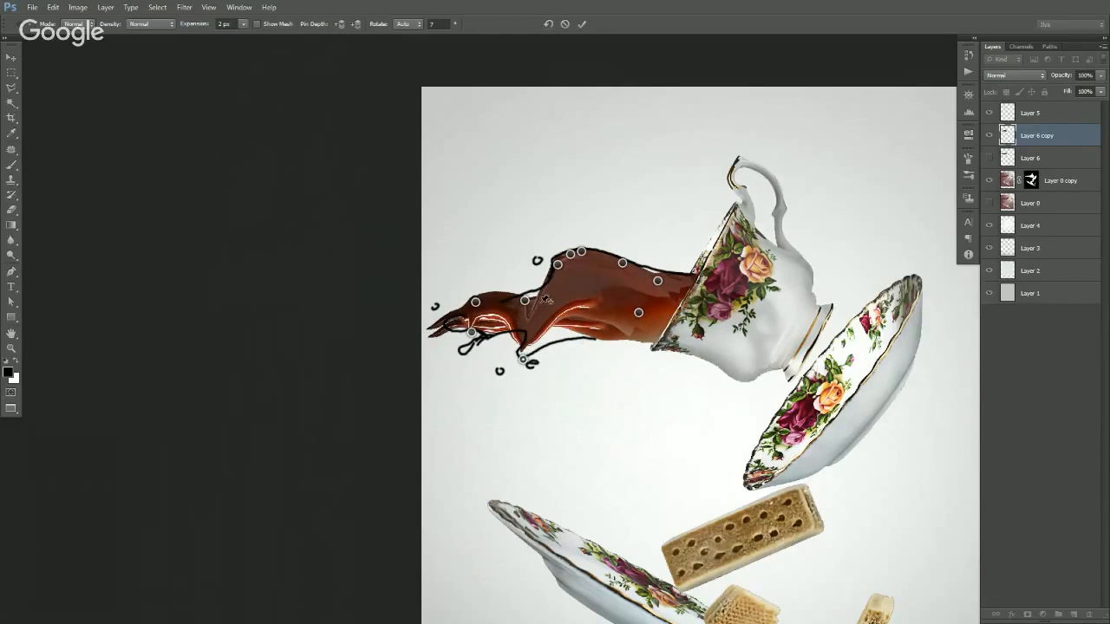
left_click(524, 300)
left_click_drag(538, 310, 539, 297)
key("ctrl+alt")
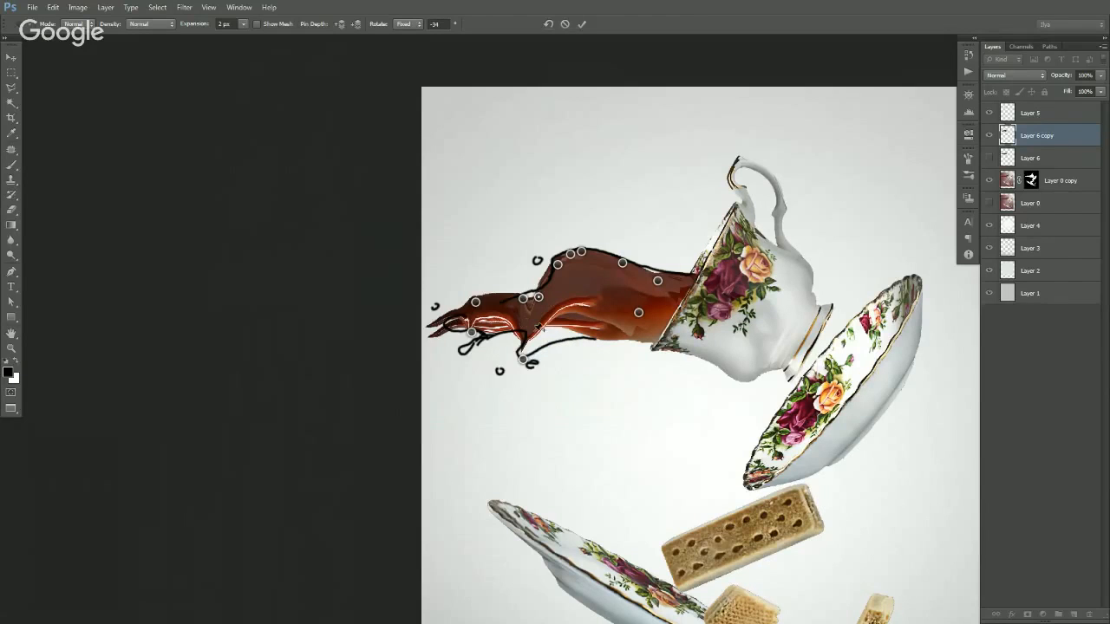
key("Return")
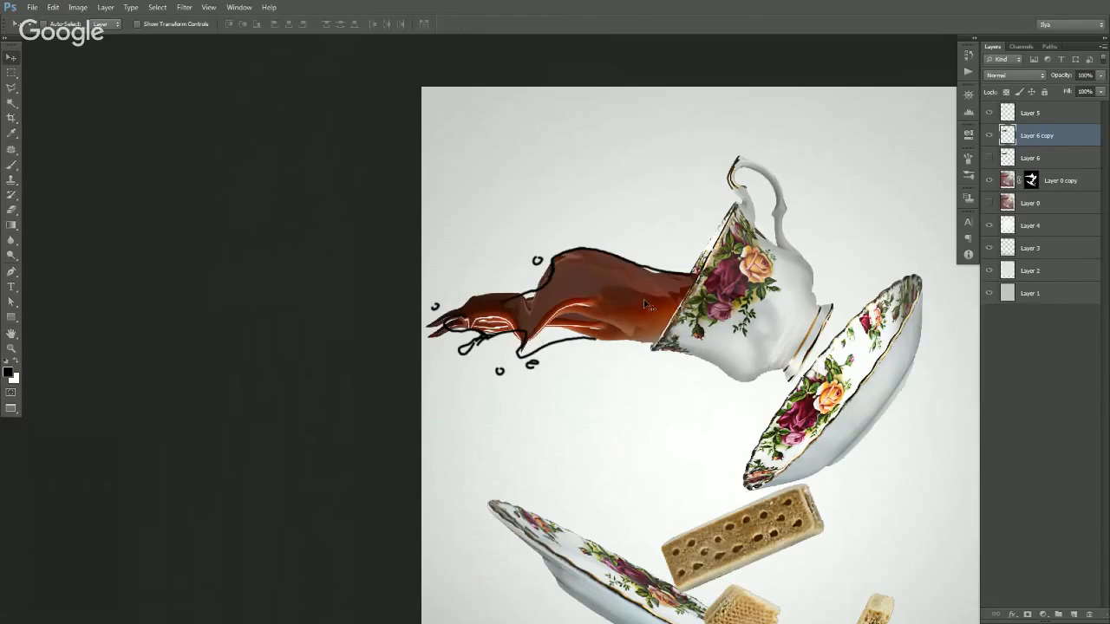
- Hide the Layer 5 sketch, add a mask to Layer 6 copy, and erase the warped tip and underside, leaving the upper splash
left_click(989, 114)
key("e")
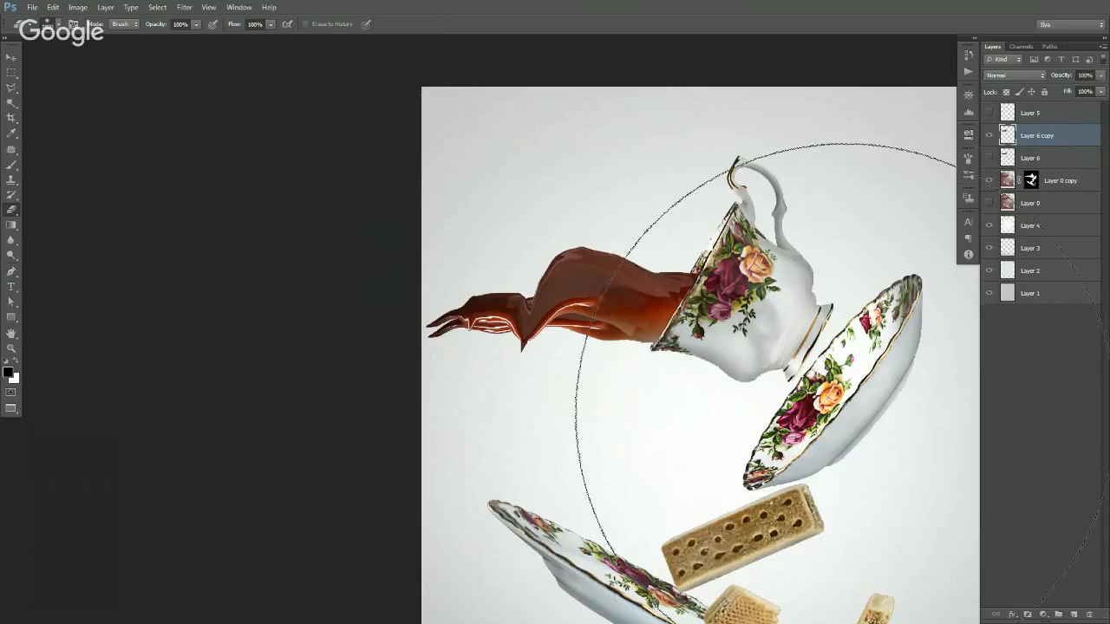
left_click(1026, 614)
key("bracketleft")
key("bracketleft")
key("bracketleft")
key("bracketleft")
key("bracketleft")
key("bracketleft")
key("bracketleft")
key("bracketleft")
key("bracketleft")
key("bracketleft")
key("bracketleft")
key("bracketleft")
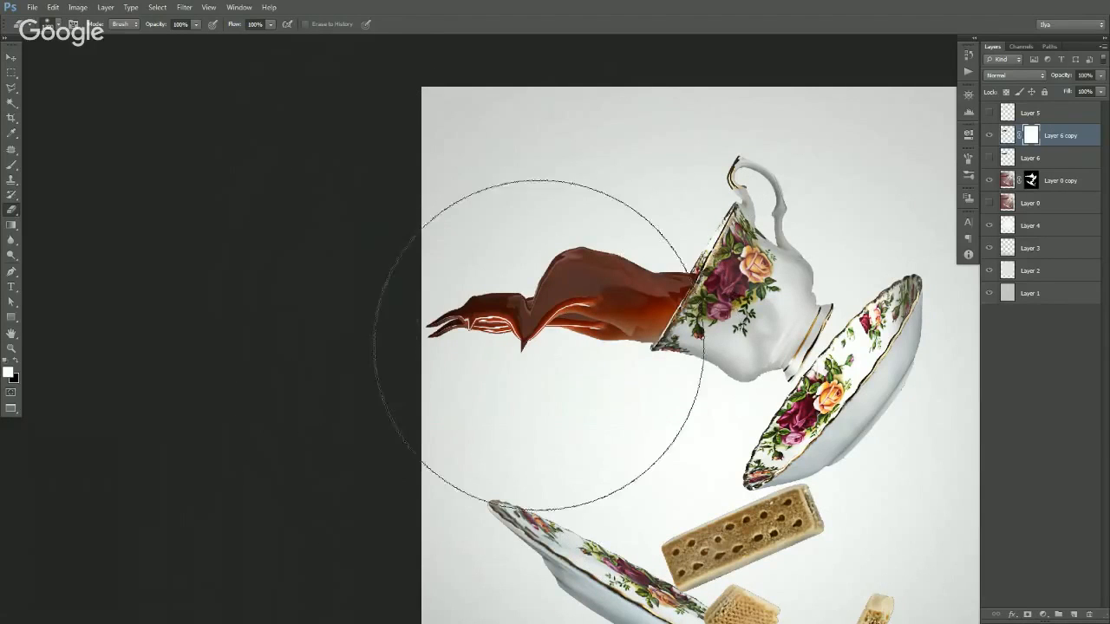
mouse_move(442, 321)
left_mouse_down()
mouse_move(490, 306)
mouse_move(468, 306)
mouse_move(486, 314)
mouse_move(451, 327)
mouse_move(475, 345)
mouse_move(664, 325)
mouse_move(574, 318)
mouse_move(620, 327)
left_mouse_up()
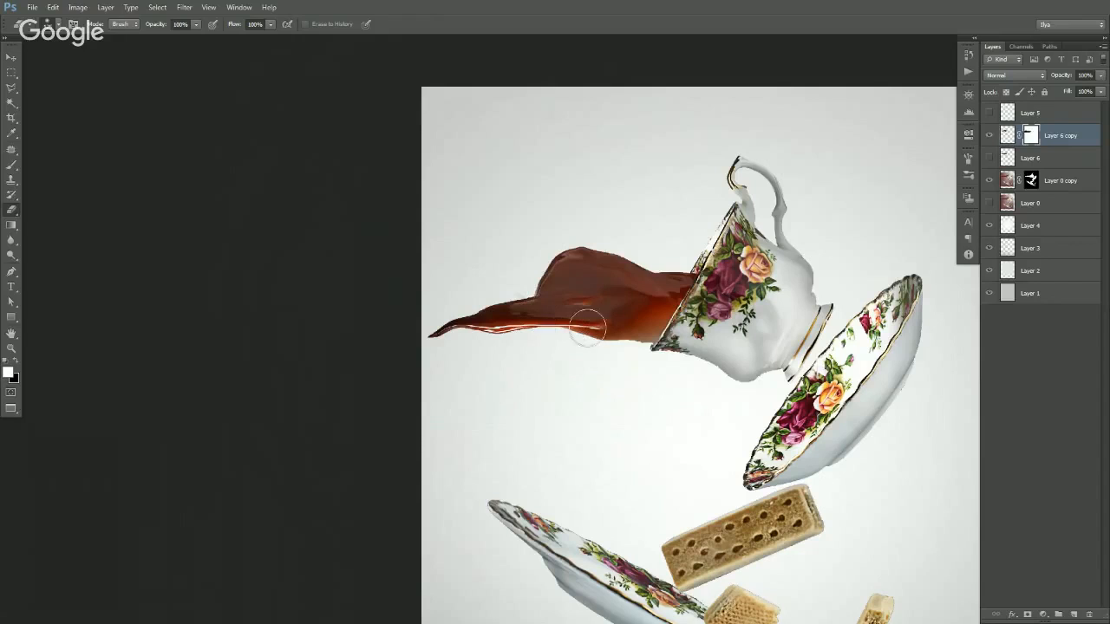
key("v")
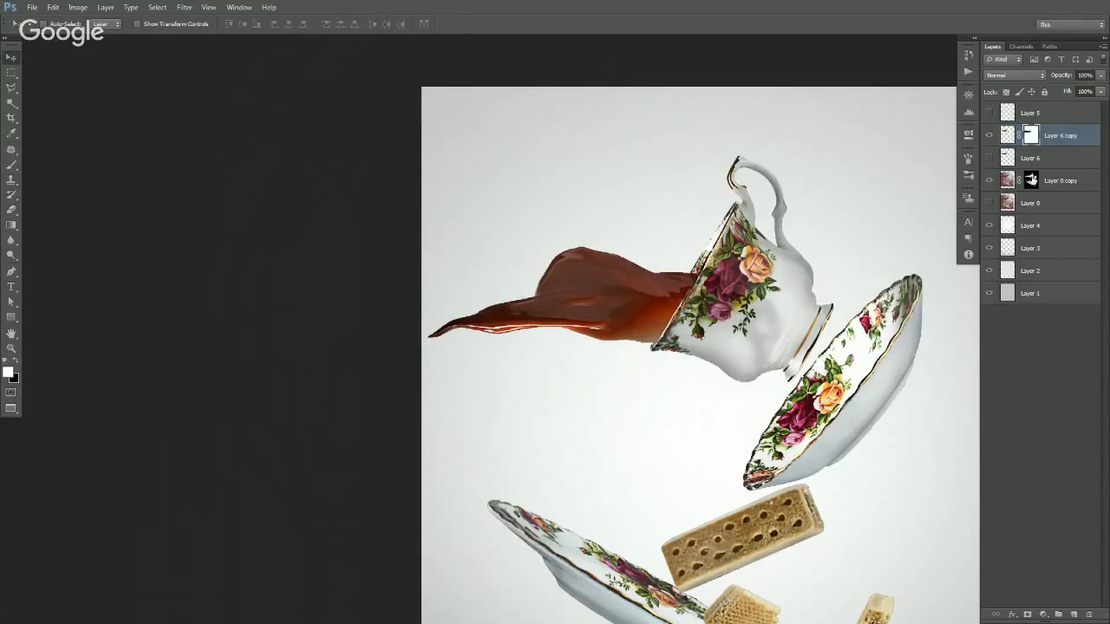
- Show the Layer 5 sketch and Layer 6 again, and move Layer 6 above Layer 6 copy
double_click(1006, 158)
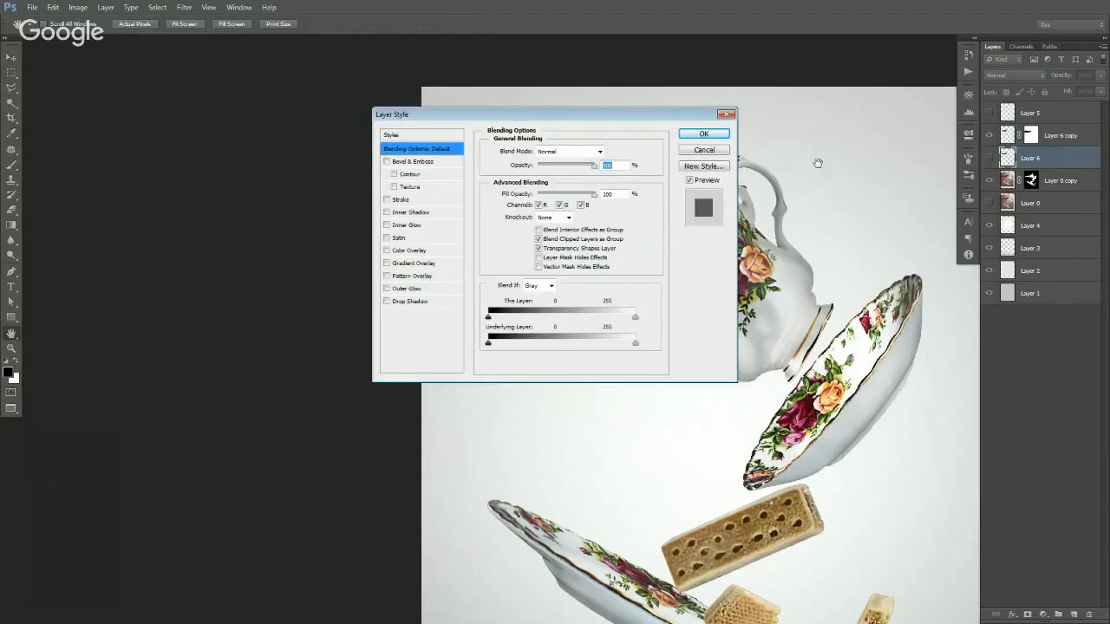
left_click(725, 136)
left_click(988, 114)
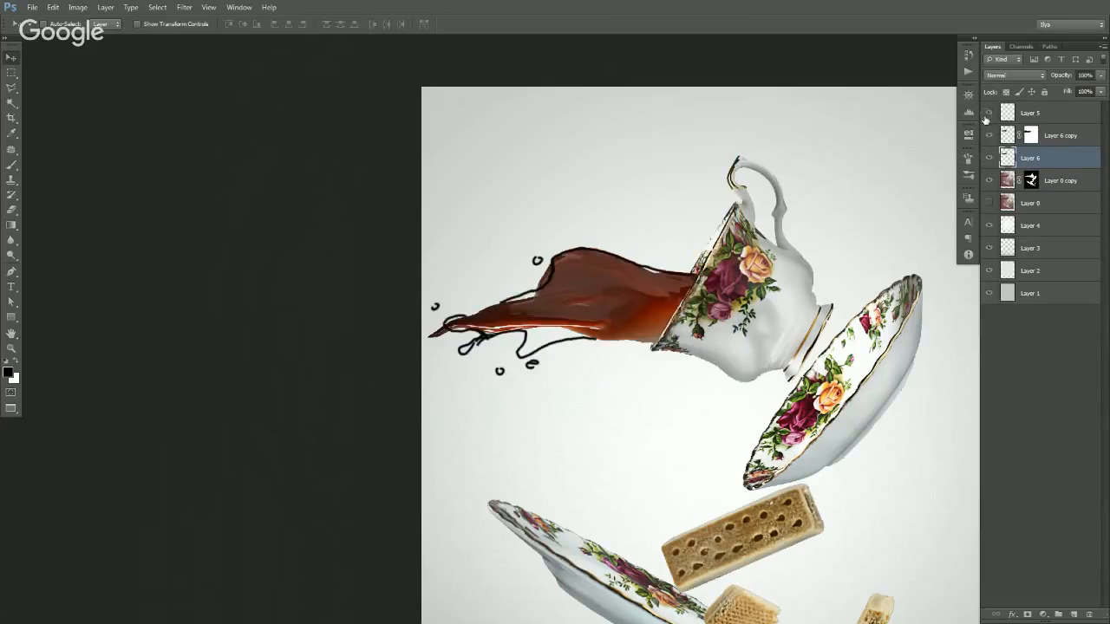
left_click_drag(1006, 158, 1006, 127)
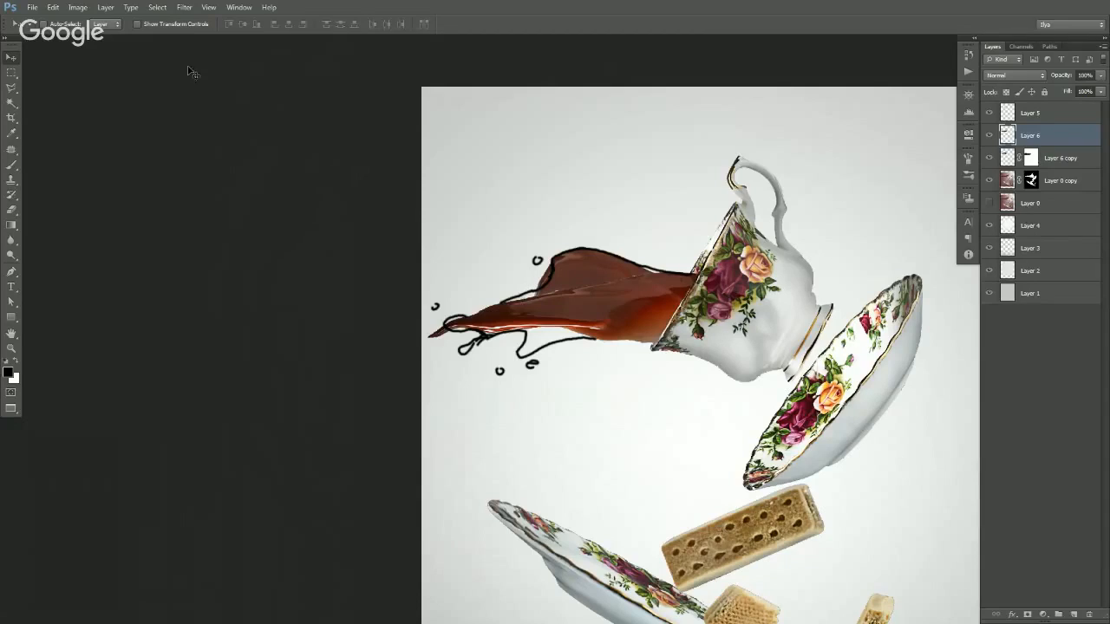
- Open Layer 6 in Liquify with Advanced Mode on and show all layers as a backdrop
left_click(185, 8)
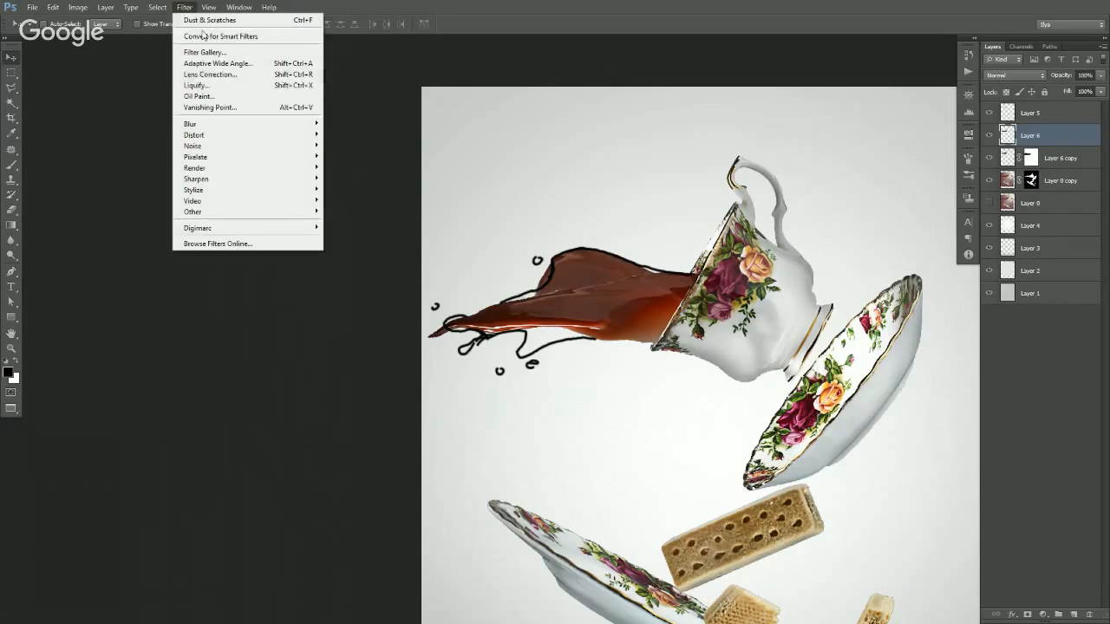
left_click(232, 87)
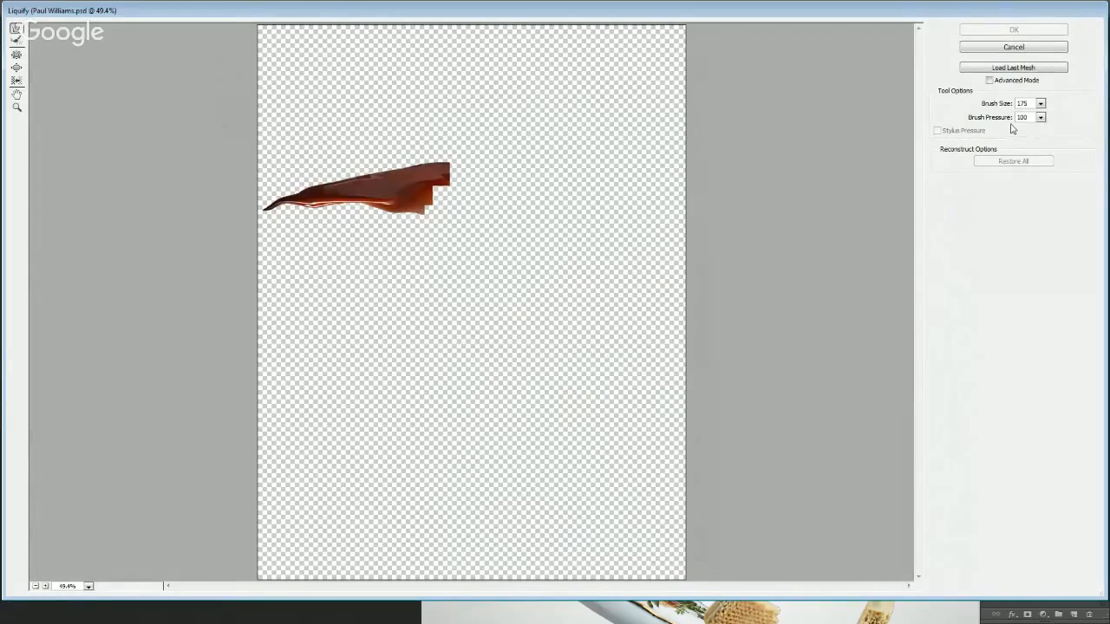
left_click(989, 80)
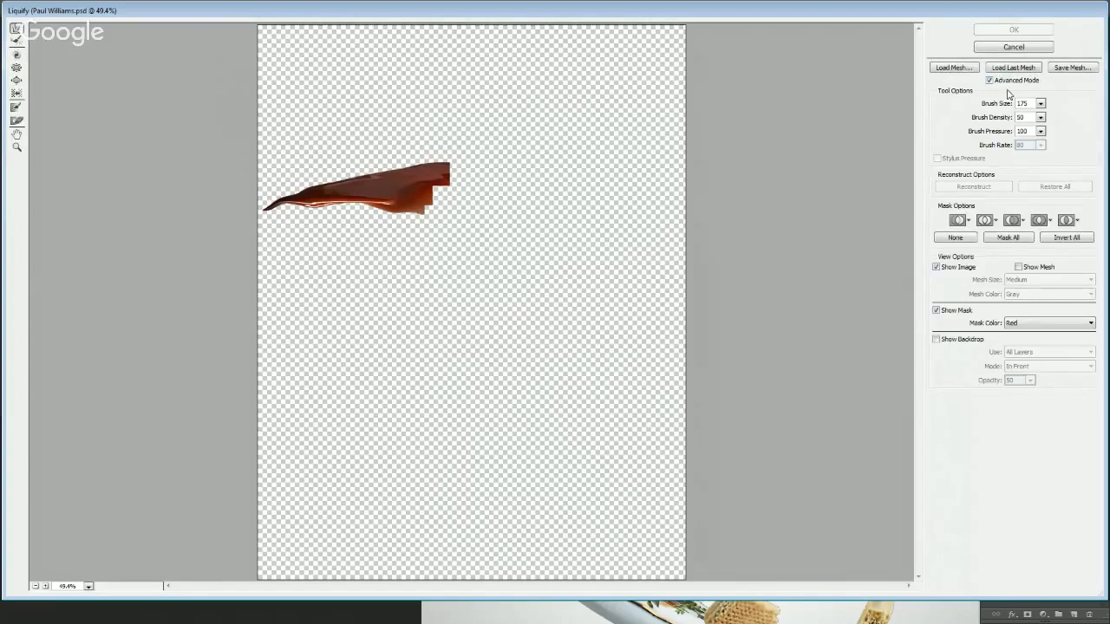
left_click(951, 340)
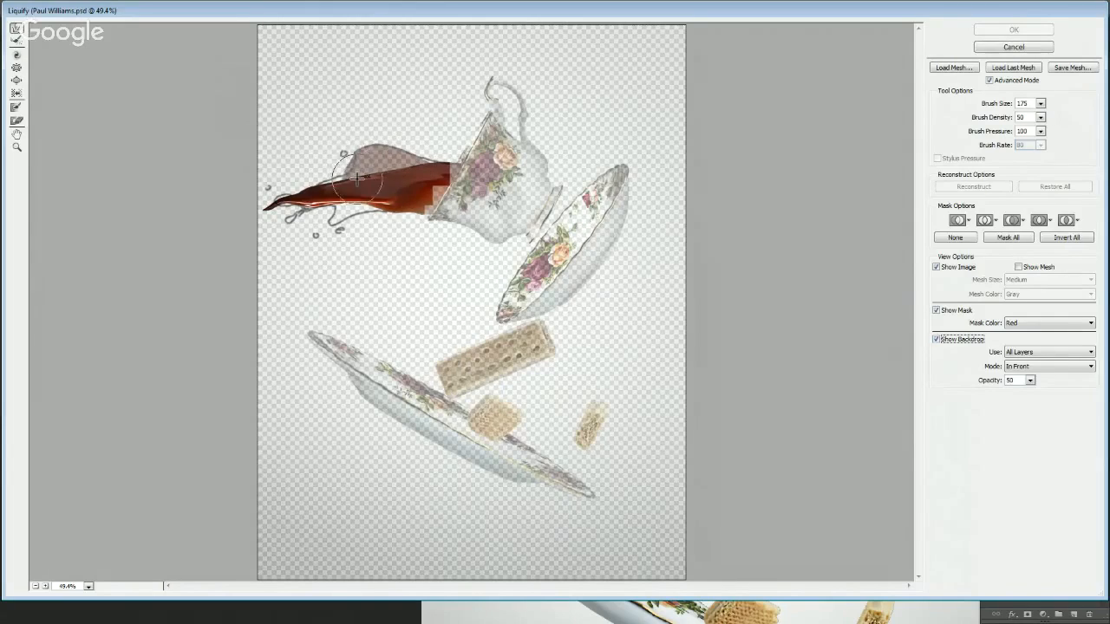
- Warp the tea stream's underside slightly near the sketched lower splash and set the brush size to 150
left_click(325, 206, "ctrl")
left_click(324, 287)
left_click(337, 218, "ctrl")
left_click(333, 221, "ctrl")
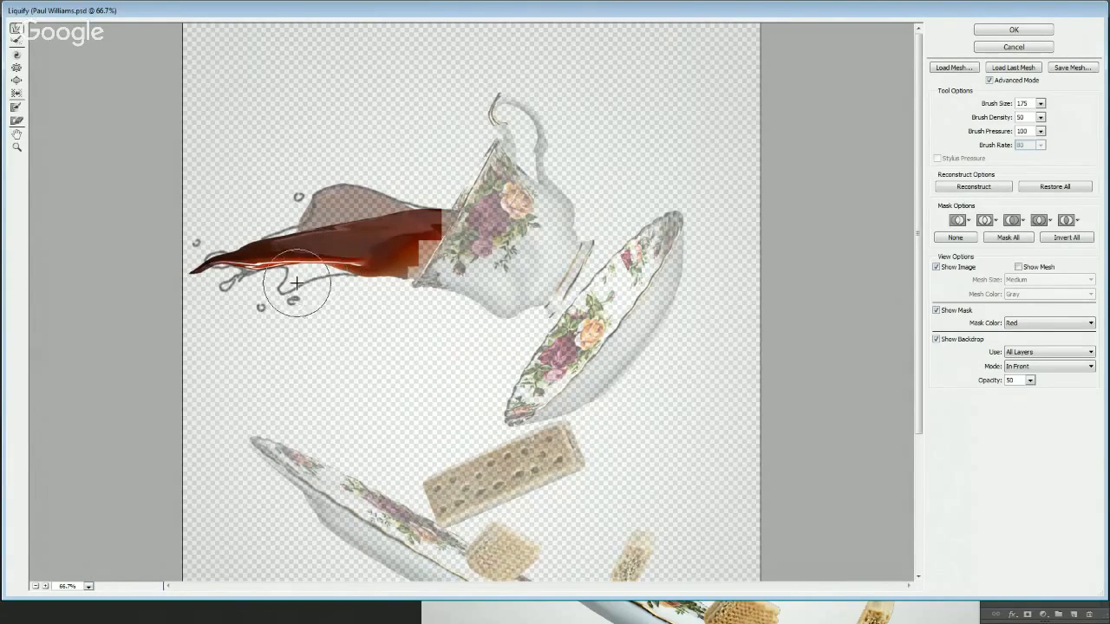
key("ctrl+plus")
mouse_move(240, 296)
left_mouse_down()
mouse_move(314, 285)
mouse_move(222, 299)
mouse_move(297, 302)
mouse_move(262, 286)
mouse_move(235, 288)
mouse_move(228, 311)
mouse_move(292, 317)
left_mouse_up()
key("bracketright")
key("bracketright")
key("bracketright")
key("bracketright")
key("bracketleft")
key("bracketleft")
key("bracketleft")
key("bracketleft")
key("bracketleft")
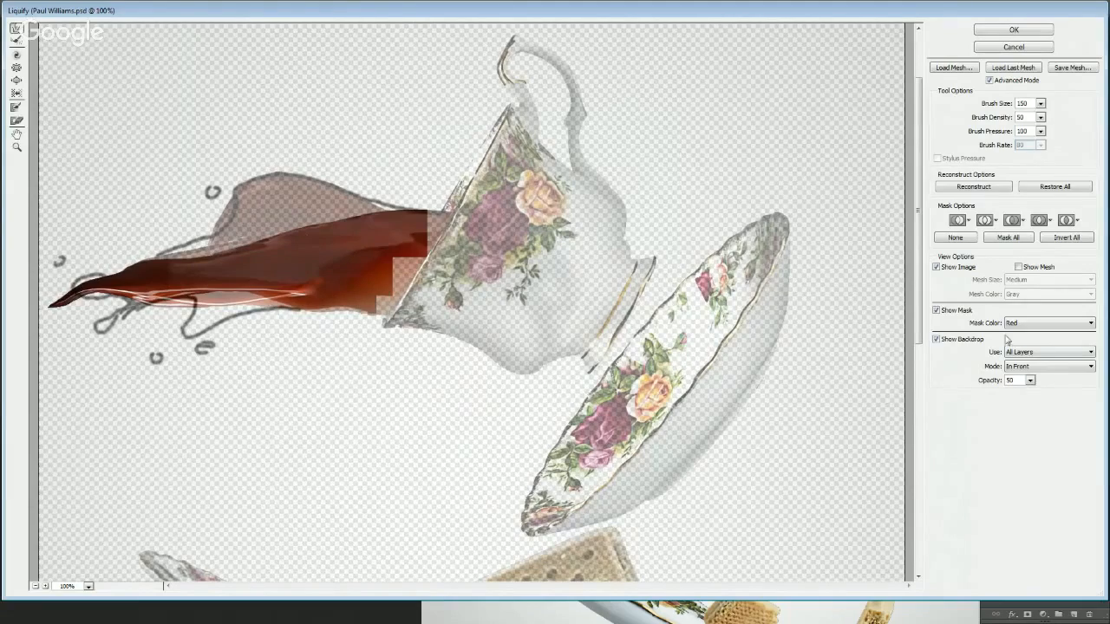
- Limit the Liquify backdrop to the Layer 5 sketch at 74 opacity
left_click(1036, 354)
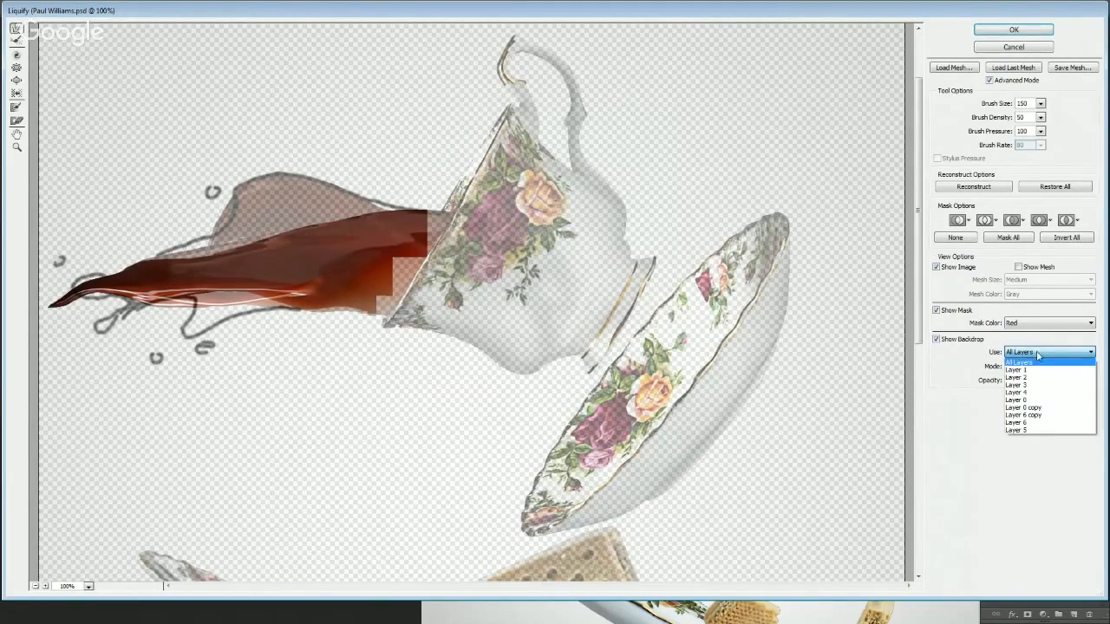
left_click(1026, 430)
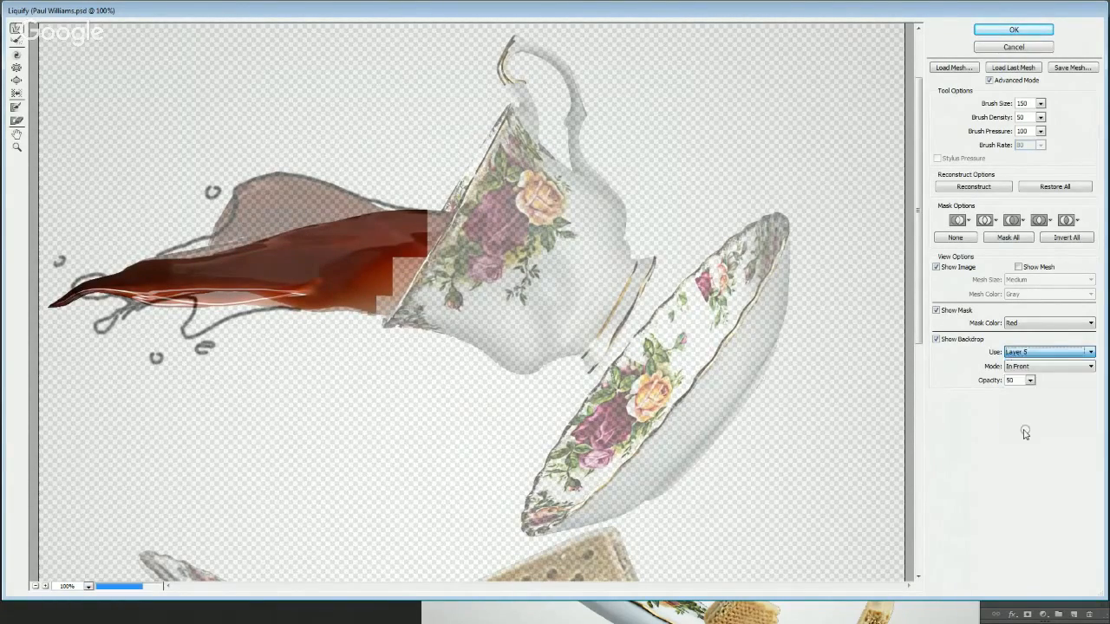
left_click(1030, 380)
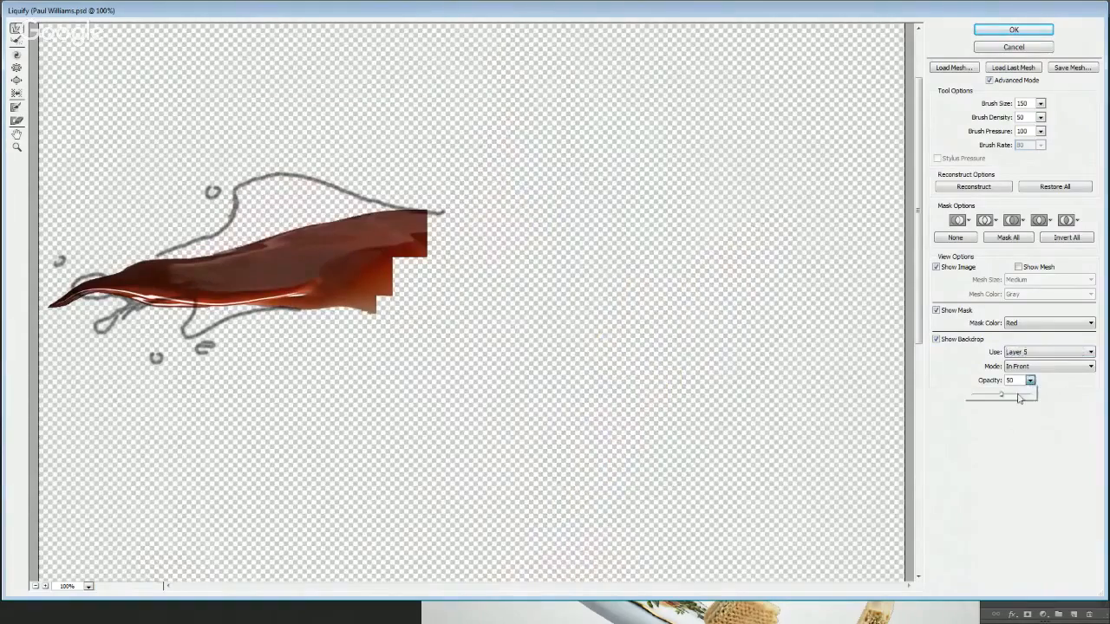
left_click(1015, 398)
left_click(652, 373)
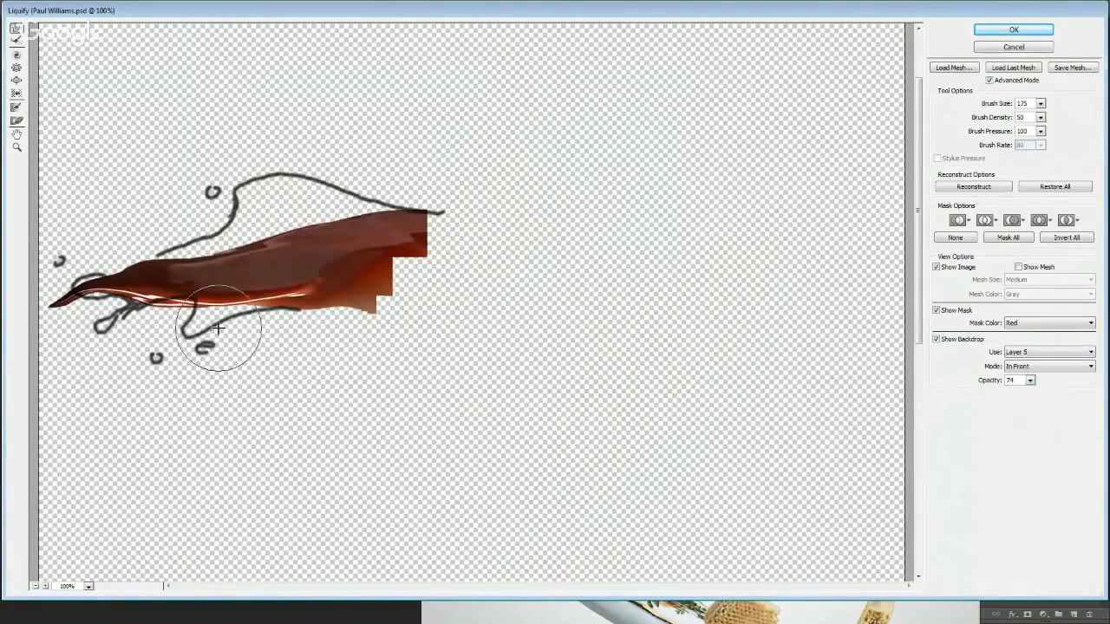
- Push the tea's underside down into the pointed sketched splash with a 175 brush, and reduce the brush size to 125
key("bracketright")
mouse_move(209, 306)
left_mouse_down()
mouse_move(204, 318)
mouse_move(215, 319)
mouse_move(186, 340)
left_mouse_up()
key("bracketright")
key("bracketright")
key("bracketleft")
key("bracketleft")
key("bracketleft")
key("bracketleft")
key("bracketleft")
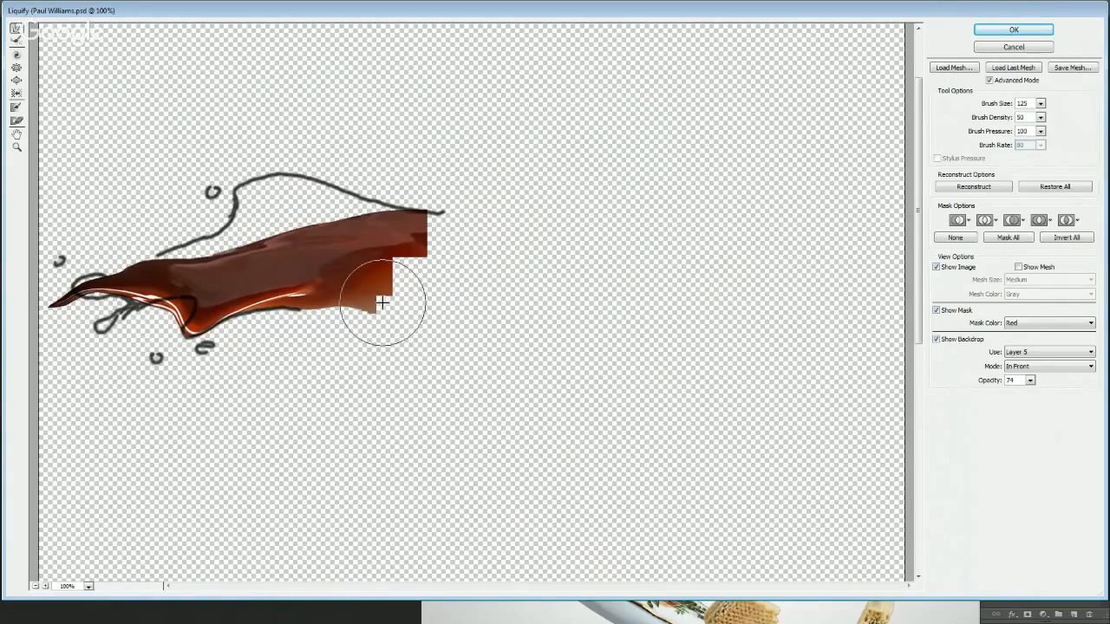
- Push the tea's underside into the hollow beside the pointed lower splash, following the sketch, with an 80 brush
key("bracketleft")
key("bracketleft")
key("bracketleft")
key("bracketleft")
key("bracketright")
key("bracketright")
key("bracketright")
key("bracketright")
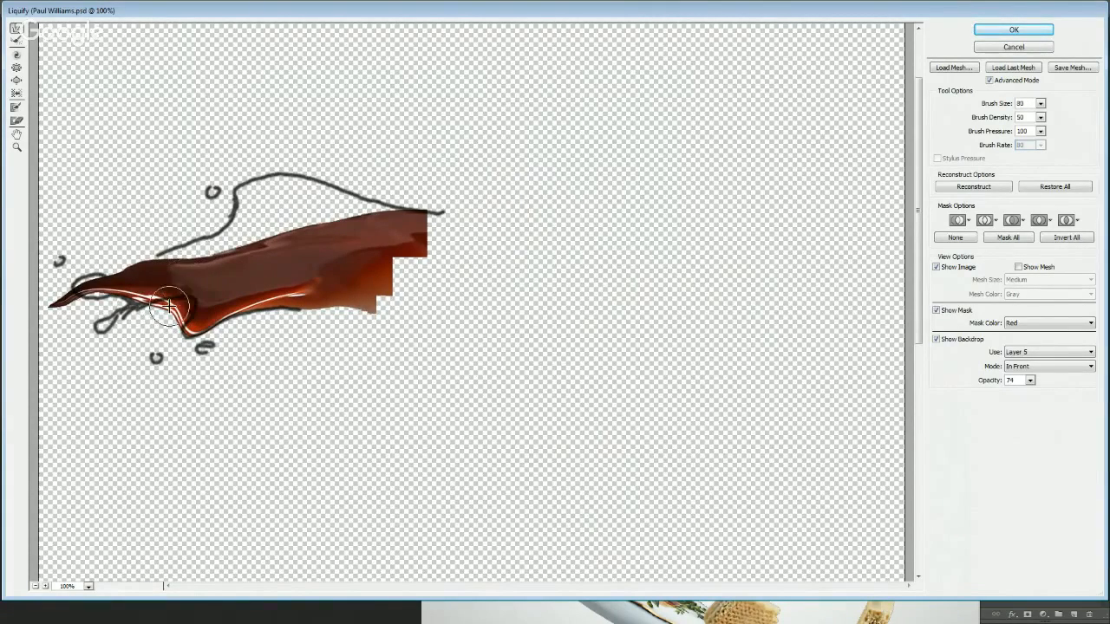
mouse_move(166, 309)
left_mouse_down()
mouse_move(184, 299)
mouse_move(182, 329)
left_mouse_up()
key("bracketleft")
key("bracketleft")
key("bracketleft")
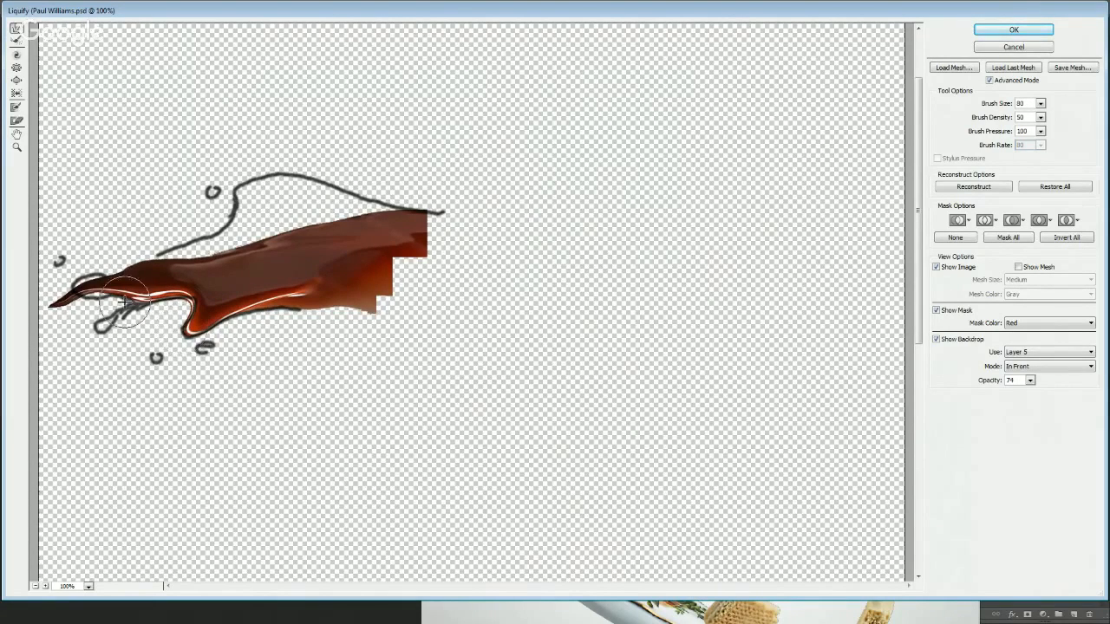
- Push the stream's far-left tip up into the sketched rounded end with a larger brush, and return the brush size to 80
key("bracketright")
key("bracketright")
key("bracketright")
key("bracketright")
key("bracketright")
key("bracketright")
mouse_move(50, 310)
left_mouse_down()
mouse_move(89, 290)
mouse_move(90, 303)
mouse_move(56, 294)
mouse_move(97, 275)
left_mouse_up()
key("bracketleft")
key("bracketleft")
key("bracketleft")
key("bracketleft")
key("bracketleft")
key("bracketleft")
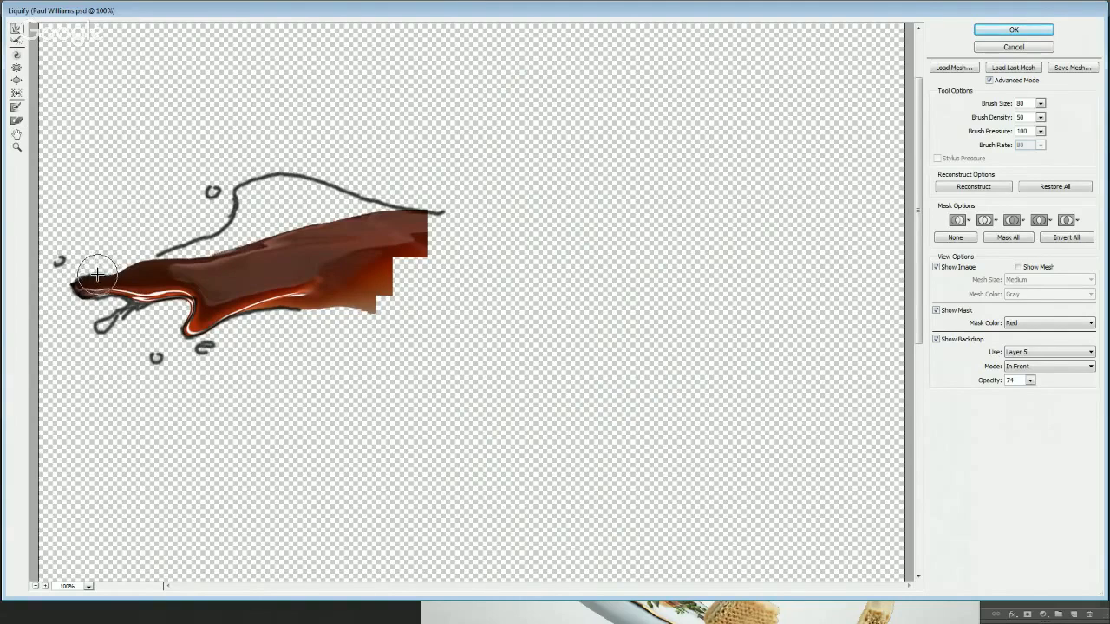
- Shape the small sketched splash beneath the left tip with a 70 brush and apply the Liquify changes to Layer 6
key("bracketleft")
key("bracketleft")
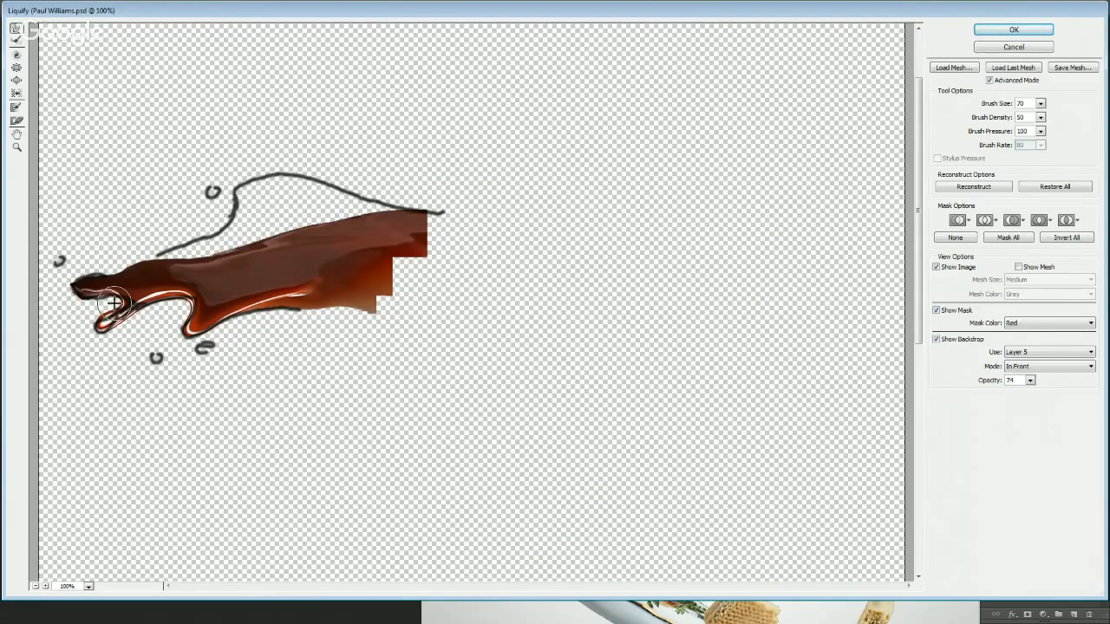
mouse_move(101, 309)
left_mouse_down()
mouse_move(123, 298)
mouse_move(139, 320)
left_mouse_up()
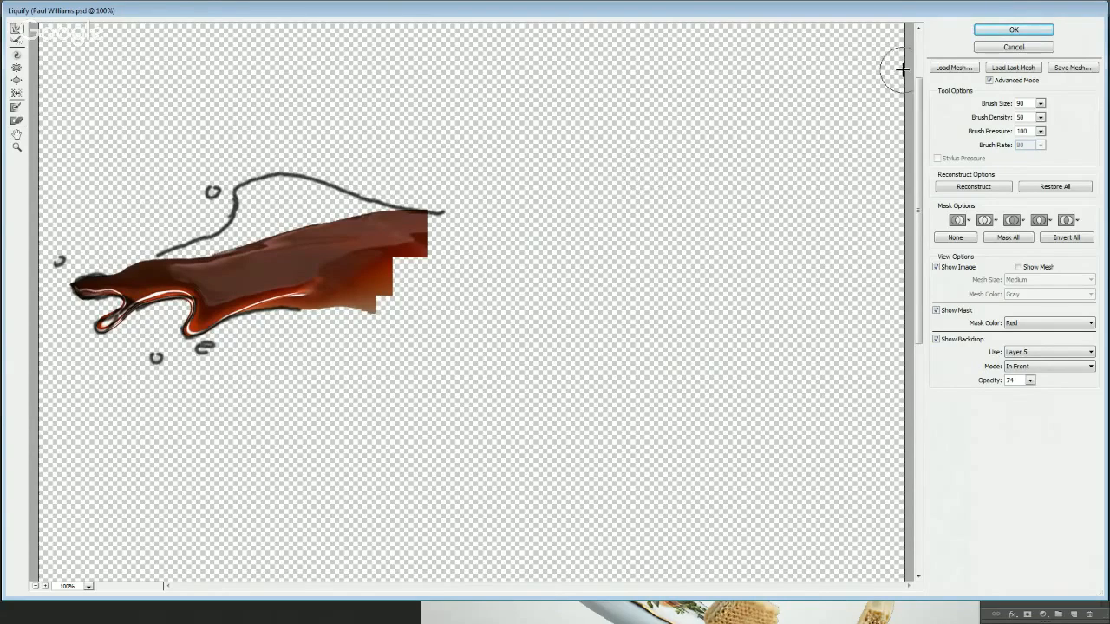
left_click(1003, 34)
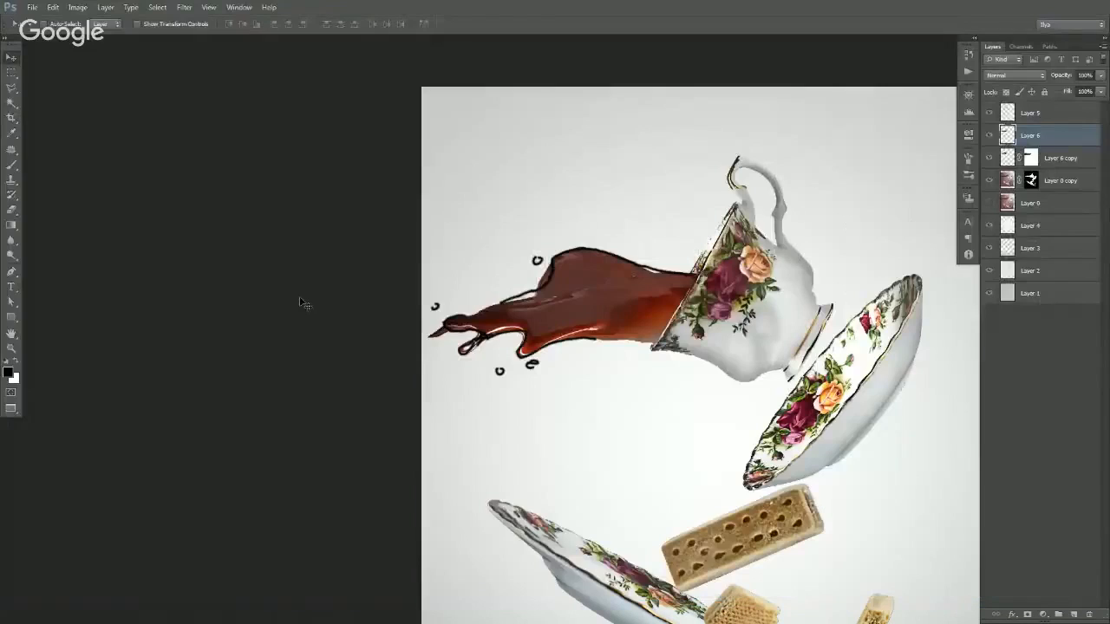
- Hide the Layer 5 sketch, check Layer 6 and Layer 6 copy by toggling their visibility, and select Layer 6 copy
left_click(991, 113)
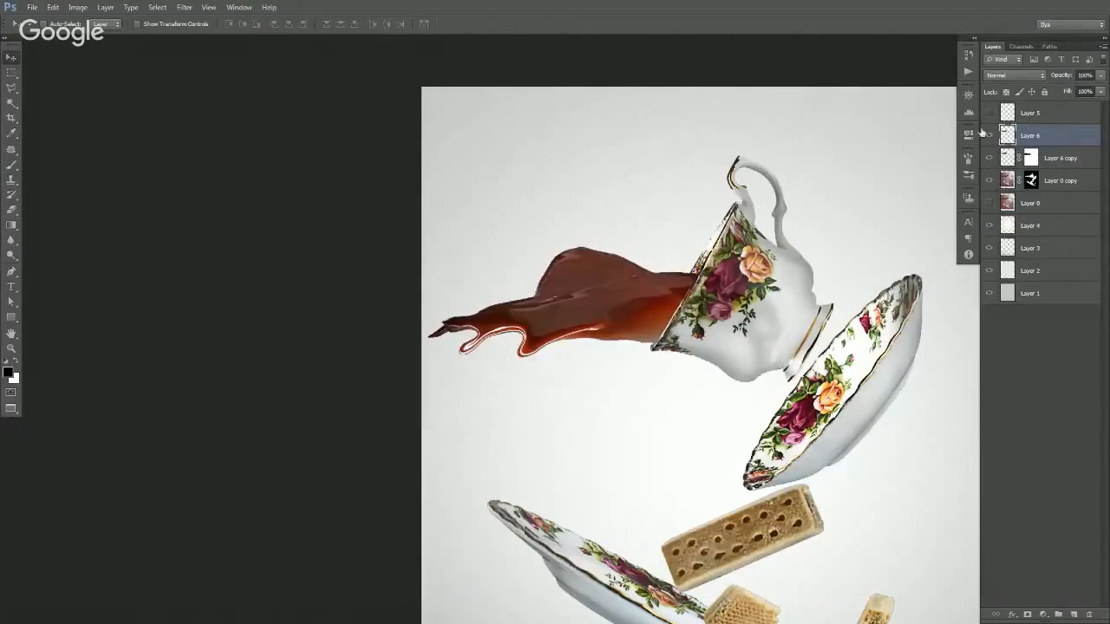
left_click(583, 345, "ctrl+alt")
left_click(584, 345, "ctrl+alt")
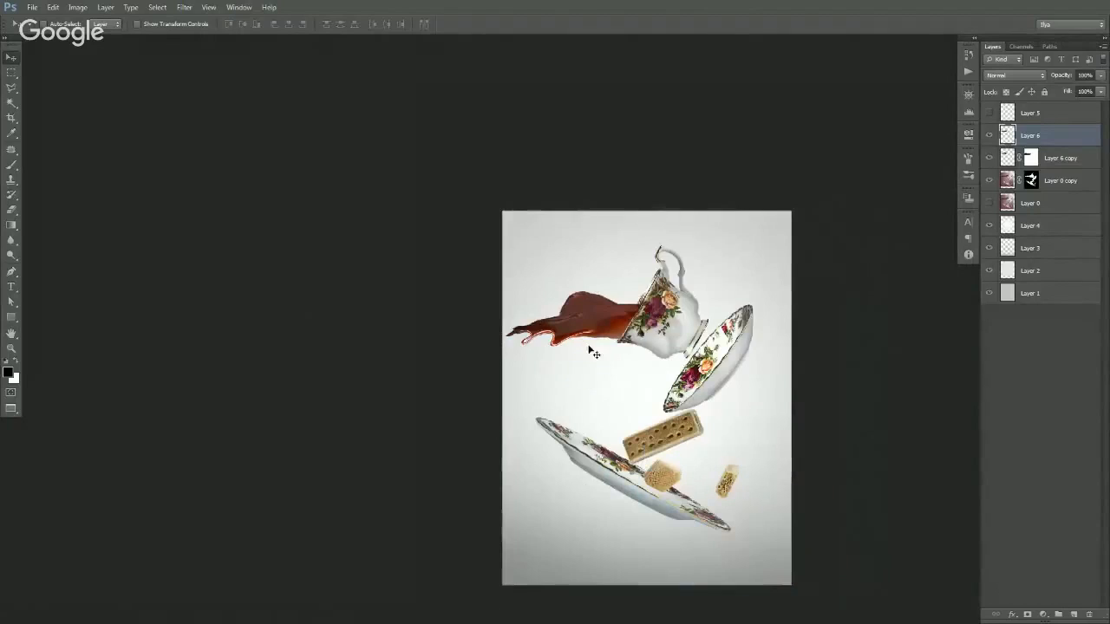
left_click(598, 353, "ctrl")
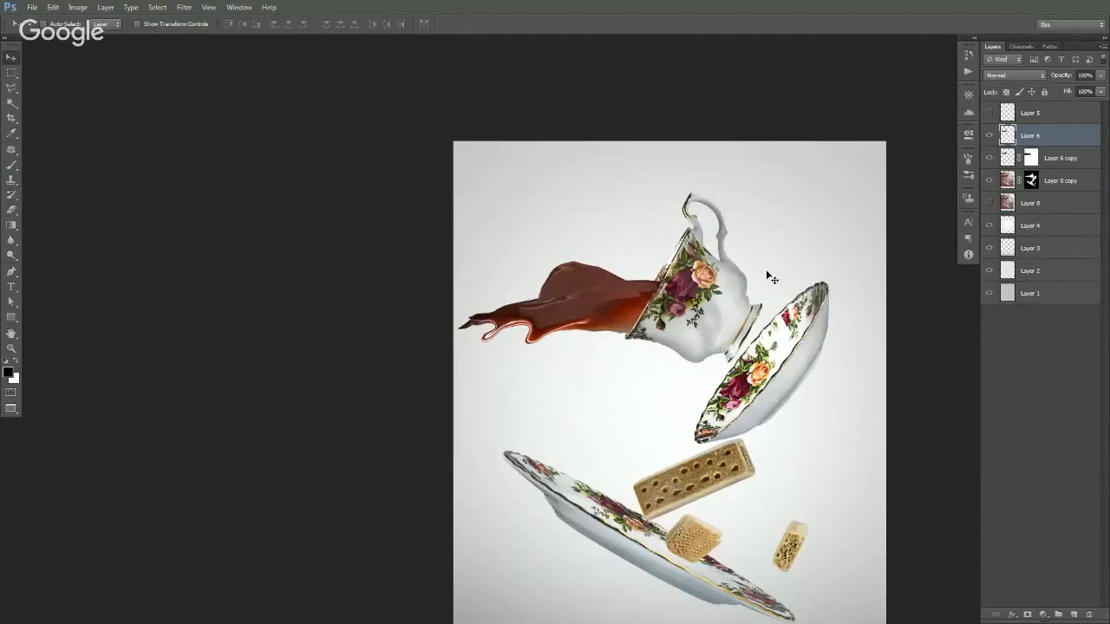
left_click(989, 140)
left_click(989, 140)
left_click(1003, 162)
left_click(990, 162)
left_click(989, 163)
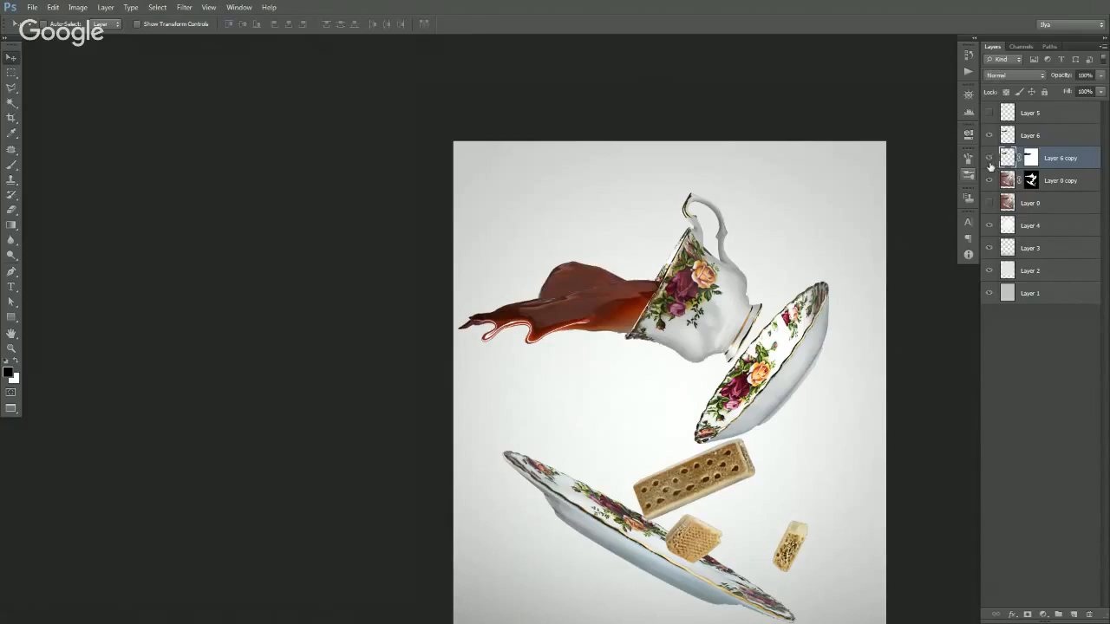
key("ctrl+t")
left_click(560, 284, "ctrl")
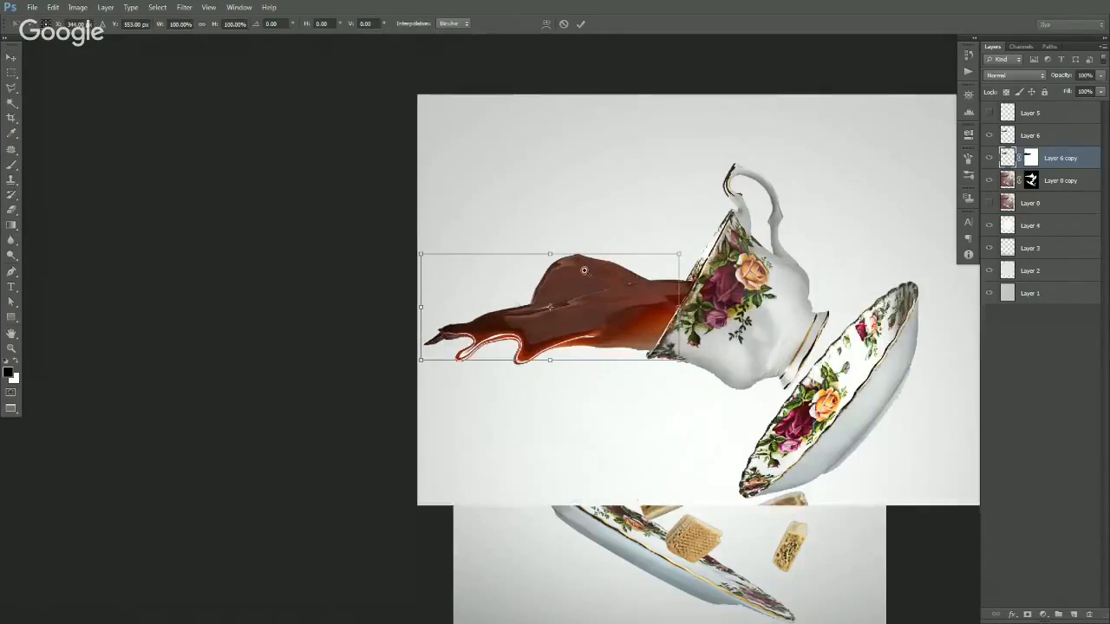
key("Return")
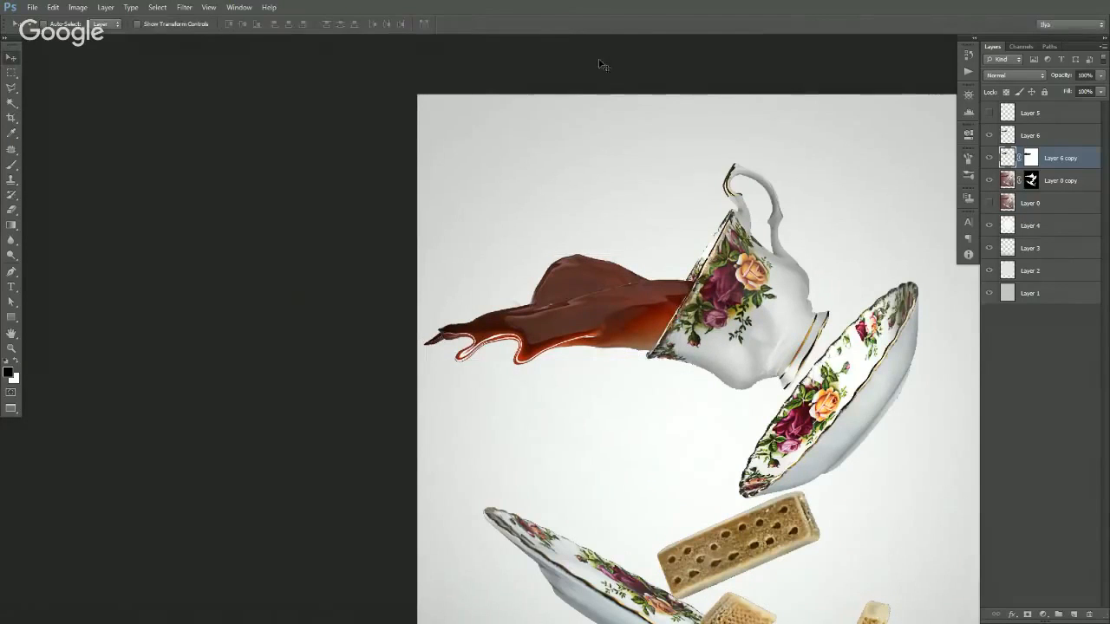
- Apply the layer mask of Layer 6 copy and open the layer in Liquify
right_click(1034, 157)
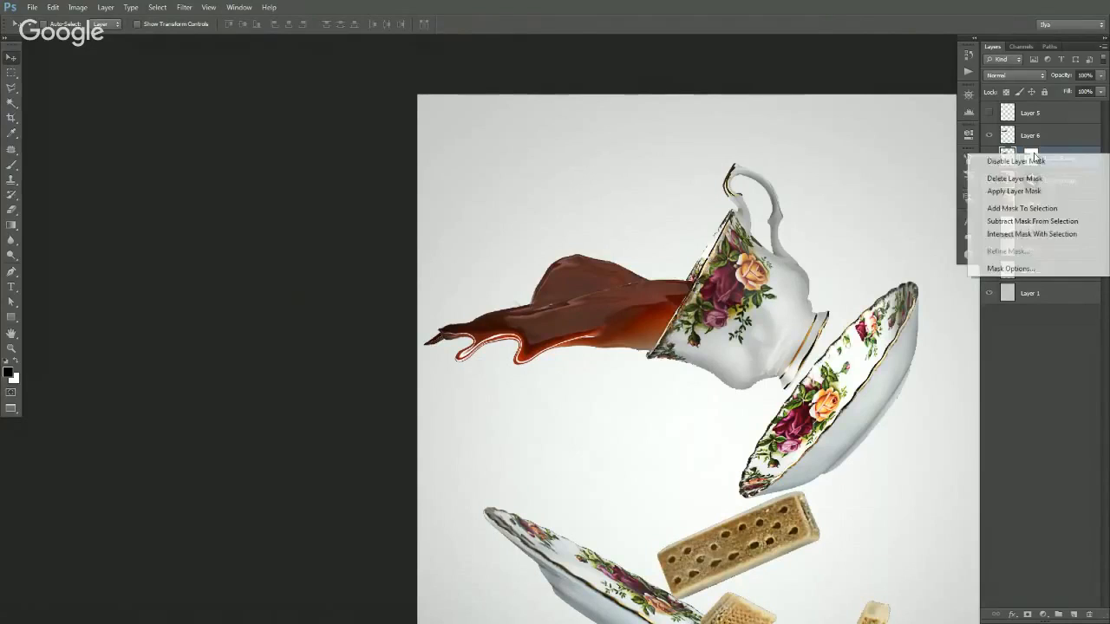
left_click(1036, 191)
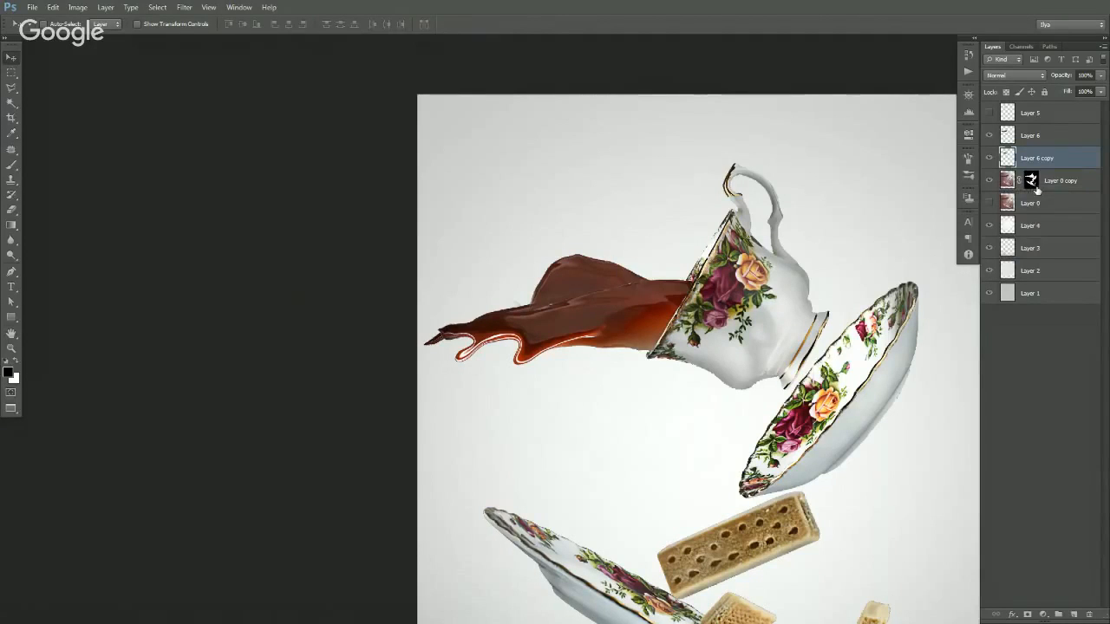
left_click(184, 7)
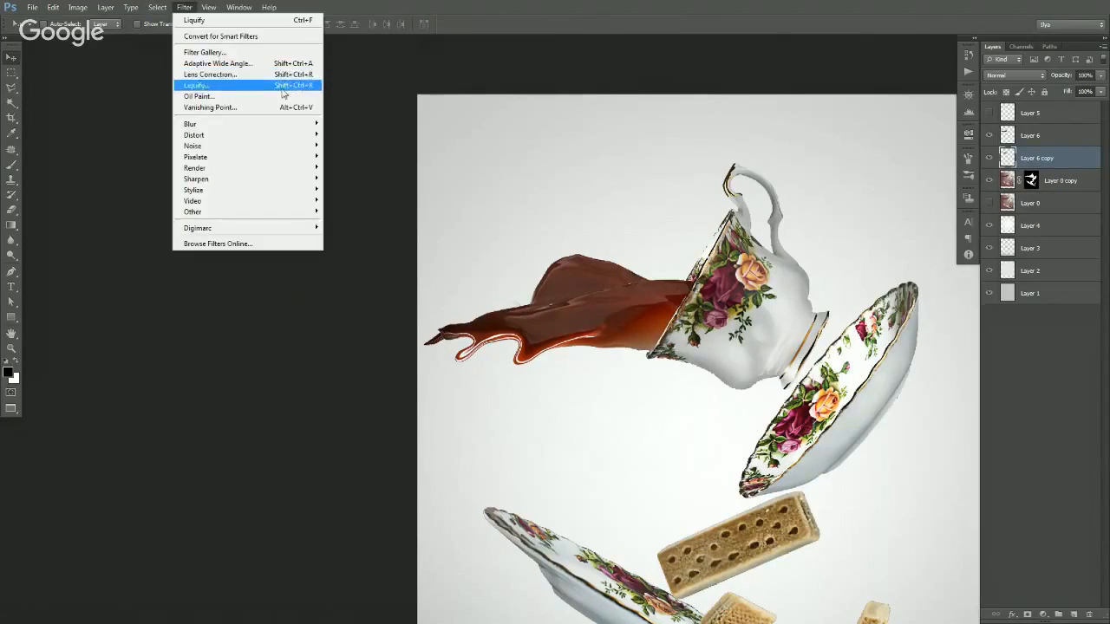
left_click(252, 87)
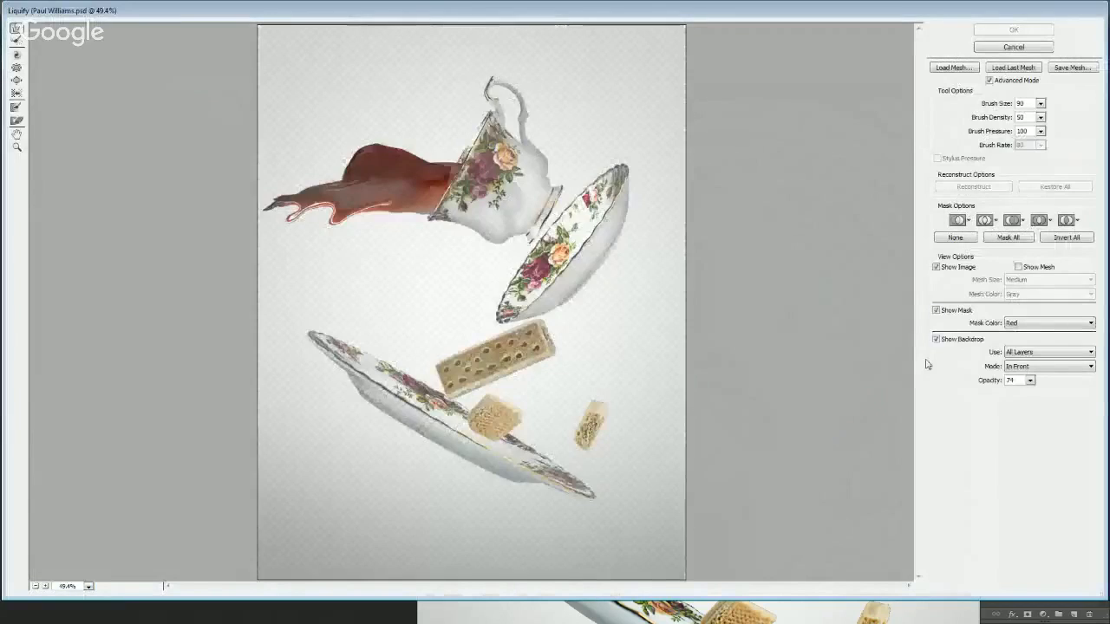
- Set the Liquify brush size to 300 and lower the all-layers backdrop's opacity to 55
left_click(374, 183, "ctrl")
key("bracketright")
key("bracketright")
key("bracketright")
key("bracketright")
key("bracketright")
key("bracketright")
key("bracketright")
key("bracketright")
key("bracketright")
key("bracketright")
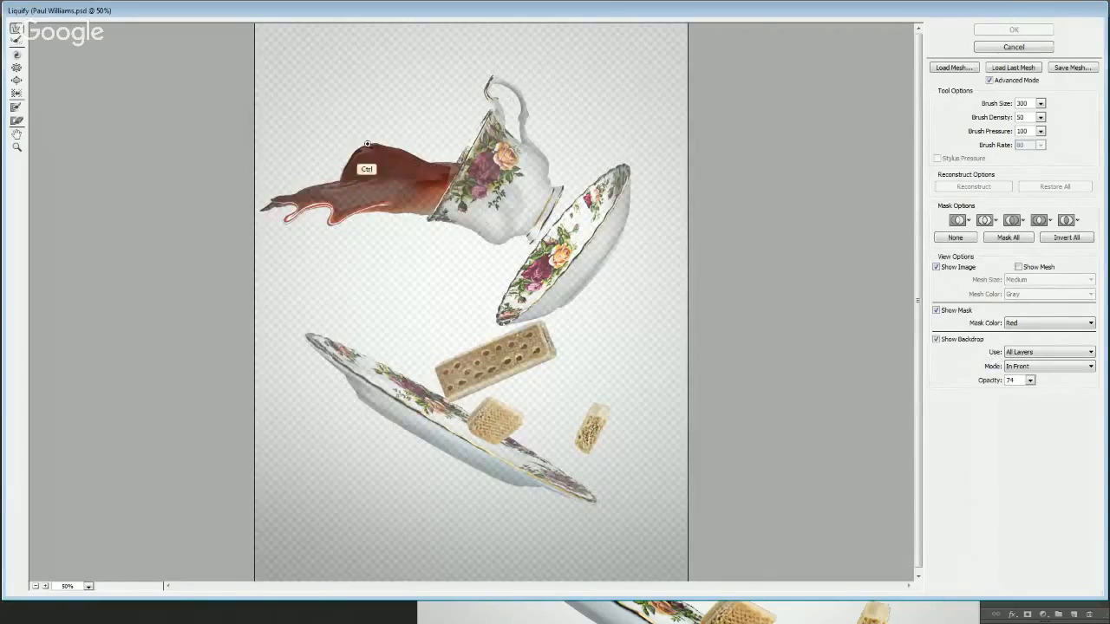
key("ctrl+plus")
left_click(1030, 381)
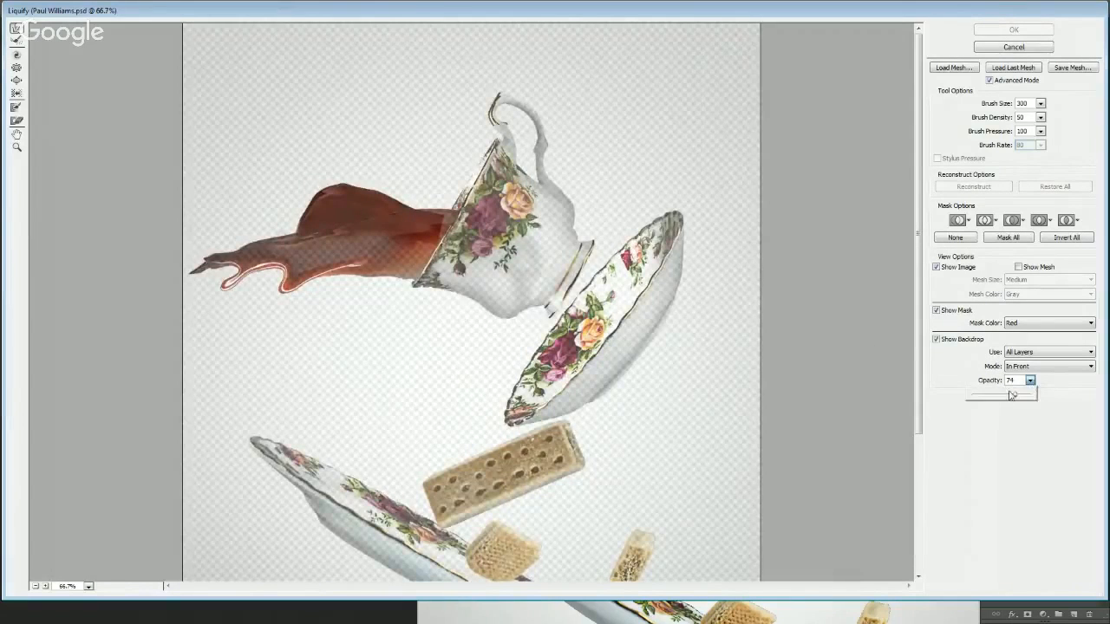
left_click_drag(1014, 395, 1004, 397)
left_click(405, 292)
- Push the upper splash's lower-left edge outward along the stream with a 250 brush, and set the brush size to 400
key("bracketleft")
key("bracketleft")
key("bracketleft")
key("bracketleft")
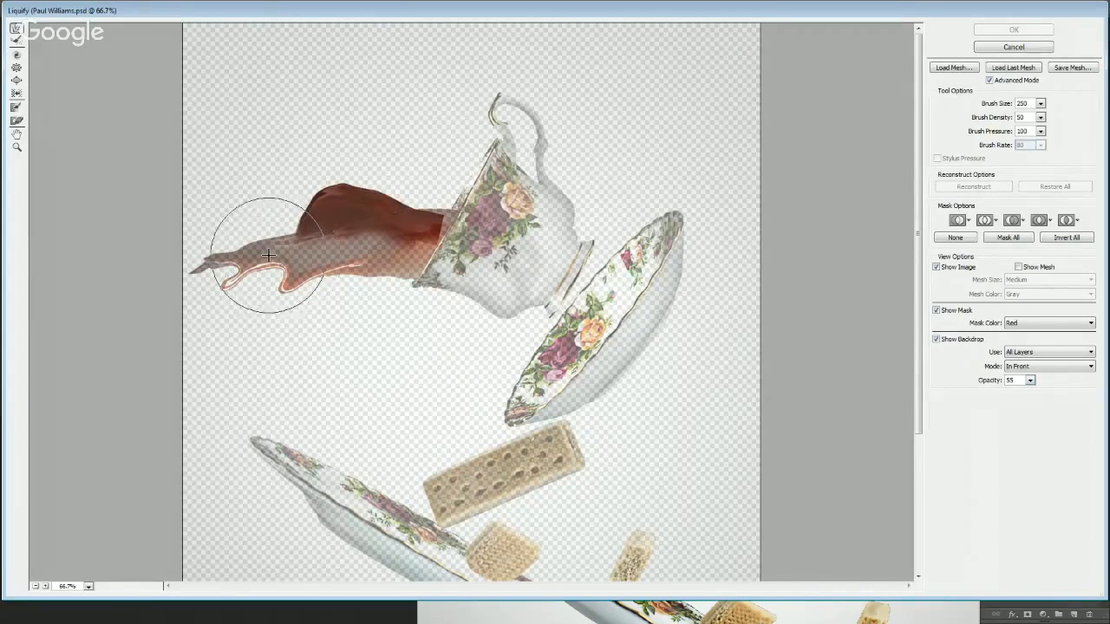
mouse_move(297, 232)
left_mouse_down()
mouse_move(224, 249)
mouse_move(282, 246)
mouse_move(230, 246)
left_mouse_up()
key("bracketright")
key("bracketright")
key("bracketright")
key("bracketright")
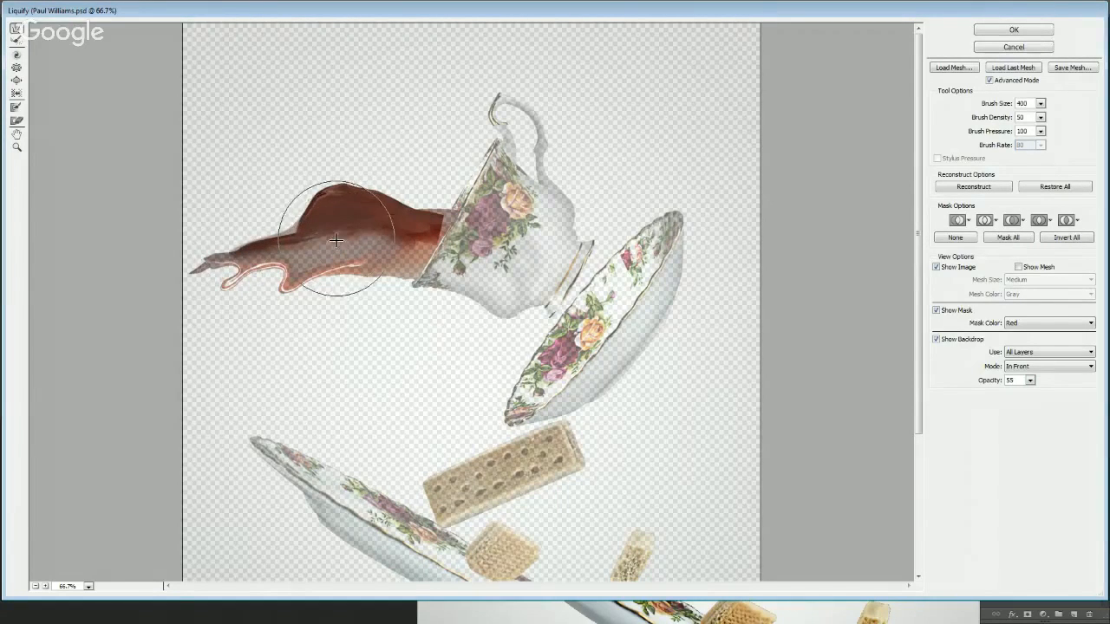
- Warp the upper splash's crest into a pointed left tip with a smaller brush, return the brush size to 400, and apply Liquify
key("bracketleft")
key("bracketleft")
key("bracketleft")
key("bracketleft")
key("bracketleft")
key("bracketleft")
key("bracketleft")
key("bracketleft")
key("bracketleft")
left_click_drag(328, 194, 374, 198)
key("bracketright")
key("bracketright")
key("bracketright")
key("bracketright")
key("bracketright")
key("bracketright")
key("bracketright")
key("bracketright")
key("bracketright")
key("bracketright")
key("bracketright")
key("bracketright")
key("bracketright")
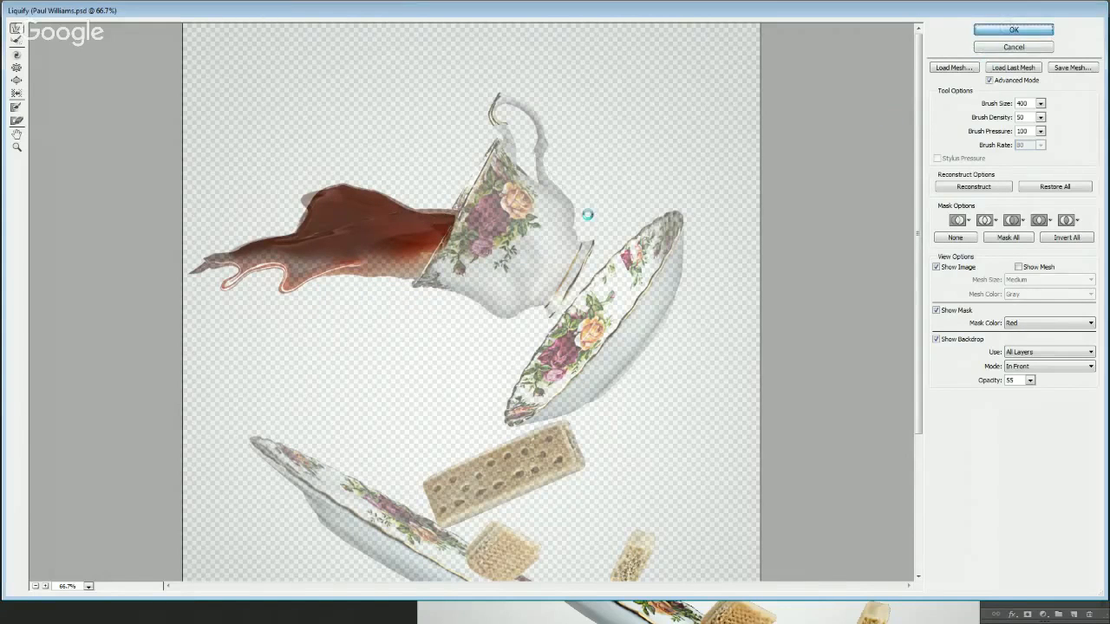
scroll(616, 315, "down", 1)
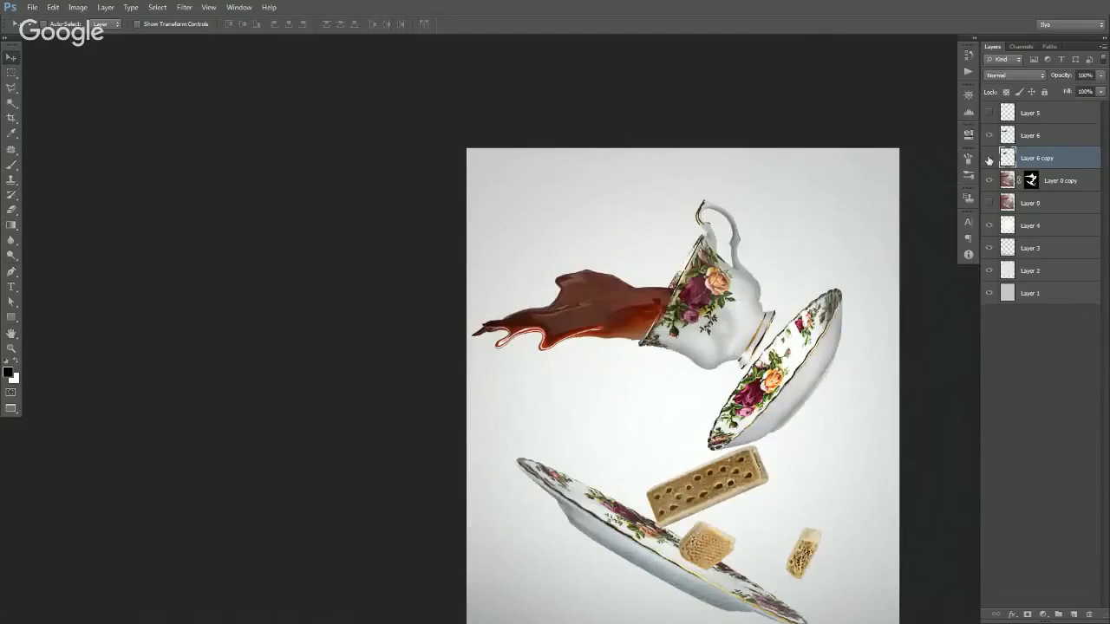
- Check the overlapping tea layers by toggling Layer 0 copy and Layer 6, and add a layer mask to Layer 6
left_click(607, 313, "ctrl")
left_click(606, 313, "ctrl")
left_click(988, 183)
left_click(987, 183)
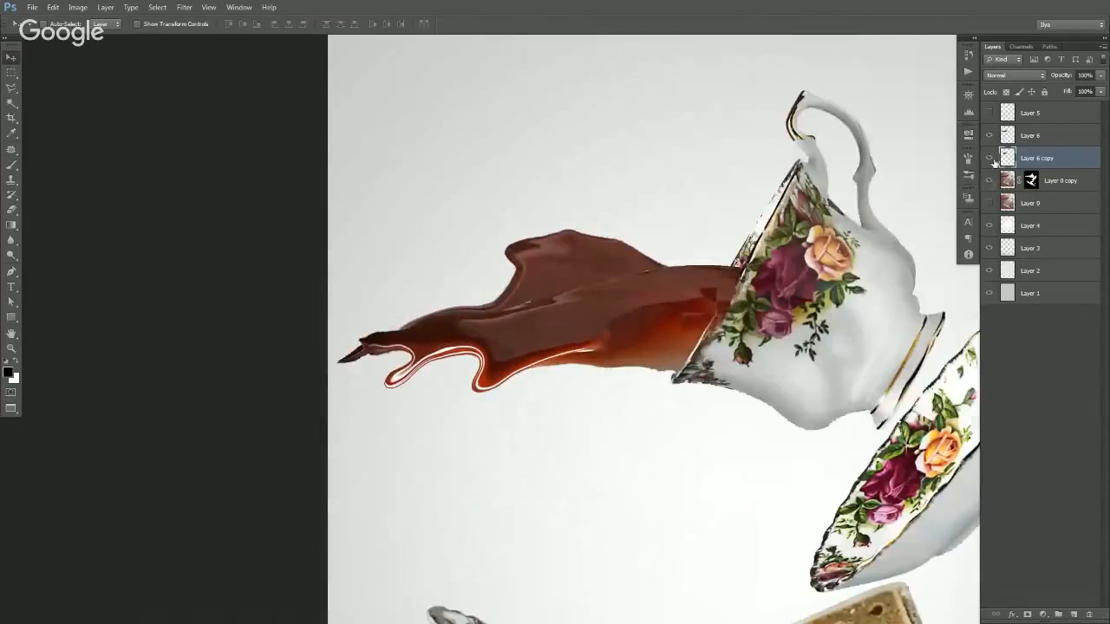
left_click(990, 138)
left_click(990, 138)
left_click(1007, 142)
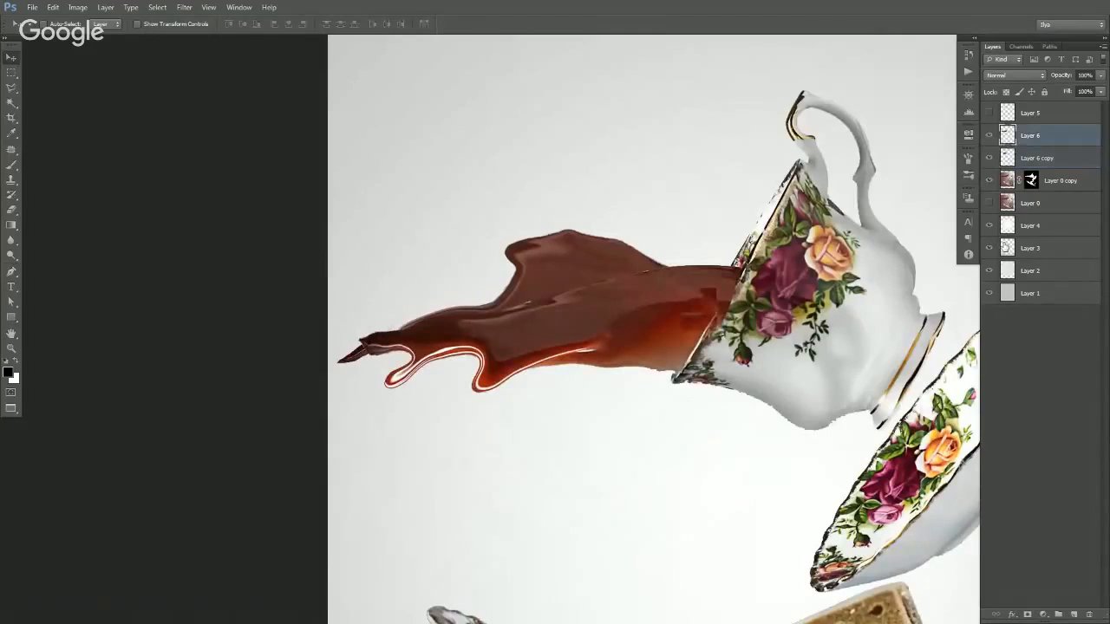
left_click(1023, 614)
- Mask out Layer 6's hard upper edge with the Eraser where it crosses the upper splash
key("e")
key("bracketright")
key("bracketleft")
key("bracketleft")
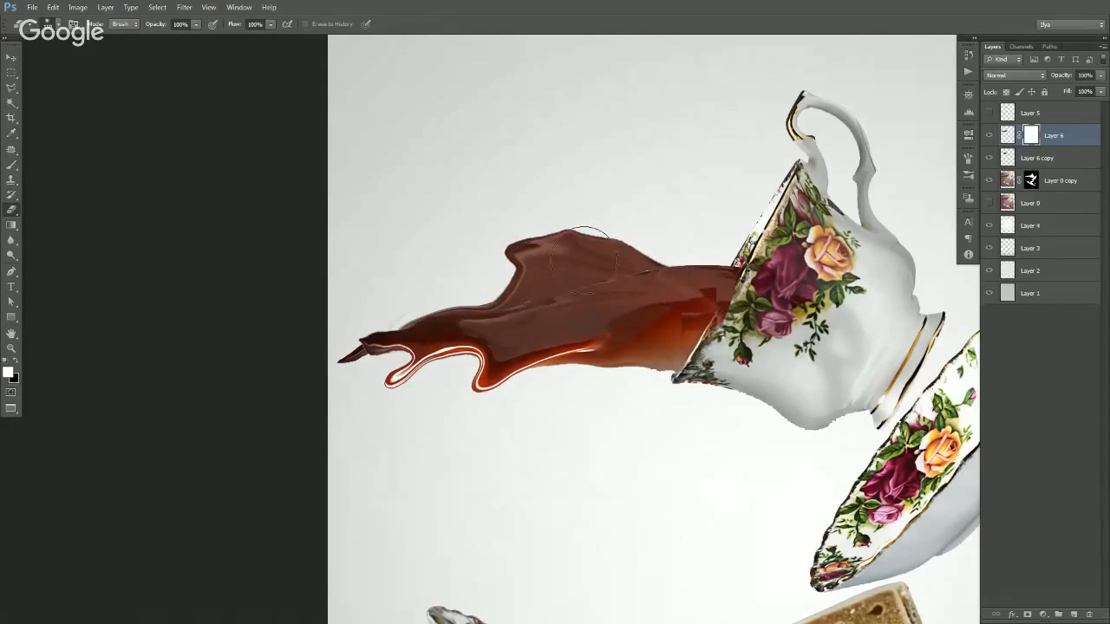
mouse_move(489, 282)
left_mouse_down()
mouse_move(676, 242)
mouse_move(652, 242)
left_mouse_up()
left_click(549, 299, "ctrl+alt")
key("v")
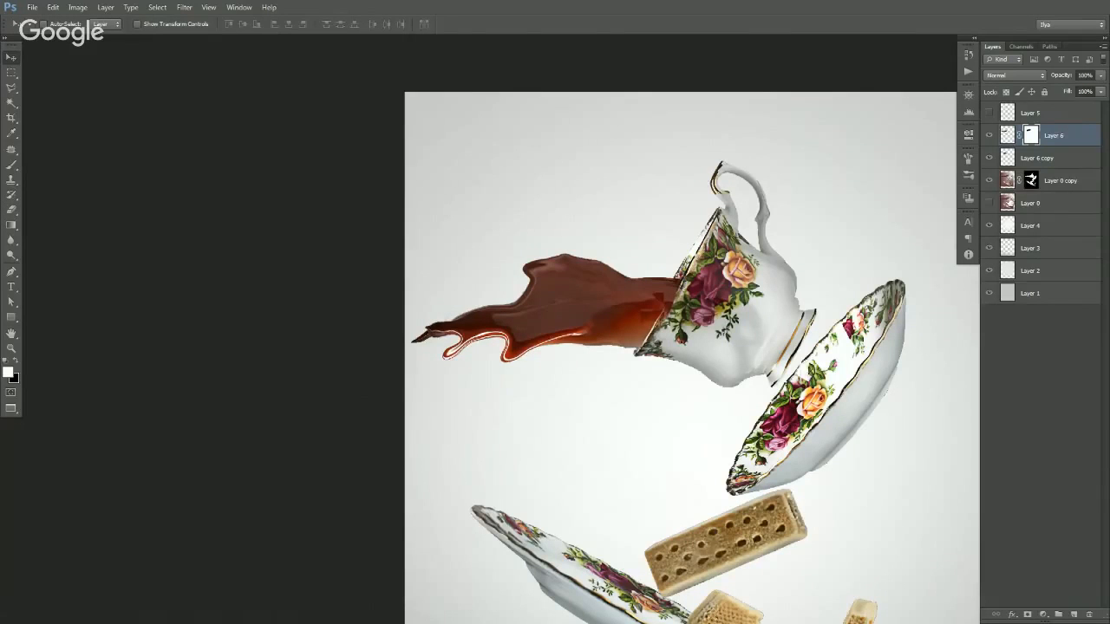
- Erase the thin pointed tip at the stream's far left on the Layer 0 copy mask
left_click(1011, 187)
key("e")
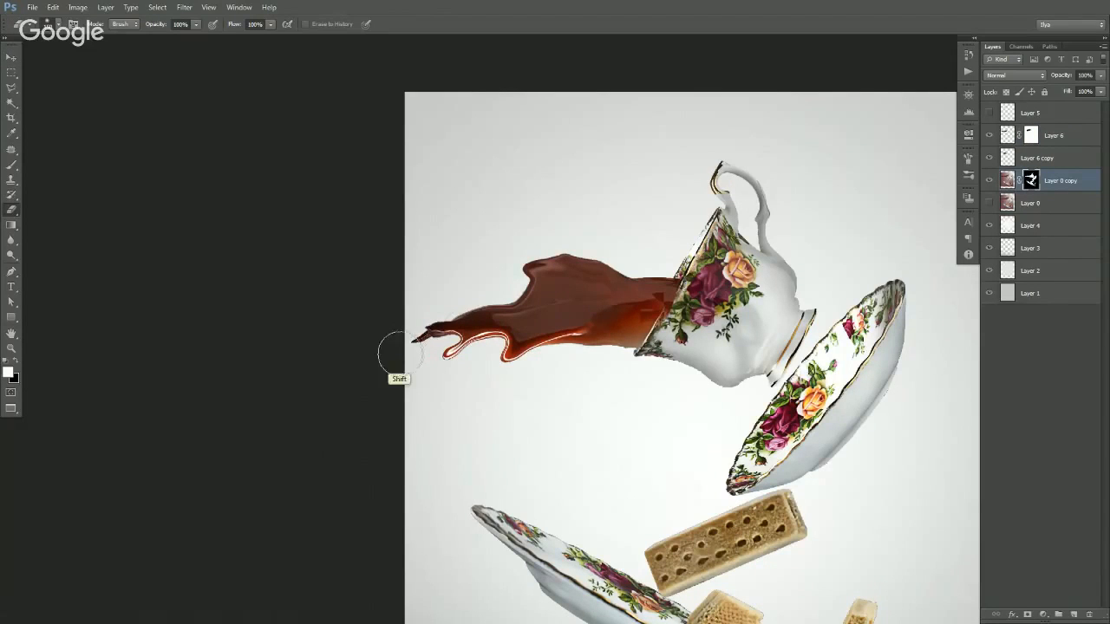
left_click_drag(413, 340, 417, 336)
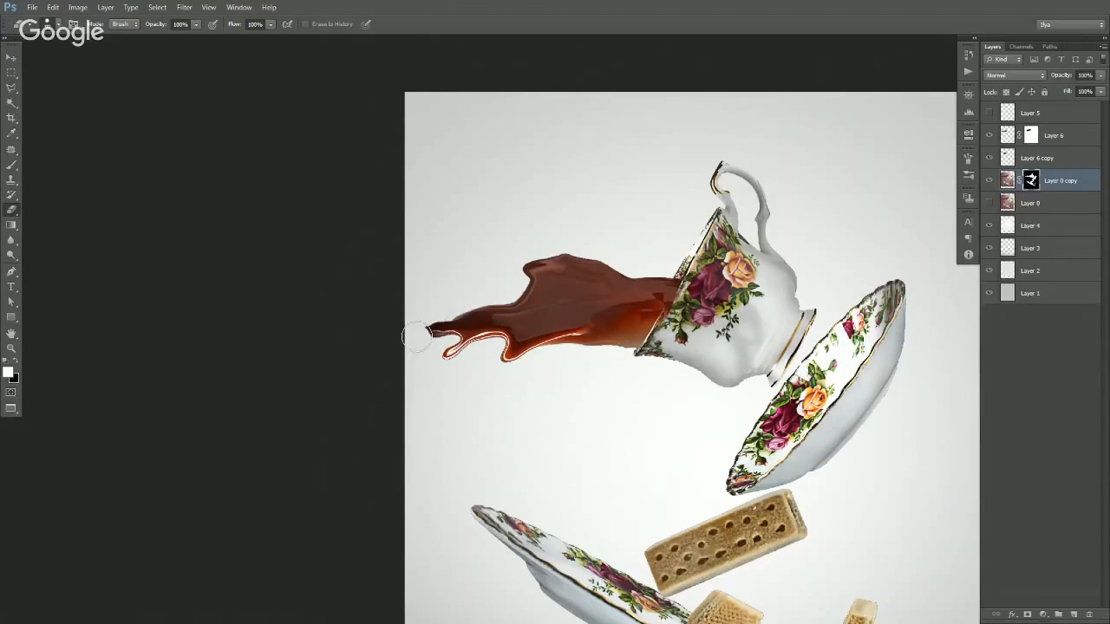
scroll(425, 329, "up", 1)
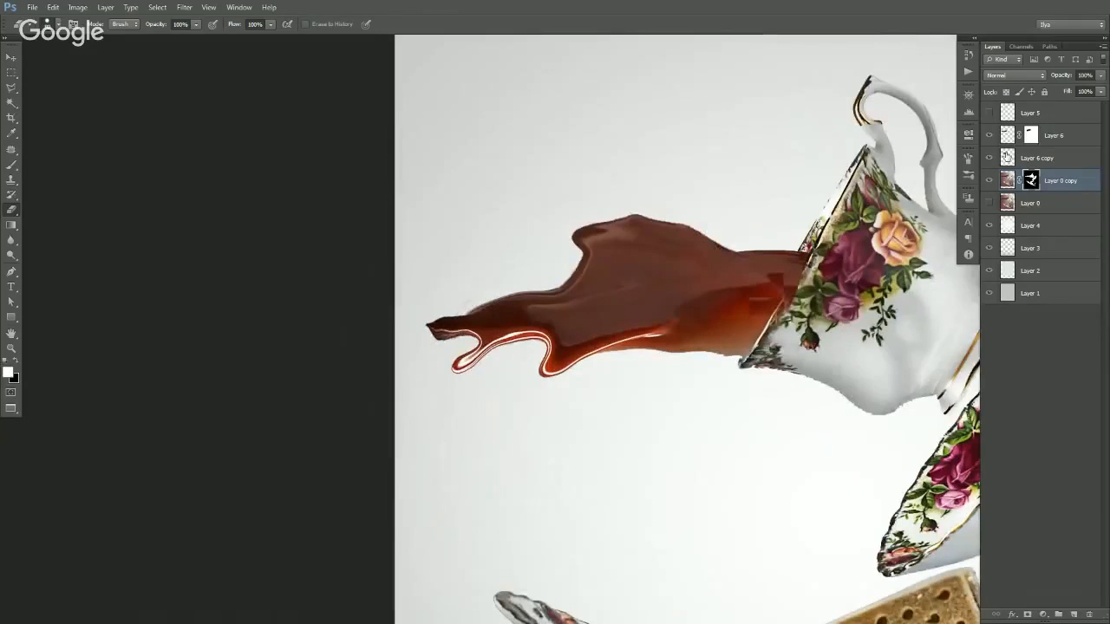
- Add a layer mask to Layer 6 copy and trim the stream's left tip on the Layer 6 mask
left_click(1010, 163)
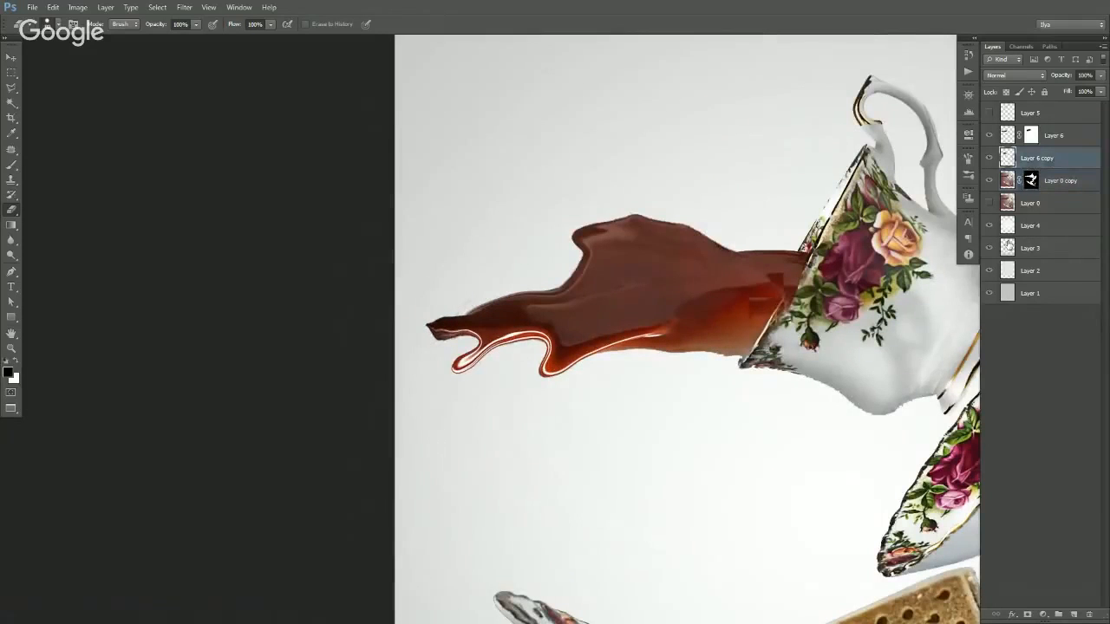
left_click(1028, 614)
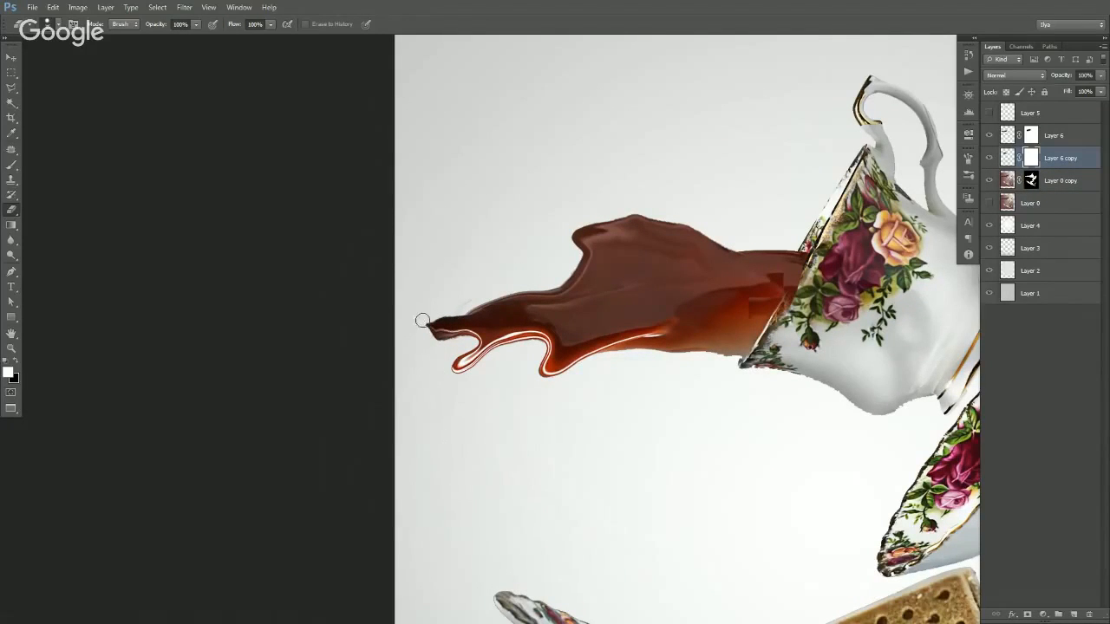
left_click(1027, 138)
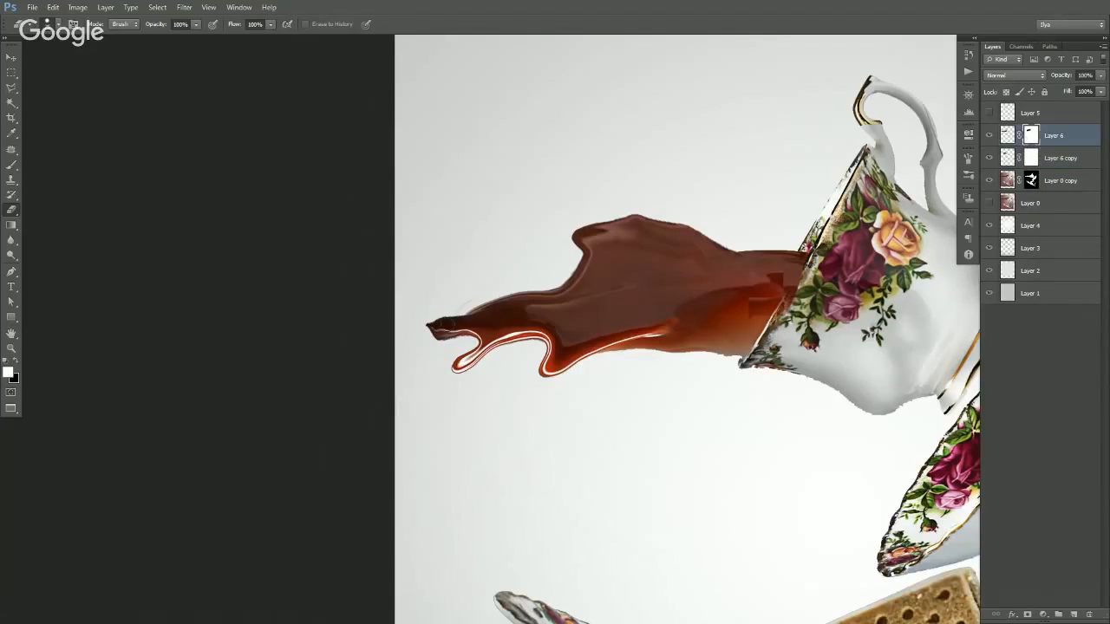
left_click_drag(423, 327, 424, 324)
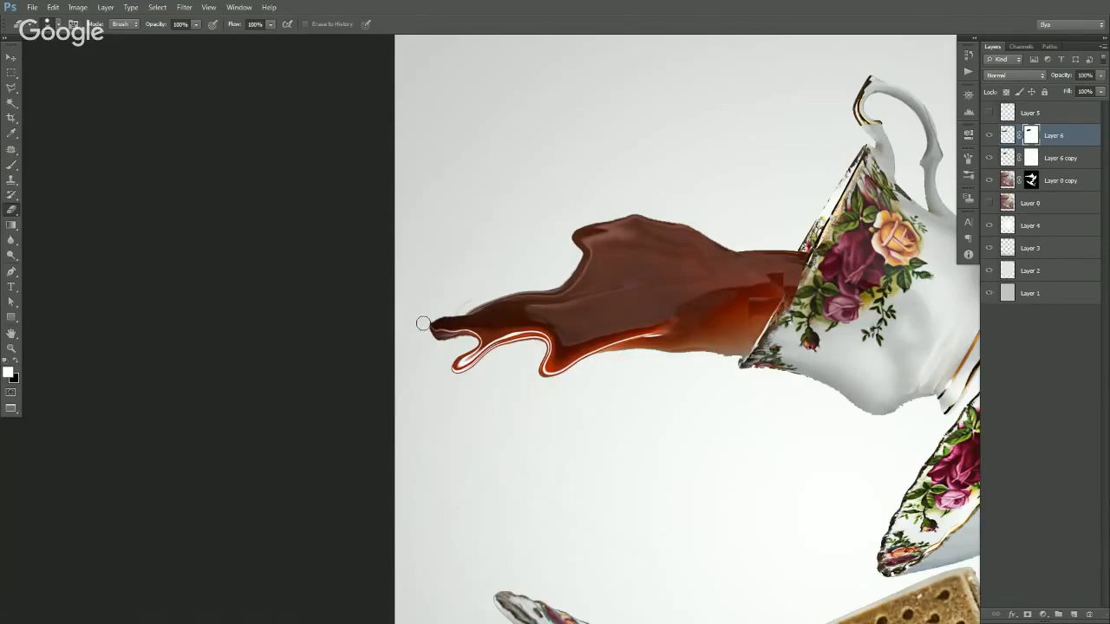
left_click(488, 321, "ctrl+alt")
left_click(495, 350, "ctrl+alt")
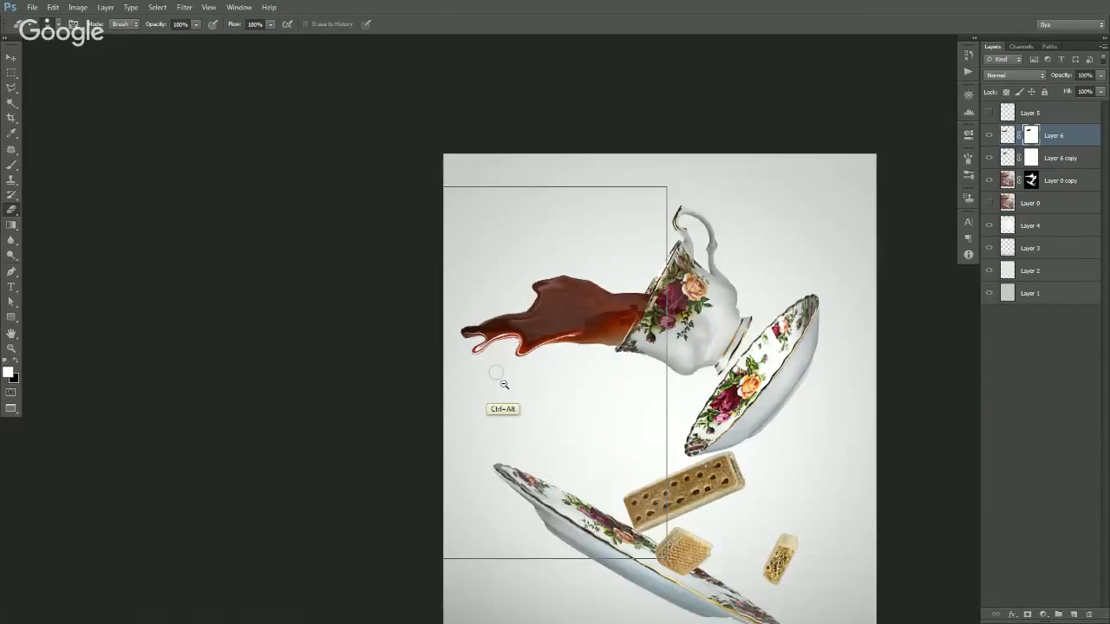
left_click(504, 384, "ctrl+alt")
key("v")
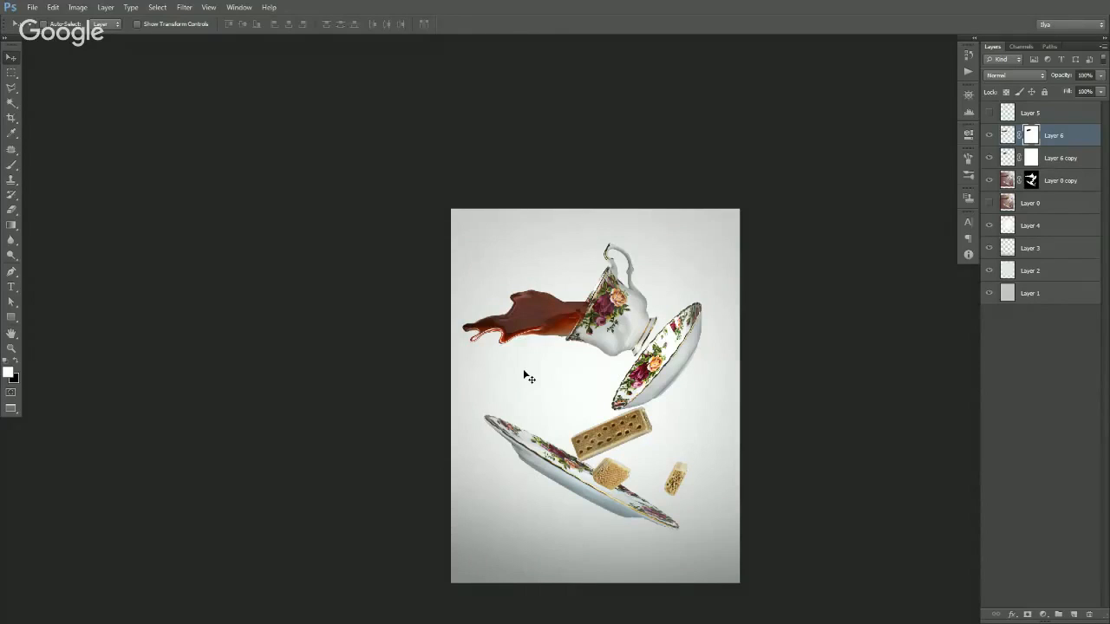
key("alt+Tab")
key("alt+Tab")
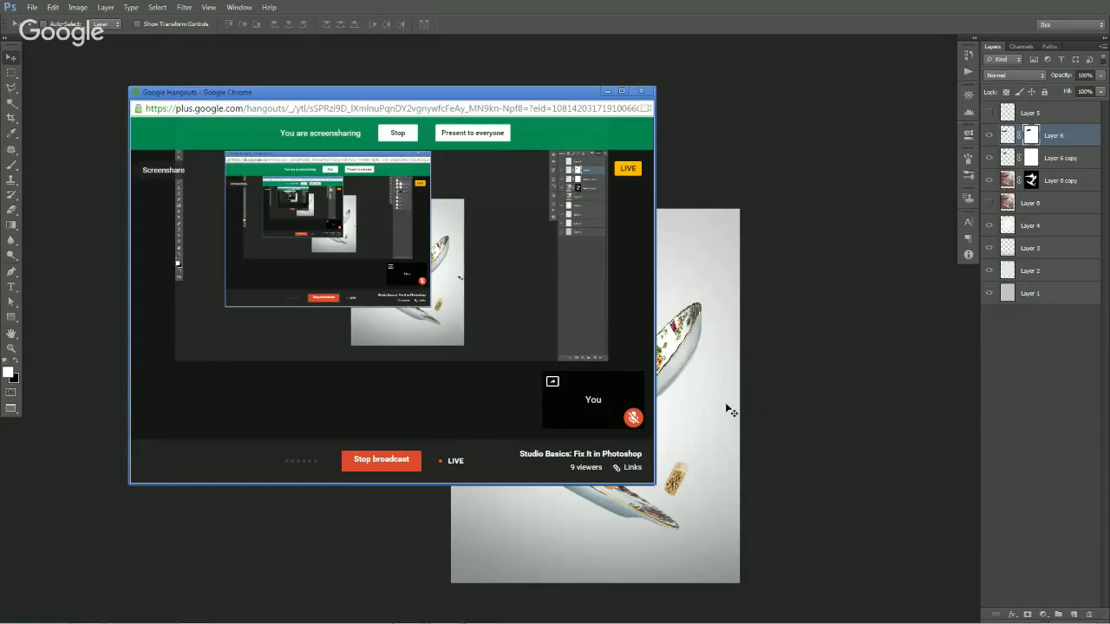
left_click(606, 91)
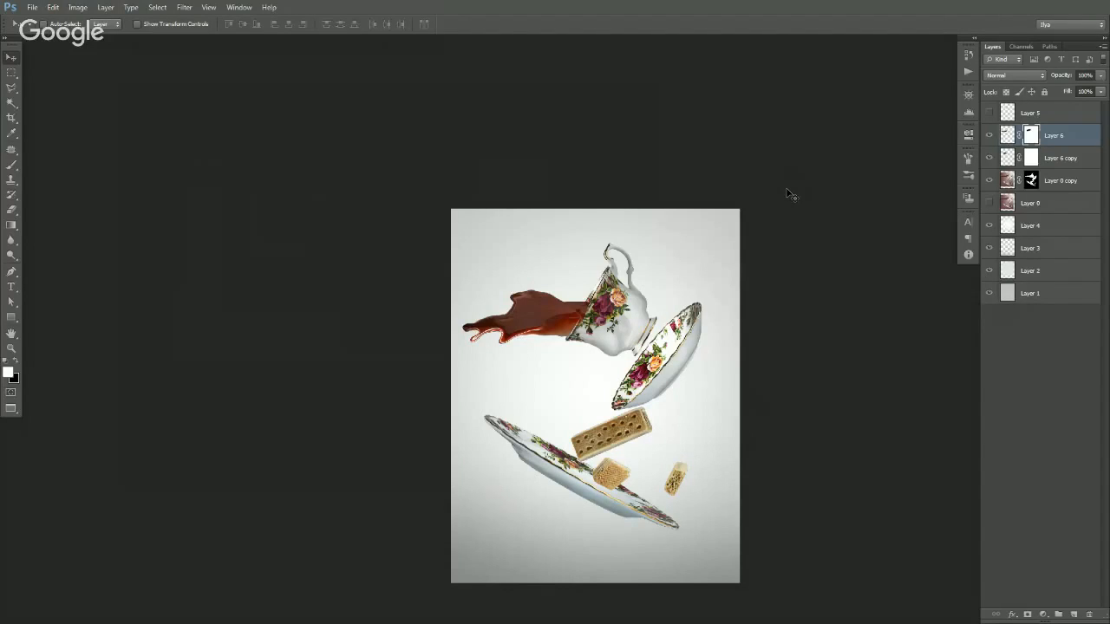
- Toggle Layer 6 copy to check it, and erase on its mask where the tea stream meets the cup's rim
left_click_drag(637, 379, 628, 348)
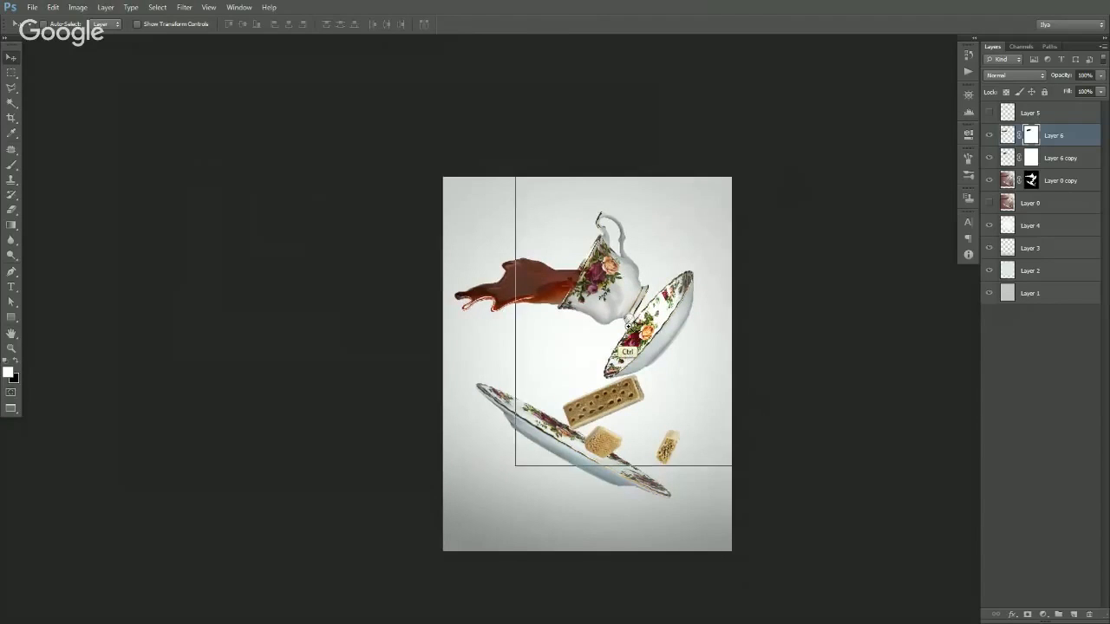
scroll(630, 321, "up", 1)
left_click(988, 158)
left_click(988, 158)
left_click(1029, 158)
key("e")
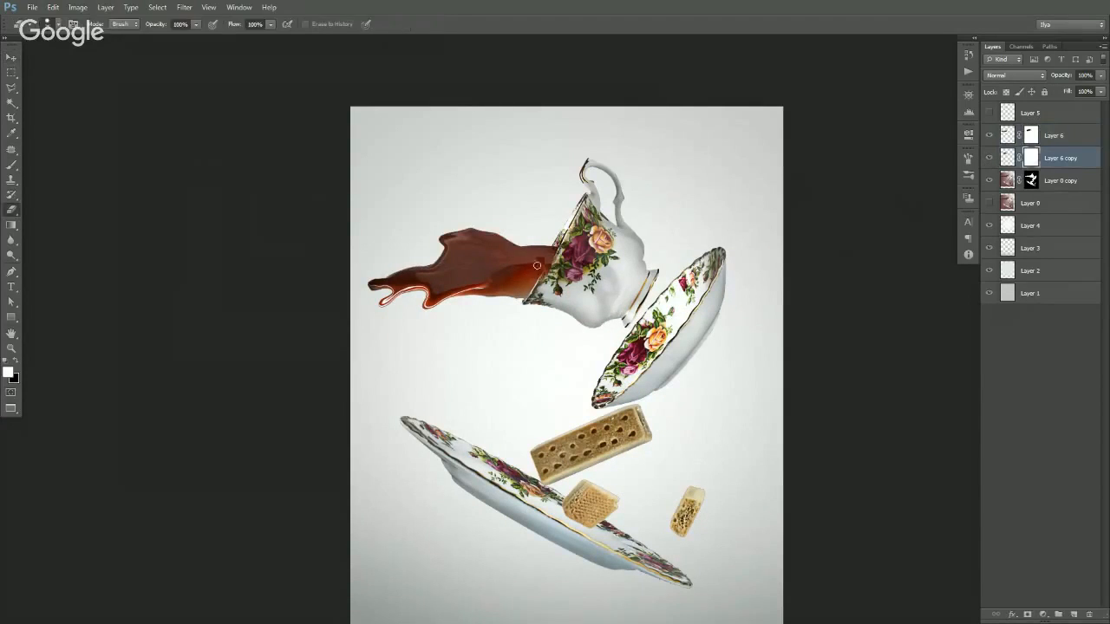
key("v")
left_click_drag(568, 352, 555, 303)
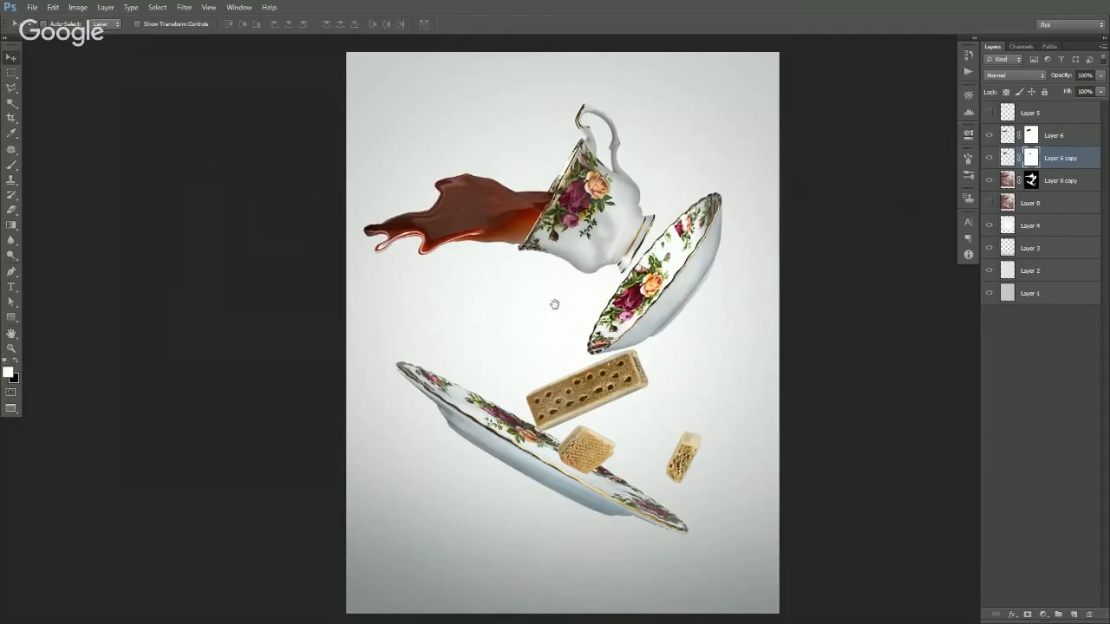
- Apply the layer mask of Layer 0 copy permanently to its pixels
left_click(648, 399, "ctrl")
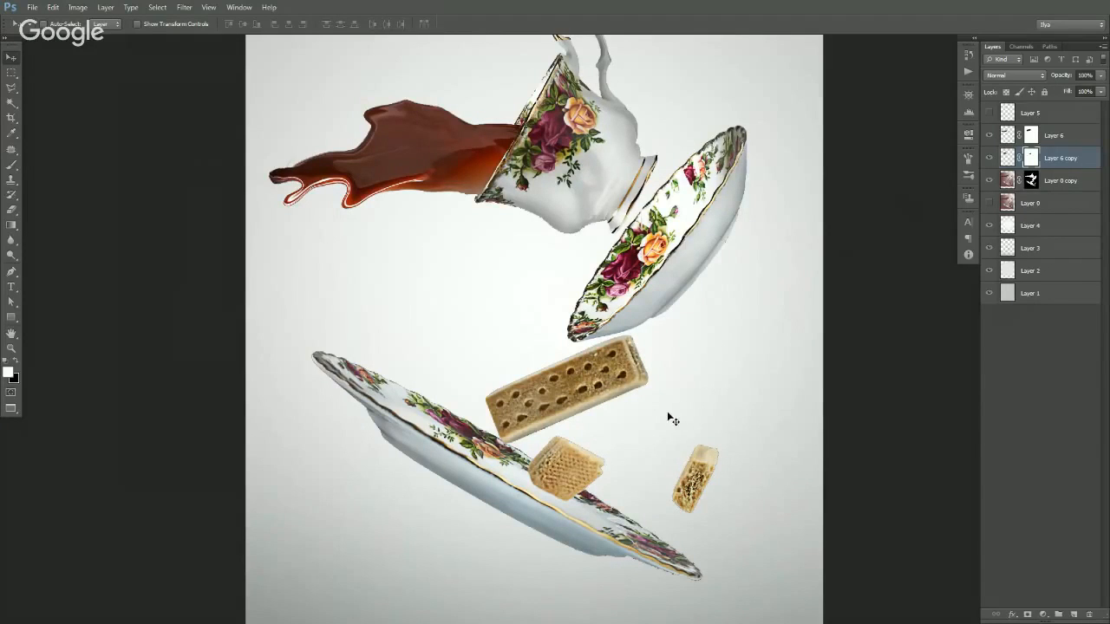
left_click(578, 388, "alt")
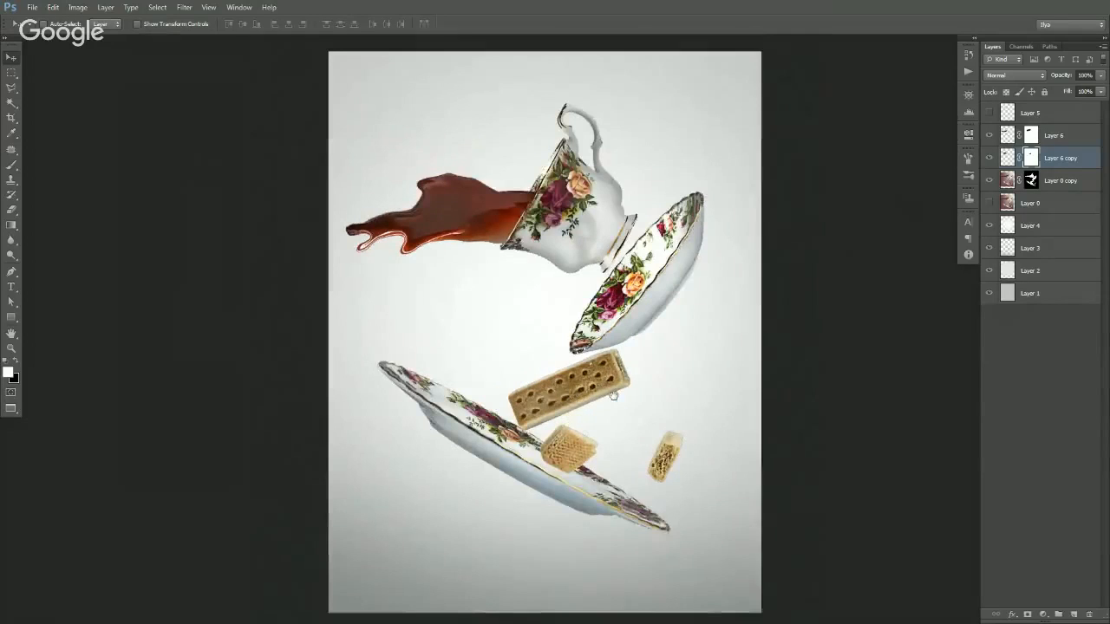
left_click_drag(613, 395, 608, 374)
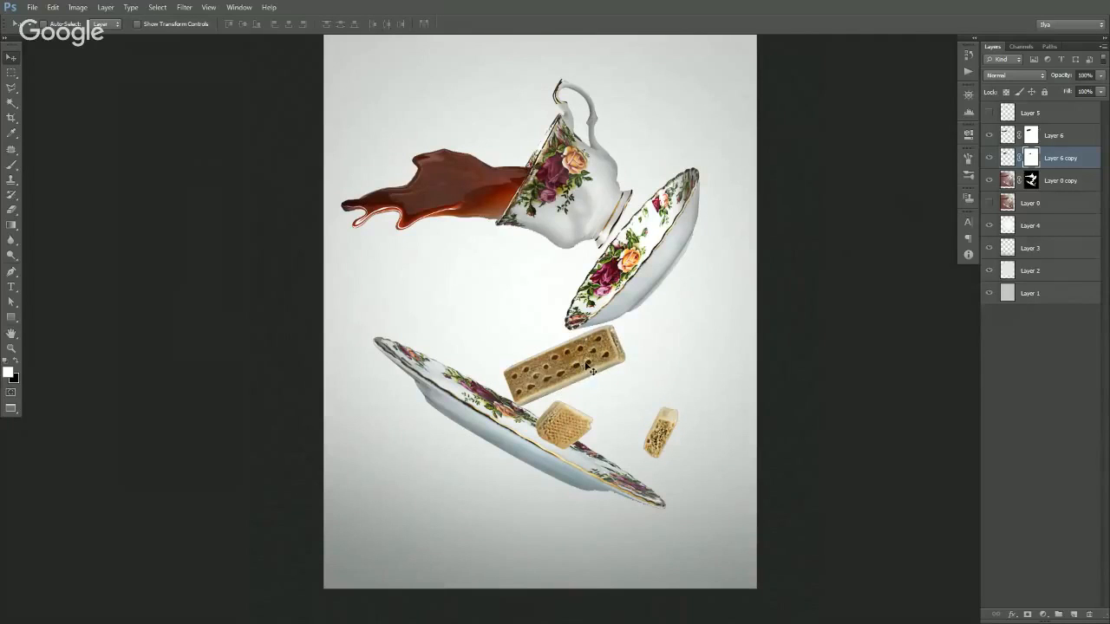
left_click(588, 374, "ctrl")
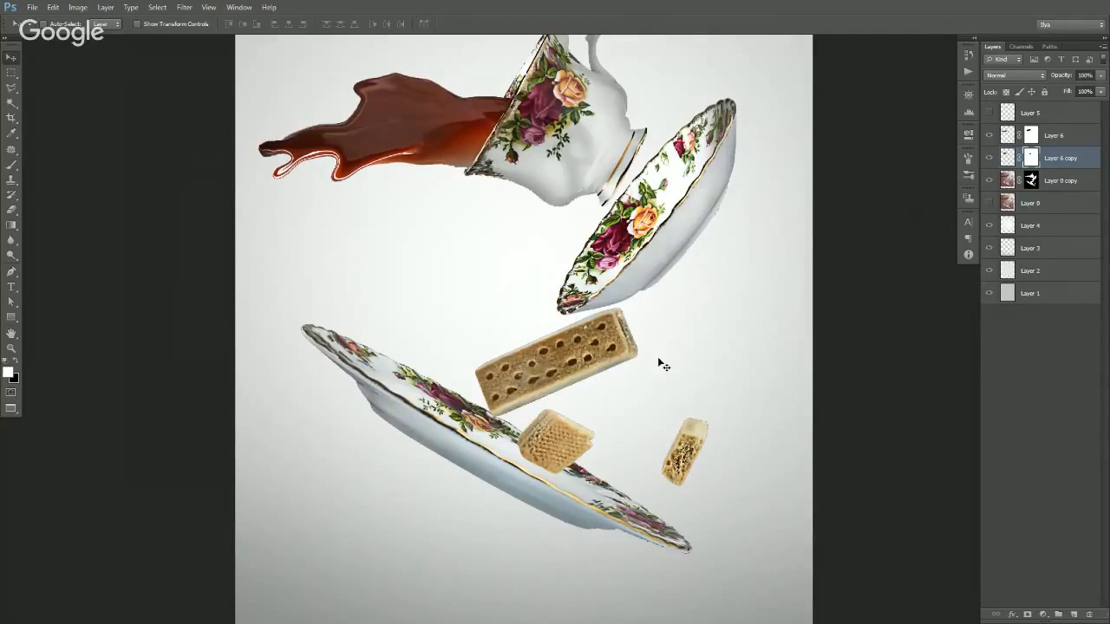
left_click(1030, 180)
right_click(1030, 180)
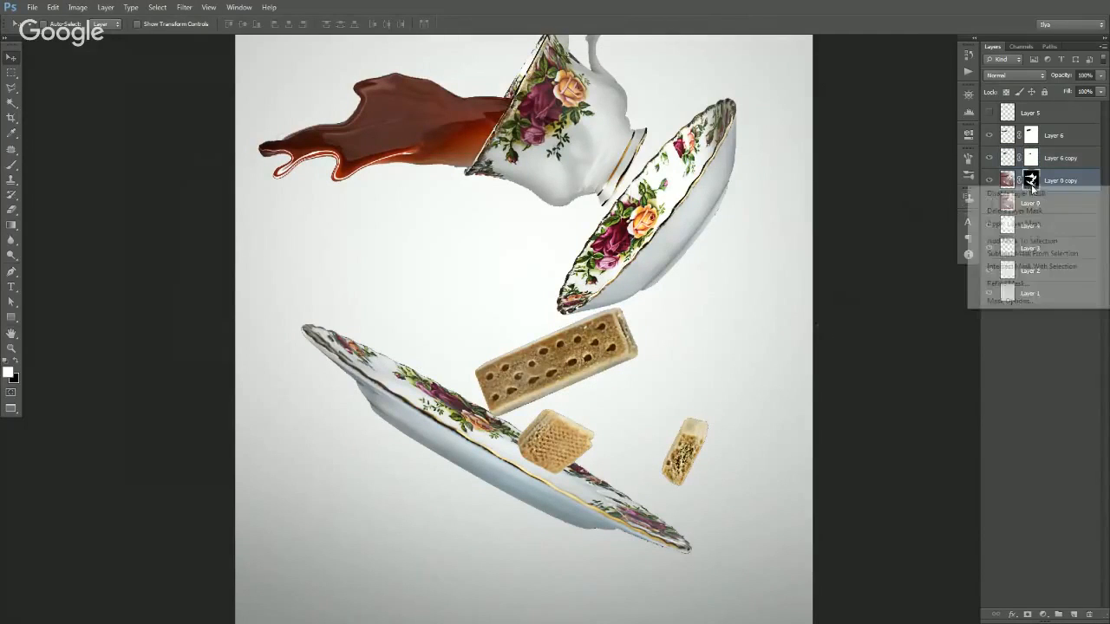
left_click(973, 205)
- Outline the large rectangular biscuit with the Polygonal Lasso and cut it to its own layer above Layer 0 copy
key("l")
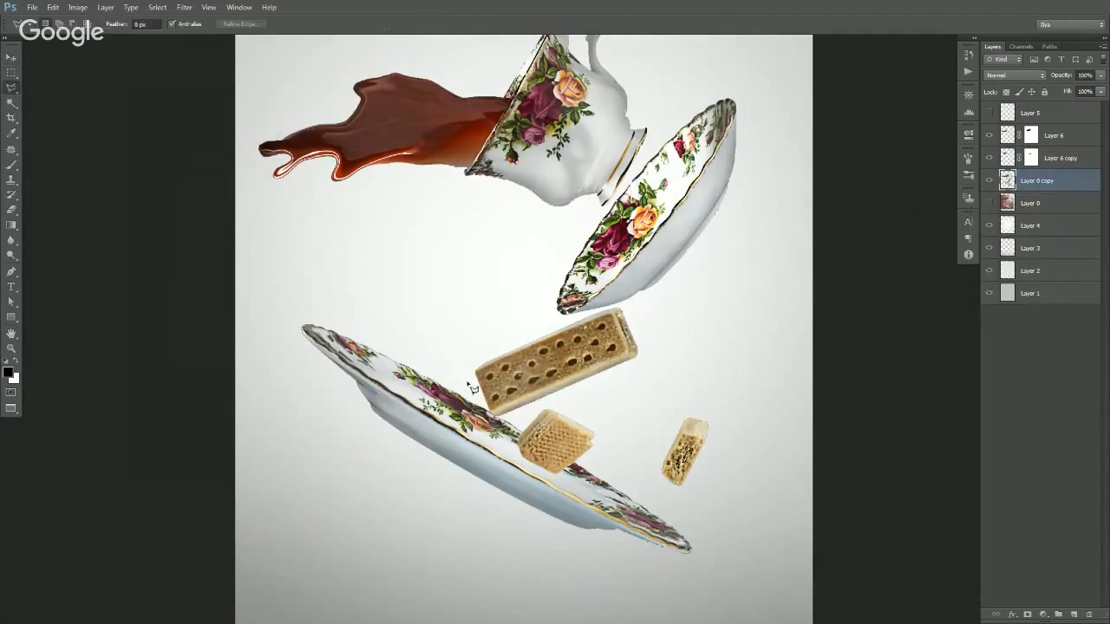
left_click(462, 373)
left_click(501, 417)
left_click(620, 381)
left_click(649, 349)
left_click(637, 304)
left_click(555, 322)
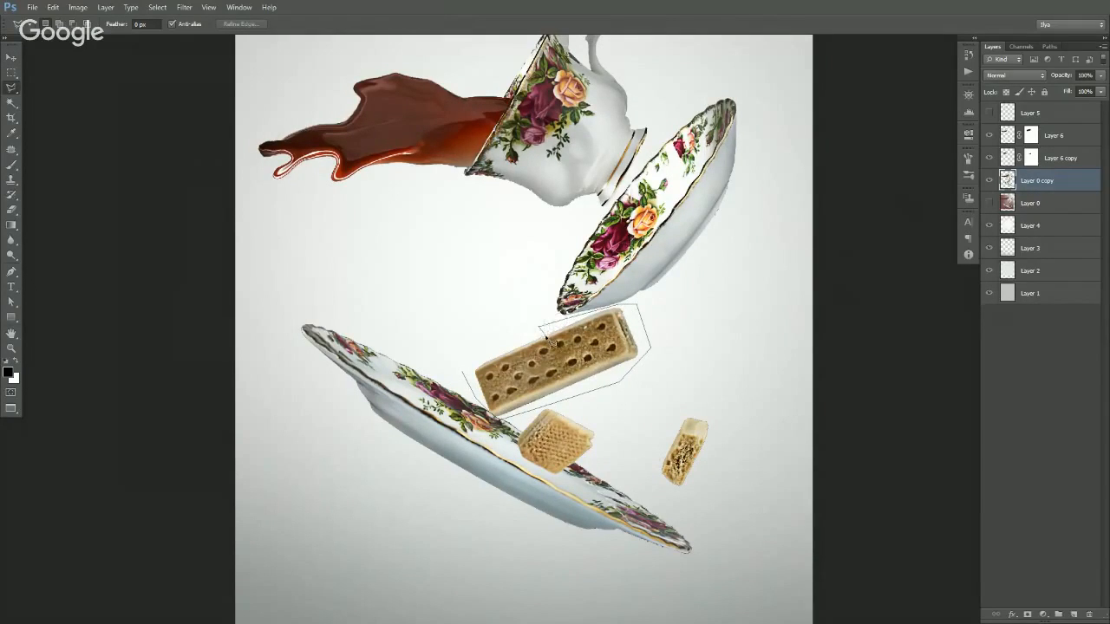
double_click(483, 356)
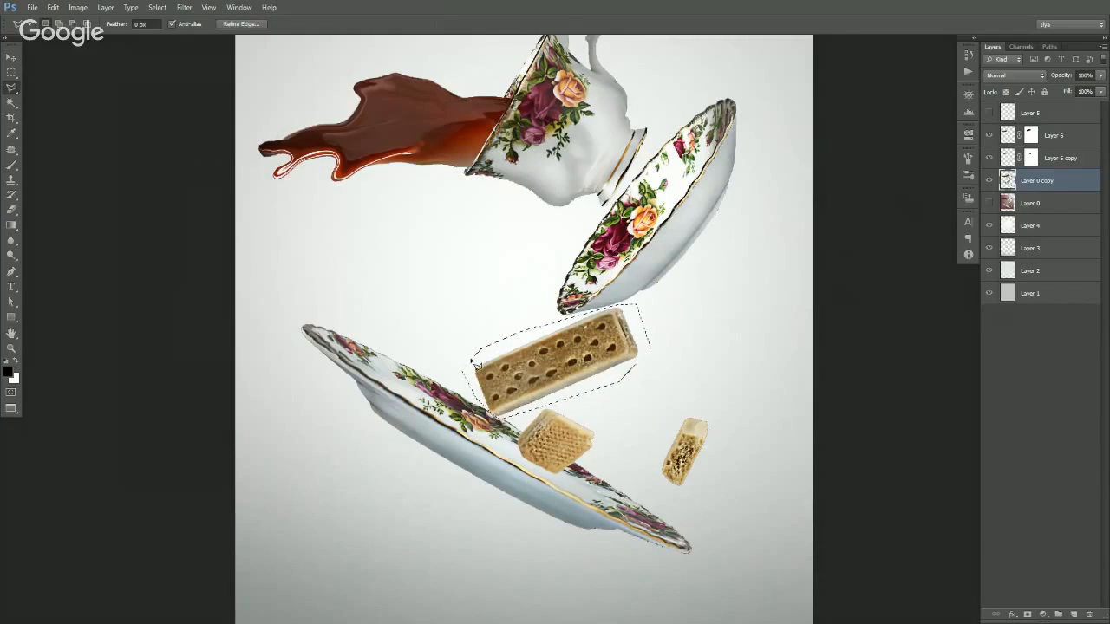
key("v")
key("ctrl+j")
- Lasso the small biscuit piece on Layer 0 copy and cut it to its own layer
left_click(1028, 208)
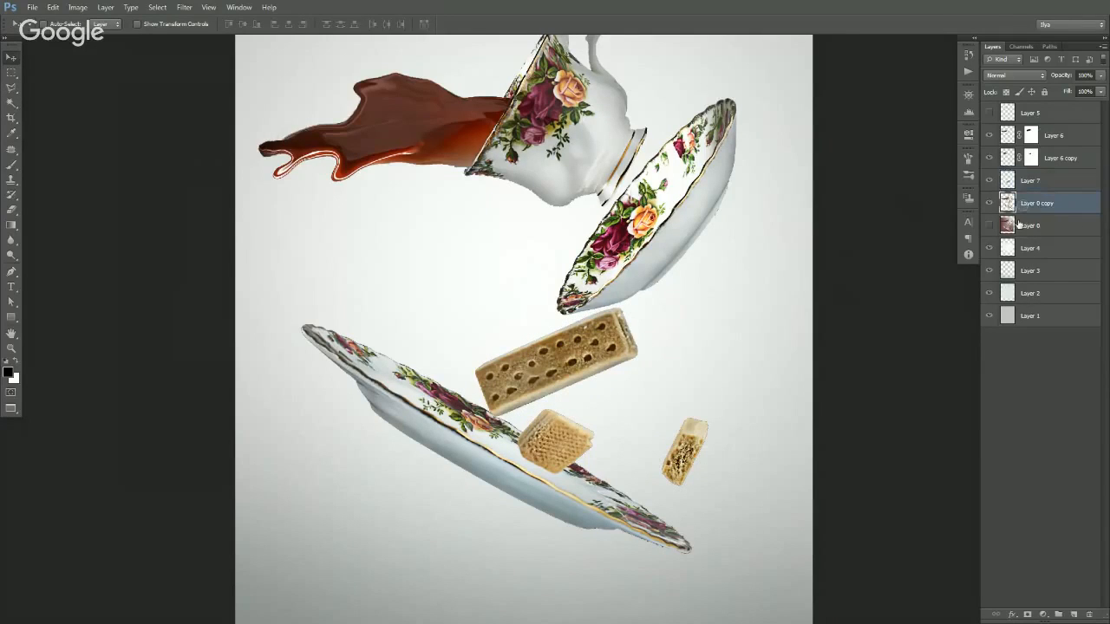
key("l")
key("shift+l")
key("shift+l")
mouse_move(660, 422)
left_mouse_down()
mouse_move(695, 393)
mouse_move(683, 405)
left_mouse_up()
key("v")
key("ctrl+j")
- Lasso the lower saucer with its biscuit chunk on Layer 0 copy and cut them to a separate layer
left_click(1010, 228)
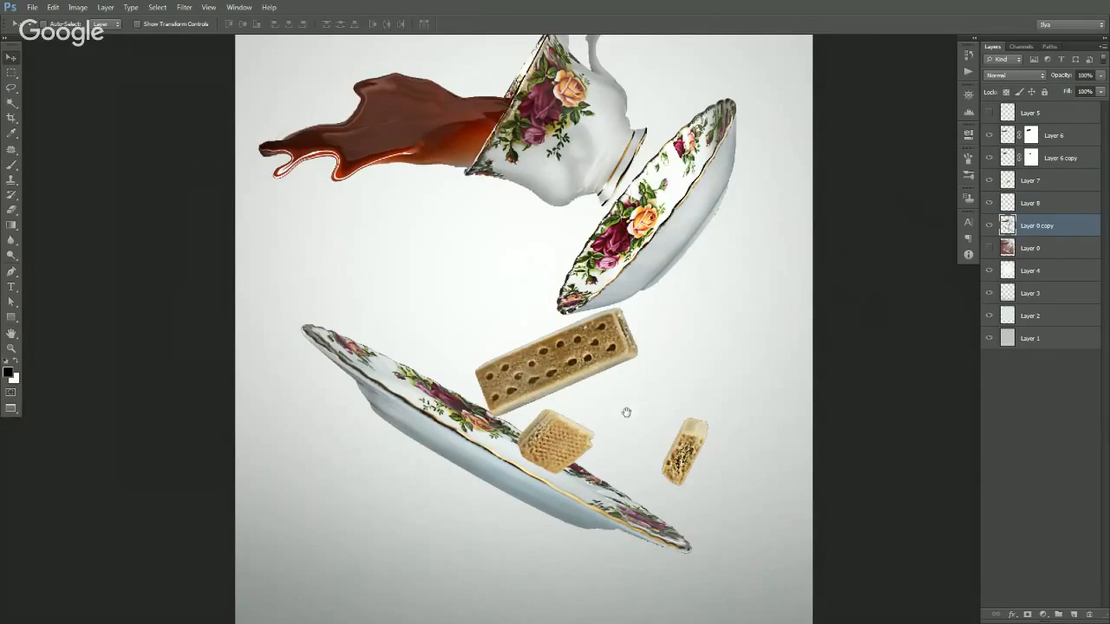
left_click_drag(629, 404, 644, 389)
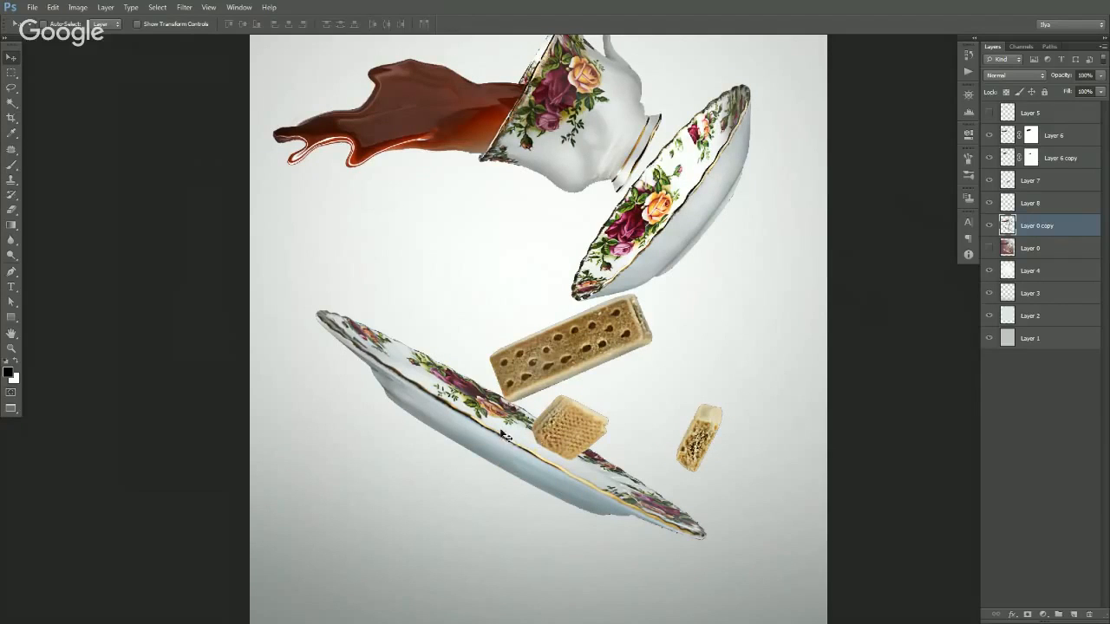
key("l")
mouse_move(280, 296)
left_mouse_down()
mouse_move(408, 511)
mouse_move(742, 575)
mouse_move(565, 387)
mouse_move(518, 407)
mouse_move(381, 279)
left_mouse_up()
key("v")
key("ctrl+j")
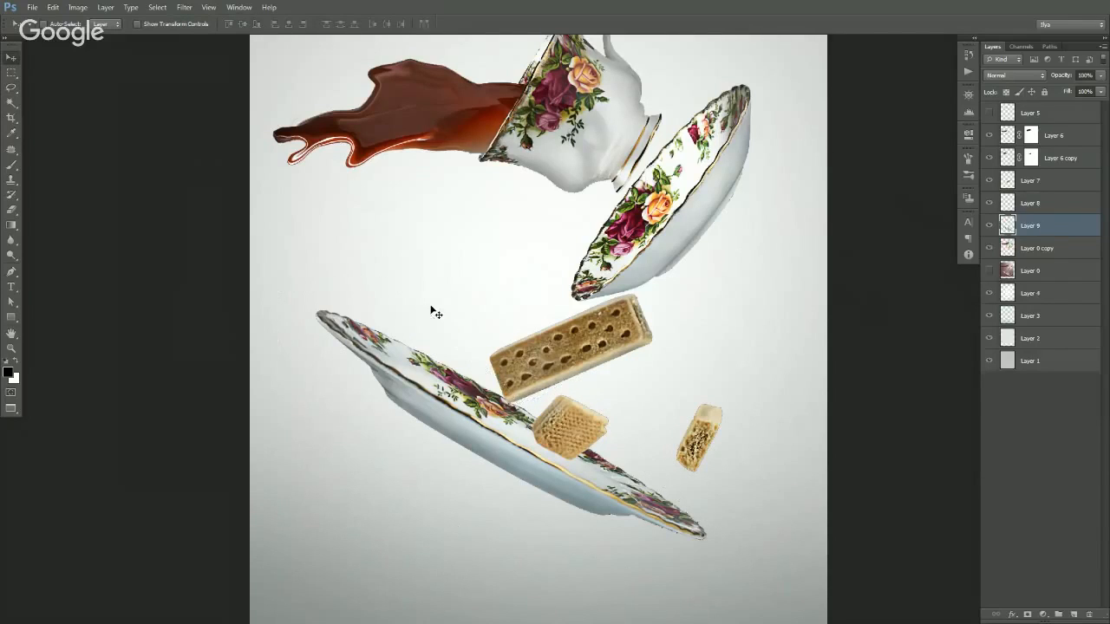
- Move the large biscuit slightly up and to the right, away from the lower saucer
left_click(635, 364, "alt")
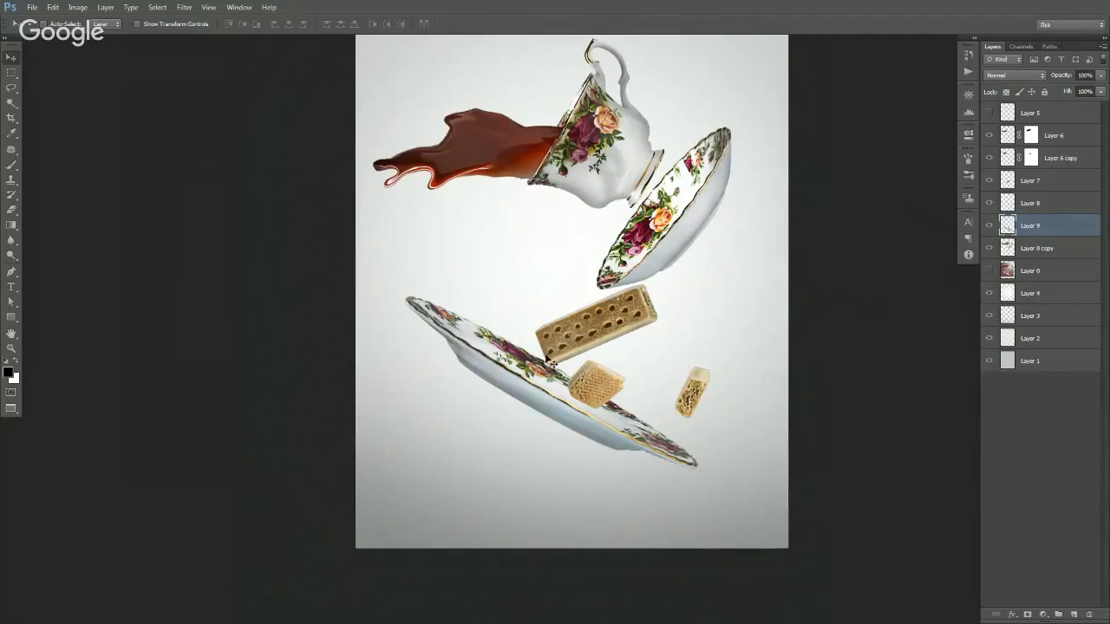
left_click_drag(577, 350, 621, 324)
key("ctrl+z")
key("e")
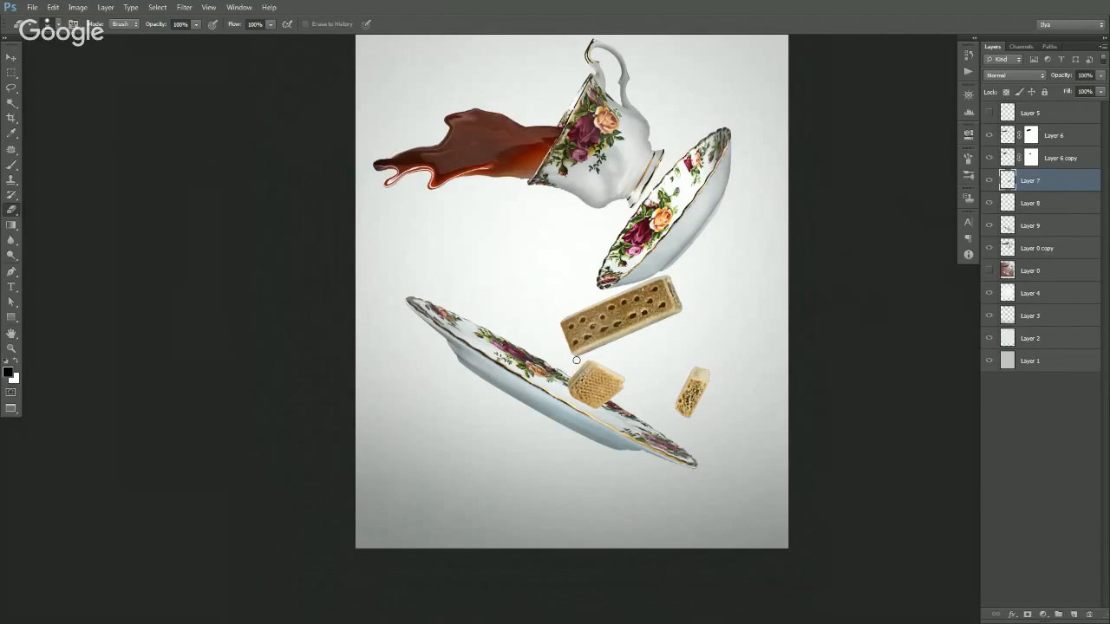
key("v")
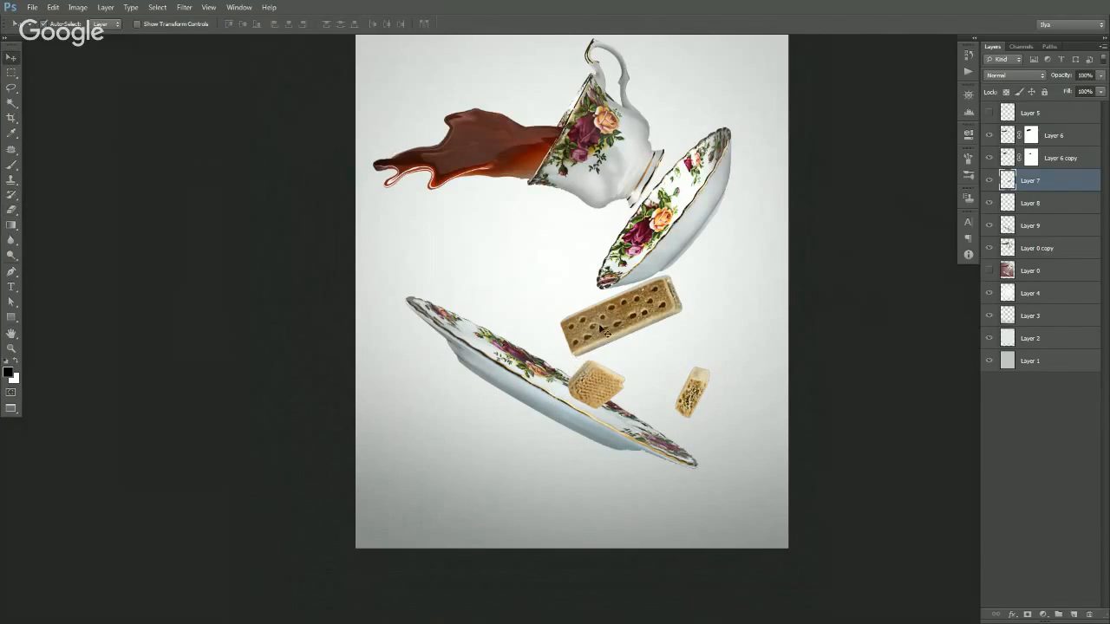
- Move the large biscuit and lower saucer down together, and nudge the small biscuit piece slightly up and left
left_click(573, 406, "shift")
left_click_drag(573, 405, 573, 421)
left_click(820, 389)
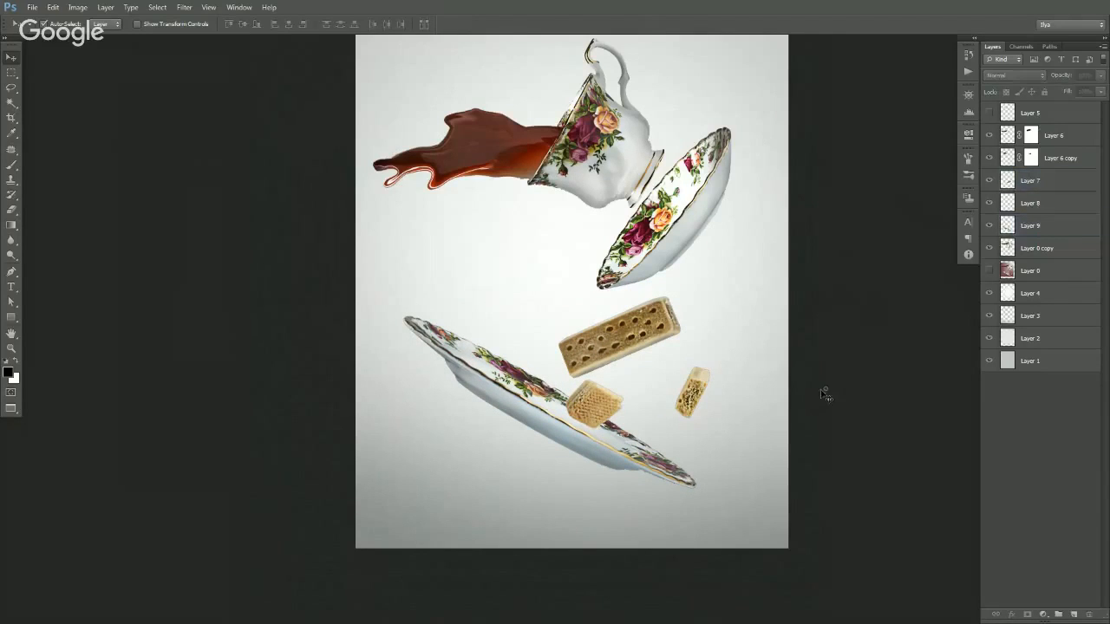
left_click_drag(691, 398, 684, 392)
left_click(636, 353)
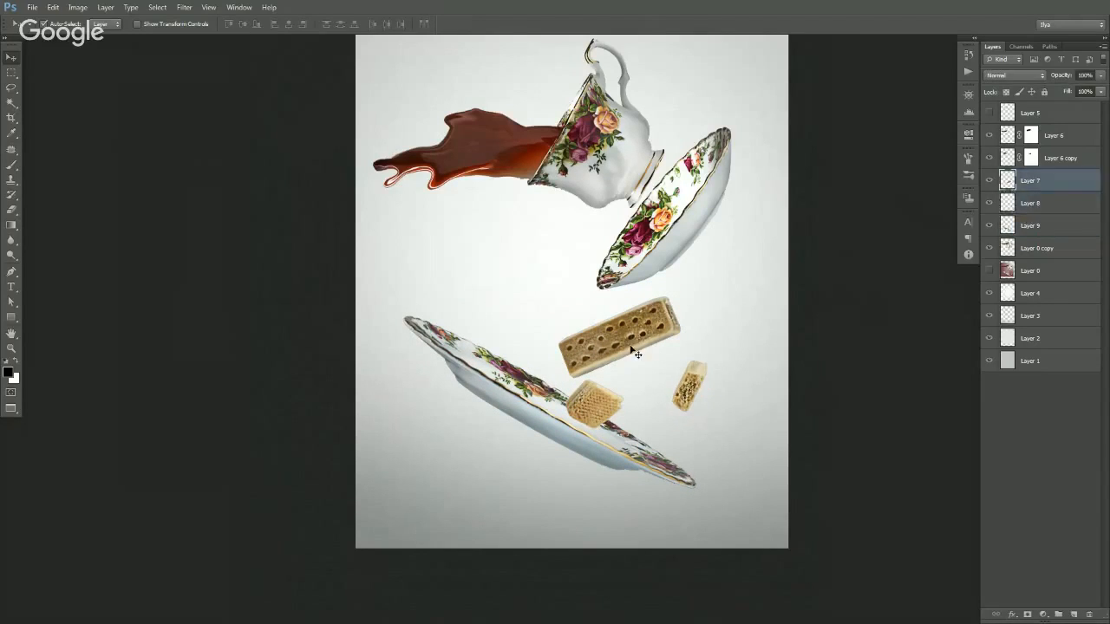
key("ctrl+t")
mouse_move(681, 297)
left_mouse_down()
mouse_move(692, 283)
mouse_move(682, 297)
left_mouse_up()
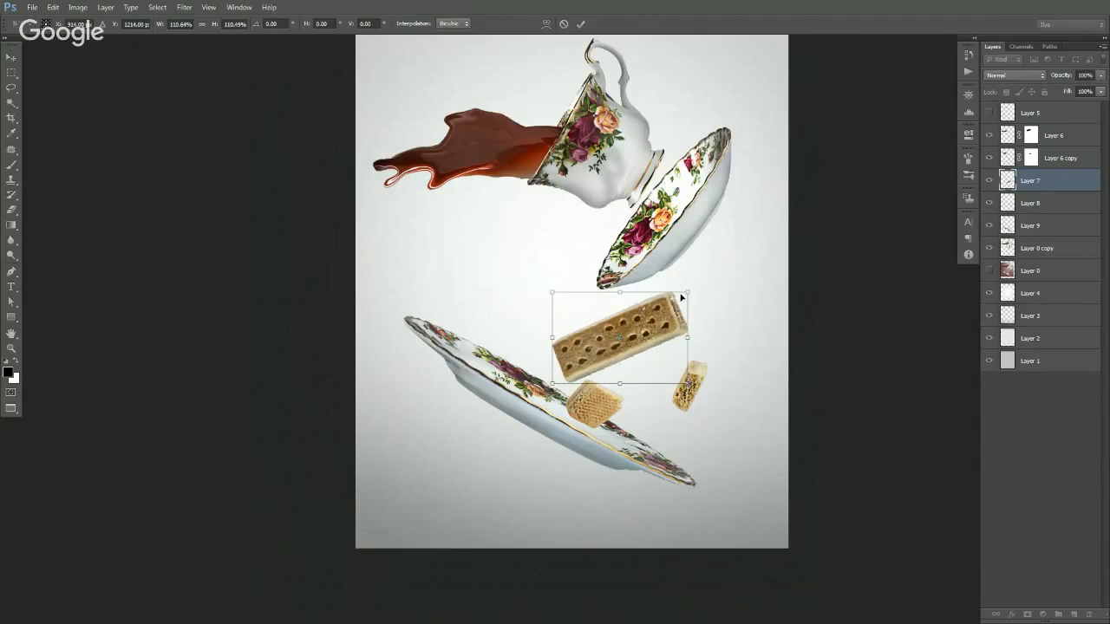
key("Escape")
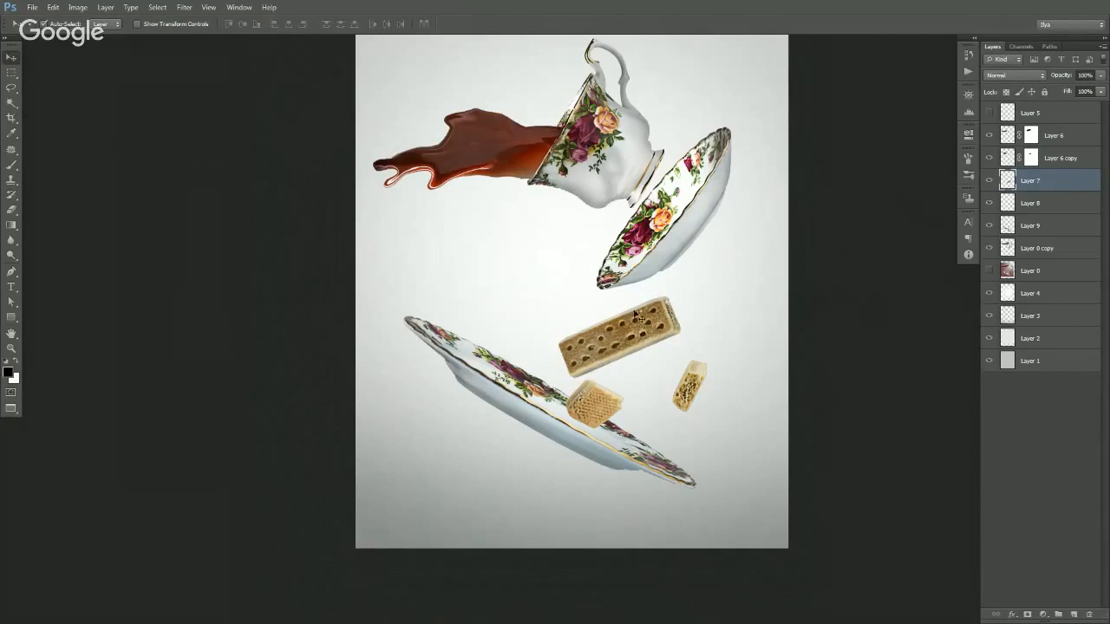
scroll(619, 328, "down", 1)
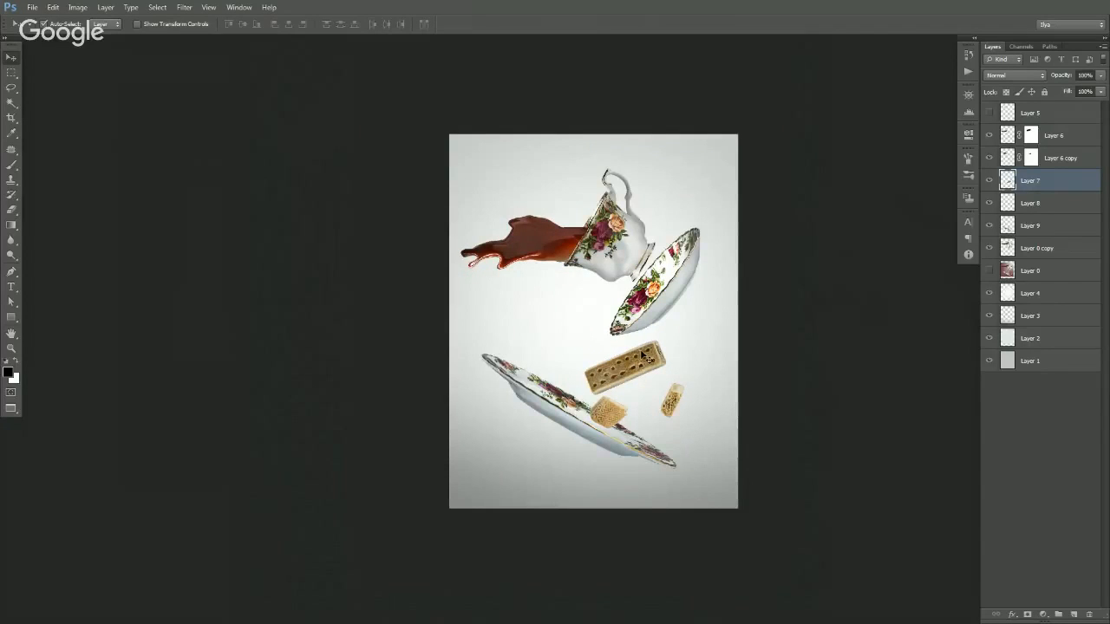
left_click(583, 428)
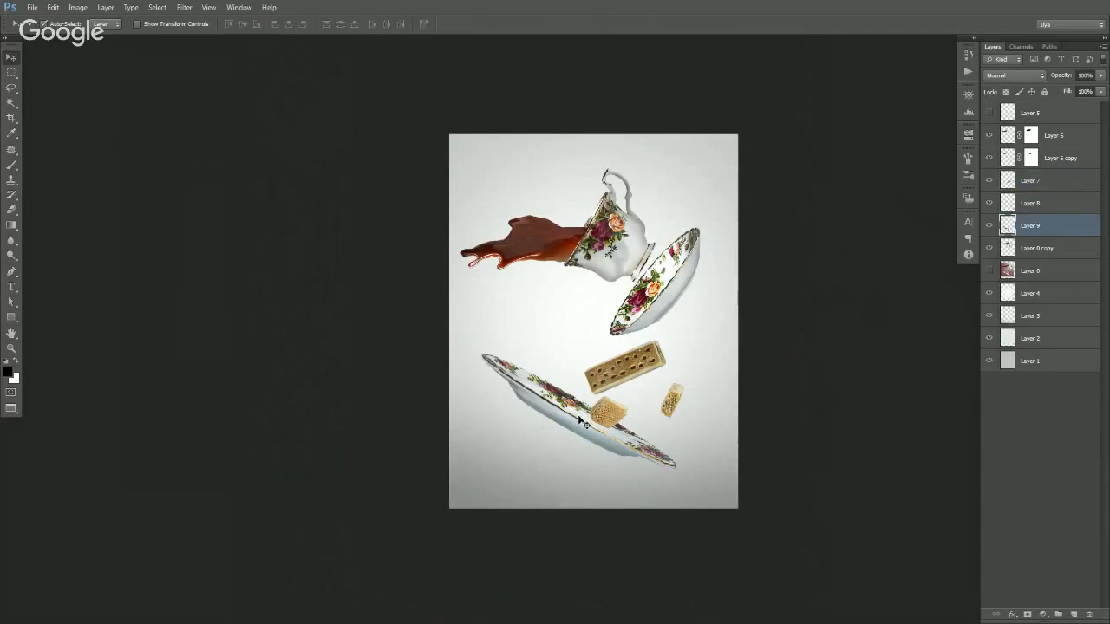
key("ctrl+t")
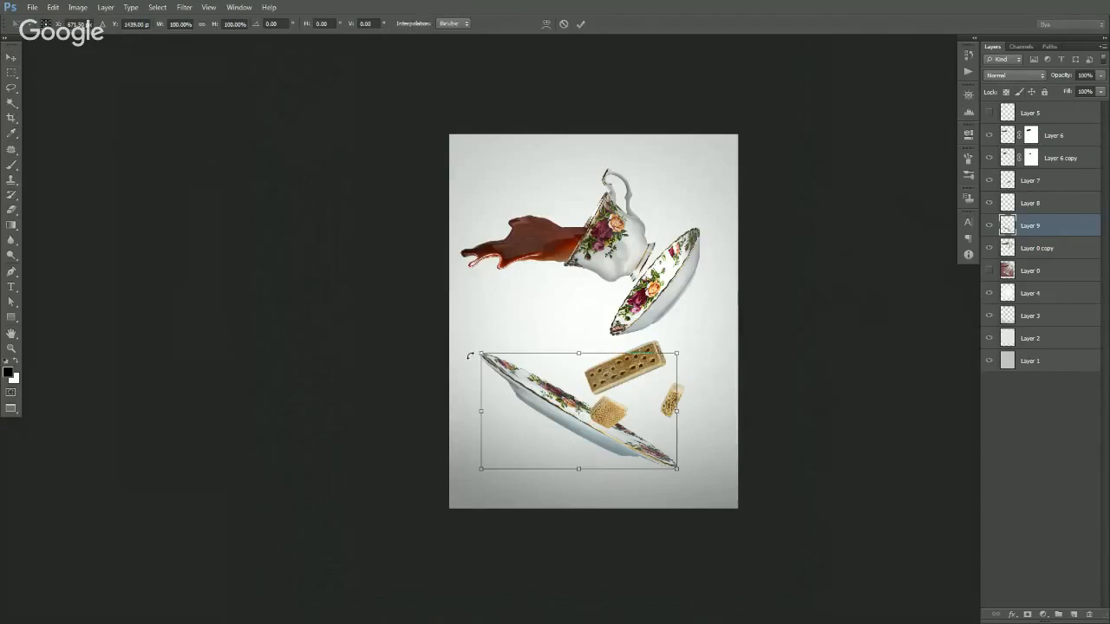
left_click_drag(479, 351, 454, 310)
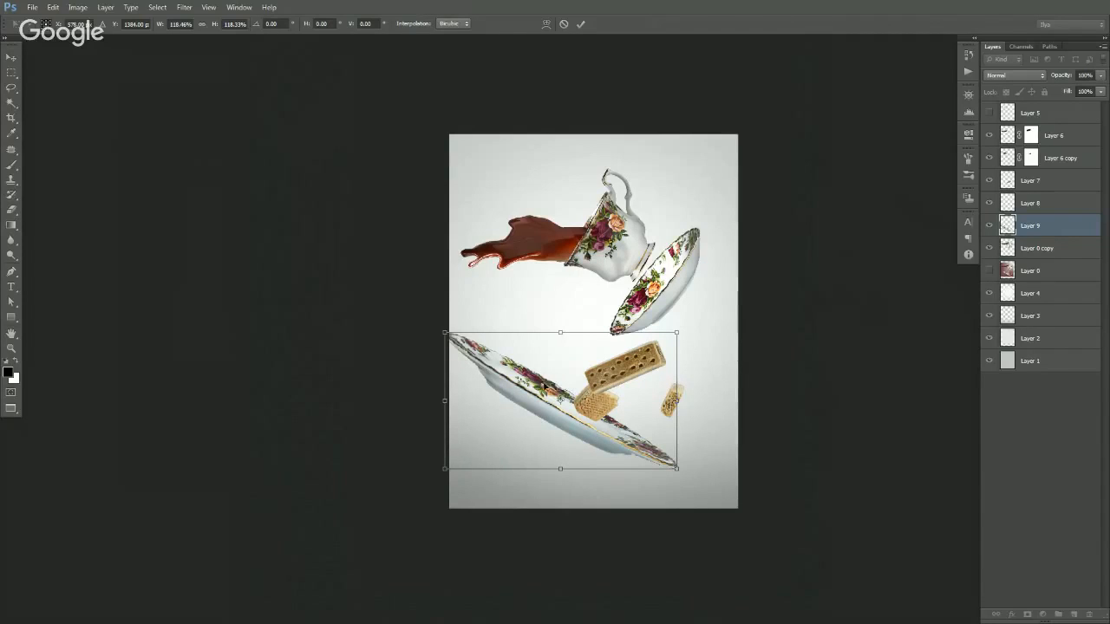
key("Return")
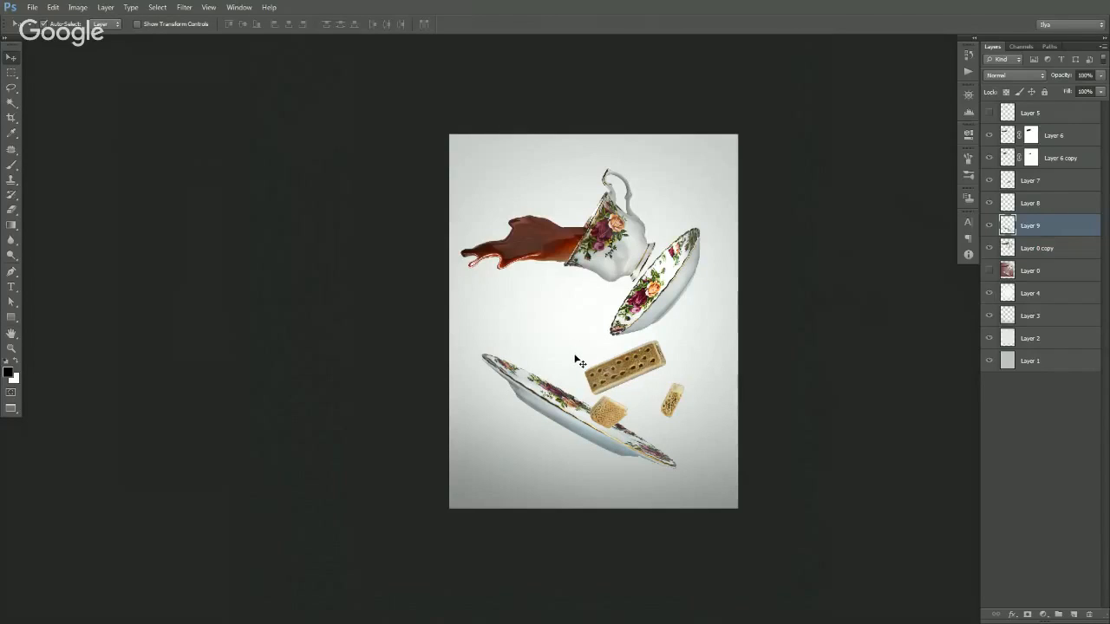
- Scale the lower saucer with its biscuit chunk proportionally to about 116% around its centre
key("ctrl+t")
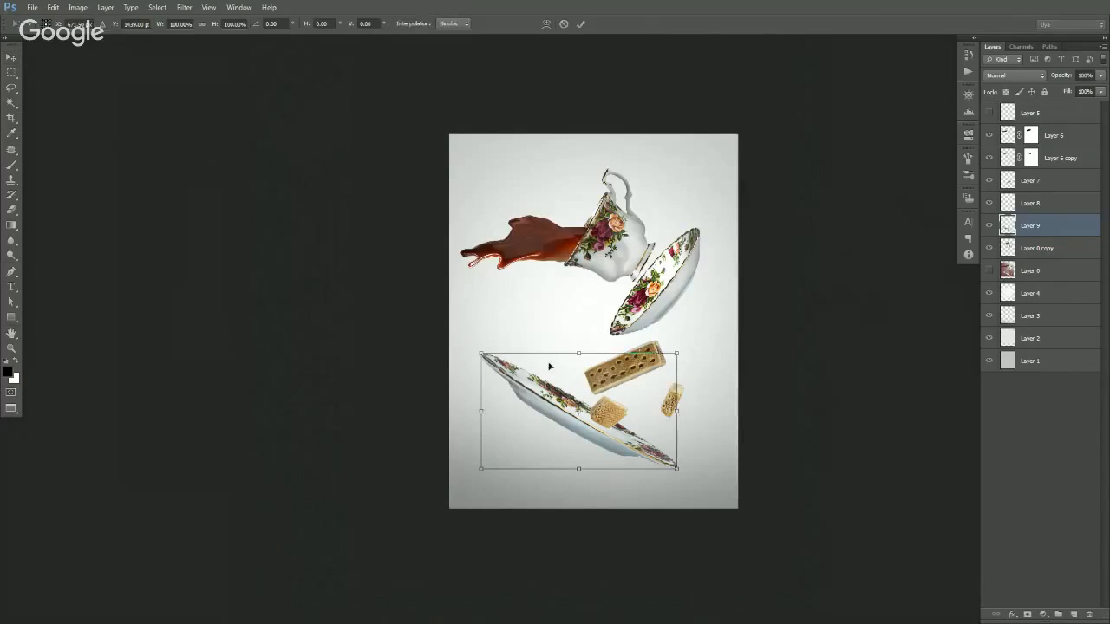
left_click_drag(676, 469, 699, 481)
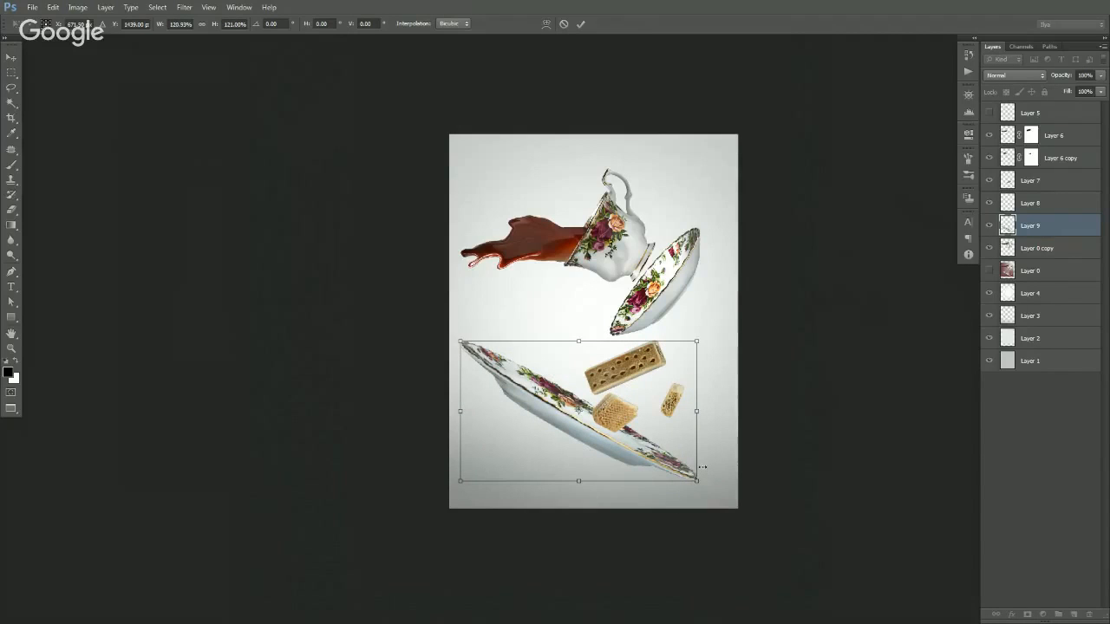
key("ctrl+z")
key("ctrl+z")
key("ctrl+z")
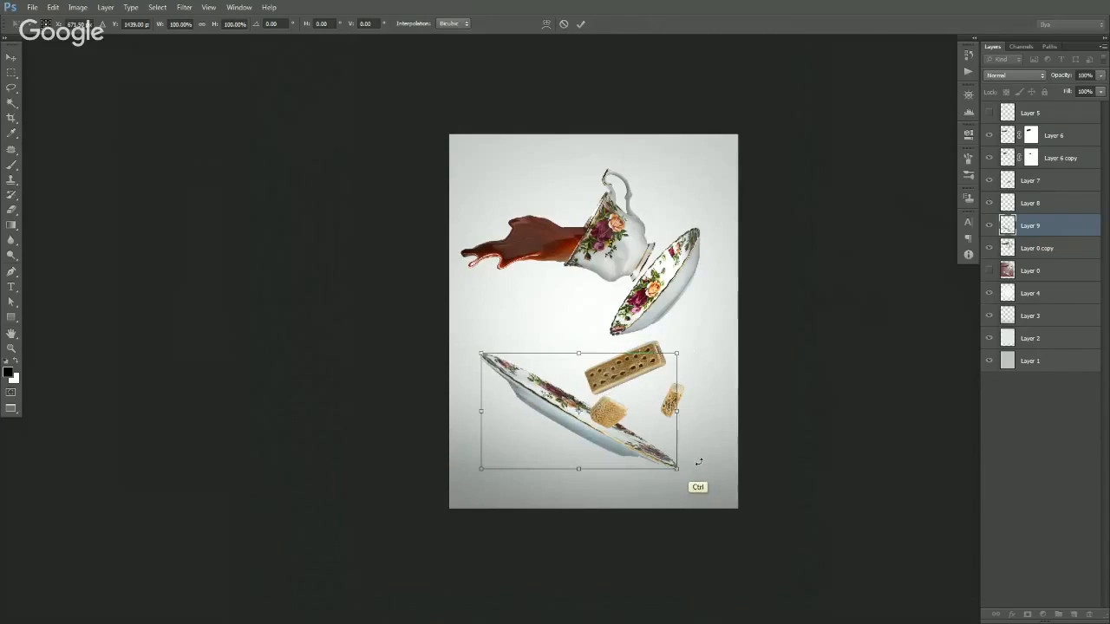
key("ctrl+z")
left_click_drag(696, 480, 692, 478)
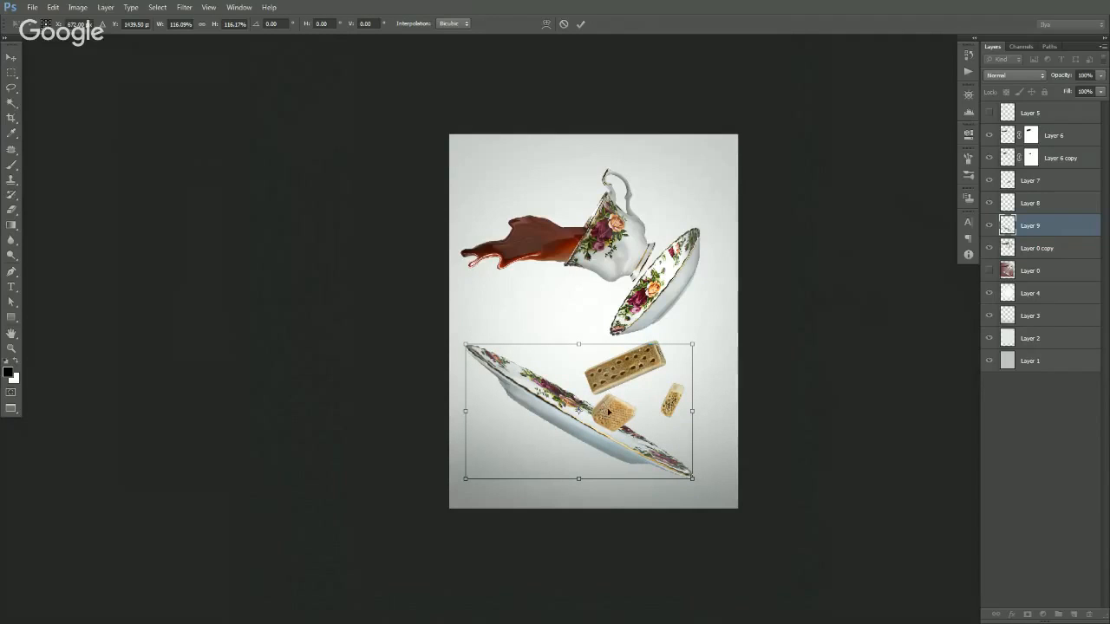
key("Return")
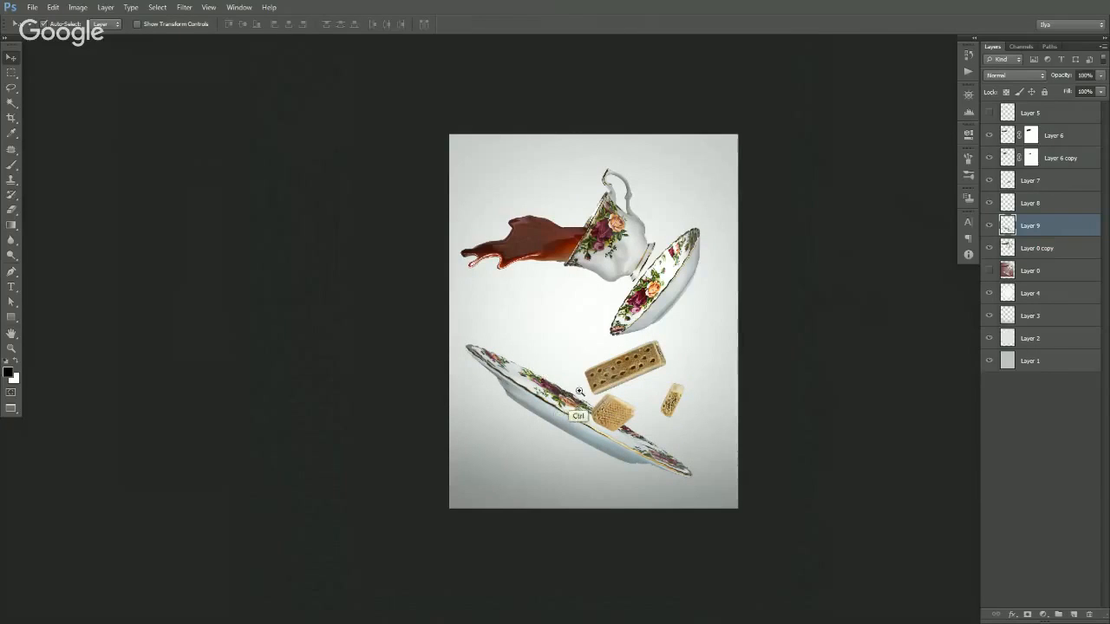
key("ctrl+0")
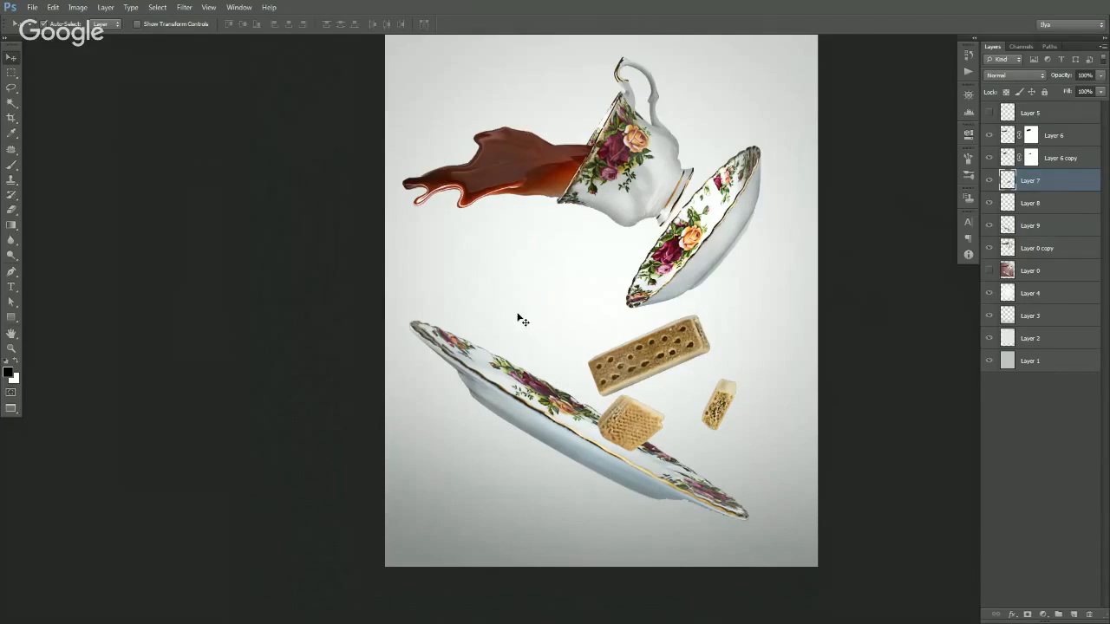
- Add a Selective Color adjustment above Layer 7 and clip it to the large biscuit
key("ctrl")
left_click(655, 360, "ctrl")
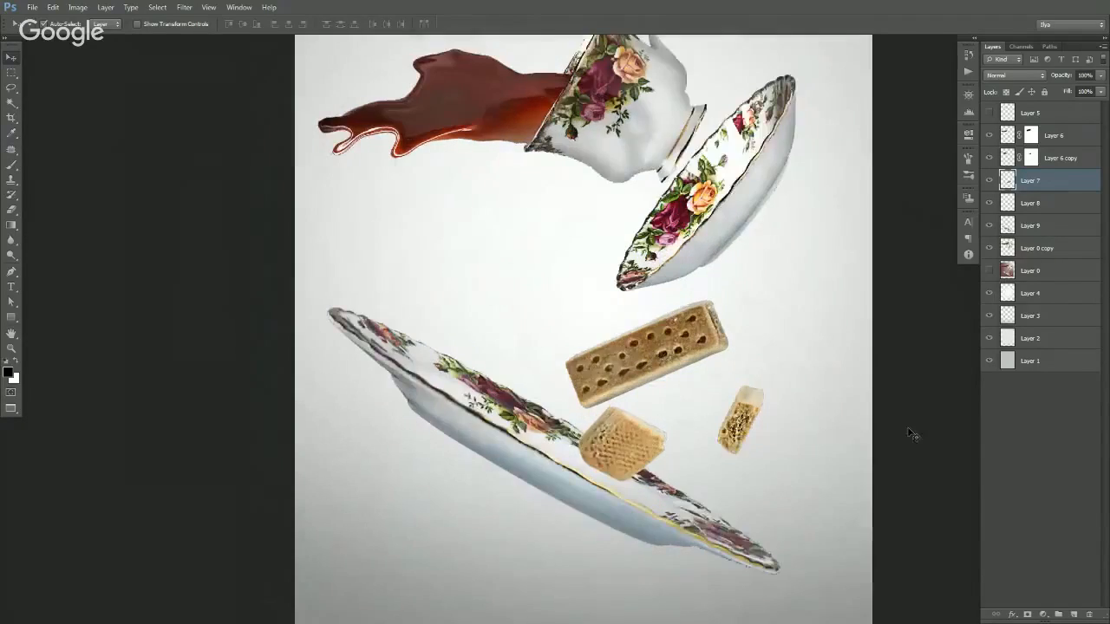
left_click(1047, 617)
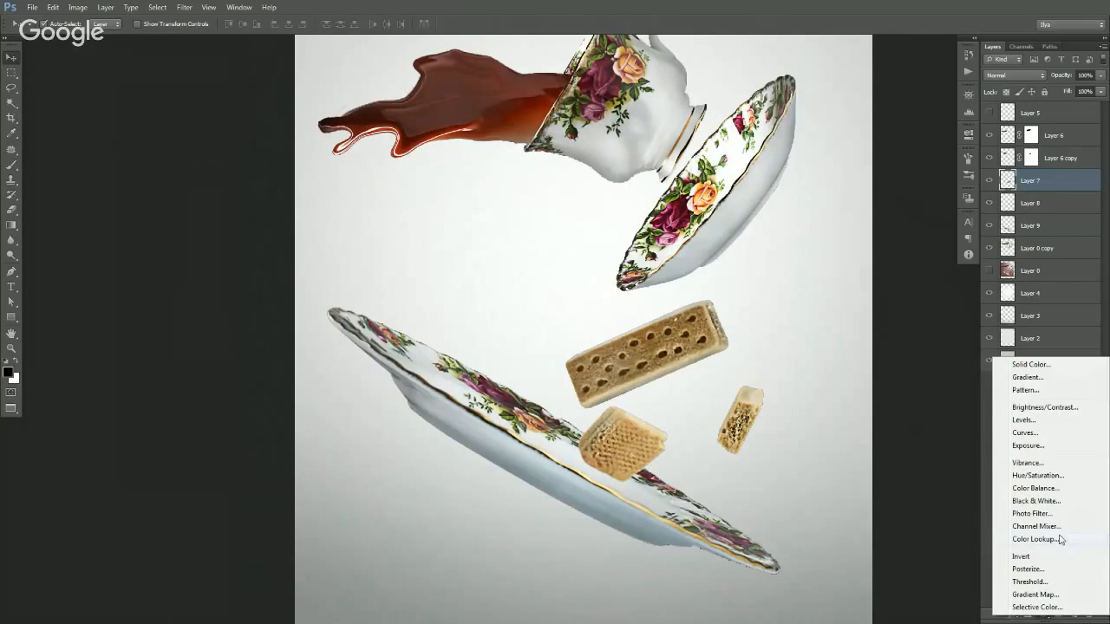
left_click(1037, 607)
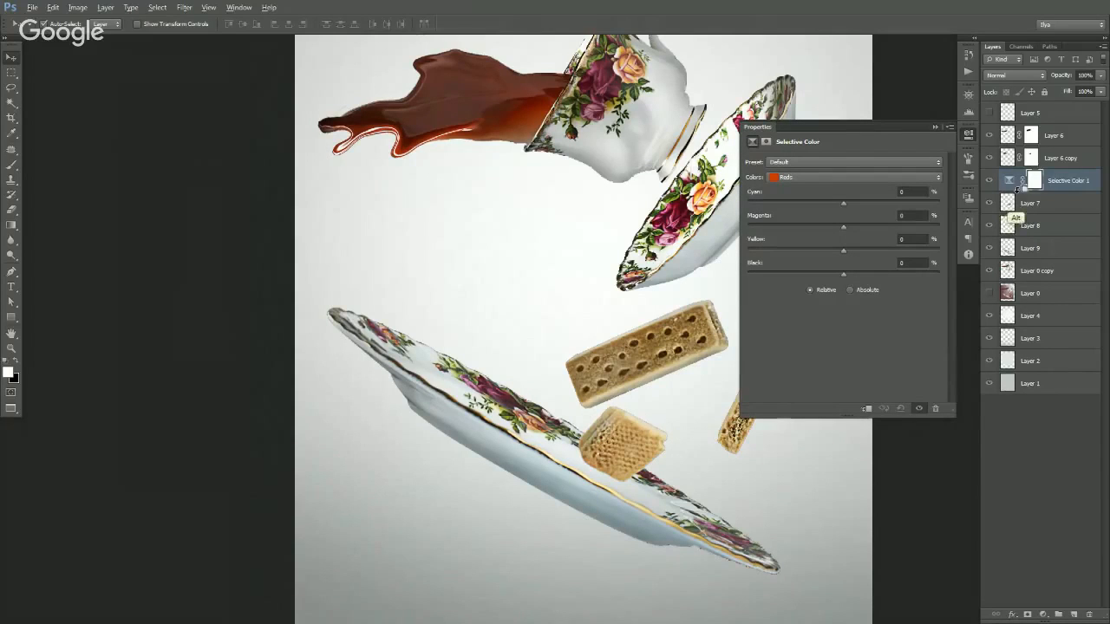
left_click(1013, 195, "alt")
- Set the large biscuit's Selective Color Neutrals to about Cyan -49, Magenta -2 and Yellow +8
left_click(816, 179)
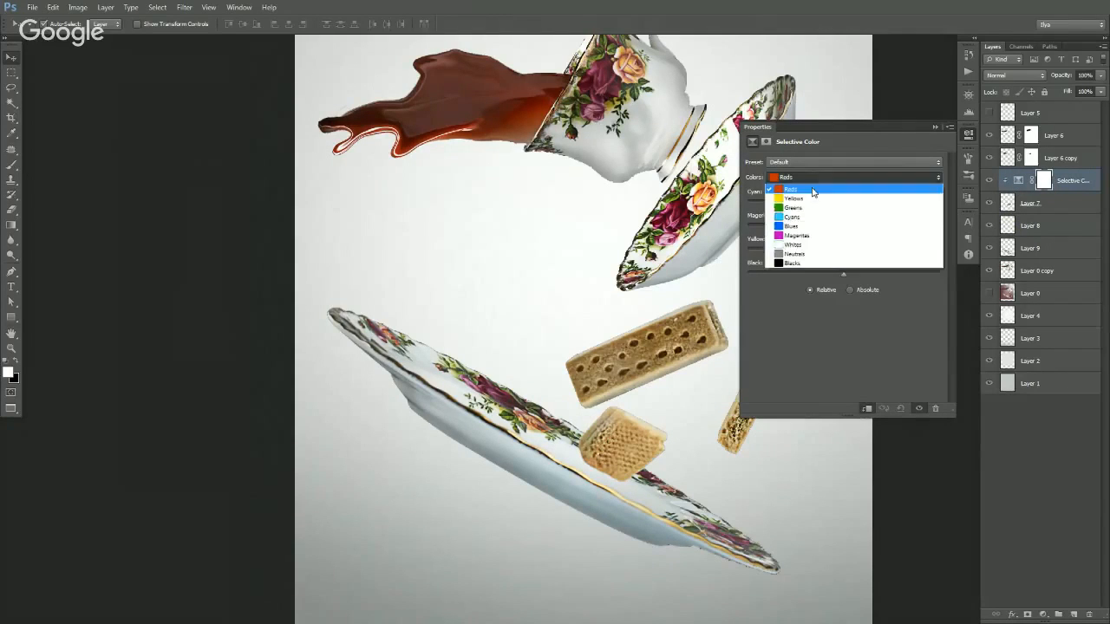
left_click(792, 253)
left_click_drag(801, 204, 817, 202)
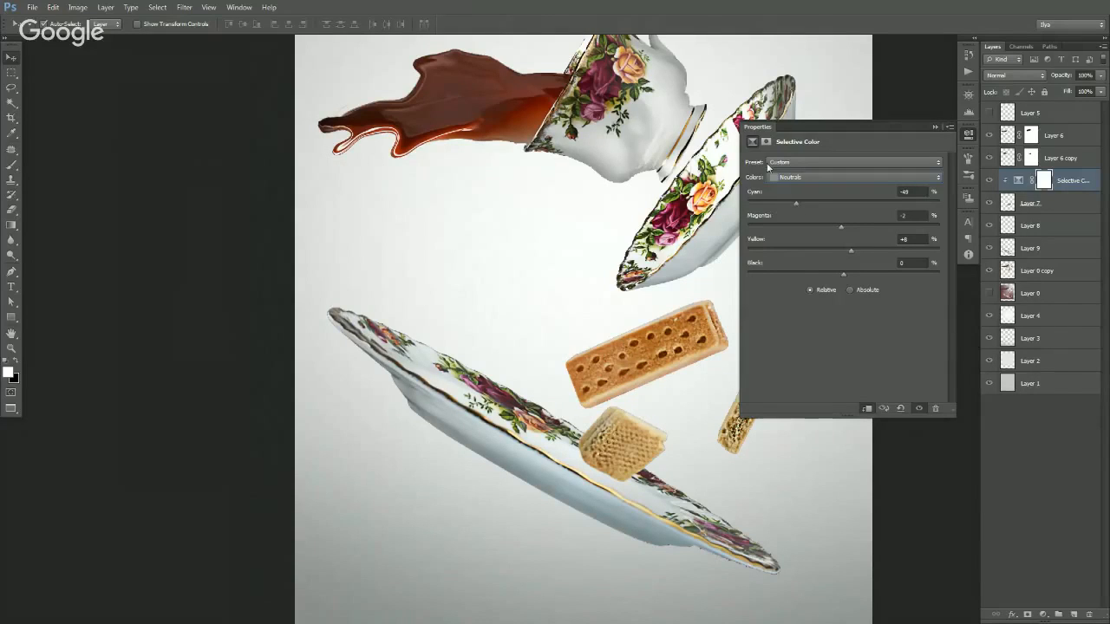
left_click(759, 128)
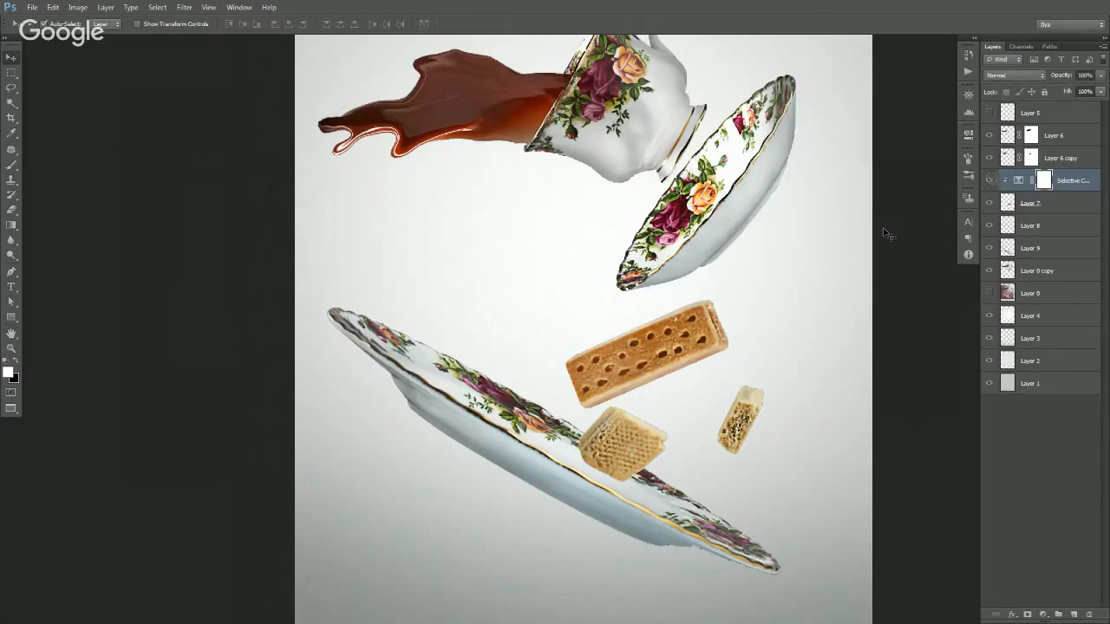
- Duplicate the Selective Color adjustment and clip the copy to the small biscuit piece on Layer 8
left_click(725, 303, "ctrl+alt")
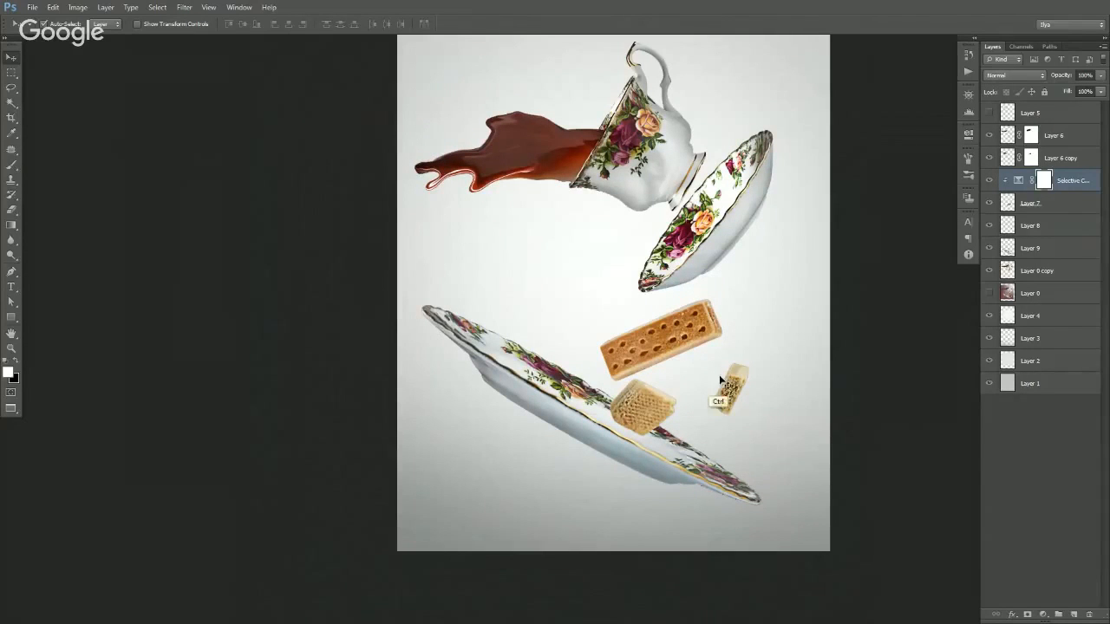
key("ctrl+j")
left_click_drag(1008, 181, 1017, 232)
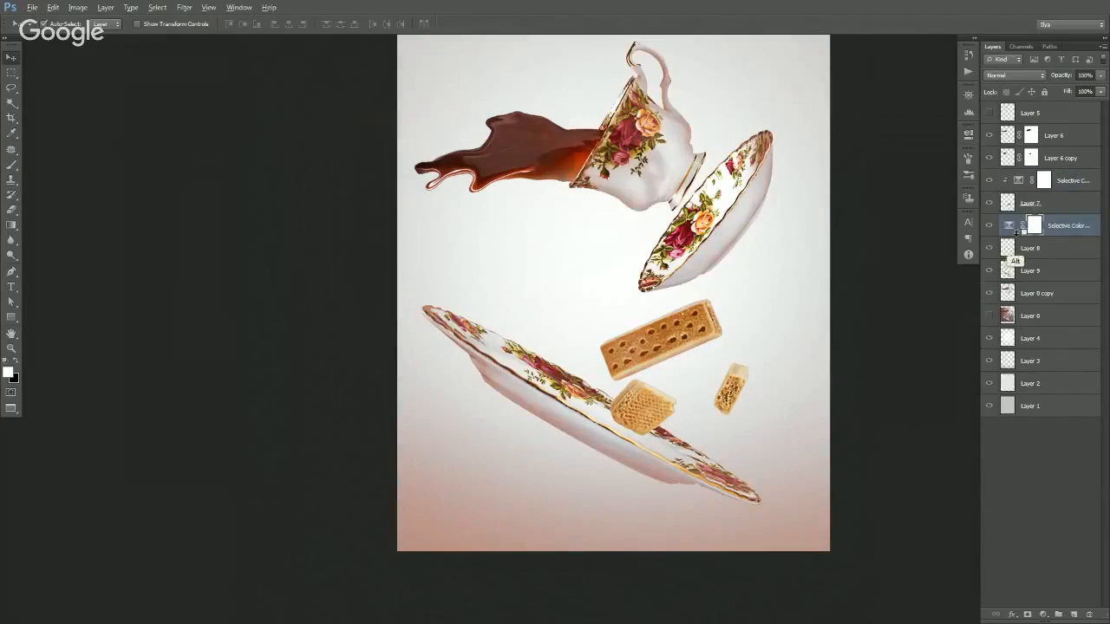
key("ctrl+alt+g")
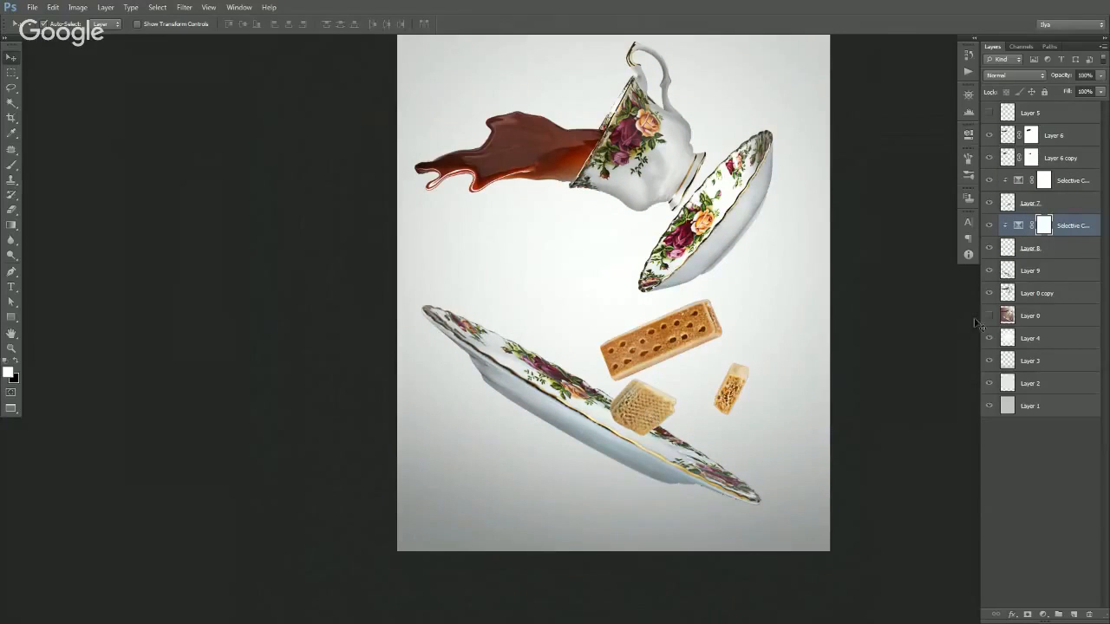
- Duplicate the Selective Color adjustment again and clip the copy to Layer 9 with the lower saucer
key("ctrl+j")
left_click_drag(1012, 227, 1018, 279)
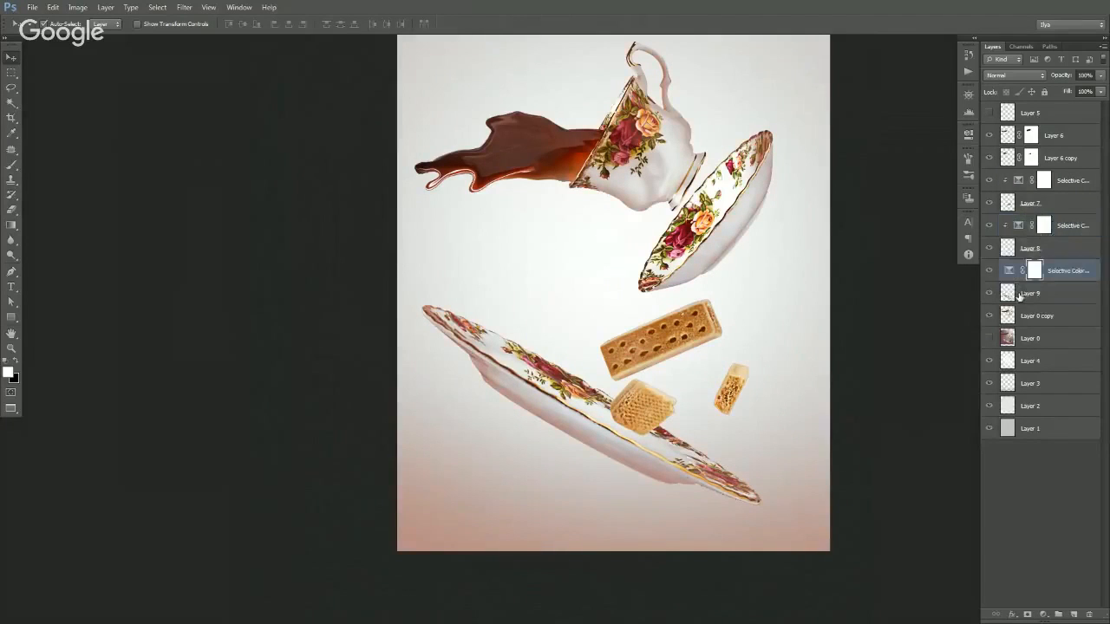
key("ctrl+alt+g")
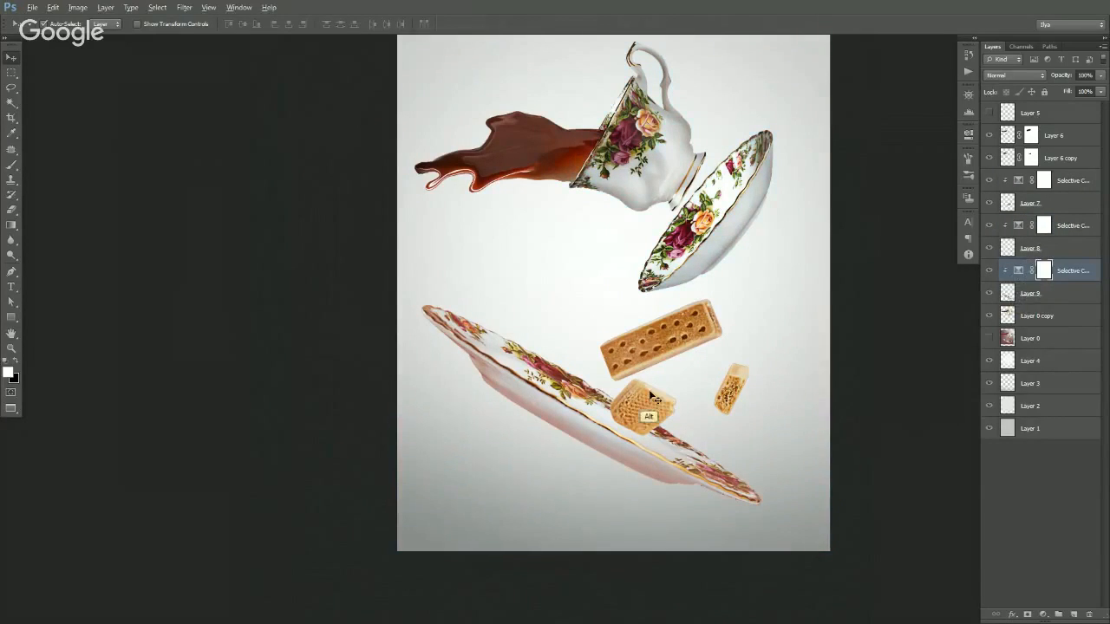
- Invert the mask of Layer 9's Selective Color adjustment and reveal the effect only over the biscuit chunk
key("ctrl+i")
key("e")
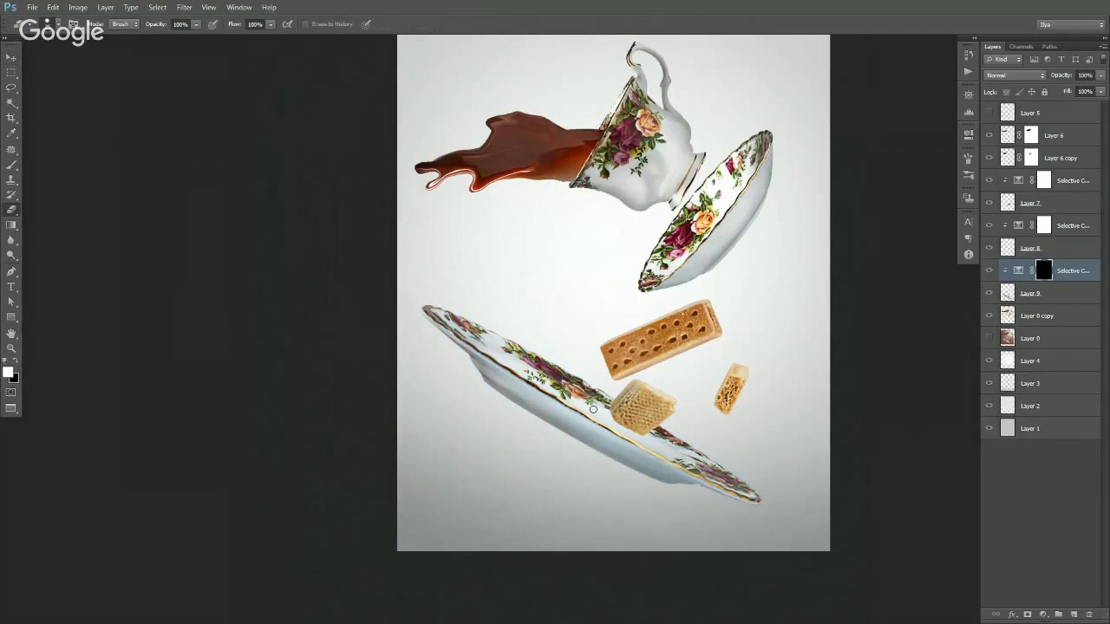
key("x")
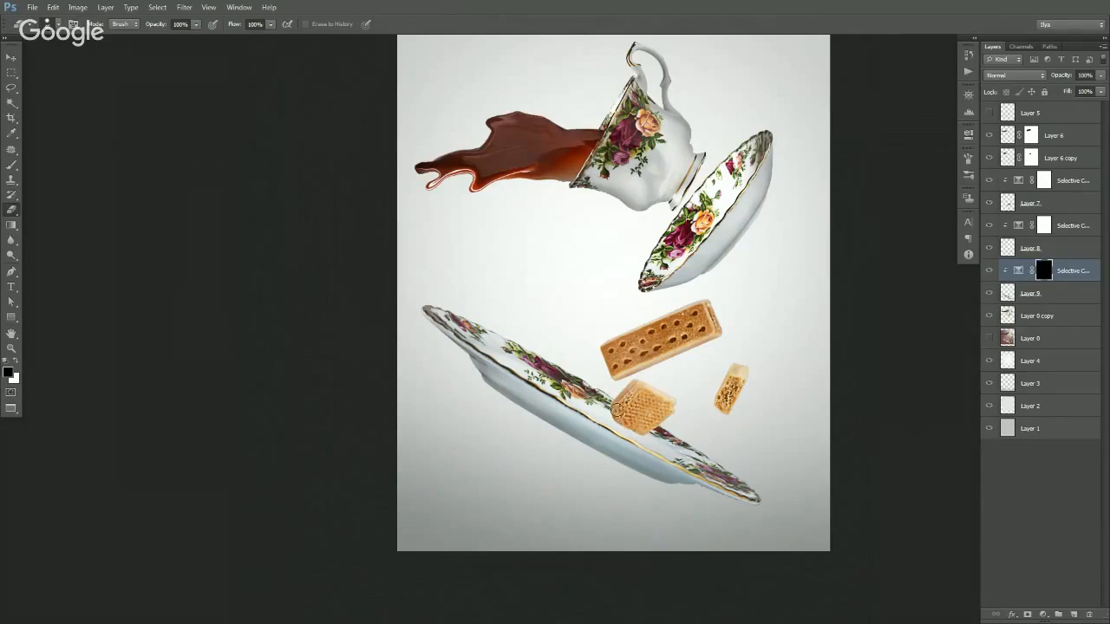
key("ctrl")
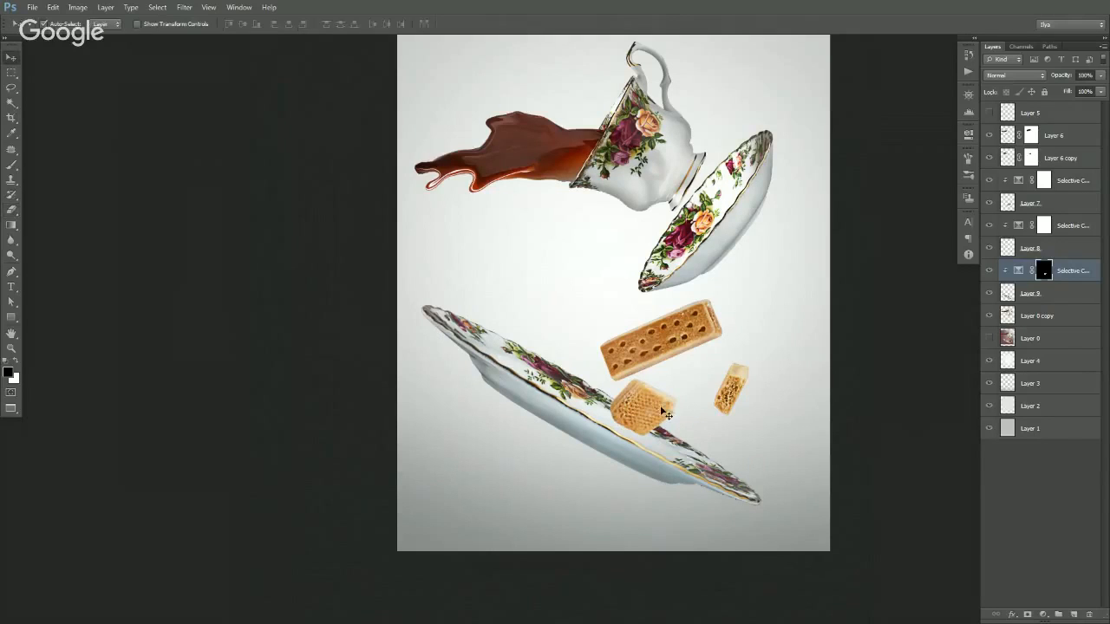
- Patch the white speck near the large biscuit's upper edge with a clean area of its surface
left_click(670, 353, "ctrl")
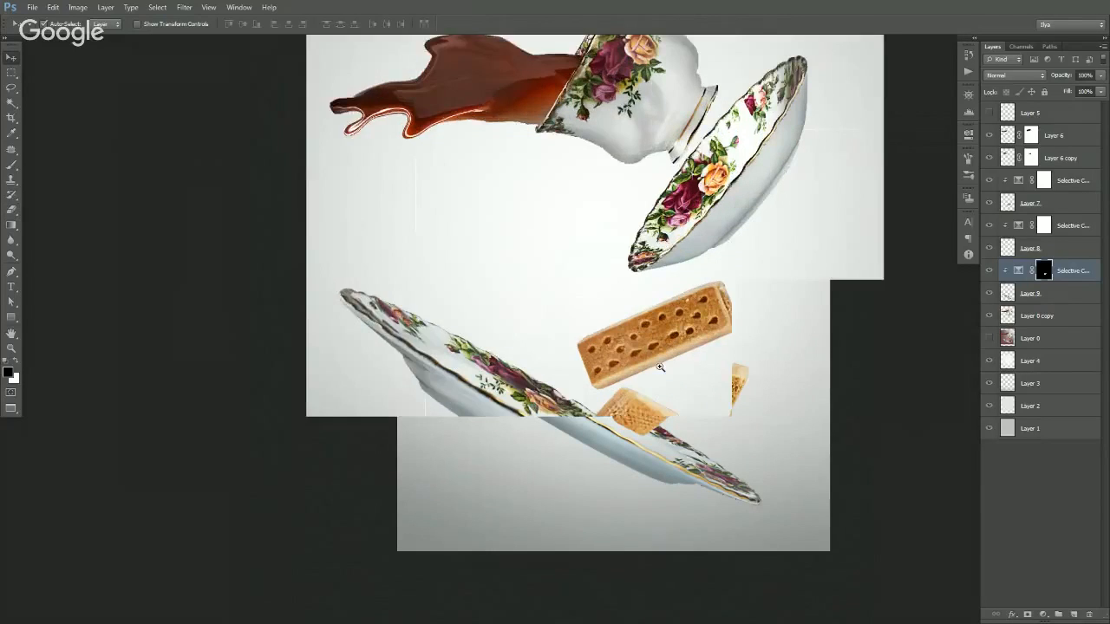
left_click(672, 364, "ctrl")
left_click(696, 318, "ctrl")
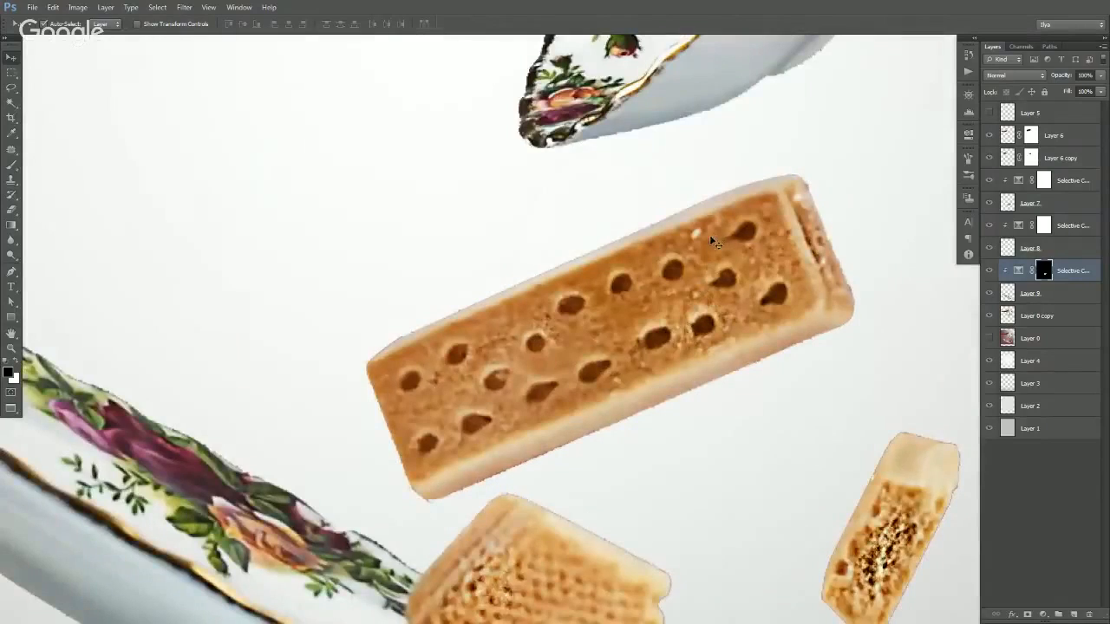
left_click(705, 243, "ctrl")
key("j")
mouse_move(702, 253)
left_mouse_down()
mouse_move(705, 229)
mouse_move(646, 304)
mouse_move(640, 347)
left_mouse_up()
key("ctrl+d")
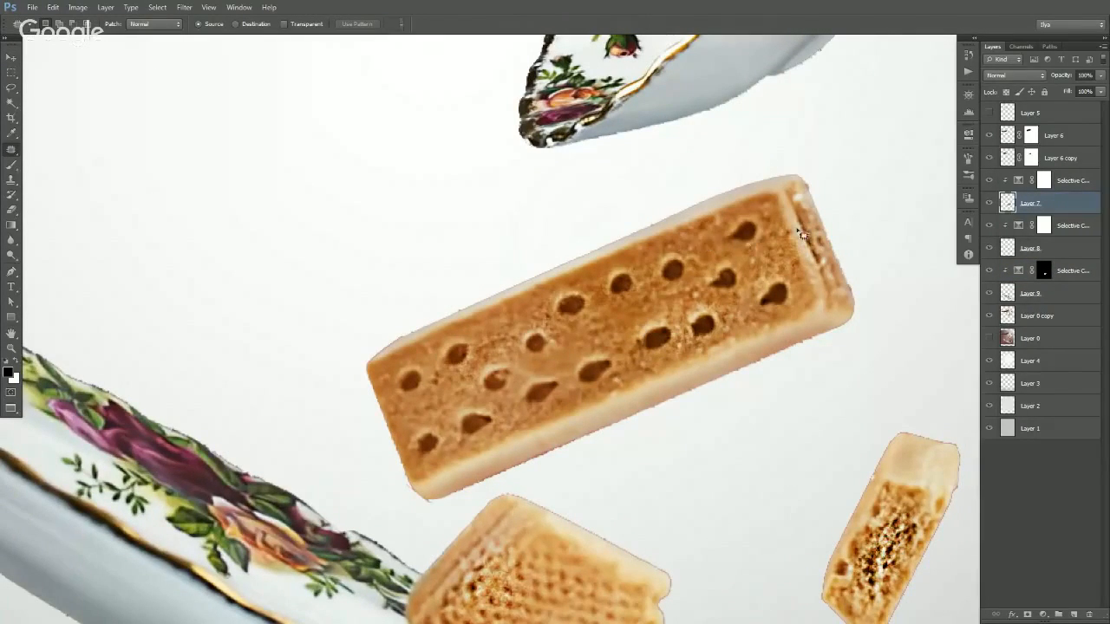
- Patch the light blemishes on the narrow end face of the large biscuit and clear the selection
left_click_drag(789, 193, 815, 233)
key("ctrl+d")
key("ctrl+d")
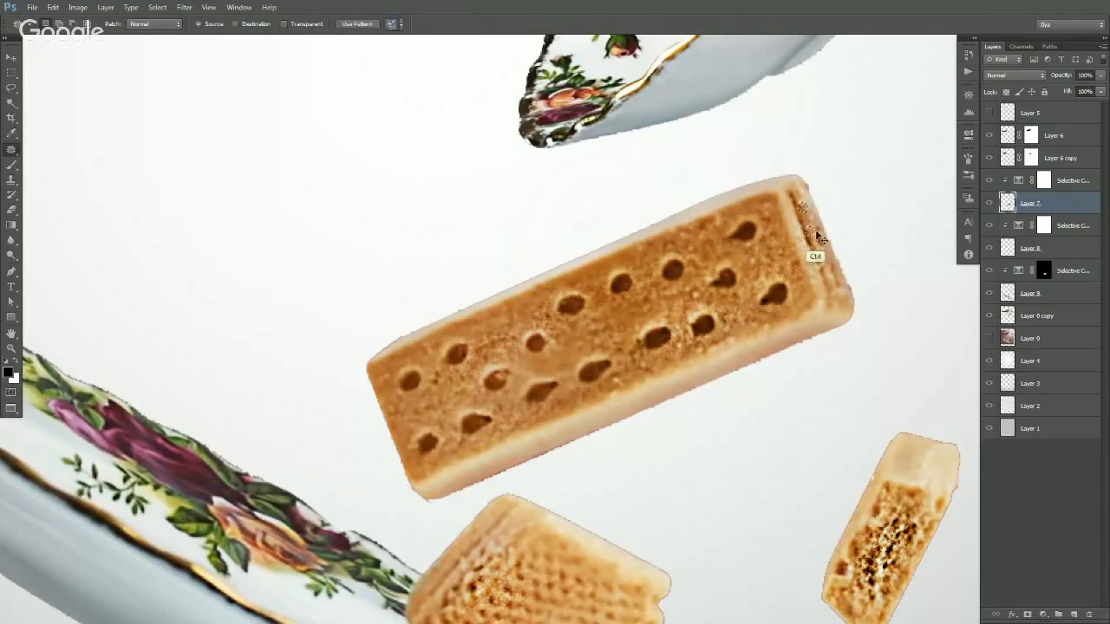
- Add a Curves adjustment clipped to the large biscuit on Layer 7
left_click(773, 279, "ctrl+alt")
left_click(749, 324, "ctrl+alt")
left_click(747, 336, "ctrl+alt")
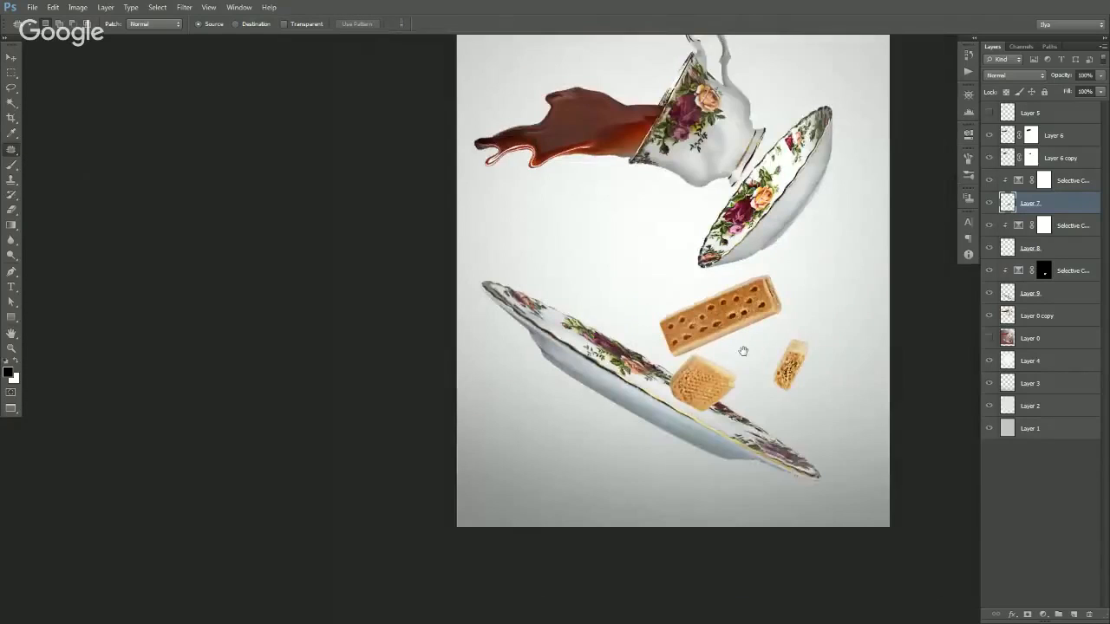
left_click_drag(743, 350, 686, 384)
key("v")
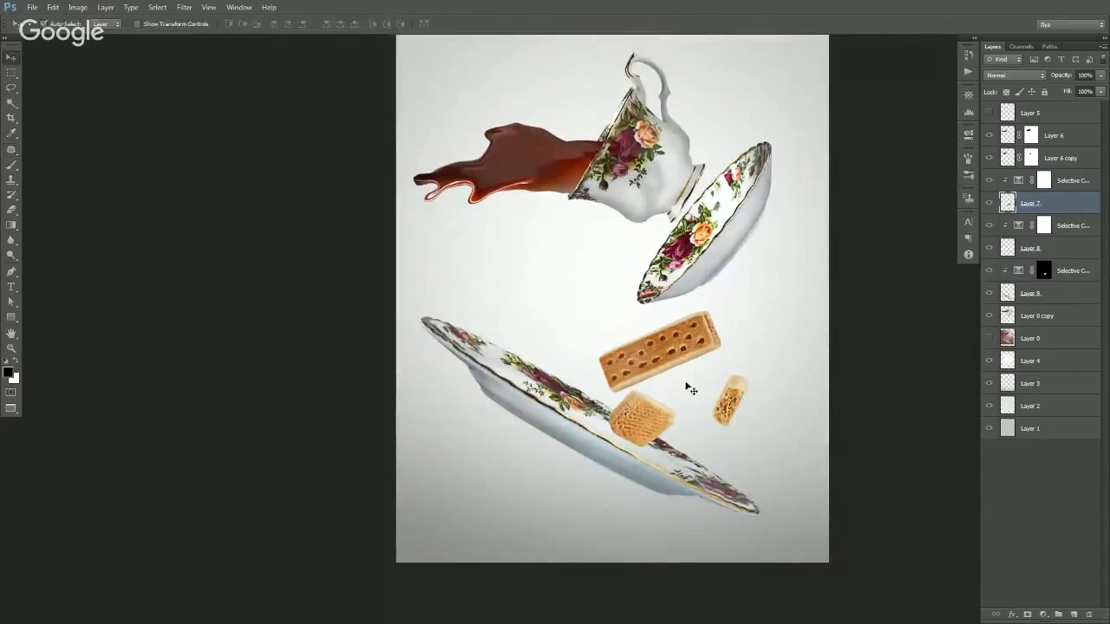
left_click(1043, 614)
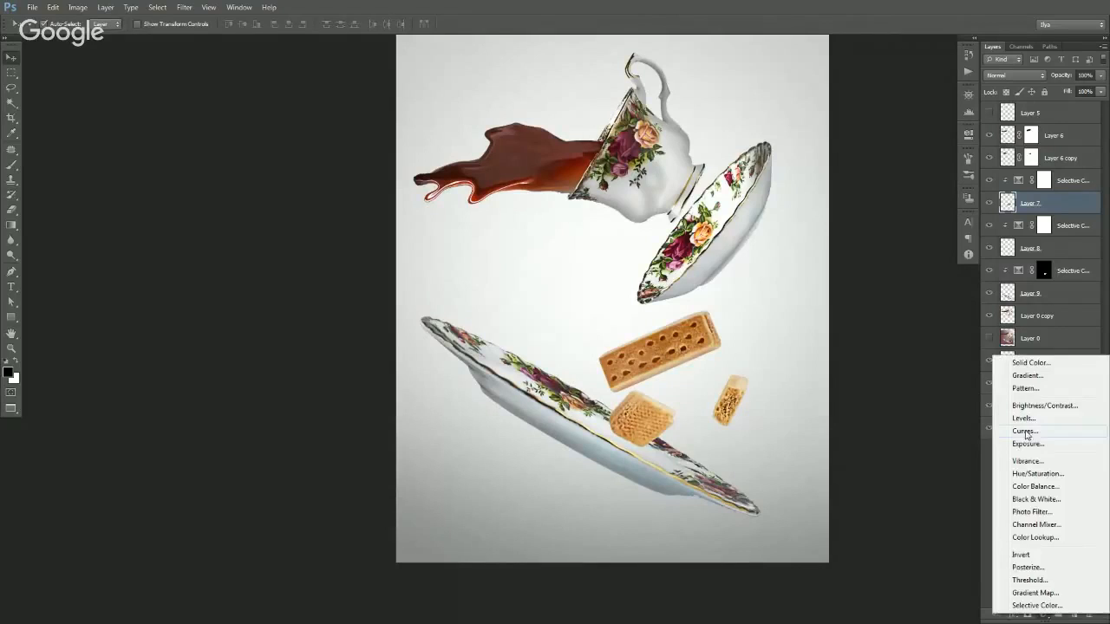
left_click(1024, 431)
- Raise the large biscuit's contrast in Curves: white point input 233, black point moved slightly inward, midtones lifted slightly
left_click_drag(840, 276, 840, 261)
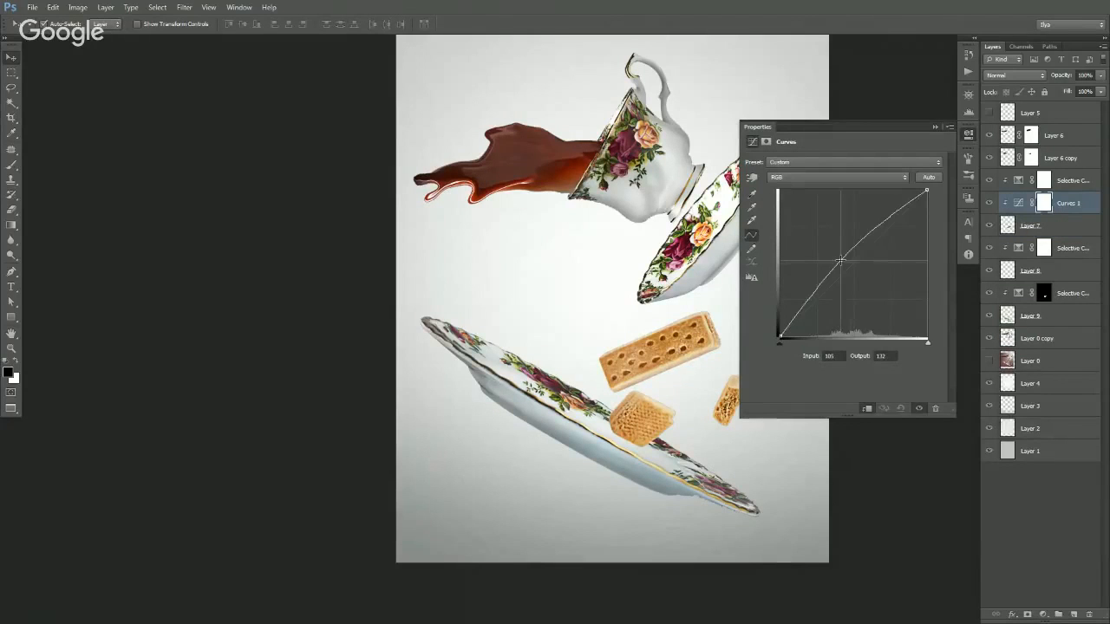
key("ctrl+z")
mouse_move(926, 190)
left_mouse_down()
mouse_move(899, 180)
mouse_move(912, 178)
left_mouse_up()
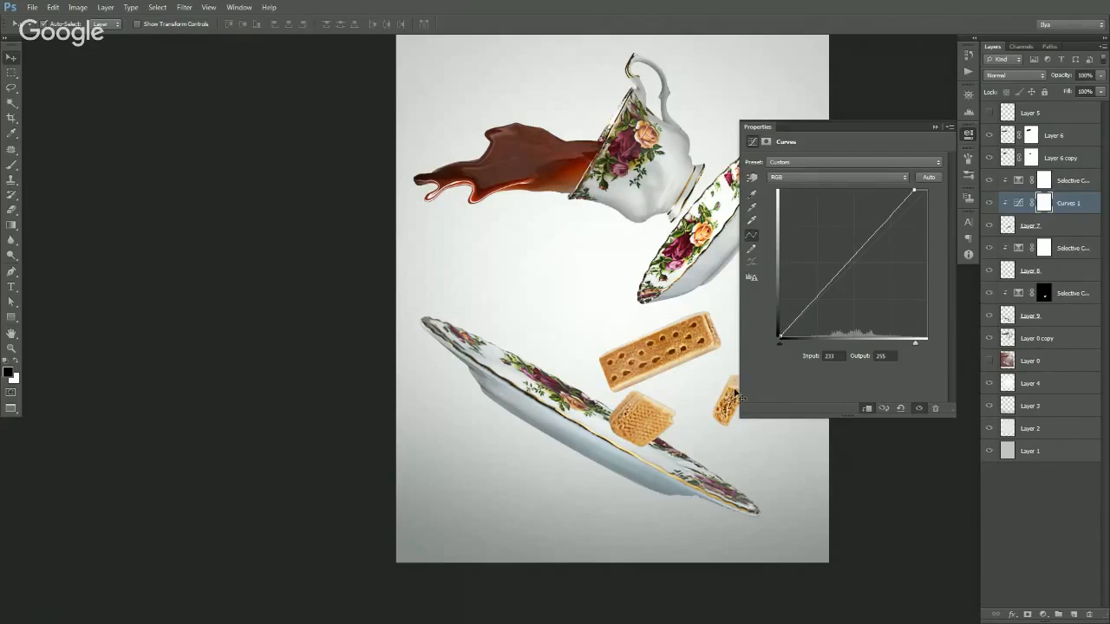
left_click_drag(781, 335, 789, 348)
left_click_drag(845, 271, 845, 263)
left_click(751, 129)
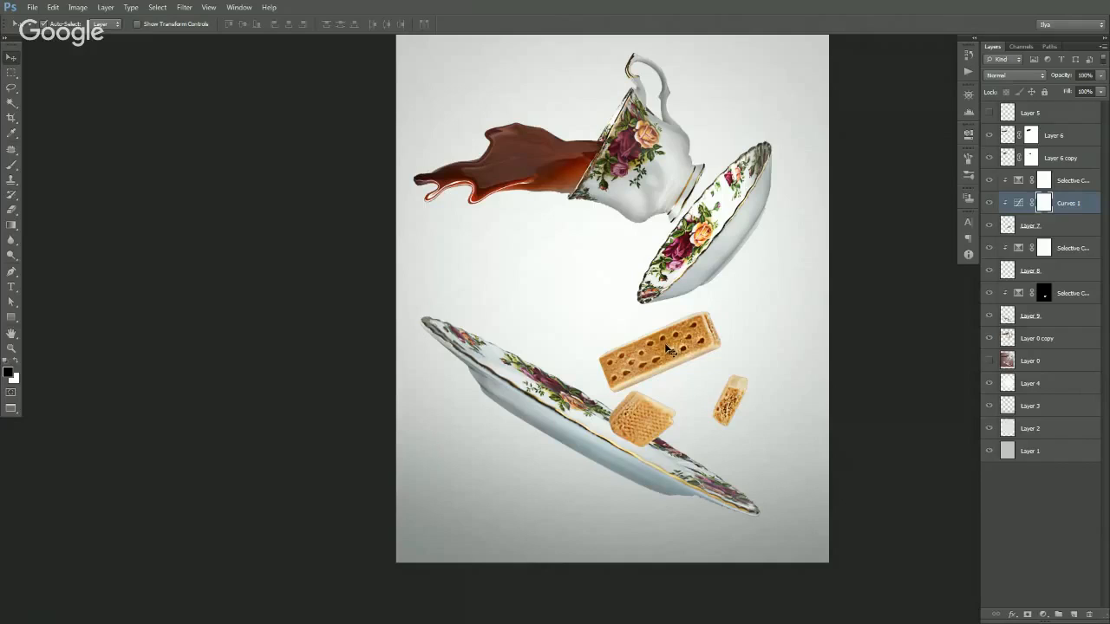
left_click_drag(687, 327, 674, 358)
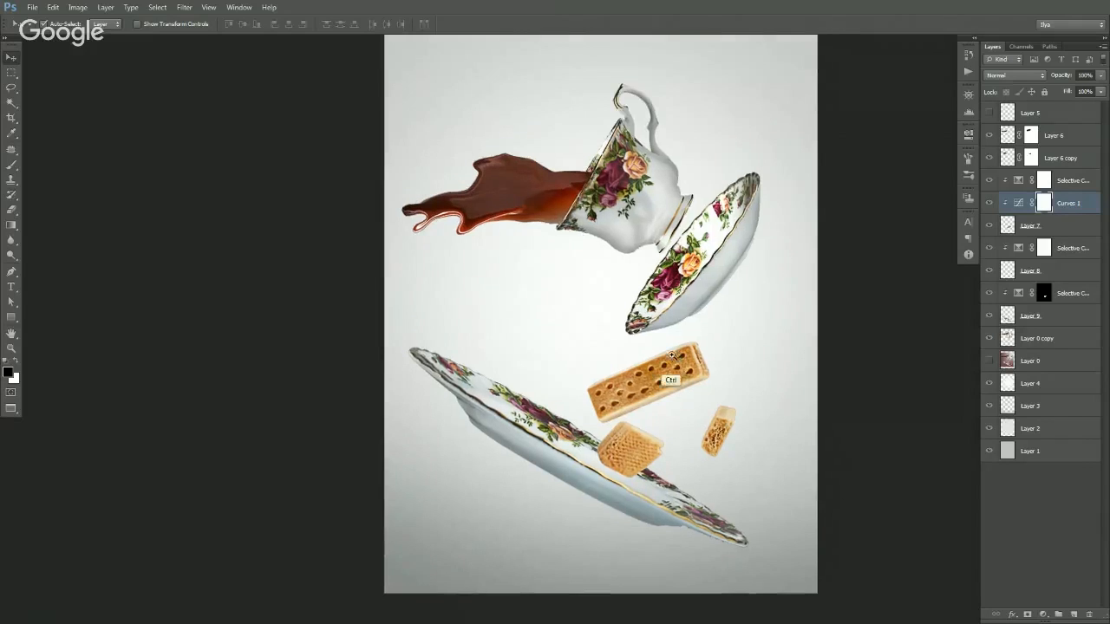
left_click(670, 364, "ctrl+alt")
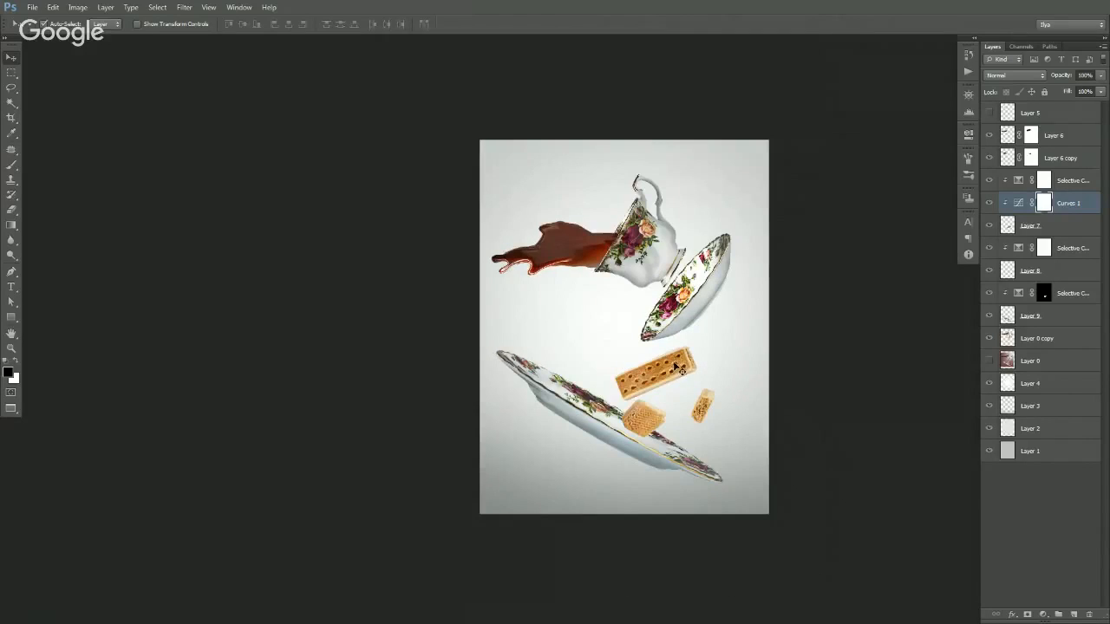
left_click(675, 364, "ctrl")
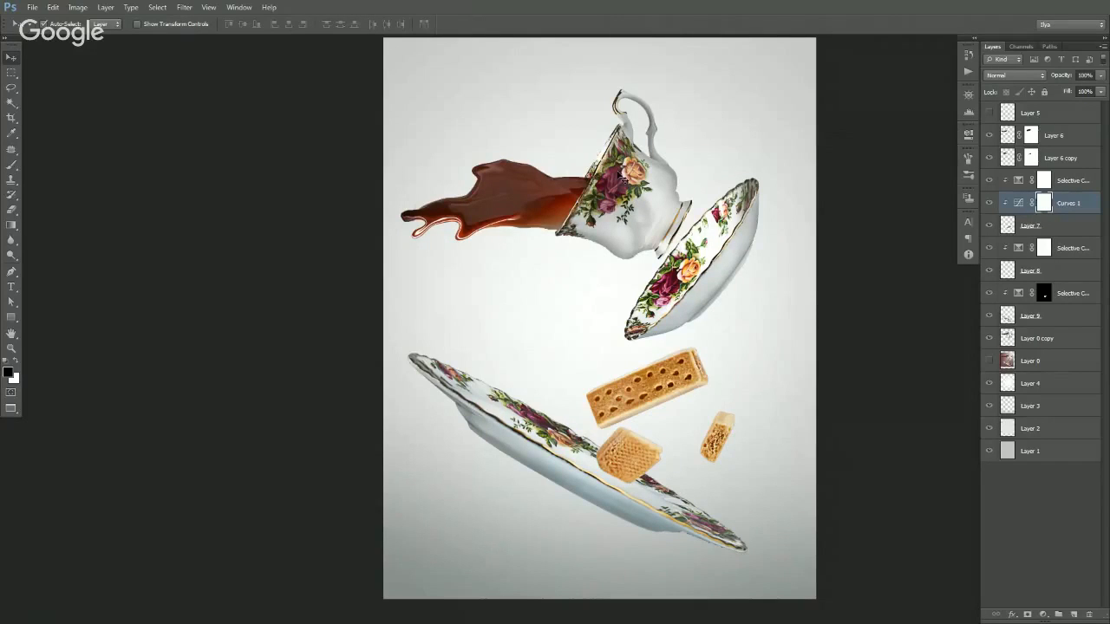
left_click(635, 237, "ctrl+alt")
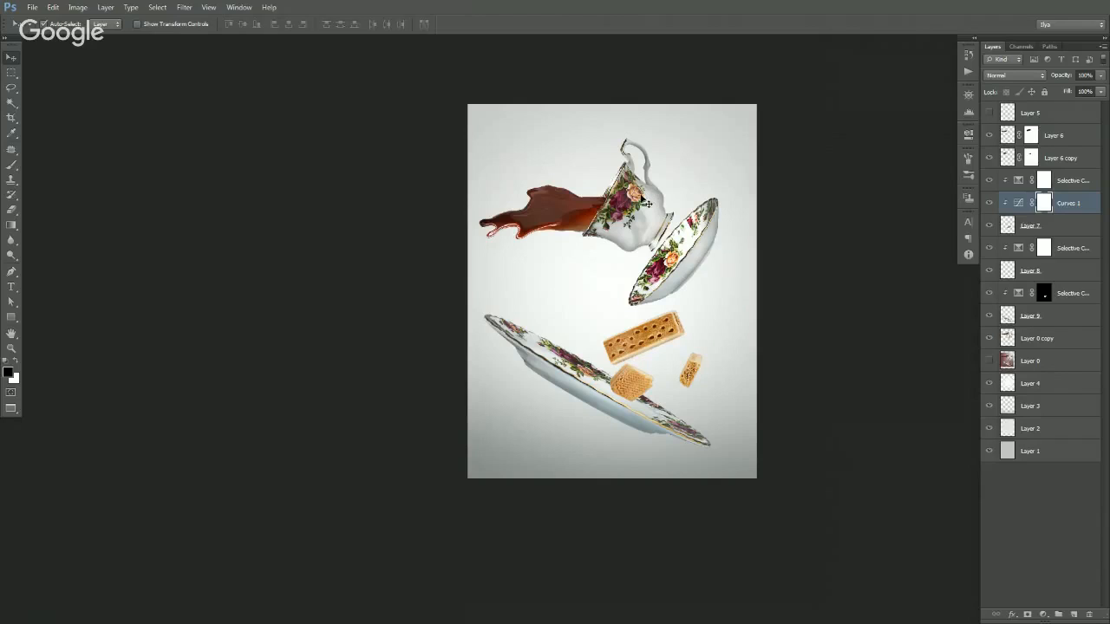
scroll(631, 220, "up", 1)
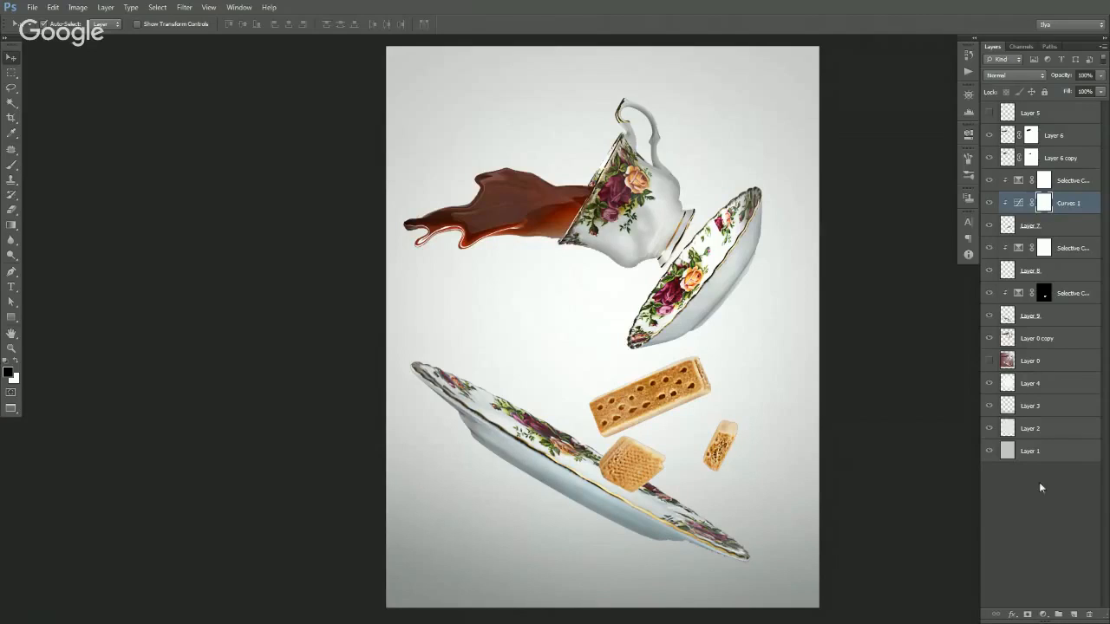
- Add a Hue/Saturation adjustment above Layer 6 and shift the hue to about -76
left_click(1048, 137)
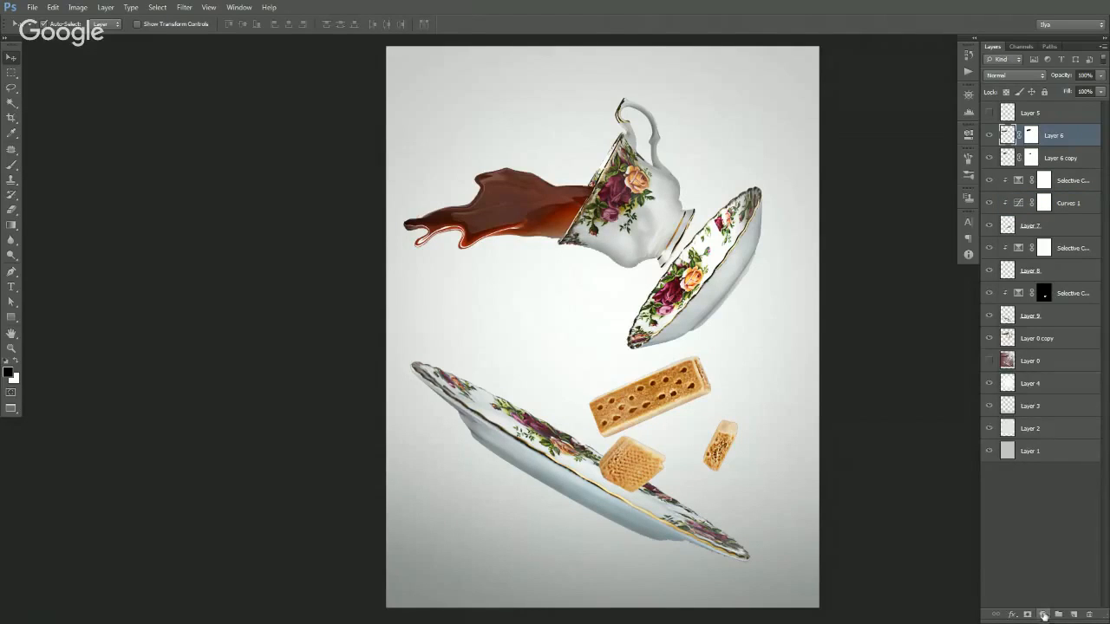
left_click(1044, 615)
left_click(1022, 474)
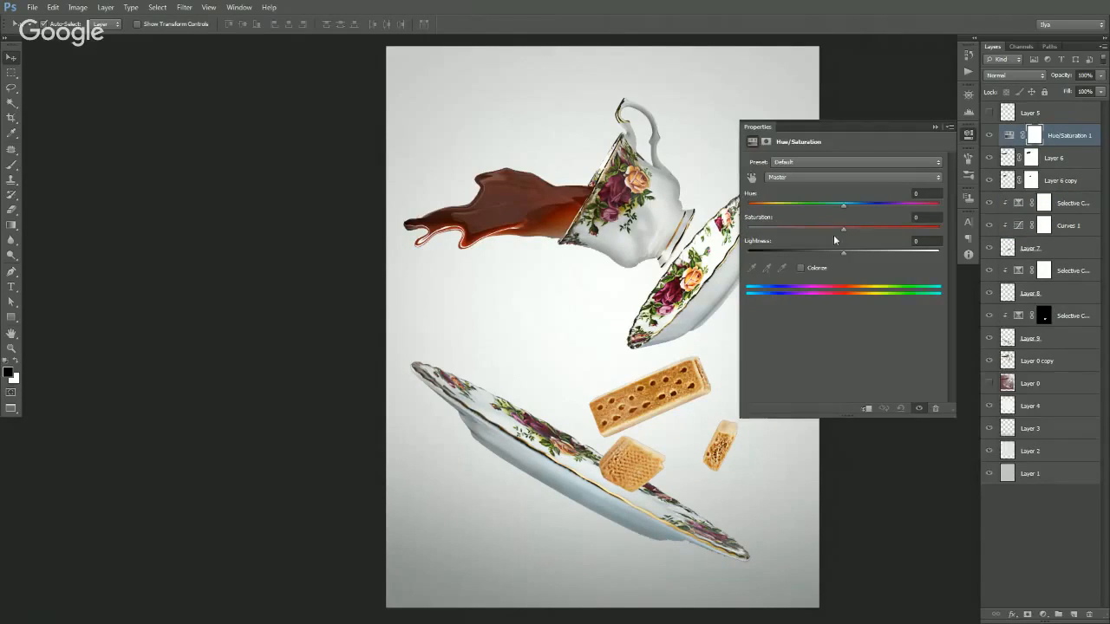
mouse_move(841, 203)
left_mouse_down()
mouse_move(744, 223)
mouse_move(940, 208)
mouse_move(793, 220)
mouse_move(888, 214)
mouse_move(842, 217)
left_mouse_up()
left_click_drag(820, 219, 787, 227)
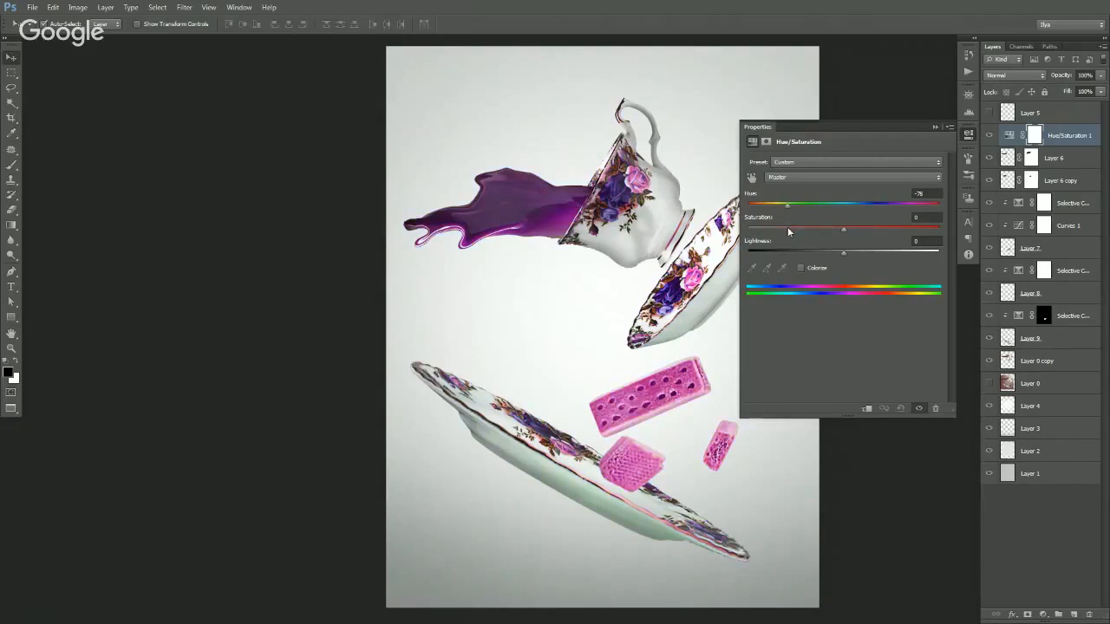
left_click(757, 130)
- Invert the Hue/Saturation mask and reveal the hue shift only over the red roses on the cup and saucers
key("ctrl+i")
key("b")
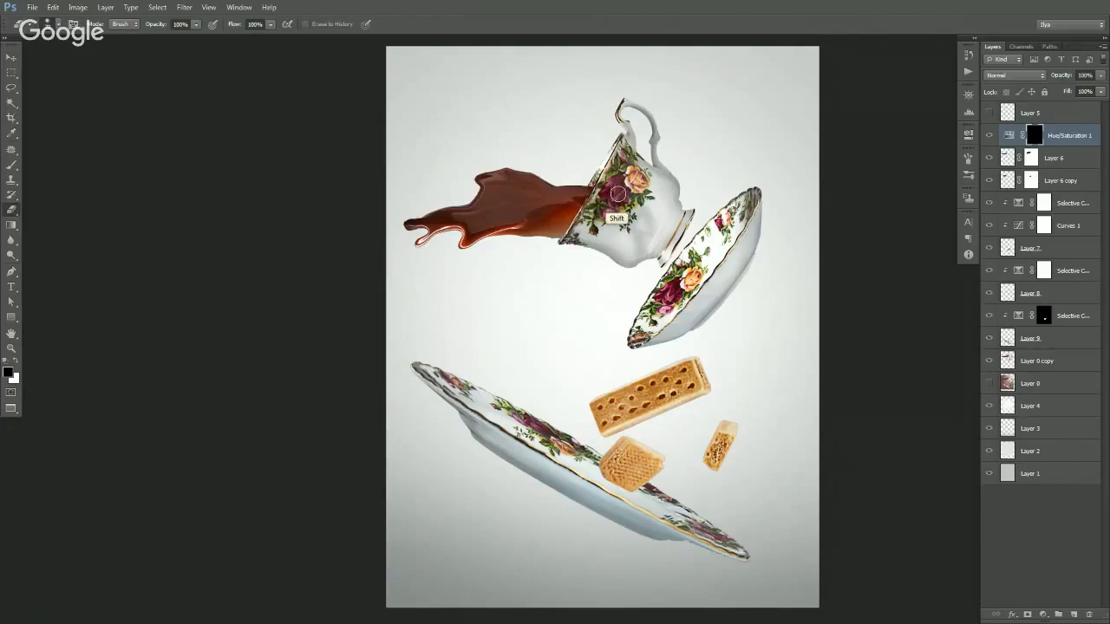
mouse_move(614, 189)
left_mouse_down()
mouse_move(610, 204)
mouse_move(618, 196)
left_mouse_up()
mouse_move(665, 299)
left_mouse_down()
mouse_move(663, 313)
mouse_move(674, 291)
left_mouse_up()
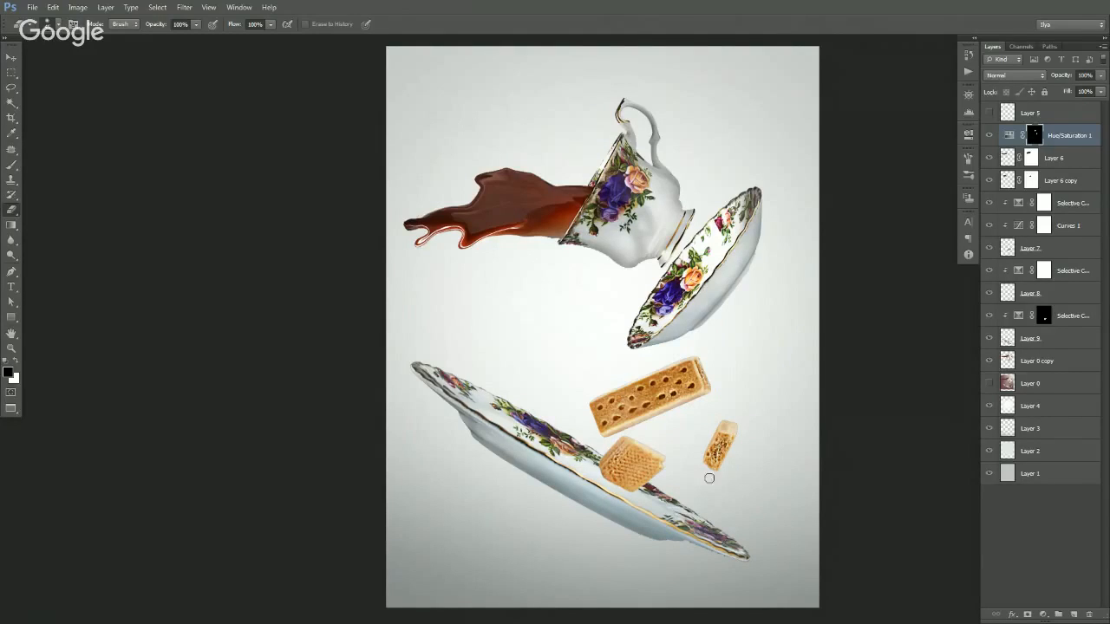
left_click_drag(608, 212, 636, 179)
key("ctrl+z")
left_click(594, 272, "ctrl+alt")
left_click(593, 299, "ctrl+alt")
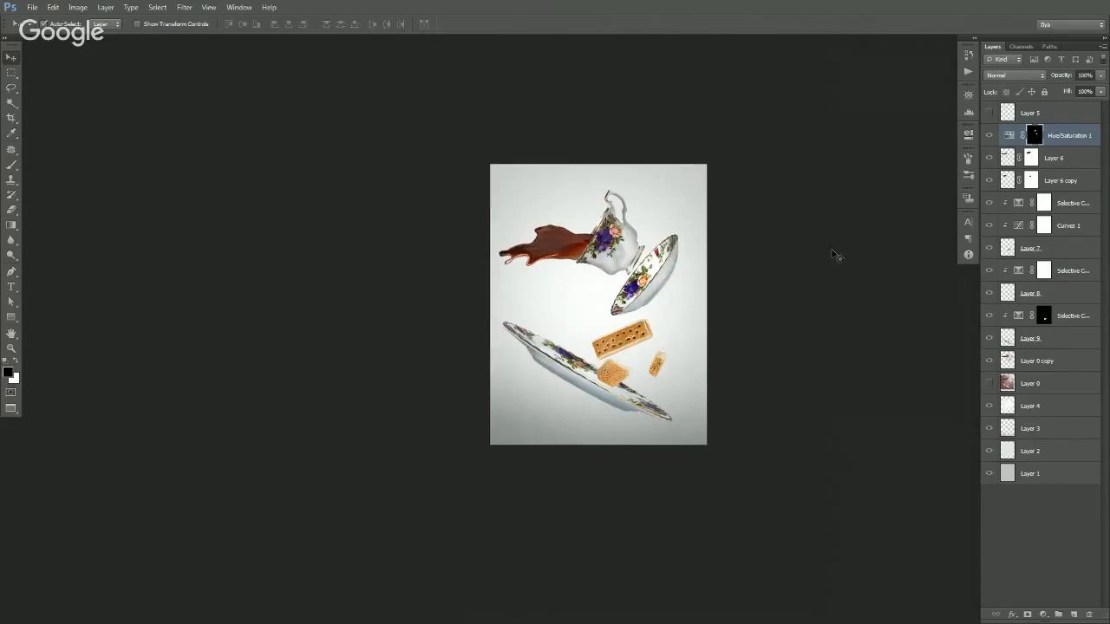
- Compare the recoloured roses with the adjustment off and on, and lower the Hue/Saturation adjustment's saturation to about -22
left_click(987, 140)
left_click(988, 140)
left_click(581, 321, "ctrl")
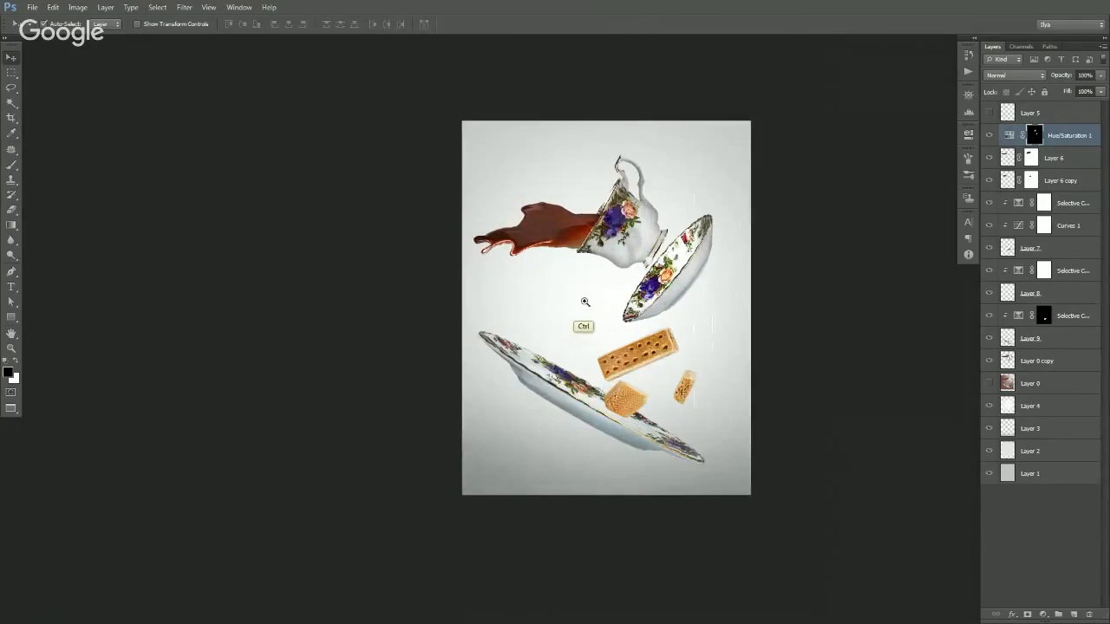
left_click(582, 322, "ctrl")
double_click(1006, 138)
left_click(822, 228)
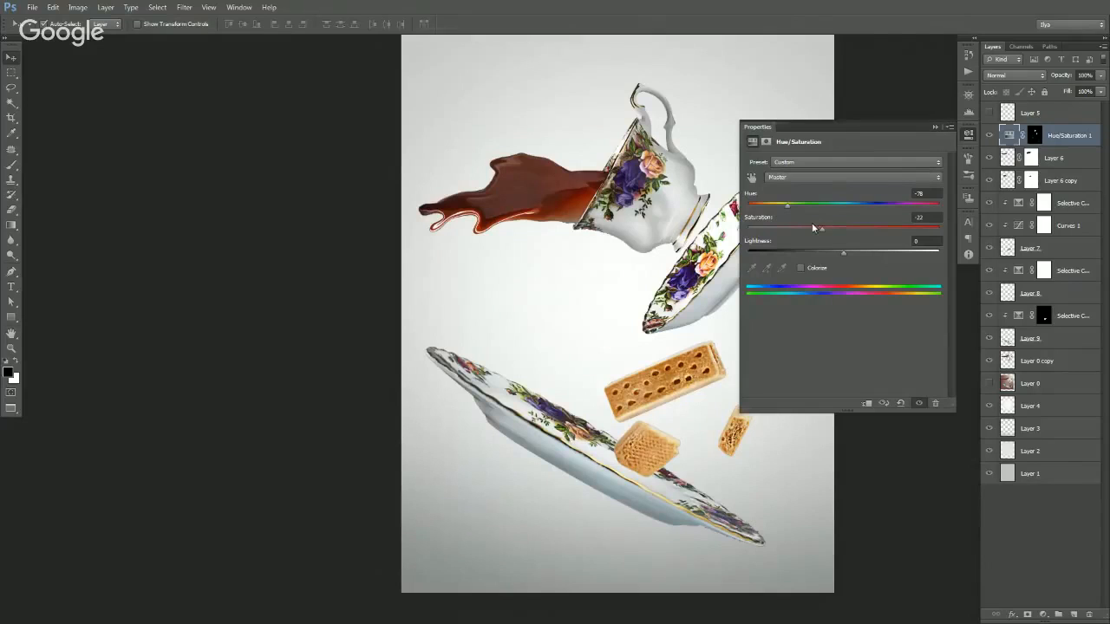
left_click(762, 128)
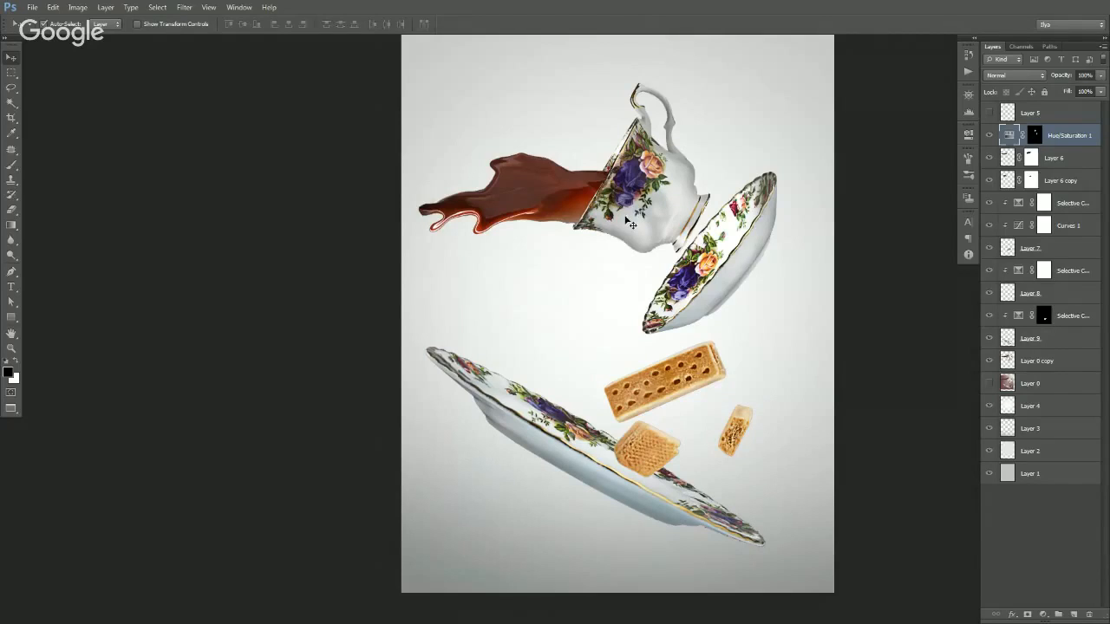
- Hide the Hue/Saturation adjustment and outline the large red rose on the teacup with a freehand lasso selection
scroll(630, 224, "up", 1)
key("l")
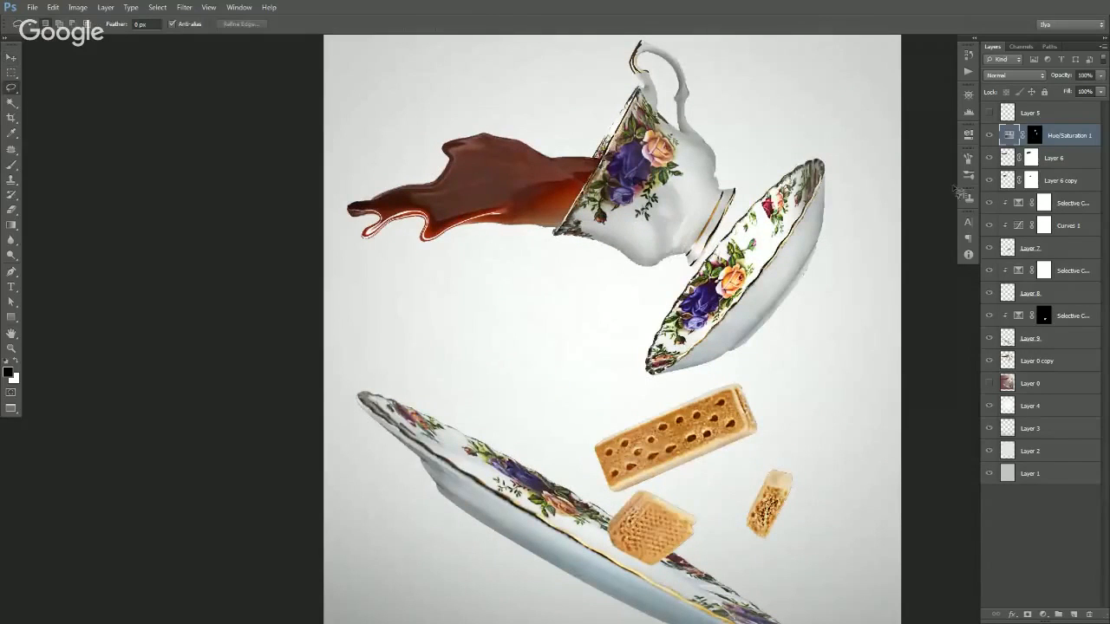
left_click(989, 135)
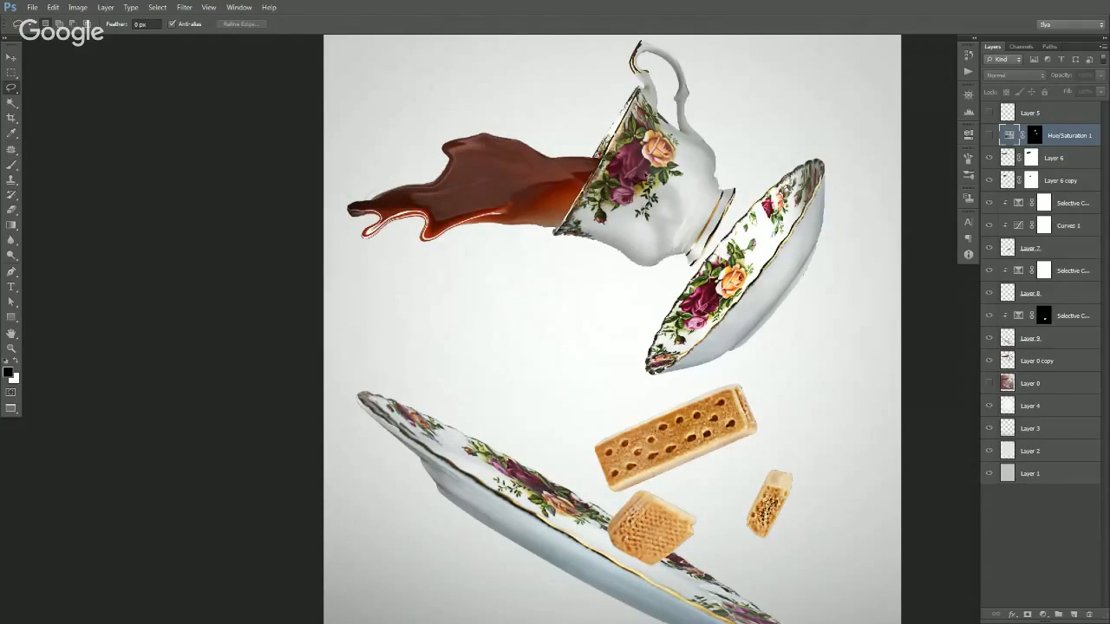
scroll(637, 172, "up", 1)
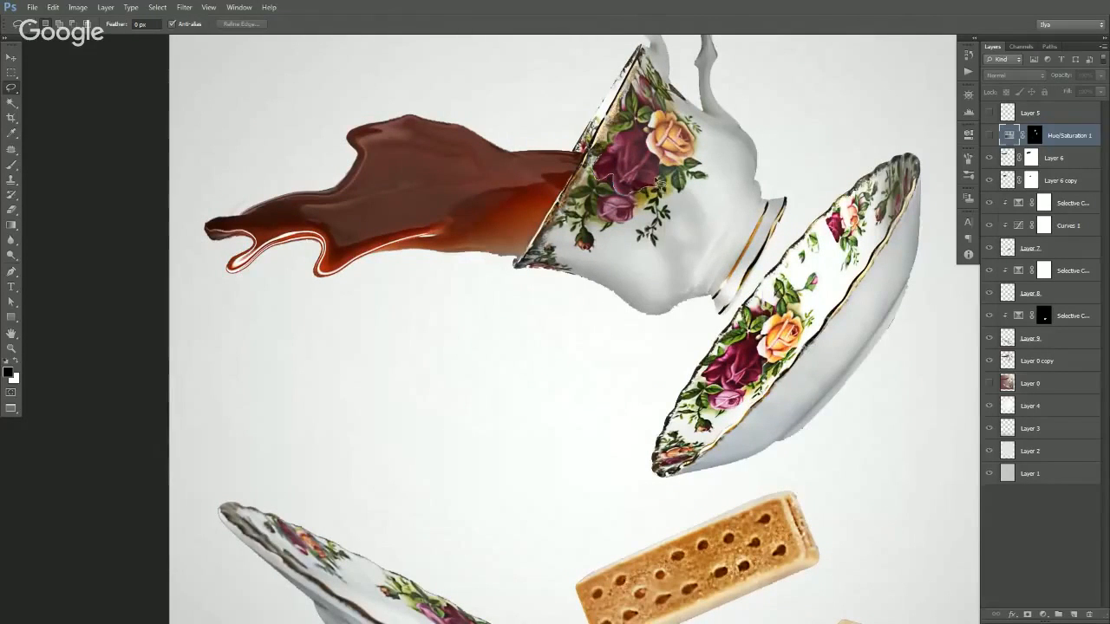
mouse_move(648, 149)
left_mouse_down()
mouse_move(654, 180)
mouse_move(598, 178)
left_mouse_up()
key("v")
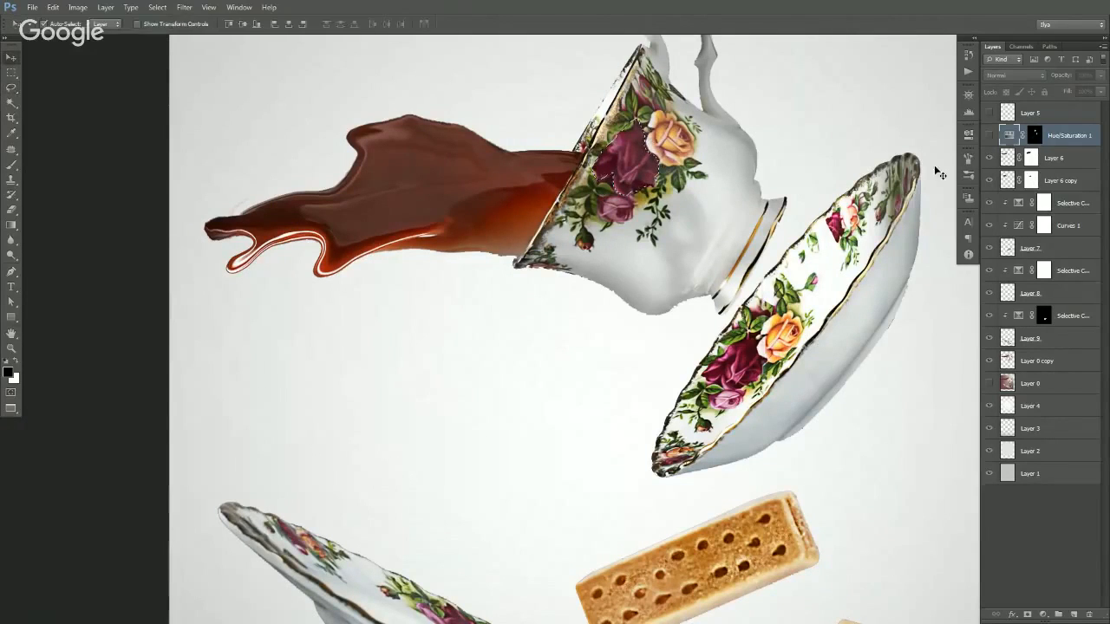
- Toggle layers to find the one holding the cup, and copy the selected rose from Layer 0 copy to a new layer
left_click(1006, 341)
left_click(990, 340)
left_click(990, 340)
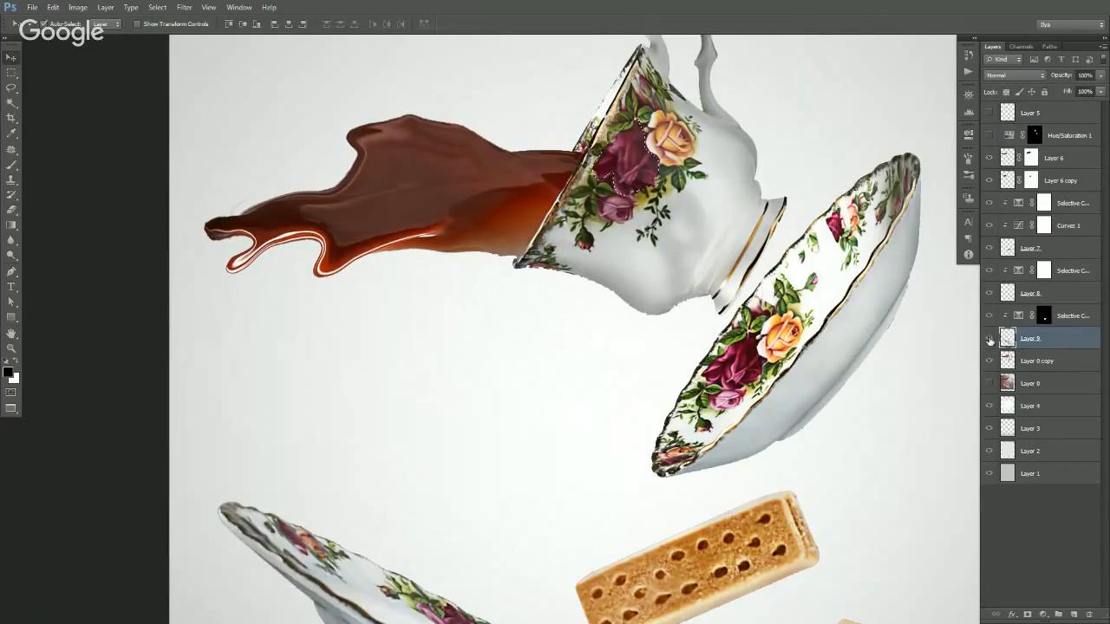
left_click(989, 248)
left_click(989, 247)
left_click(989, 157)
left_click(989, 158)
left_click(989, 180)
left_click(989, 180)
left_click(1005, 362)
key("ctrl+j")
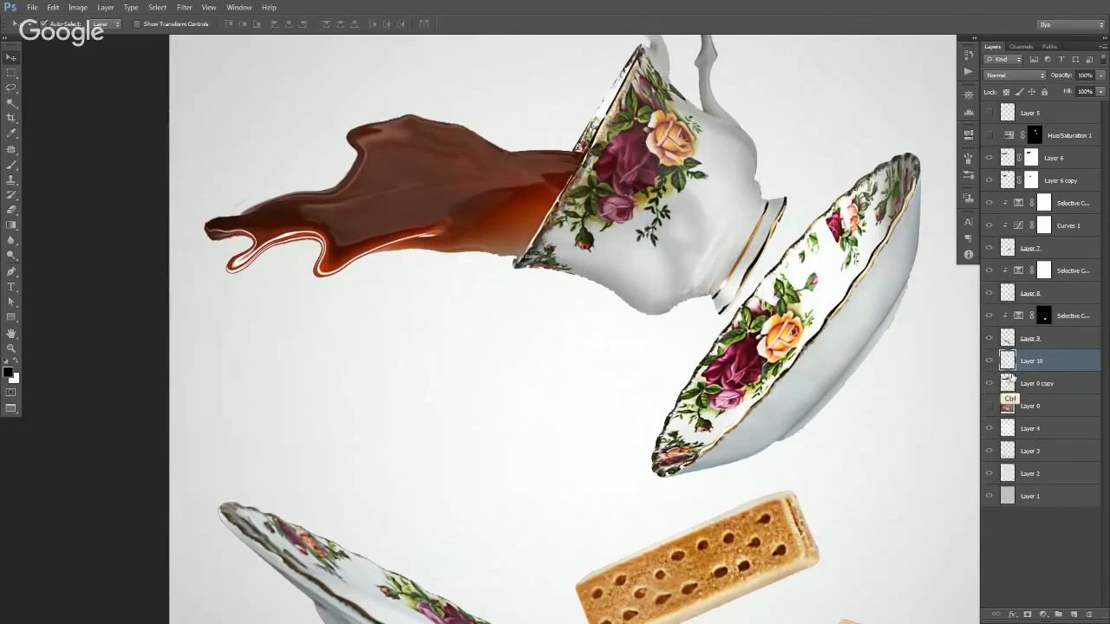
- Clip the copied rose to Layer 0 copy and rotate and move it over the teacup's orange rose
key("ctrl+alt+g")
key("ctrl+t")
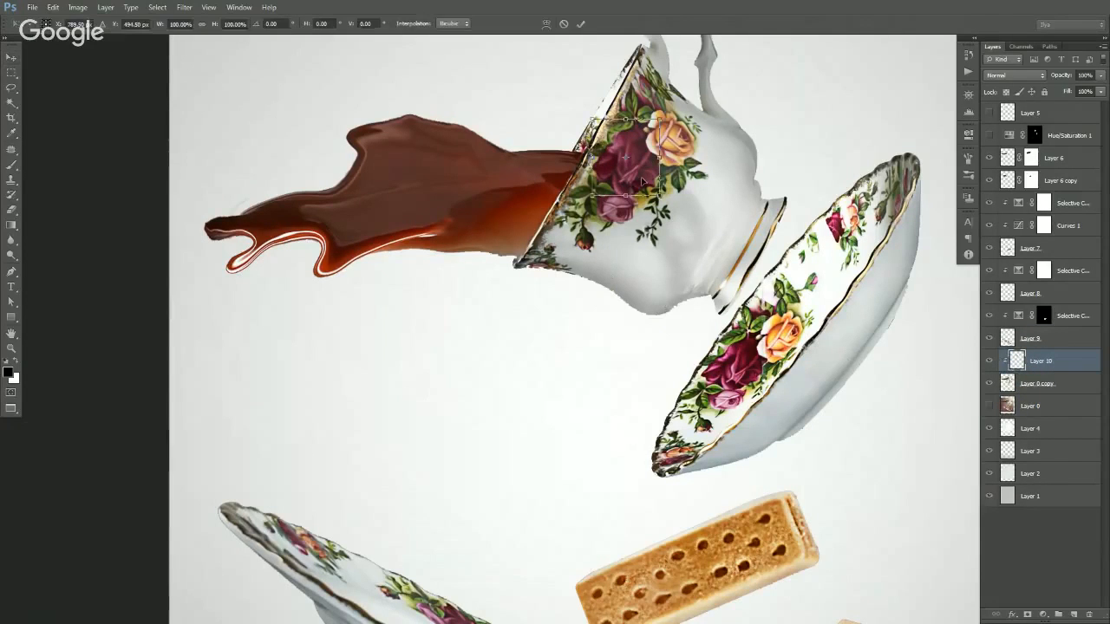
left_click_drag(708, 194, 703, 126)
key("Return")
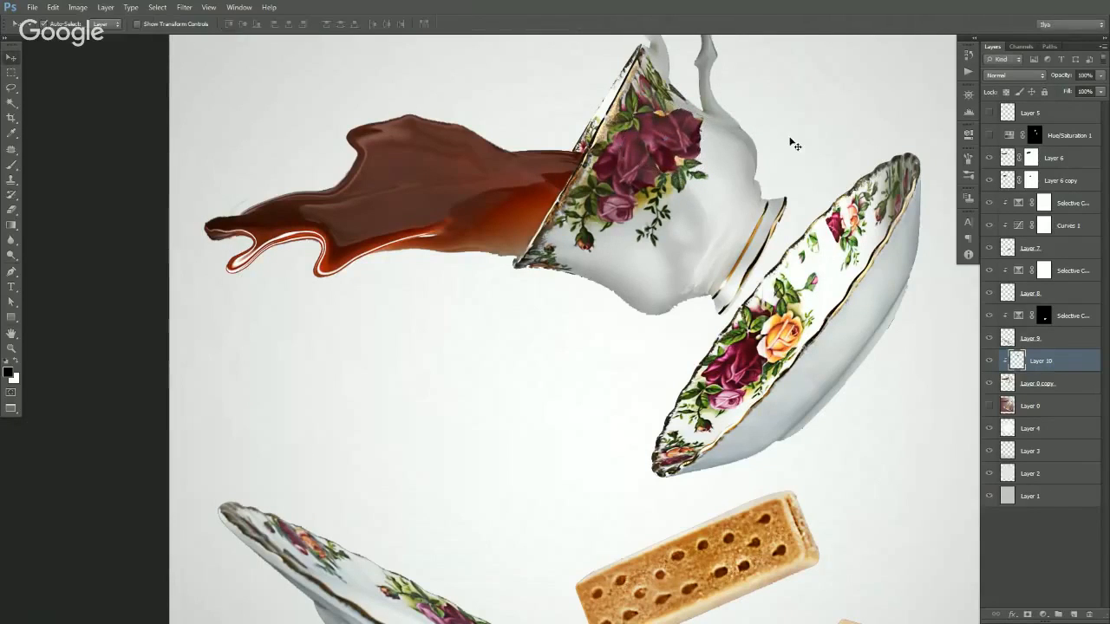
left_click(493, 313, "ctrl+alt")
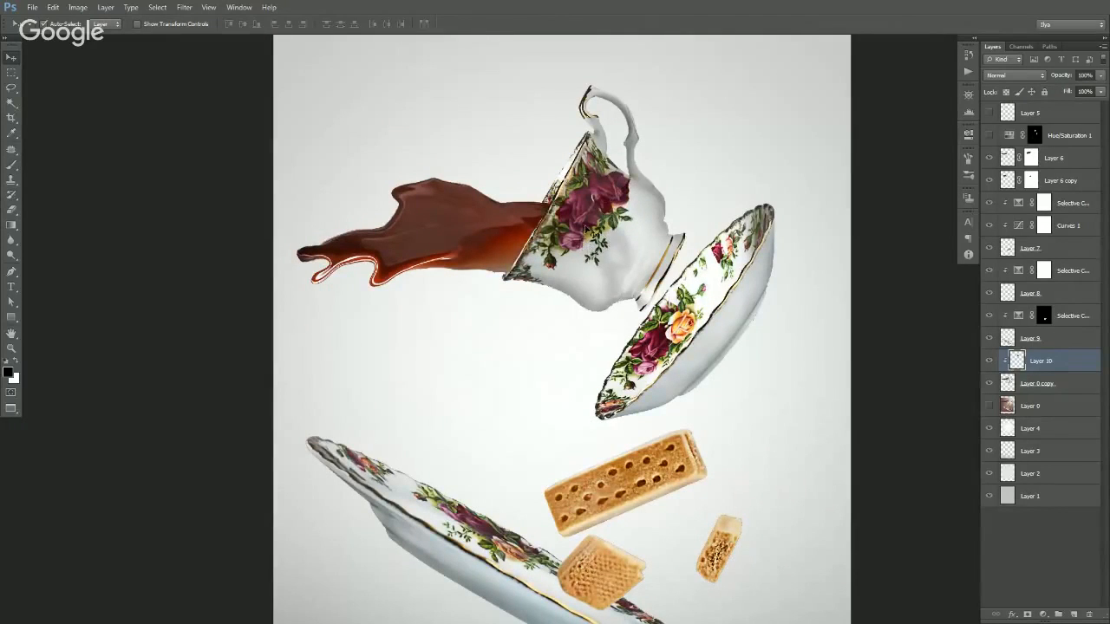
key("e")
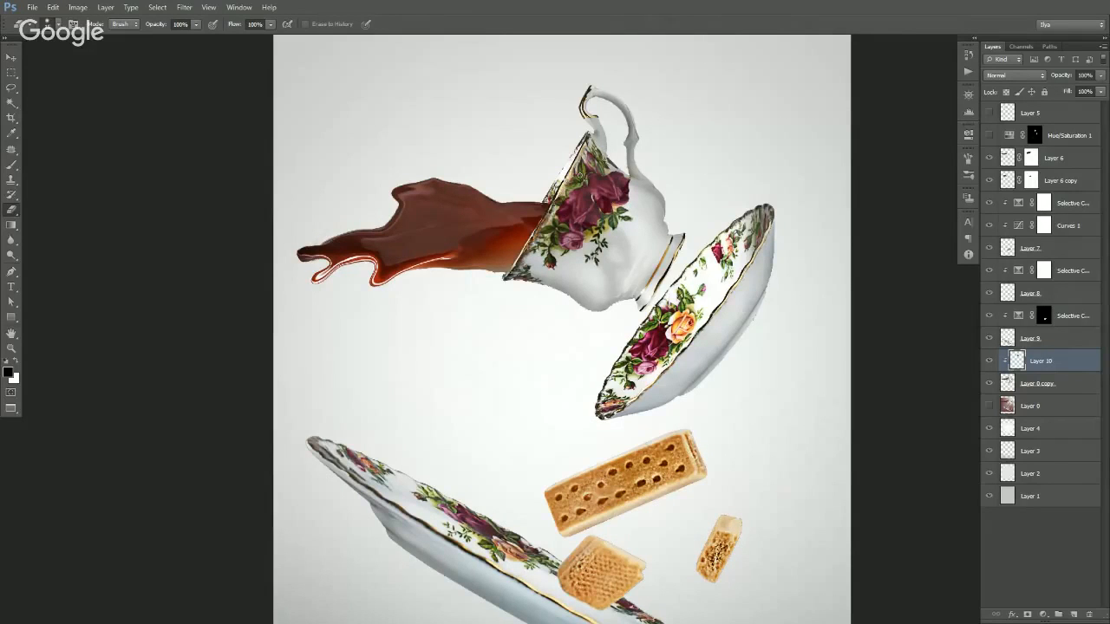
key("v")
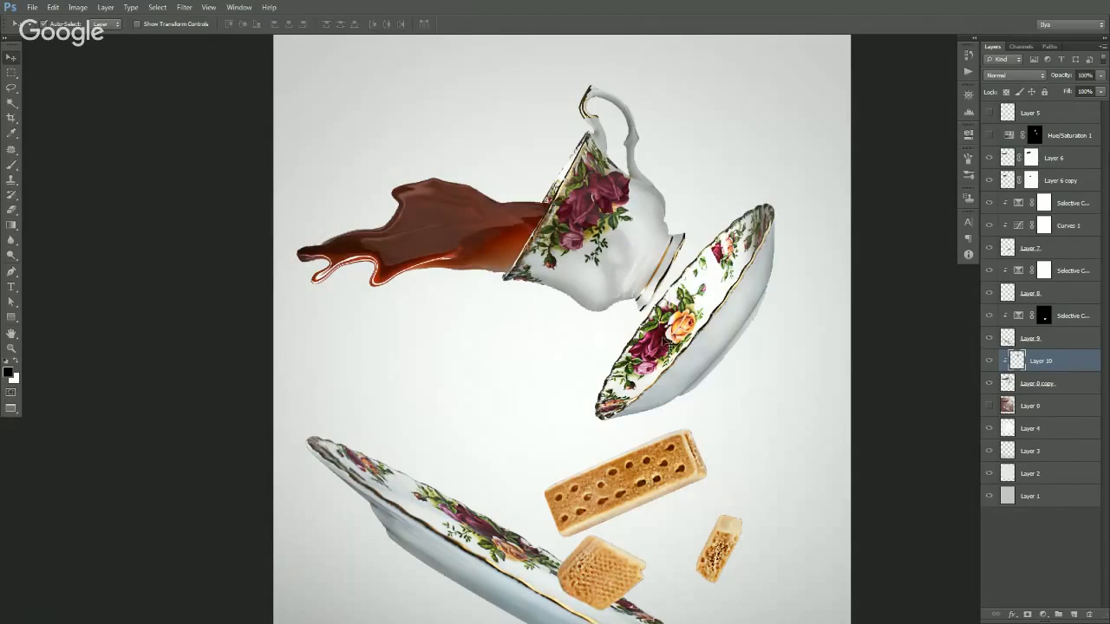
key("ctrl+minus")
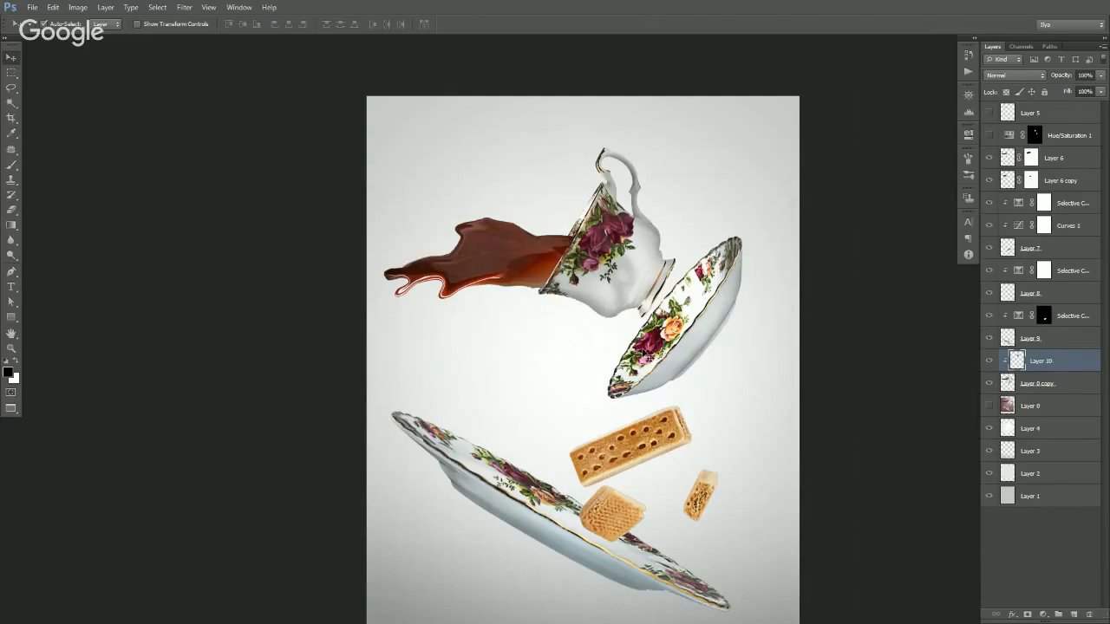
- Copy the upper saucer's red rose from Layer 0 copy onto a new layer clipped to it
left_click_drag(614, 249, 676, 334)
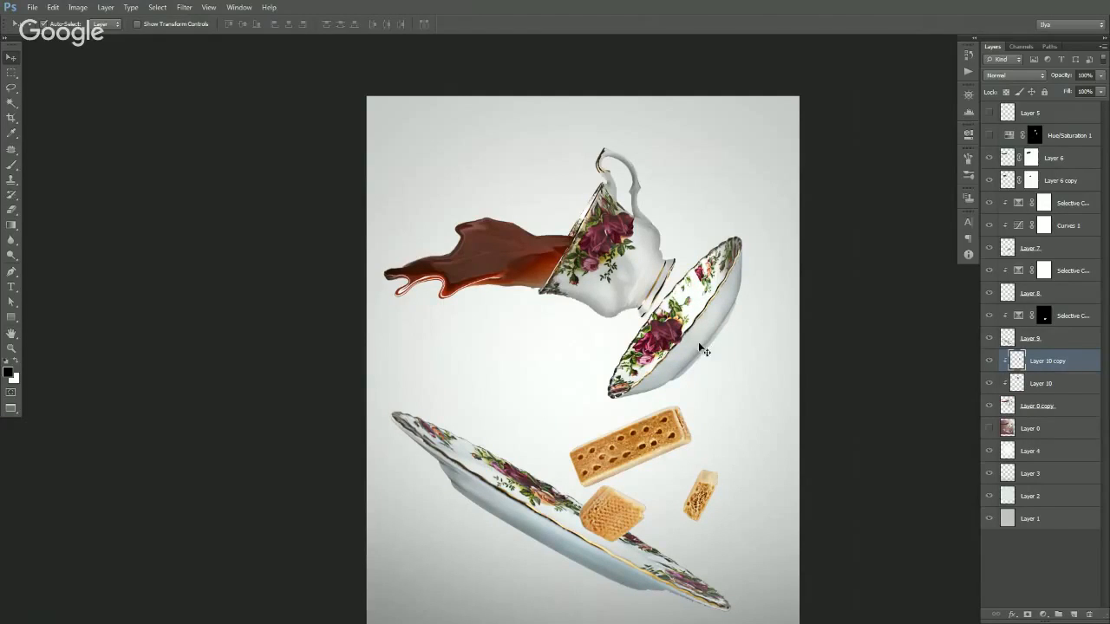
key("ctrl+z")
left_click(655, 362, "ctrl")
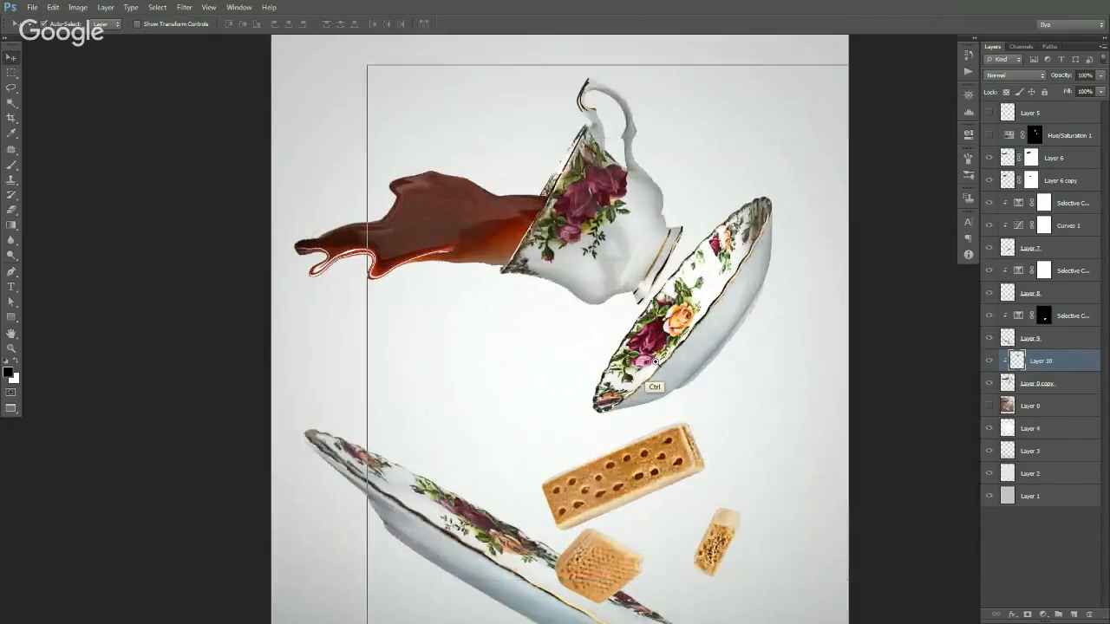
left_click(655, 362, "ctrl")
key("l")
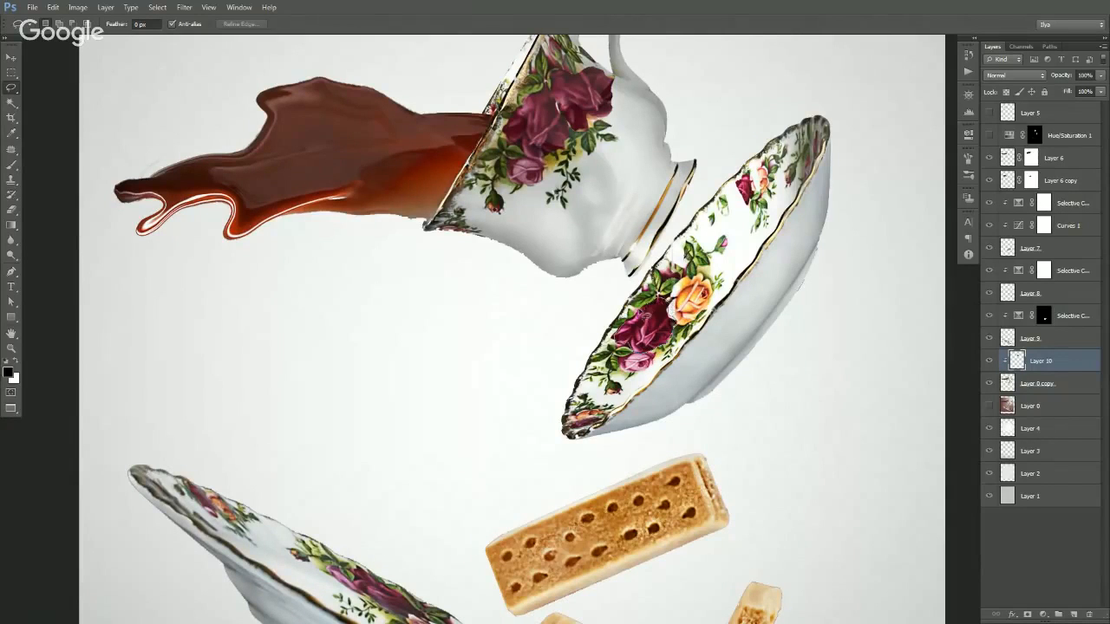
key("v")
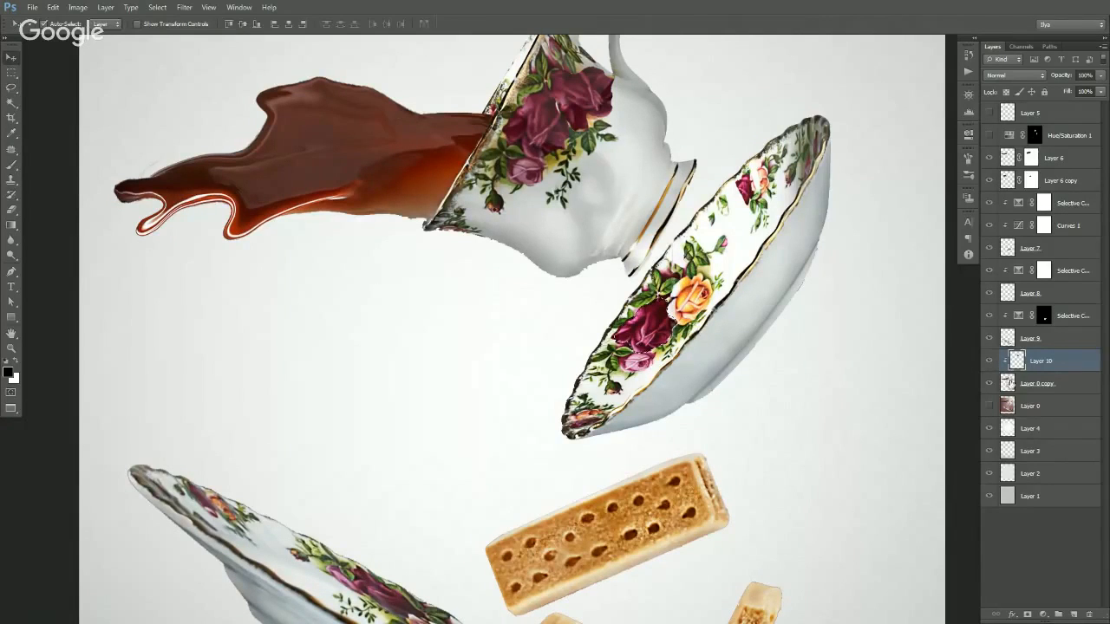
left_click(1010, 384)
key("ctrl+alt+shift+n")
key("alt+space")
key("Escape")
left_click(1029, 394, "alt")
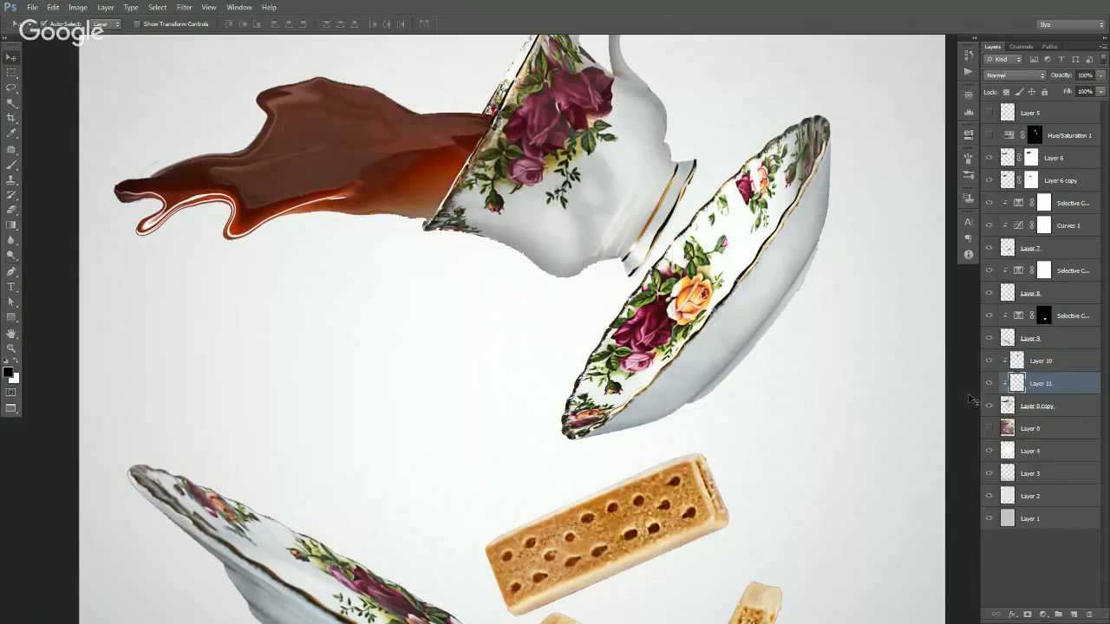
- Rotate and move the copied rose over the upper saucer's orange rose and warp it to cover the bloom
key("ctrl+t")
left_click_drag(647, 309, 691, 291)
left_click_drag(753, 317, 749, 288)
left_click_drag(698, 326, 693, 322)
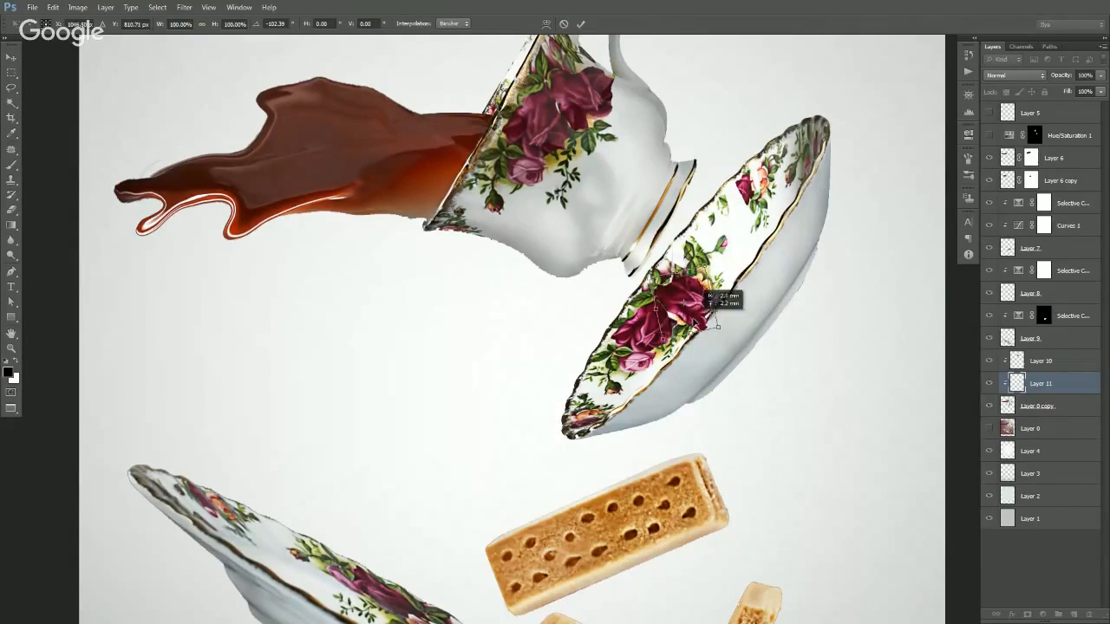
left_click_drag(768, 317, 763, 337)
left_click(547, 24)
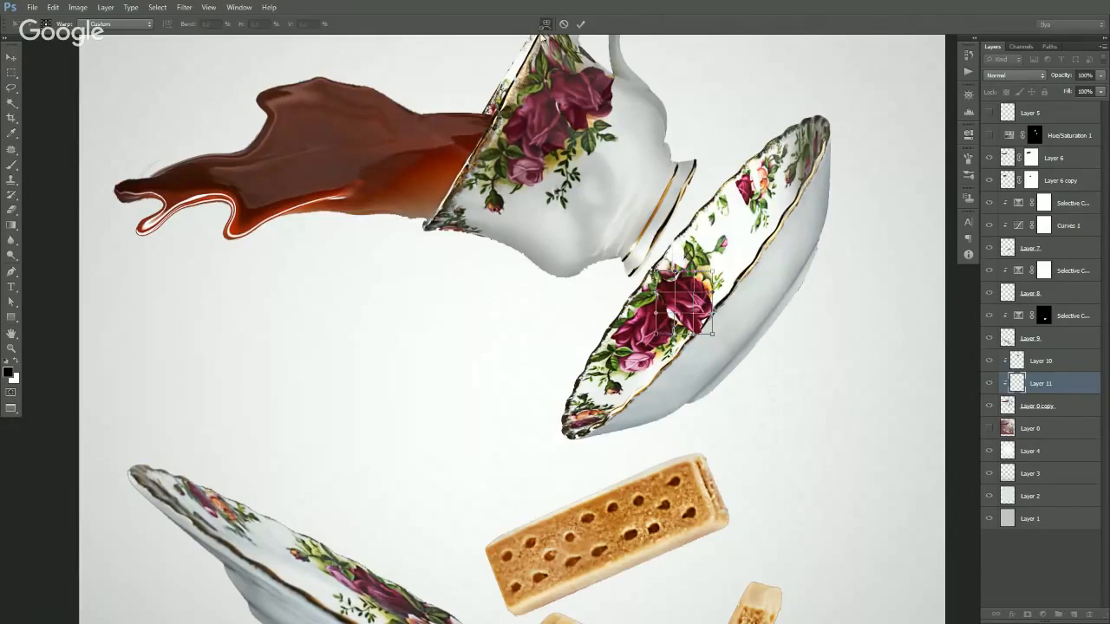
left_click_drag(675, 322, 707, 269)
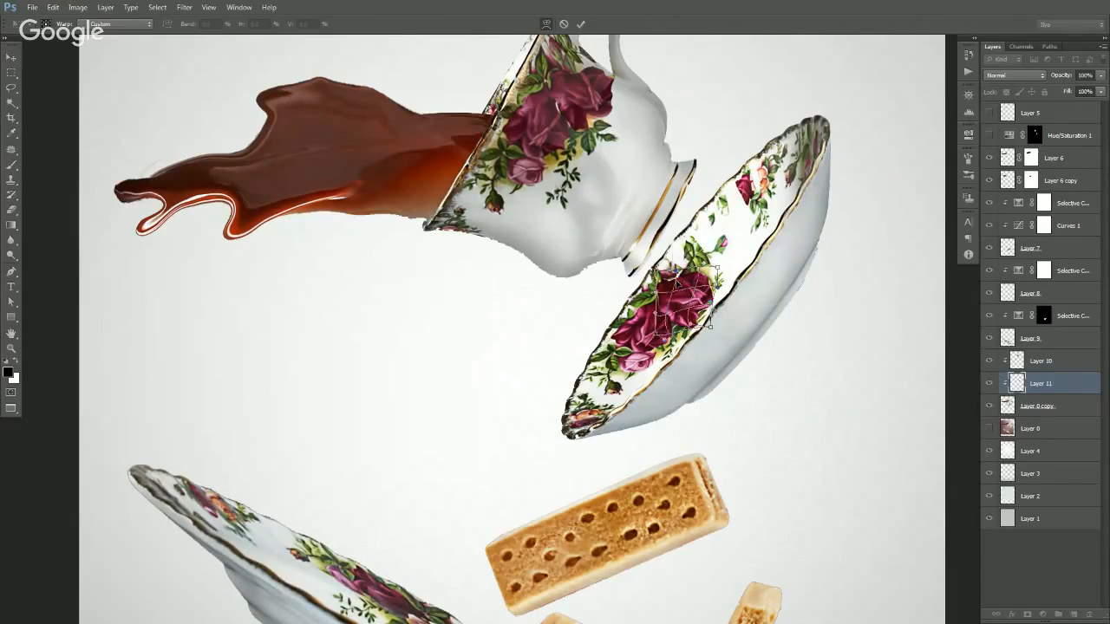
key("Return")
- Extend the canvas slightly below the artwork with the Crop tool
left_click(532, 286, "ctrl+alt")
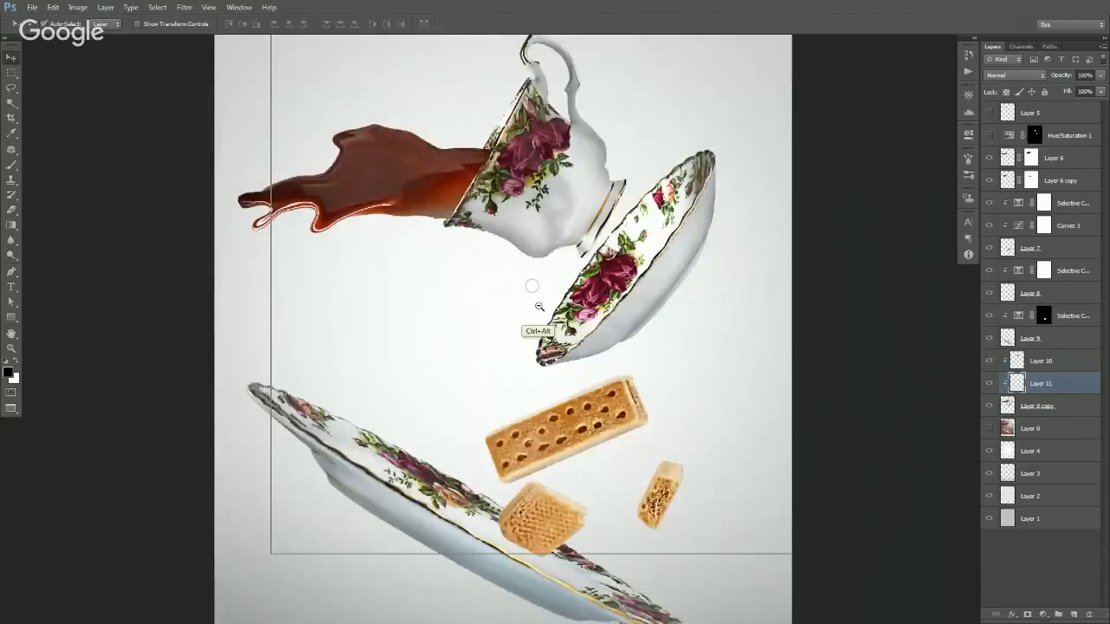
left_click(539, 306, "ctrl+alt")
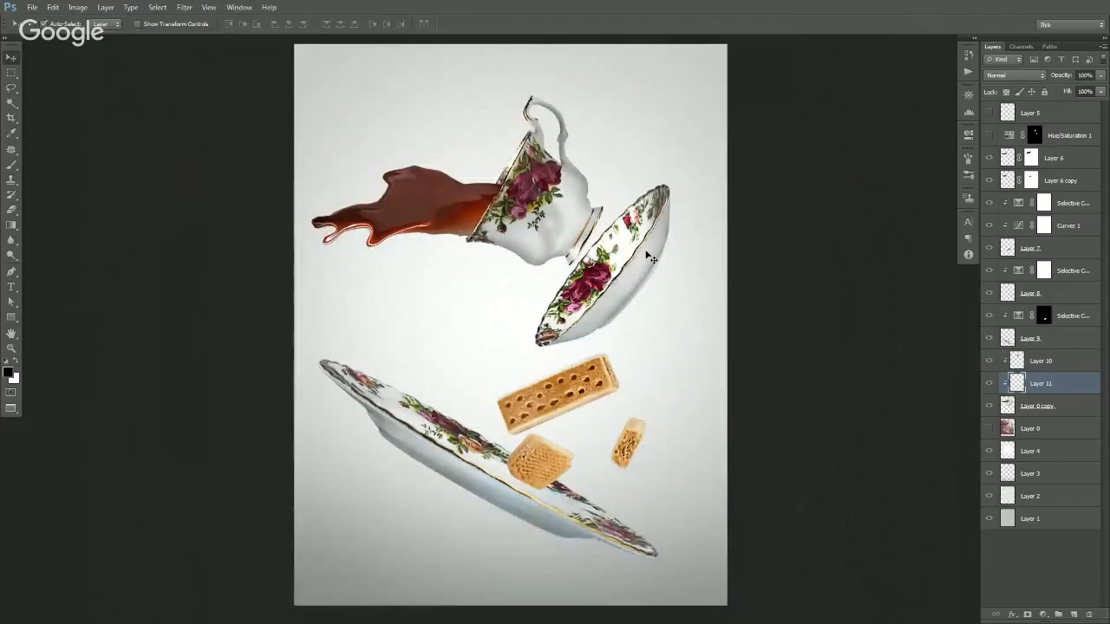
left_click(552, 305, "ctrl+alt")
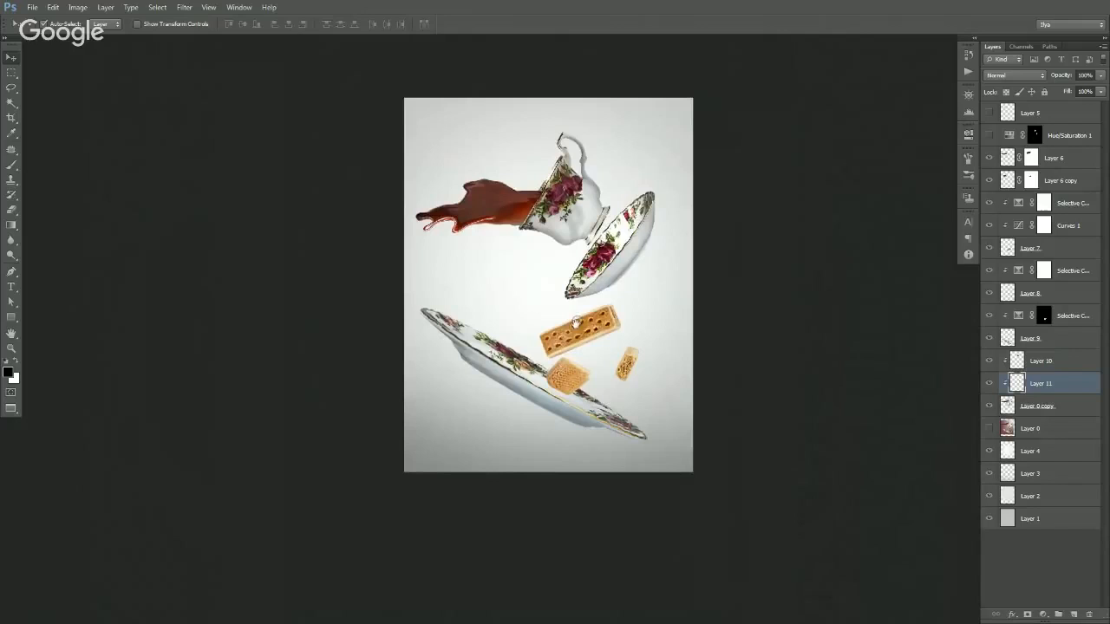
key("c")
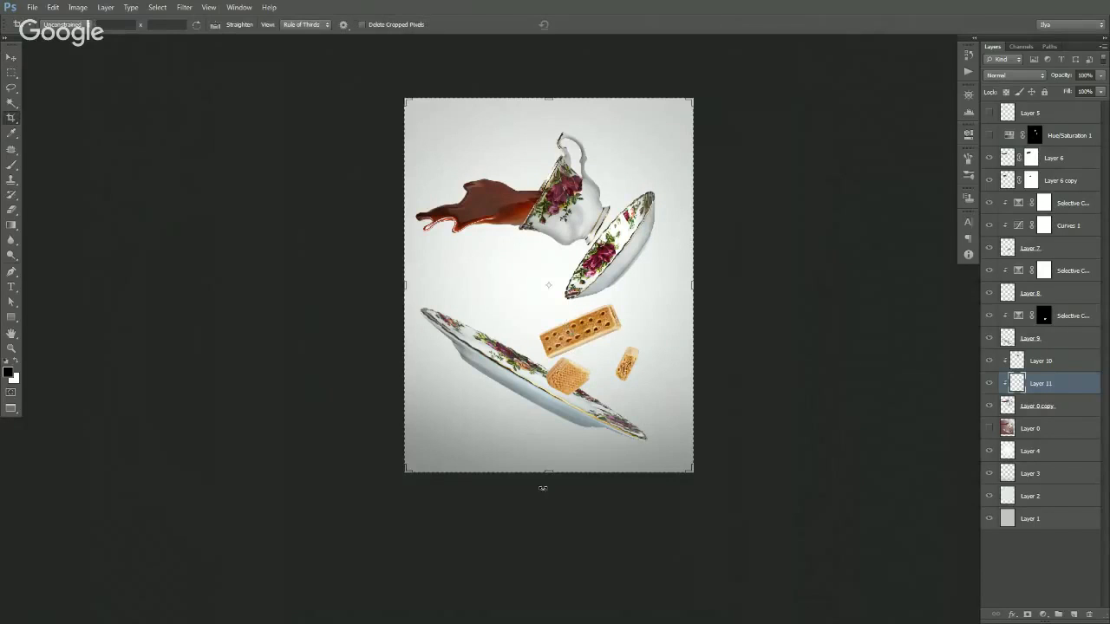
left_click_drag(546, 475, 540, 495)
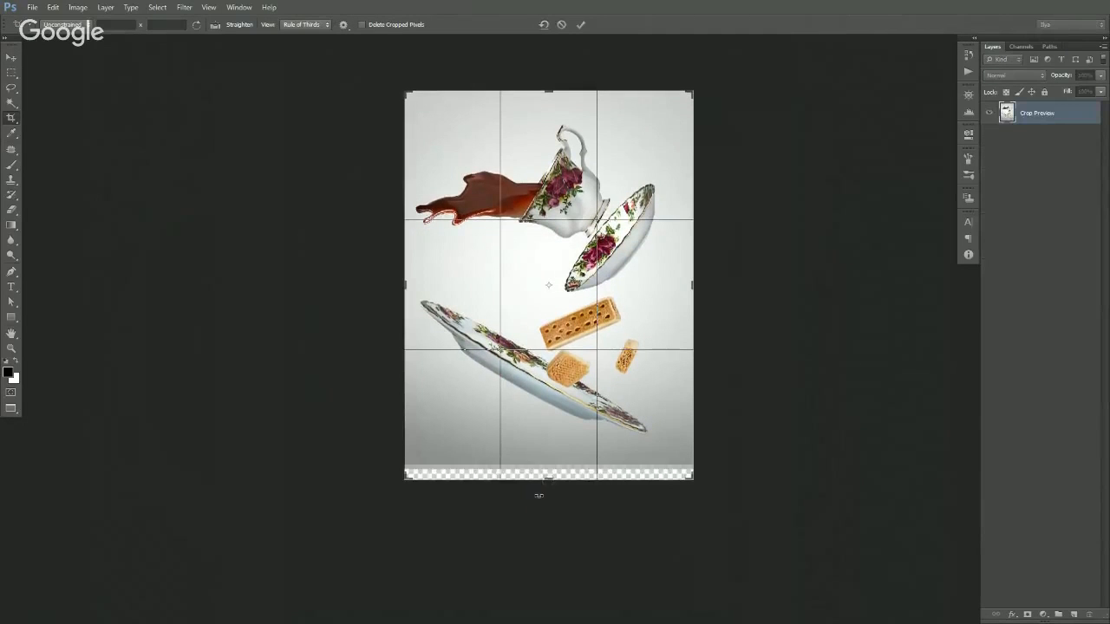
key("Return")
key("v")
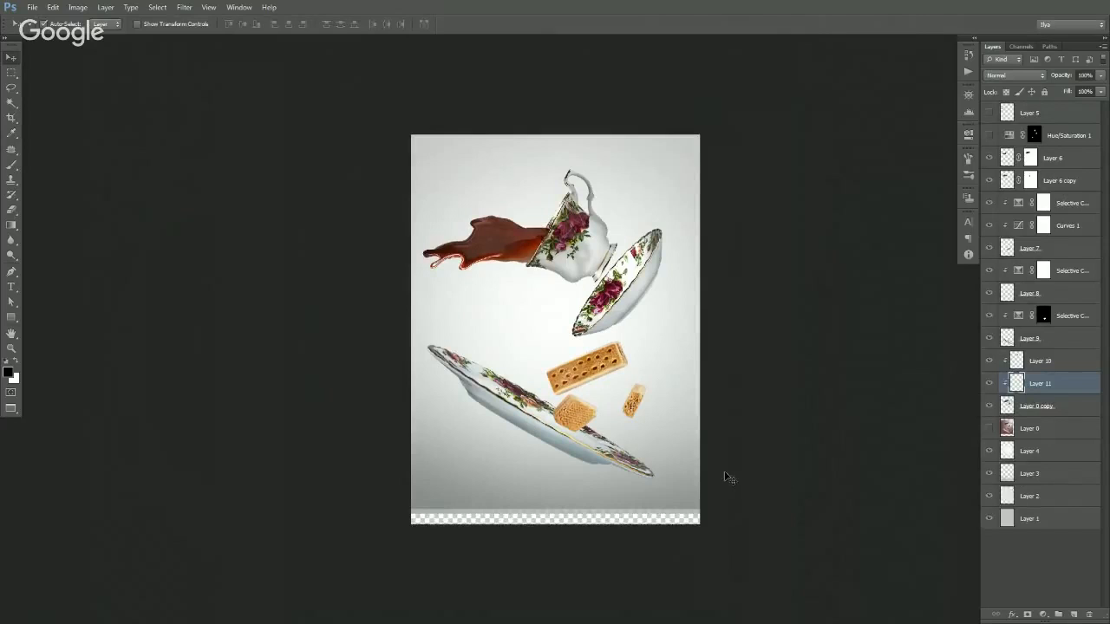
- Stretch background Layers 1 to 4 downward to about 106% height so they fill the empty strip below
left_click(1036, 460)
left_click(1034, 518, "shift")
key("ctrl+t")
left_click_drag(551, 517, 541, 537)
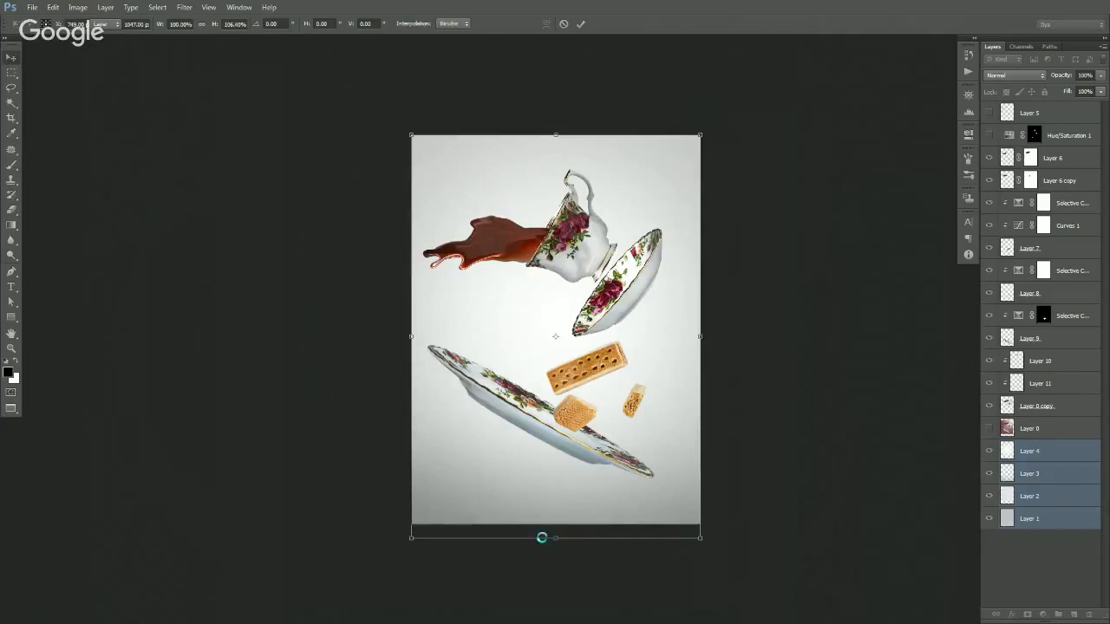
key("Return")
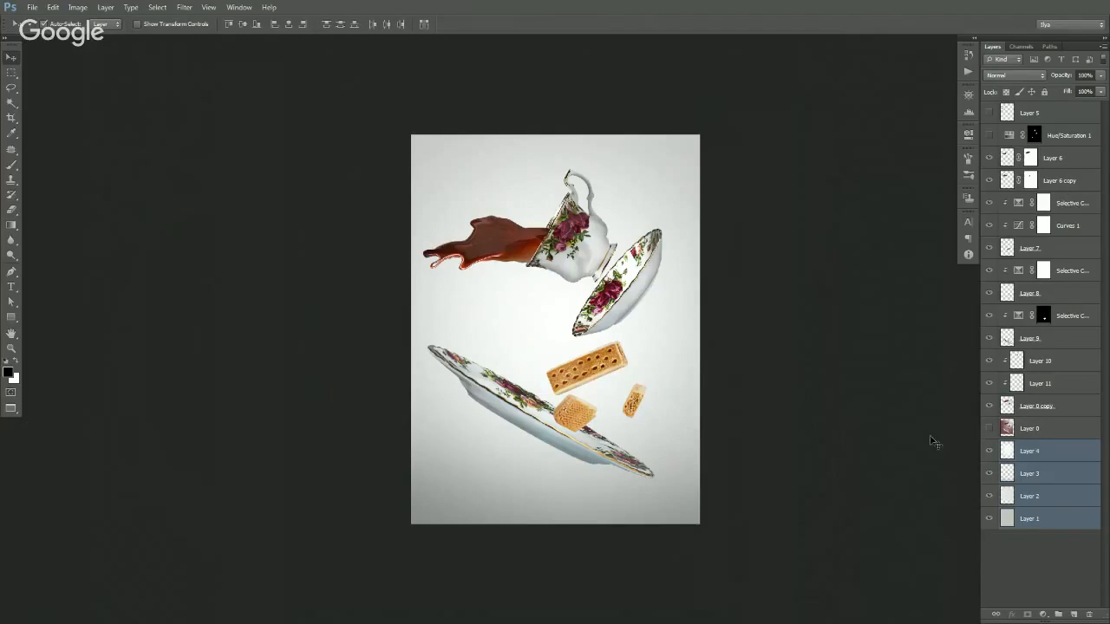
left_click(1026, 551)
- Duplicate the lower saucer and biscuit layers with their clipped Selective Color and Curves adjustments, and merge the copies into one layer
left_click(552, 444)
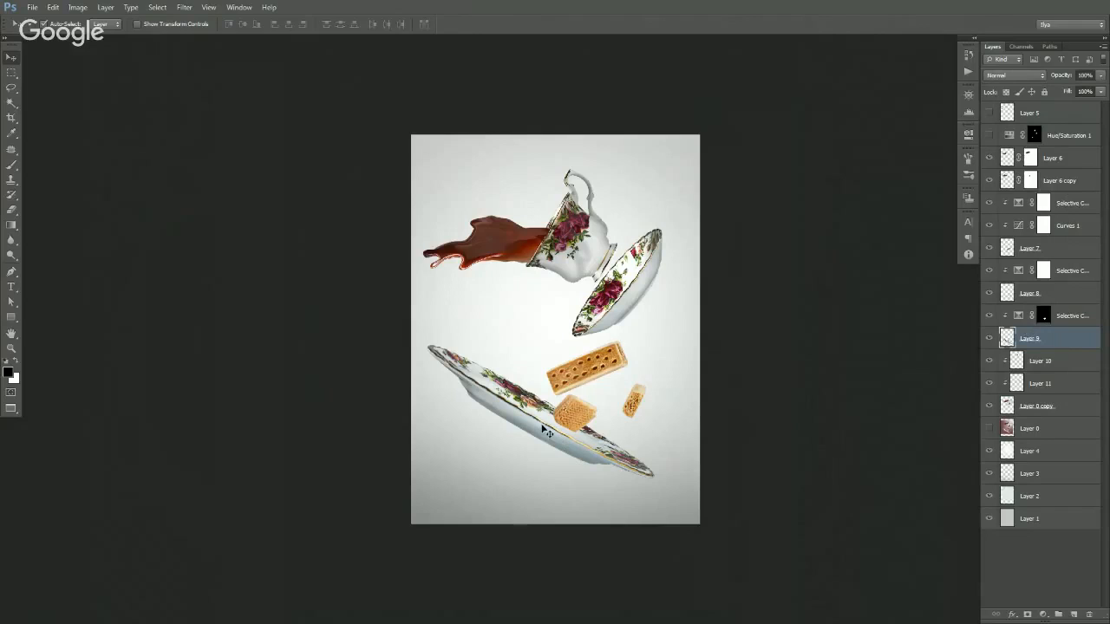
left_click(602, 366, "shift")
left_click(635, 401, "shift")
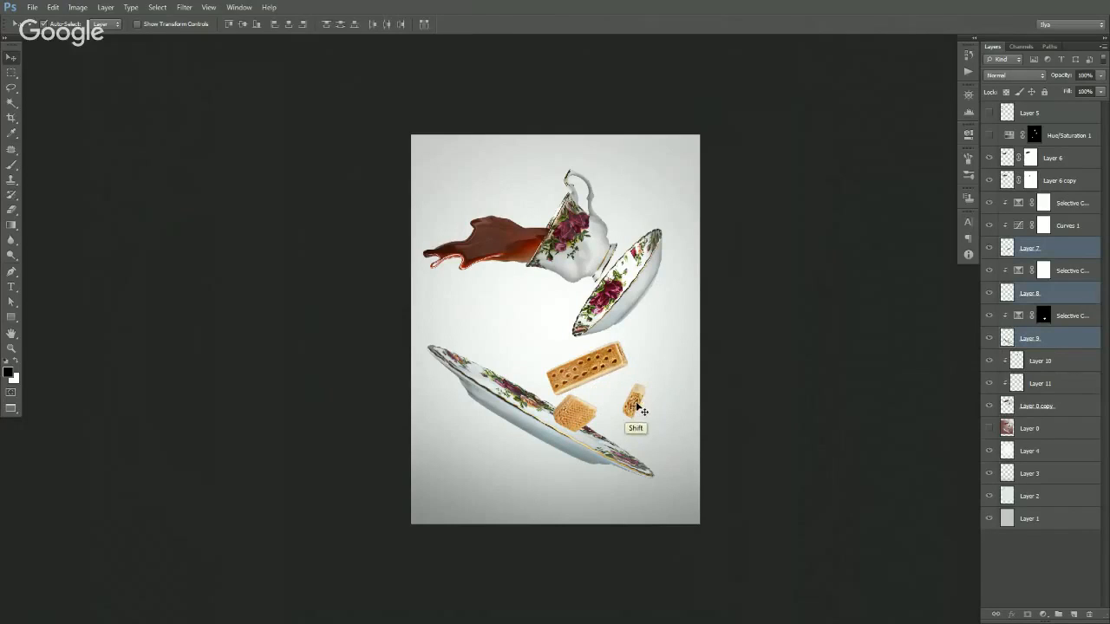
left_click(1068, 270, "ctrl")
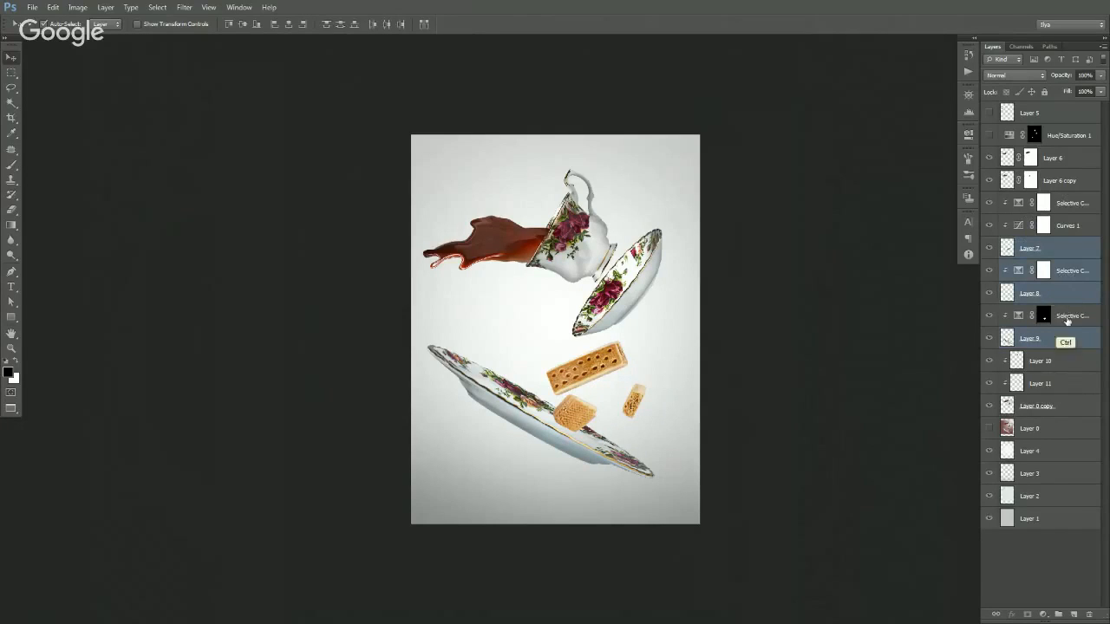
left_click(1068, 315, "ctrl")
left_click_drag(1032, 340, 1038, 425)
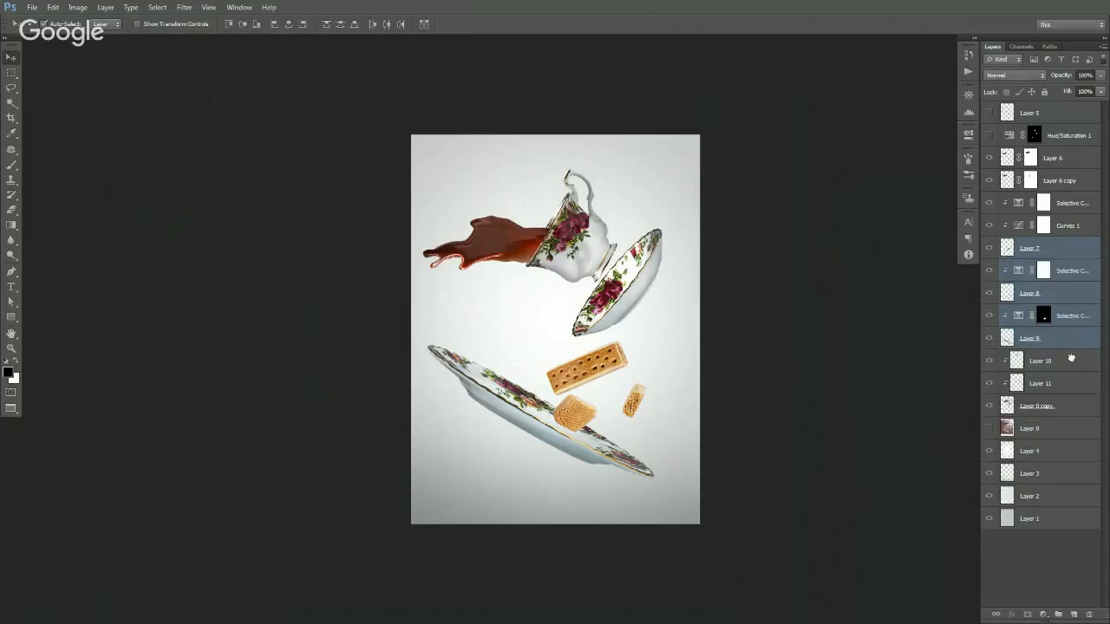
left_click(1067, 218, "ctrl")
left_click(1067, 207, "ctrl")
left_click_drag(1011, 339, 1072, 615)
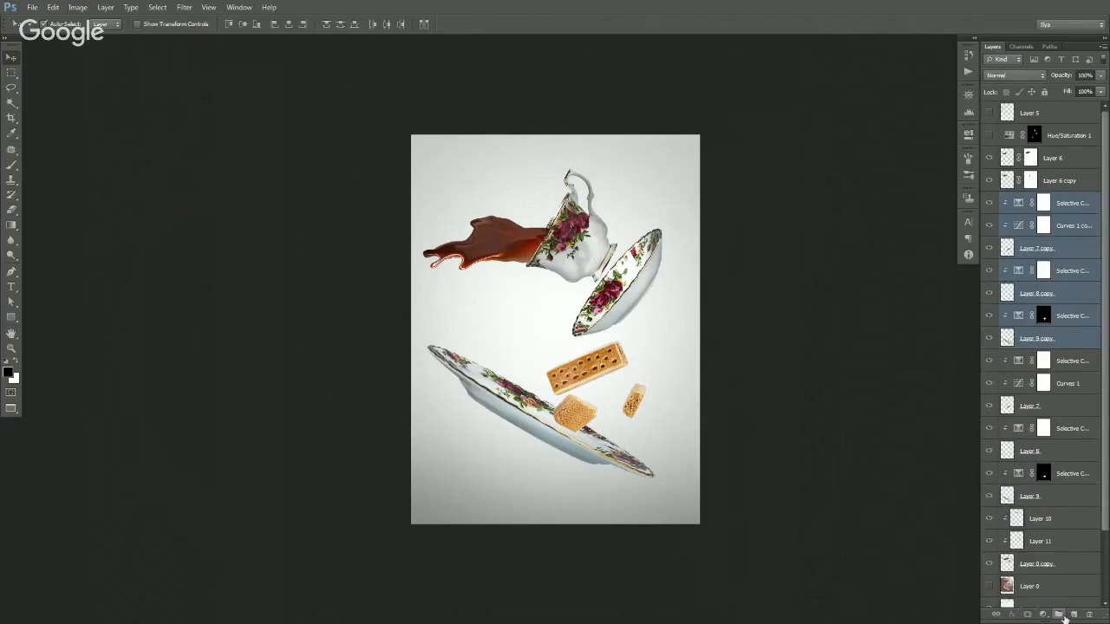
key("ctrl+e")
- Flip the merged copy vertically and move it down so it forms a reflection just beneath the lower saucer
key("ctrl+t")
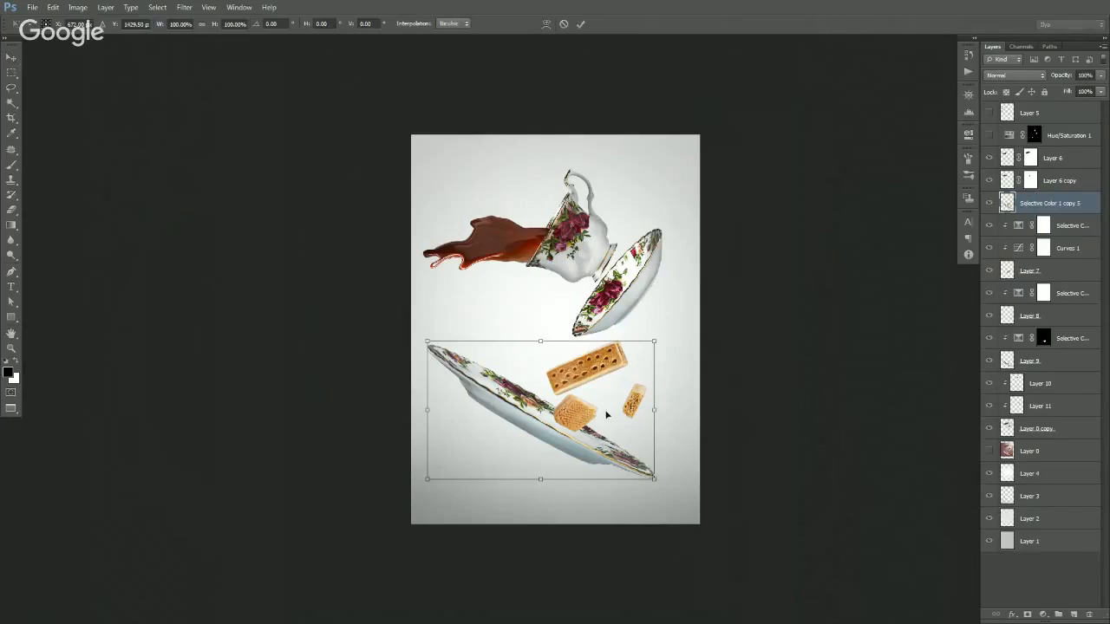
right_click(569, 384)
left_click(607, 571)
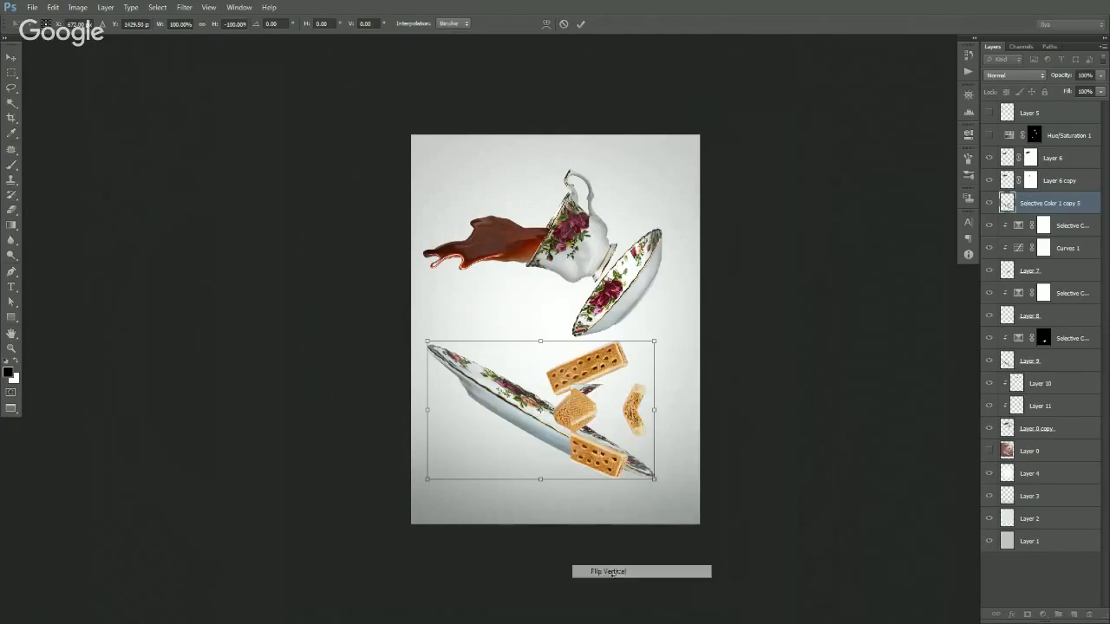
left_click_drag(620, 400, 631, 518)
key("Return")
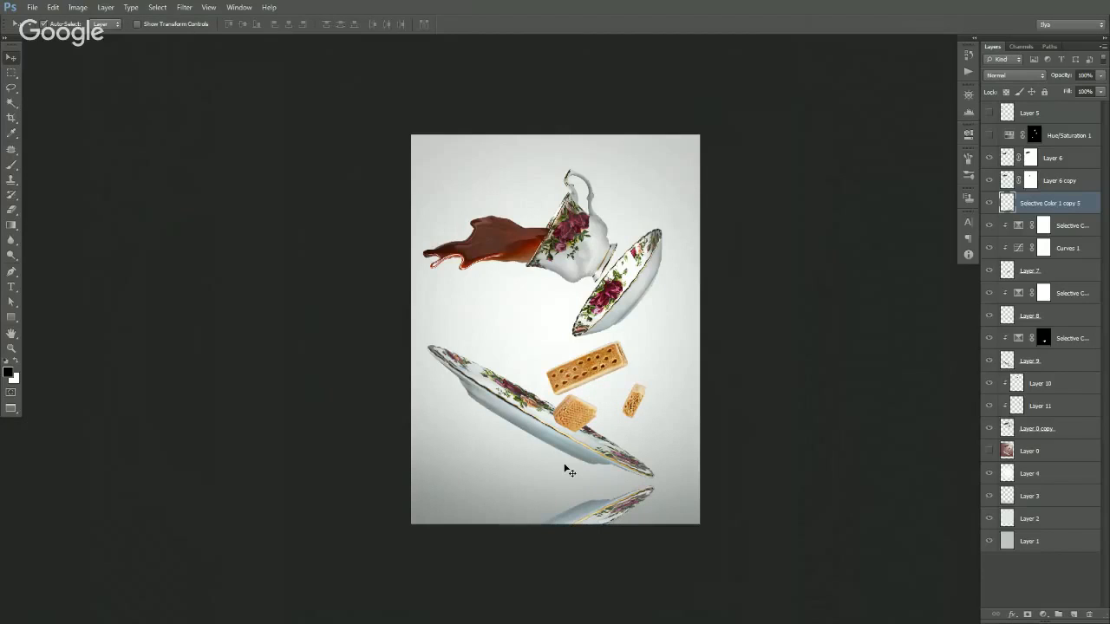
- Add a Tilt-Shift blur to the reflection, centred at the saucer's lowest tip with the lower focus line near the reflection's upper edge
scroll(564, 469, "up", 2)
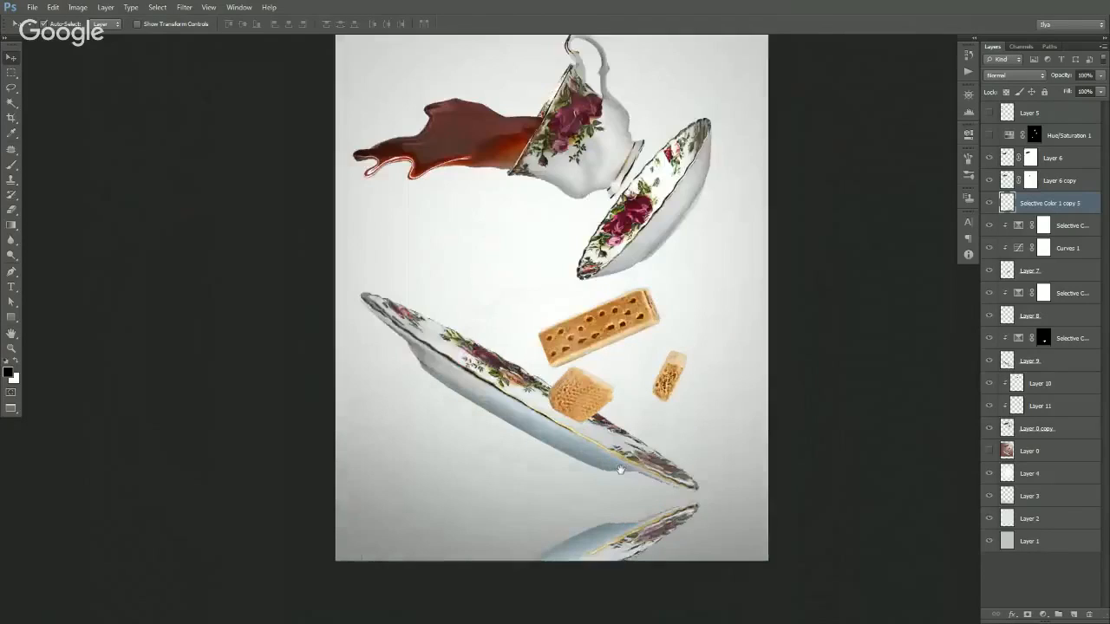
left_click_drag(621, 469, 595, 428)
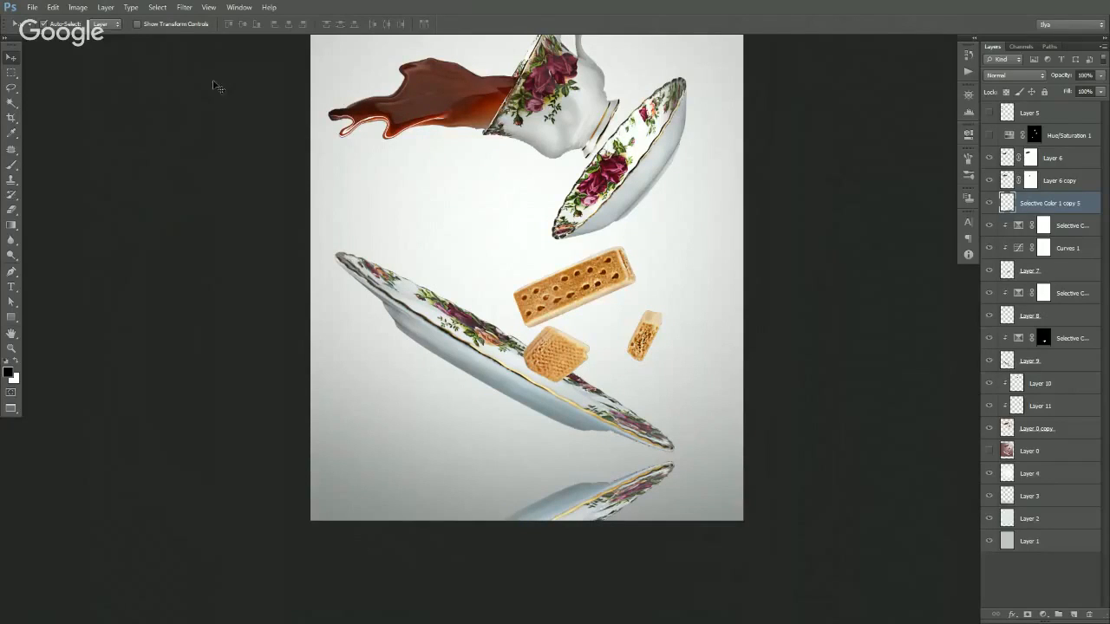
left_click(185, 8)
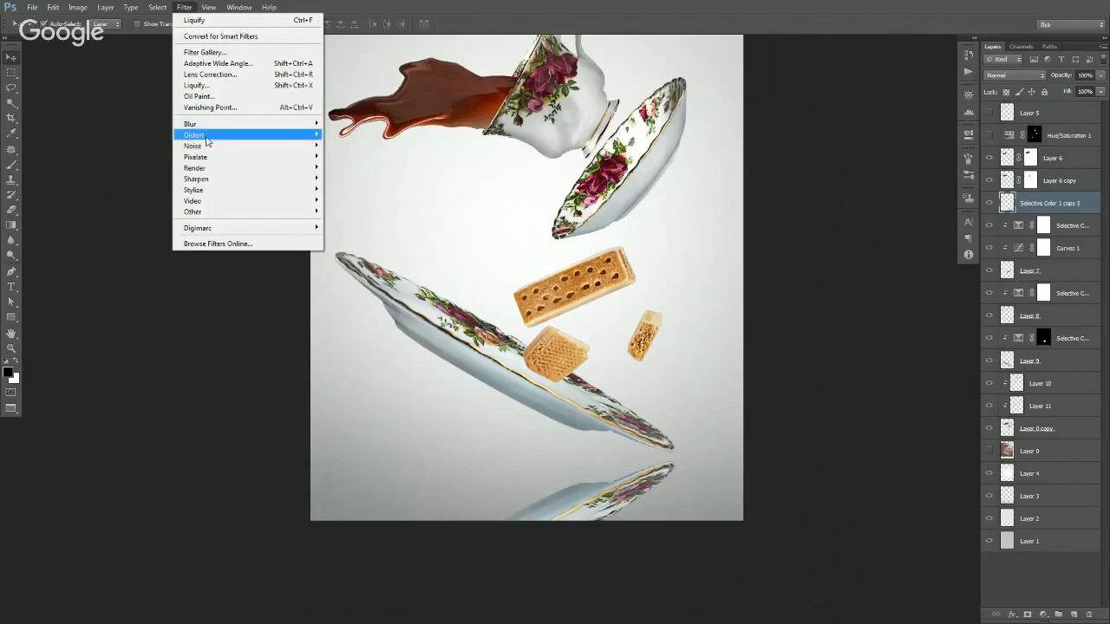
mouse_move(211, 126)
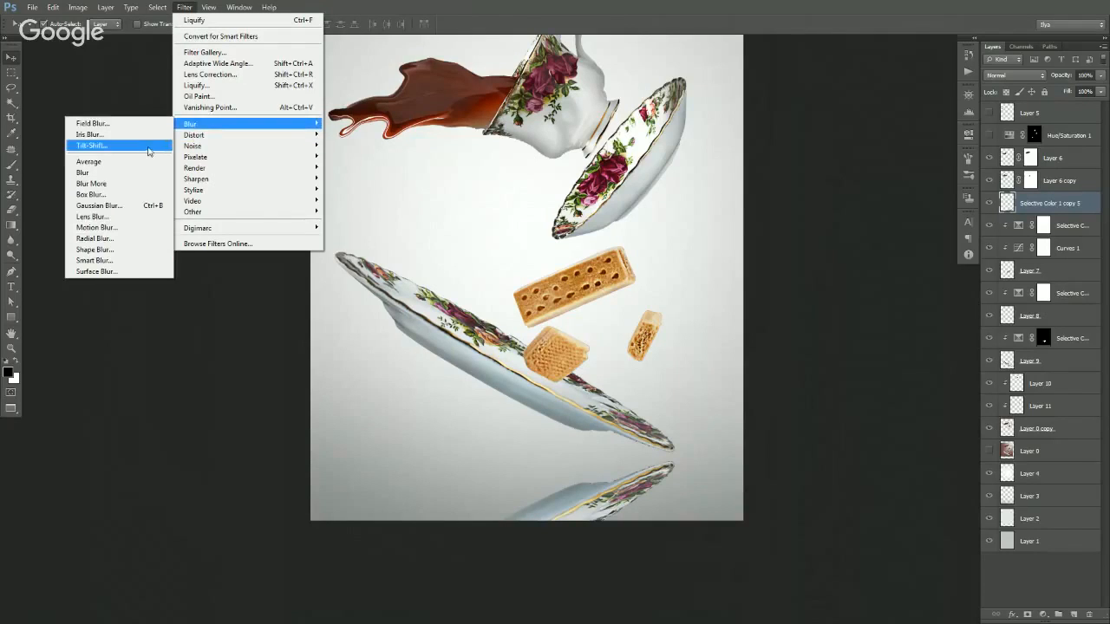
left_click(130, 146)
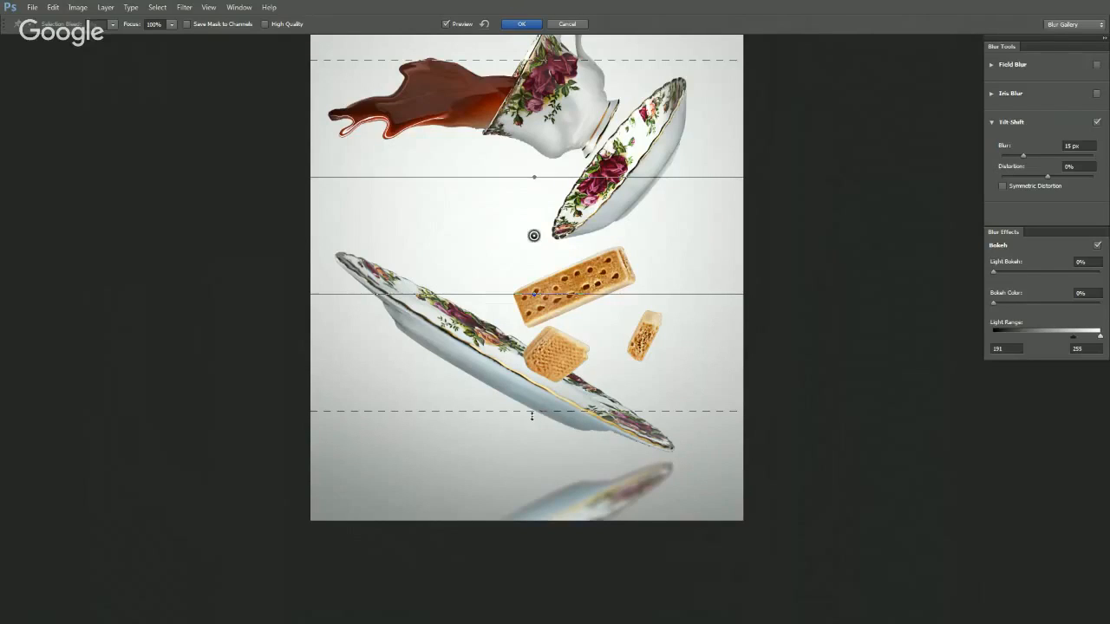
left_click_drag(531, 375, 540, 328)
left_click_drag(528, 240, 647, 453)
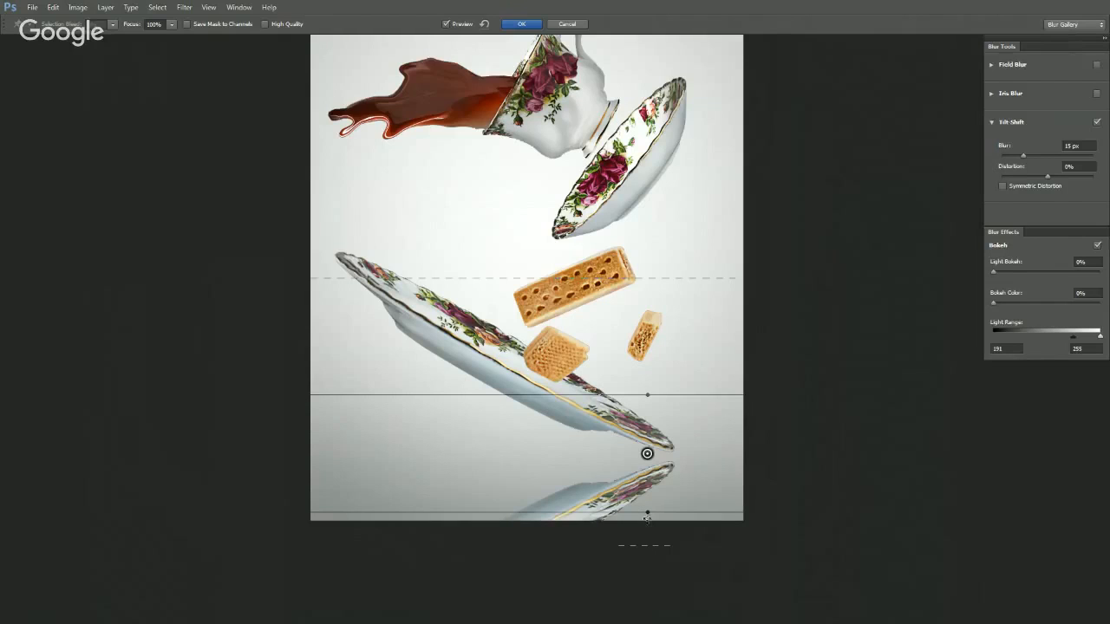
left_click_drag(646, 513, 647, 462)
- Raise the Tilt-Shift blur beyond 29 px, nudge its centre slightly upward and apply it to the reflection
left_click(1032, 155)
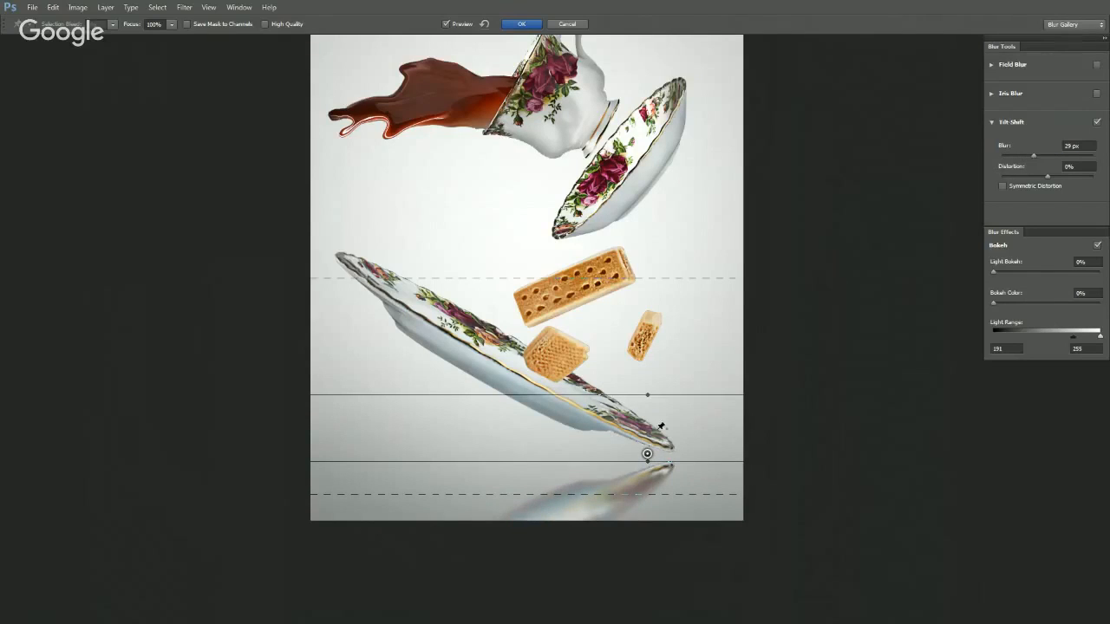
left_click_drag(647, 455, 647, 447)
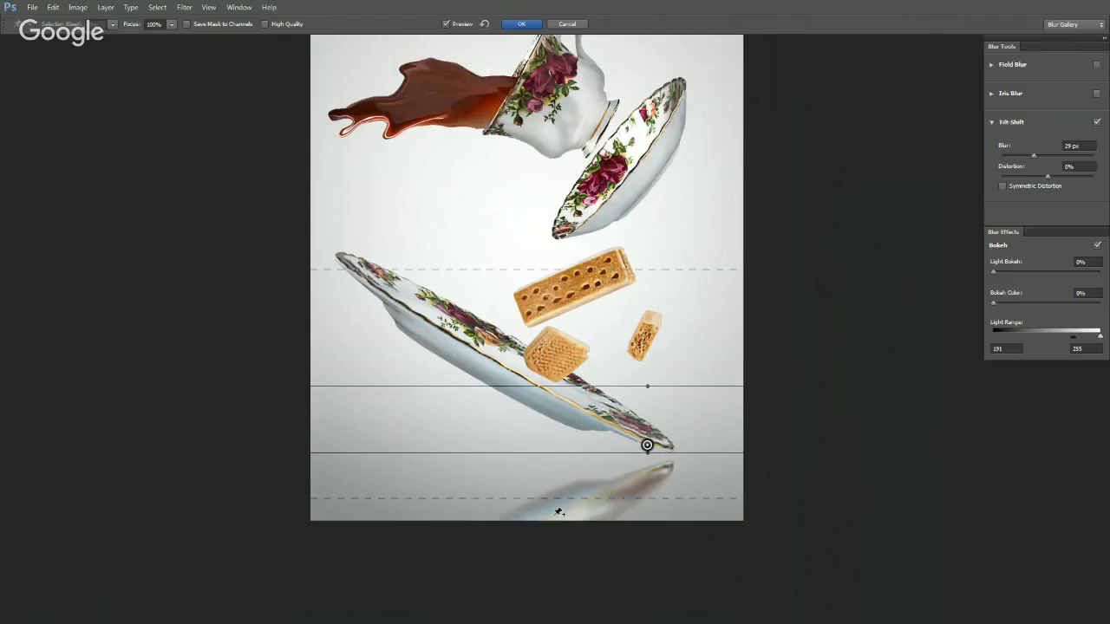
left_click(1039, 155)
left_click(1045, 156)
key("Return")
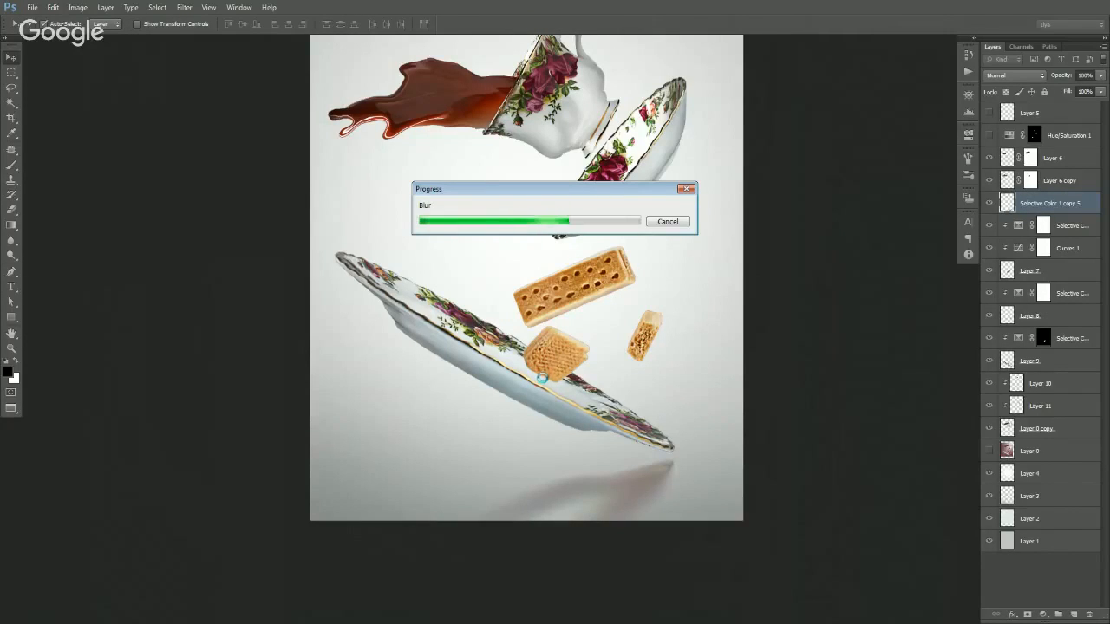
left_click(544, 378, "ctrl+alt")
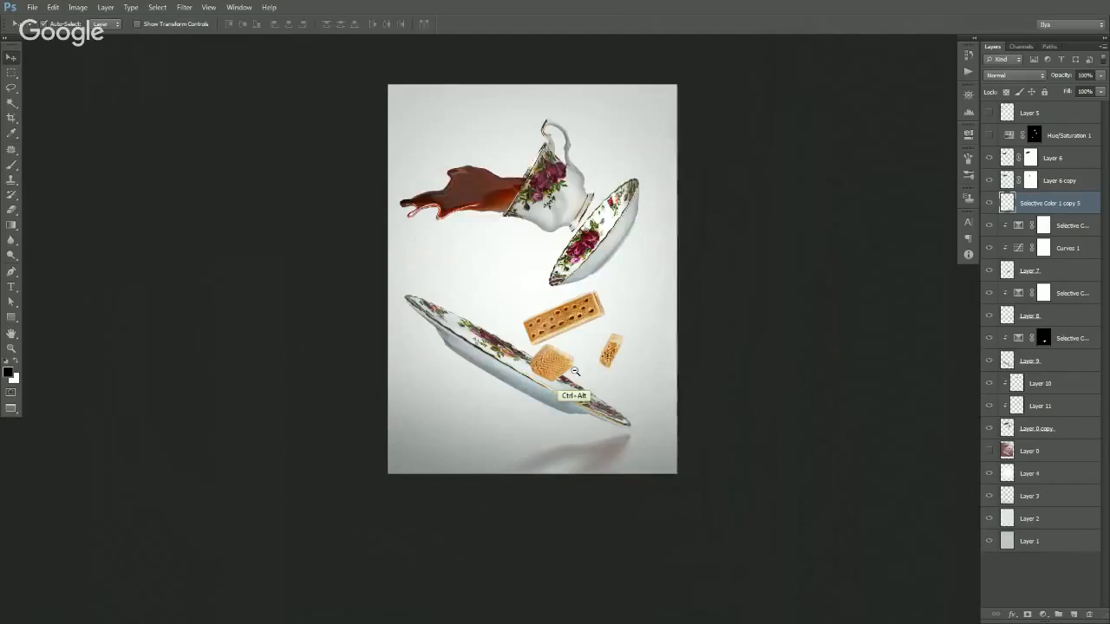
left_click_drag(575, 371, 573, 345)
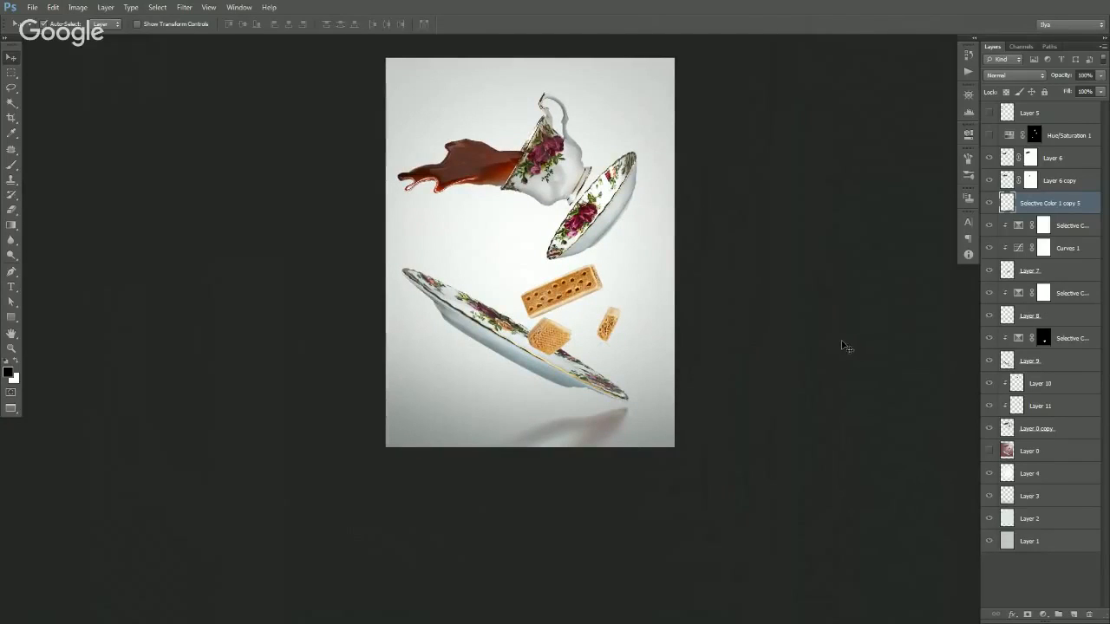
- Create a flat elliptical selection beneath the lower saucer, fill it with grey on a new layer and deselect
right_click(8, 75)
left_click(34, 84)
left_click_drag(425, 403, 624, 404)
key("ctrl+z")
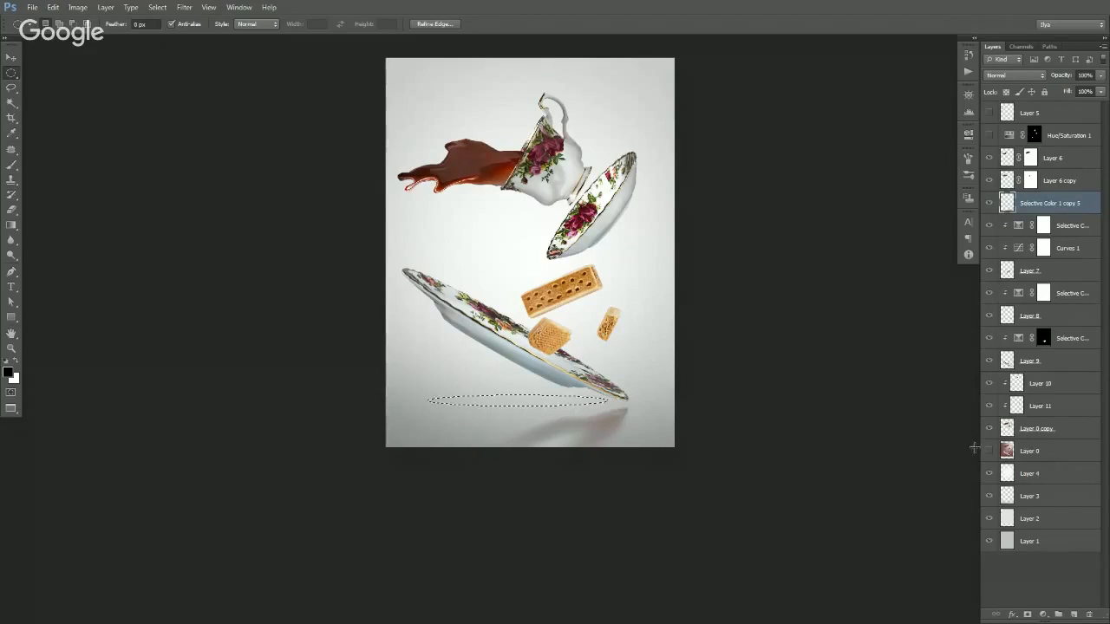
left_click(1073, 614)
key("v")
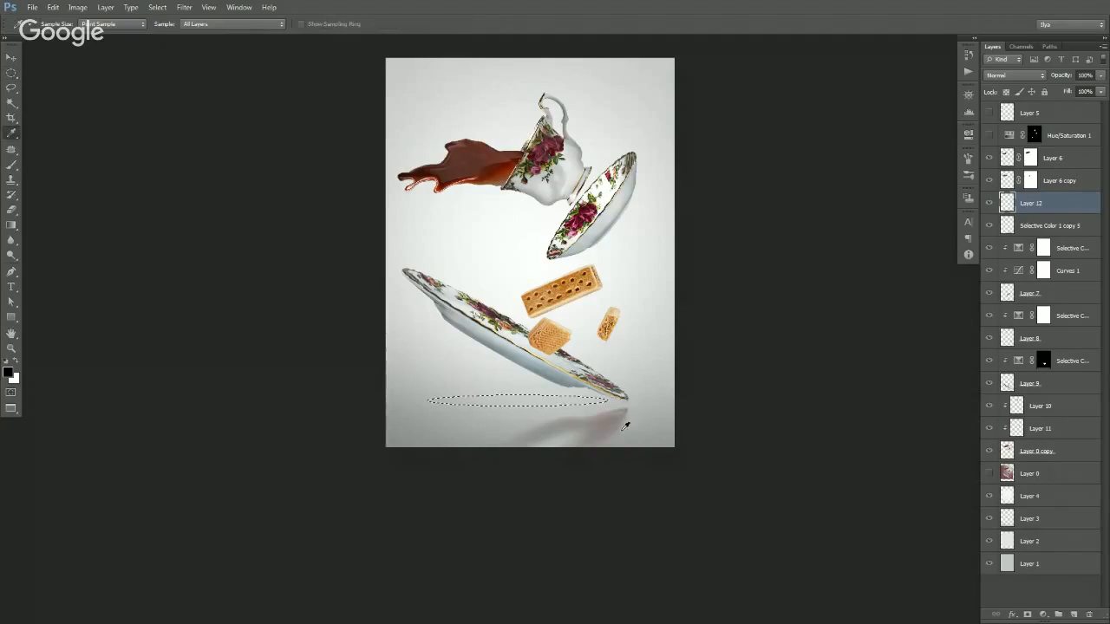
key("alt+BackSpace")
key("ctrl+d")
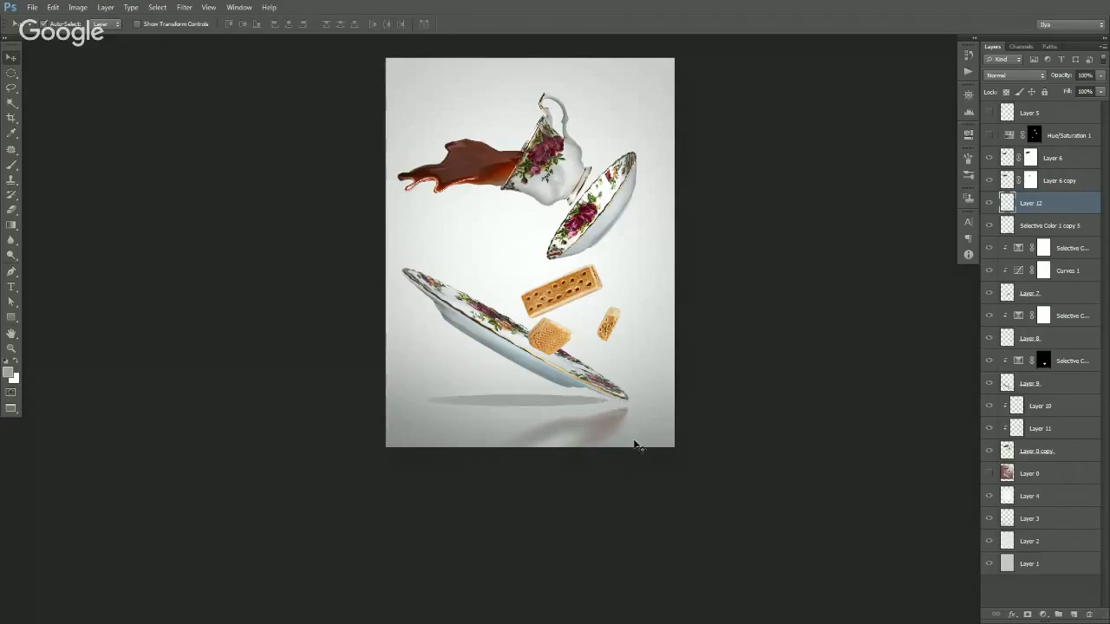
- Set the grey ellipse's layer to Multiply and move the ellipse slightly down below the saucer
left_click(1012, 75)
left_click(995, 108)
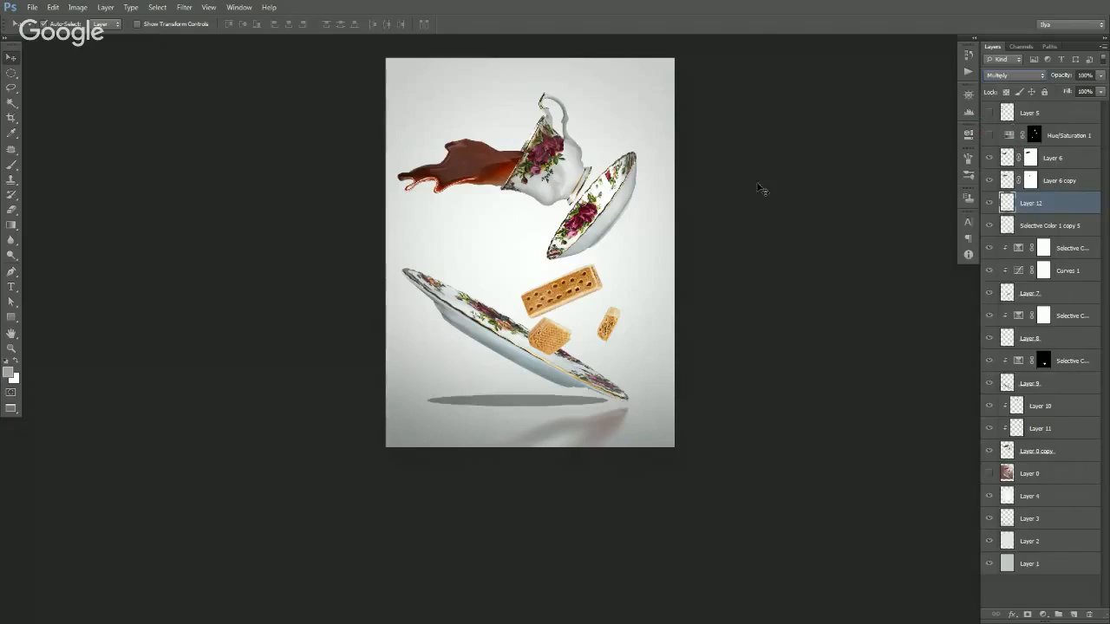
left_click_drag(555, 402, 548, 414)
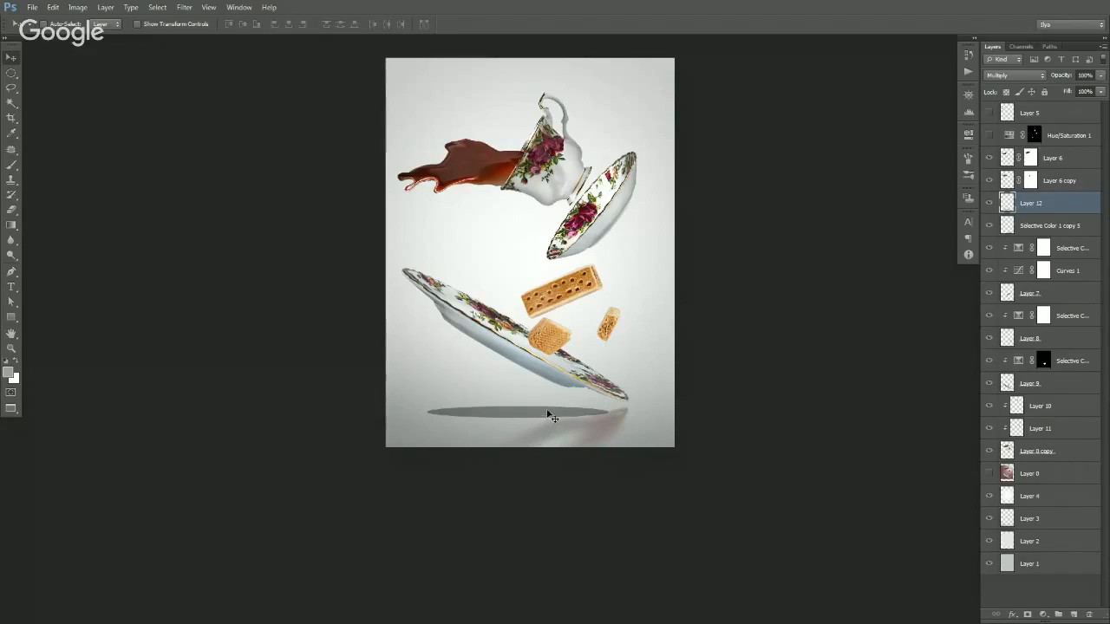
- Soften the ellipse into a shadow with a Gaussian Blur of about 45 pixels radius
key("ctrl")
key("ctrl+alt+f")
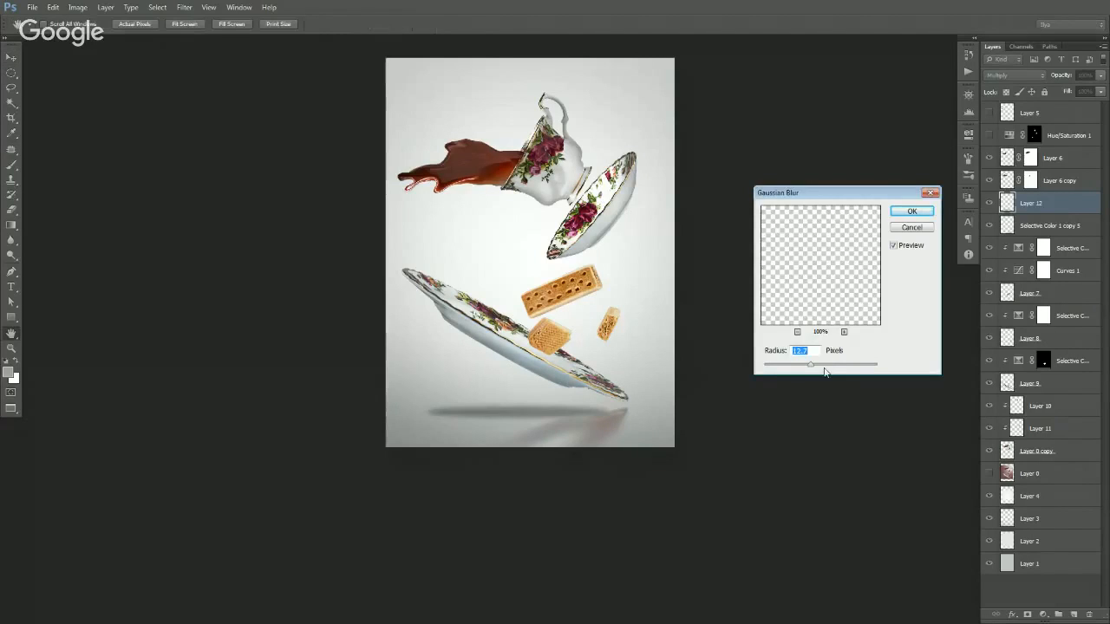
left_click_drag(819, 369, 827, 370)
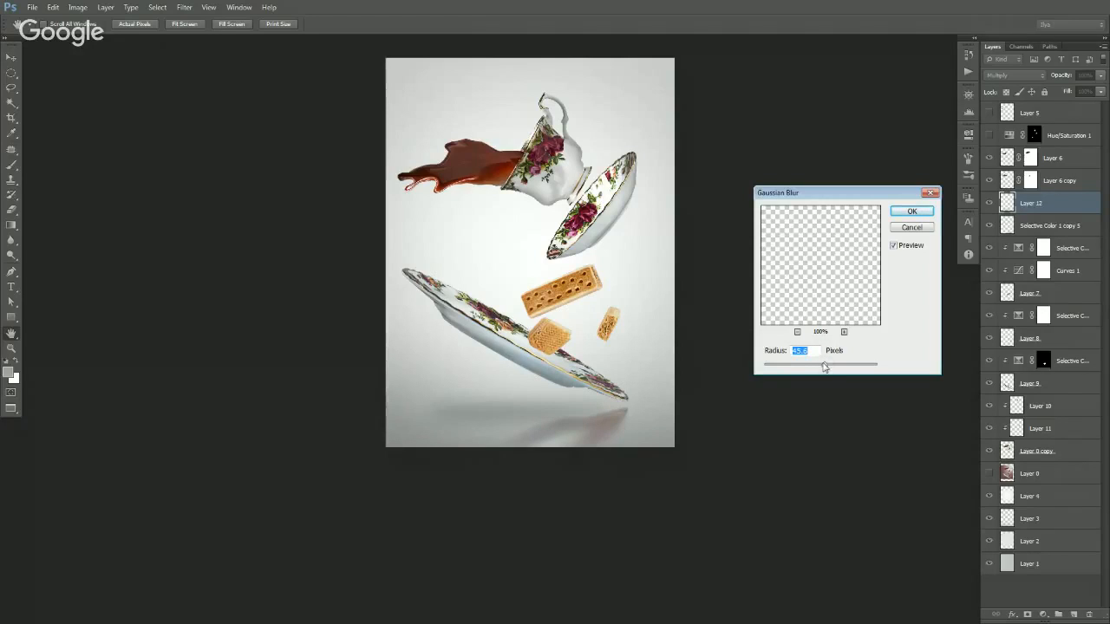
key("Return")
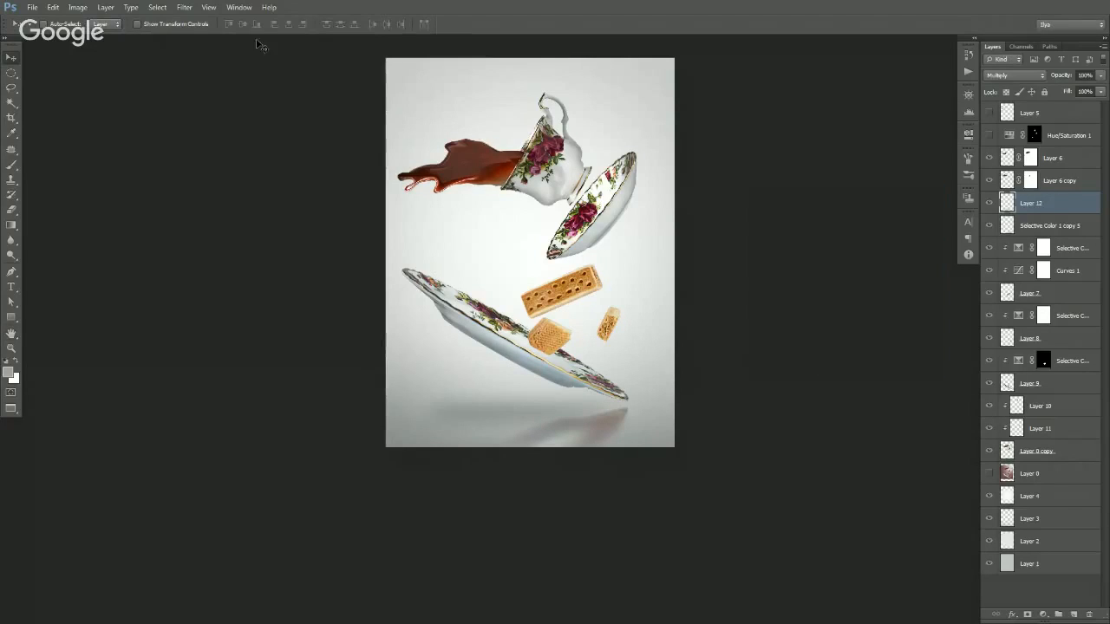
- Spread the shadow sideways with a Motion Blur at an angle of 0°
left_click(186, 10)
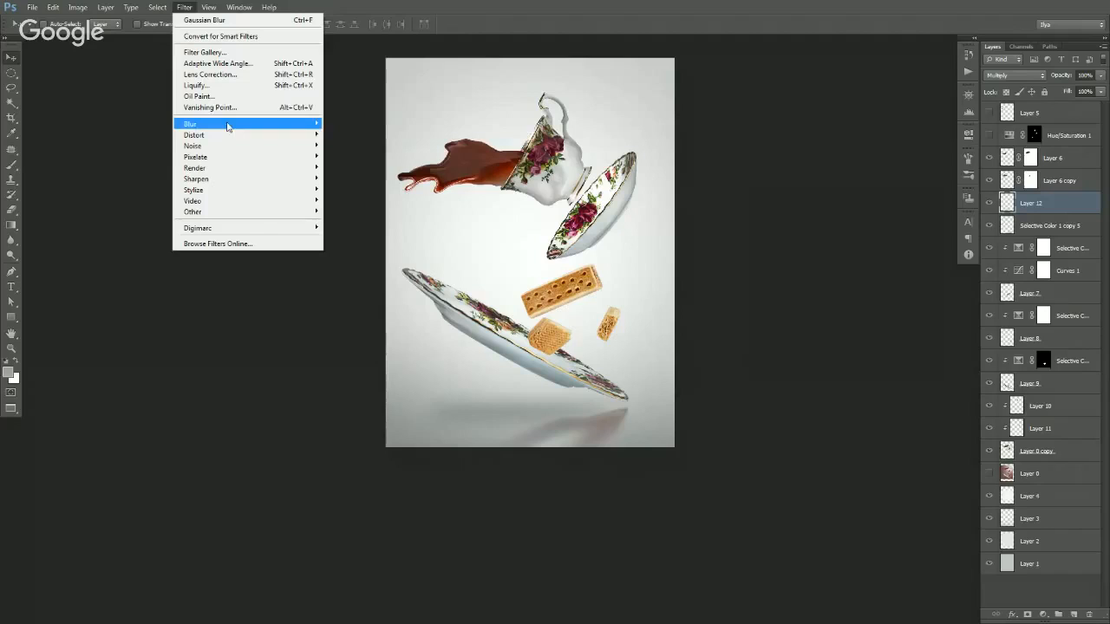
mouse_move(211, 128)
left_click(120, 229)
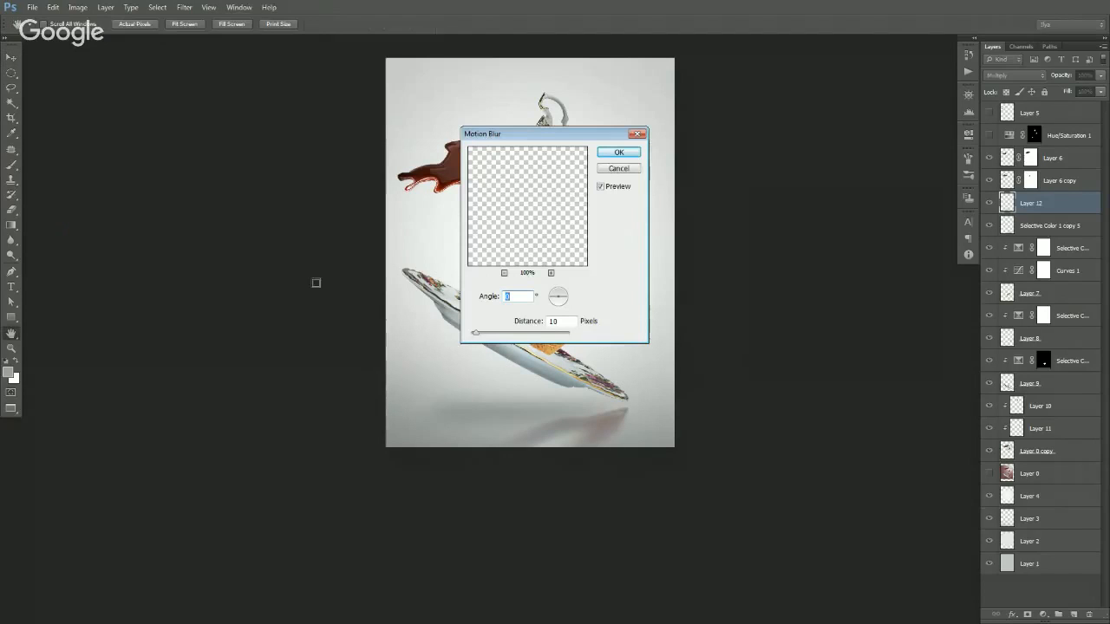
left_click_drag(491, 338, 542, 338)
key("Escape")
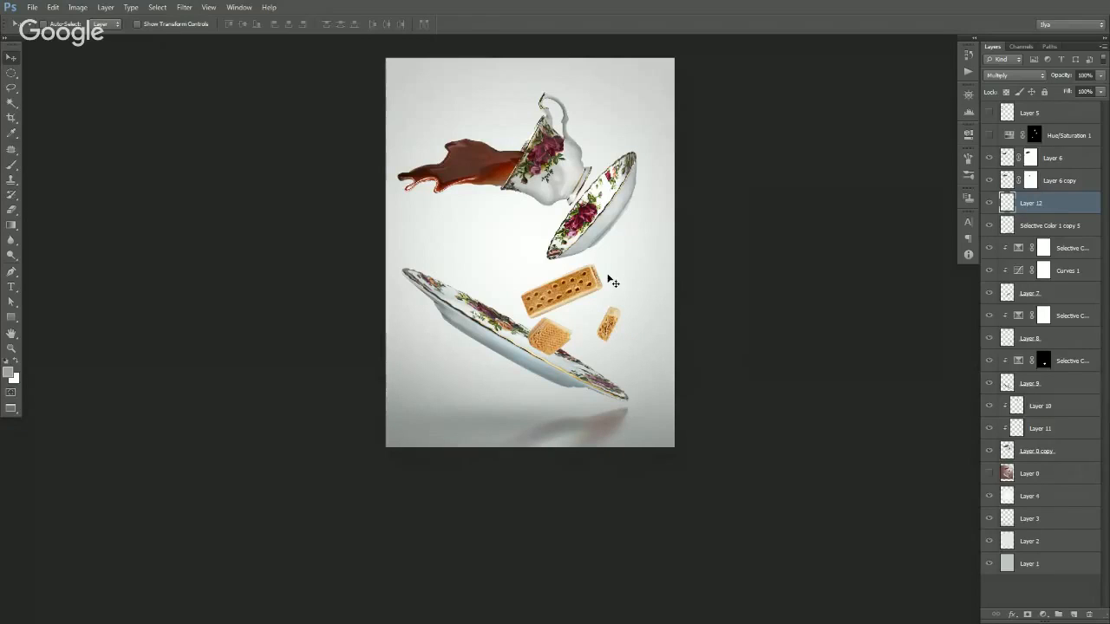
- Duplicate the shadow layer, scale the copy to about 46%, adjust its shape under the saucer, and select both shadow layers
key("ctrl+j")
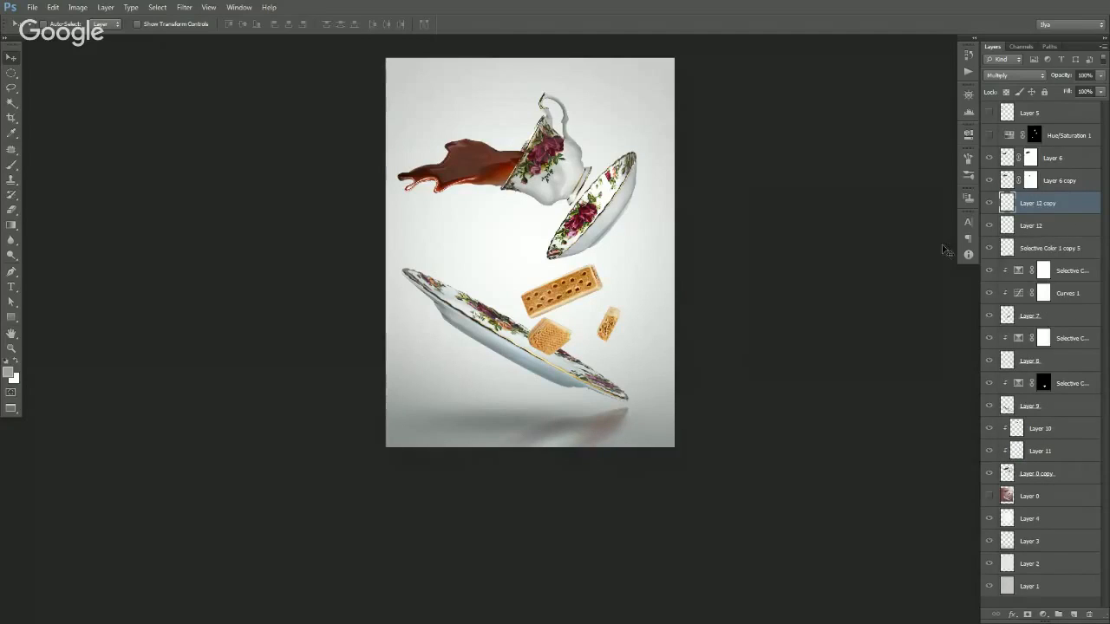
key("ctrl+t")
left_click_drag(671, 451, 593, 433)
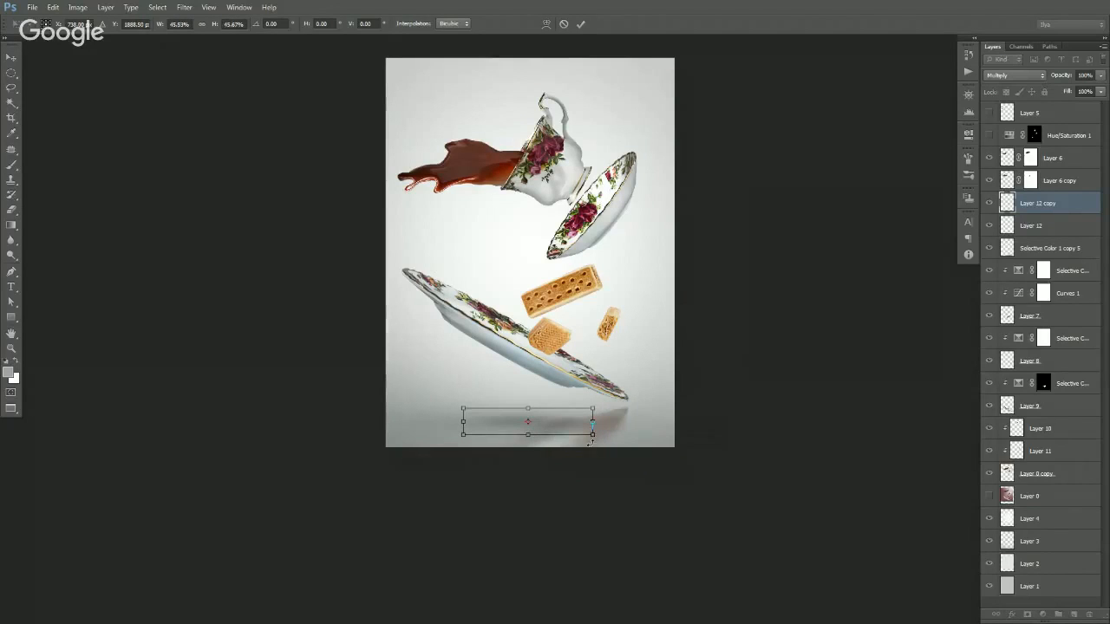
key("Return")
key("ctrl+t")
left_click_drag(592, 421, 620, 434)
key("Return")
left_click(1032, 225, "shift")
scroll(617, 410, "down", 1)
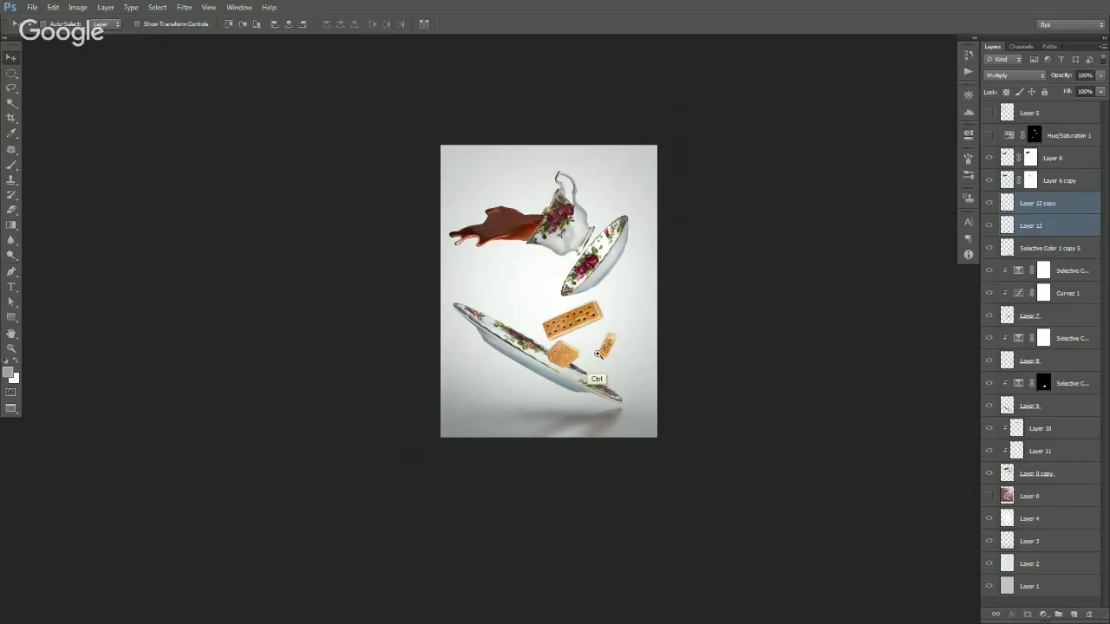
scroll(600, 354, "up", 1)
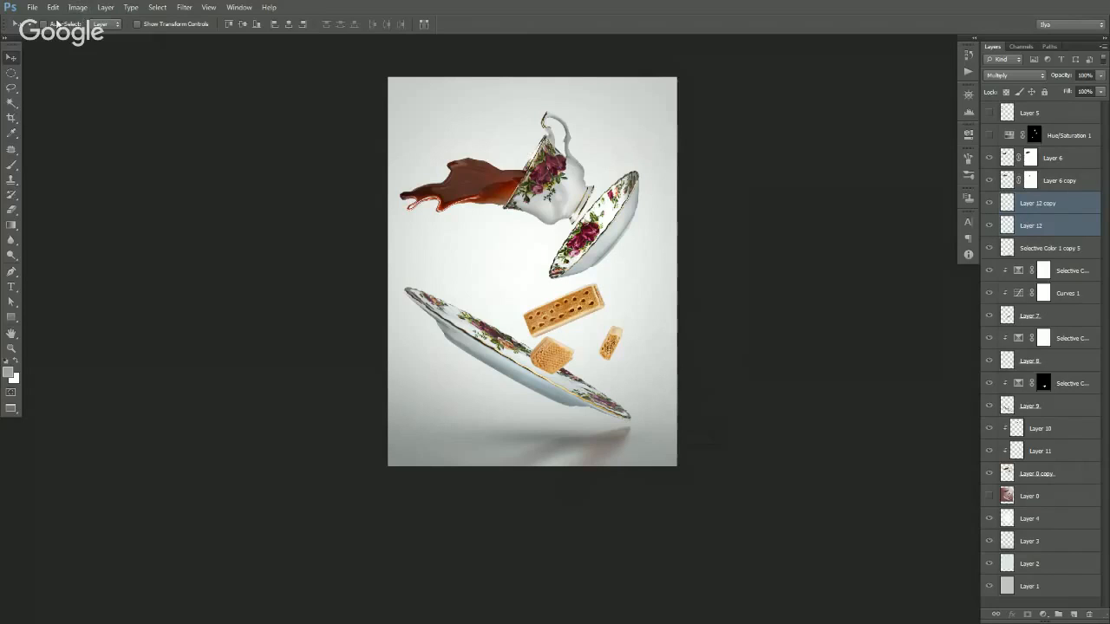
- Hide the two clipped layers, Layer 10 and Layer 11, that recolour the roses on the cup and saucers
left_click(604, 194)
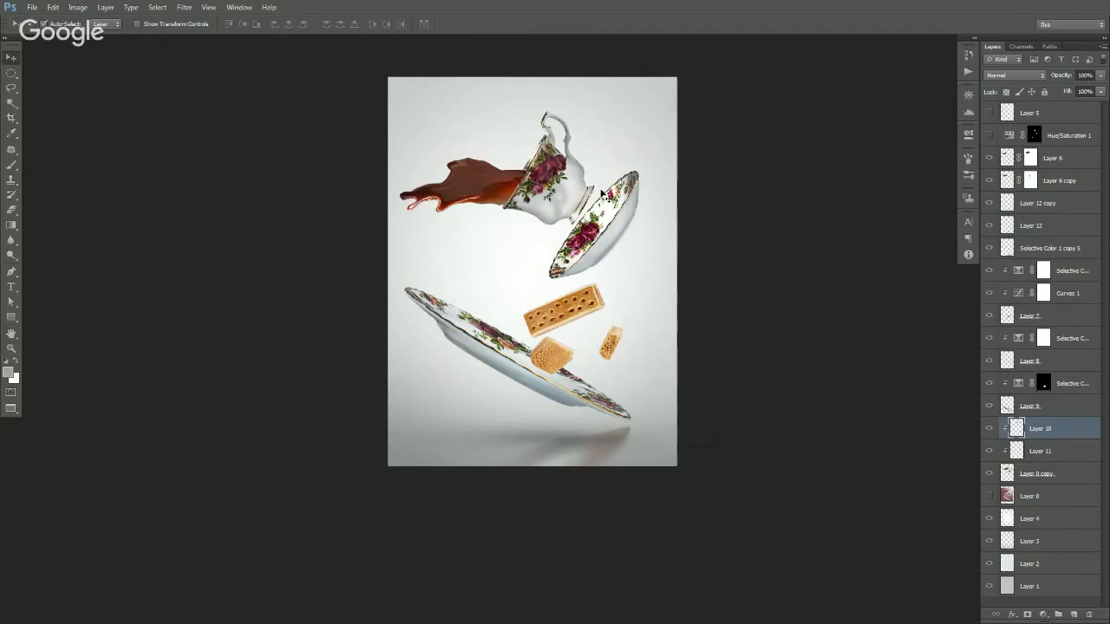
left_click(990, 435)
left_click(992, 453)
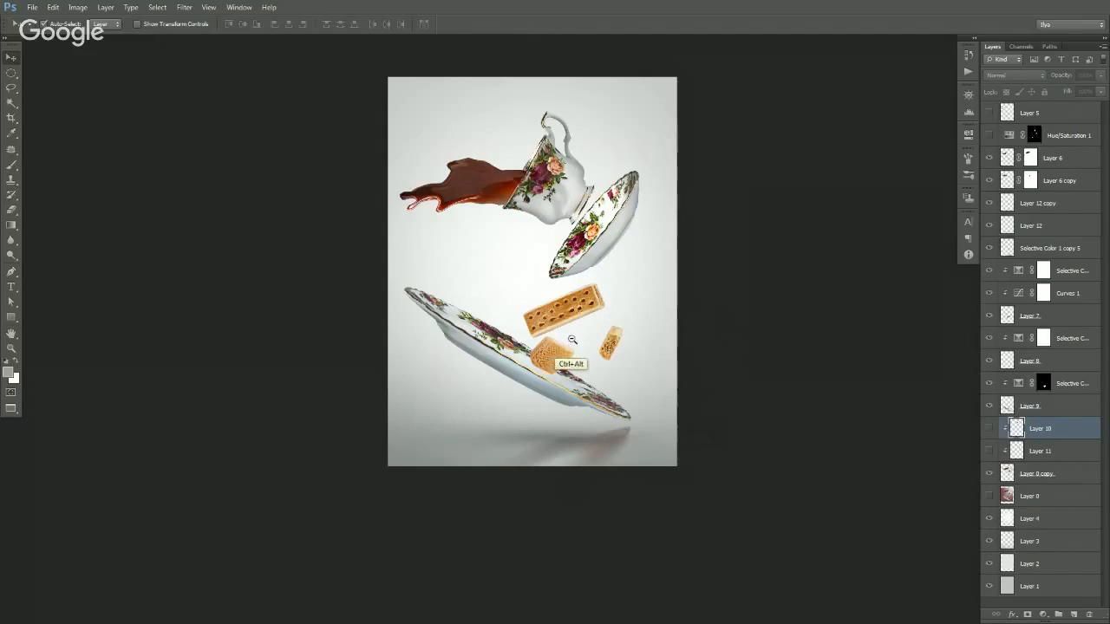
- Select all object and shadow layers above Layer 4 and shift them together slightly to the right on the background
scroll(572, 338, "down", 1)
left_click_drag(612, 375, 627, 373)
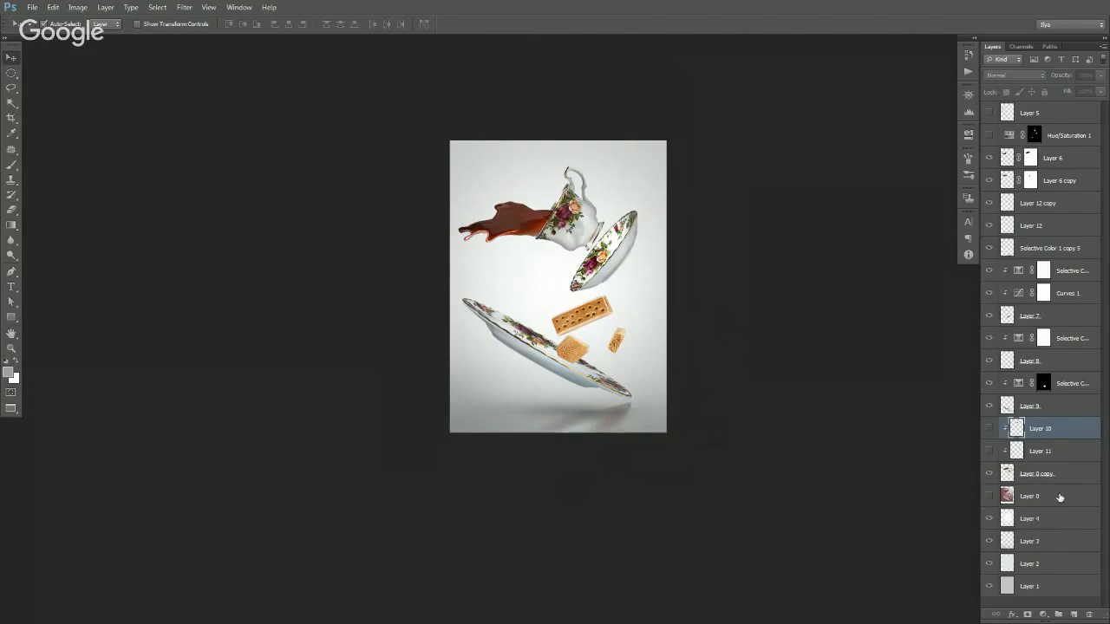
left_click(1060, 496)
left_click(1065, 122, "shift")
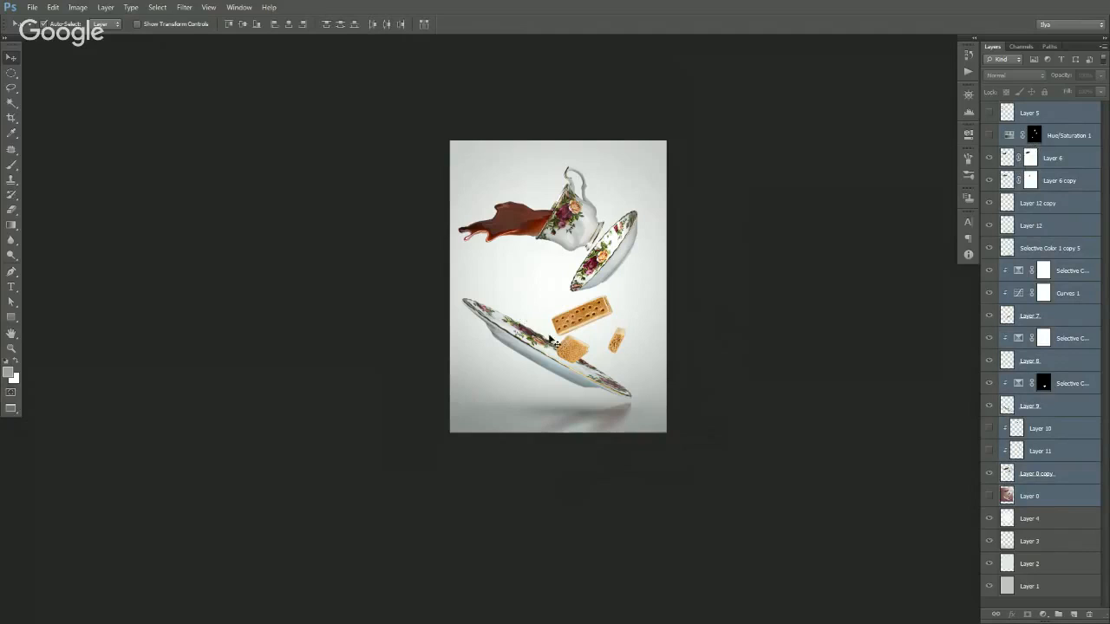
left_click_drag(532, 348, 548, 351)
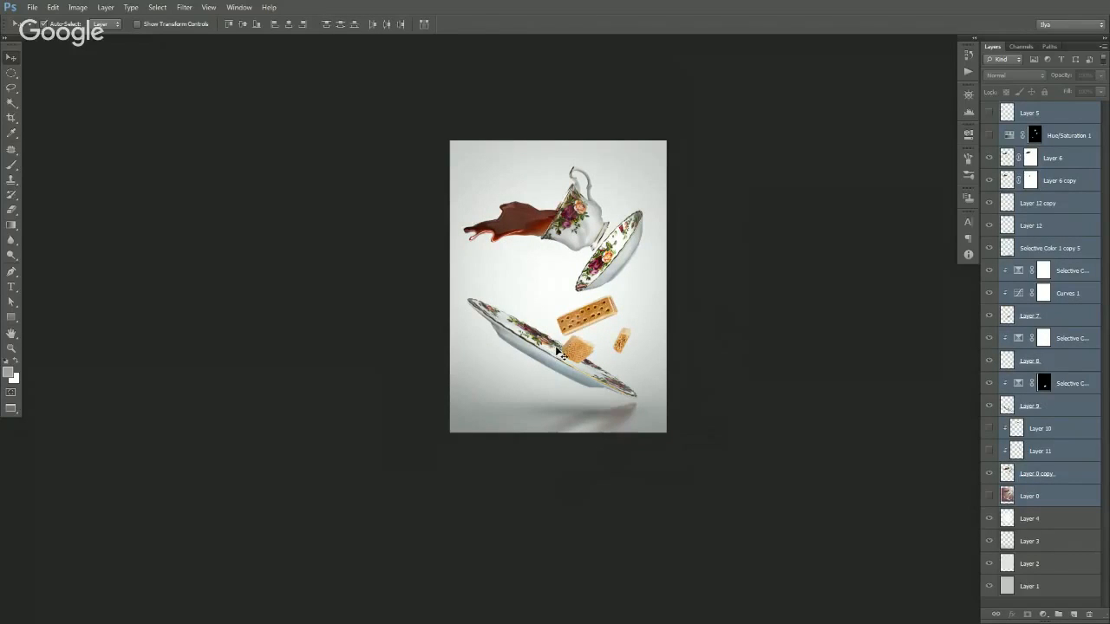
key("shift+Right")
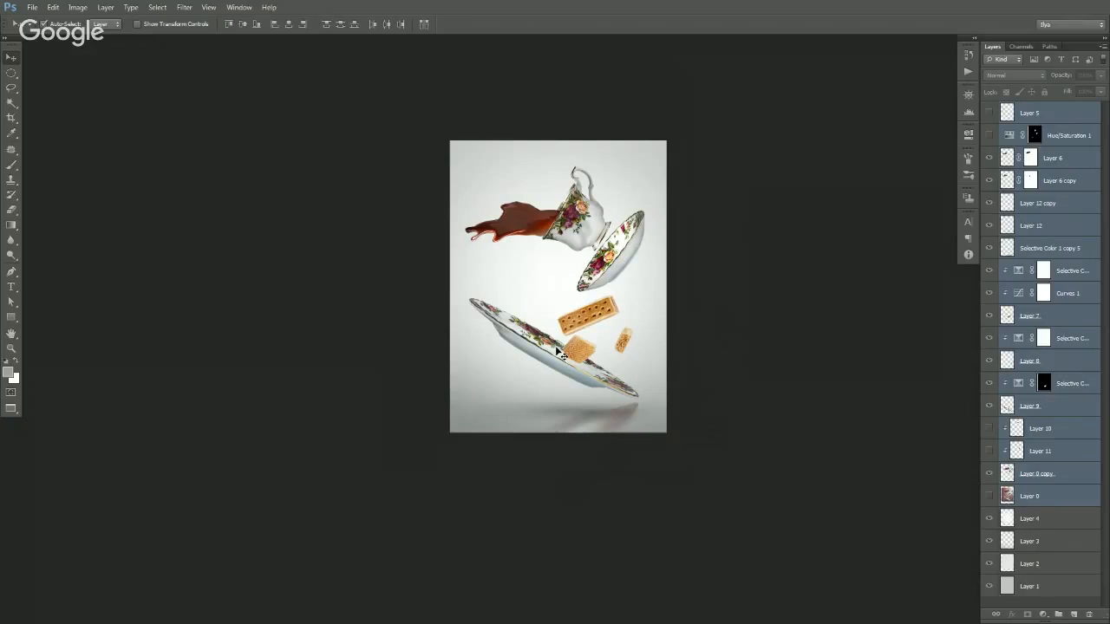
- Add a Curves adjustment above Hue/Saturation 1, with the white point at input 244 and a midtone point from 97 to 133
left_click(1048, 249)
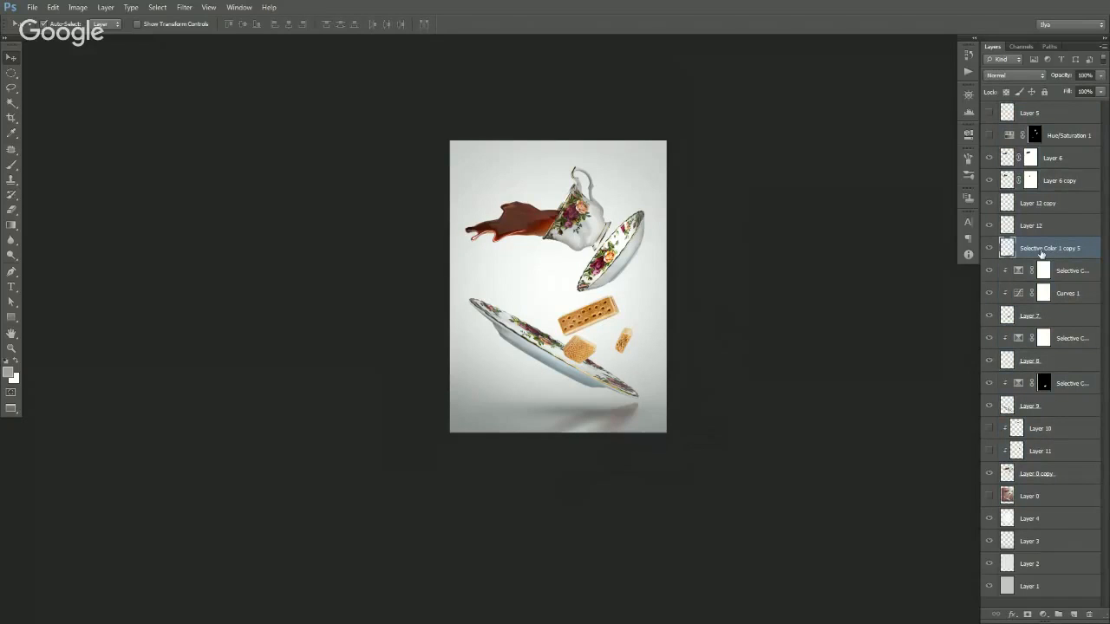
key("ctrl+plus")
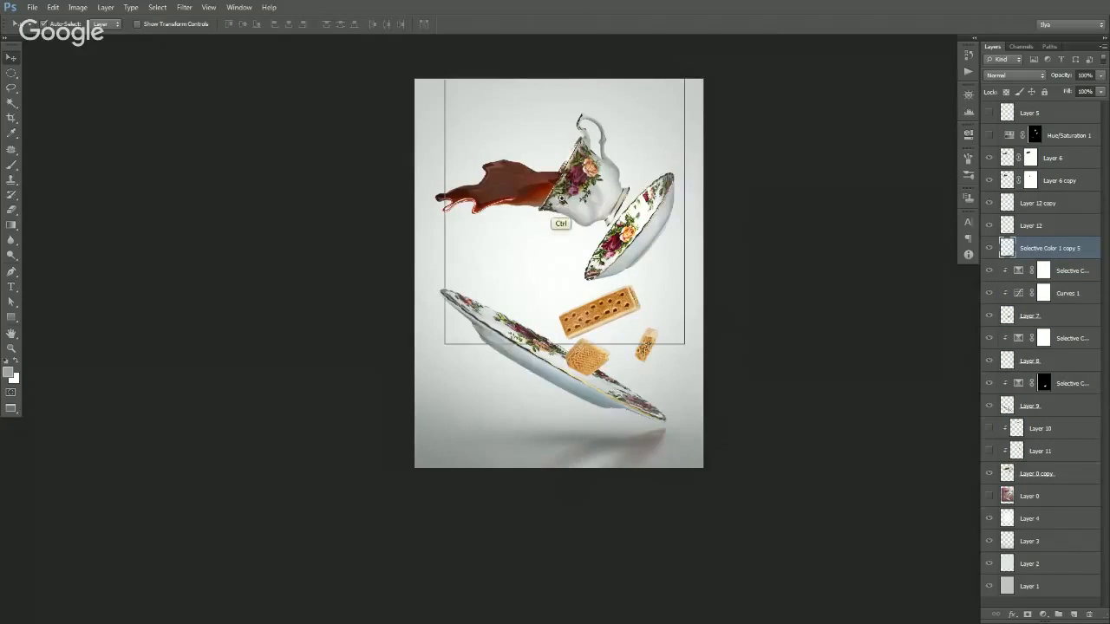
key("ctrl+plus")
key("ctrl+plus")
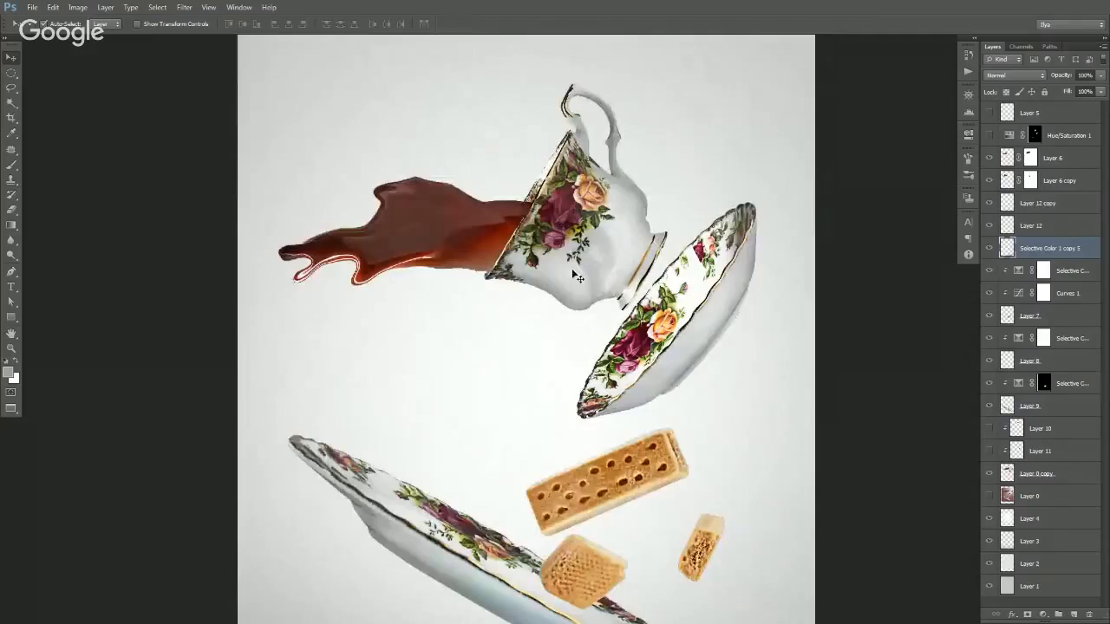
key("ctrl+minus")
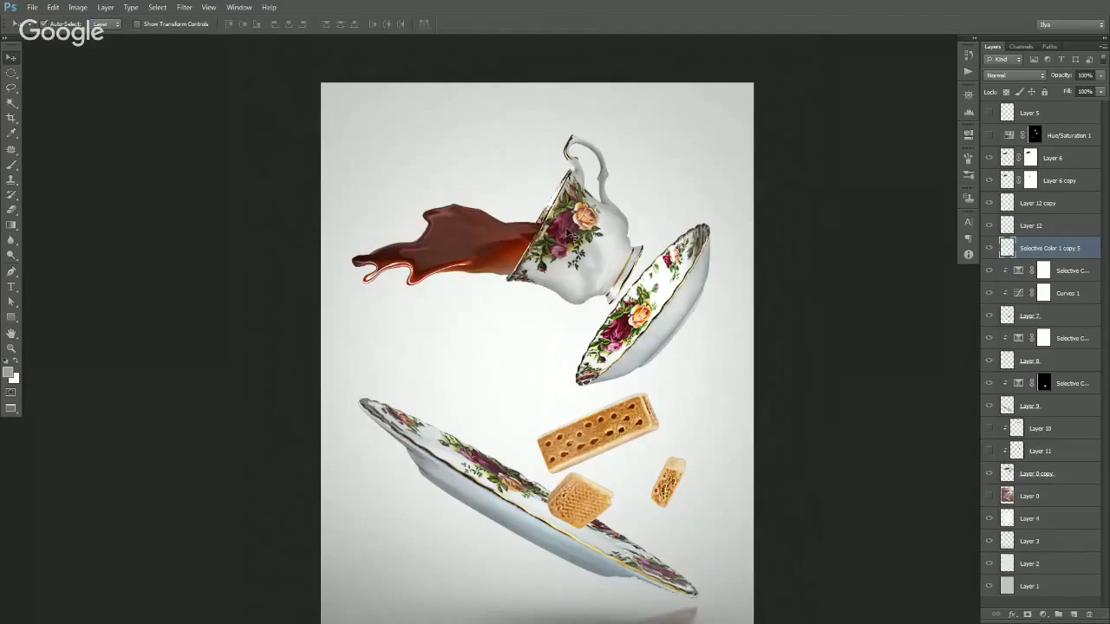
left_click(1053, 137)
left_click(1042, 614)
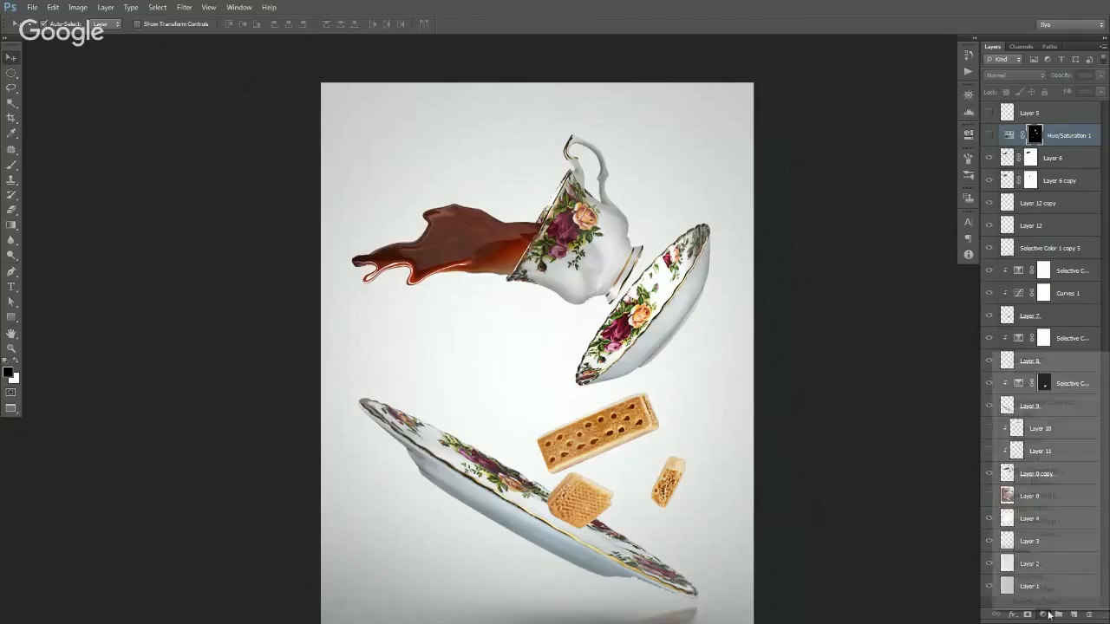
left_click(1025, 427)
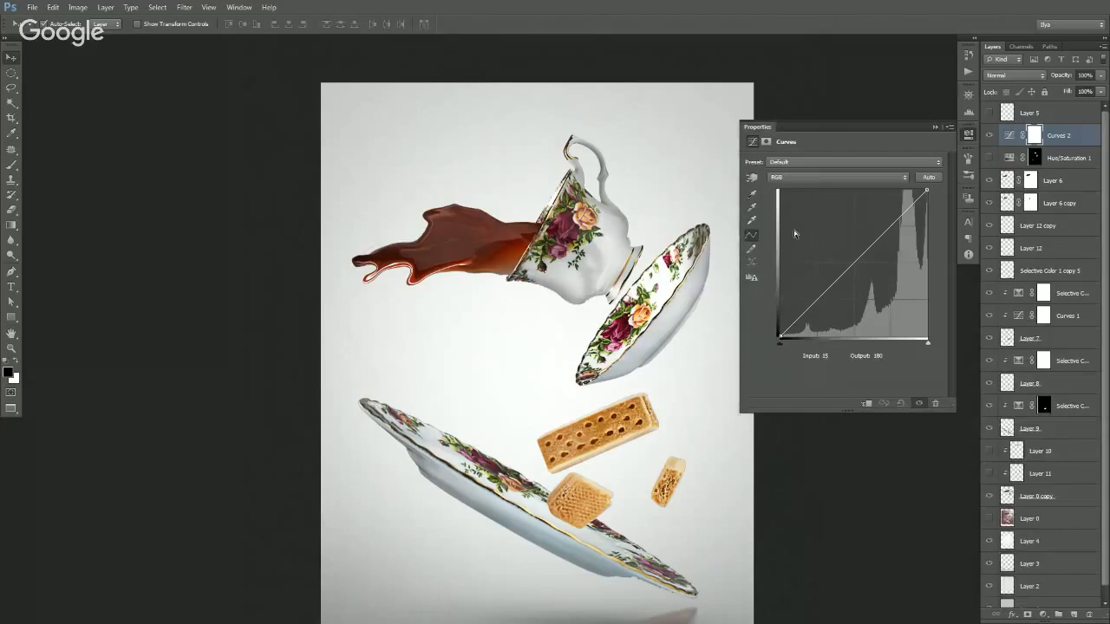
left_click_drag(926, 189, 921, 189)
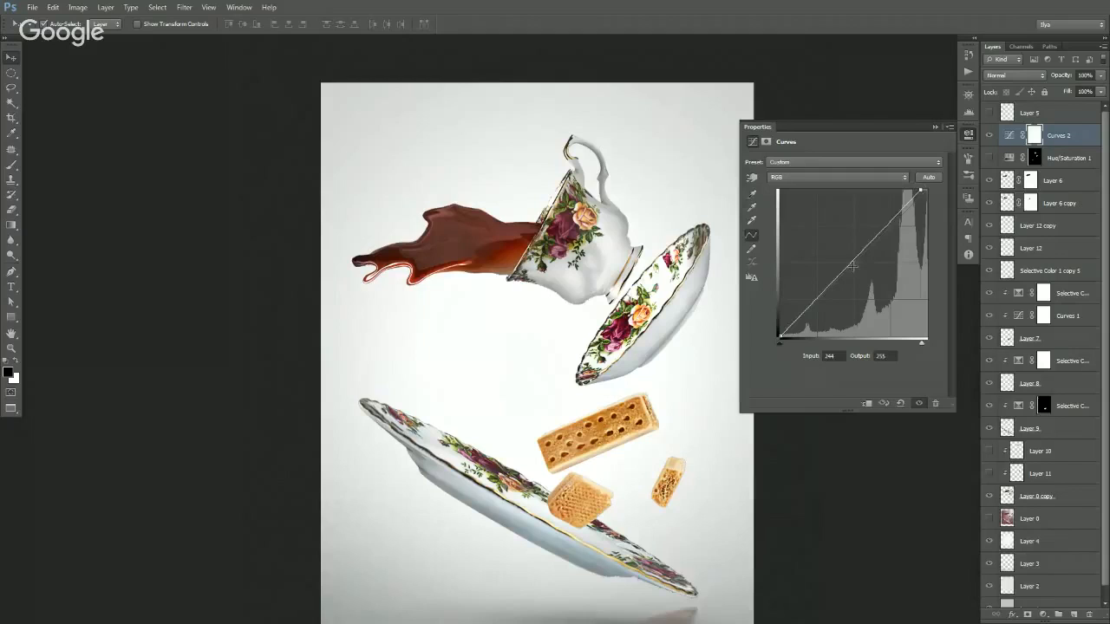
left_click_drag(852, 264, 834, 259)
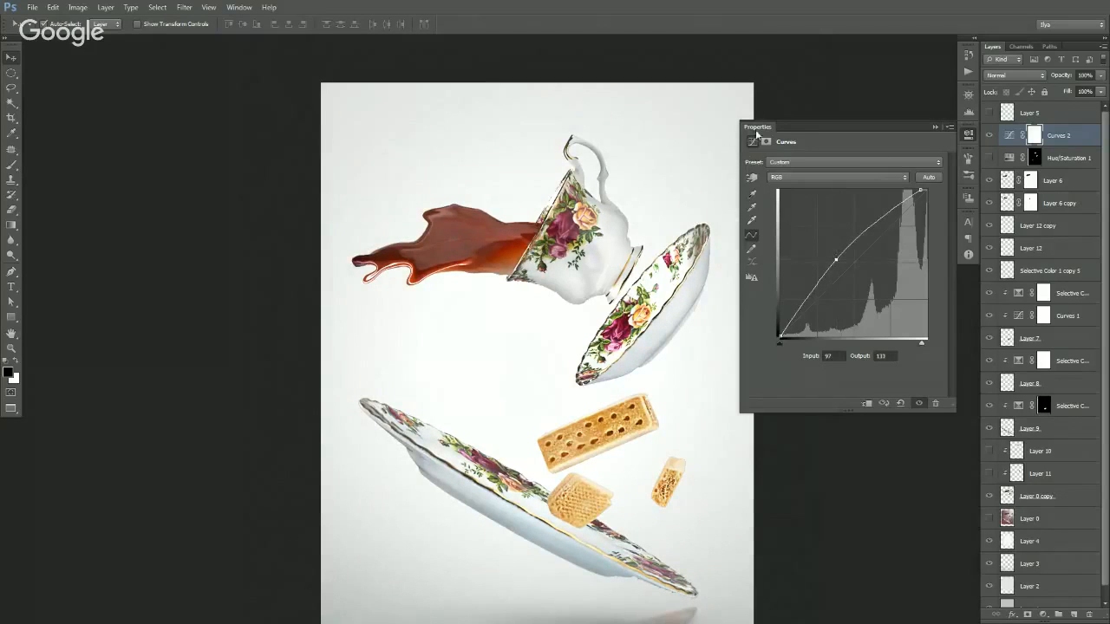
- Invert the Curves mask to black and reveal the brightening only over the roses on the cup
left_click(771, 147)
key("ctrl+i")
key("b")
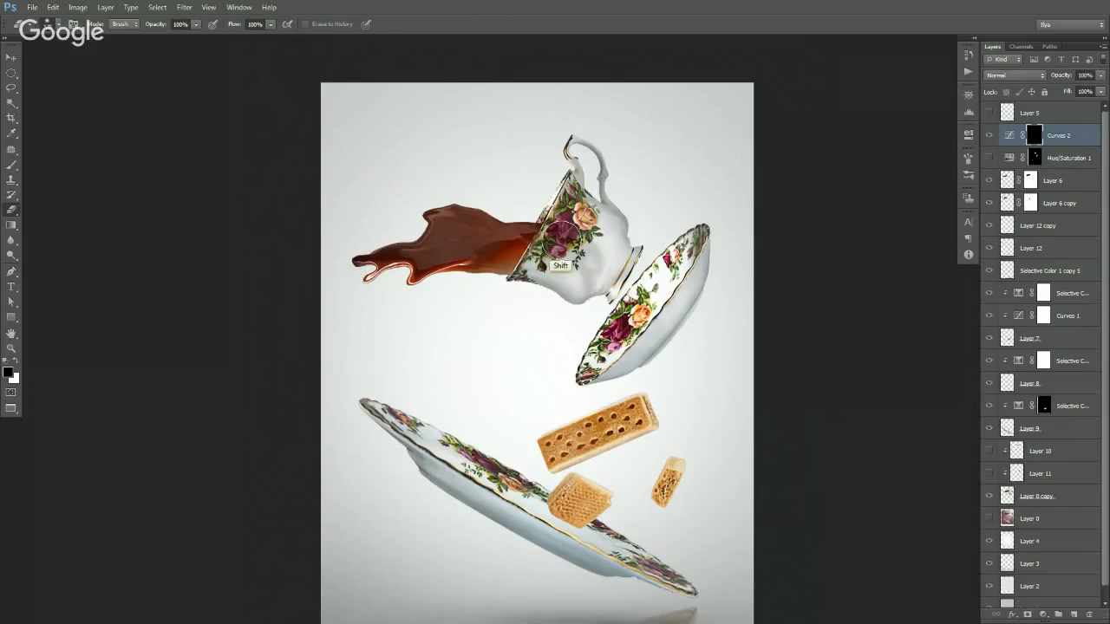
mouse_move(560, 242)
left_mouse_down()
mouse_move(542, 230)
mouse_move(589, 252)
mouse_move(581, 242)
mouse_move(570, 253)
left_mouse_up()
key("v")
key("ctrl+minus")
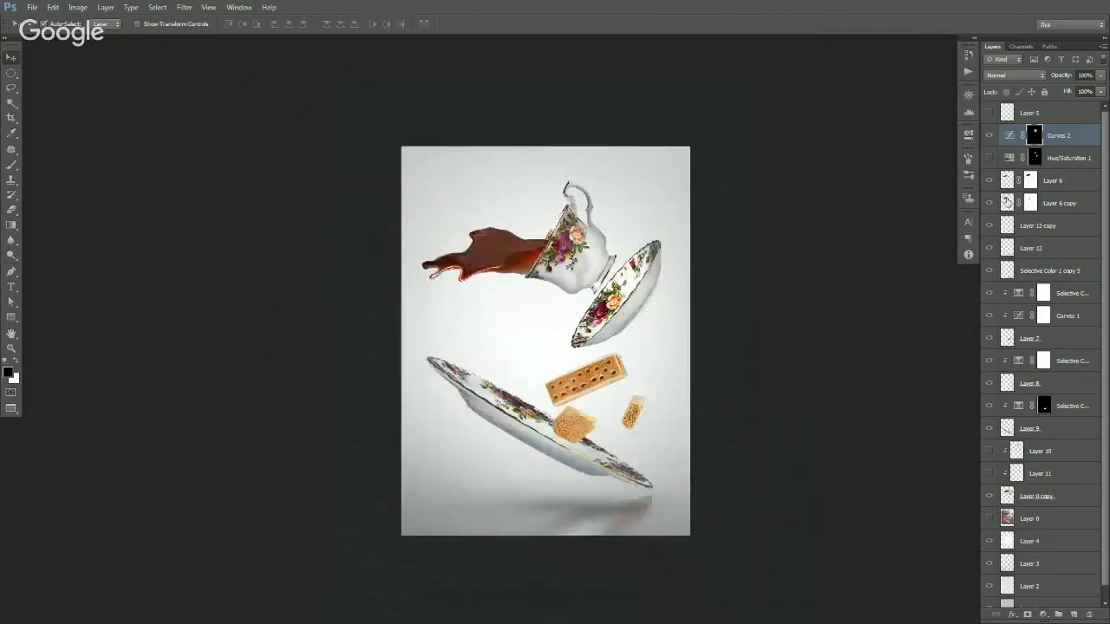
- Strengthen the cup's Curves brightening by moving its white point to input 213, output 255
double_click(1010, 136)
left_click_drag(925, 189, 897, 182)
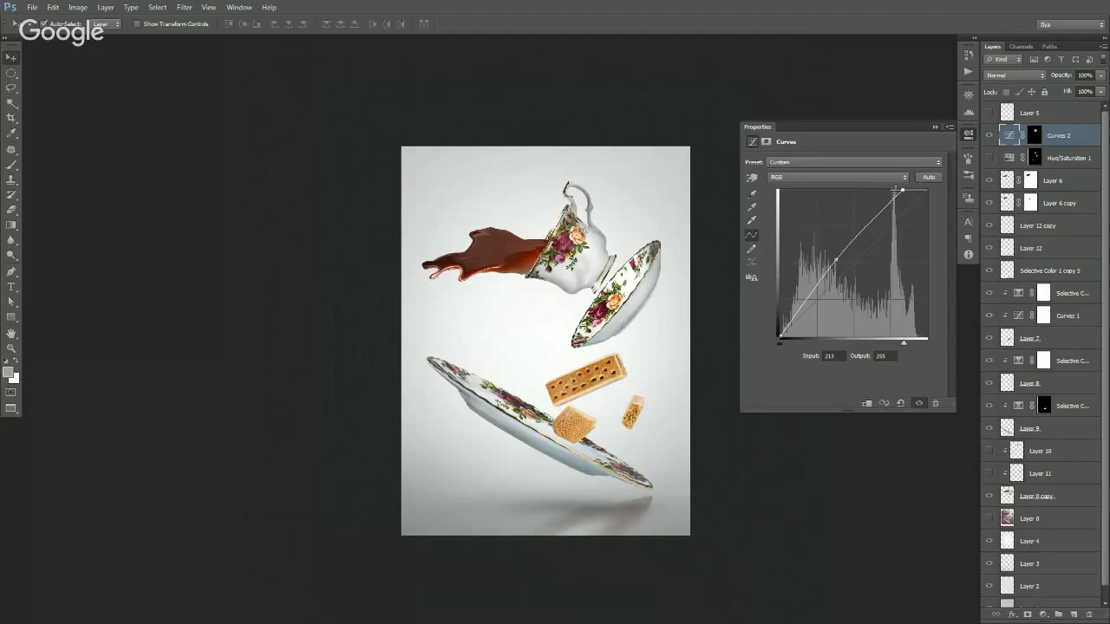
left_click(758, 128)
- Examine the cup, tea splash and upper saucer up close after the brightening
left_click(550, 290, "ctrl")
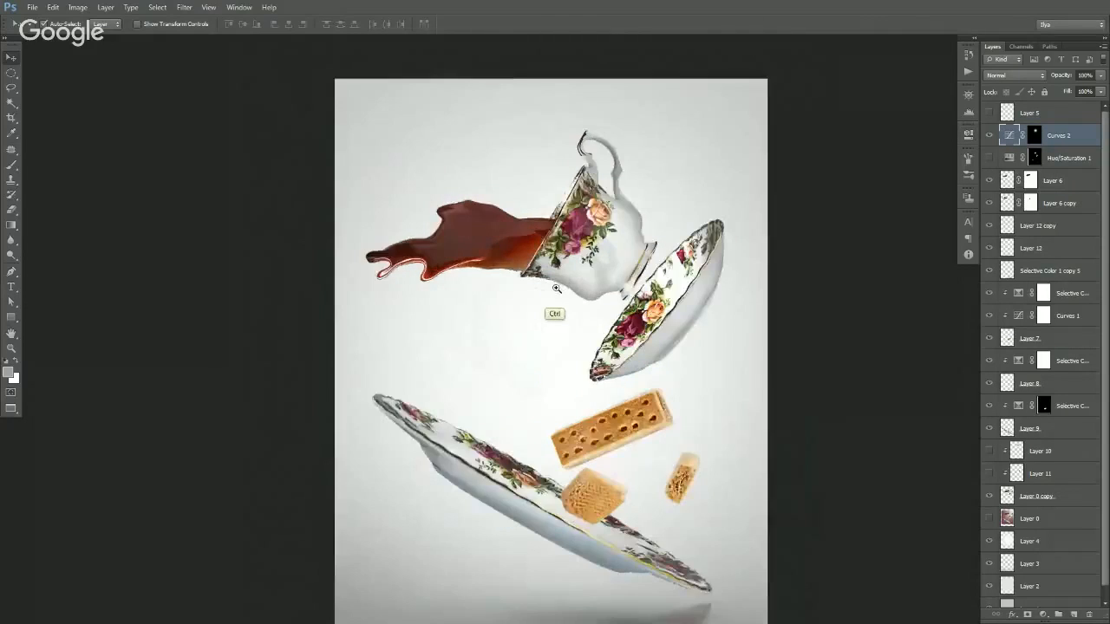
left_click(557, 294, "ctrl")
left_click(559, 296, "ctrl")
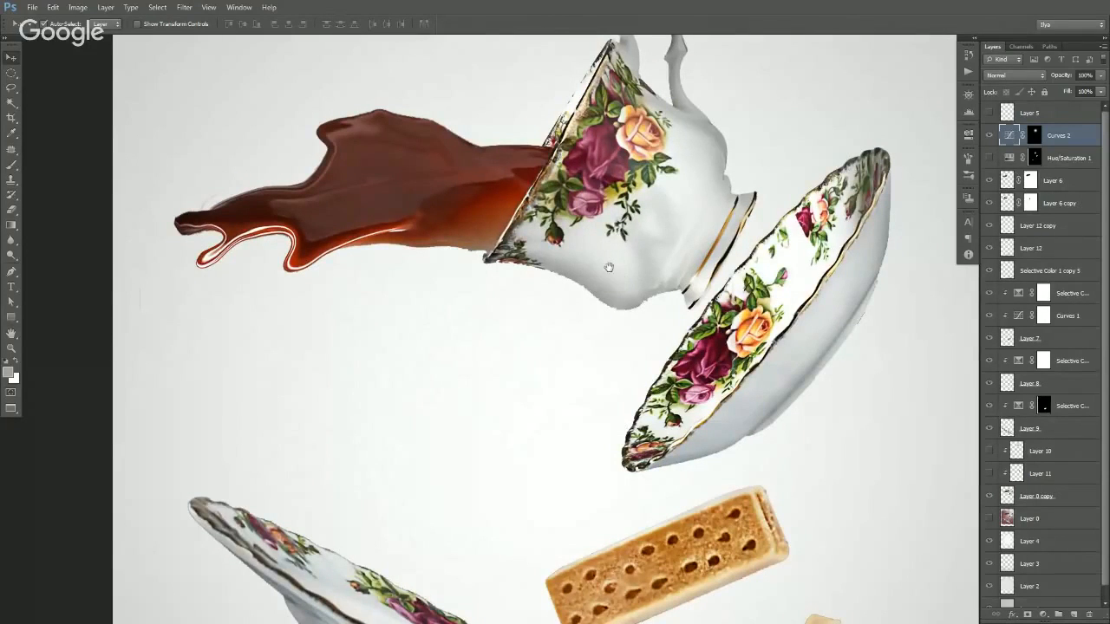
left_click_drag(622, 282, 587, 325)
left_click_drag(685, 279, 632, 325)
scroll(639, 357, "down", 3)
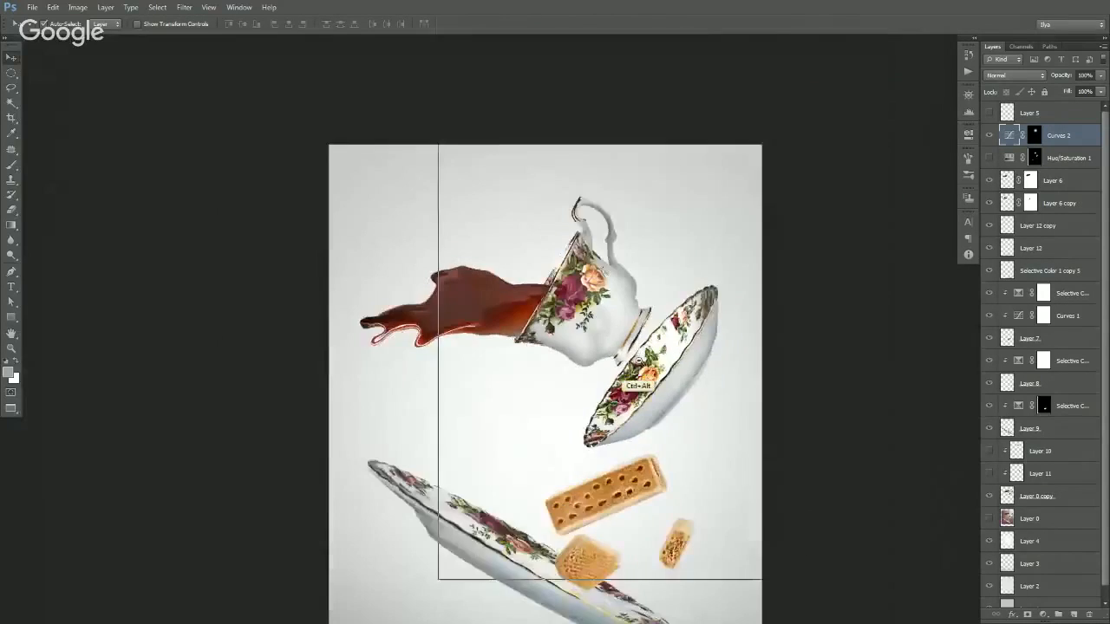
scroll(645, 380, "up", 1)
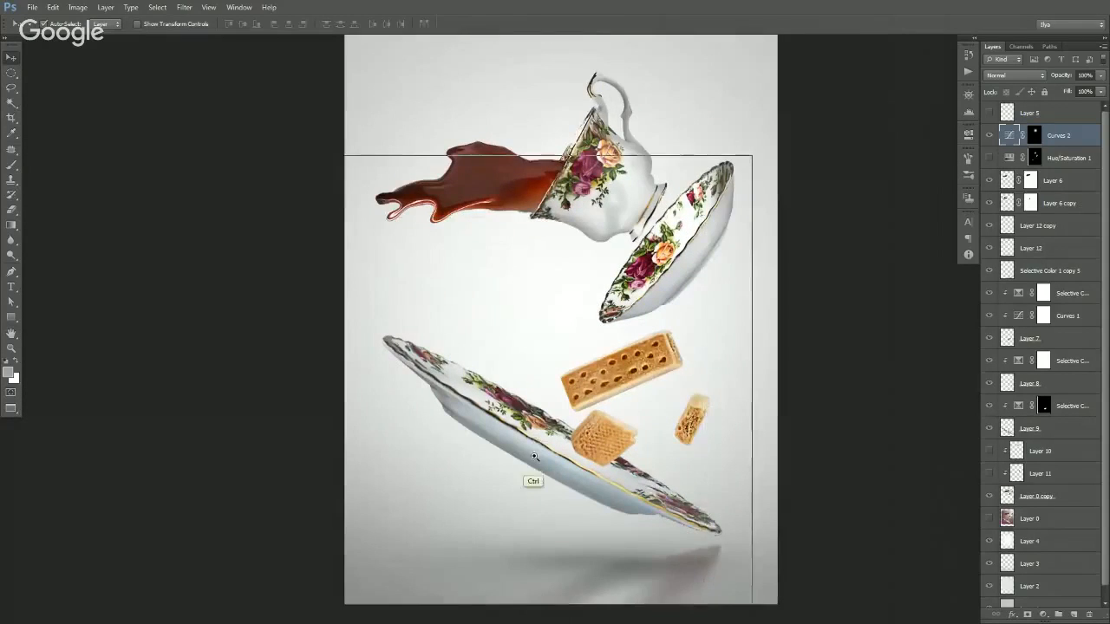
- Add a new layer above the Curves adjustment and sample the dark line beneath the lower saucer's gold rim as brush colour
scroll(490, 511, "up", 2)
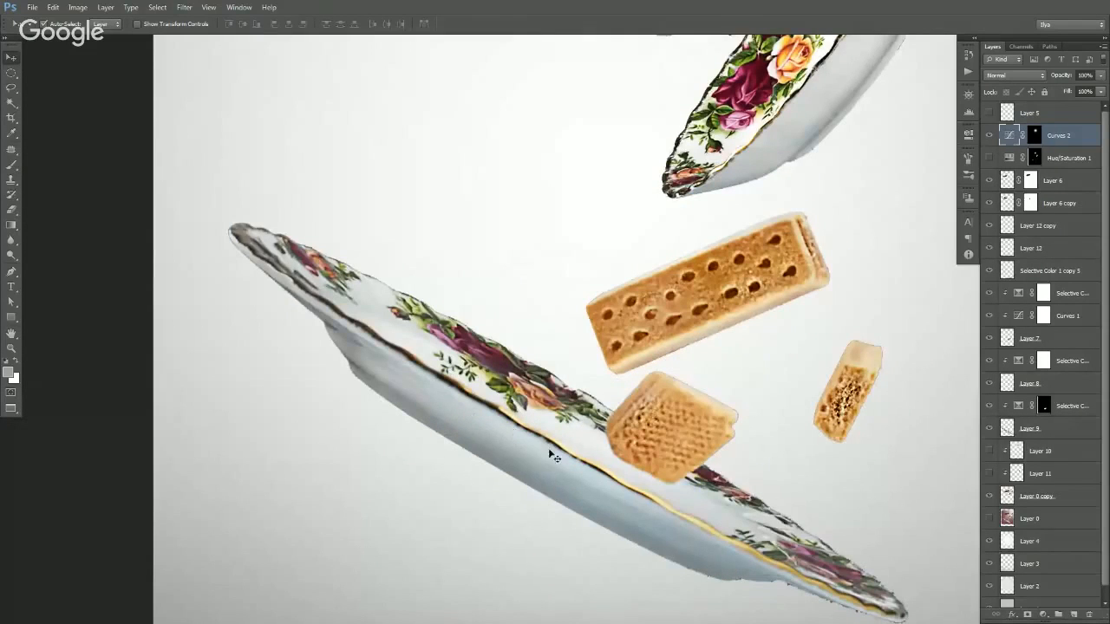
scroll(560, 455, "up", 3)
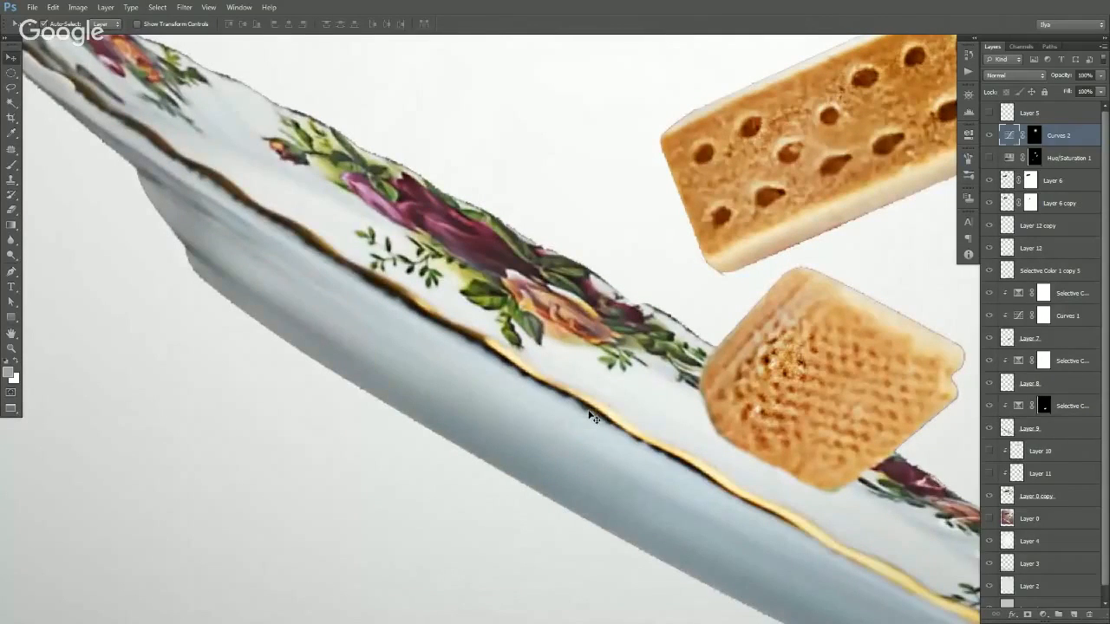
left_click(1075, 614)
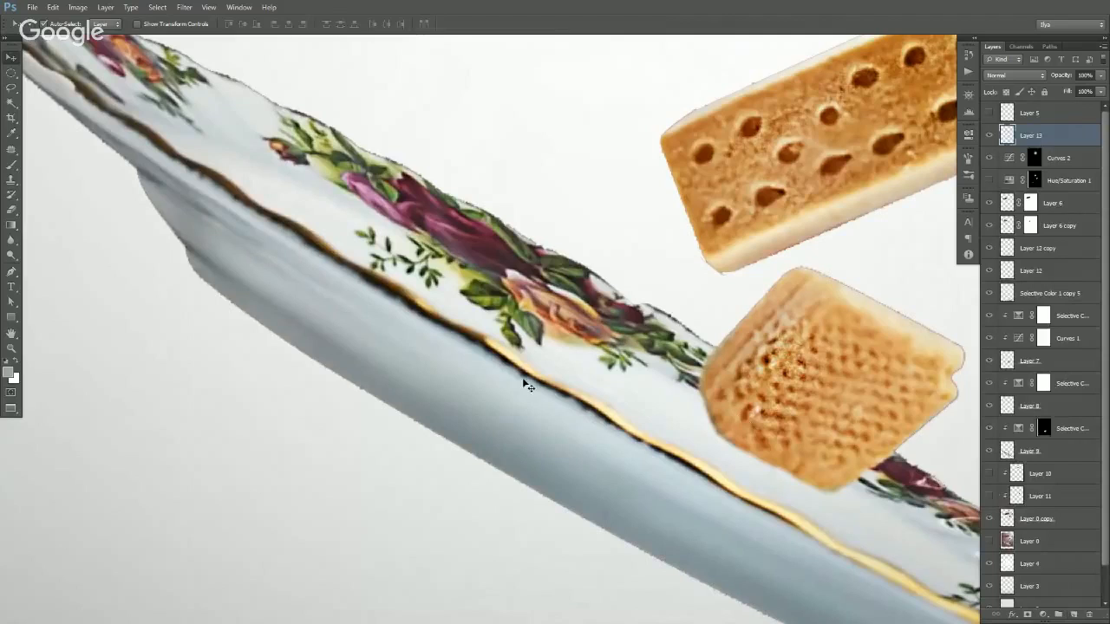
key("i")
left_click(520, 412, "ctrl")
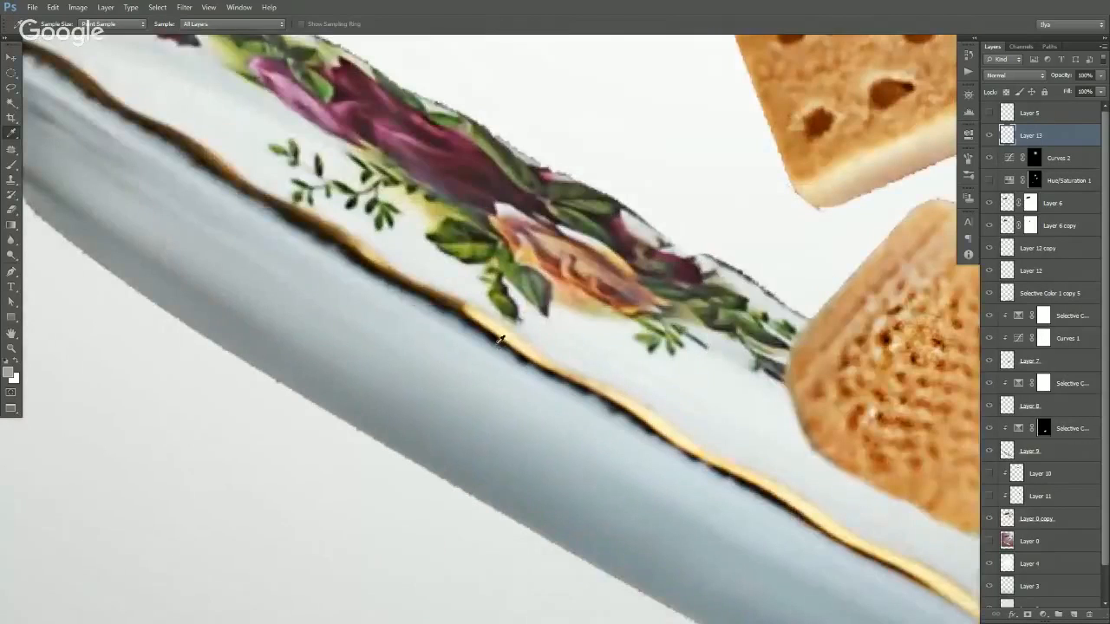
left_click(497, 338)
key("b")
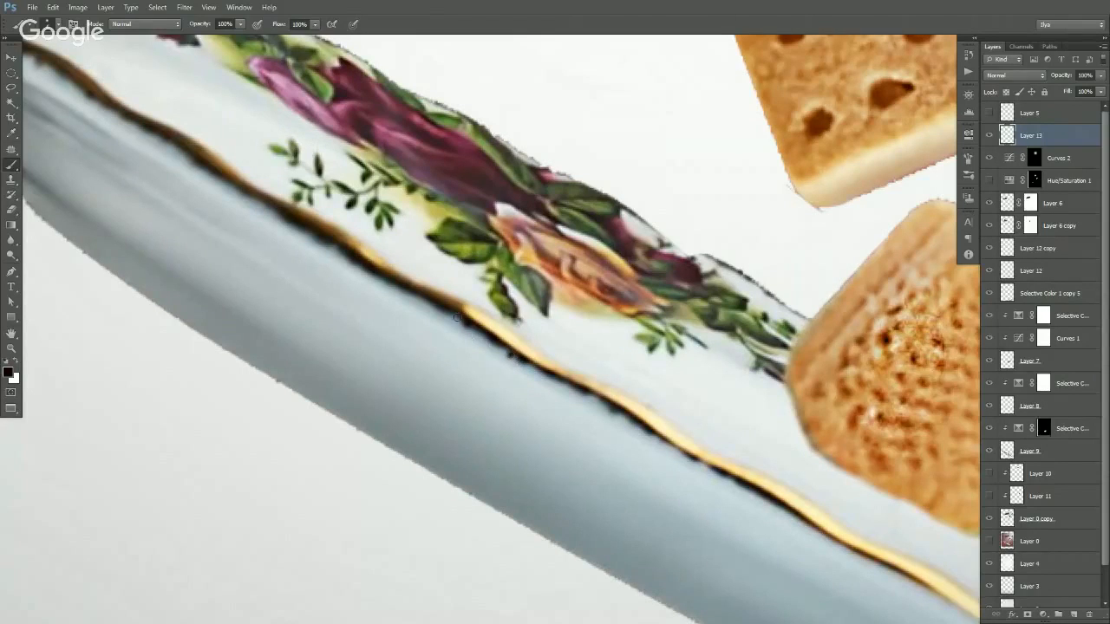
- Paint a thin dark line in connected straight strokes beneath the gold rim along the lower saucer's middle section
left_click(467, 323)
left_click(511, 356, "shift")
left_click(533, 369, "shift")
left_click(582, 392, "shift")
left_click(625, 419, "shift")
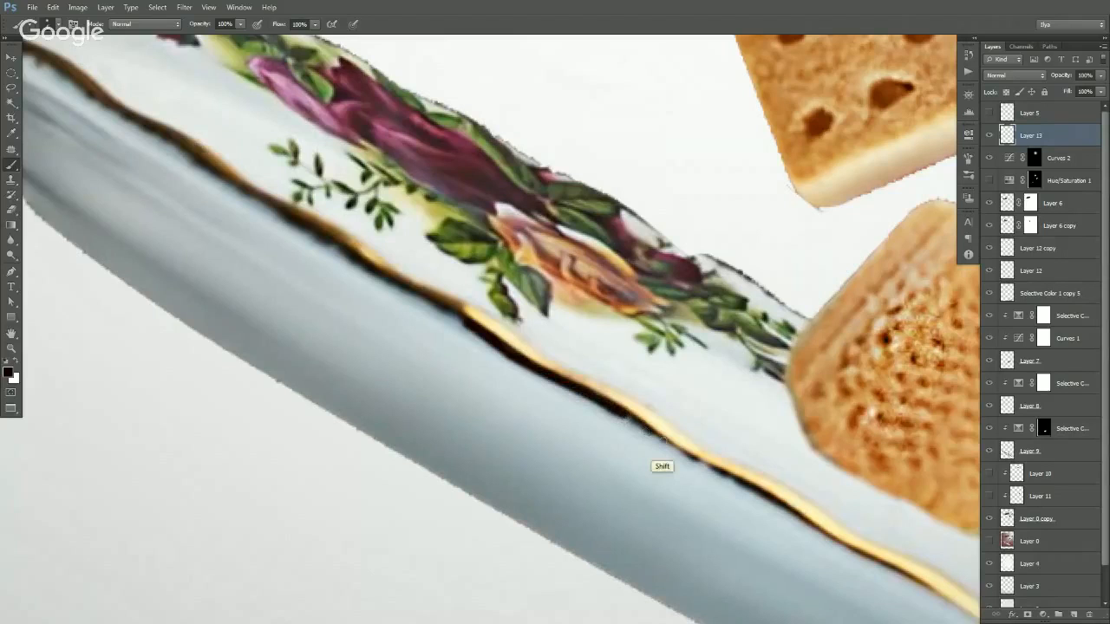
left_click(661, 441, "shift")
left_click(696, 460, "shift")
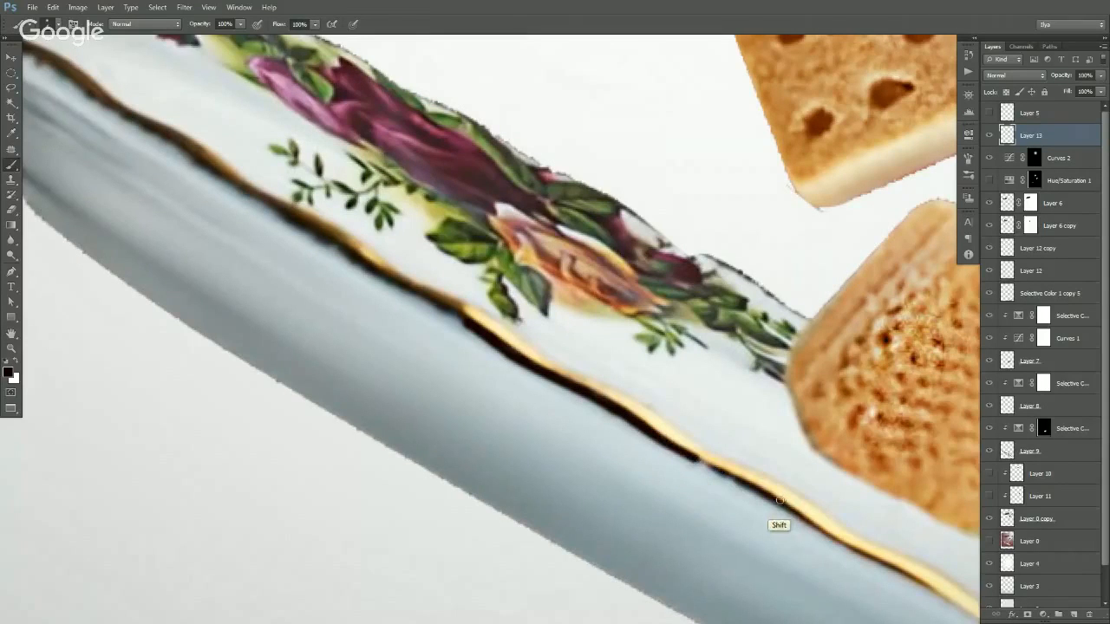
left_click(774, 500, "shift")
left_click(696, 451, "ctrl+alt")
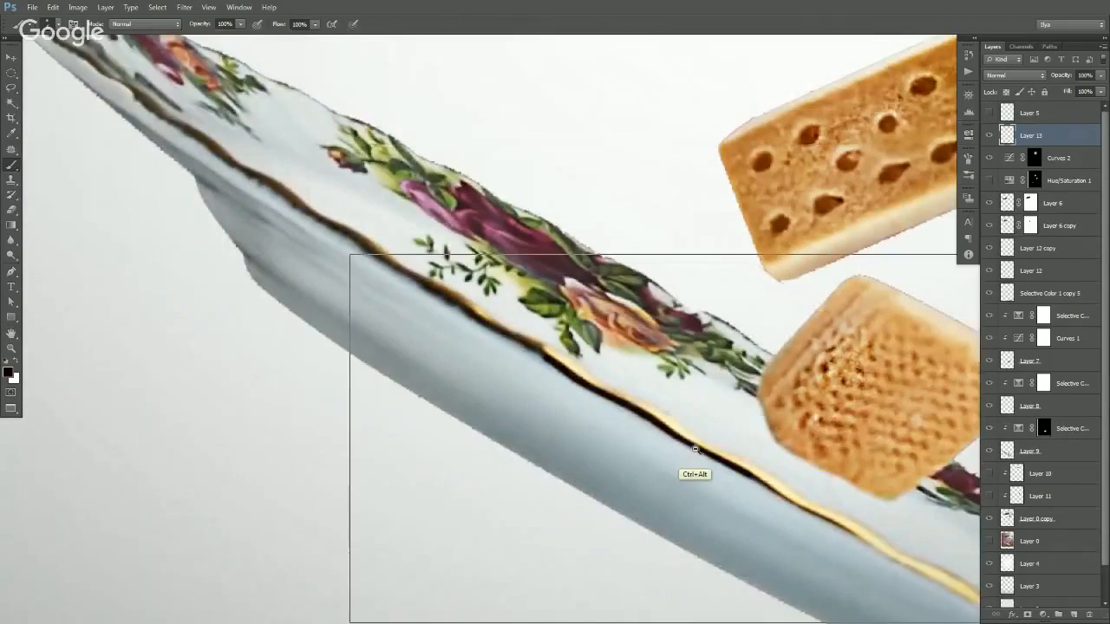
key("ctrl+0")
key("v")
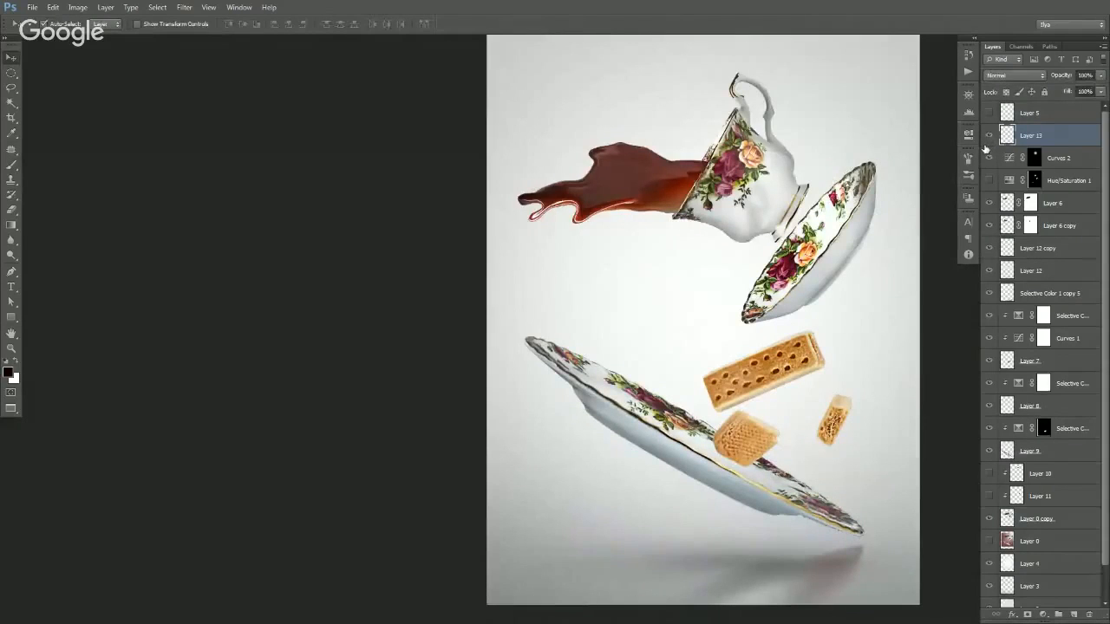
- Extend the dark rim line further up along the lower saucer's edge towards its raised end
left_click(671, 455, "ctrl")
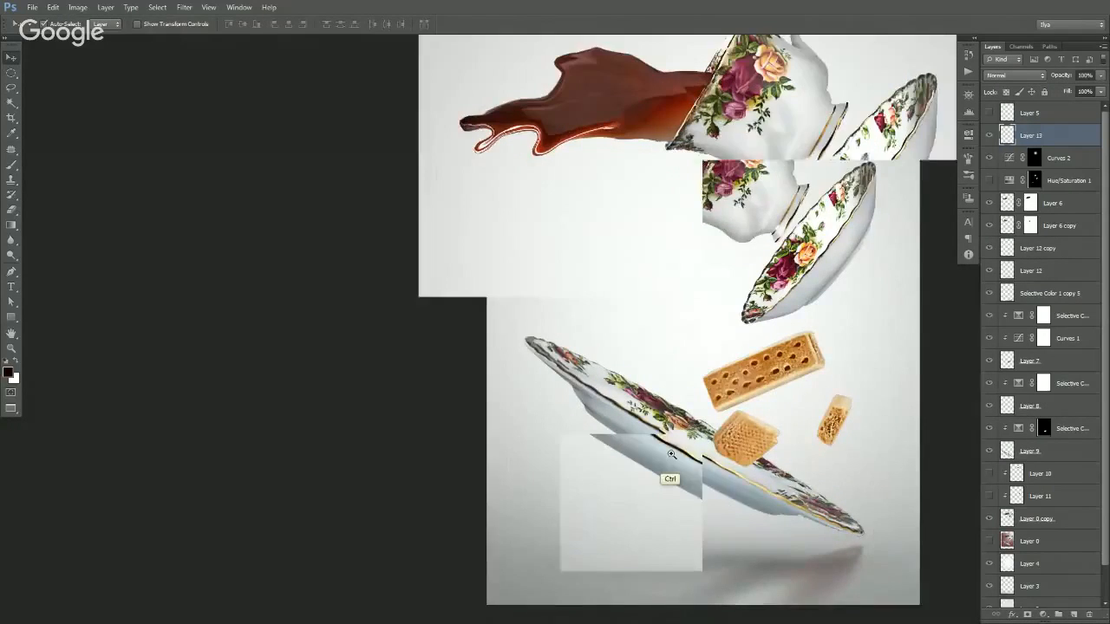
left_click(671, 454, "ctrl")
key("b")
left_click(592, 440, "ctrl")
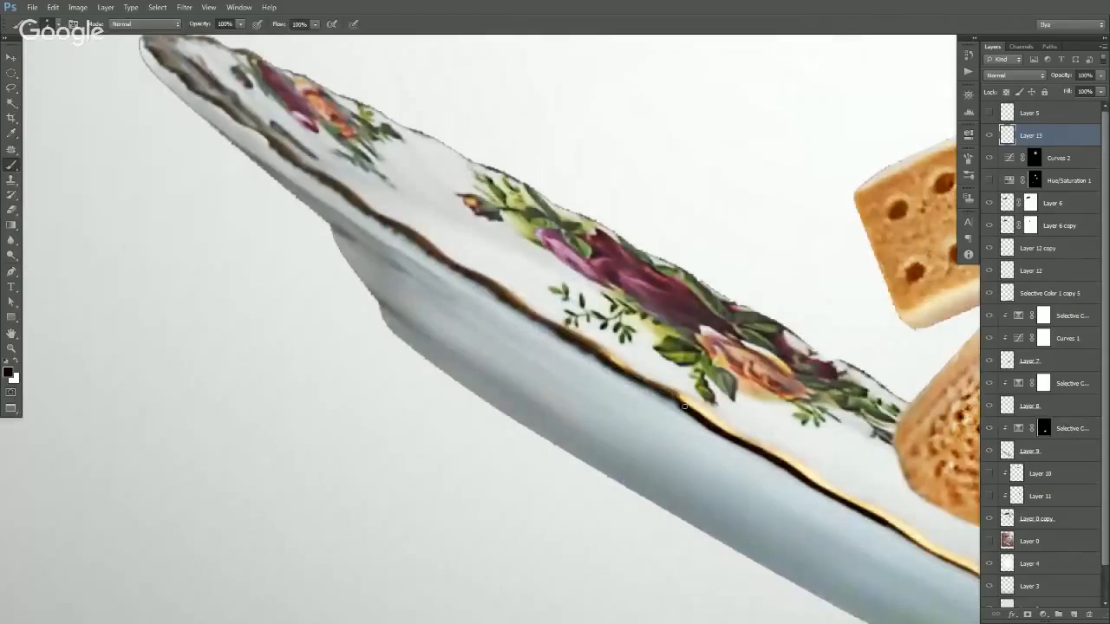
key("shift")
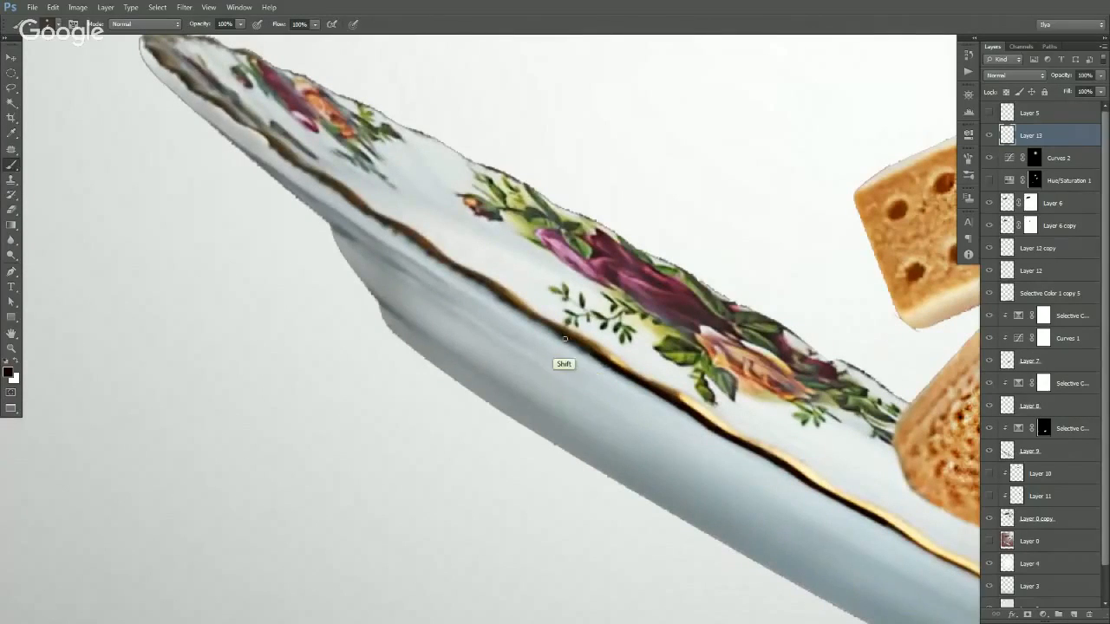
left_click(617, 387, "ctrl+alt")
left_click(615, 410, "ctrl+alt")
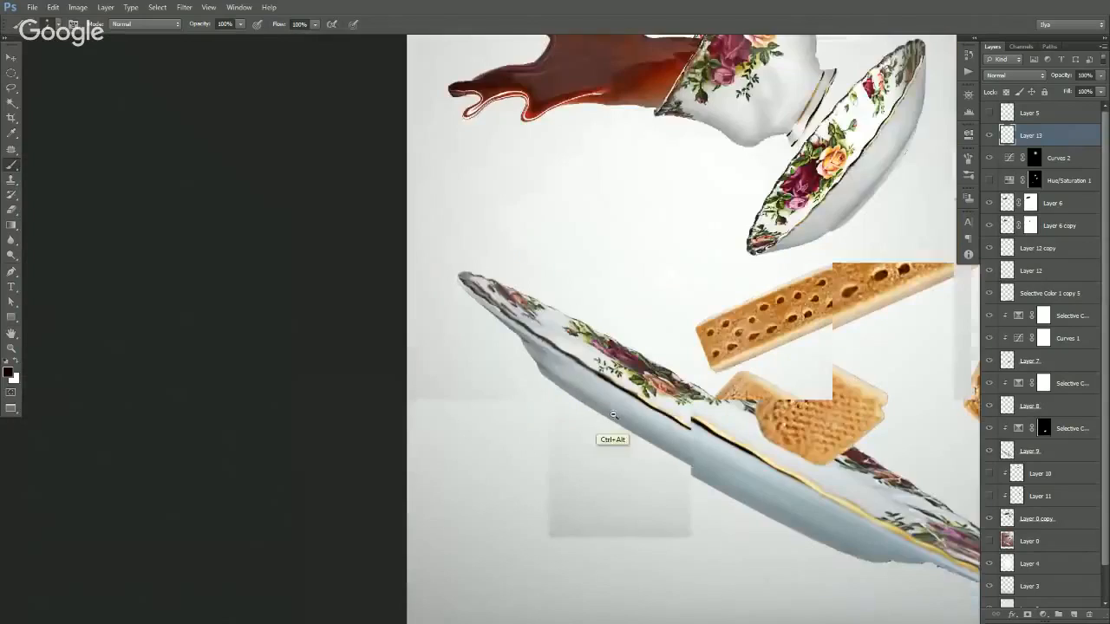
left_click(620, 433, "ctrl+alt")
key("v")
left_click_drag(697, 451, 592, 477)
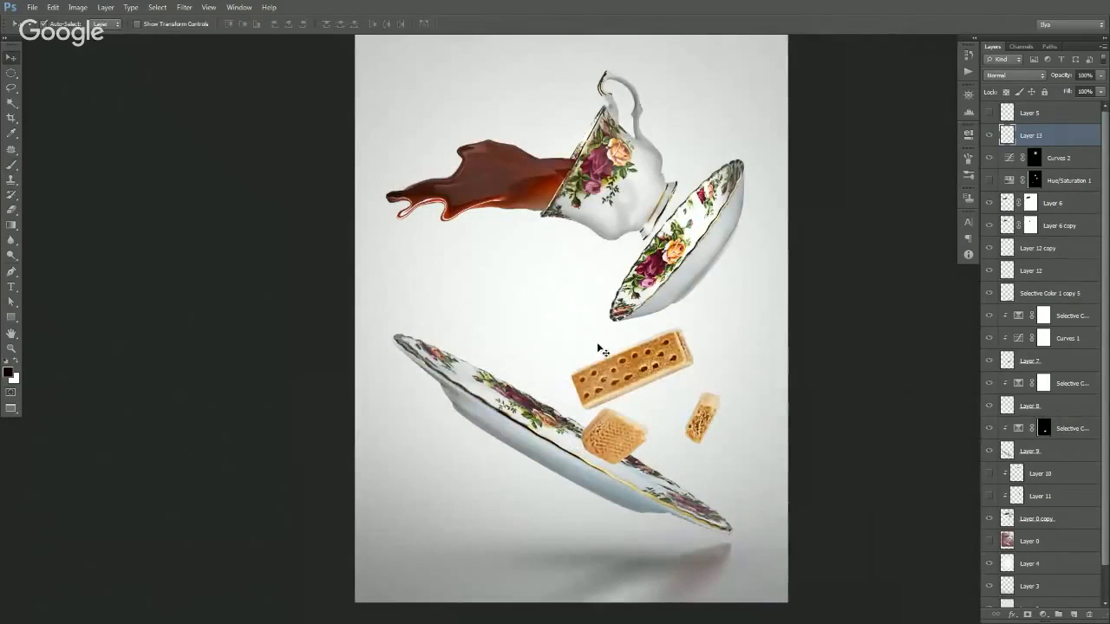
- Select the dark stripe along the teacup's foot rim on the cup layer with the Magic Wand
left_click_drag(612, 287, 589, 324)
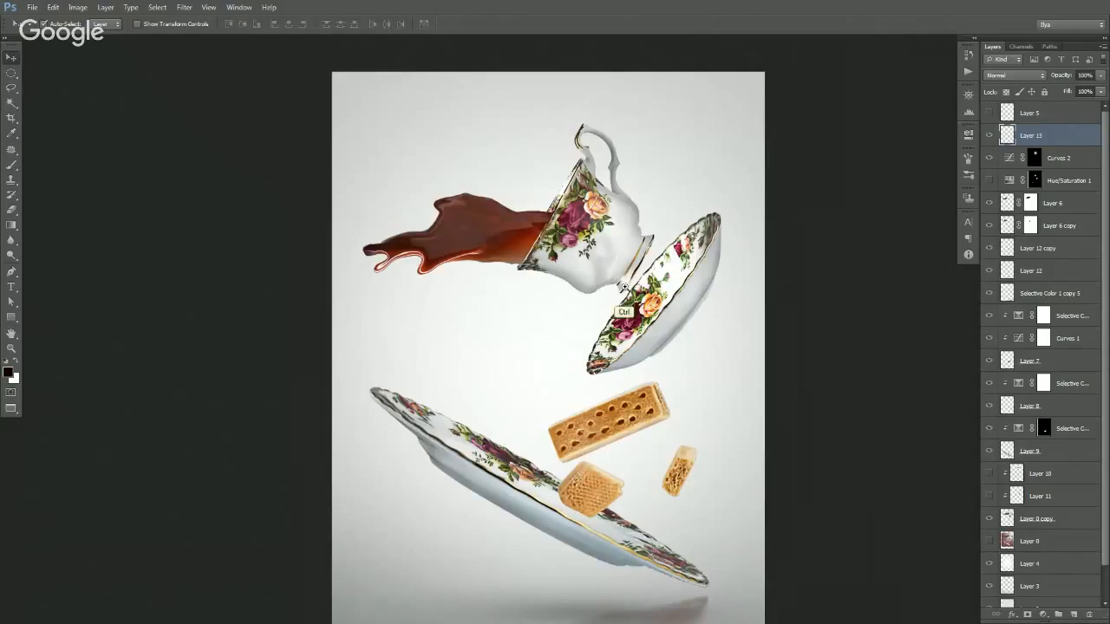
left_click(635, 288, "ctrl")
left_click(642, 288, "ctrl")
left_click(644, 287, "ctrl")
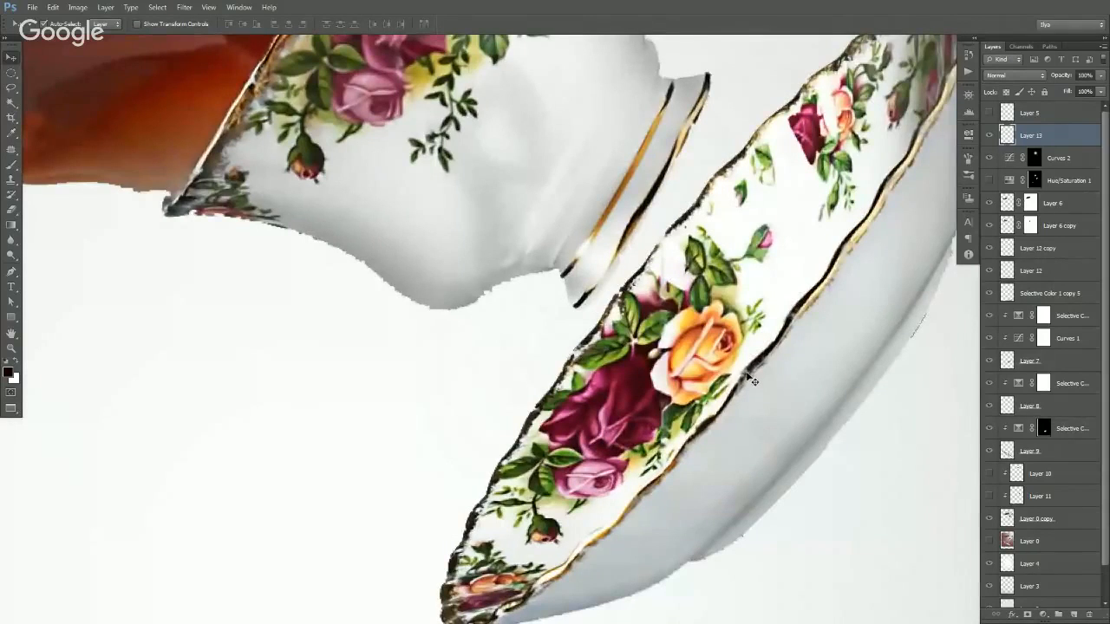
scroll(721, 333, "up", 3)
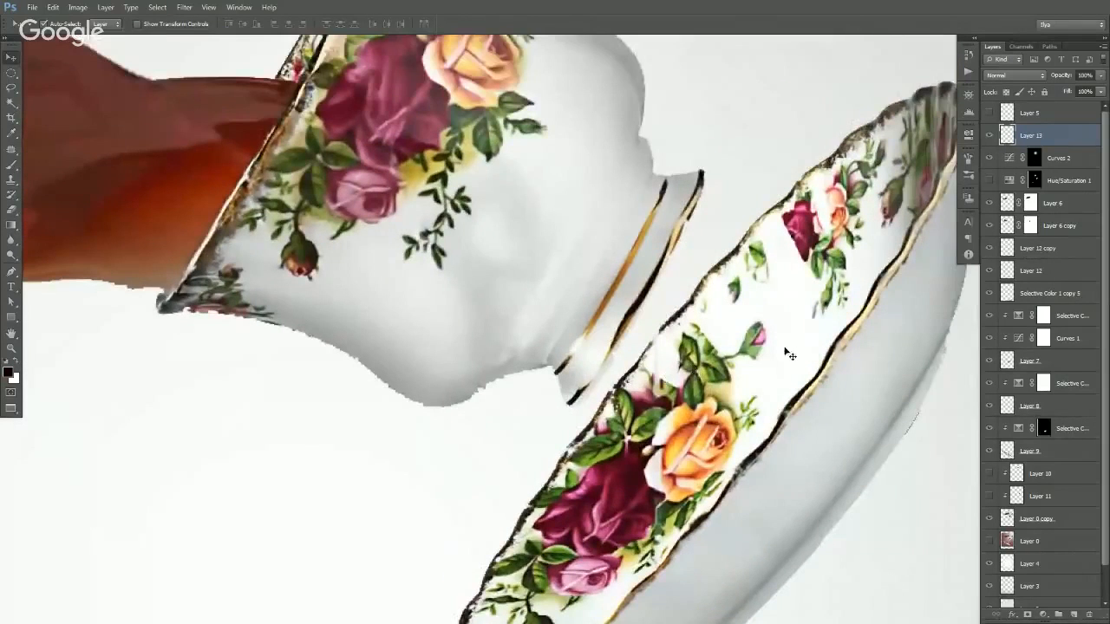
left_click(640, 347, "ctrl")
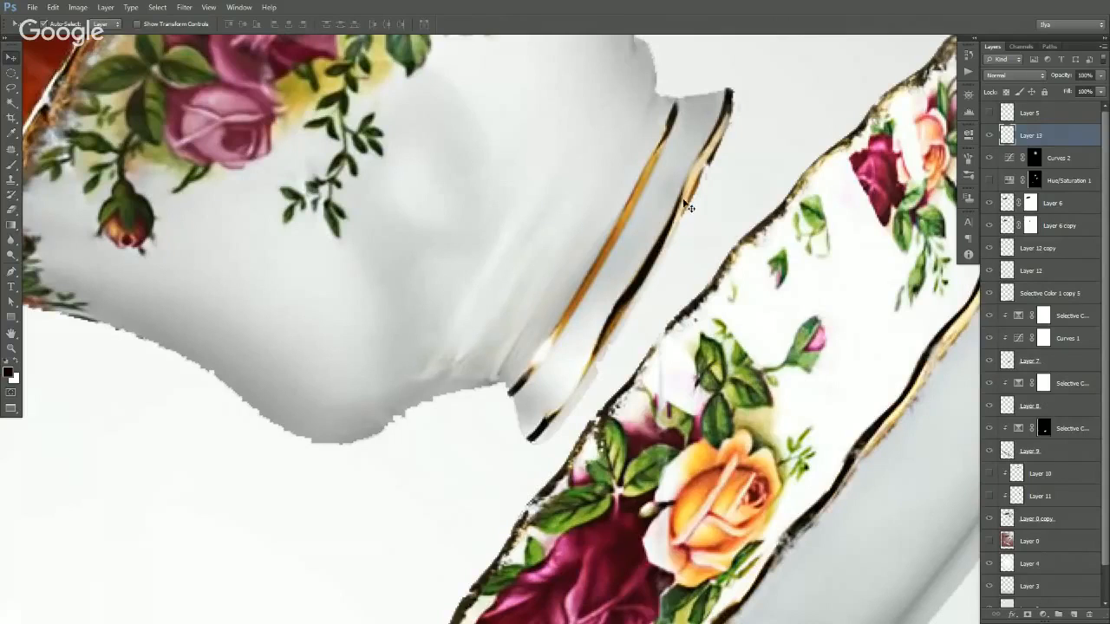
left_click(655, 271, "ctrl")
key("w")
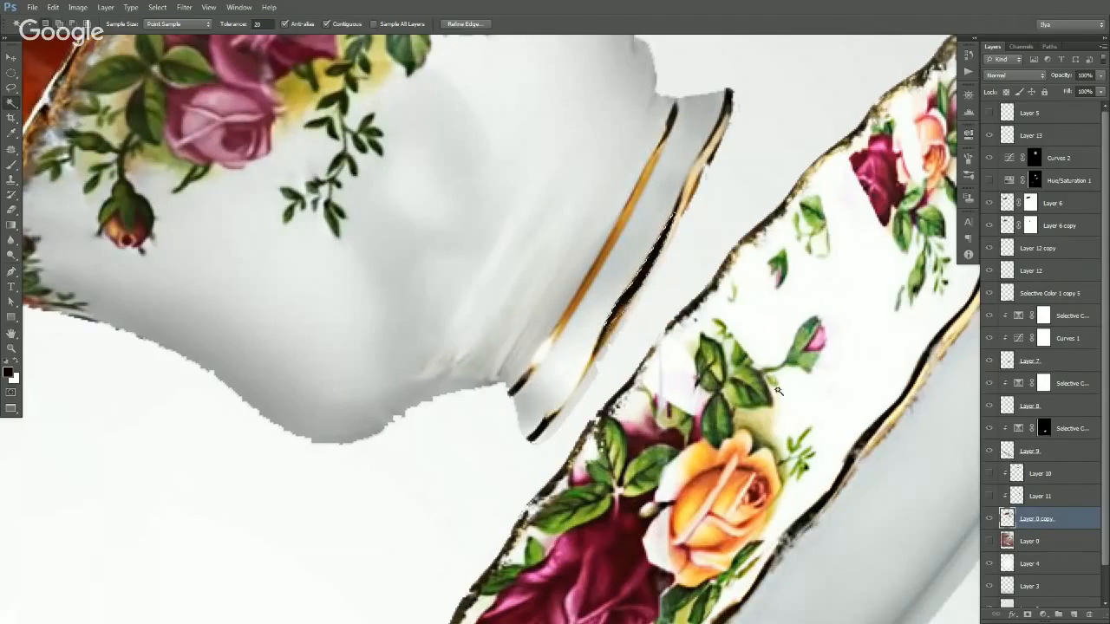
- Add a new layer above the existing clipped layers and sample brown and gold tones from the foot's rim as brush colours
left_click(1073, 615)
left_click_drag(1023, 521, 1023, 472)
key("i")
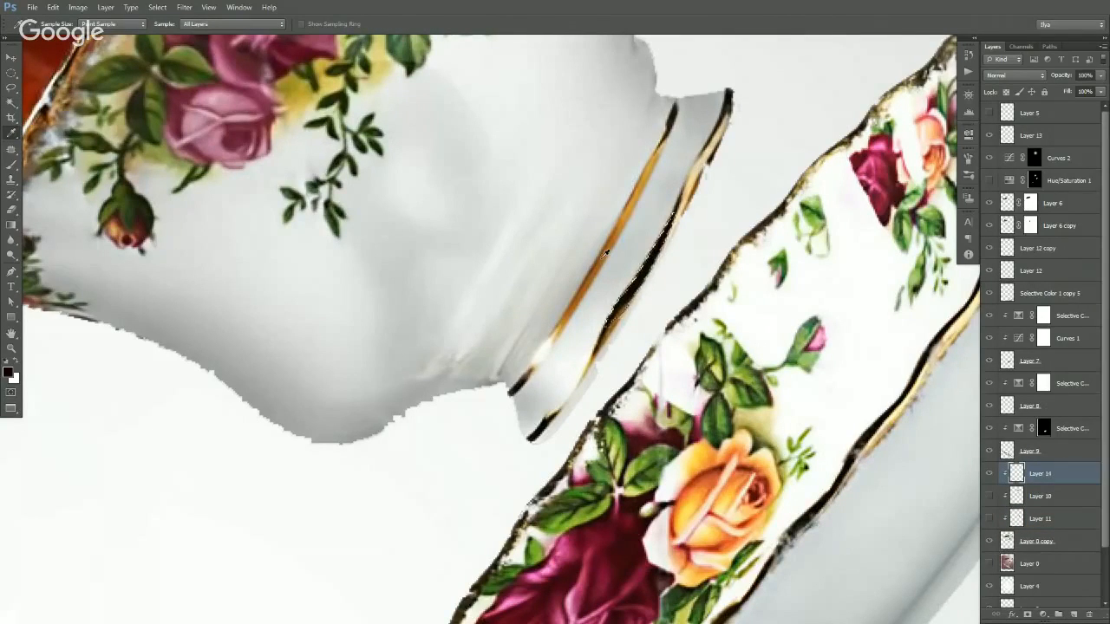
key("x")
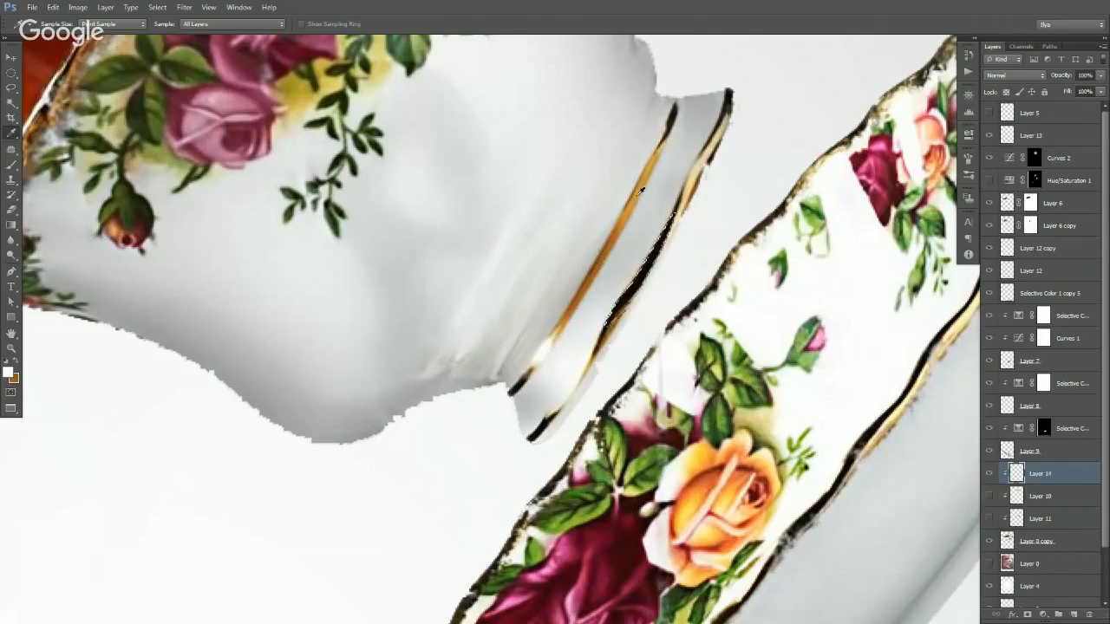
left_click(638, 318)
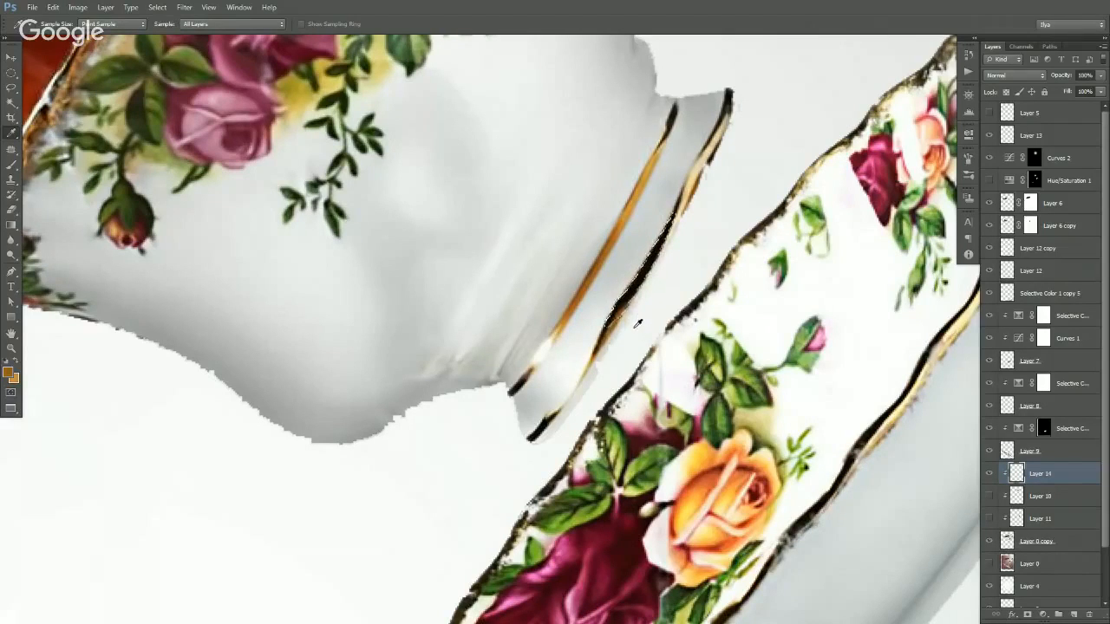
- Paint the selected dark stripe on the cup's foot rim with the brown and gold colours
key("b")
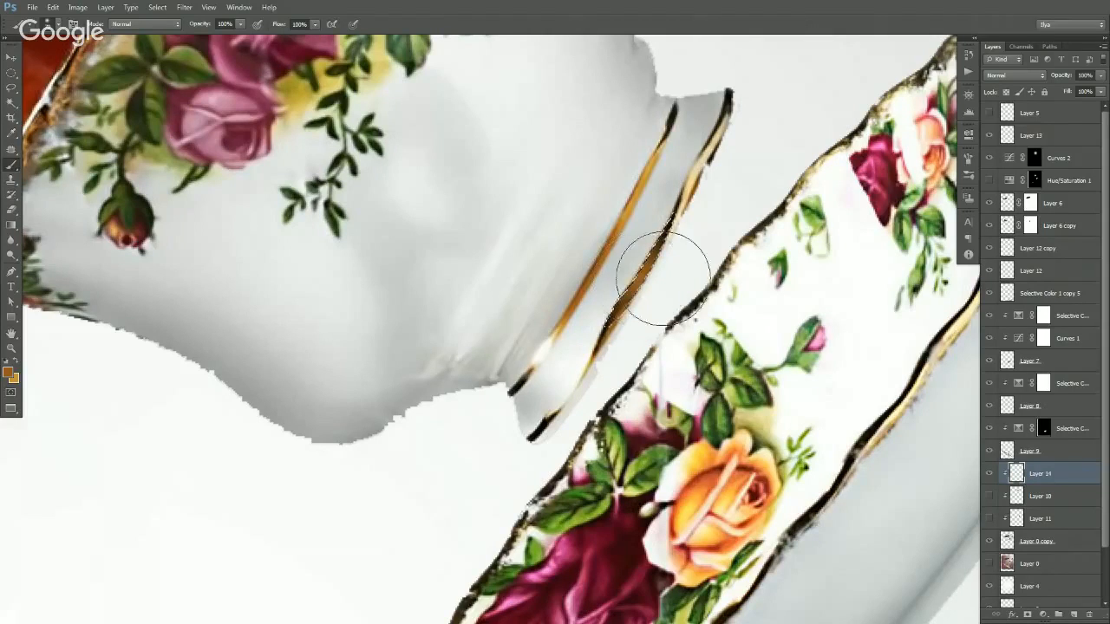
key("x")
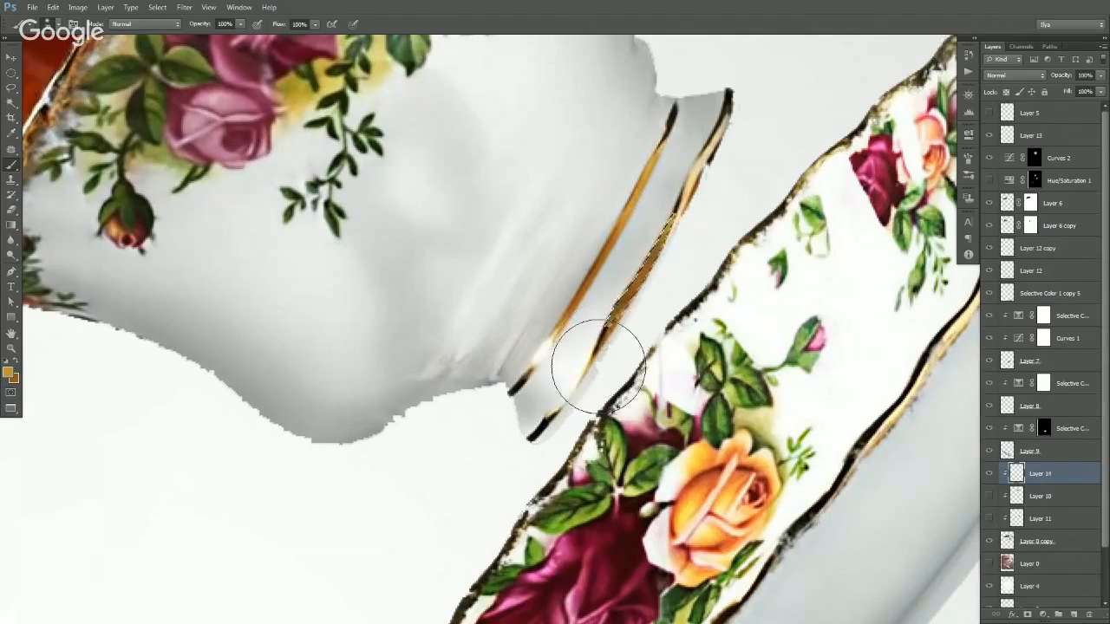
key("v")
- Examine the whole composite after the recolouring of the cup's foot rim
left_click(629, 340, "ctrl+alt")
left_click(629, 345, "ctrl+alt")
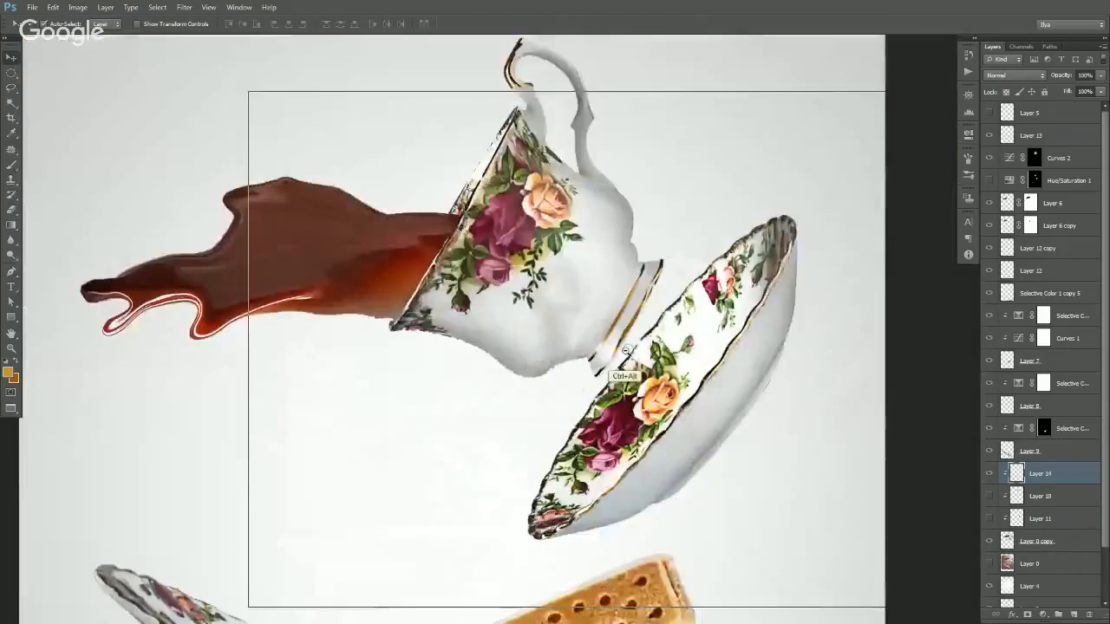
left_click(630, 349, "ctrl+alt")
left_click(631, 352, "ctrl+alt")
left_click_drag(635, 380, 663, 365)
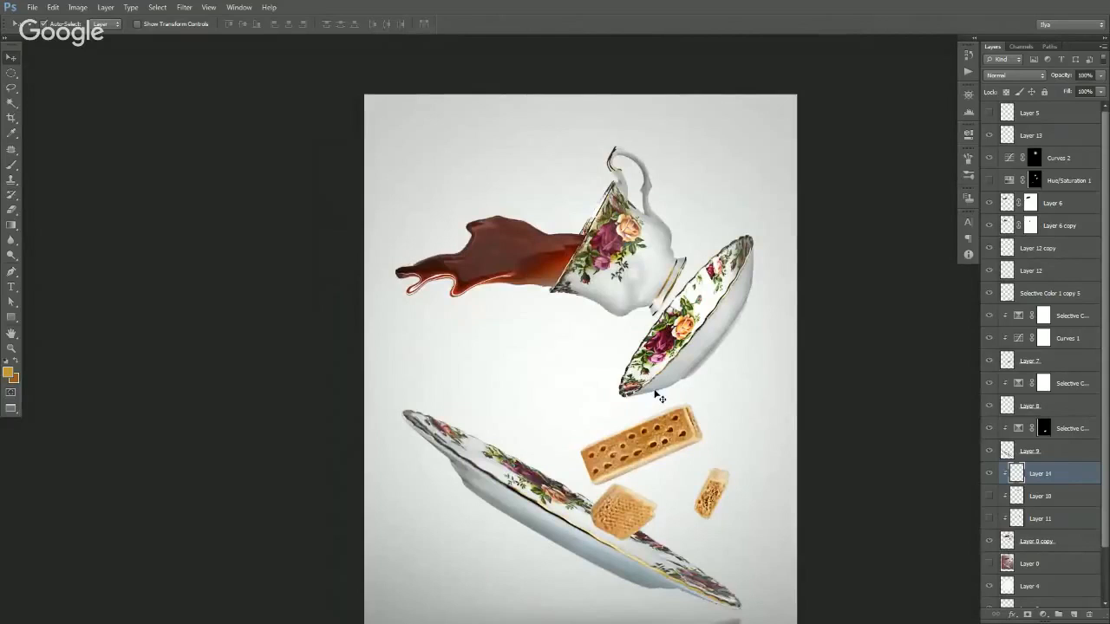
left_click_drag(520, 386, 479, 329)
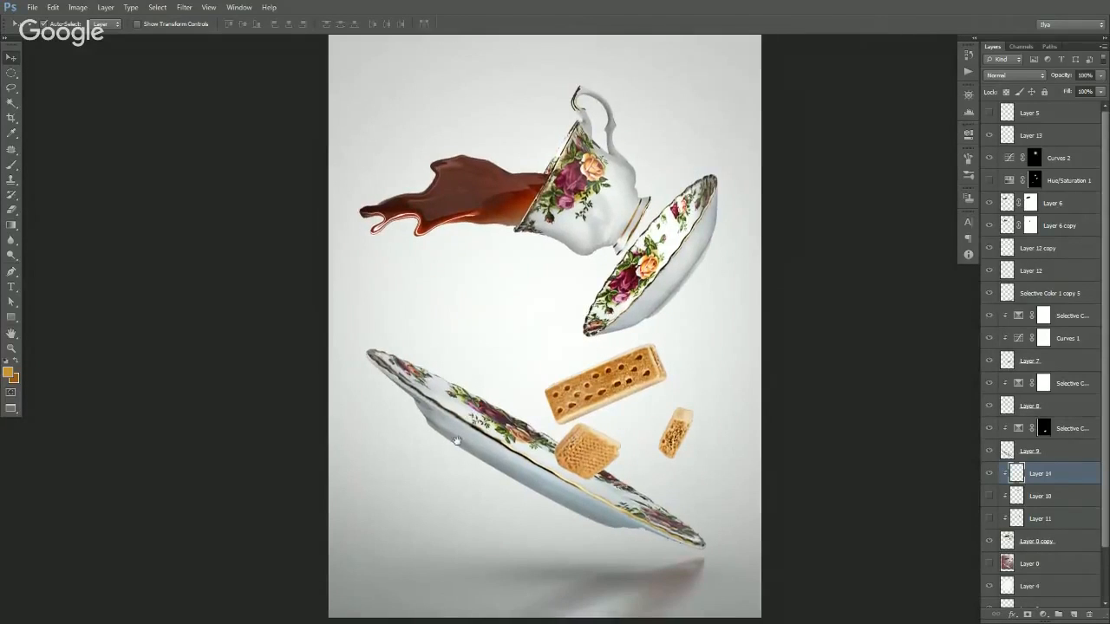
left_click_drag(457, 441, 427, 422)
left_click(492, 394, "ctrl+alt")
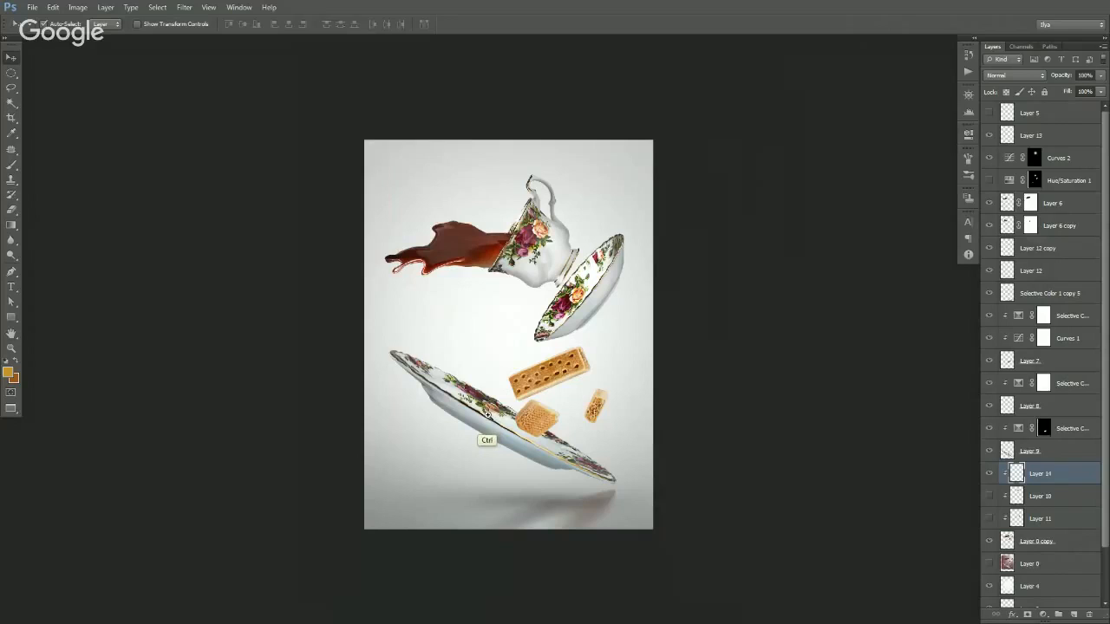
left_click(488, 416, "ctrl")
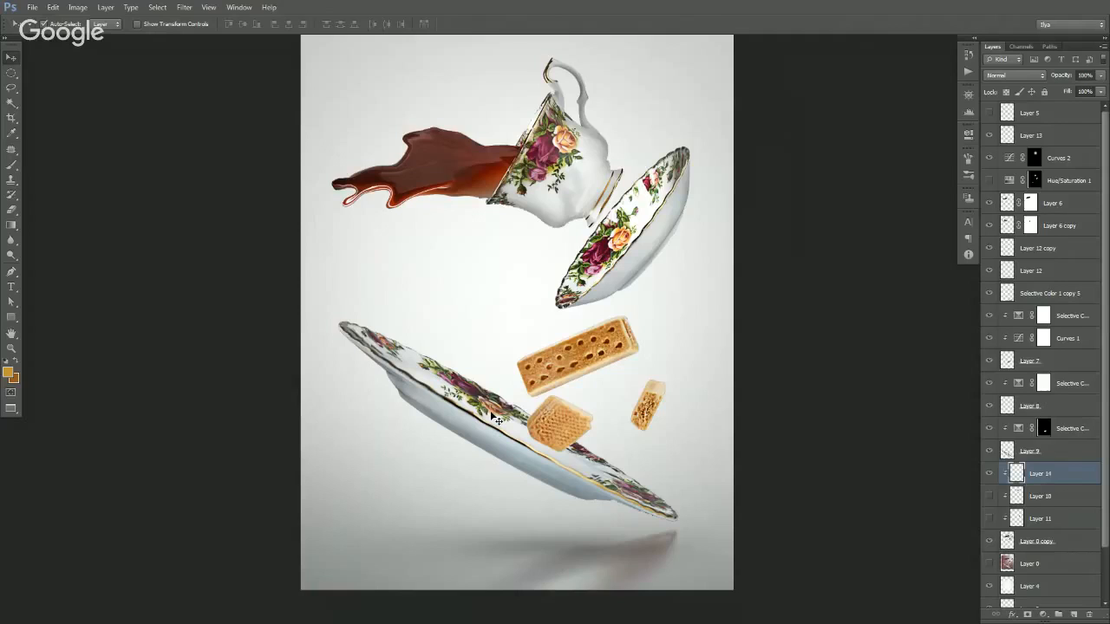
- Switch to the floating window view and duplicate the document with its layers
key("f")
key("f")
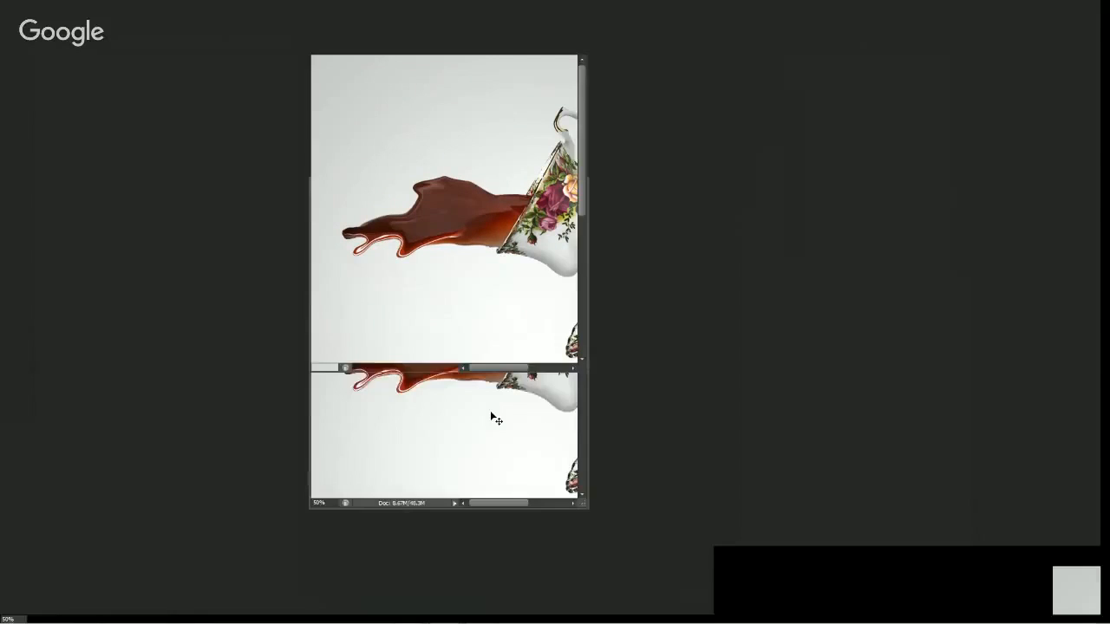
left_click(77, 8)
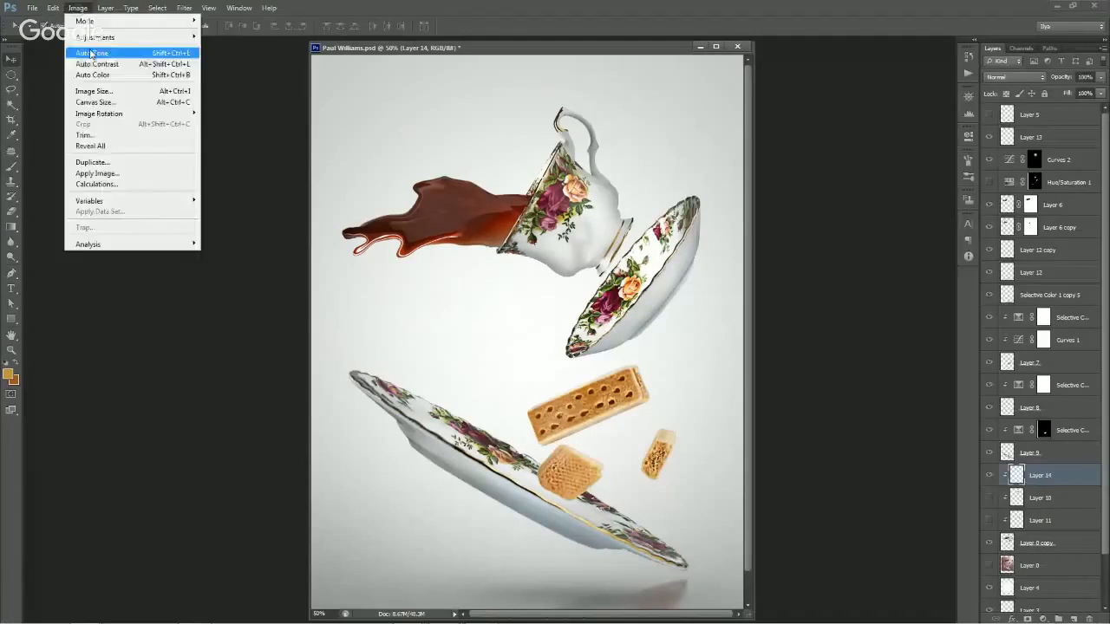
left_click(86, 162)
key("Return")
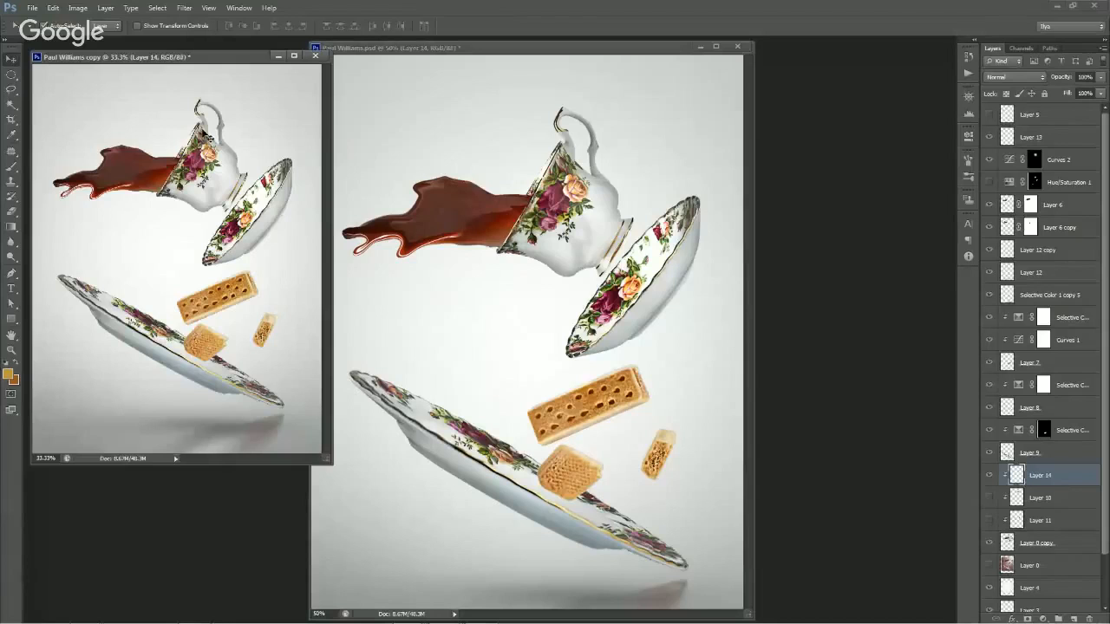
- Place the duplicate and the original document side by side at 33.3% zoom
left_click_drag(225, 53, 225, 102)
left_click(523, 72)
key("ctrl+minus")
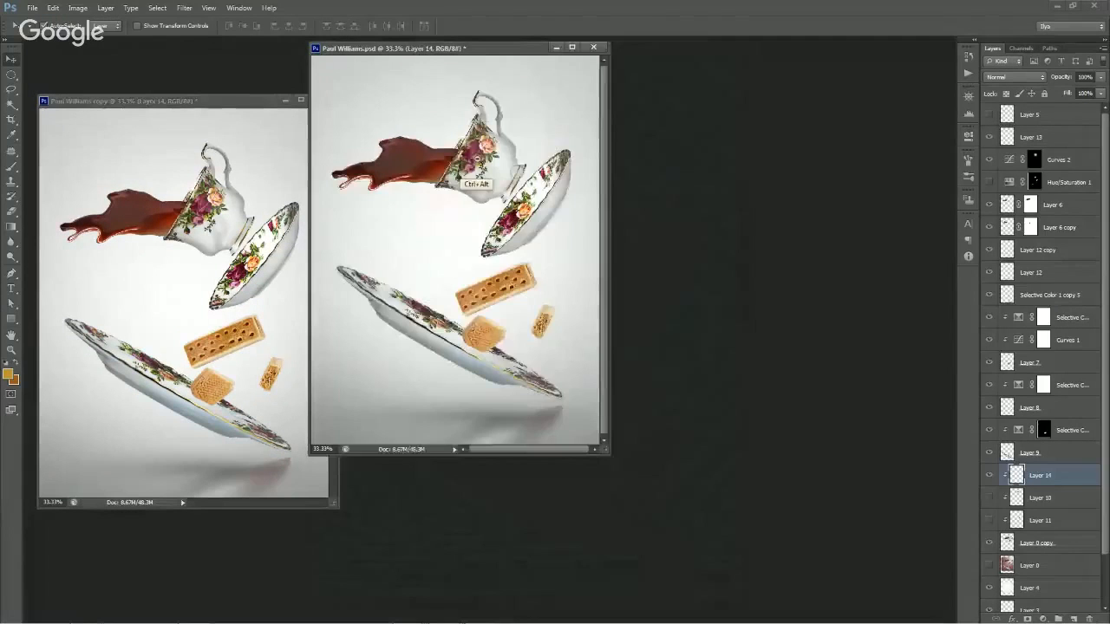
left_click_drag(467, 51, 609, 83)
left_click_drag(237, 104, 297, 87)
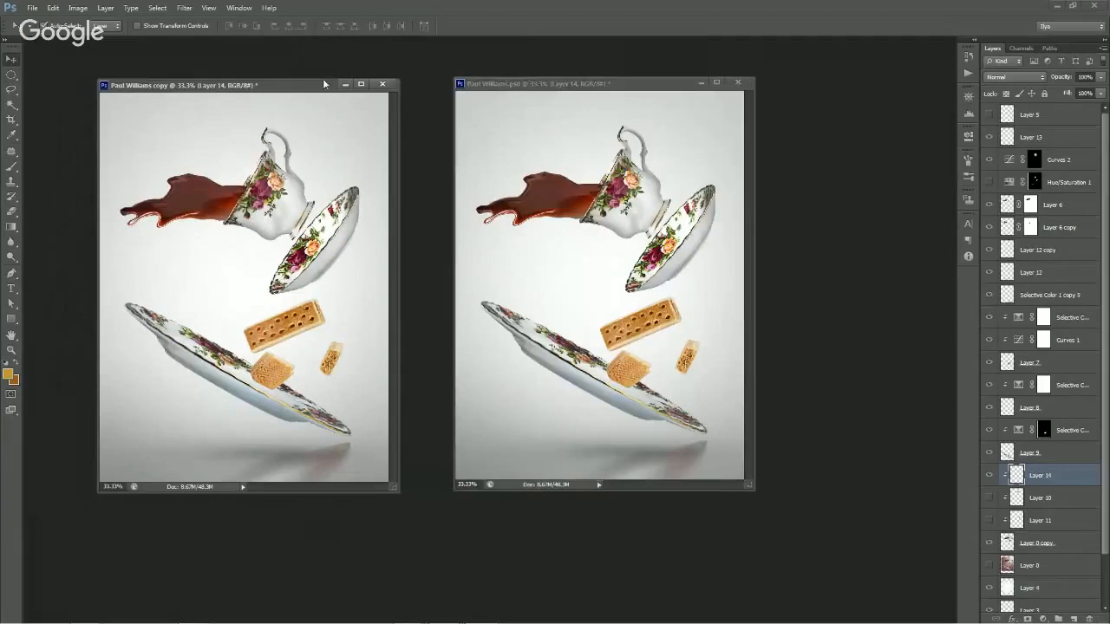
left_click(610, 83)
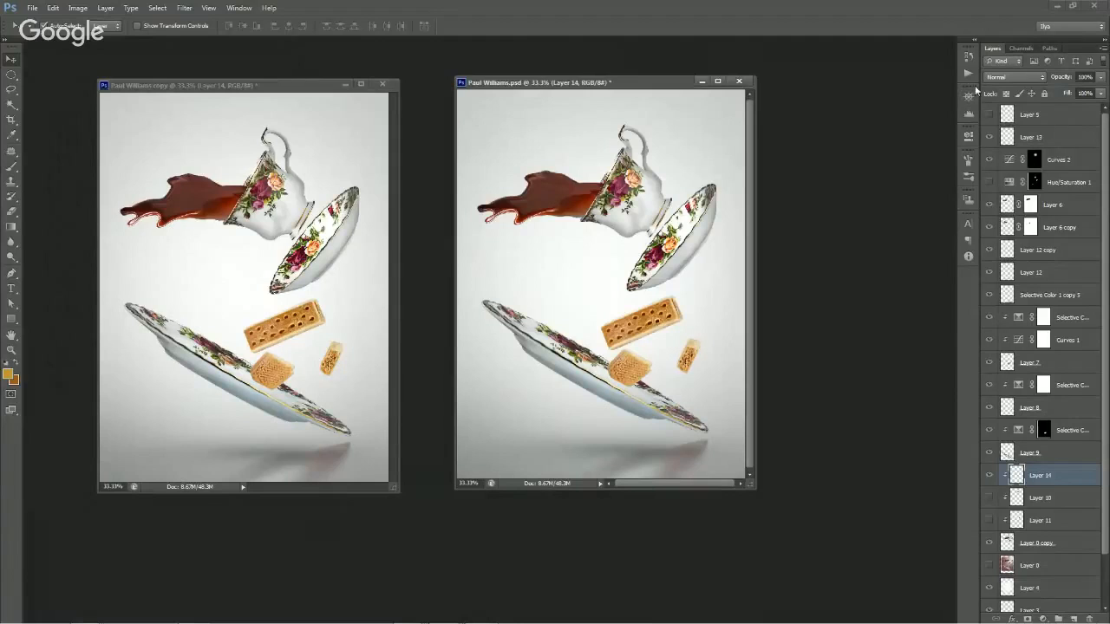
- Return the original document to its opening history state and fit its window to the image
left_click(969, 56)
left_click(917, 69)
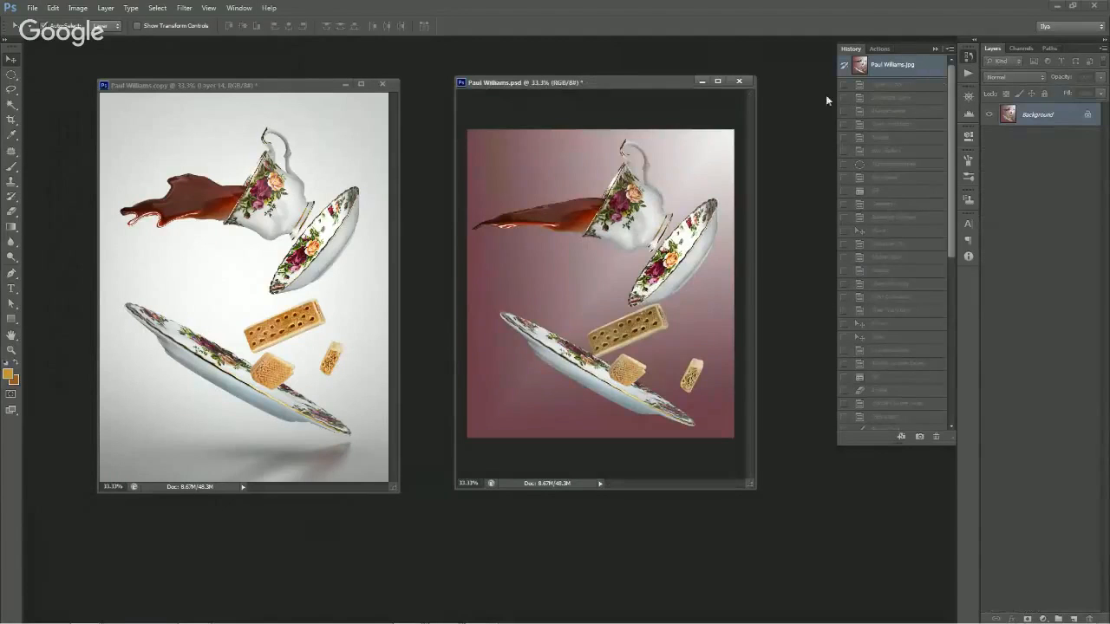
left_click(597, 234, "ctrl+alt")
left_click(599, 235, "ctrl")
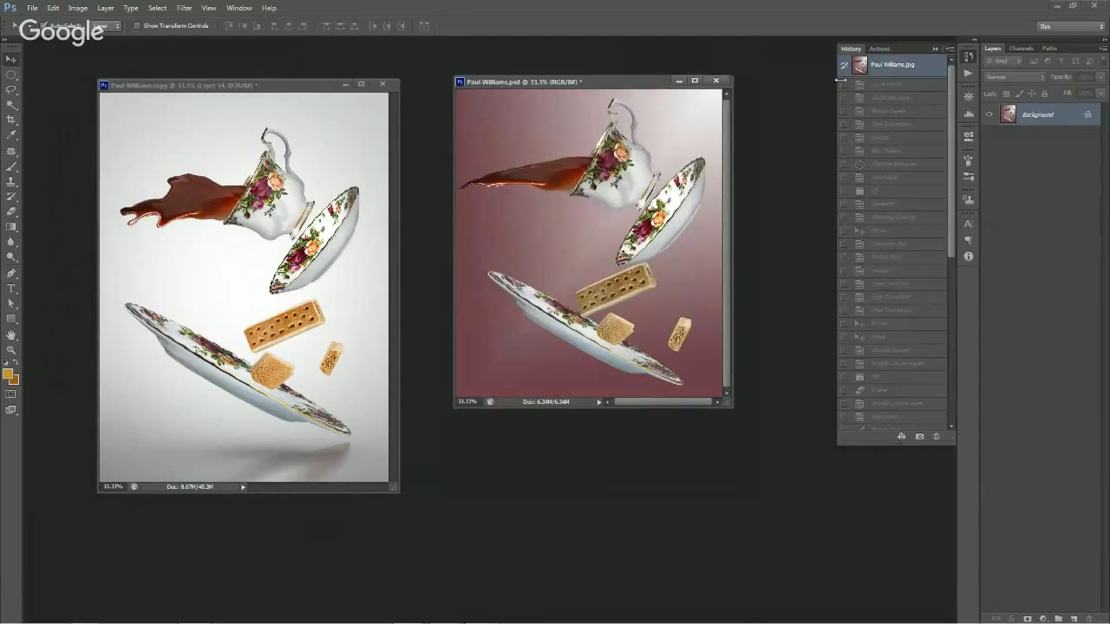
left_click(852, 49)
- Arrange the original image before the retouched copy, side by side, for a before-and-after comparison
left_click_drag(595, 84, 608, 137)
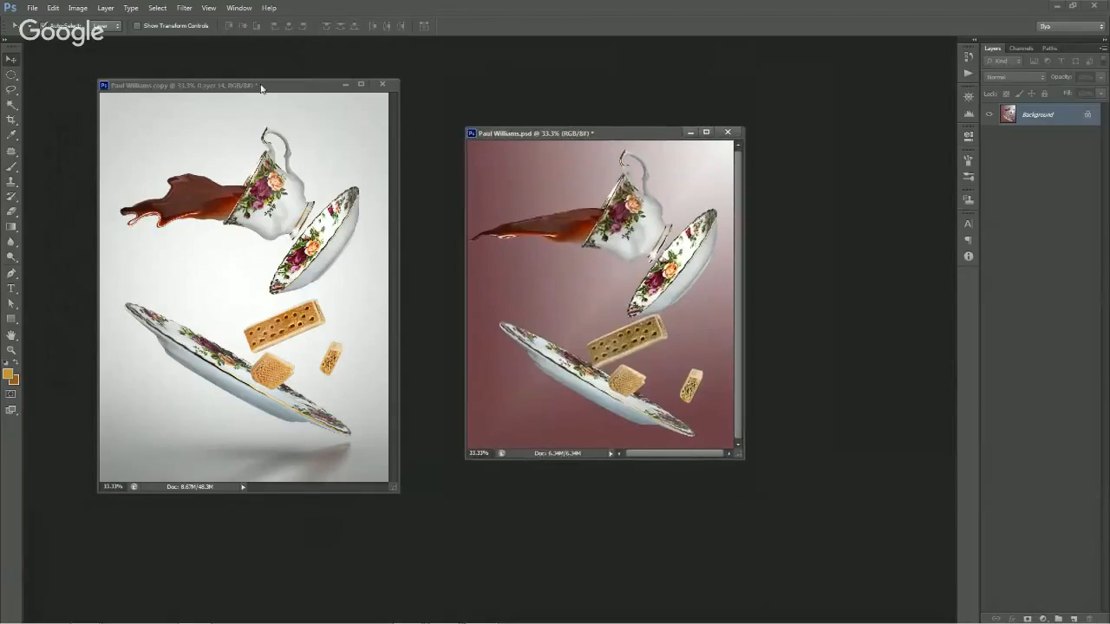
left_click_drag(261, 85, 750, 110)
left_click_drag(554, 137, 333, 140)
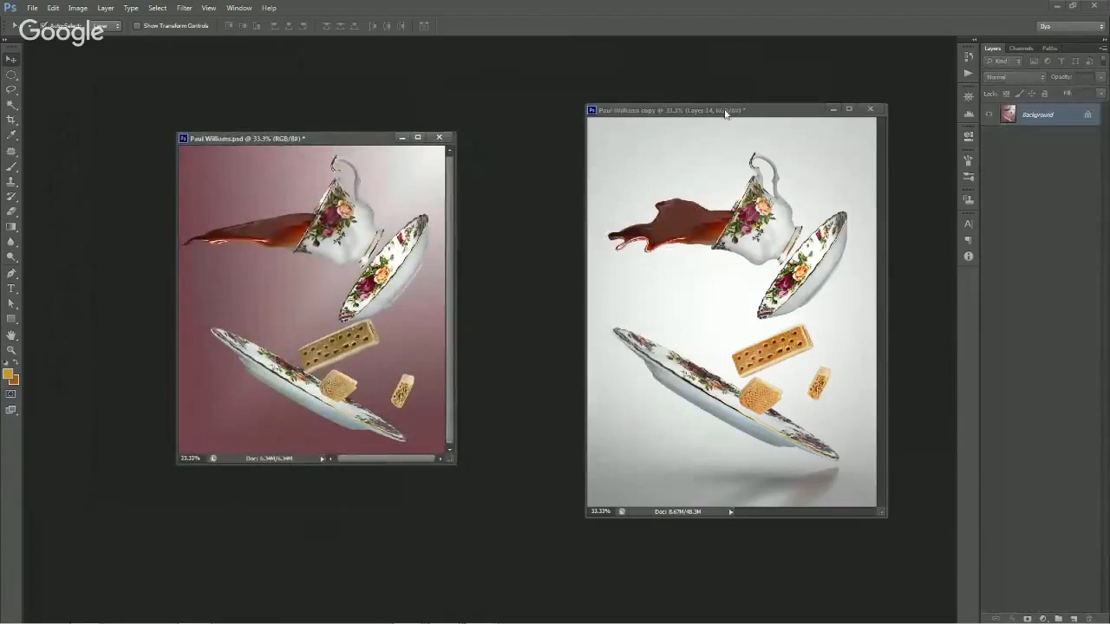
left_click_drag(724, 111, 637, 107)
left_click_drag(366, 140, 353, 124)
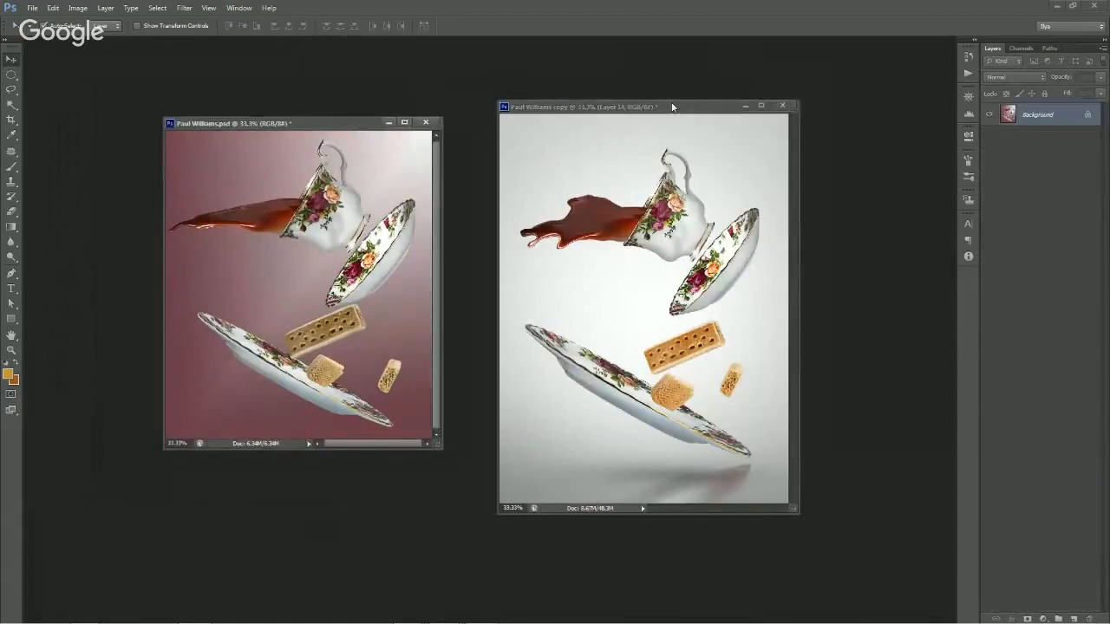
left_click_drag(672, 107, 633, 95)
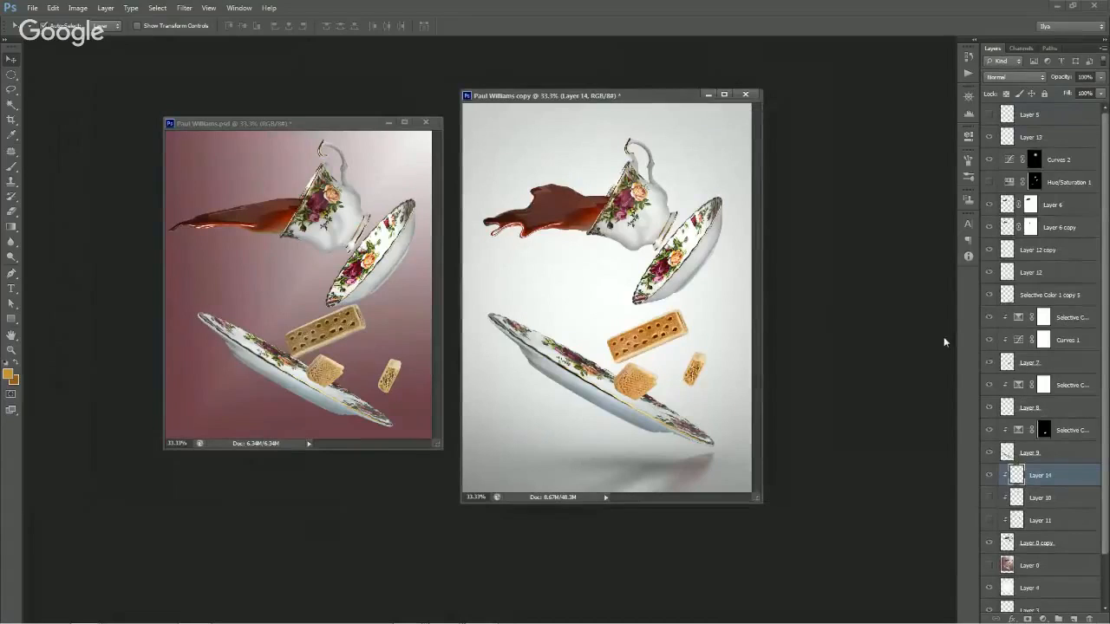
- Group Layer 1 to Layer 4 in the retouched copy and name the group Background
scroll(1106, 231, "down", 3)
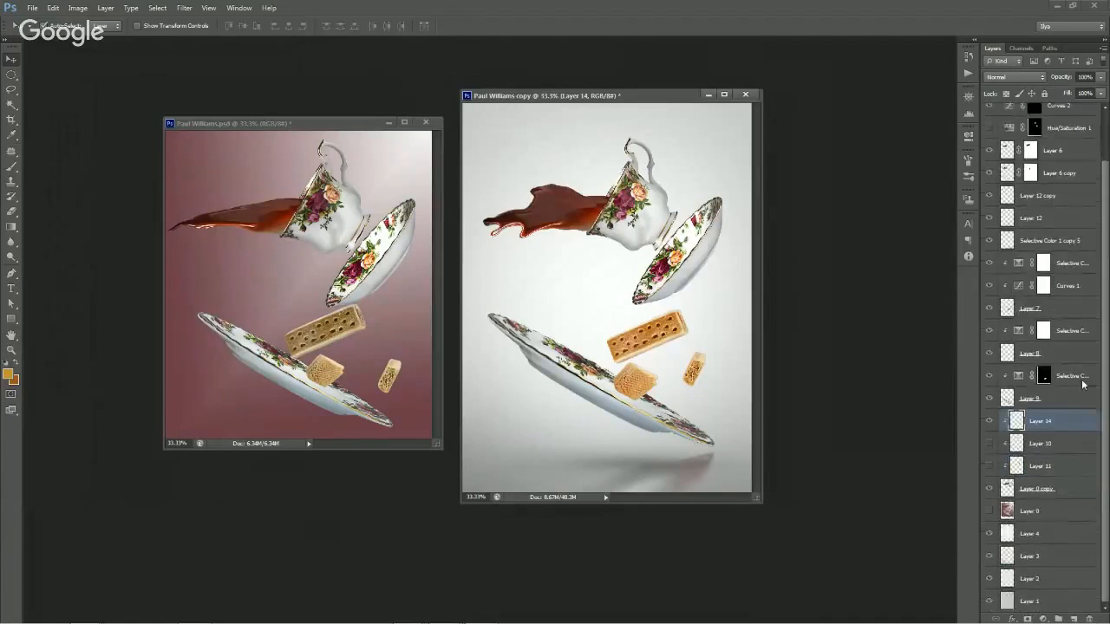
left_click(1040, 532)
left_click(1051, 600, "shift")
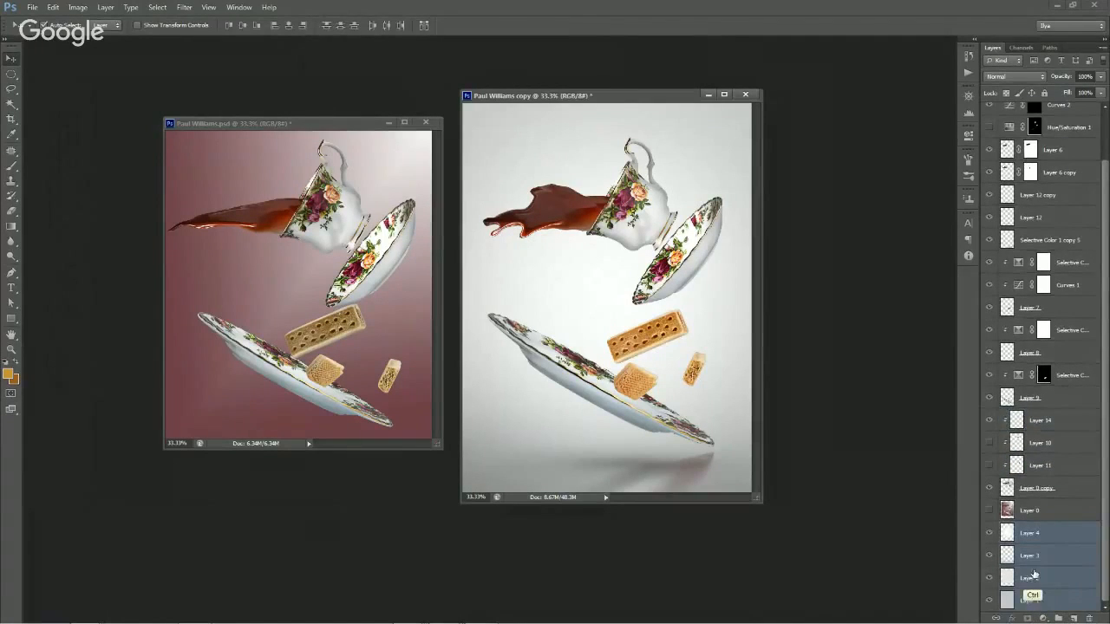
key("ctrl+g")
double_click(1035, 583)
type("Bad")
type("kground")
key("Return")
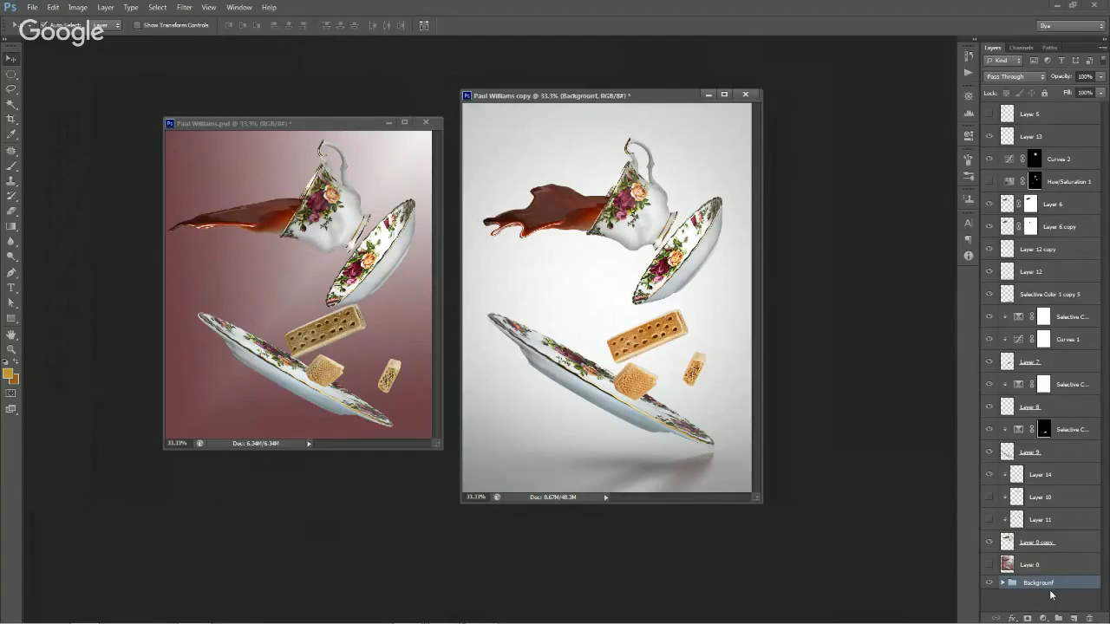
- Add a Curves adjustment above Layer 4 in the Background group and darken it, mapping input 181 to output 98
left_click(1004, 583)
left_click(1038, 600)
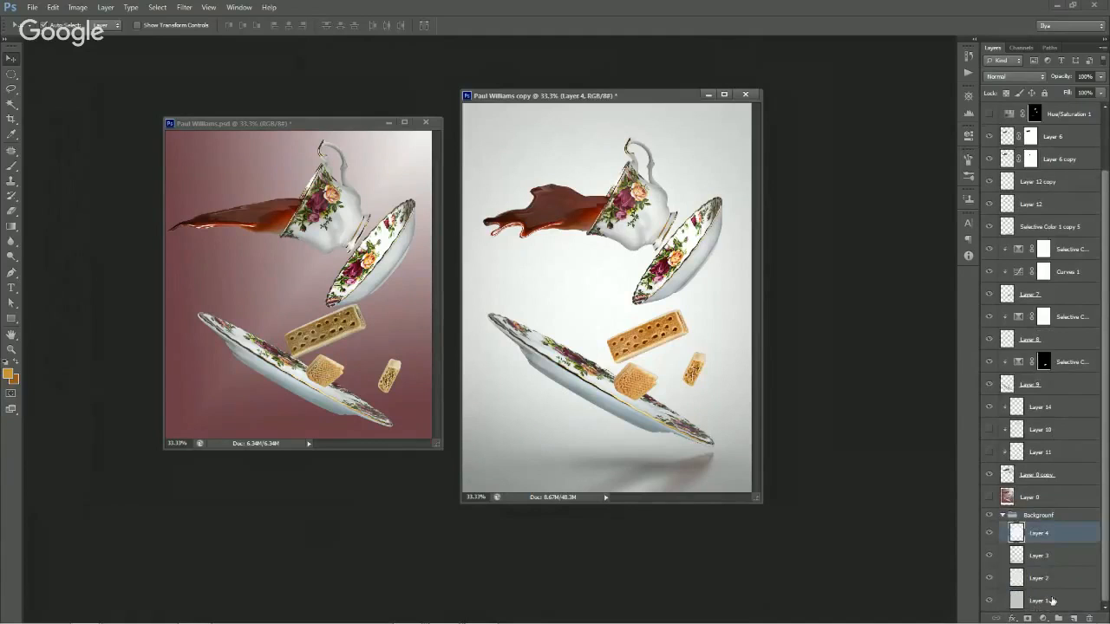
left_click(1043, 618)
left_click(1027, 436)
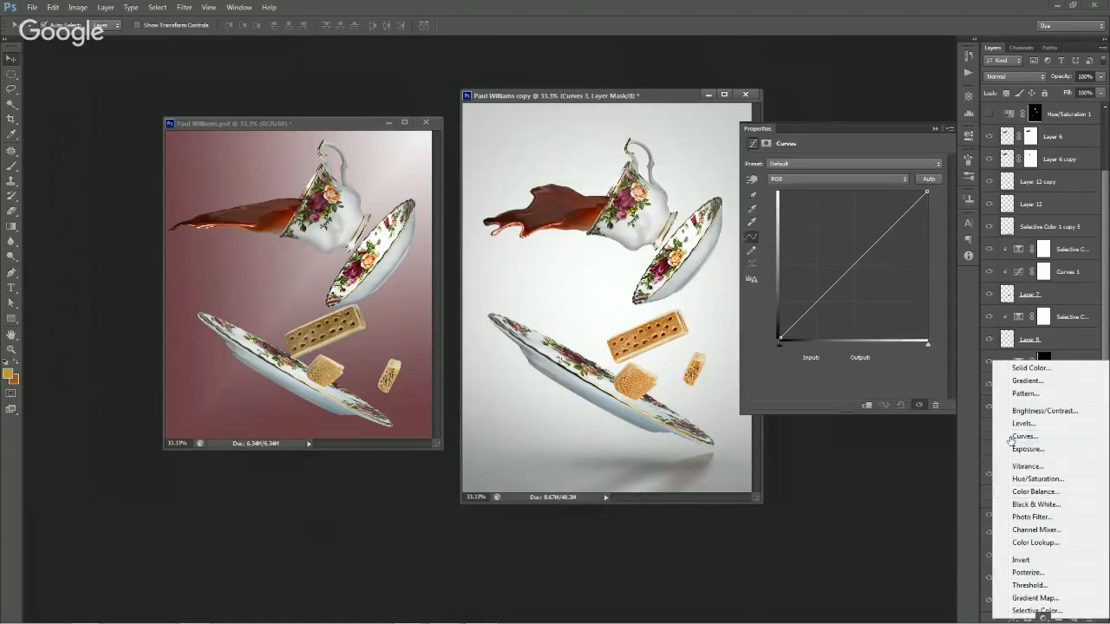
left_click_drag(854, 269, 884, 281)
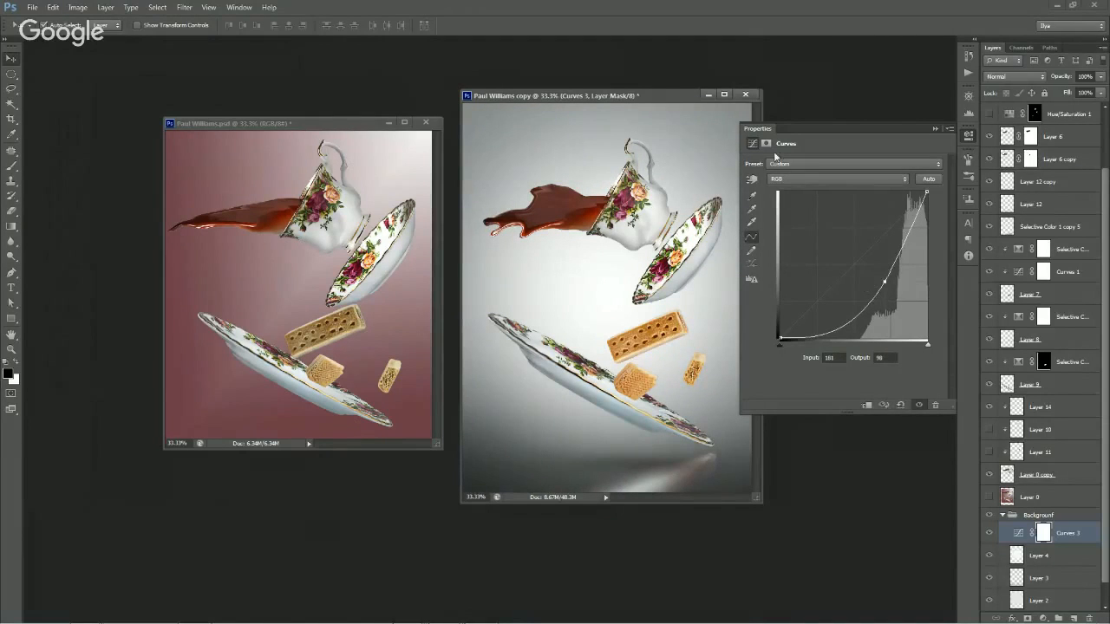
left_click(763, 128)
- Add a second Curves adjustment above the first in the Background group and try a color shift on its Red channel
left_click(1043, 618)
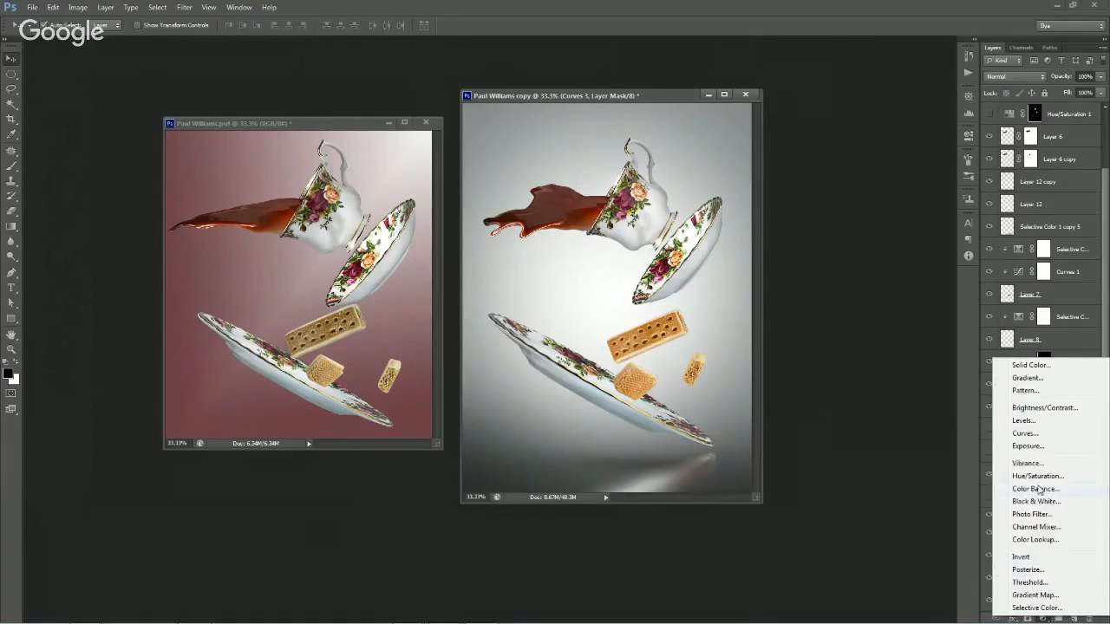
left_click(1040, 436)
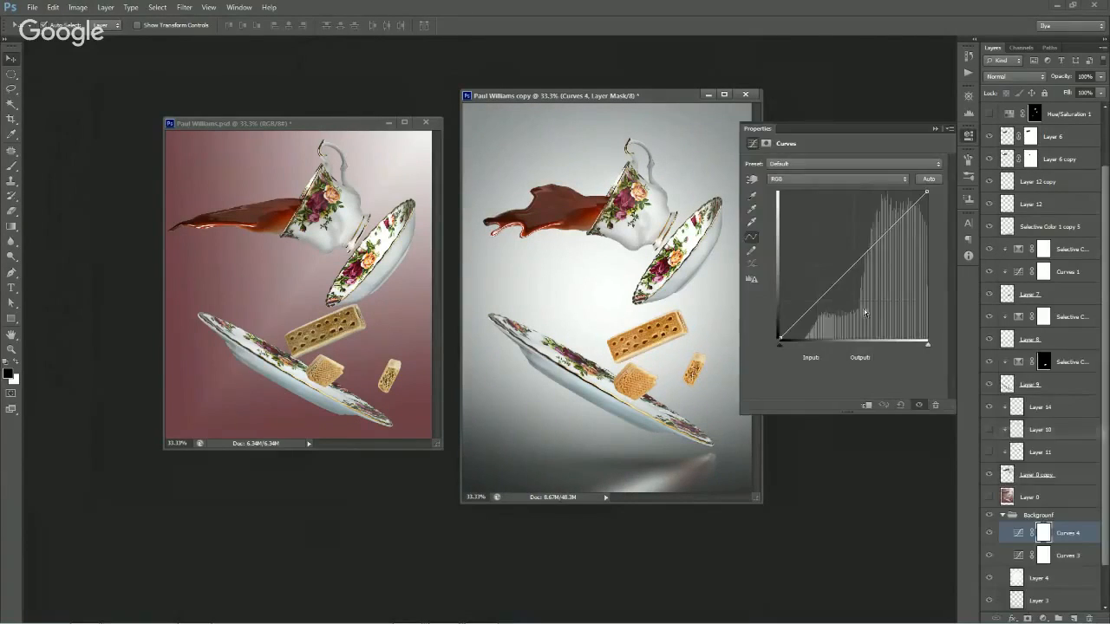
left_click(833, 178)
left_click(823, 193)
left_click_drag(863, 254, 842, 369)
- Try a green background tint by raising the Green curve from input 106 to output 133, and remove the curve point
left_click(828, 180)
left_click(807, 211)
left_click_drag(850, 271, 831, 262)
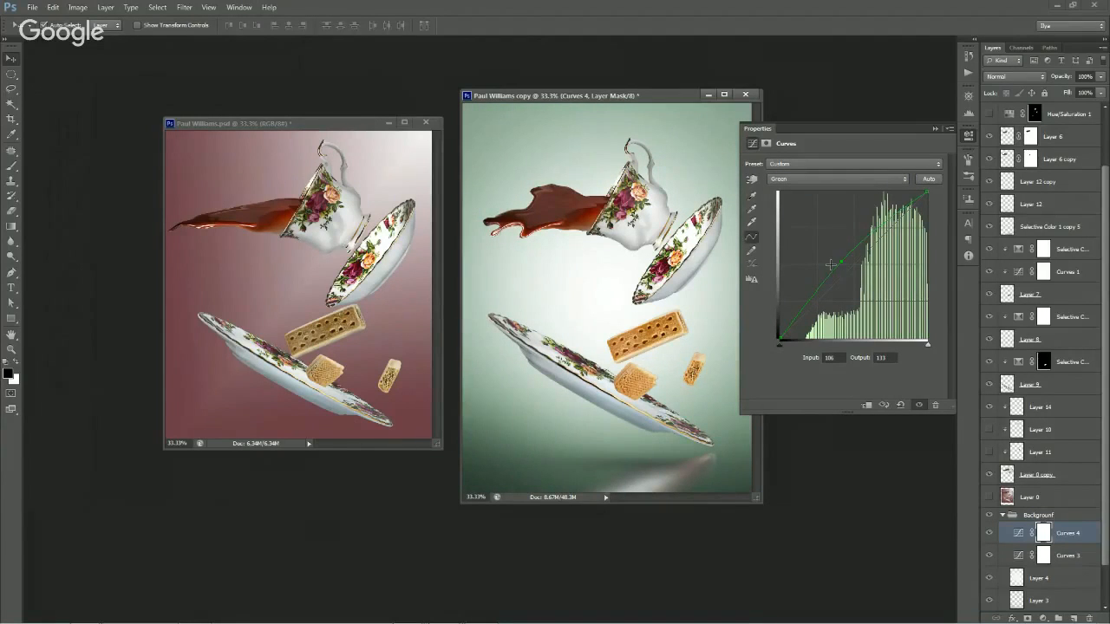
left_click_drag(841, 261, 813, 198)
- Try a color shift on the Blue channel of the second Curves adjustment and remove the curve point
left_click(811, 180)
left_click(797, 216)
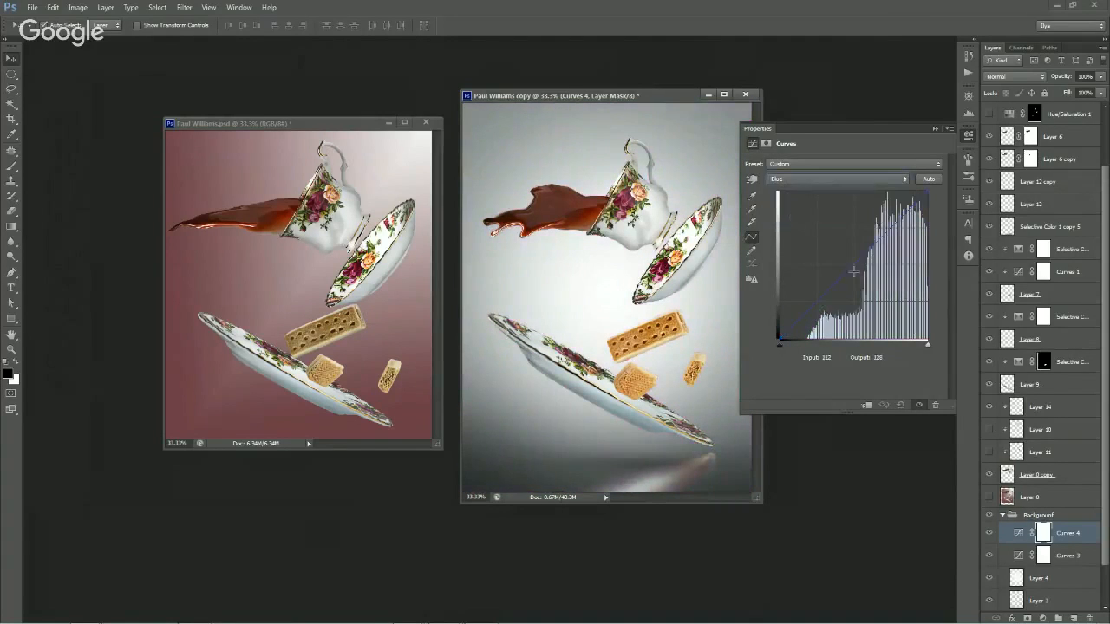
left_click_drag(847, 266, 754, 215)
- Test reddish and cyan tints on the Red curve, and settle on raised red midtones for a warm pinkish background
left_click(819, 179)
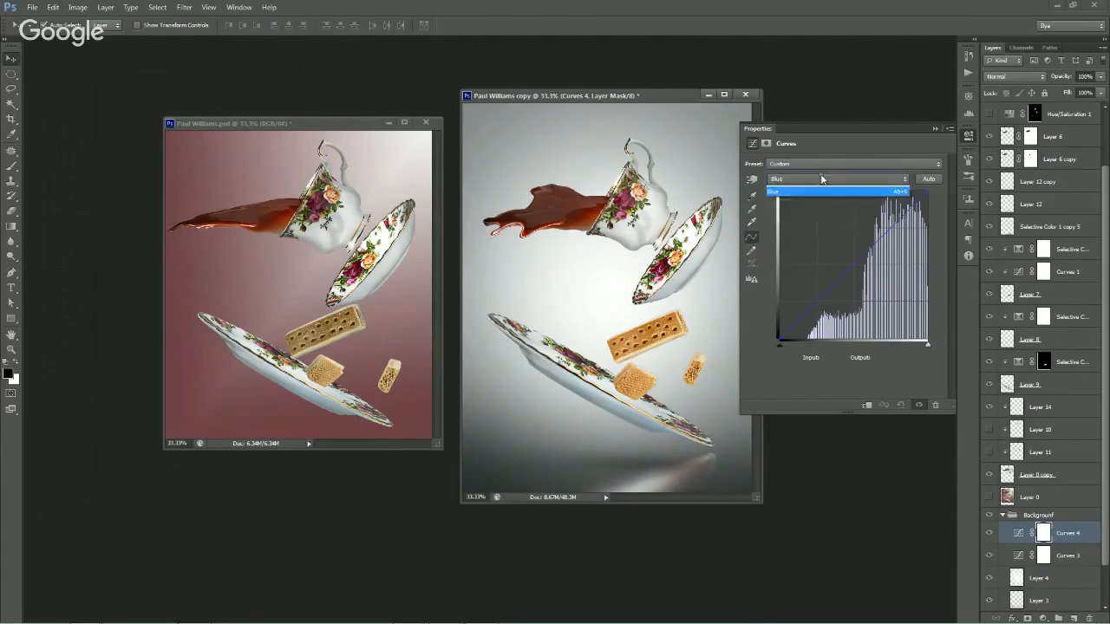
left_click(823, 198)
left_click_drag(852, 266, 838, 256)
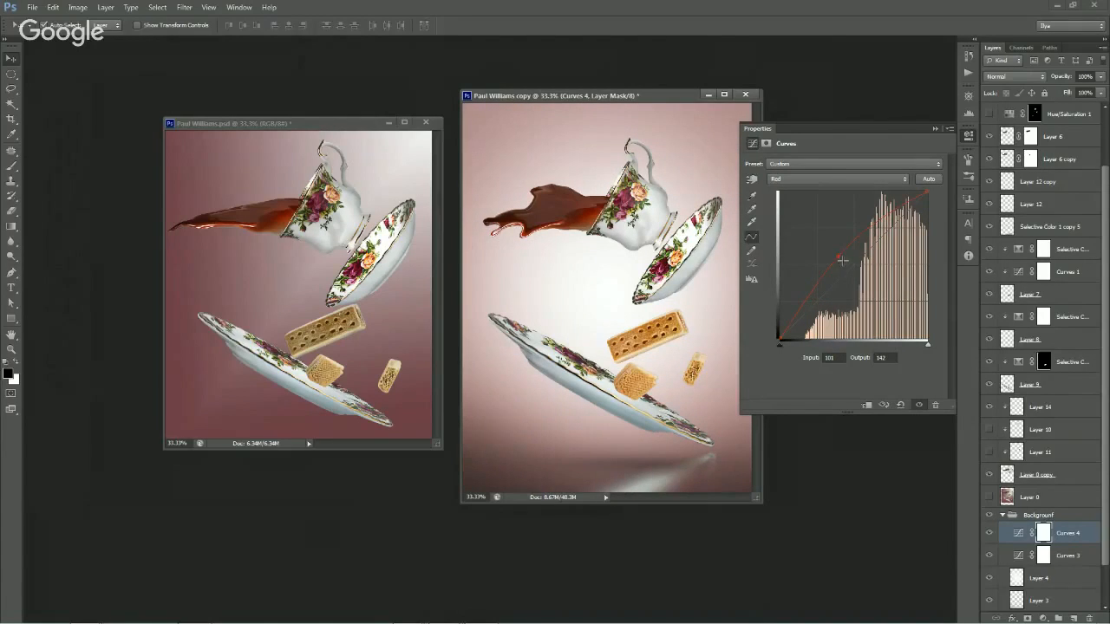
left_click_drag(837, 256, 855, 275)
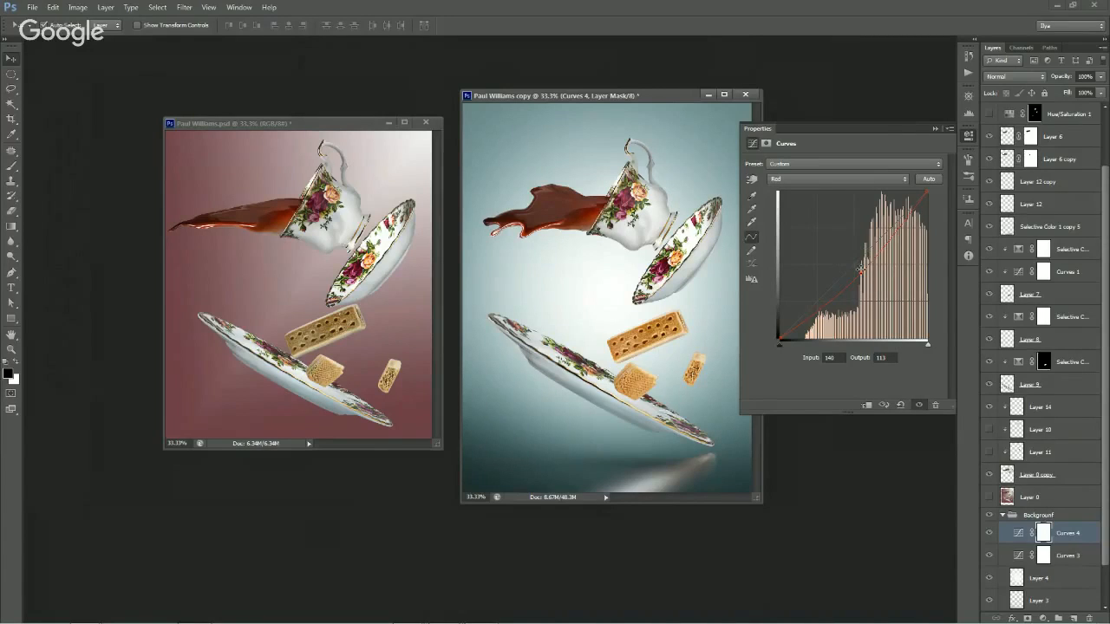
left_click_drag(860, 271, 847, 259)
left_click_drag(844, 252, 845, 252)
left_click(753, 128)
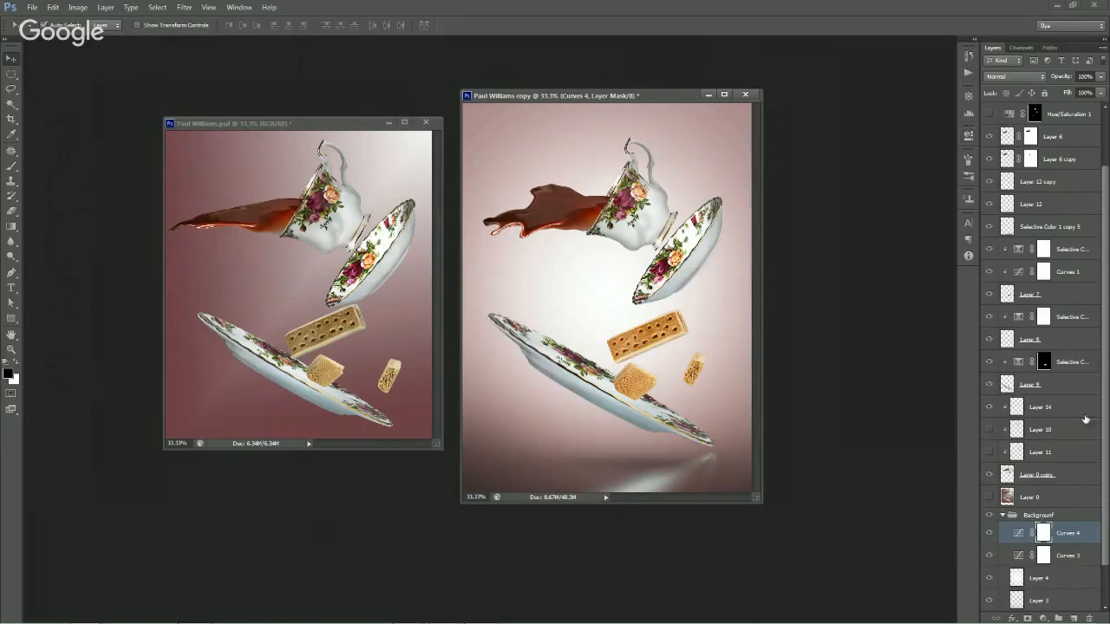
- Hide both Curves adjustments in the Background group
scroll(1101, 491, "down", 2)
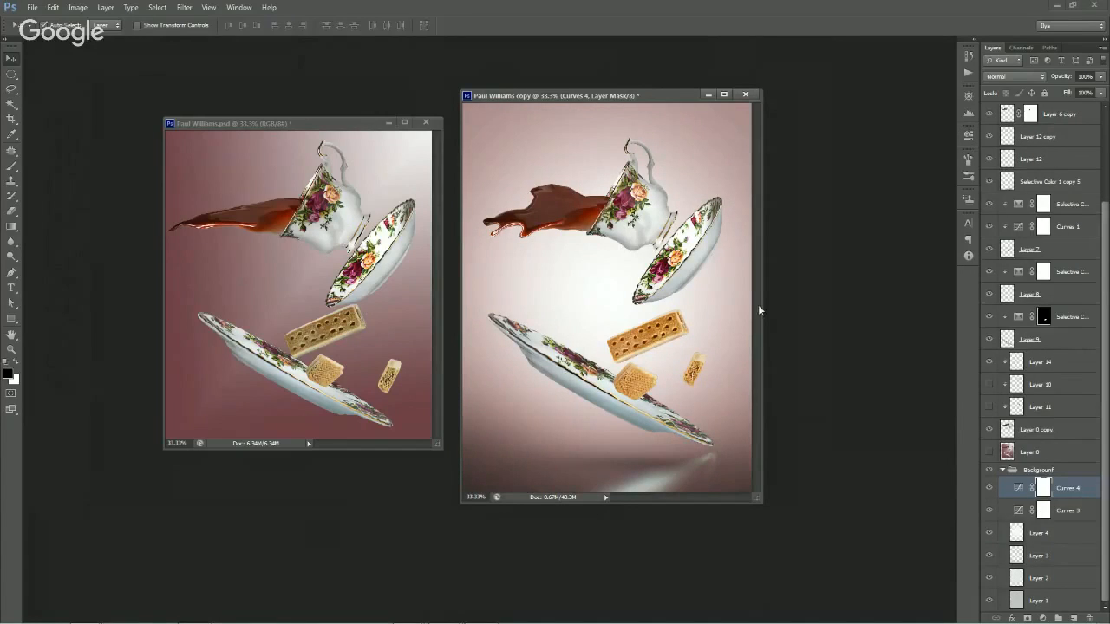
left_click_drag(988, 488, 988, 511)
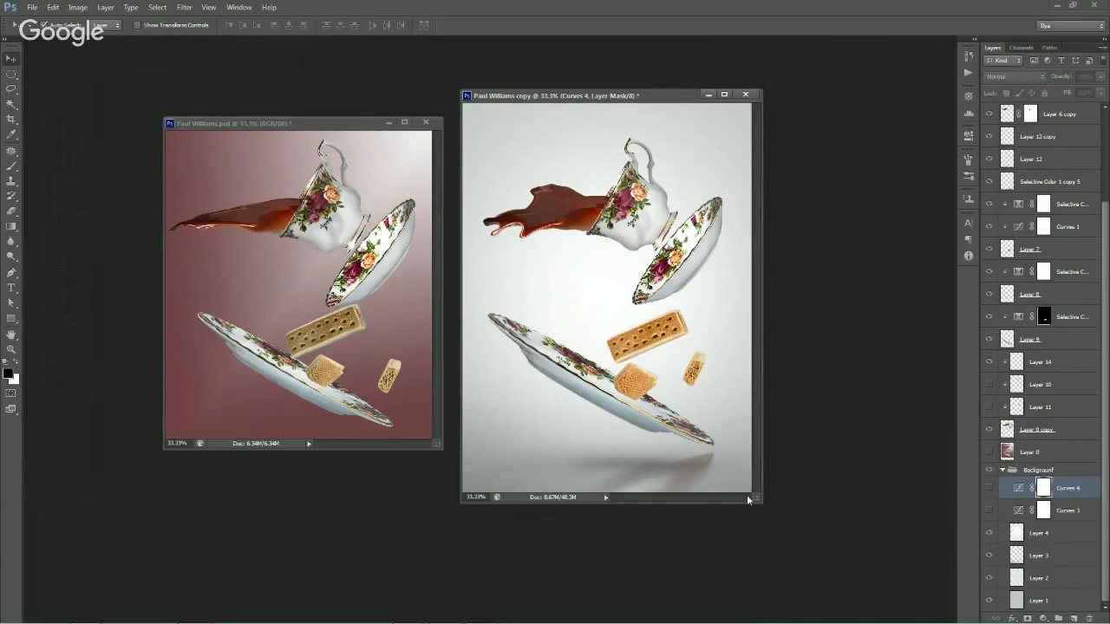
- Enlarge the retouched copy's window with a margin around the image, move it higher, and switch to the Google Hangouts window
left_click_drag(747, 495, 792, 521)
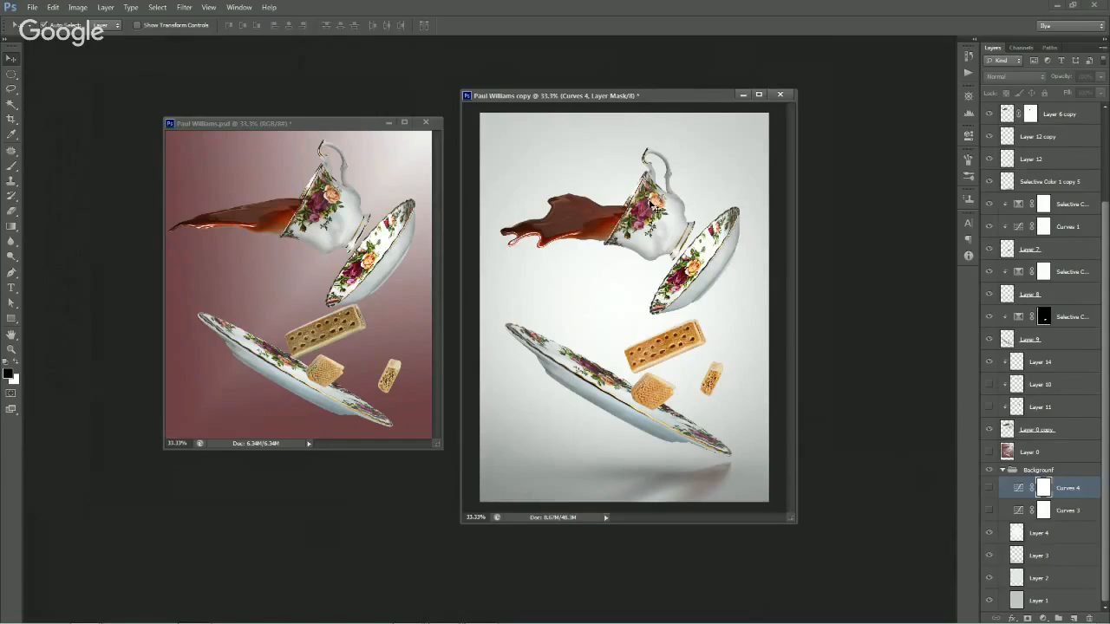
left_click_drag(695, 95, 704, 73)
left_click_drag(793, 501, 811, 549)
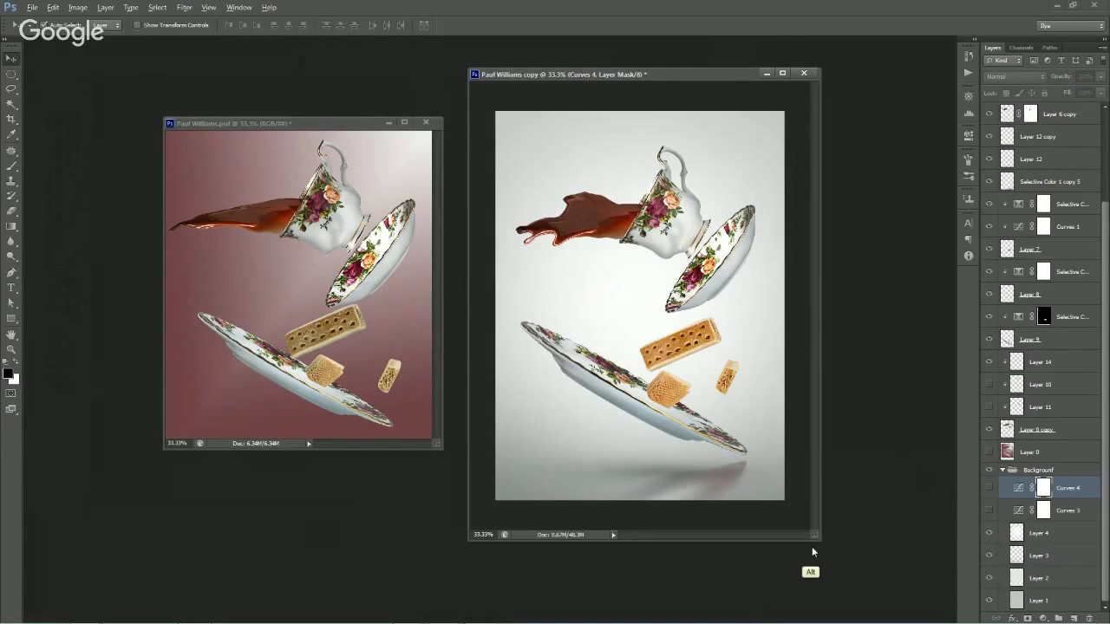
key("alt+Tab")
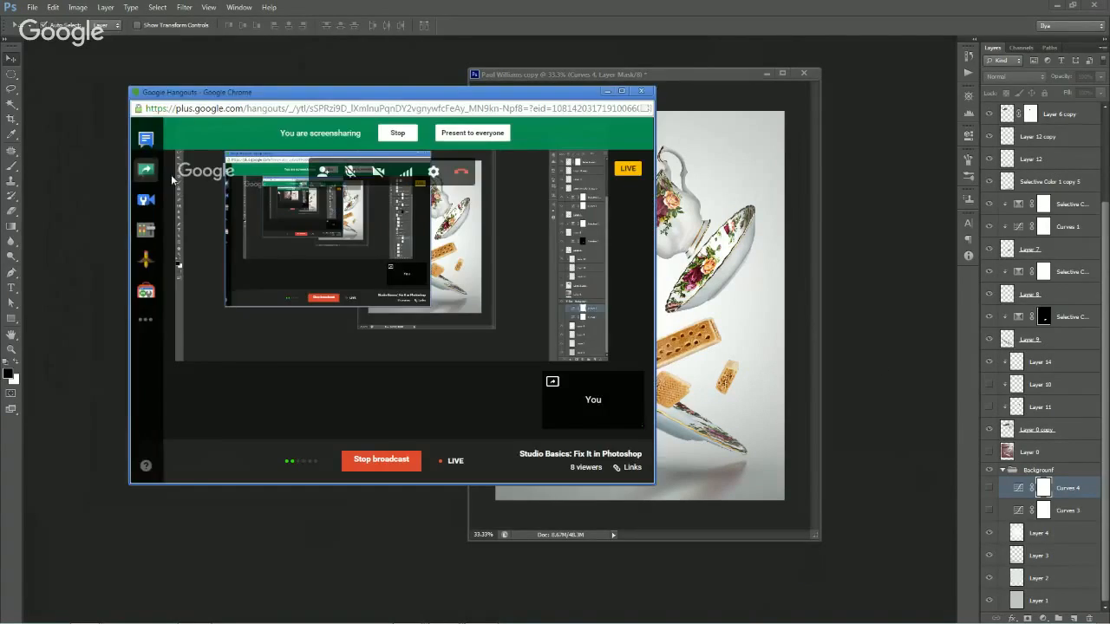